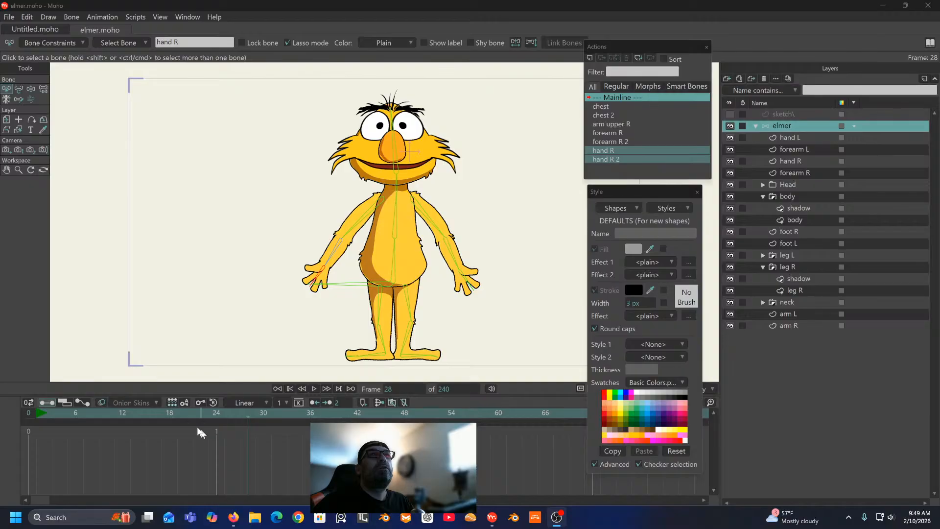
Step: Test the head bone's movement at frame 0 with the Manipulate Bones tool
left_click(28, 415)
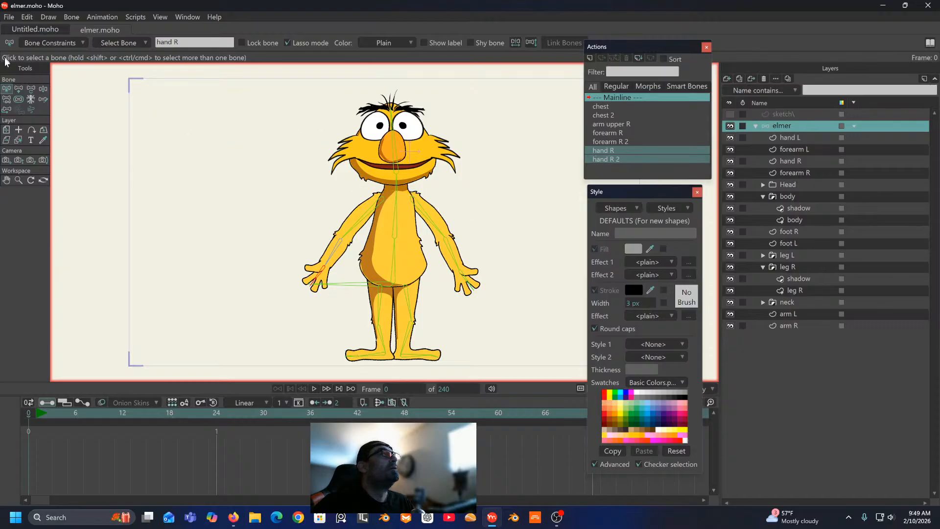
left_click(43, 89)
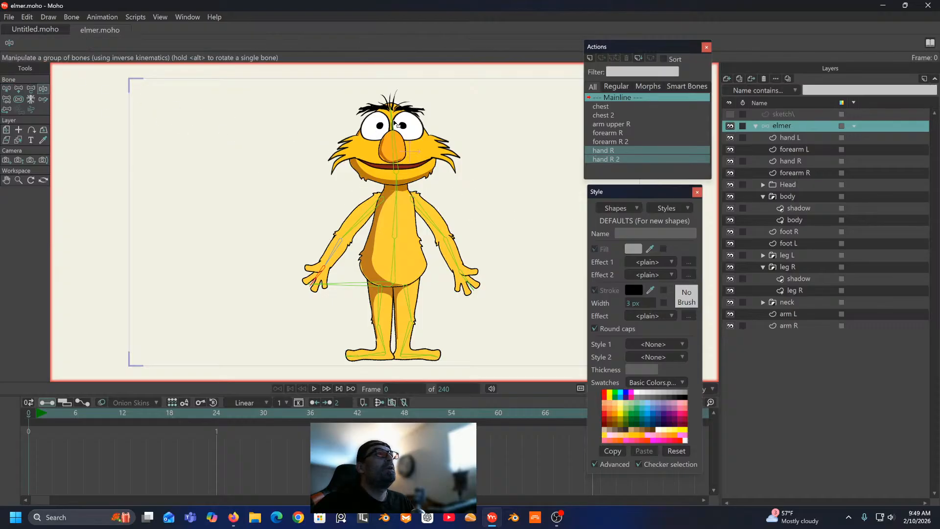
left_click_drag(394, 124, 408, 64)
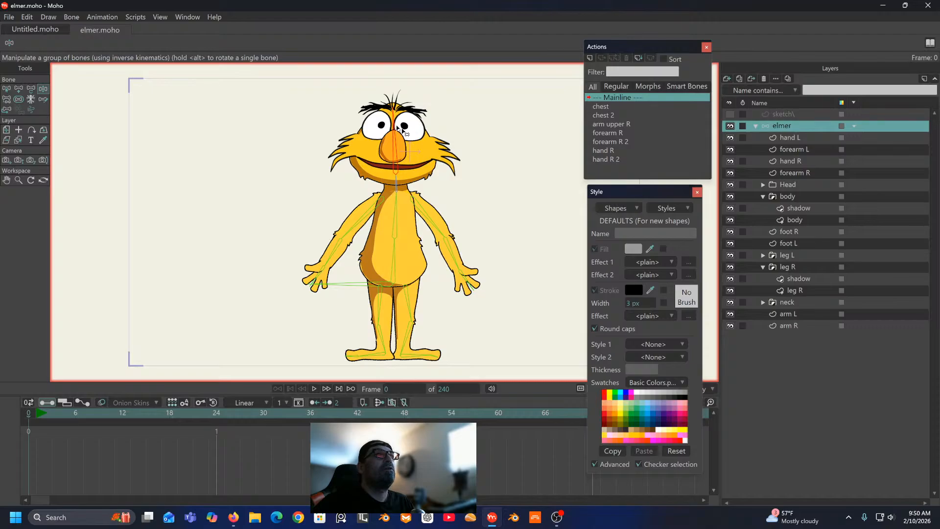
Step: Shift the Head group sideways with Transform Layer to about X 0.046, Y 0.0099 so it centres over the neck
left_click(794, 184)
scroll(387, 133, "up", 2)
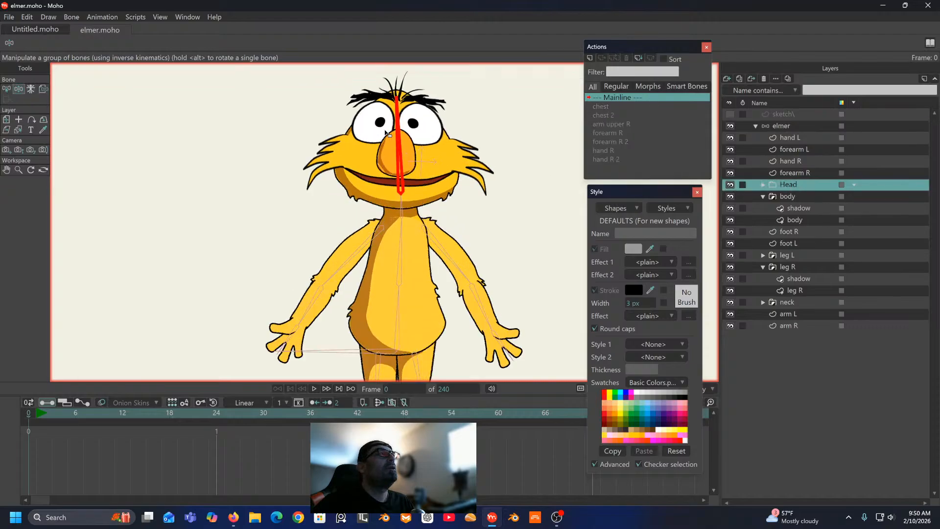
key("t")
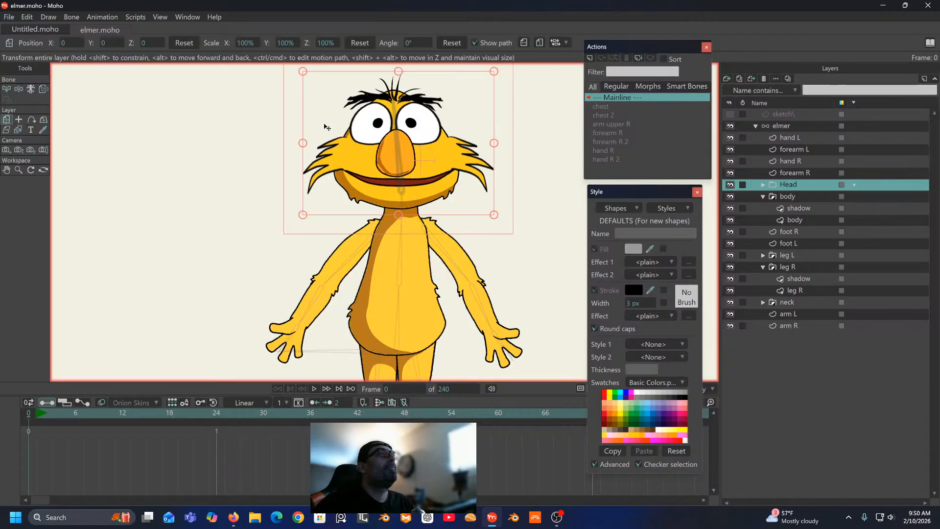
left_click_drag(368, 147, 431, 145)
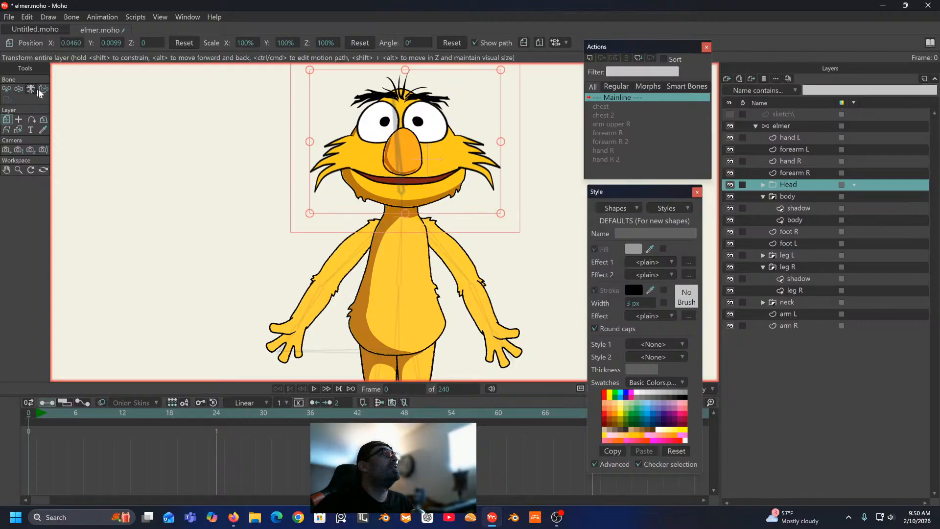
Step: Straighten the head bone on the elmer layer to an angle of about 359.9° through the middle of the face
left_click(788, 126)
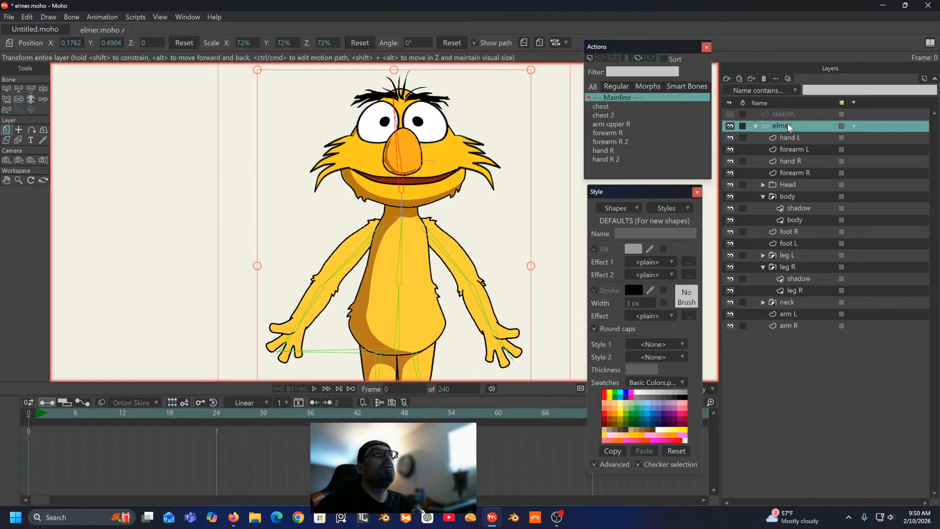
left_click(30, 89)
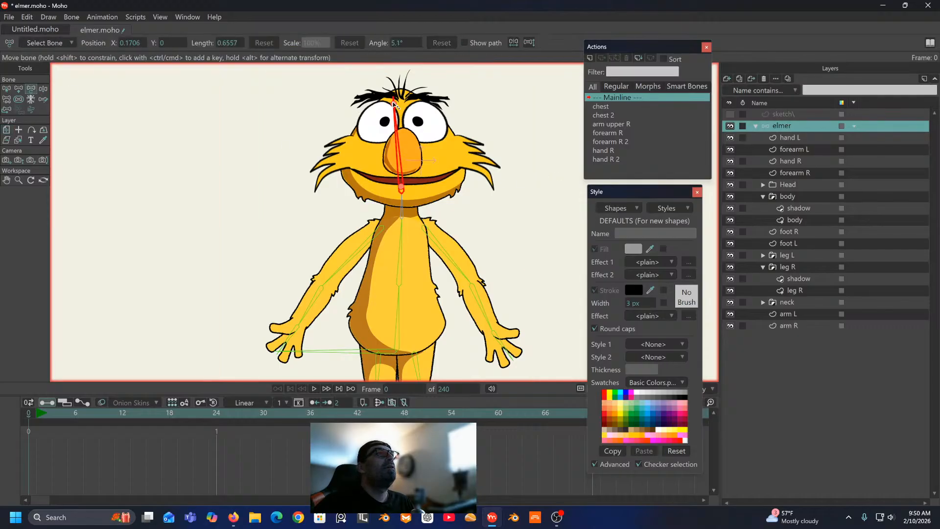
left_click_drag(393, 103, 400, 102)
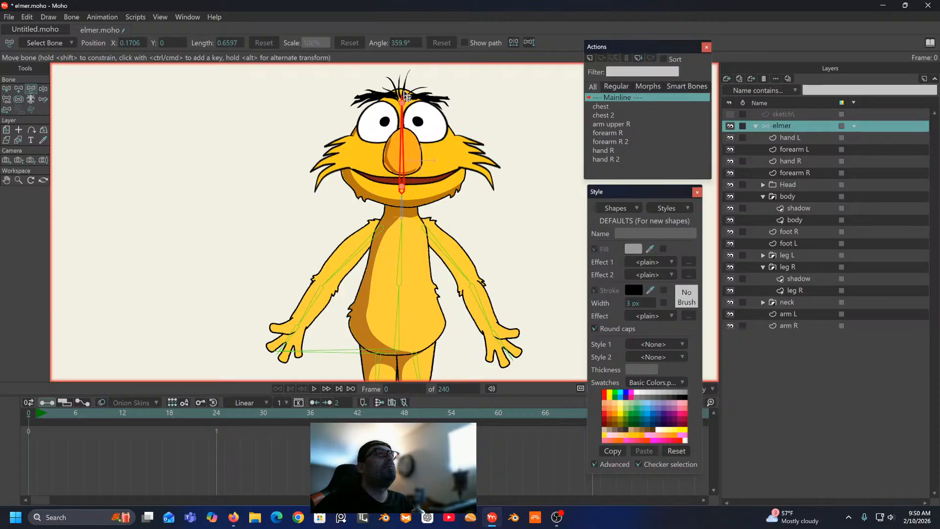
Step: Test the head tilt with Manipulate Bones and reset the rig to its rest pose at frame 0
left_click(43, 89)
left_click_drag(402, 123, 407, 20)
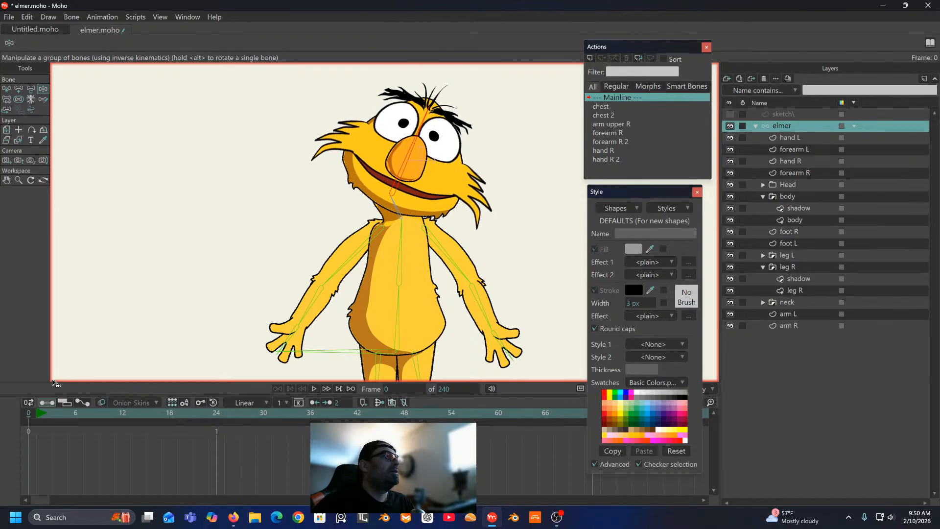
left_click(28, 413)
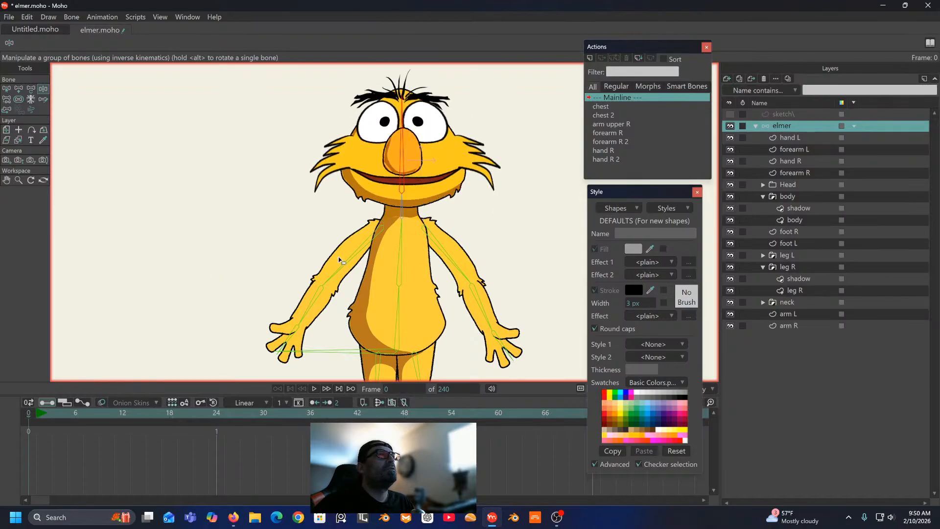
Step: Test the bending of the character's right upper arm and forearm with Manipulate Bones, and reset the pose at frame 0
left_click_drag(338, 257, 298, 90)
left_click_drag(310, 150, 298, 234)
scroll(386, 256, "down", 2)
left_click_drag(372, 240, 351, 204)
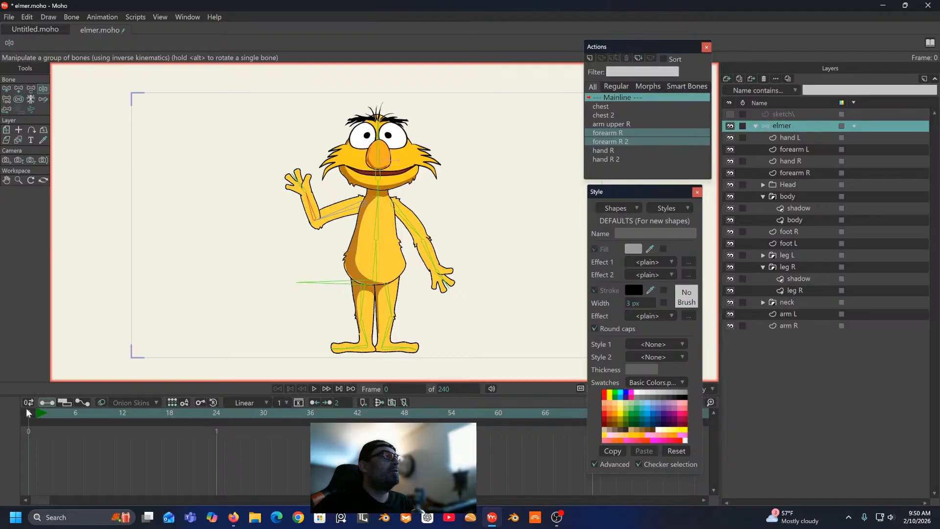
left_click_drag(351, 218, 336, 200)
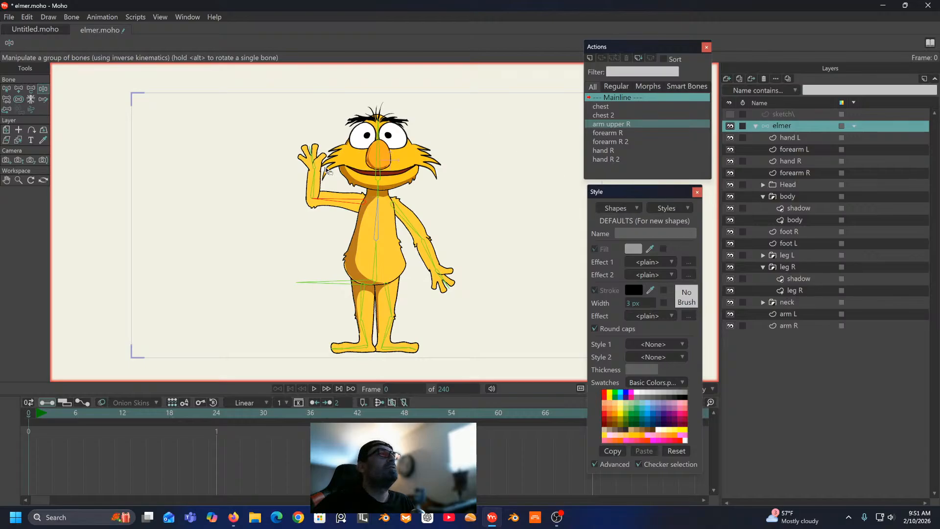
left_click_drag(337, 201, 307, 209)
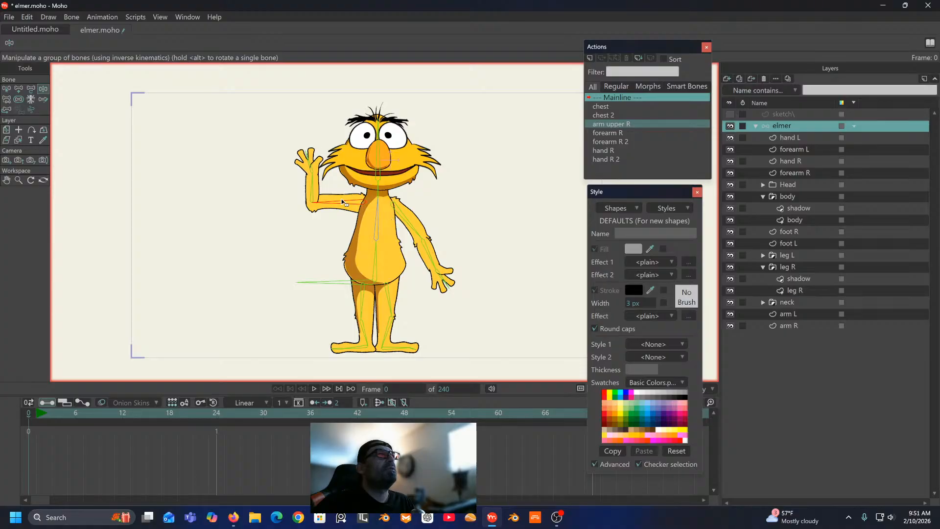
left_click_drag(345, 204, 234, 290)
left_click(30, 416)
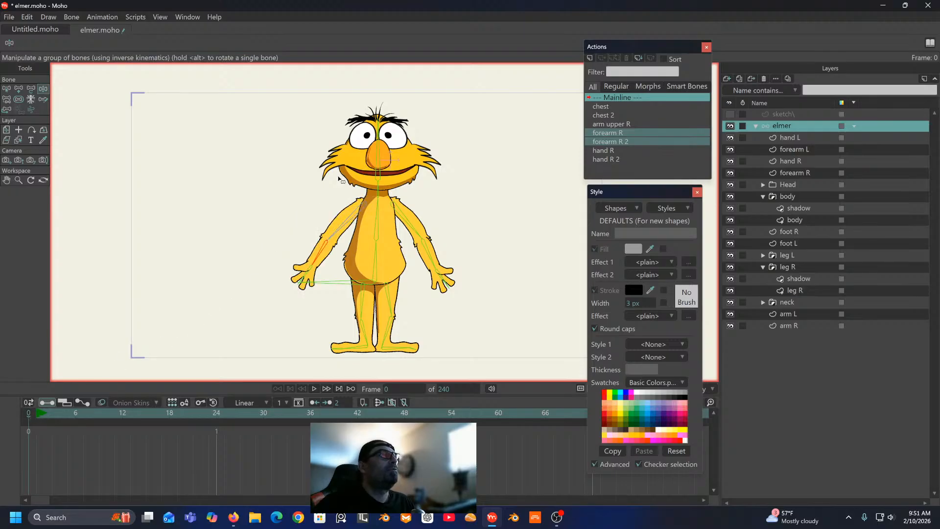
Step: Examine the character's face, arms and body up close in the rest pose
scroll(354, 206, "up", 3)
left_click_drag(355, 204, 299, 132)
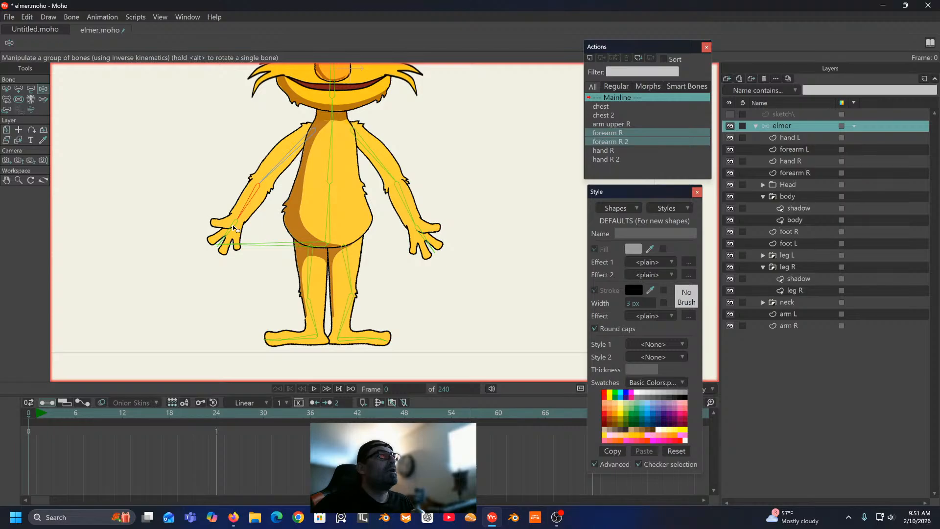
left_click_drag(329, 86, 340, 153)
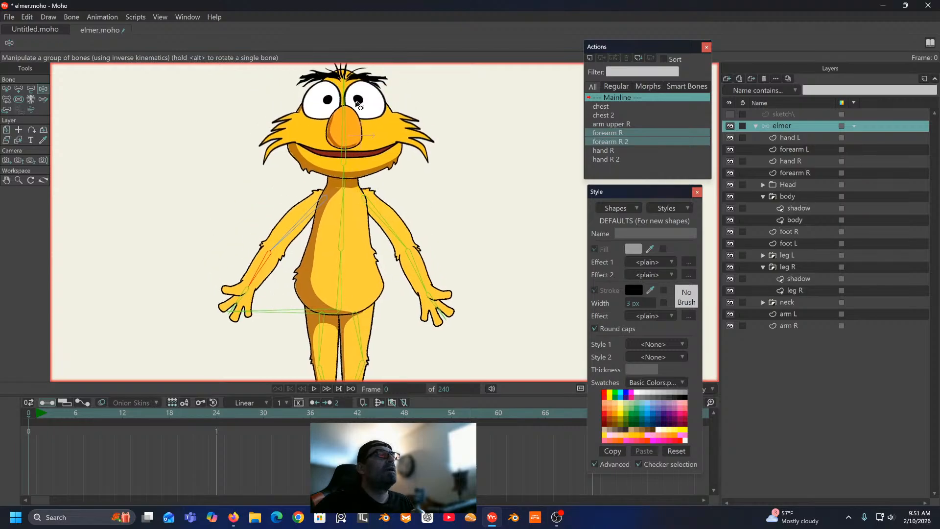
scroll(356, 104, "up", 6)
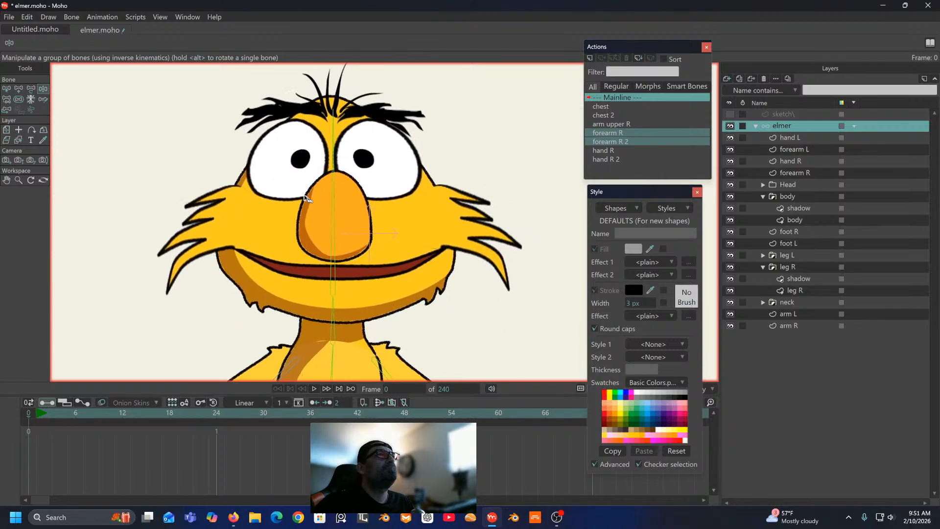
scroll(304, 198, "down", 6)
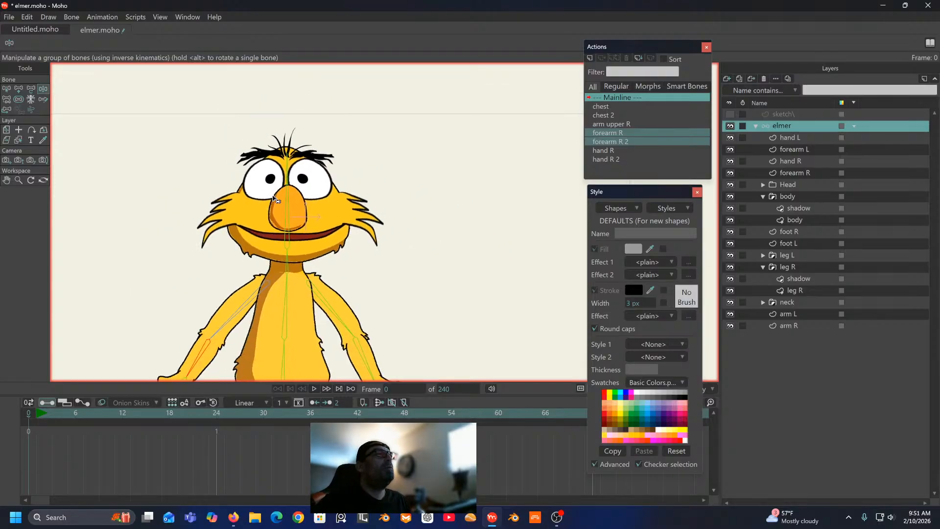
left_click_drag(274, 197, 248, 190)
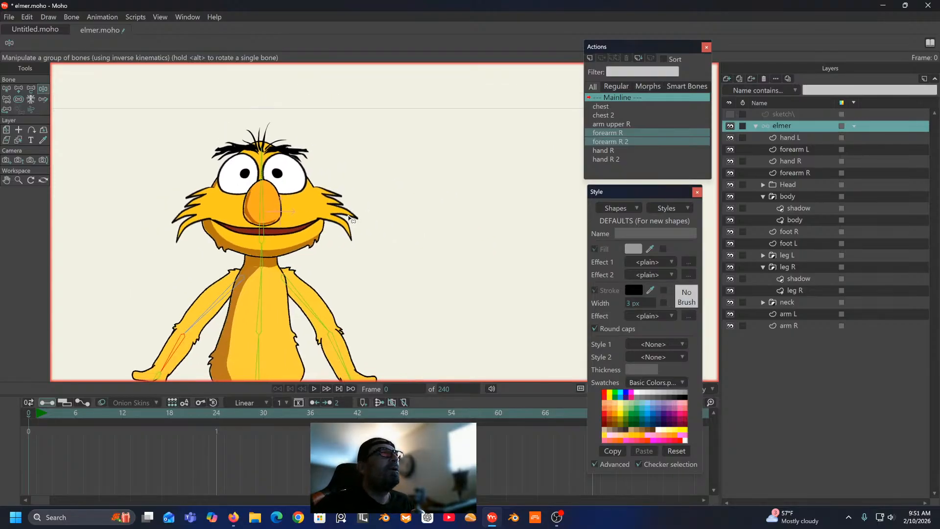
left_click_drag(348, 224, 360, 163)
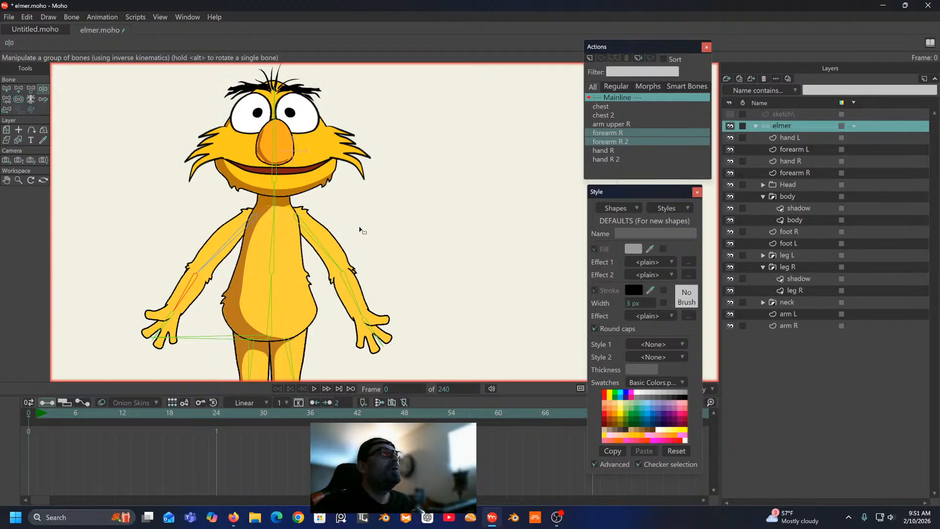
mouse_move(360, 224)
left_mouse_down()
mouse_move(370, 279)
mouse_move(366, 235)
left_mouse_up()
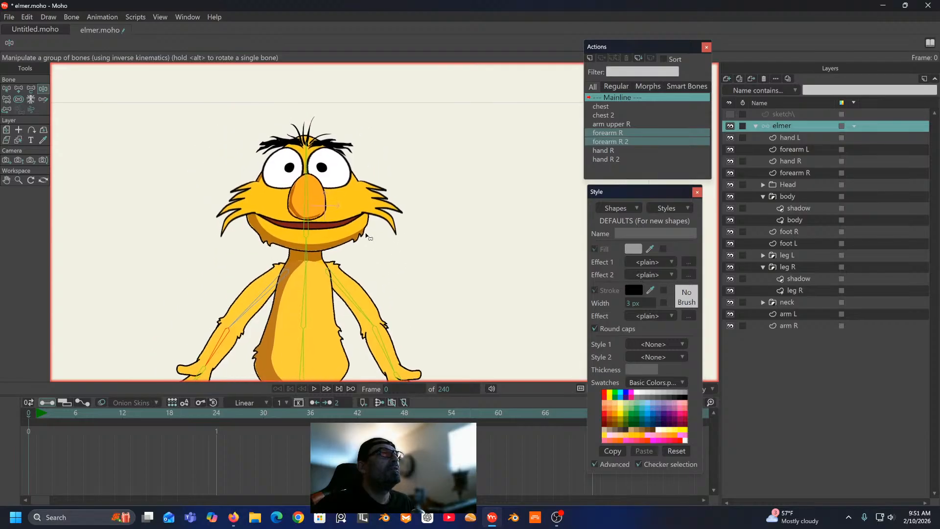
scroll(366, 235, "up", 4)
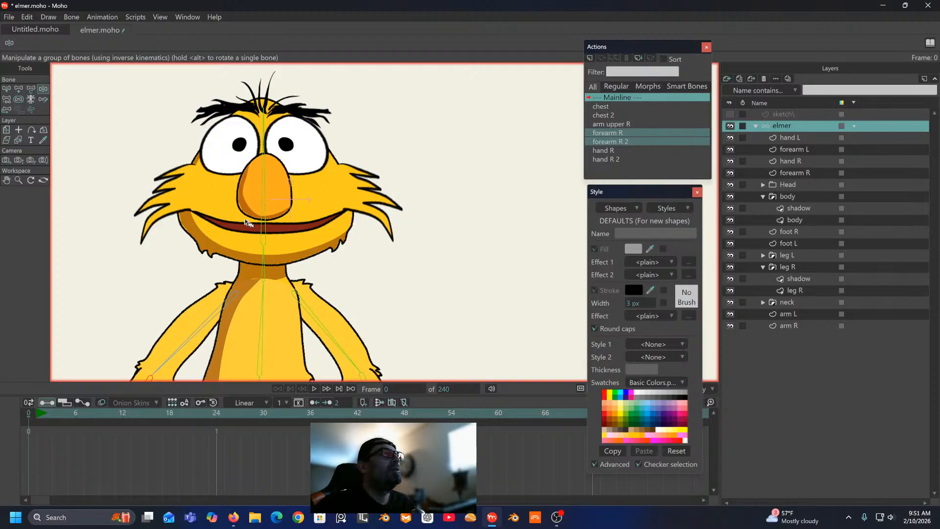
Step: Expand the Head group, select its mouth layer and inspect the mouth shape up close
left_click(758, 185)
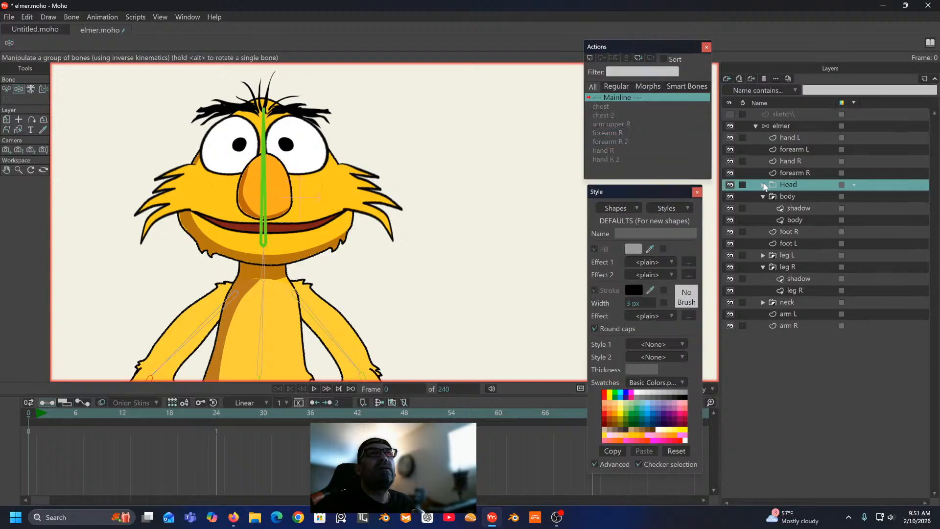
left_click(763, 185)
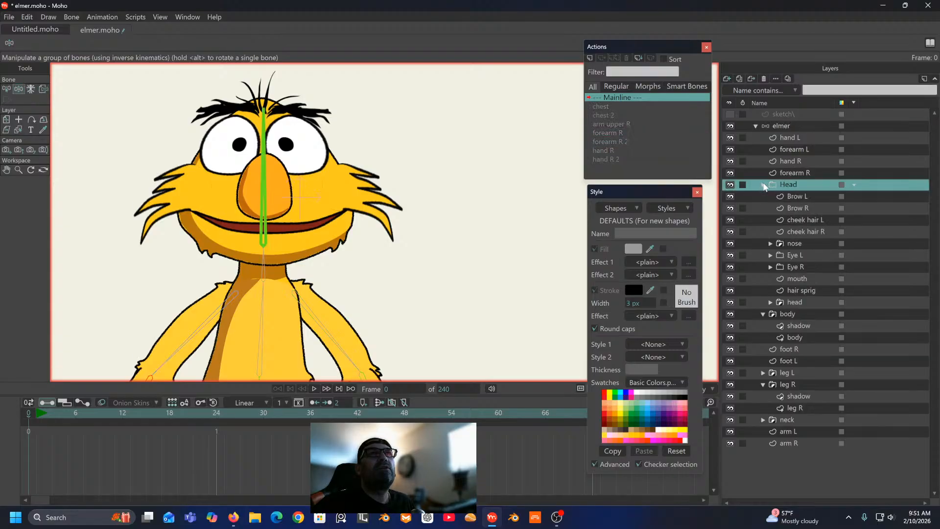
left_click(796, 280)
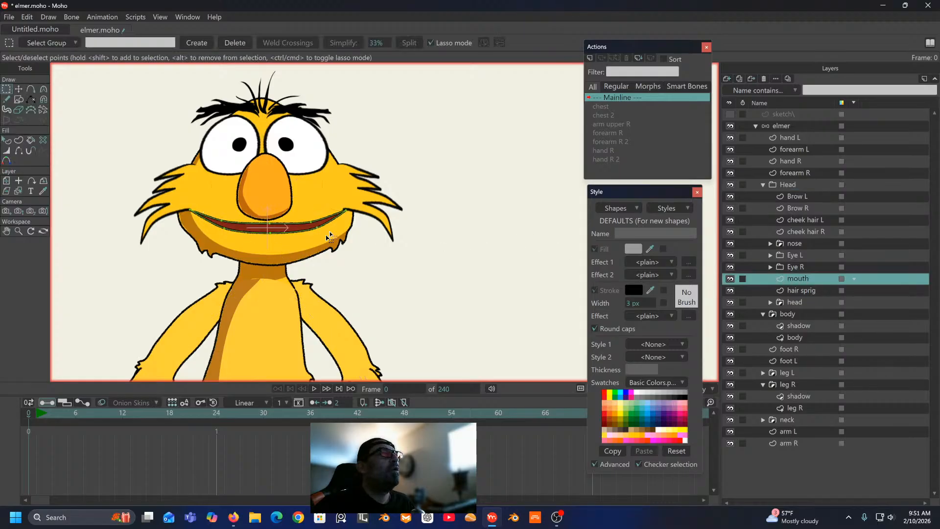
left_click_drag(253, 216, 273, 241)
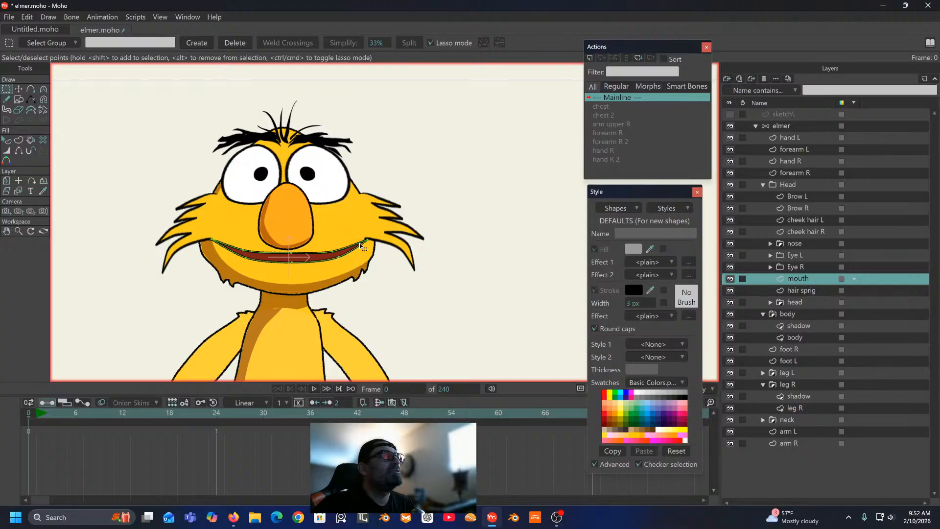
scroll(296, 240, "up", 4)
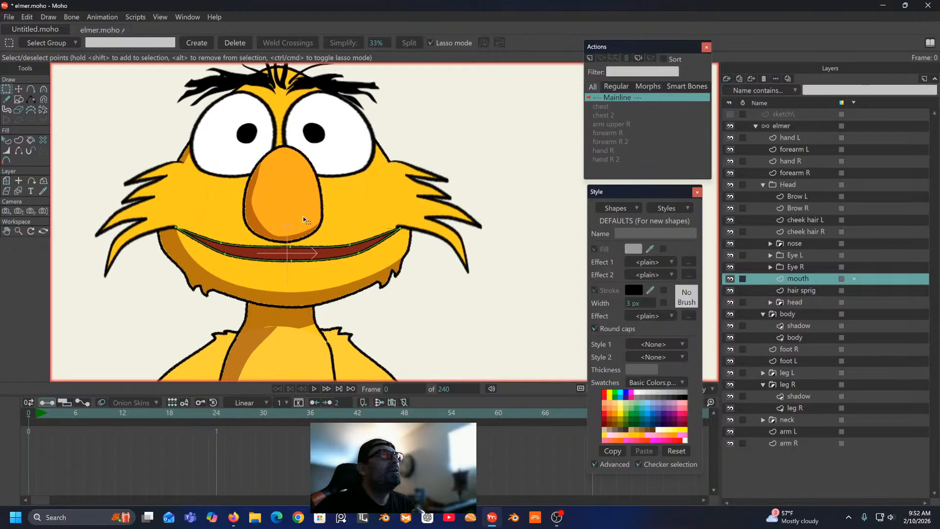
scroll(303, 219, "down", 4)
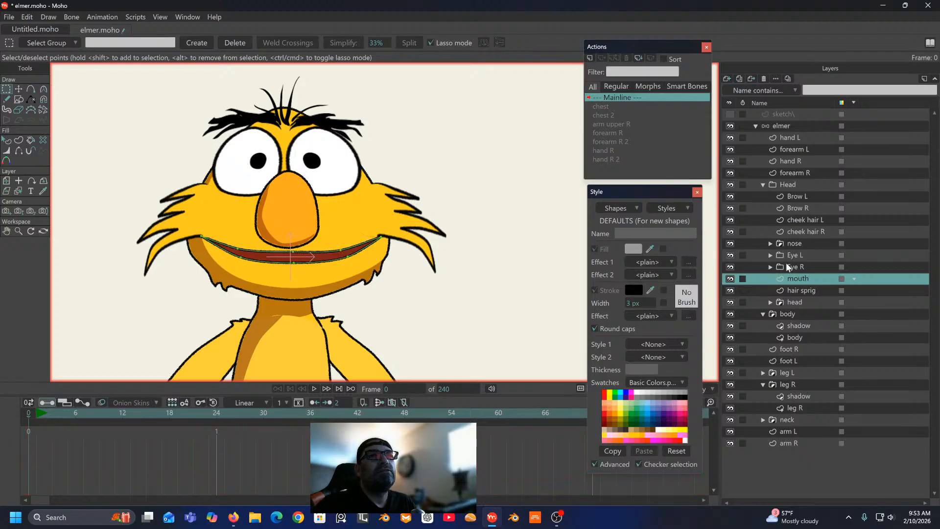
Step: Add a vector layer directly above the mouth layer and name it "inner mouth"
right_click(820, 279)
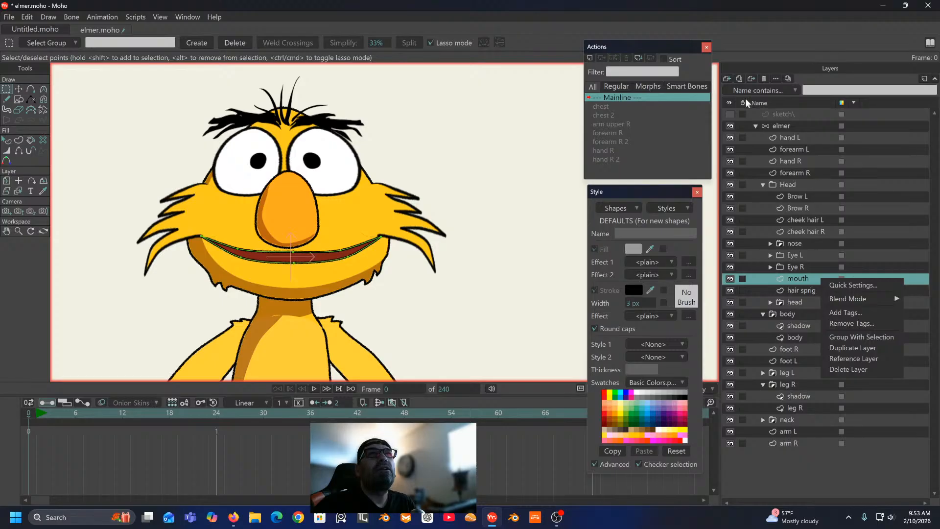
left_click(727, 80)
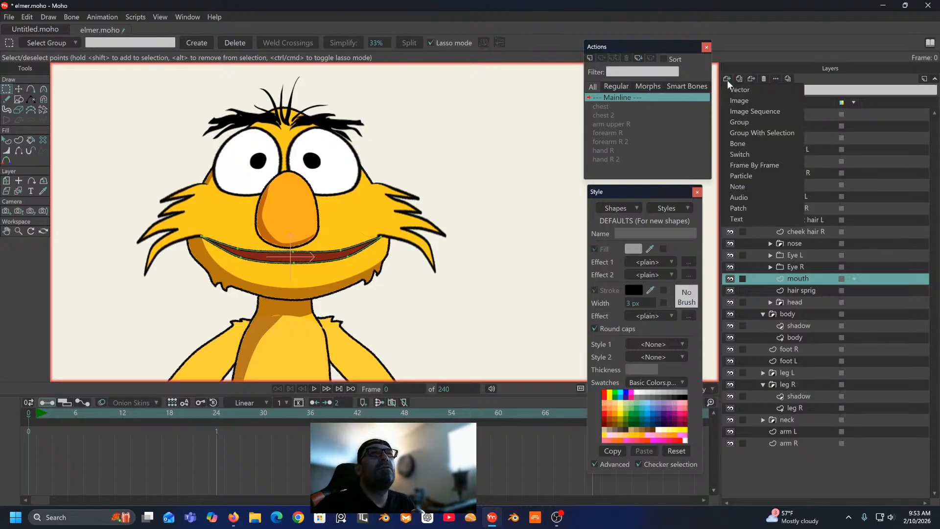
left_click(740, 90)
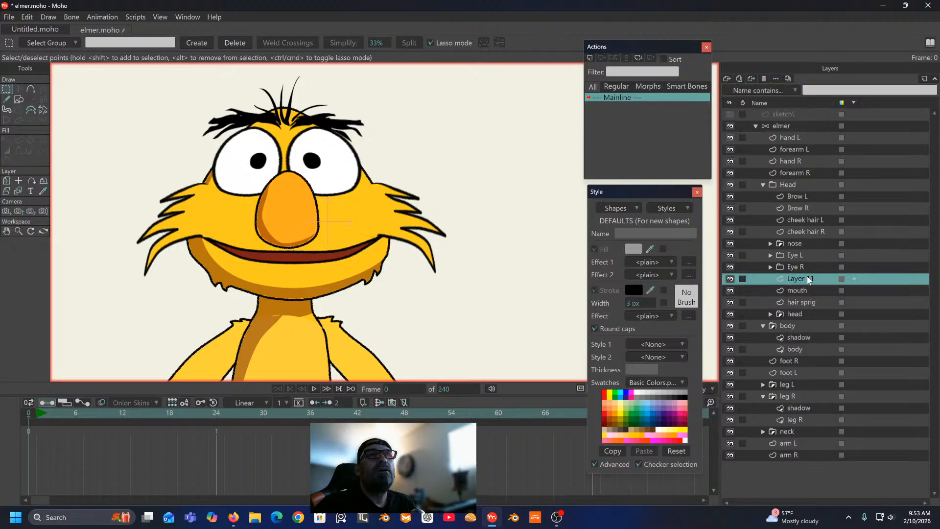
double_click(807, 278)
type("th")
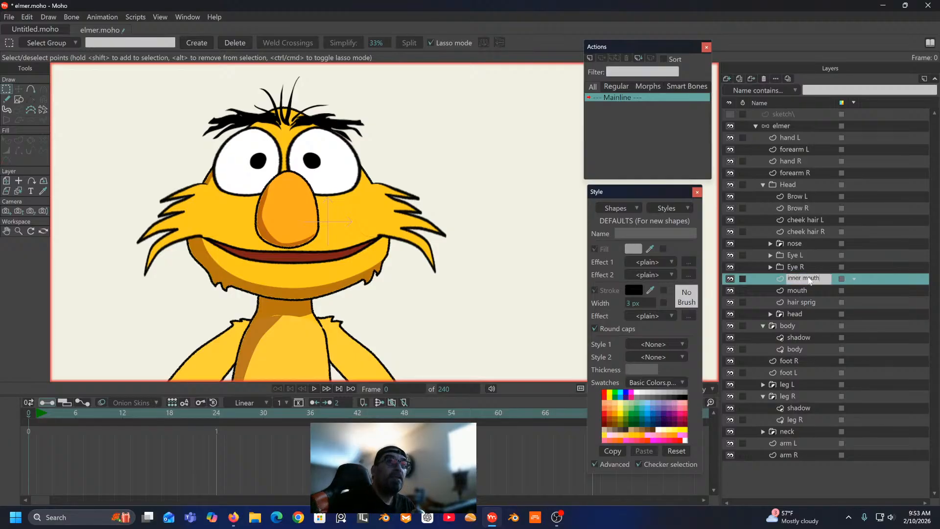
key("Return")
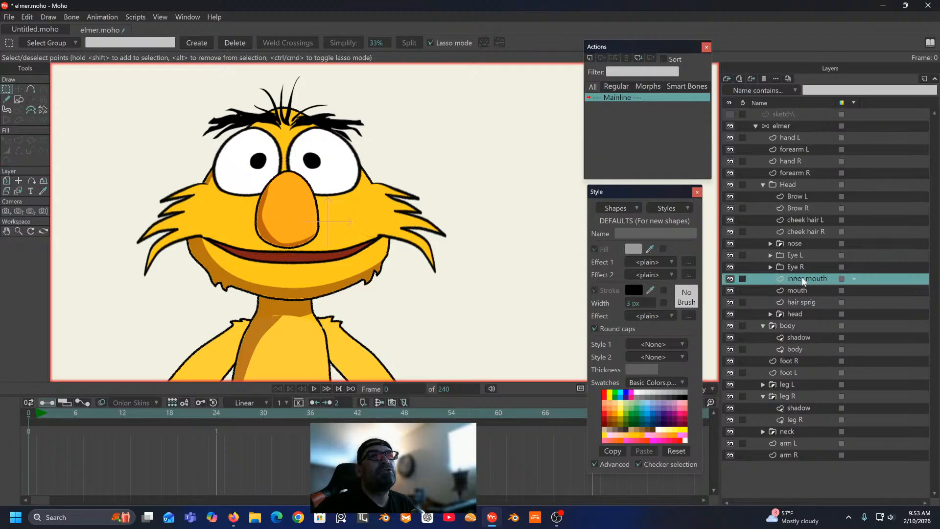
Step: Draw a closed shape around the mouth, reaching slightly above and below the lips, on the inner mouth layer with the Add Point tool
left_click(792, 290)
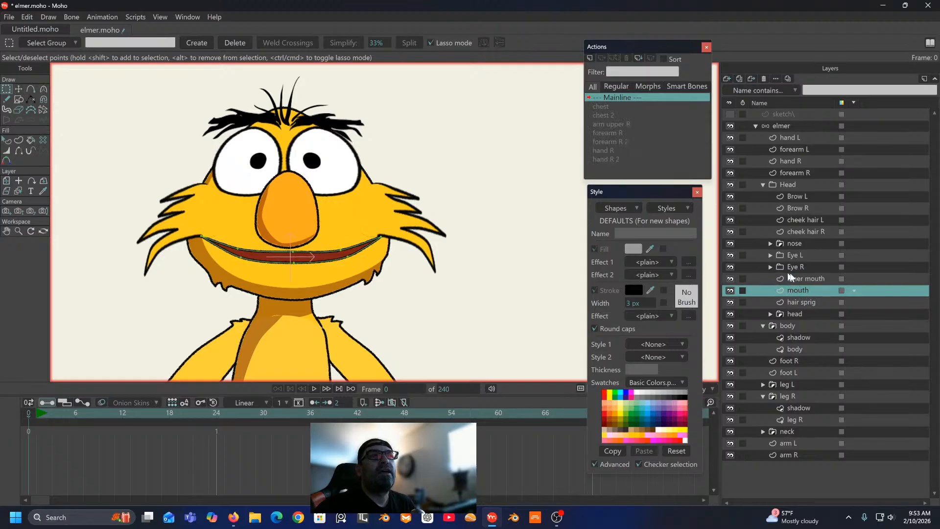
left_click(801, 278)
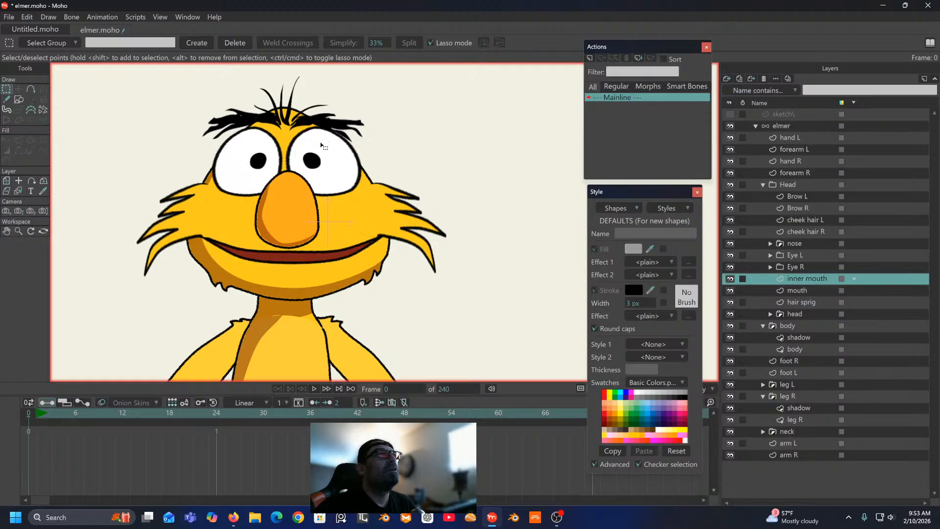
left_click(31, 89)
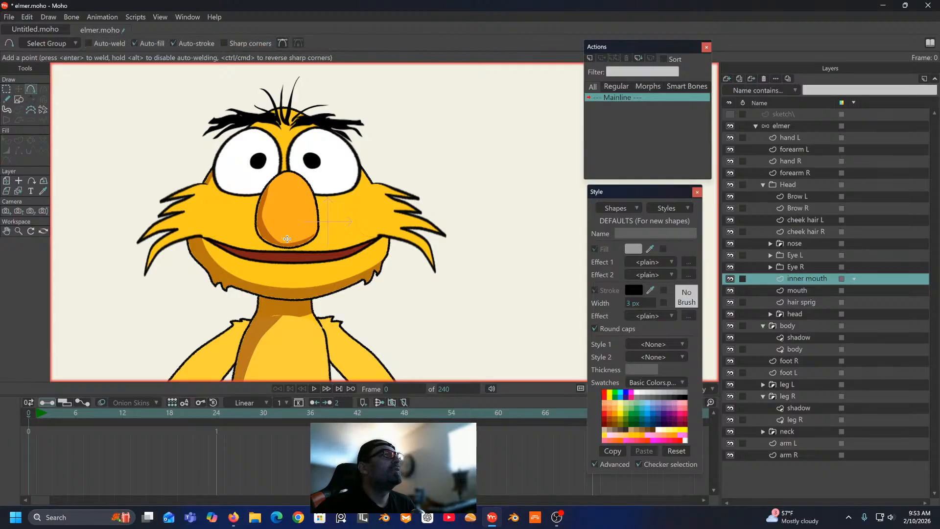
left_click_drag(287, 238, 384, 251)
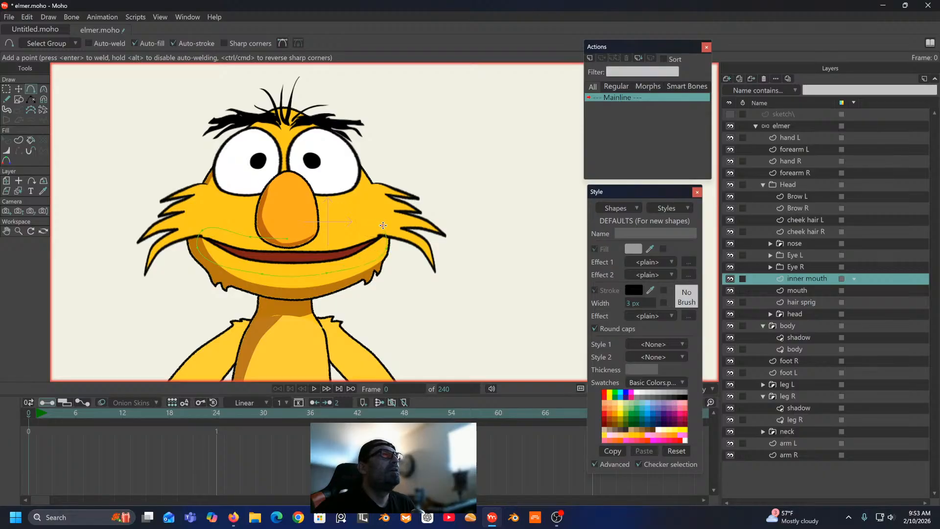
left_click_drag(383, 225, 289, 240)
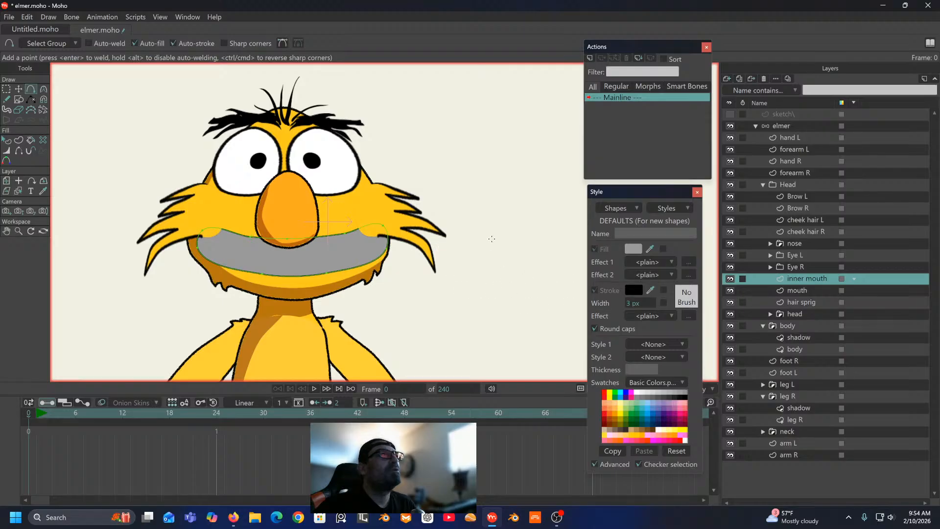
Step: Set the inner mouth shape's fill colour to dark red 671717
left_click(5, 141)
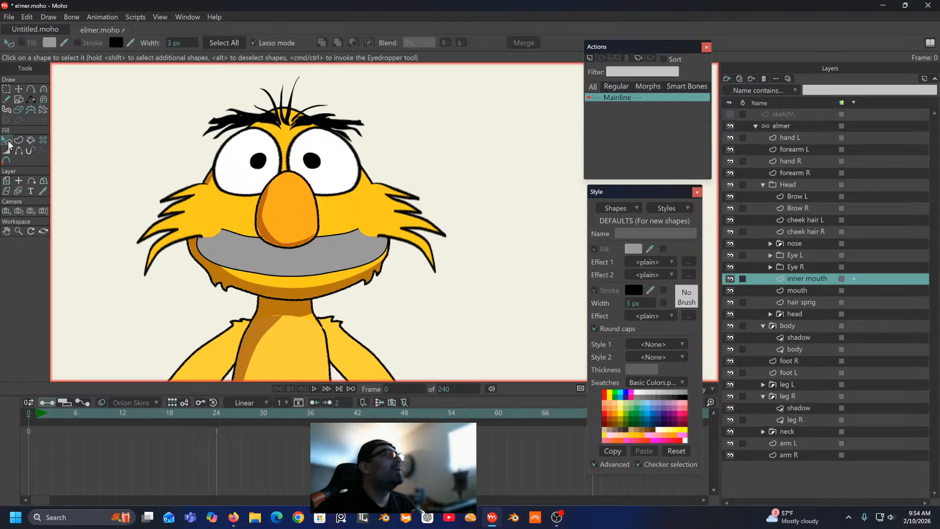
left_click(282, 263)
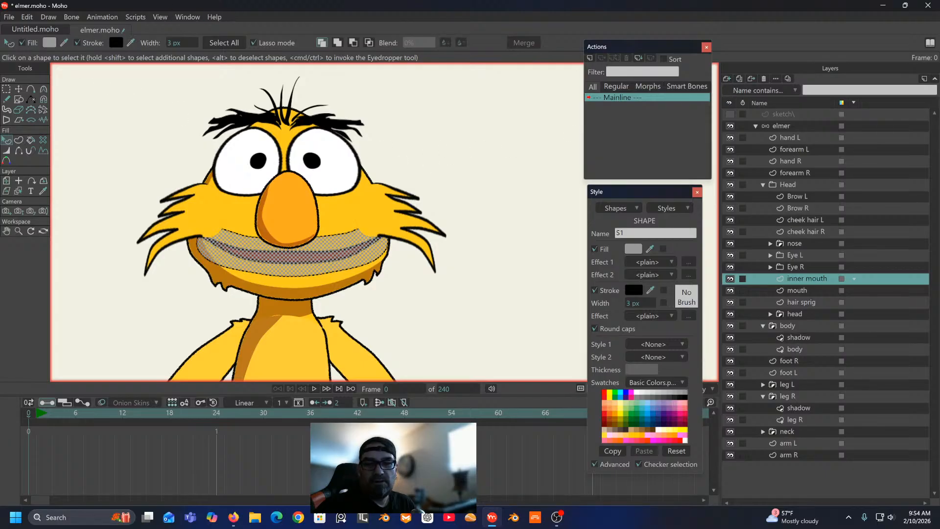
left_click_drag(938, 142, 514, 123)
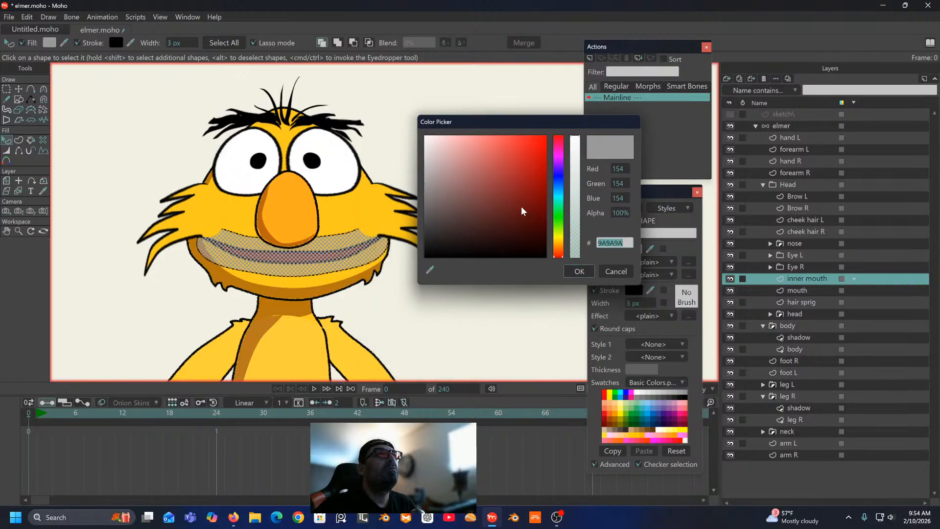
left_click_drag(533, 228, 520, 209)
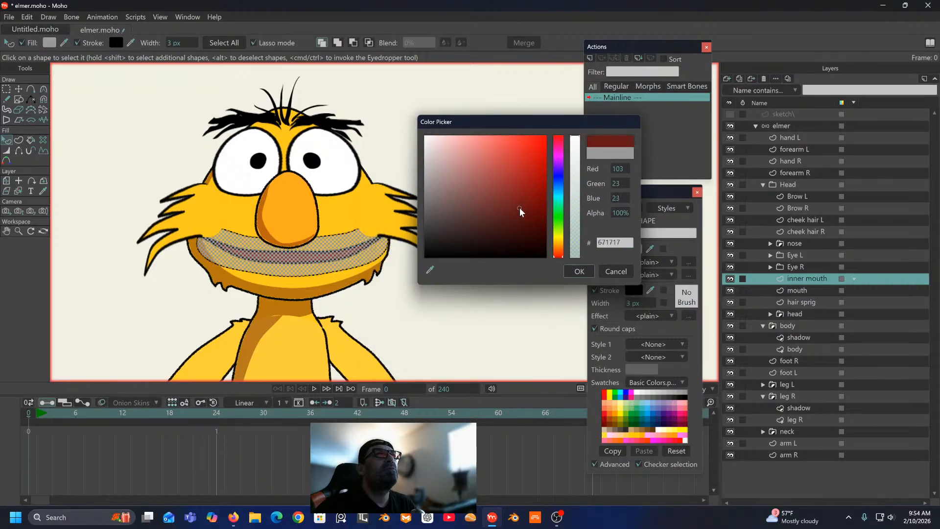
left_click(581, 272)
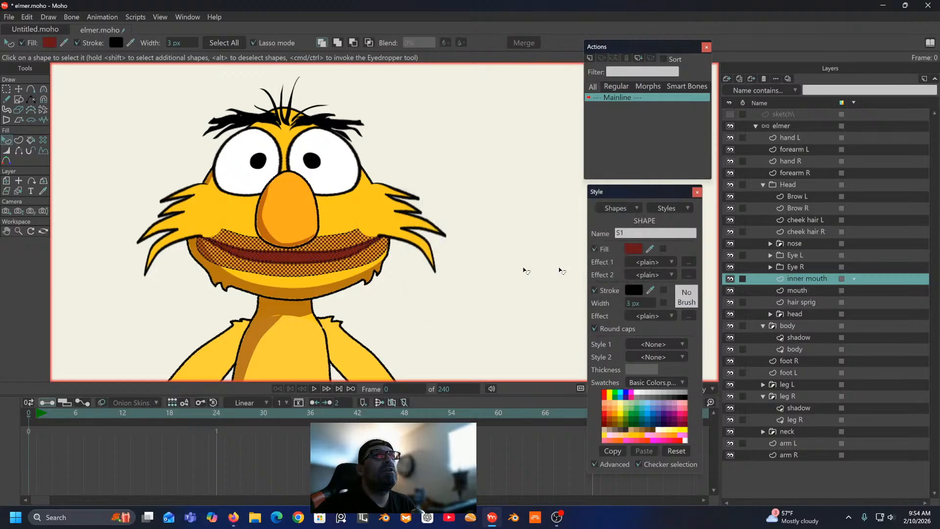
Step: Group the inner mouth and mouth layers together and name the group "Mouth"
left_click(815, 289, "ctrl")
right_click(815, 289)
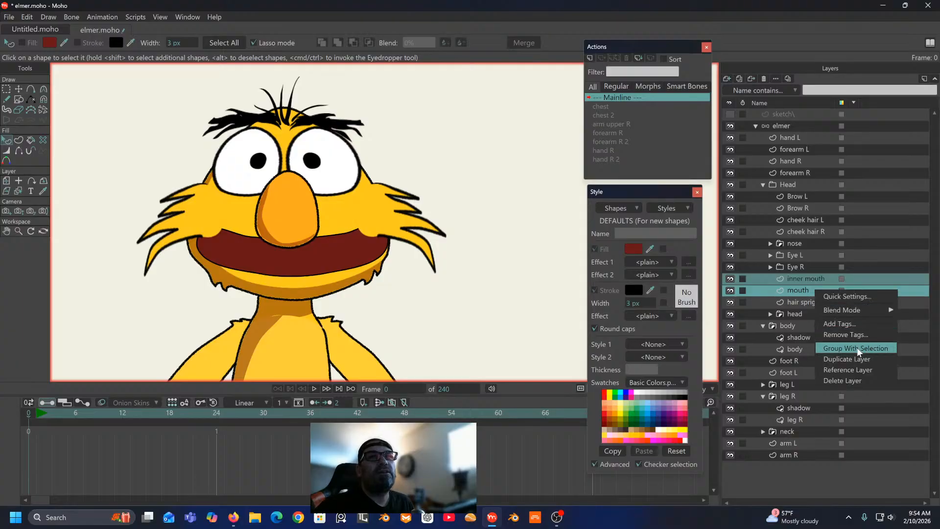
left_click(856, 348)
left_click(802, 278)
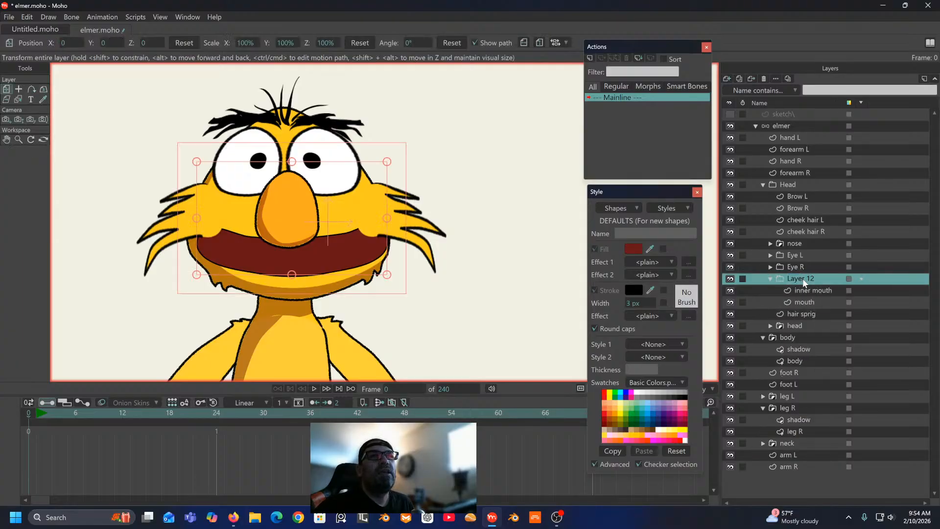
double_click(803, 278)
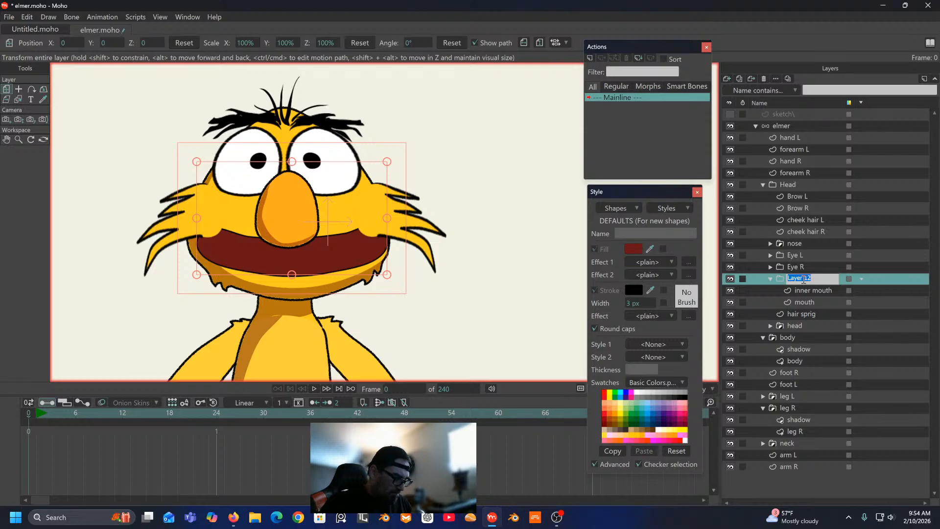
type("Mouth")
key("Return")
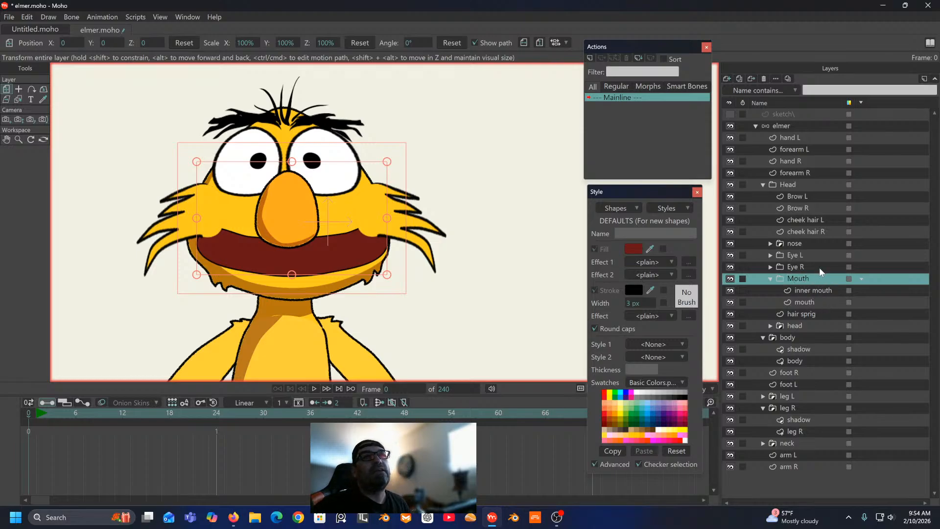
Step: Set the Mouth group's masking to Hide all
double_click(824, 279)
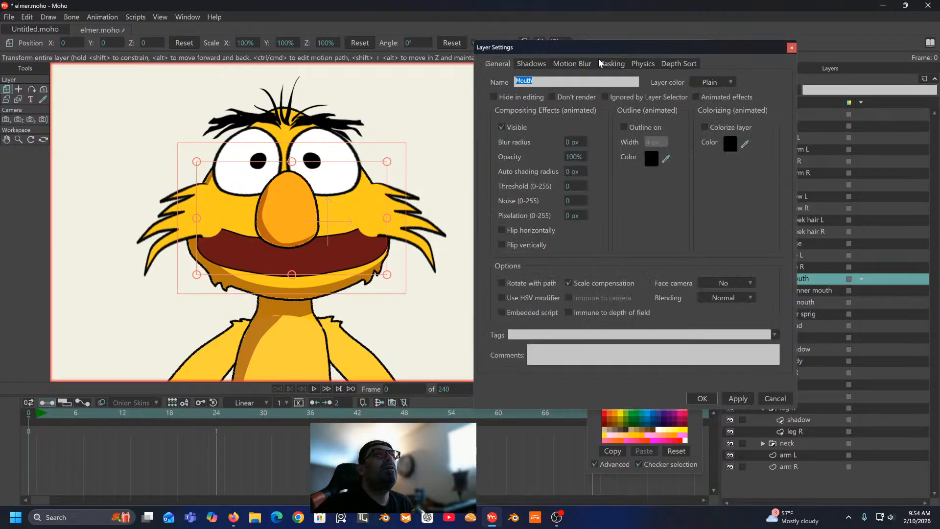
left_click(612, 64)
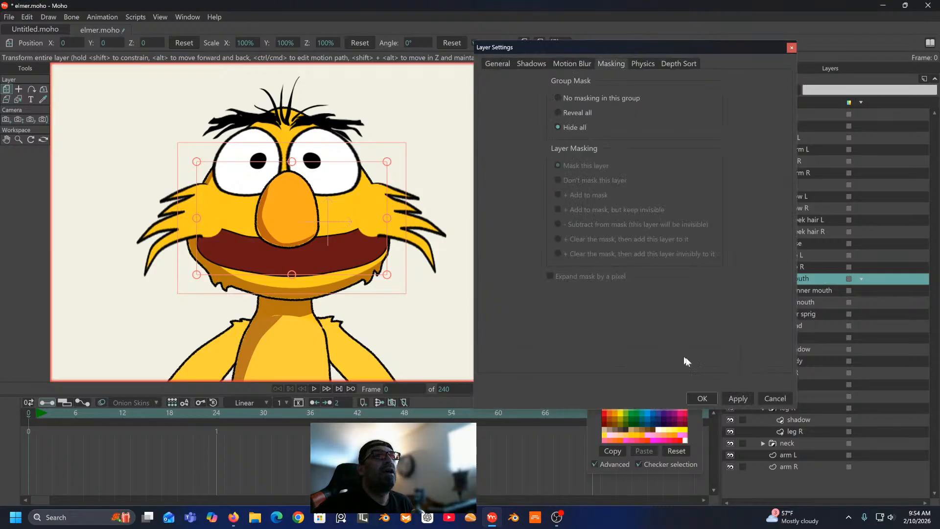
left_click(703, 398)
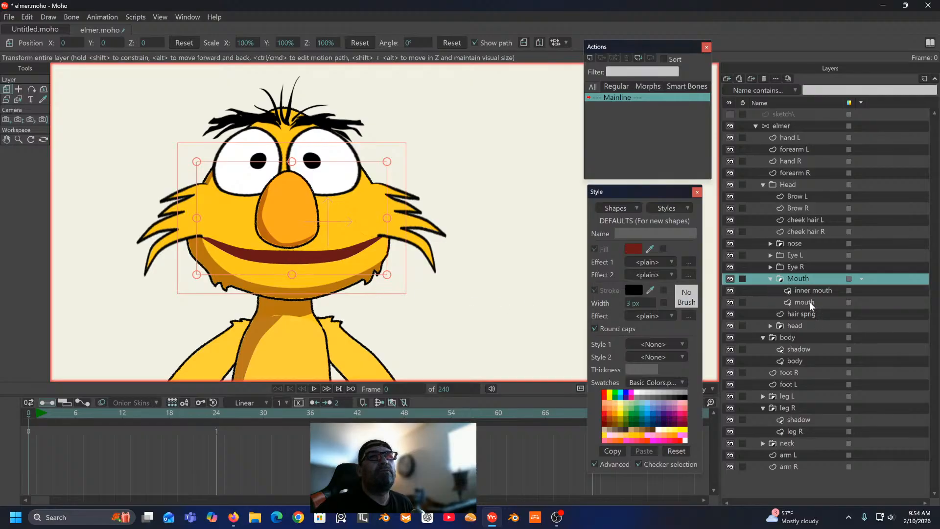
Step: Turn on Exclude strokes in the masking settings of the mouth layer inside the Mouth group
double_click(824, 301)
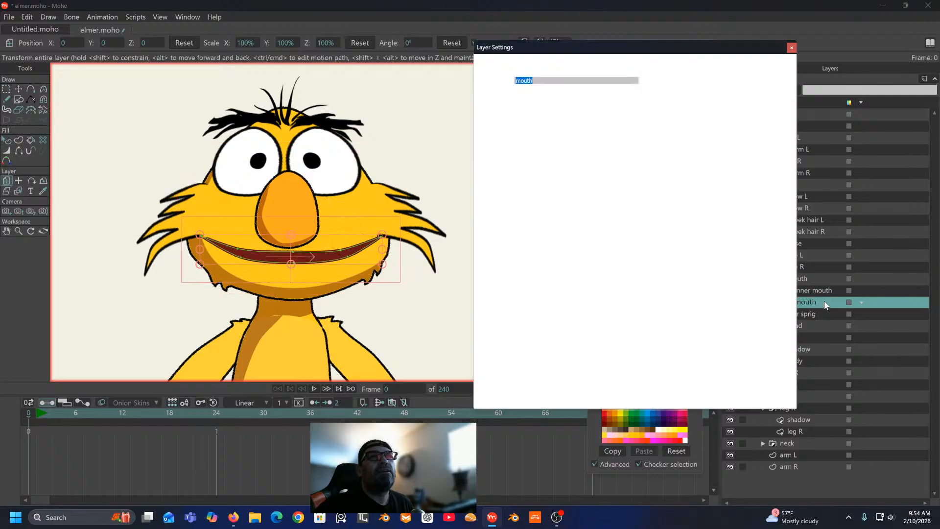
left_click(612, 63)
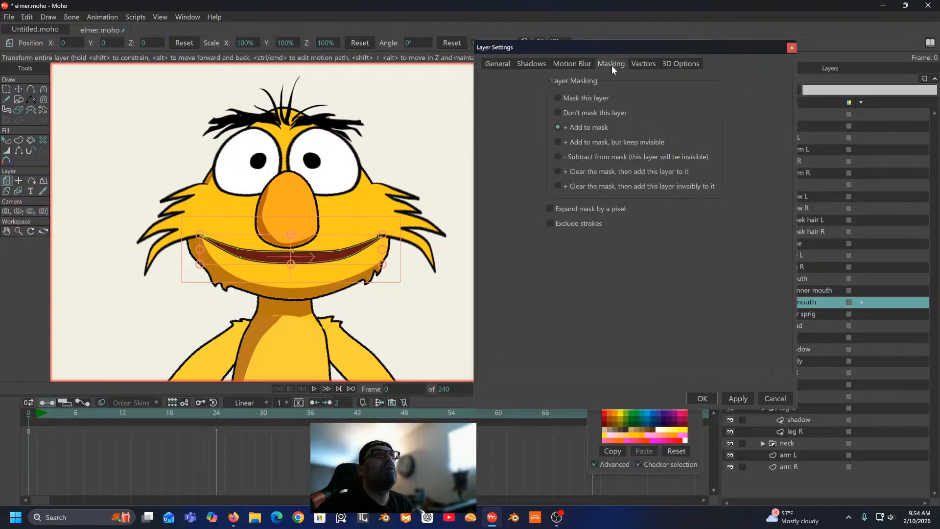
left_click(551, 223)
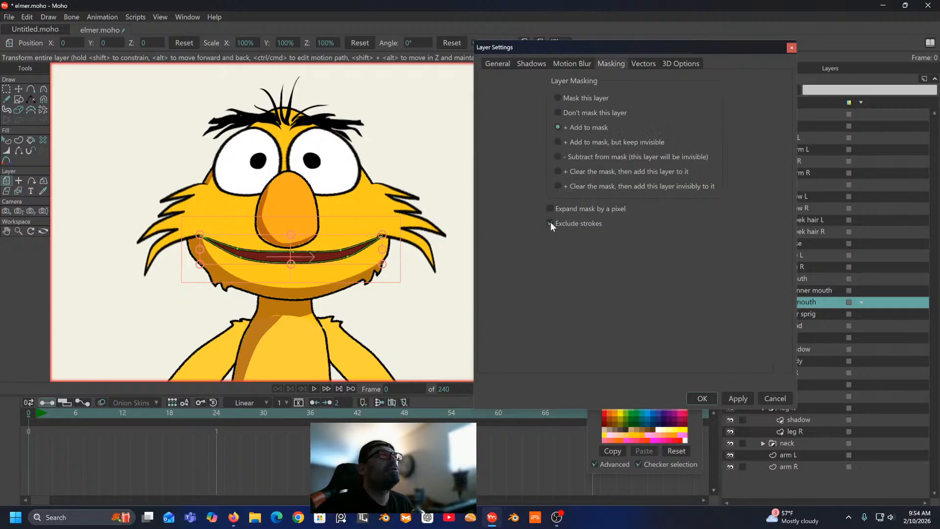
left_click(700, 397)
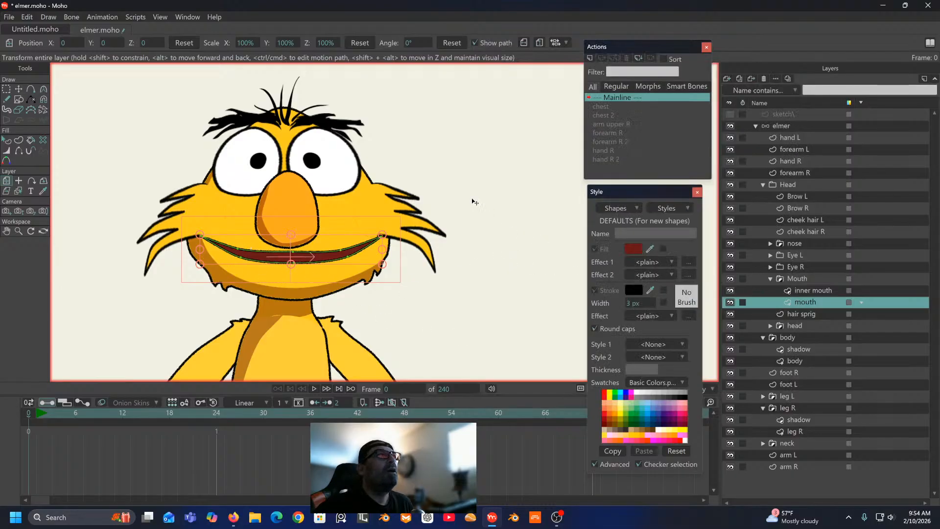
Step: Test the mouth mask by pulling the upper and lower lip points with Transform Points, undoing each change
left_click(18, 89)
scroll(135, 122, "up", 2)
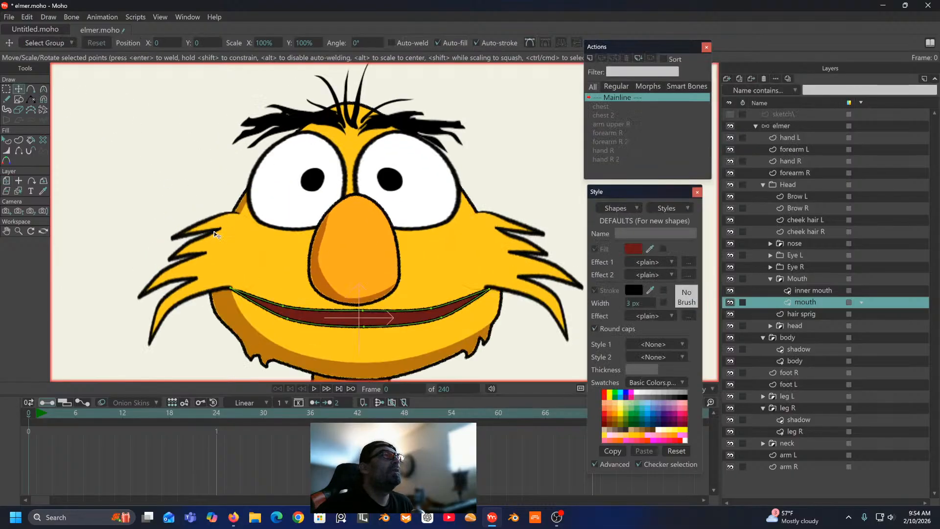
left_click_drag(363, 311, 472, 226)
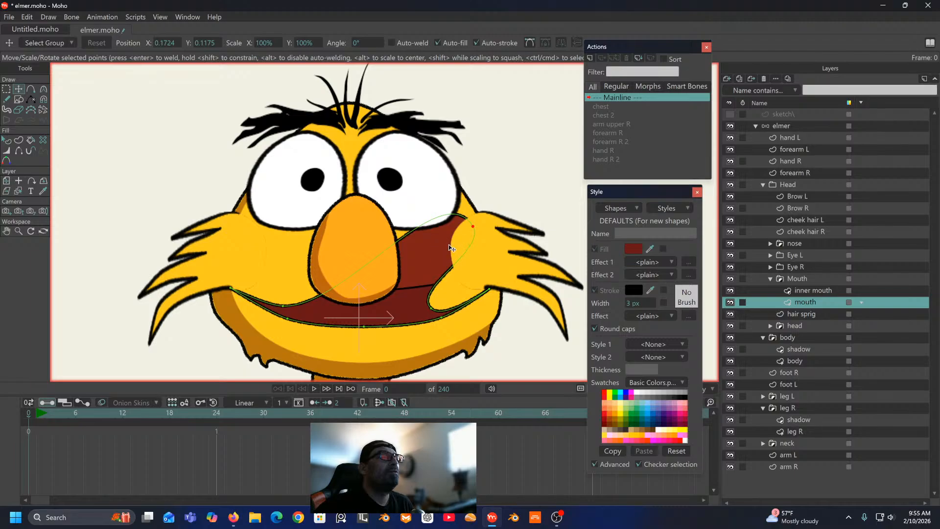
key("ctrl+z")
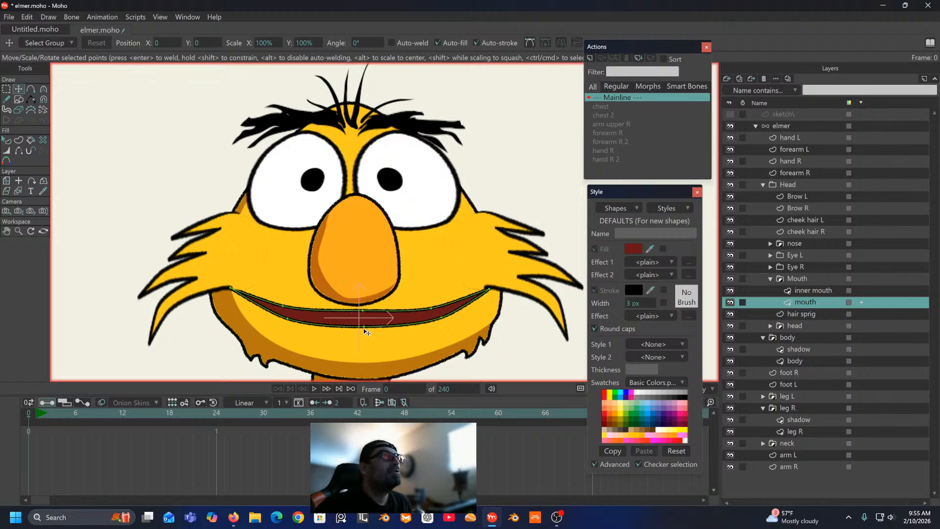
left_click_drag(363, 327, 356, 385)
key("ctrl+z")
scroll(363, 319, "down", 2)
left_click_drag(361, 314, 331, 233)
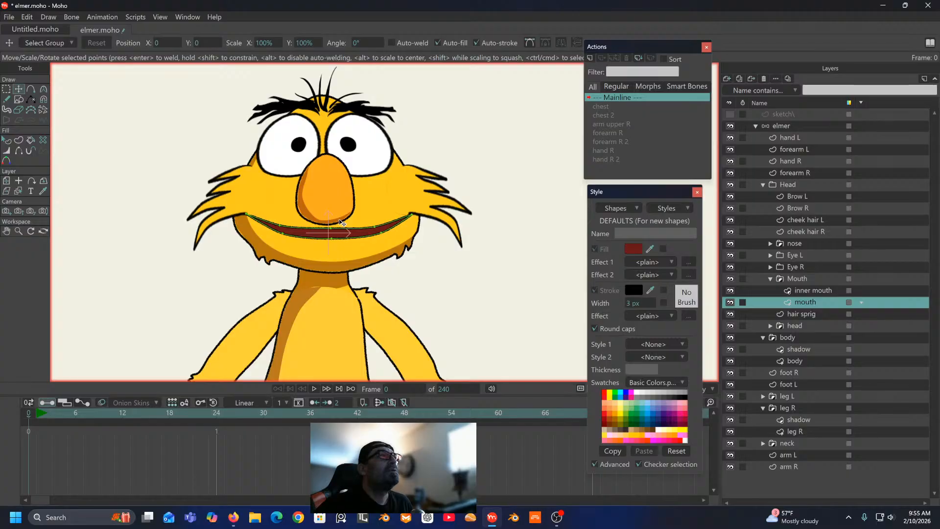
scroll(337, 220, "up", 2)
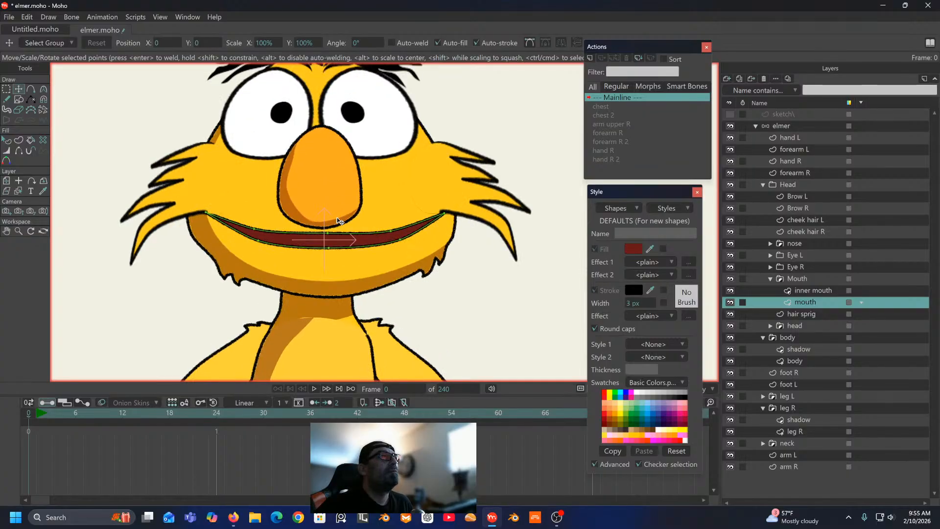
mouse_move(329, 253)
left_mouse_down()
mouse_move(327, 360)
mouse_move(479, 363)
mouse_move(330, 271)
mouse_move(325, 253)
left_mouse_up()
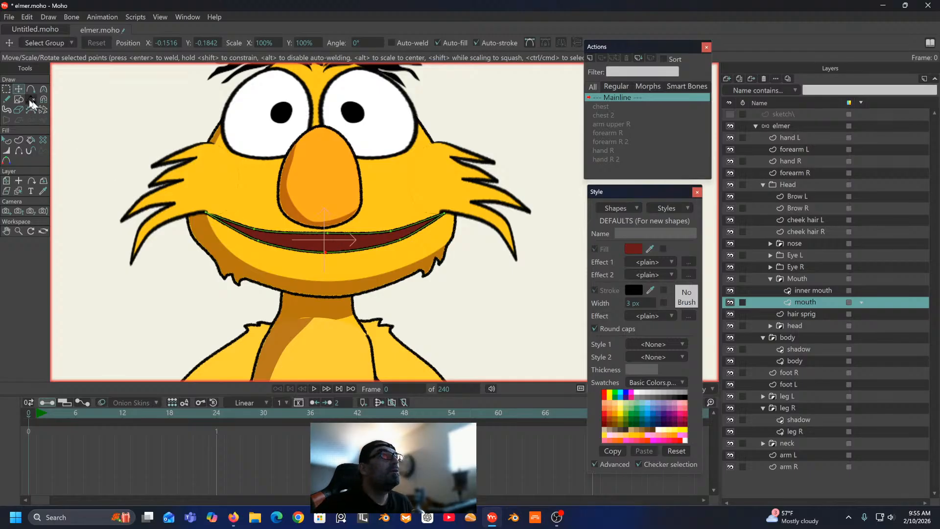
key("ctrl+z")
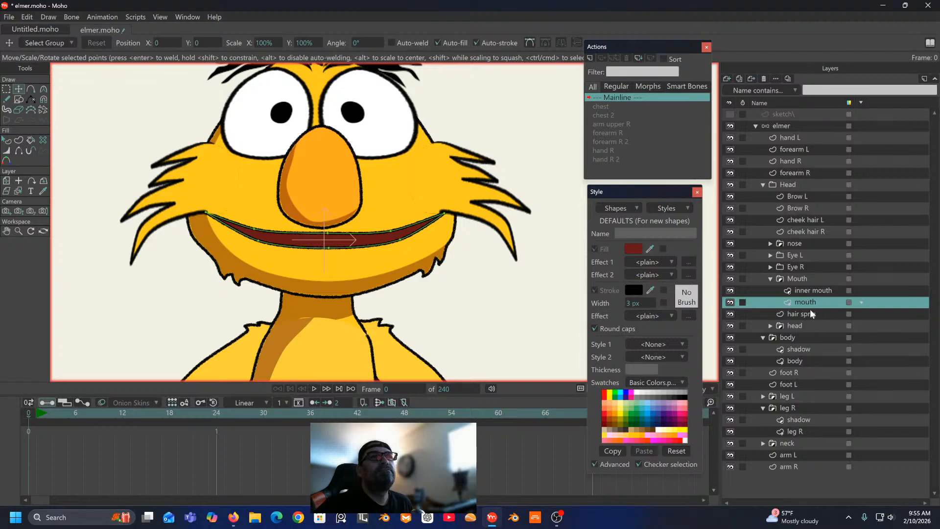
Step: Collapse the Mouth, body and leg R groups in the layer list, and select the Head group, leaving it expanded
left_click(768, 278)
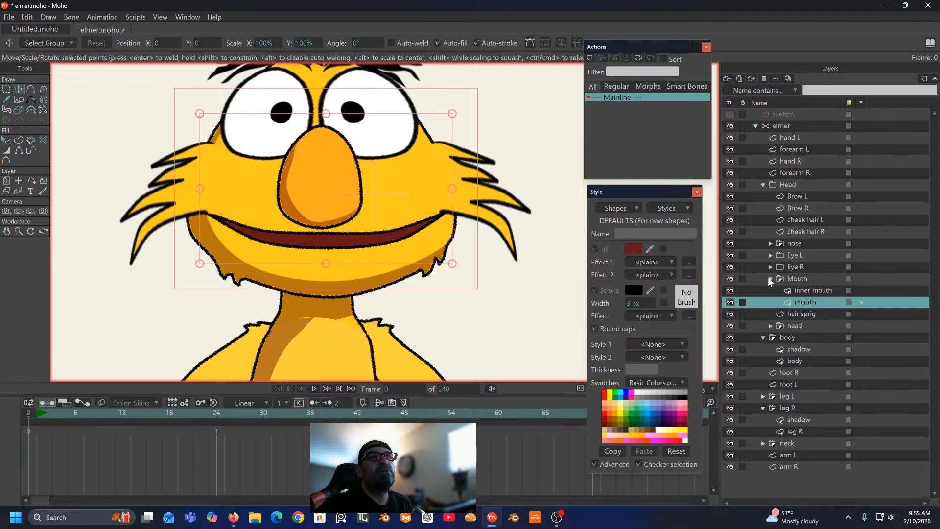
left_click(763, 313)
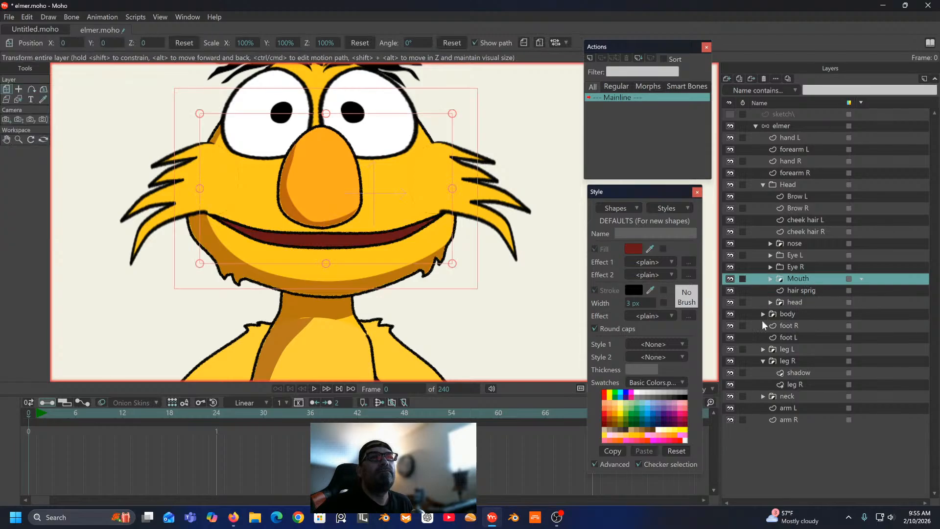
left_click(763, 360)
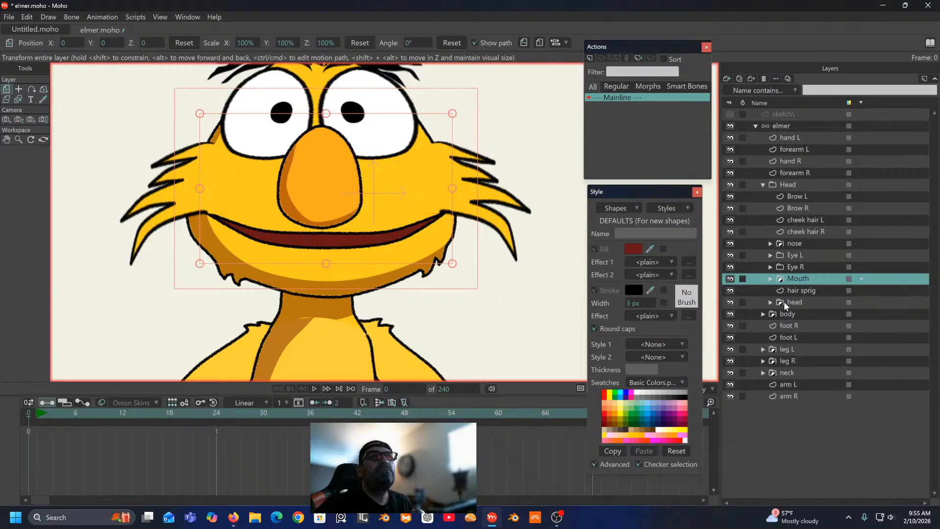
left_click(762, 184)
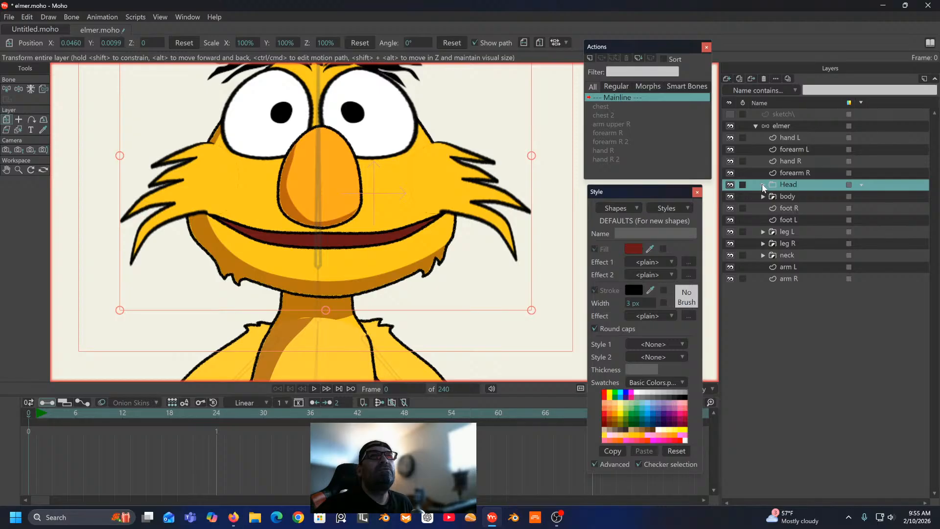
left_click(763, 184)
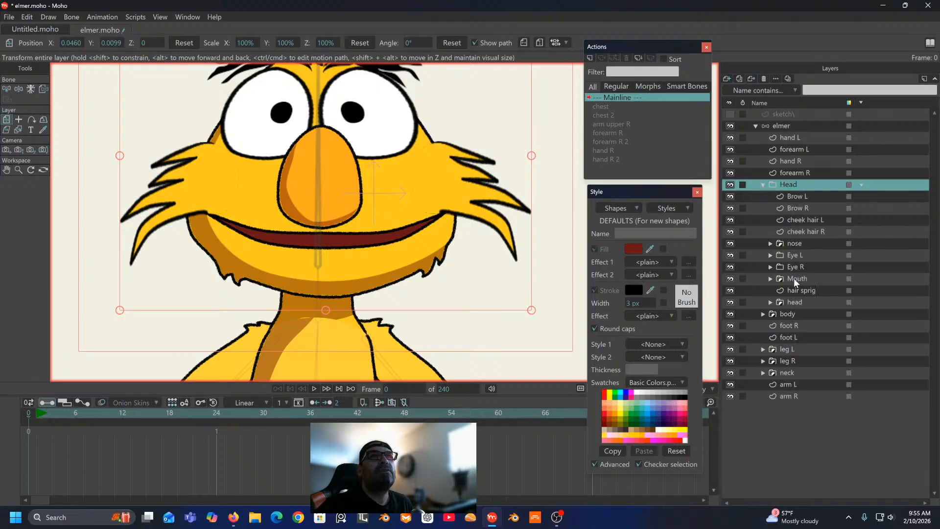
scroll(434, 151, "down", 3)
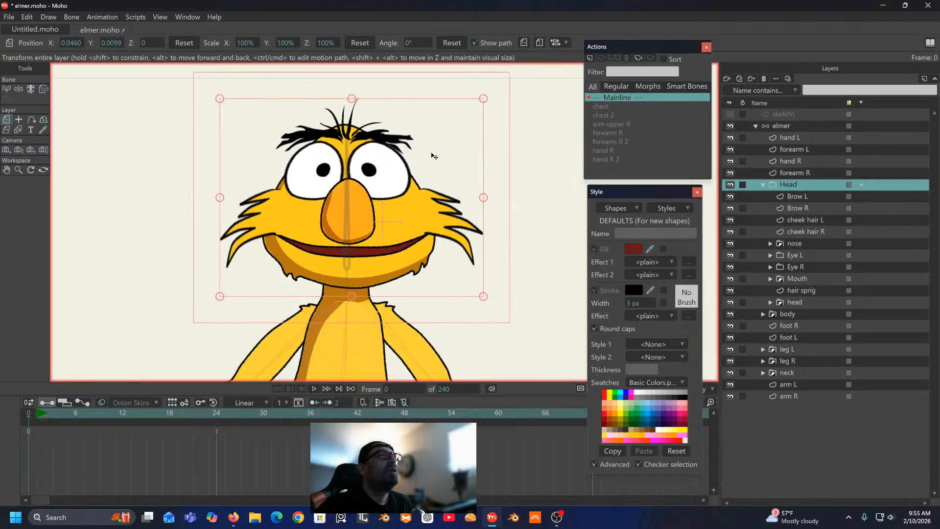
left_click_drag(434, 156, 377, 142)
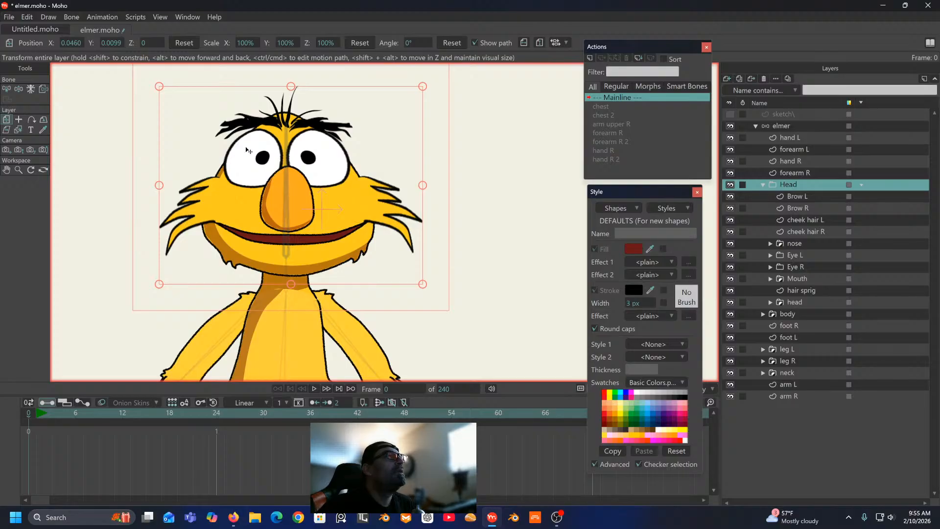
Step: Inspect the hair sprig layer at the top of the head, and select the elmer bone layer
scroll(244, 154, "up", 2)
scroll(240, 160, "up", 2)
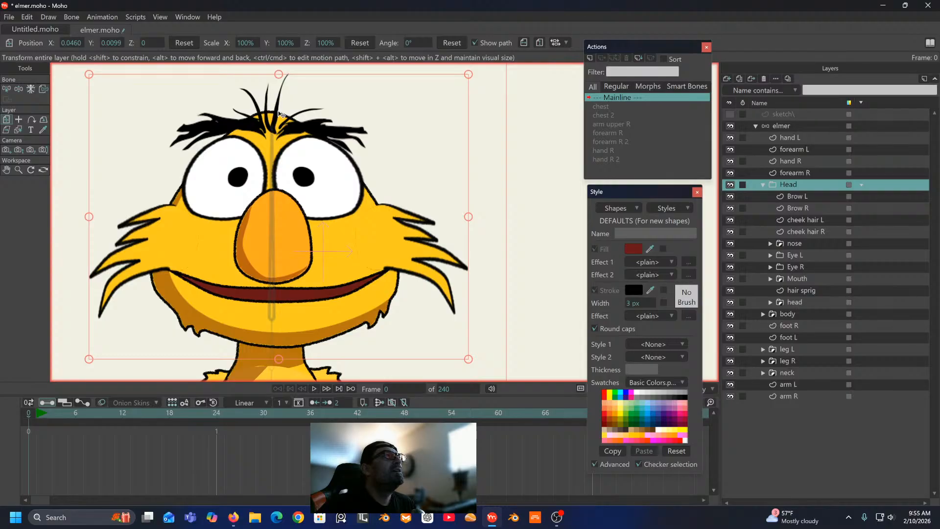
scroll(275, 107, "up", 4)
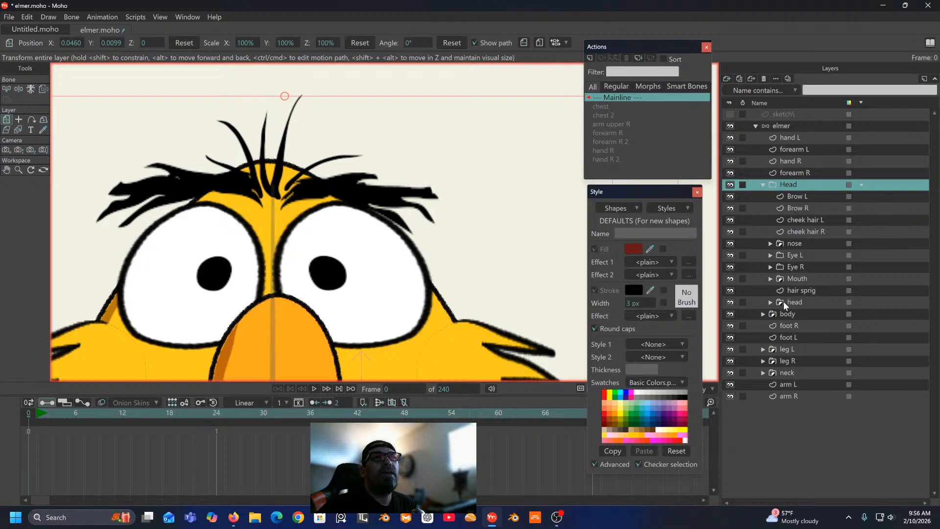
left_click(798, 290)
scroll(411, 181, "down", 3)
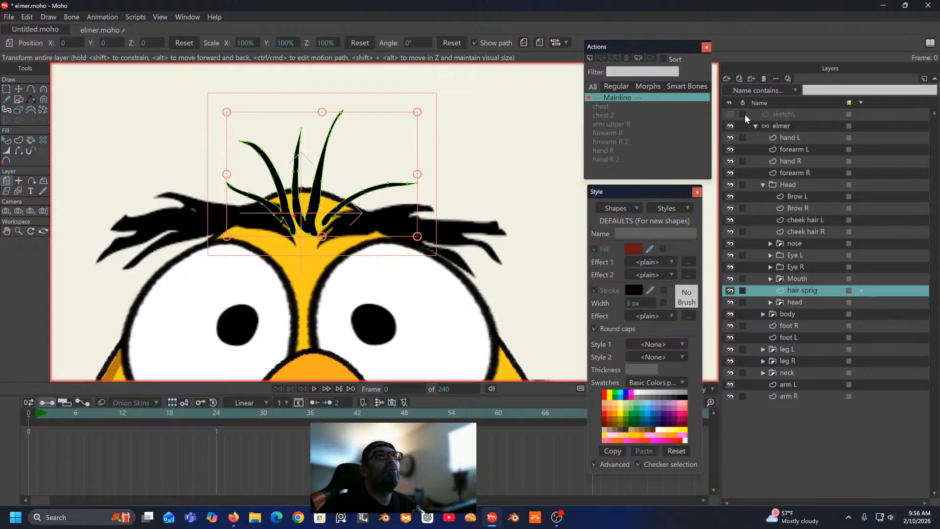
left_click(785, 127)
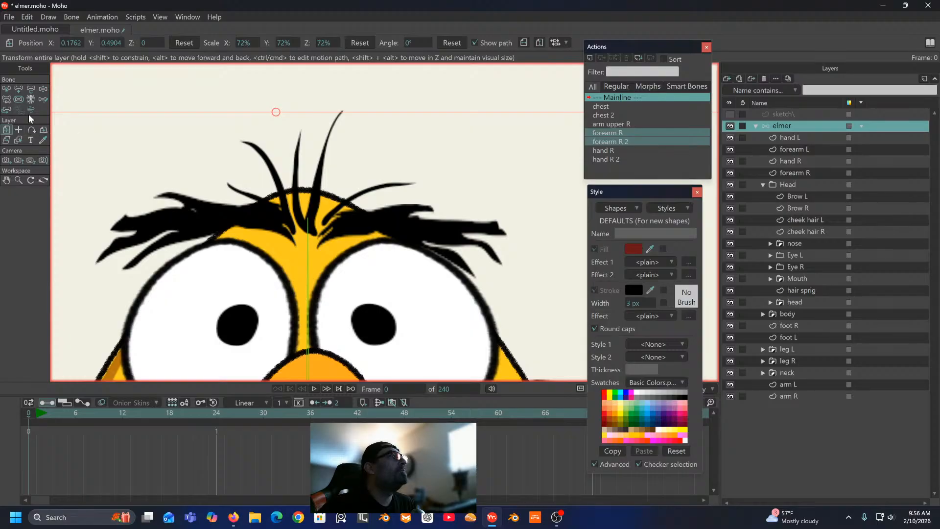
Step: Select the head bone and try to sketch a chain of bones from its upper end through the hair sprig
left_click(7, 89)
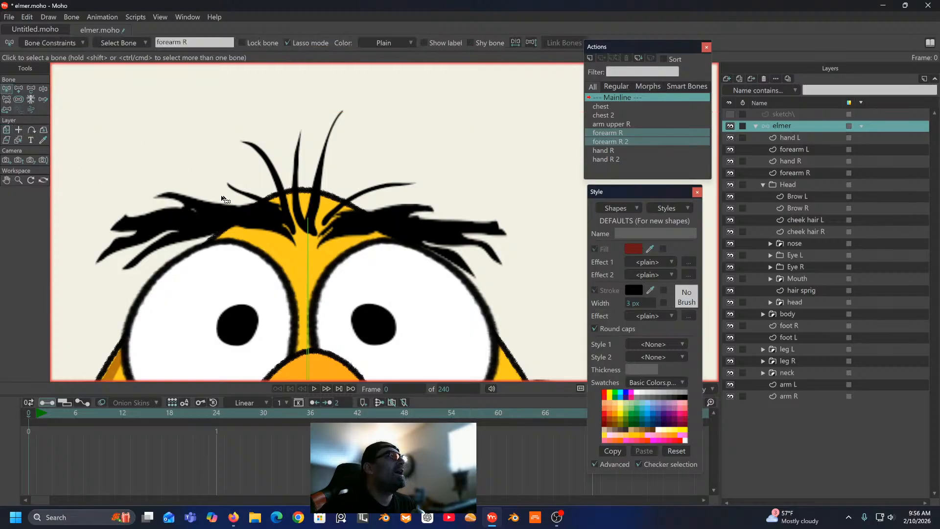
left_click(307, 254)
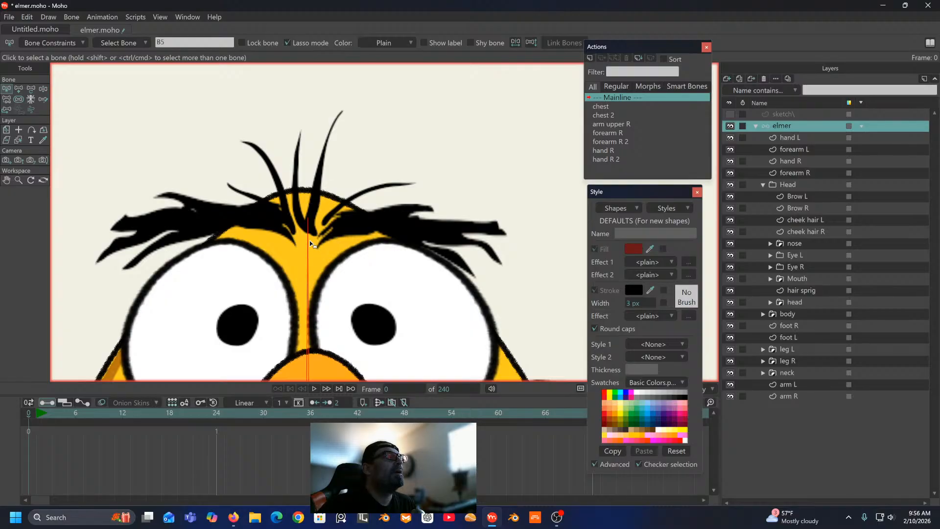
left_click(43, 99)
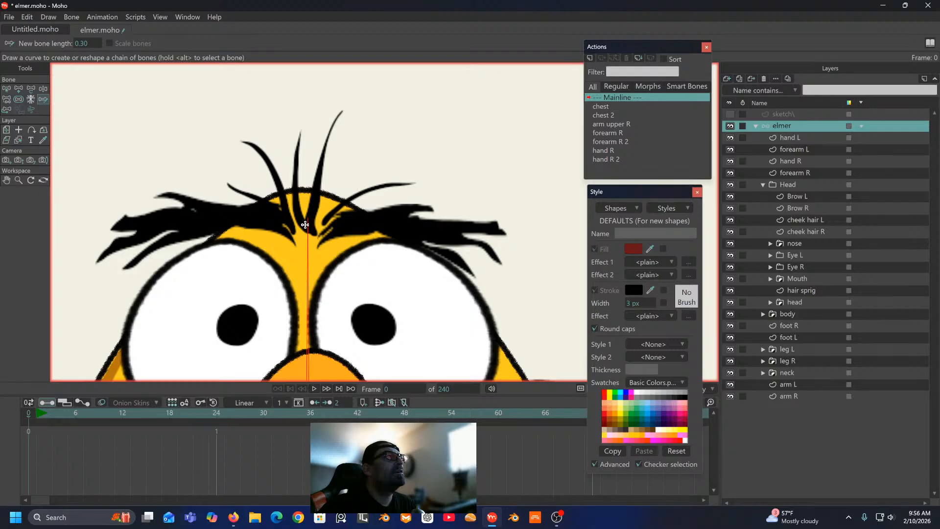
mouse_move(305, 224)
left_mouse_down()
mouse_move(293, 193)
mouse_move(302, 129)
left_mouse_up()
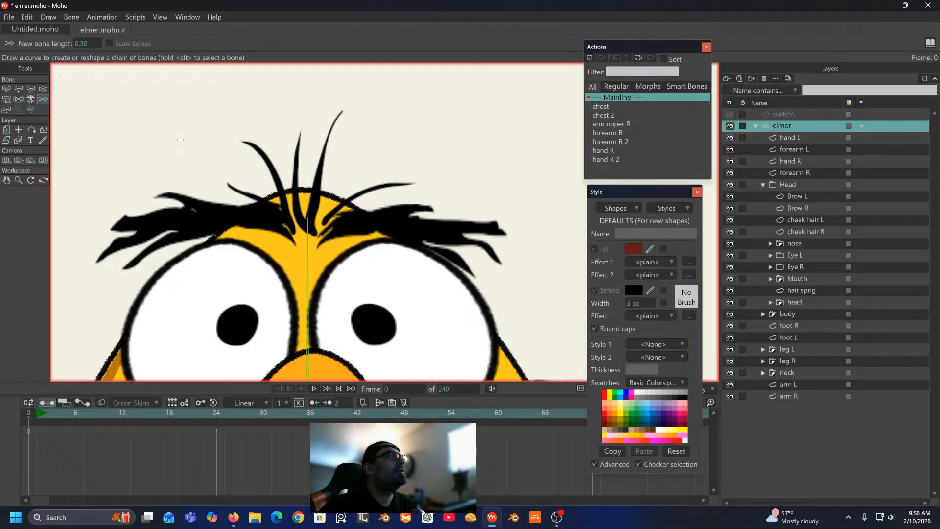
left_click(7, 90)
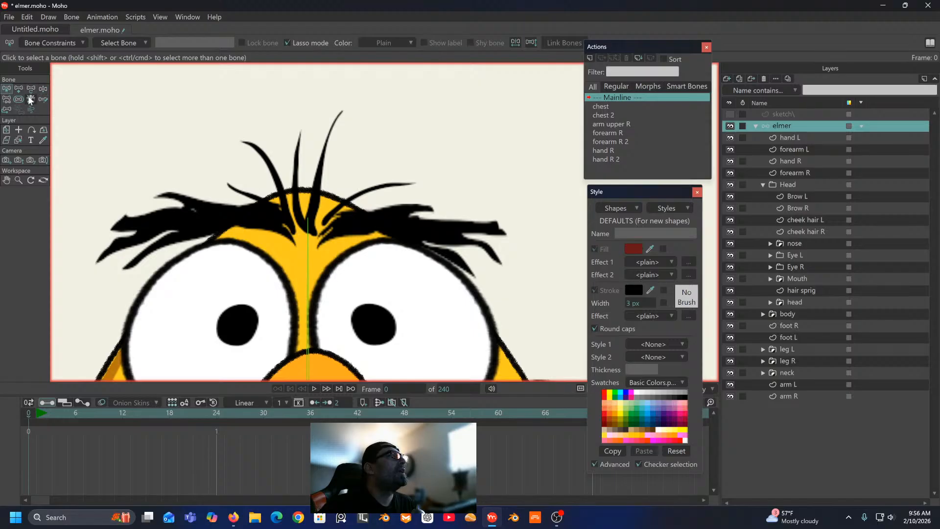
left_click(42, 98)
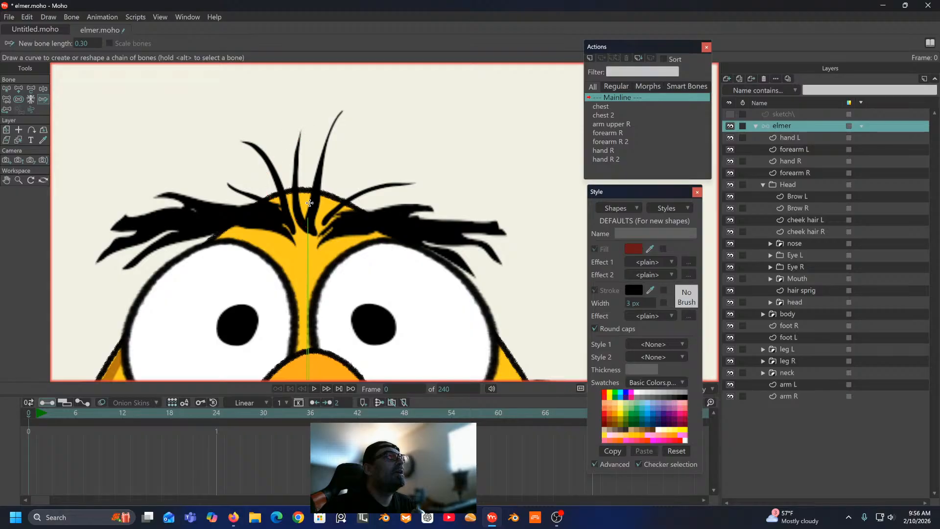
scroll(298, 197, "down", 5)
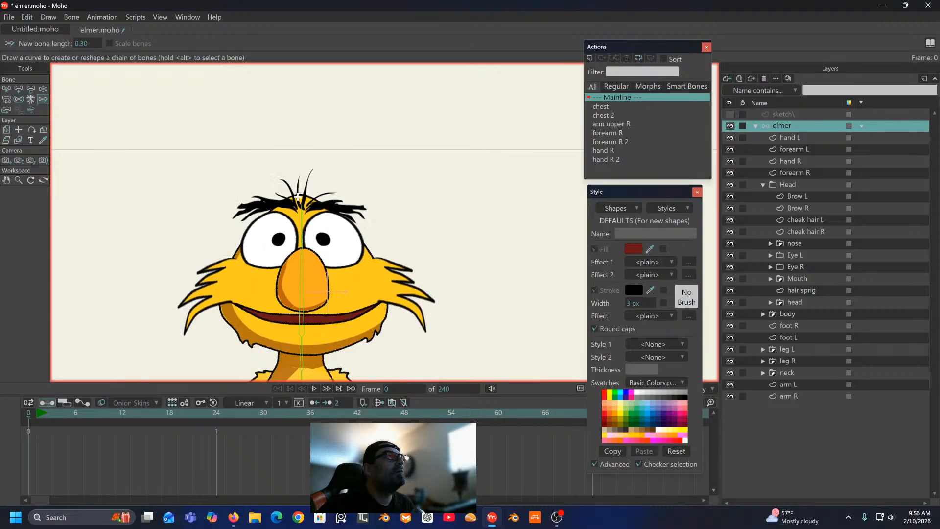
left_click_drag(297, 200, 274, 28)
left_click_drag(300, 173, 330, 266)
scroll(330, 267, "up", 2)
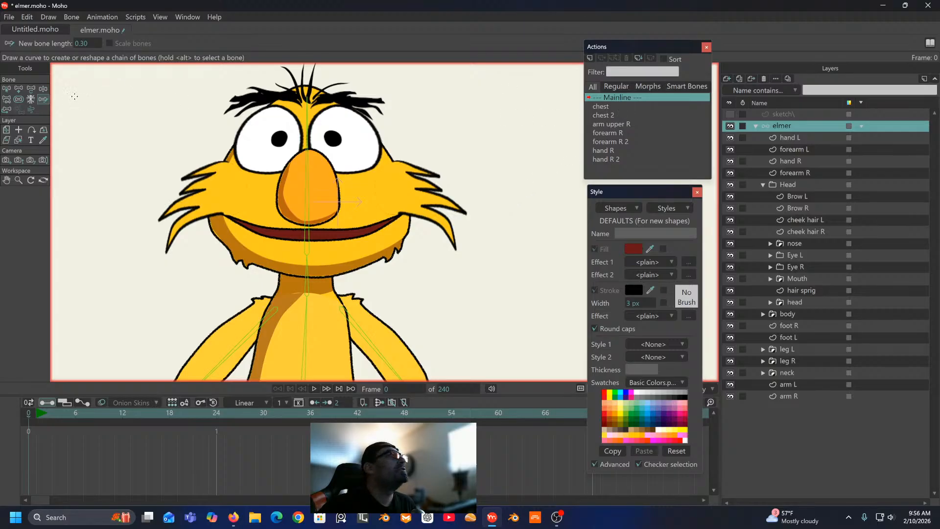
Step: Reselect the head bone, sketch a test bone chain sideways across the eye from it, and undo it
left_click(8, 90)
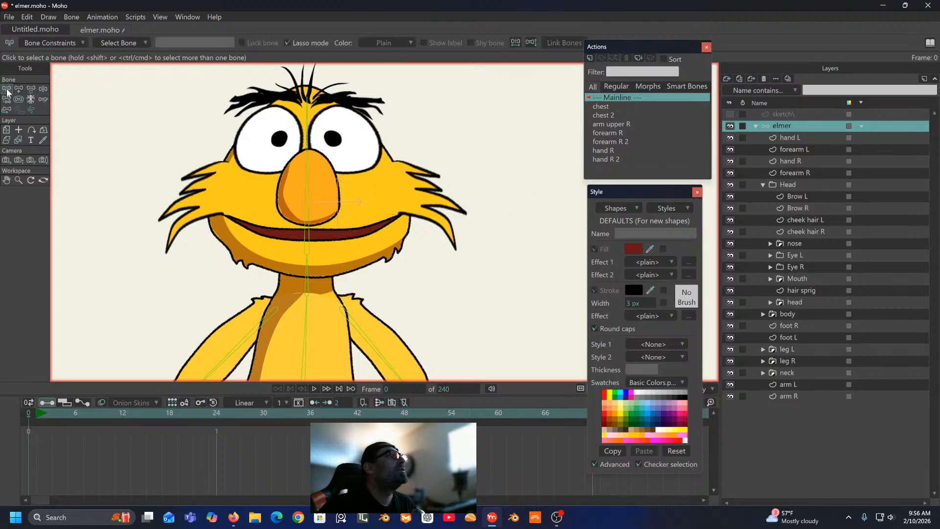
left_click(305, 184)
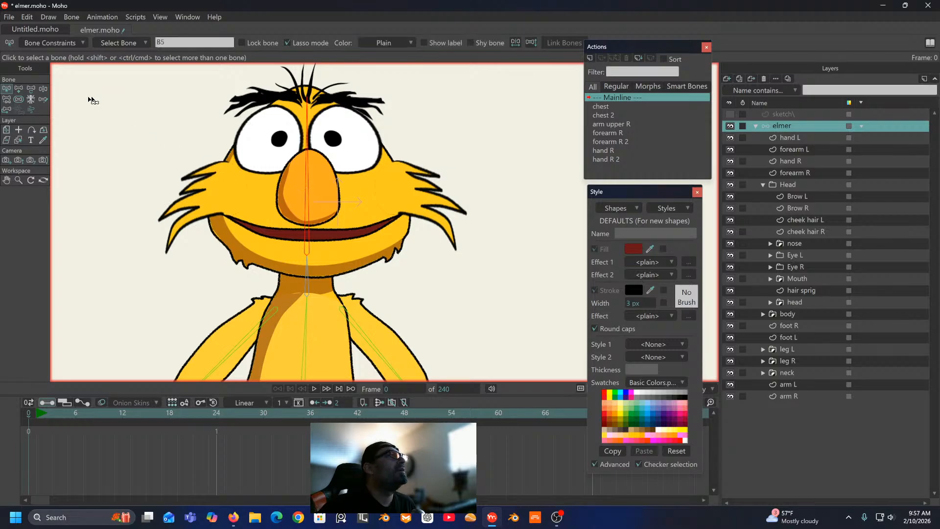
left_click(44, 101)
mouse_move(306, 141)
left_mouse_down()
mouse_move(149, 126)
mouse_move(162, 128)
left_mouse_up()
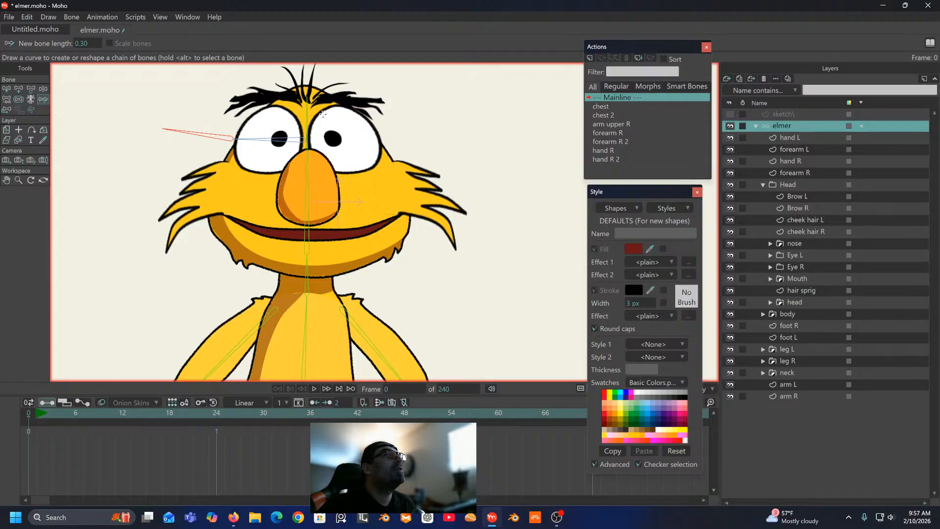
key("ctrl+z")
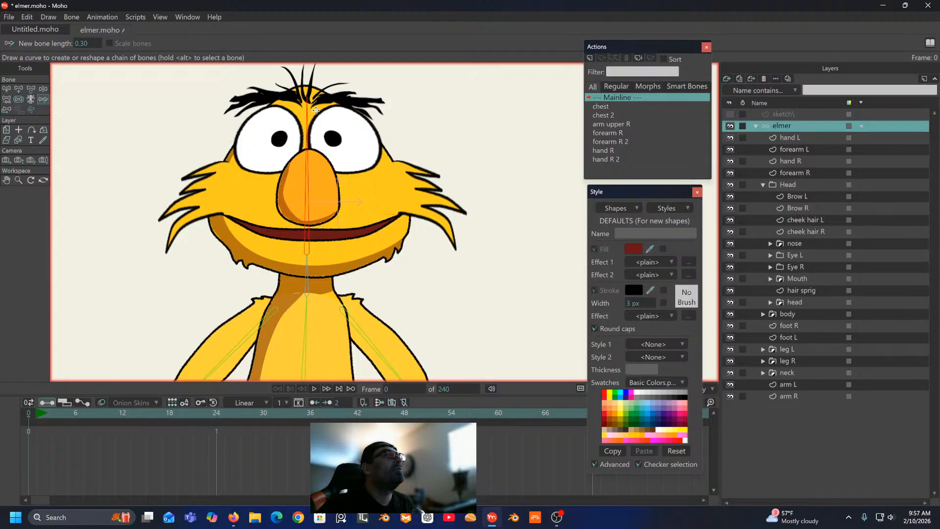
Step: Set the new bone length to 0.11, sketch a bone up the middle hair strand, and undo it
scroll(315, 110, "up", 5)
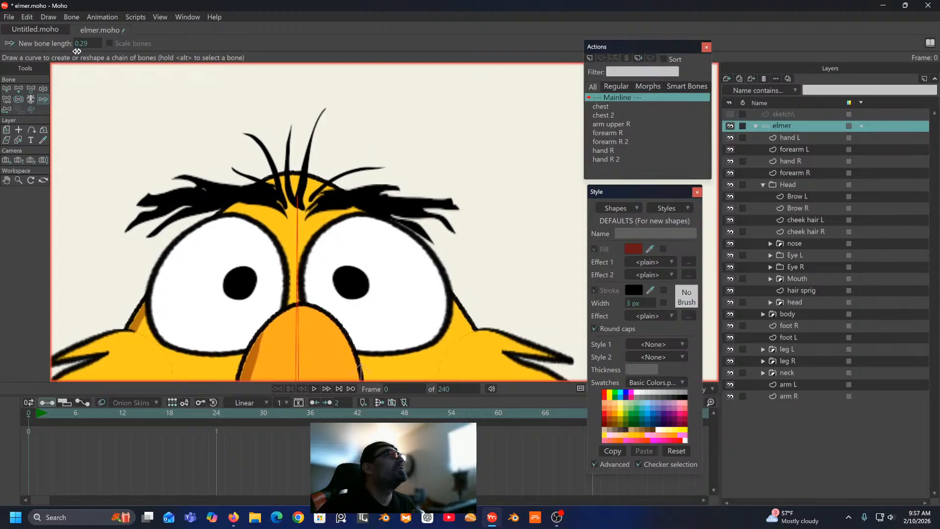
left_click_drag(53, 60, 2, 61)
left_click_drag(291, 198, 294, 120)
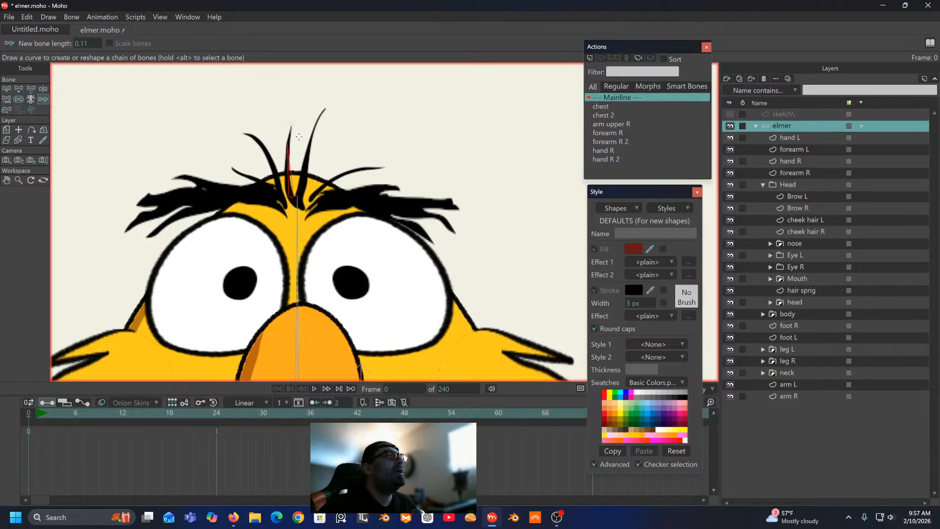
scroll(299, 137, "up", 2)
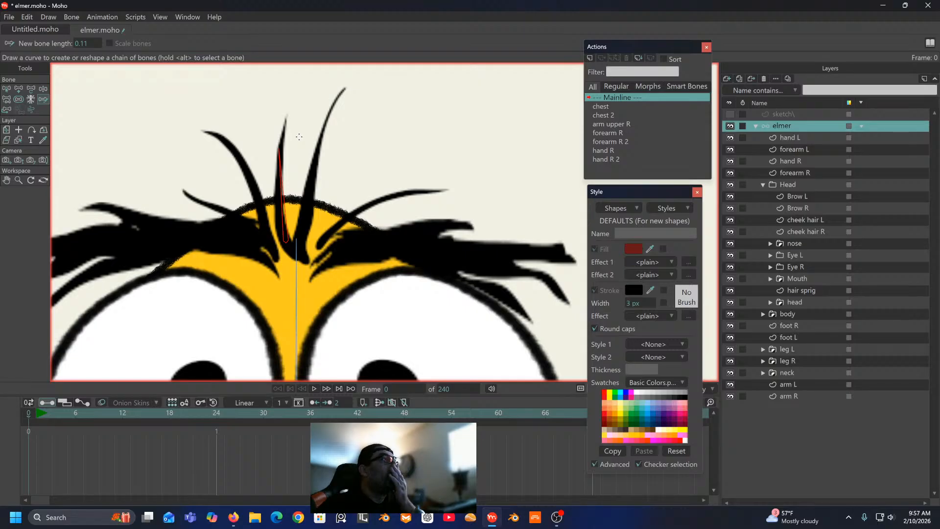
key("ctrl+z")
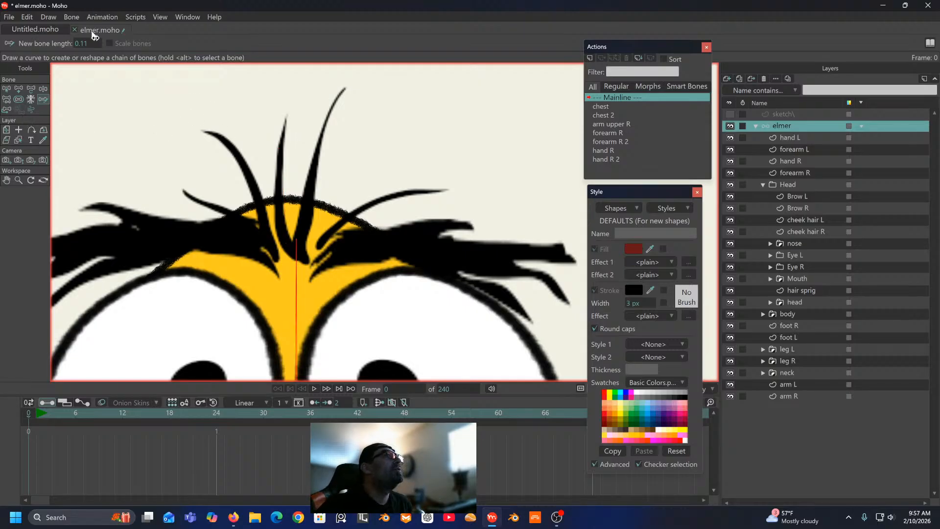
Step: Try shorter new bone lengths, including 0.0010, and sketch a test chain up the middle hair strand at 0.0710
mouse_move(30, 52)
left_mouse_down()
mouse_move(119, 49)
mouse_move(41, 66)
left_mouse_up()
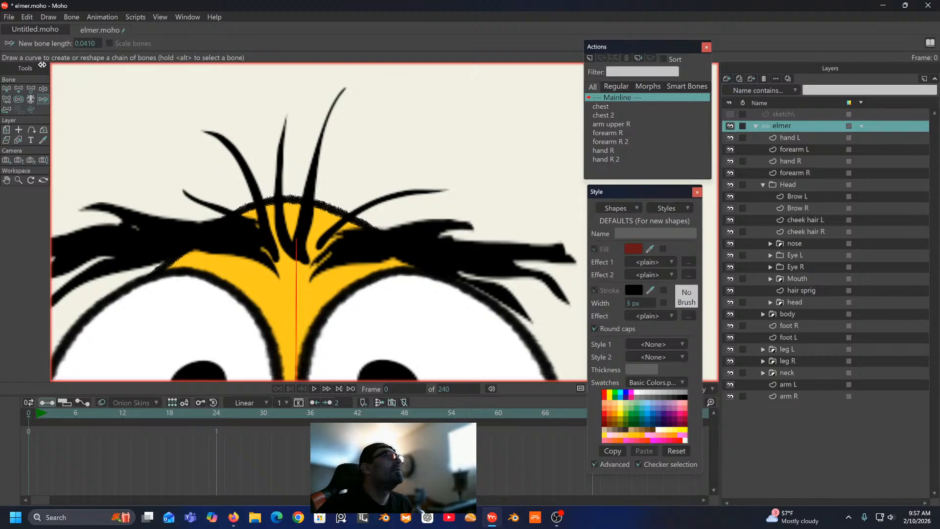
left_click(83, 43)
type("0")
key("Return")
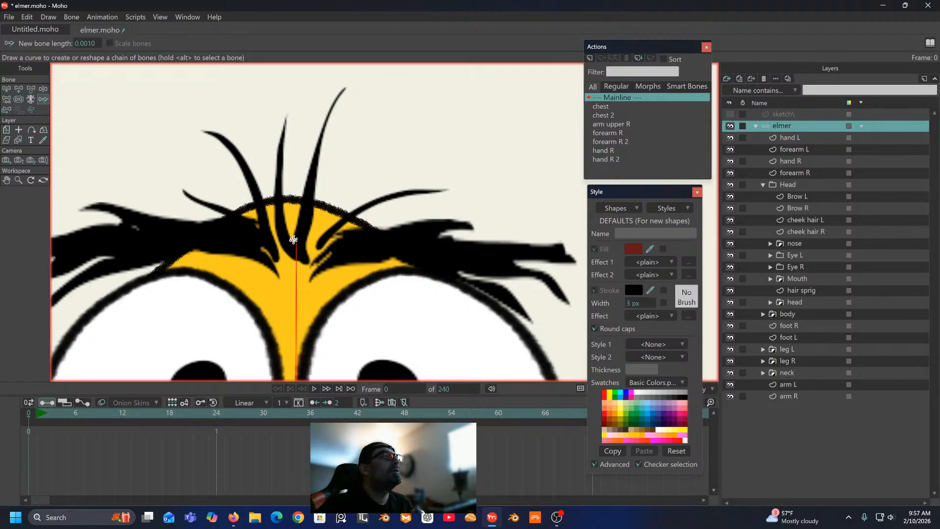
mouse_move(290, 243)
left_mouse_down()
mouse_move(277, 197)
mouse_move(289, 127)
left_mouse_up()
left_click_drag(48, 54, 131, 40)
left_click(305, 111)
left_click_drag(90, 43, 33, 61)
mouse_move(294, 245)
left_mouse_down()
mouse_move(258, 189)
mouse_move(293, 138)
left_mouse_up()
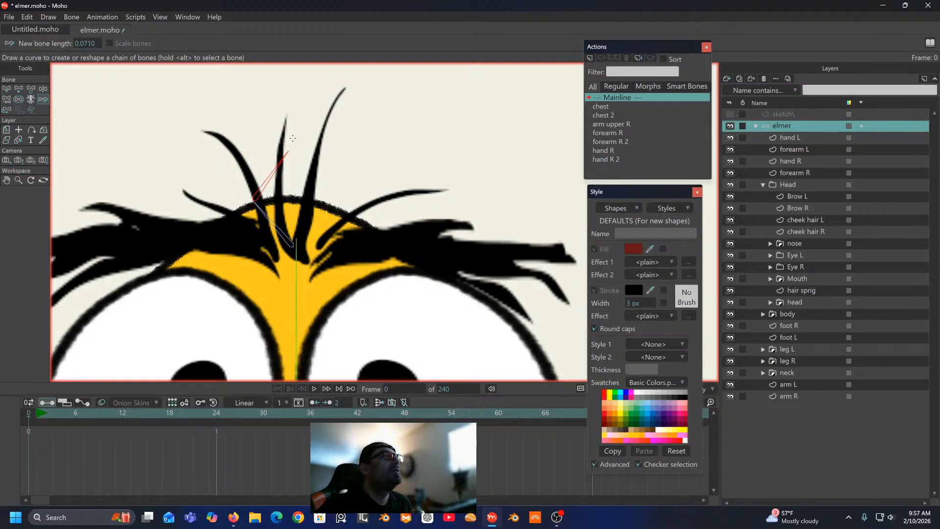
Step: Sketch a bone chain up the middle hair strand with new bone length 0.0410, and undo it
scroll(293, 139, "up", 2)
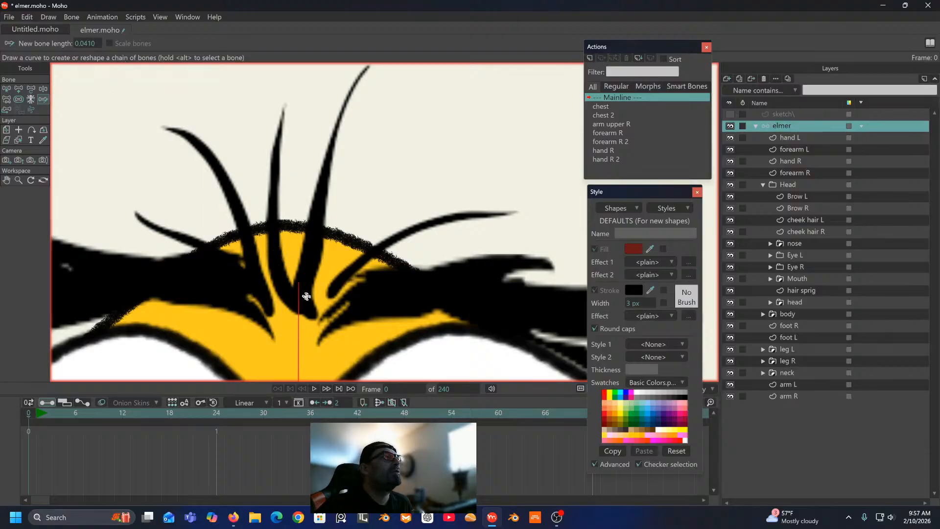
mouse_move(294, 296)
left_mouse_down()
mouse_move(271, 231)
mouse_move(286, 112)
left_mouse_up()
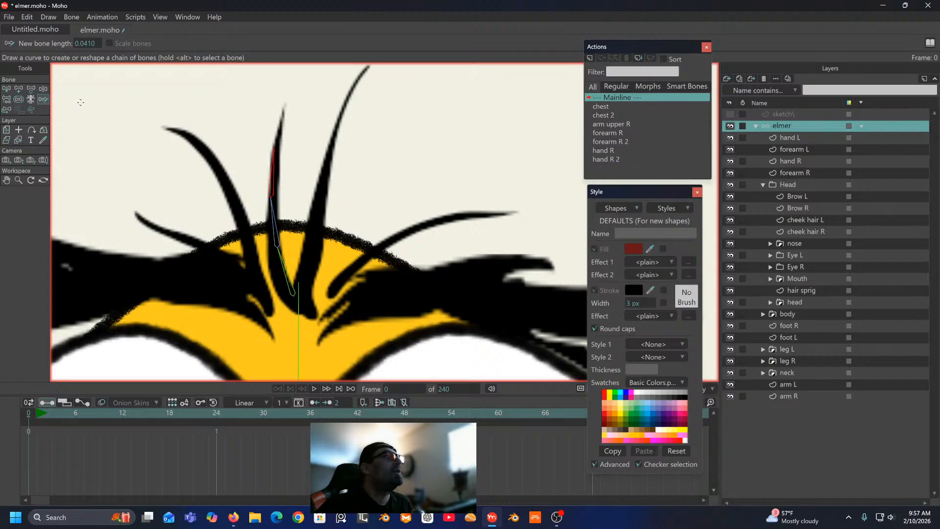
key("ctrl+z")
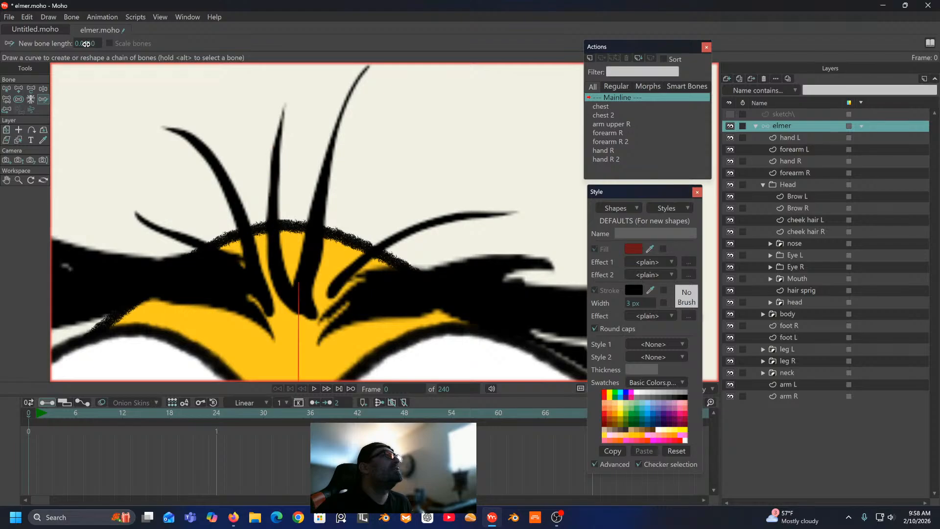
Step: Set the new bone length to 0.05 and sketch a three-bone chain up the middle hair strand
left_click(93, 44)
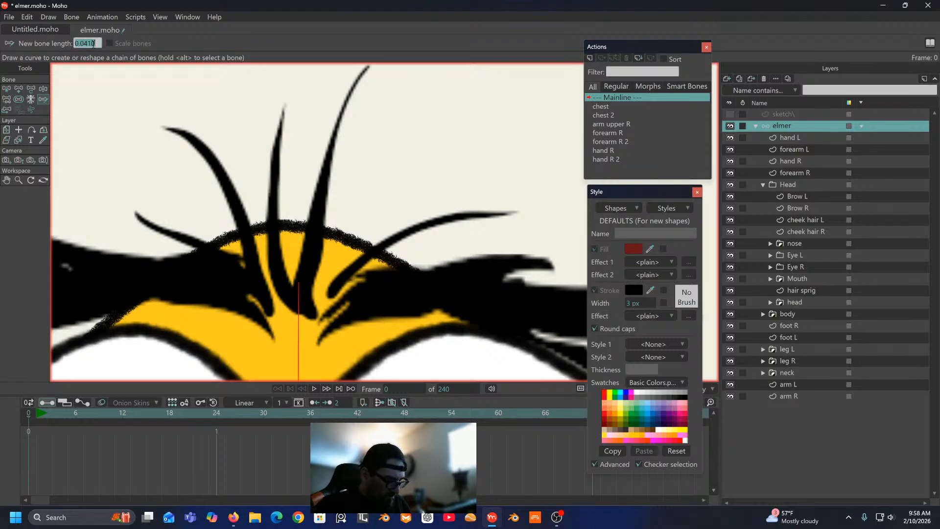
type(".05")
key("Return")
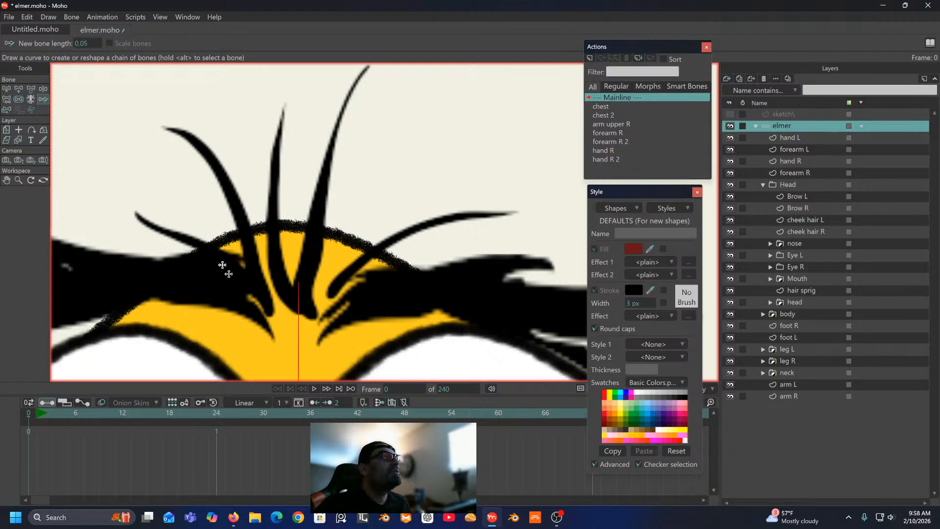
mouse_move(281, 272)
left_mouse_down()
mouse_move(269, 240)
mouse_move(285, 110)
left_mouse_up()
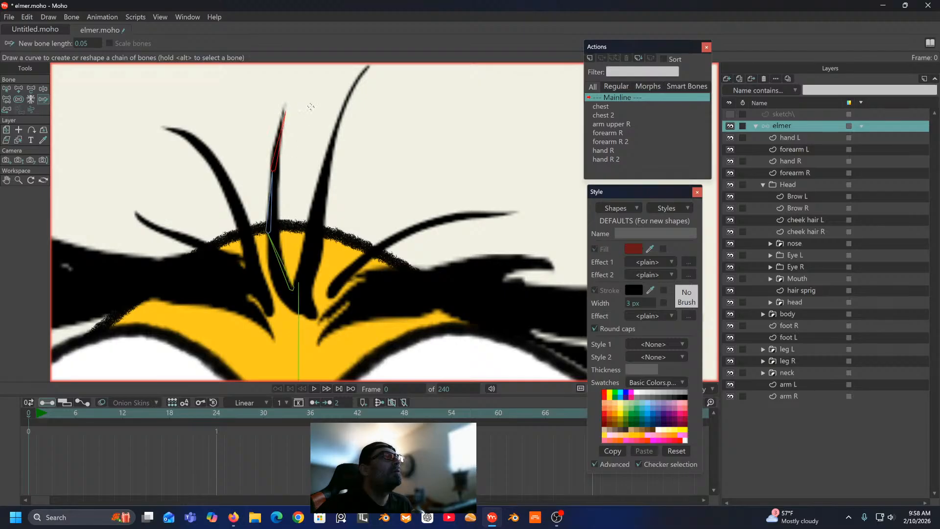
Step: Fit the hair chain to its strand: tip bone at about 354.8°, base near the head bone's upper end, middle bone at about 336.4°
left_click(29, 89)
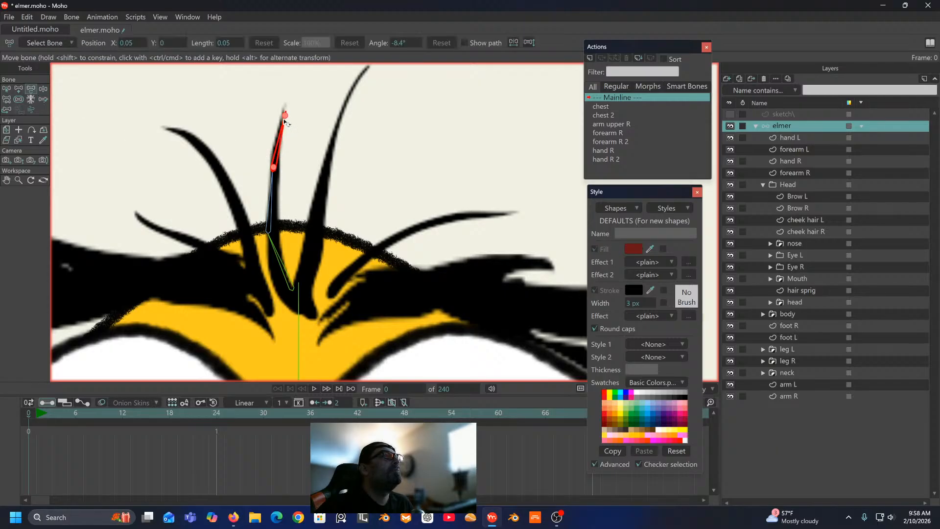
left_click_drag(285, 121, 282, 120)
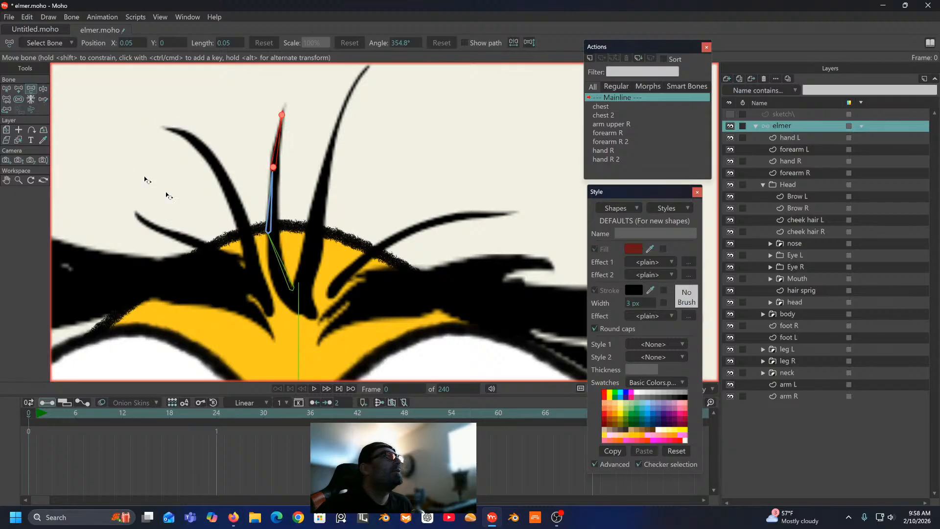
left_click(292, 280)
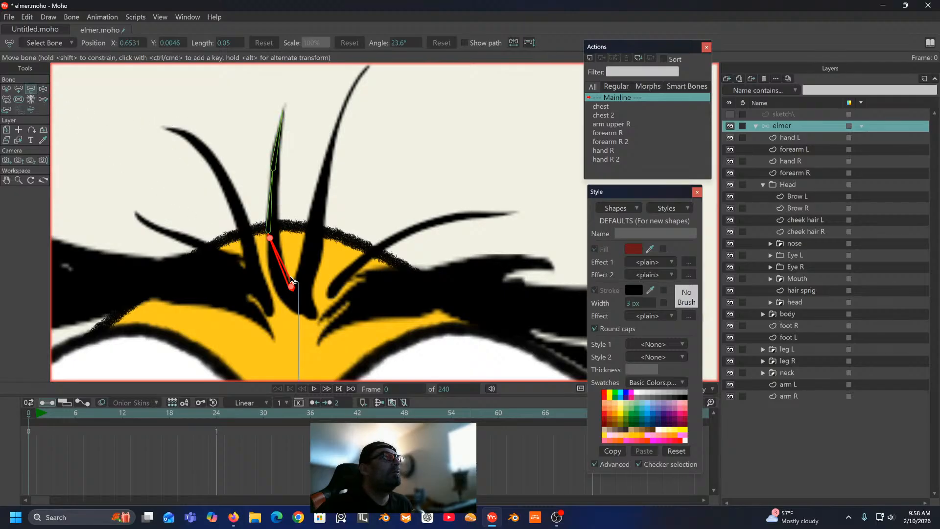
left_click_drag(292, 280, 293, 310)
left_click(273, 205)
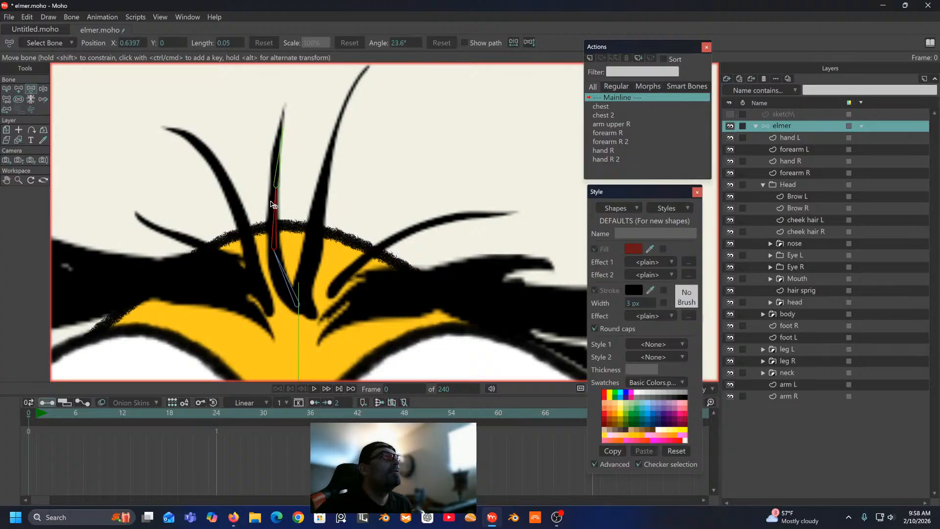
left_click_drag(270, 202, 269, 201)
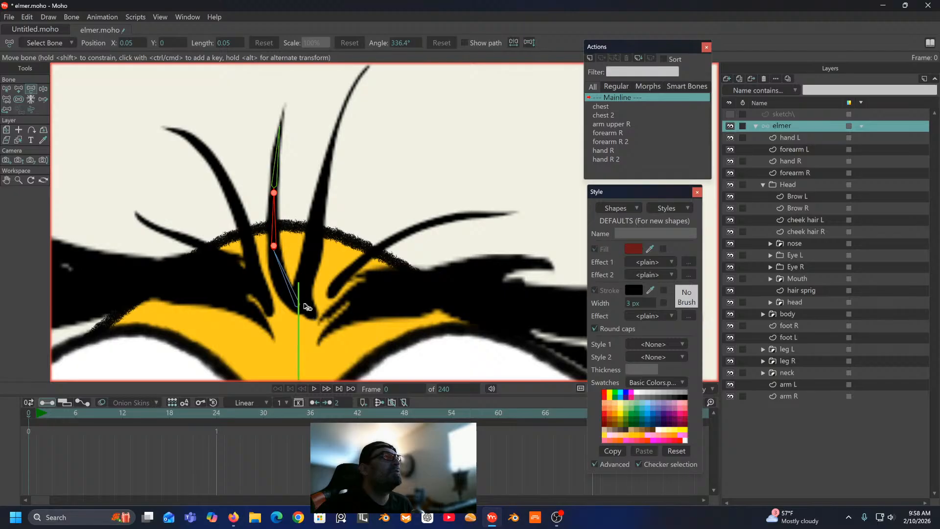
left_click_drag(308, 237, 299, 158)
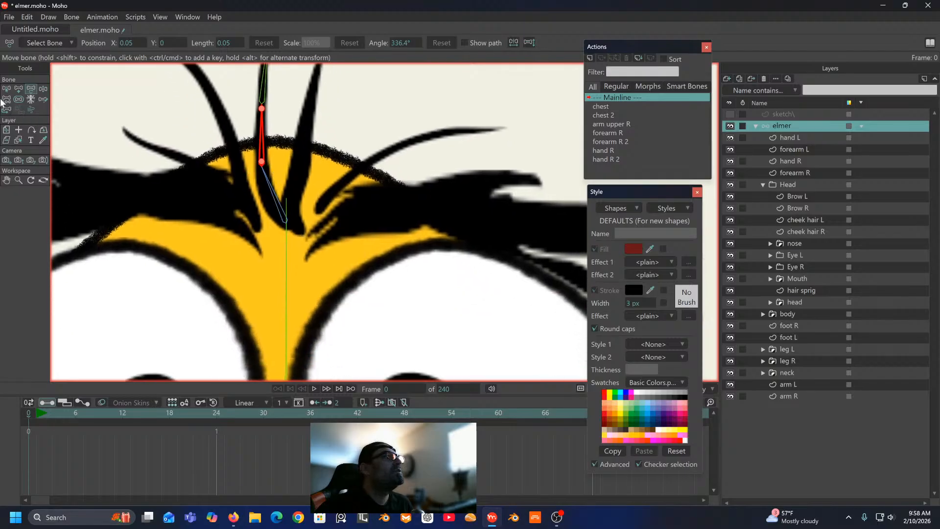
Step: With the head bone as parent, sketch a four-bone chain with bone length 0.05 up the hair strand just right of the middle one
left_click(6, 103)
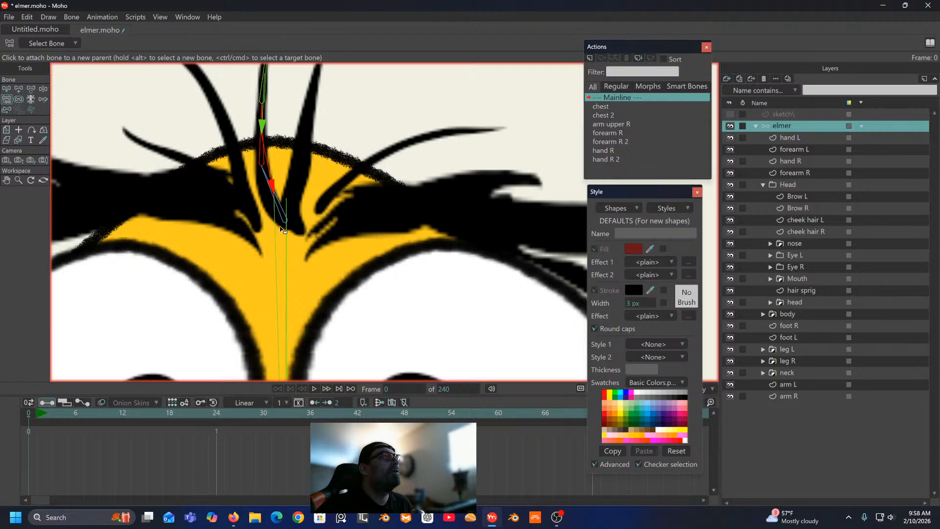
scroll(283, 229, "down", 5)
scroll(297, 203, "up", 8)
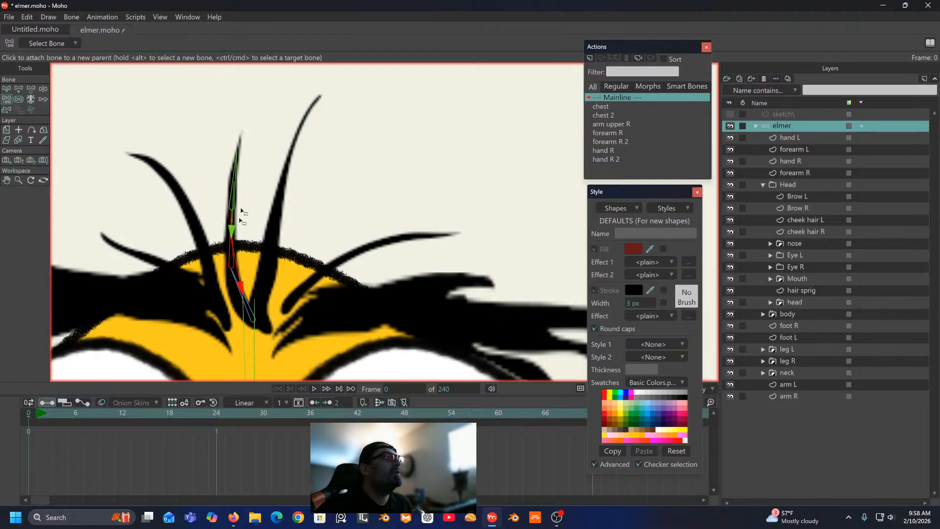
left_click(7, 90)
left_click_drag(266, 261, 256, 231)
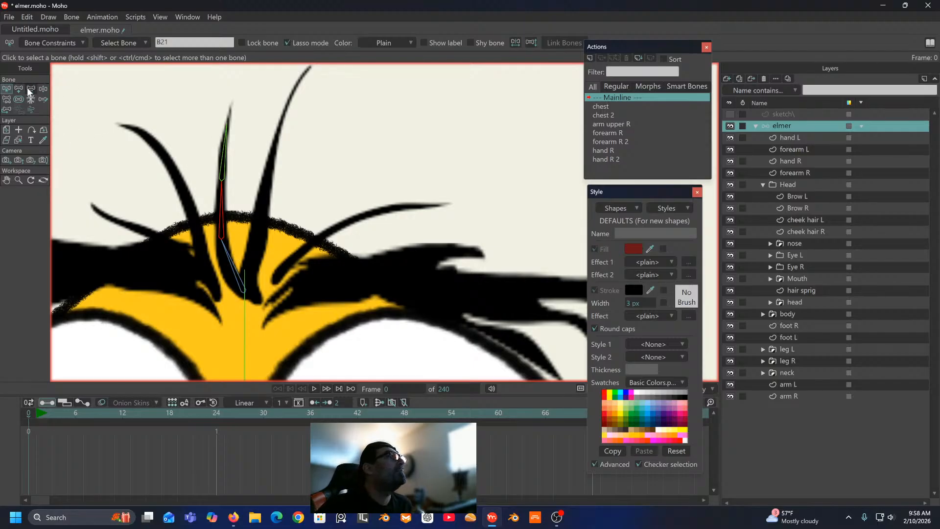
left_click(245, 317)
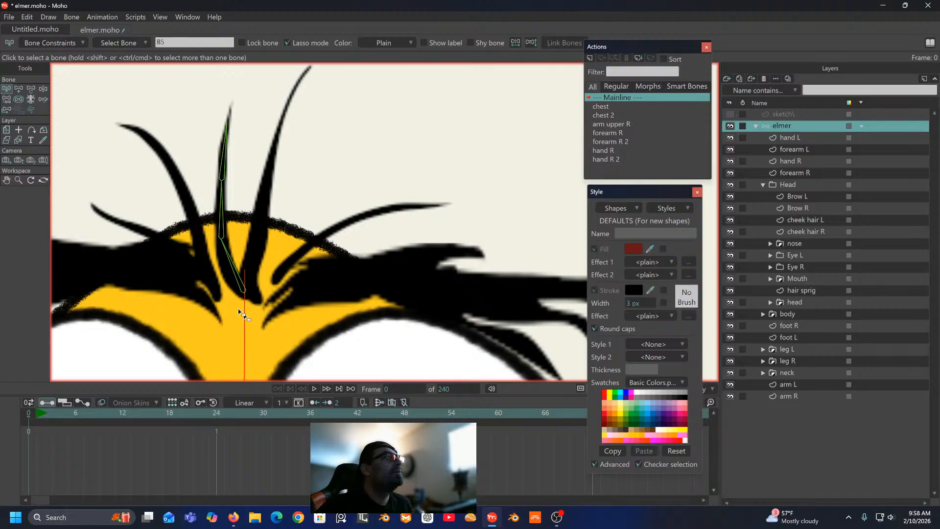
left_click(42, 100)
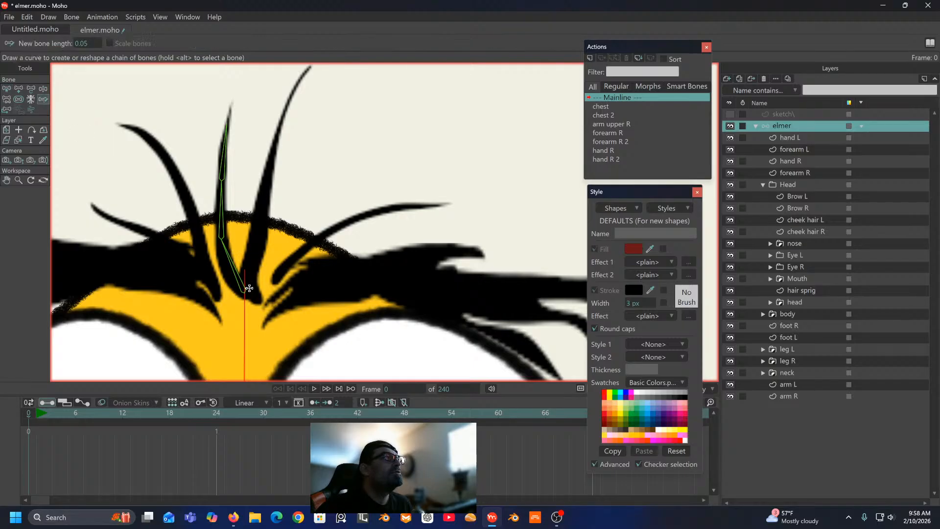
mouse_move(253, 296)
left_mouse_down()
mouse_move(269, 157)
mouse_move(312, 65)
left_mouse_up()
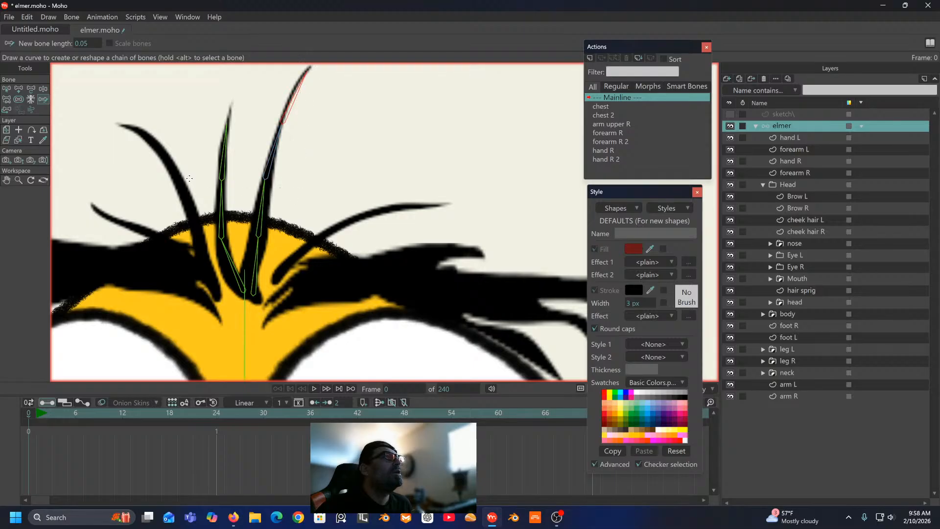
Step: Fit the new four-bone chain to its strand by rotating its bones from the base up, leaving the tip bone at about 348.6°
left_click(42, 91)
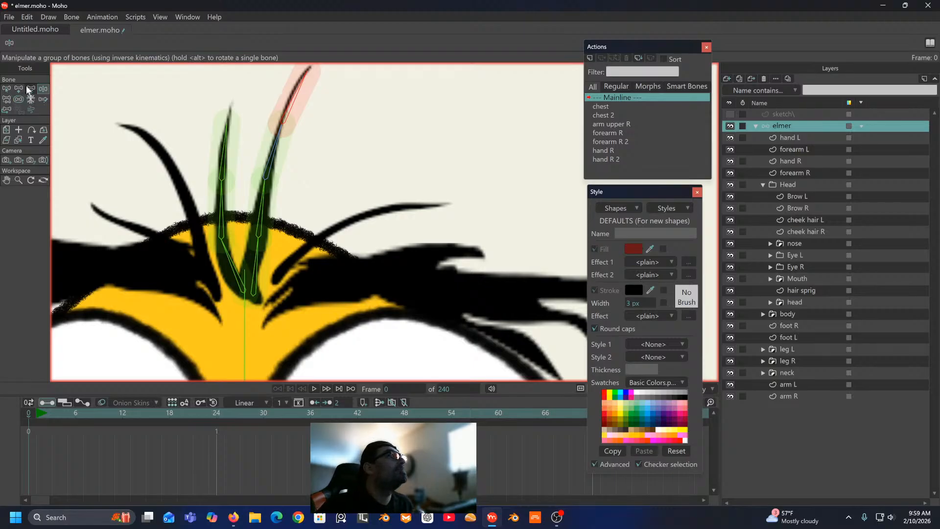
left_click(27, 87)
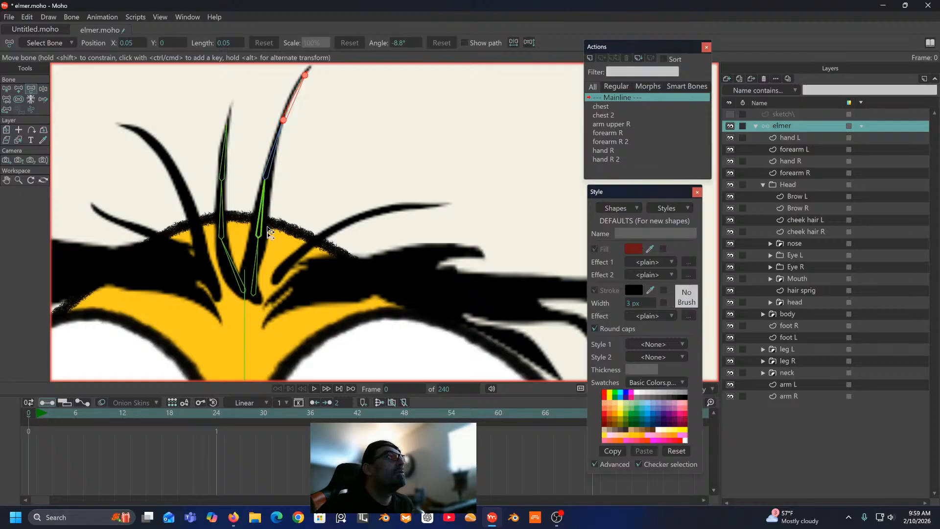
left_click(255, 264)
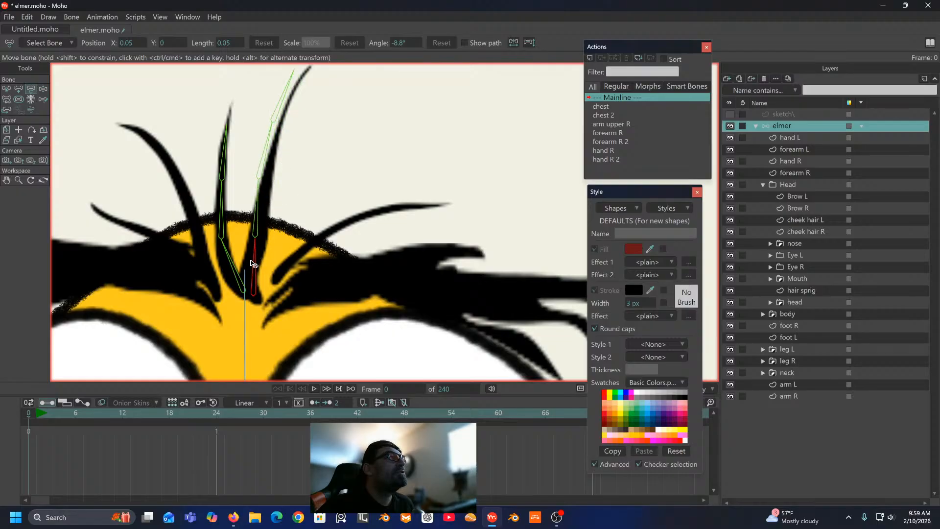
left_click_drag(254, 214, 302, 76)
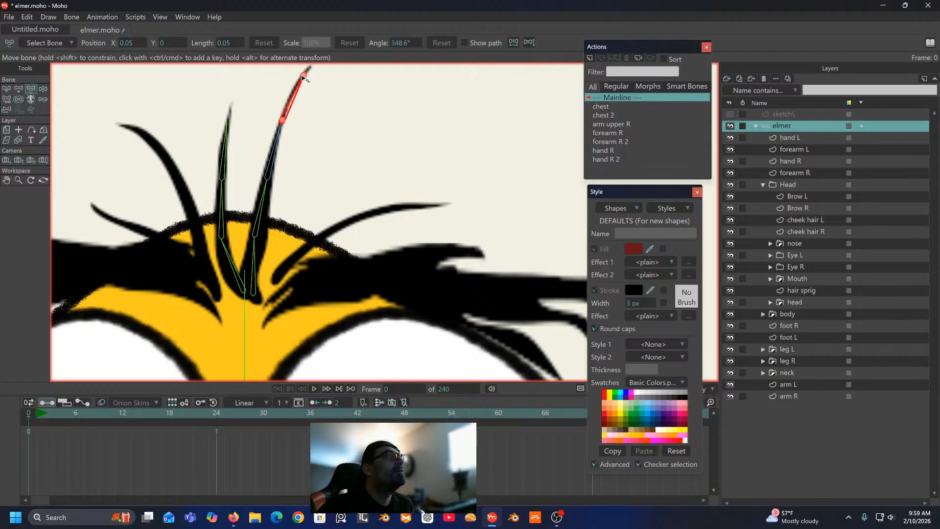
Step: With the head bone as parent, sketch a three-bone chain with bone length 0.05 along the outermost right hair strand
mouse_move(282, 170)
left_mouse_down()
mouse_move(251, 180)
mouse_move(265, 164)
left_mouse_up()
left_click_drag(301, 196, 270, 155)
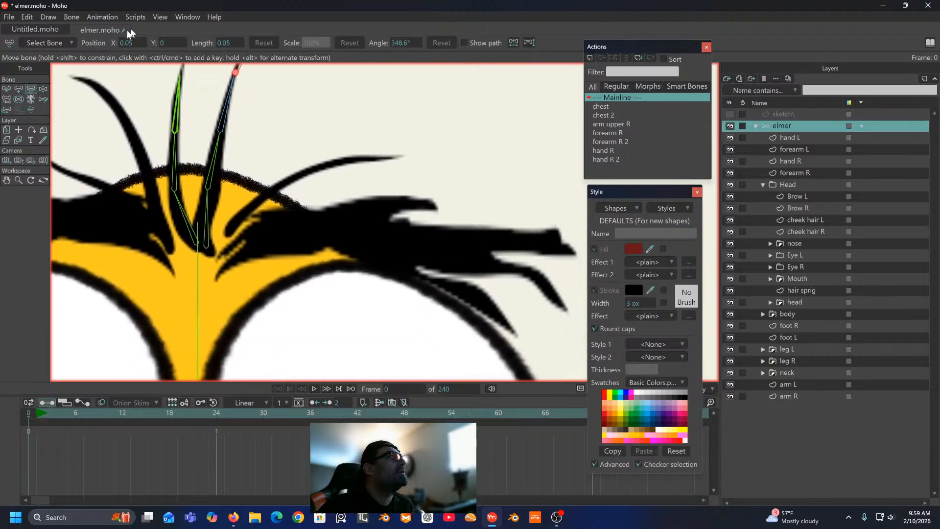
left_click(6, 90)
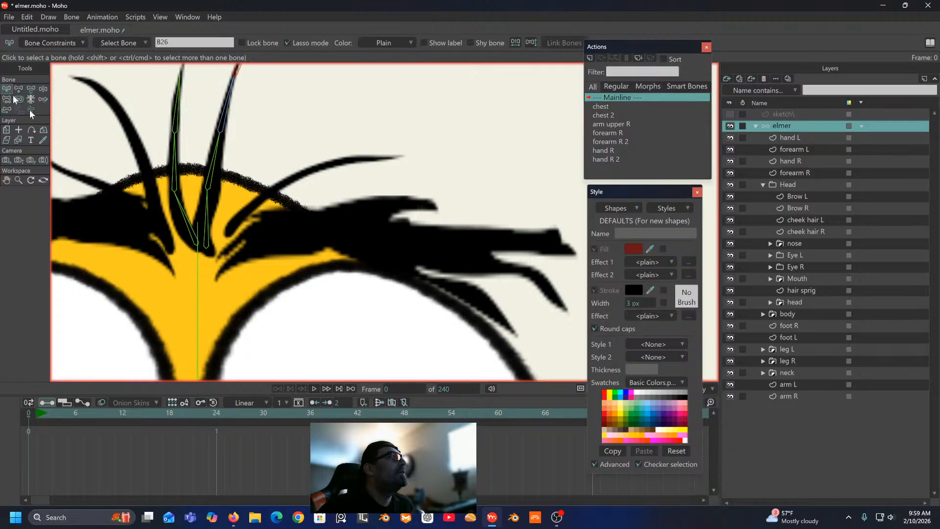
left_click(198, 260)
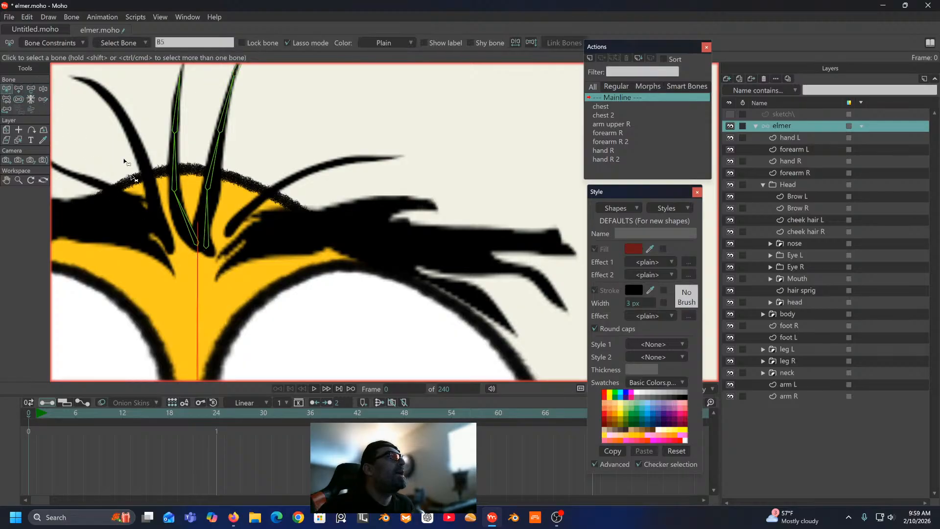
left_click(44, 99)
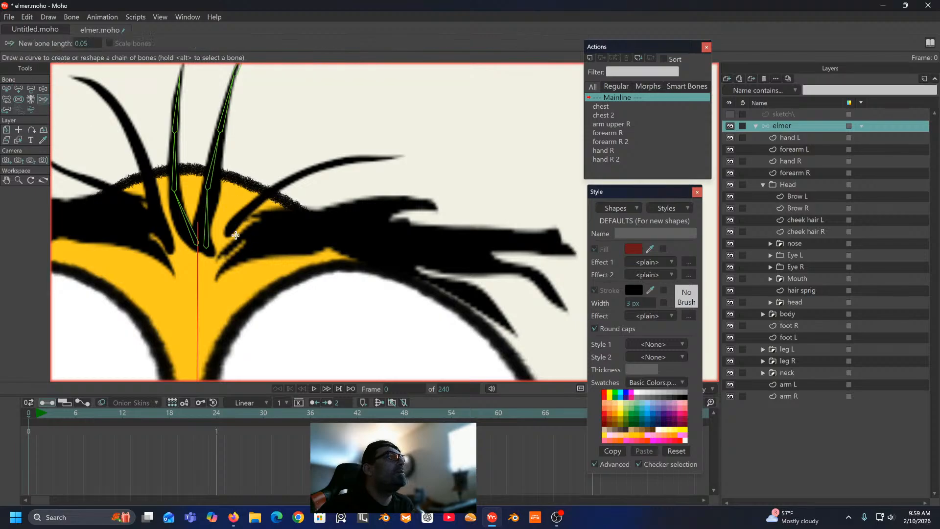
mouse_move(228, 234)
left_mouse_down()
mouse_move(292, 178)
mouse_move(336, 162)
mouse_move(411, 157)
left_mouse_up()
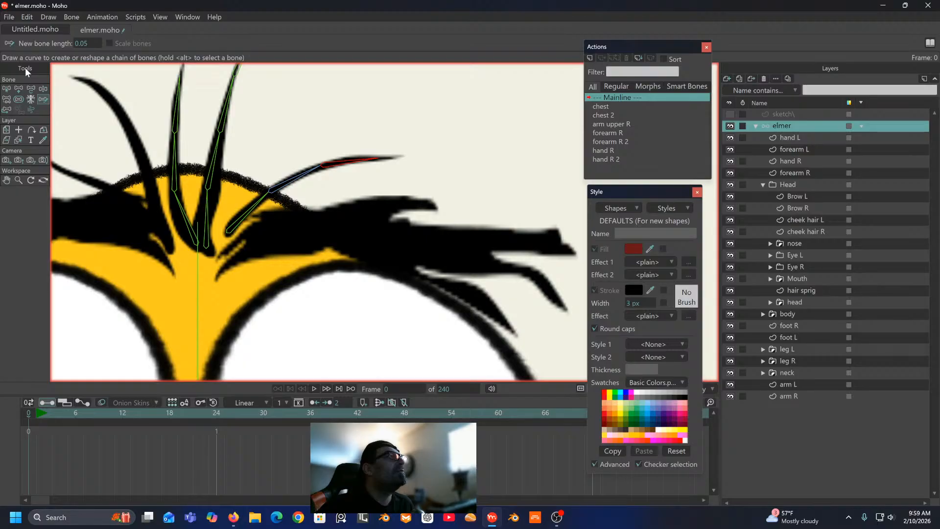
Step: Sketch a three-bone chain with bone length 0.05 up the tall hair strand left of the middle one and display the bones' parent links
mouse_move(211, 152)
left_mouse_down()
mouse_move(142, 101)
mouse_move(265, 126)
mouse_move(325, 190)
mouse_move(325, 171)
left_mouse_up()
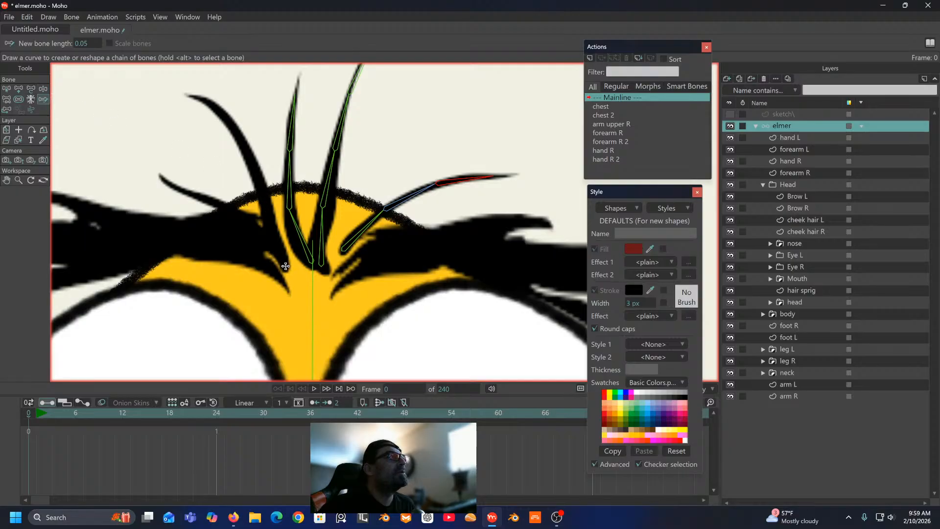
mouse_move(286, 266)
left_mouse_down()
mouse_move(235, 126)
mouse_move(211, 103)
mouse_move(181, 94)
left_mouse_up()
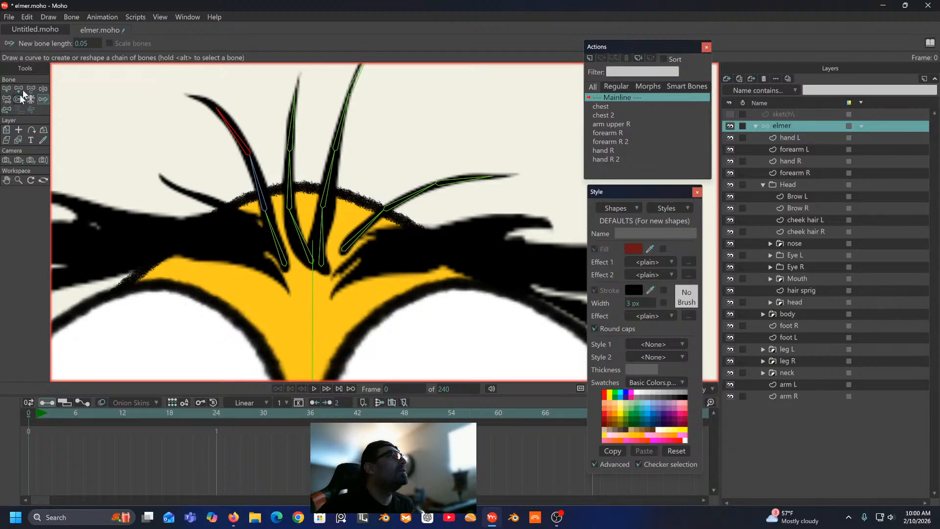
left_click(10, 102)
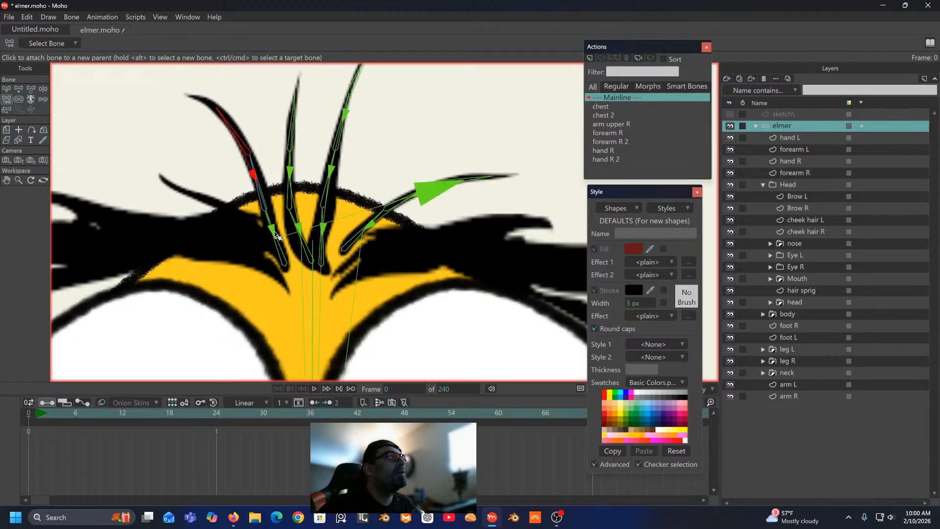
scroll(330, 169, "down", 2)
left_click_drag(274, 233, 254, 199)
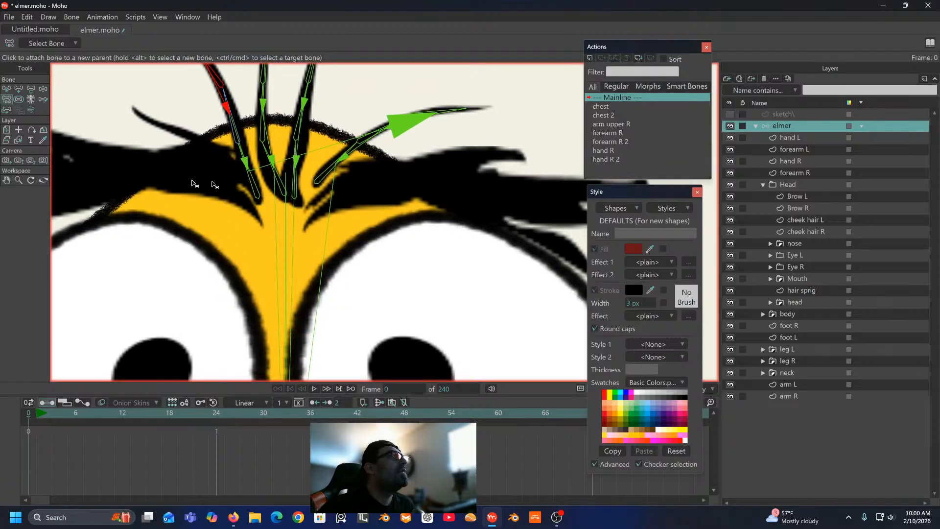
Step: Reparent the base bone of the tall left strand's chain to the head bone
left_click(7, 110)
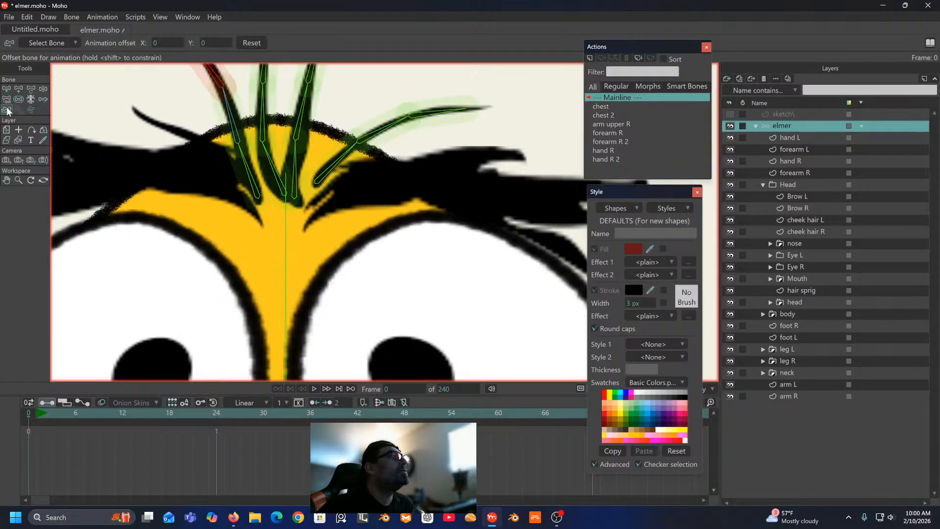
left_click(6, 89)
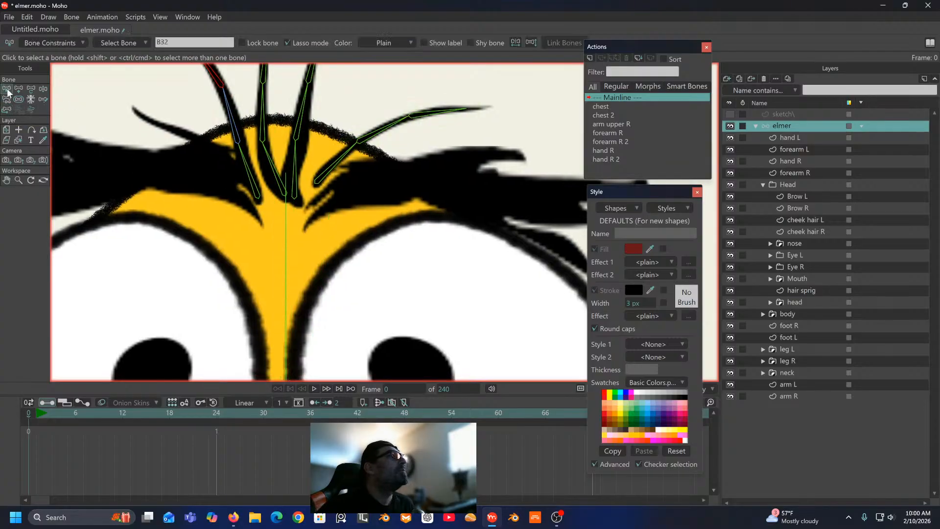
left_click(257, 187)
left_click(8, 110)
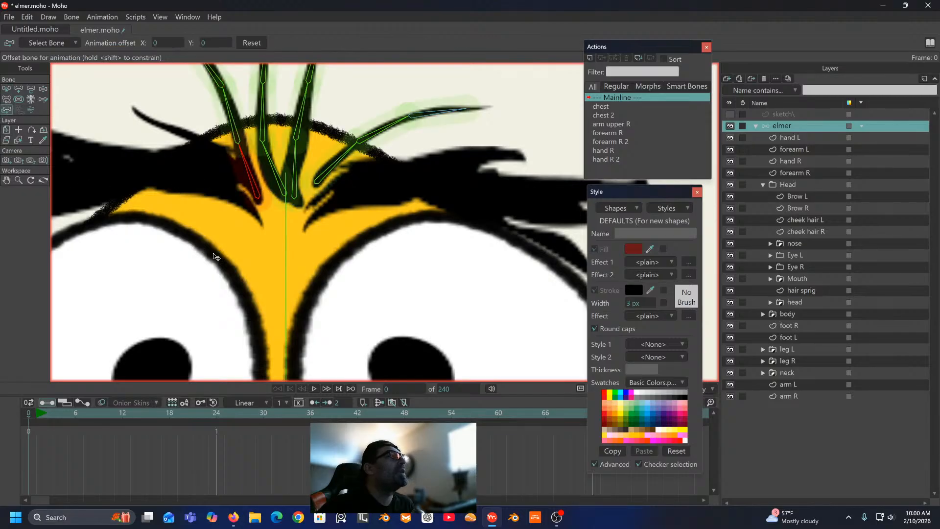
left_click(286, 254)
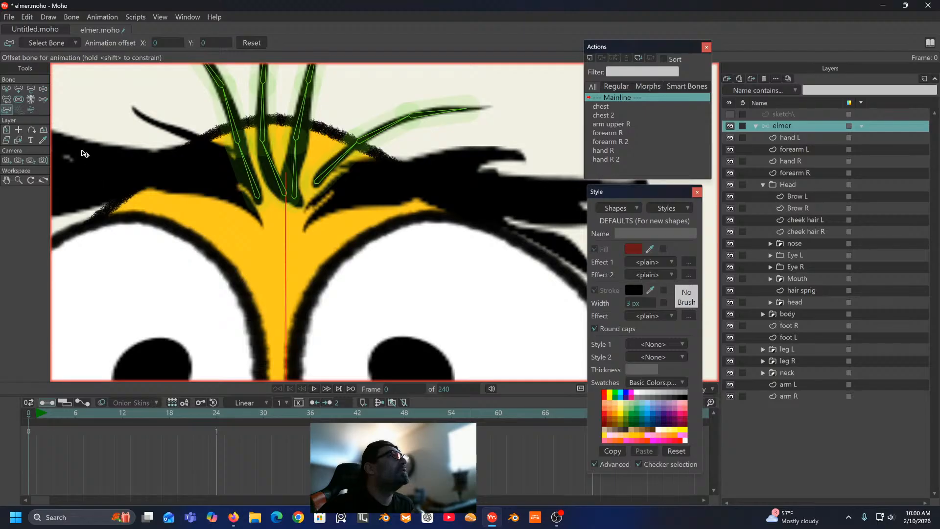
left_click(6, 104)
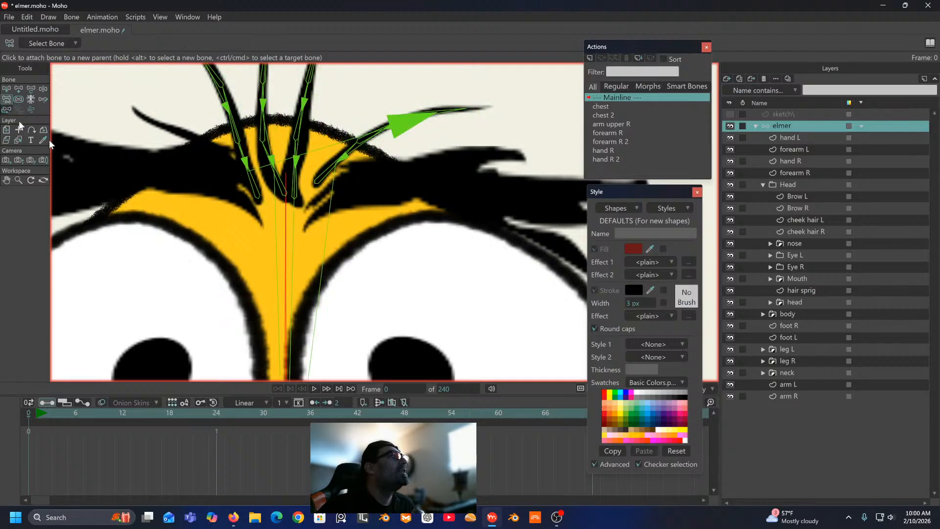
left_click(6, 89)
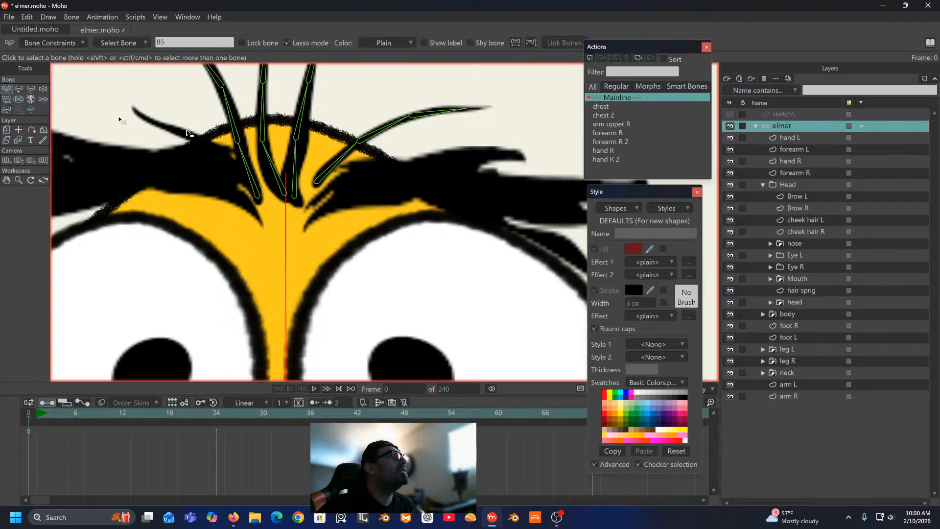
left_click(247, 169)
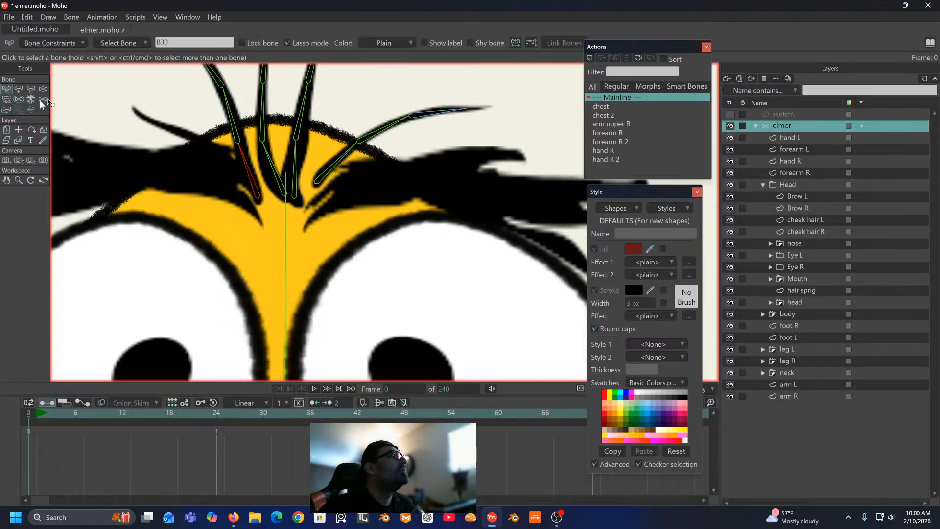
left_click(6, 102)
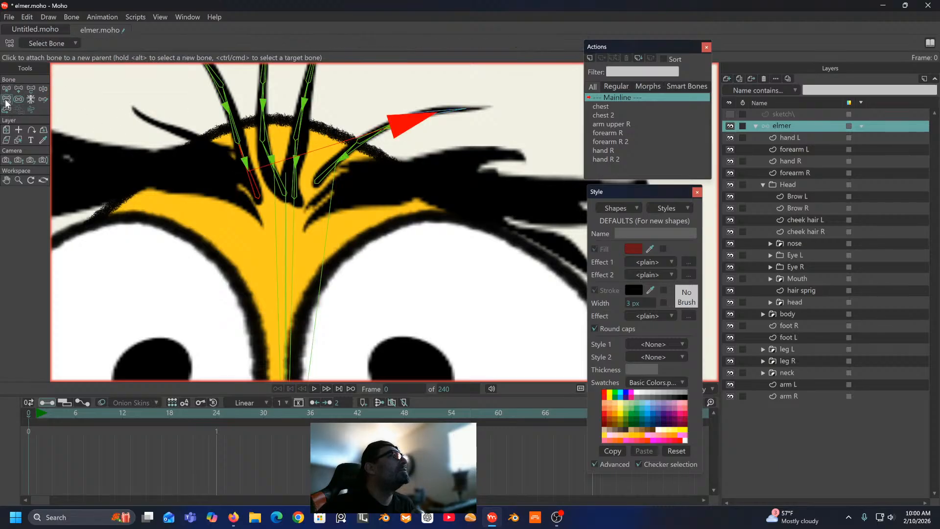
left_click(285, 230)
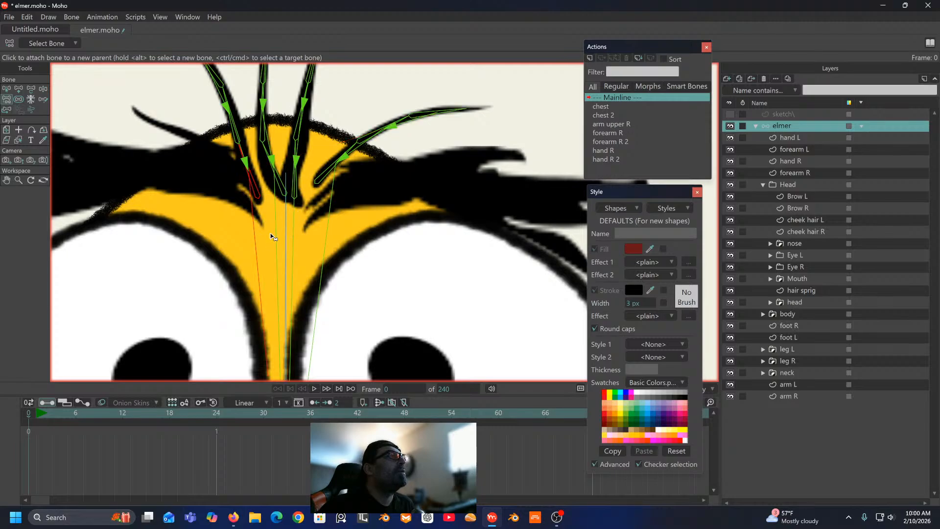
Step: With the head bone as parent, sketch a two-bone chain along the outermost left hair strand and add a short third bone to its tip
left_click_drag(272, 232, 263, 260)
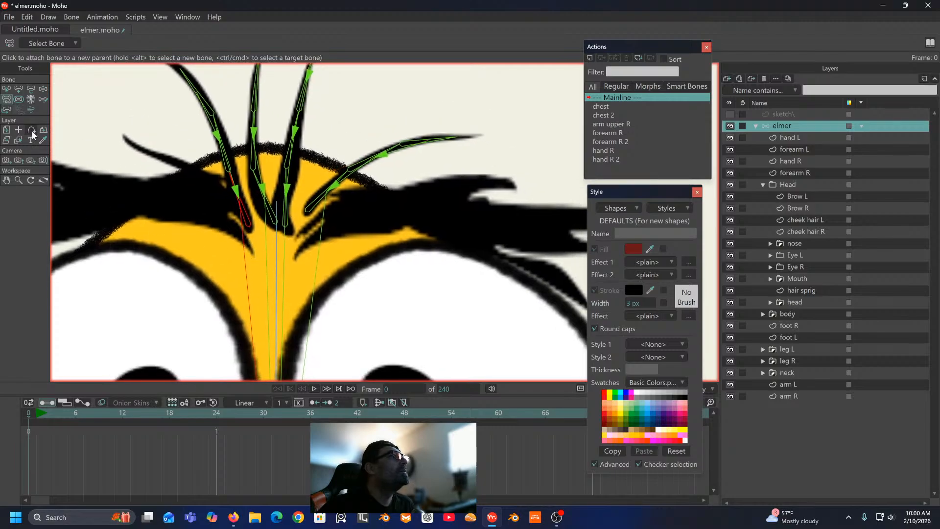
left_click(6, 90)
left_click(277, 280)
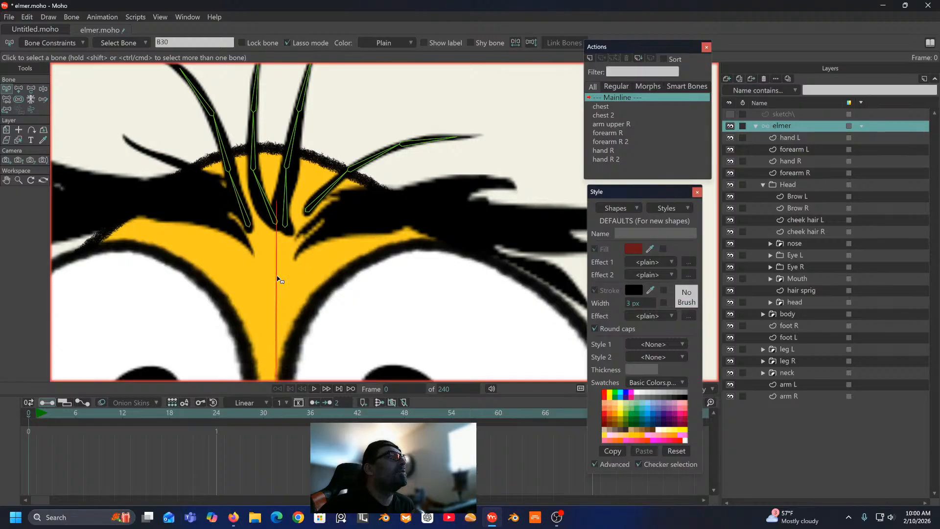
left_click(43, 98)
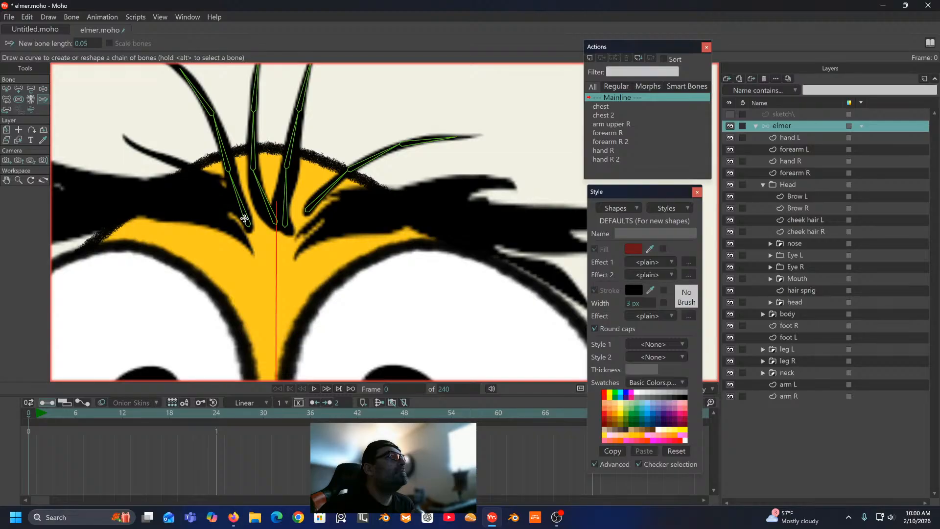
mouse_move(244, 219)
left_mouse_down()
mouse_move(194, 166)
mouse_move(118, 132)
mouse_move(162, 94)
mouse_move(195, 105)
left_mouse_up()
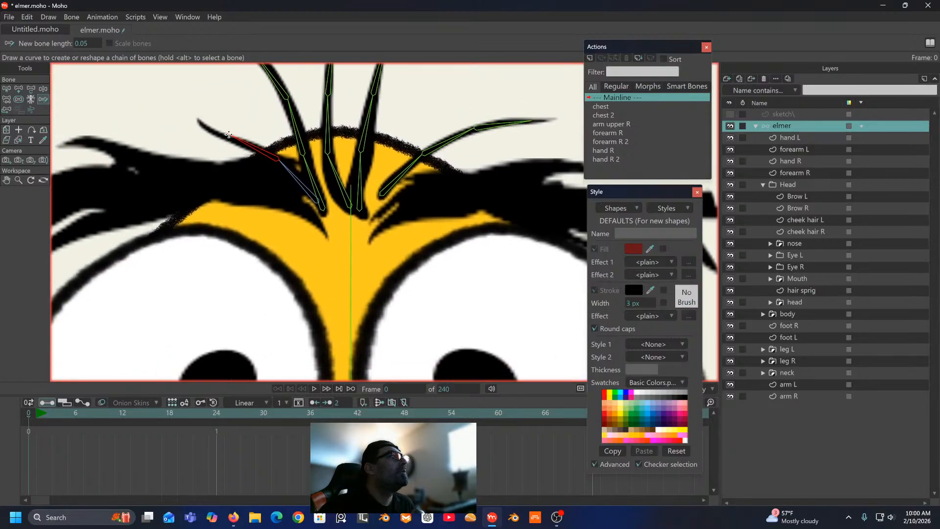
left_click(20, 89)
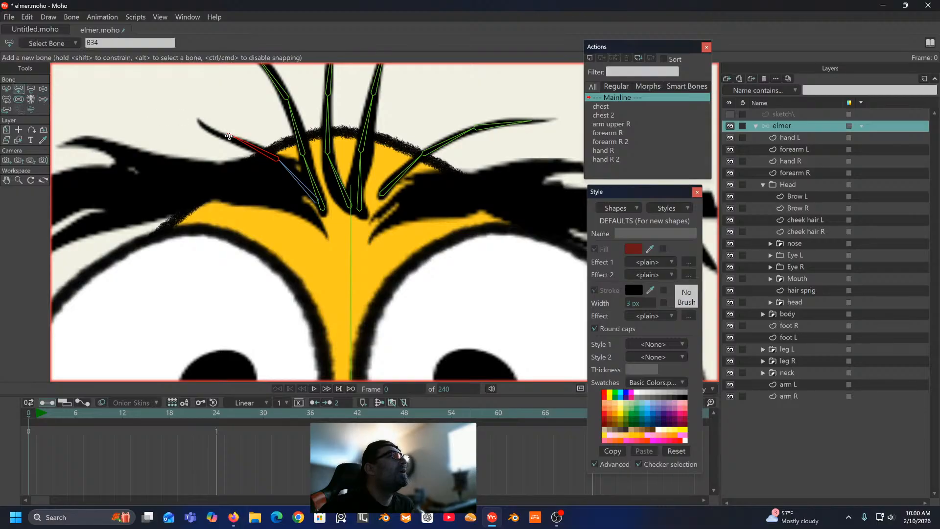
left_click_drag(227, 135, 195, 120)
Step: Test how the bone chain on the outermost left hair strand bends by manipulating its bones
left_click(43, 89)
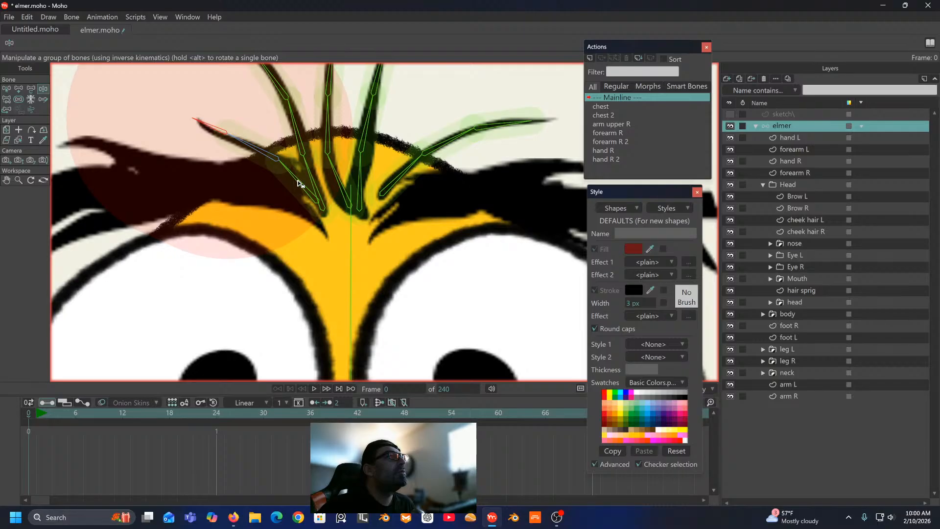
left_click(269, 160)
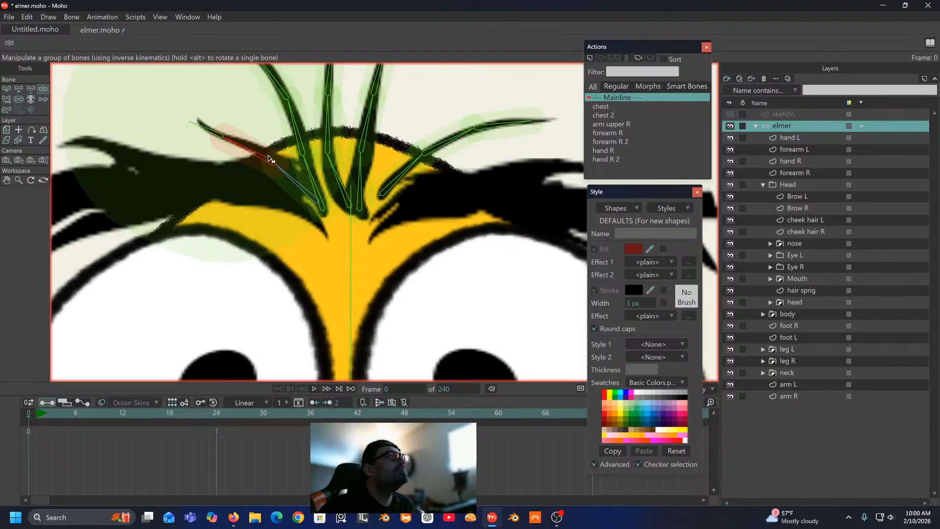
left_click_drag(282, 176, 285, 173)
left_click_drag(244, 137, 201, 120)
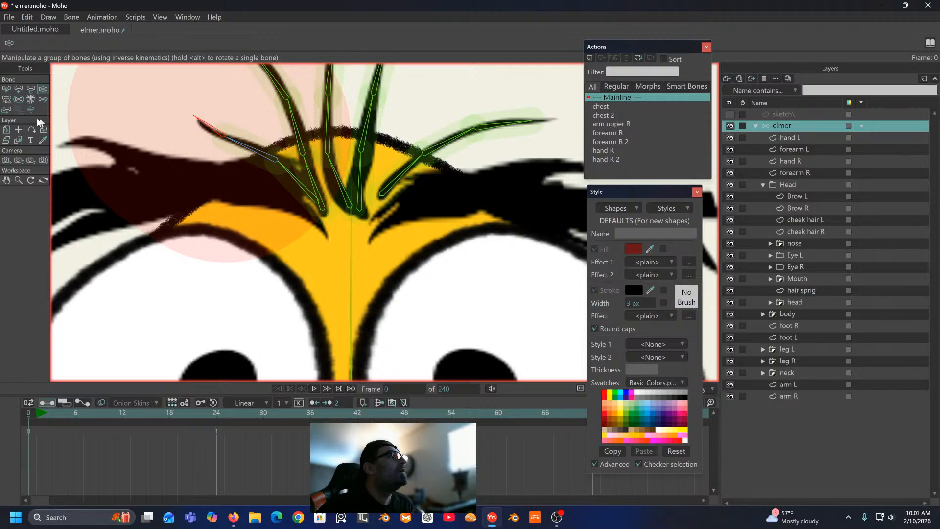
Step: Lasso the hair-strand bones together with the head bone, reduce their bone strength to 0, and clear the selection
left_click(7, 89)
scroll(274, 205, "down", 5)
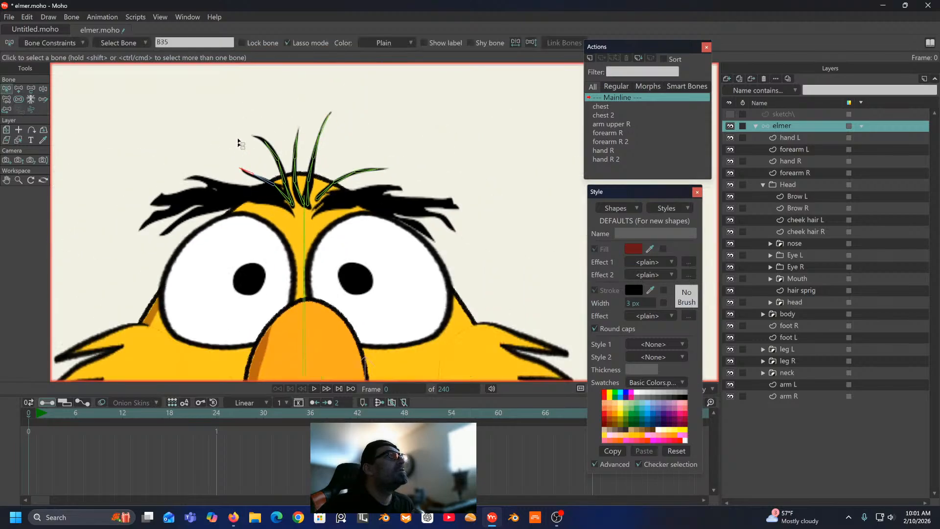
mouse_move(233, 113)
left_mouse_down()
mouse_move(216, 173)
mouse_move(242, 233)
mouse_move(344, 231)
mouse_move(419, 172)
mouse_move(287, 114)
mouse_move(230, 110)
left_mouse_up()
scroll(57, 116, "up", 2)
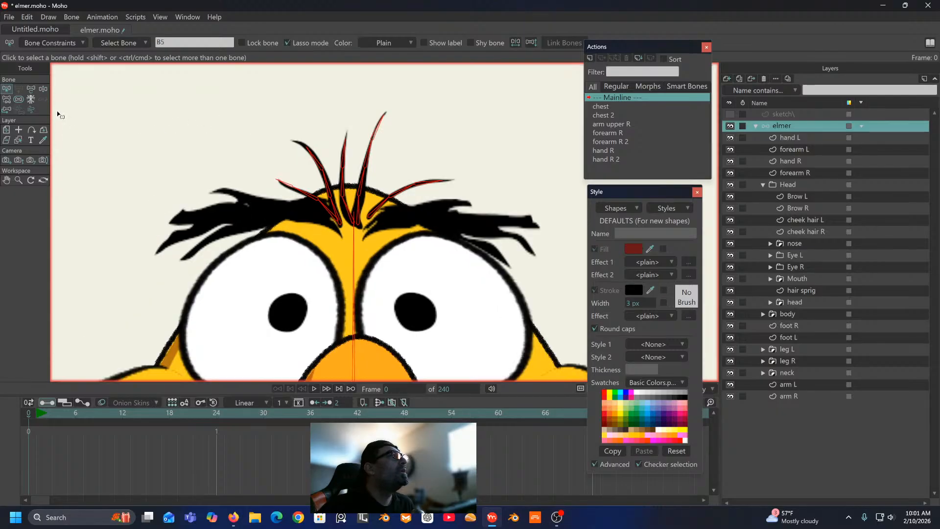
left_click(18, 99)
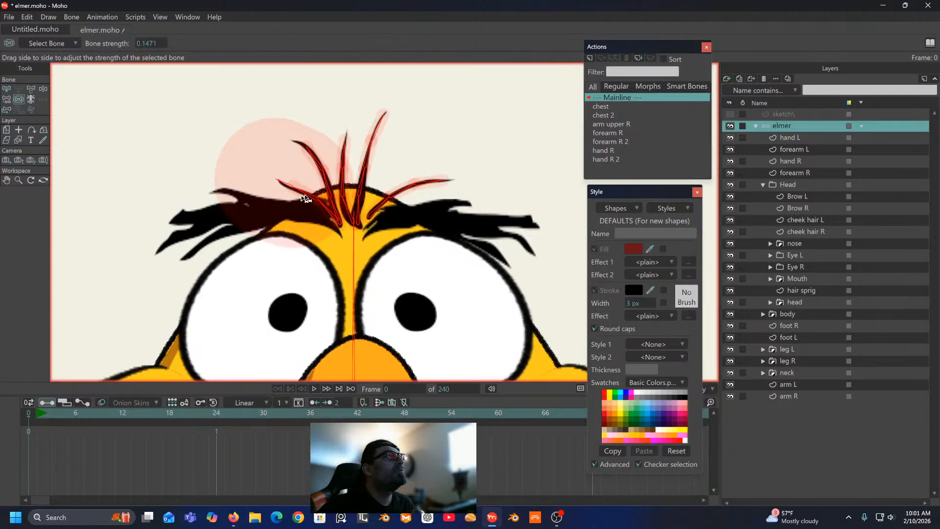
left_click_drag(218, 206, 8, 265)
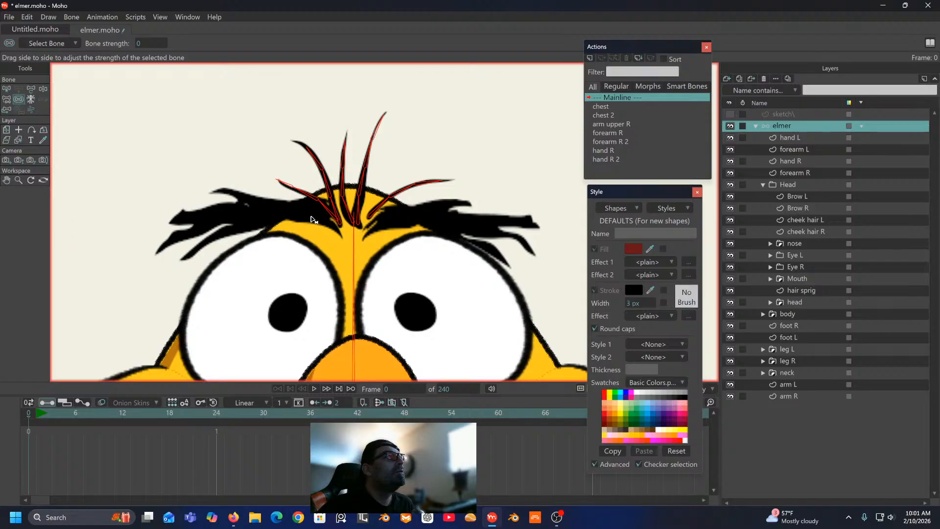
left_click_drag(313, 198, 218, 219)
scroll(274, 182, "up", 3)
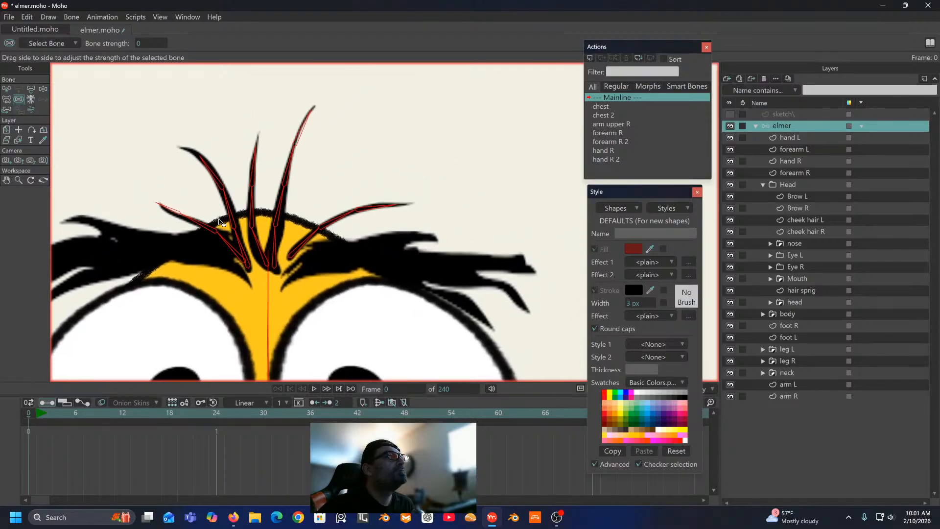
left_click(7, 89)
left_click(179, 185)
left_click_drag(188, 184, 219, 193)
scroll(215, 180, "up", 4)
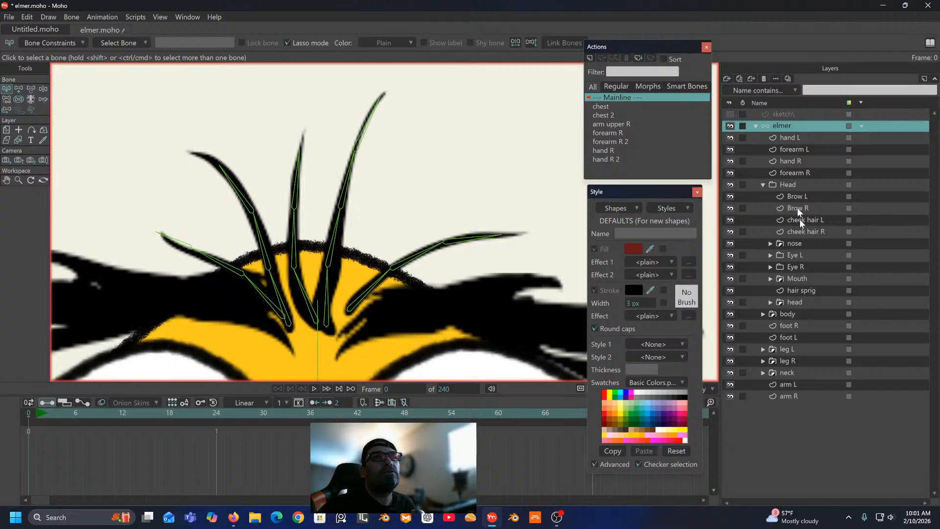
Step: Move the hair sprig layer out of the Head group and place it directly above that group
left_click(802, 292)
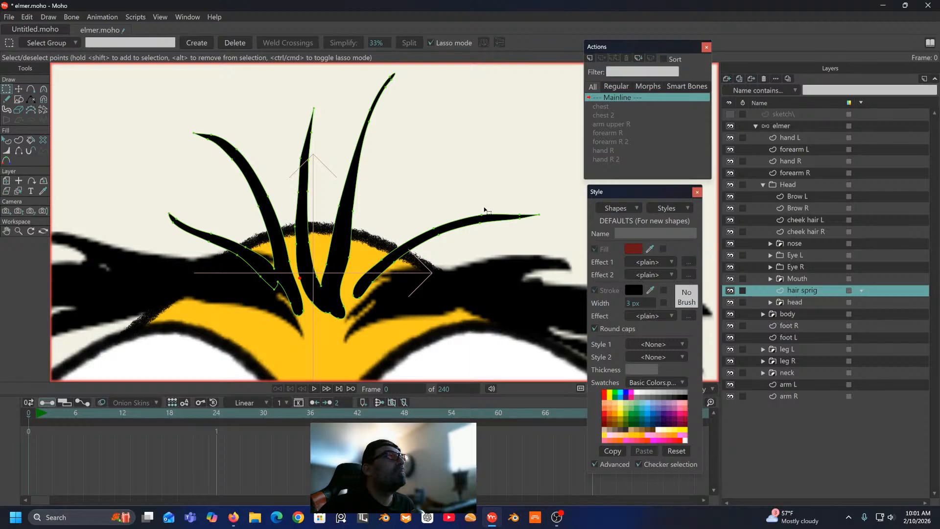
scroll(481, 210, "down", 6)
scroll(481, 210, "up", 5)
left_click_drag(481, 210, 453, 193)
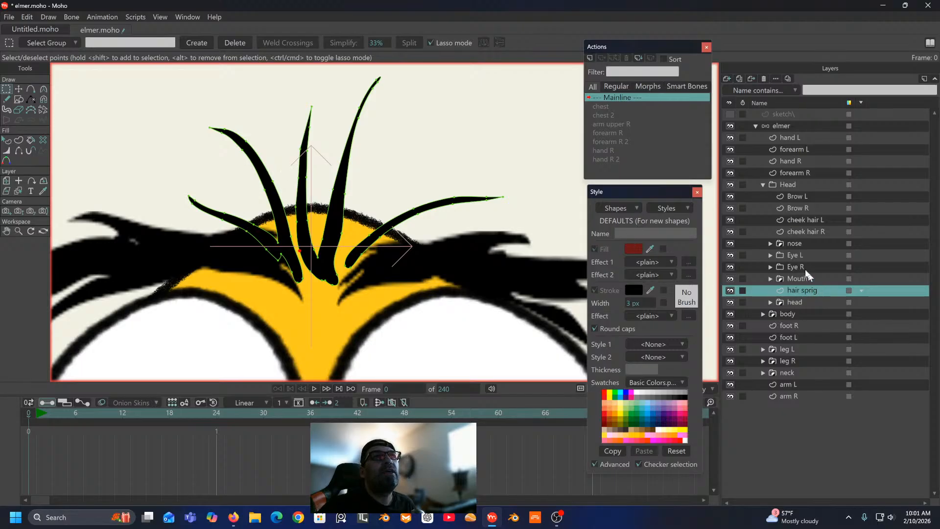
left_click_drag(806, 270, 769, 182)
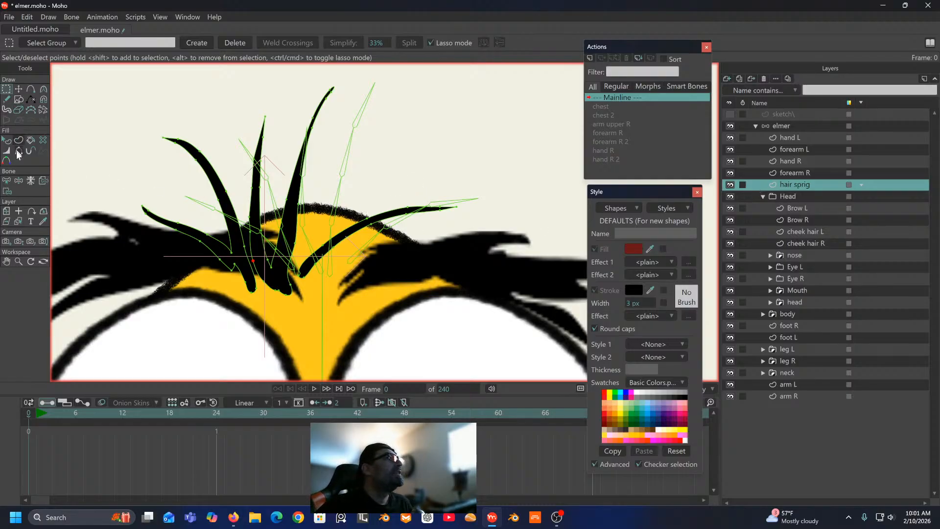
Step: Realign the hair sprig layer with the hair bones, at layer position X 0.0465, Y 0.0097
left_click(7, 211)
left_click_drag(221, 186, 268, 178)
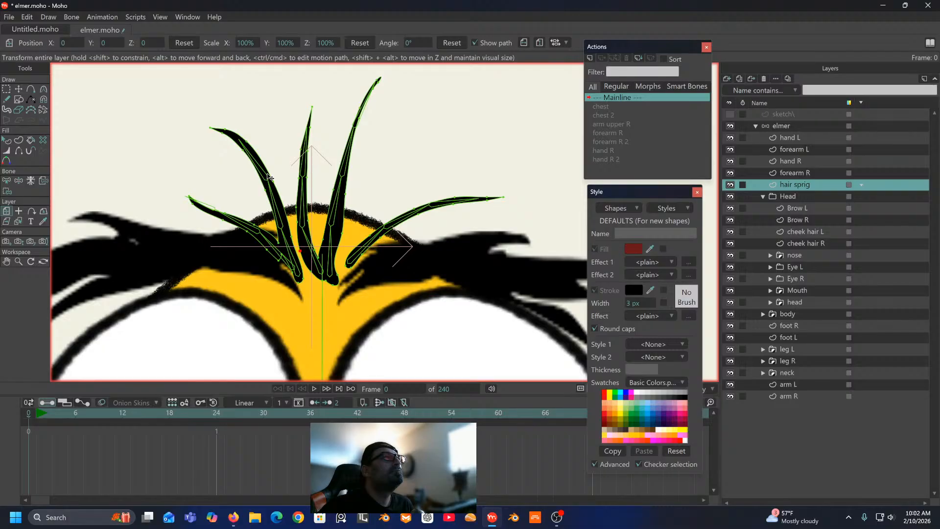
left_click_drag(268, 177, 269, 177)
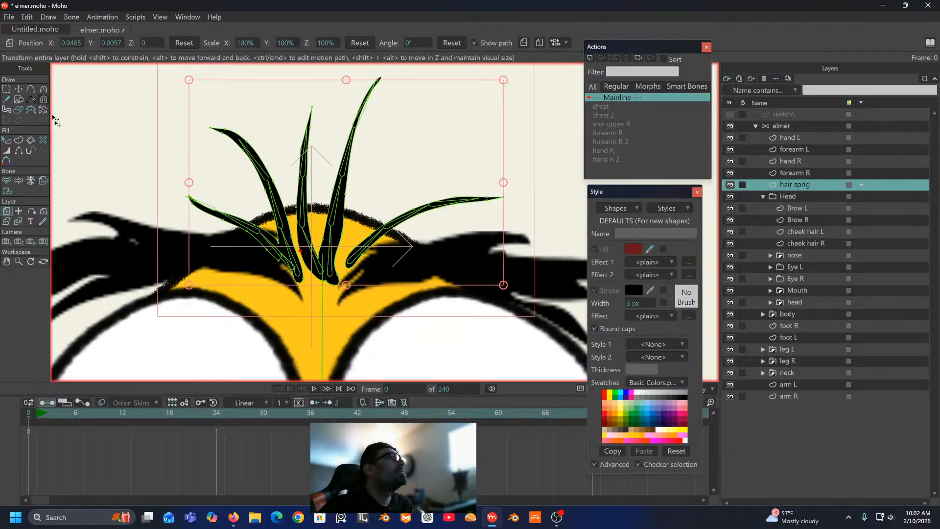
Step: Test how the hair sprig deforms by manipulating the bone chains of the outermost left and middle strands
left_click(20, 181)
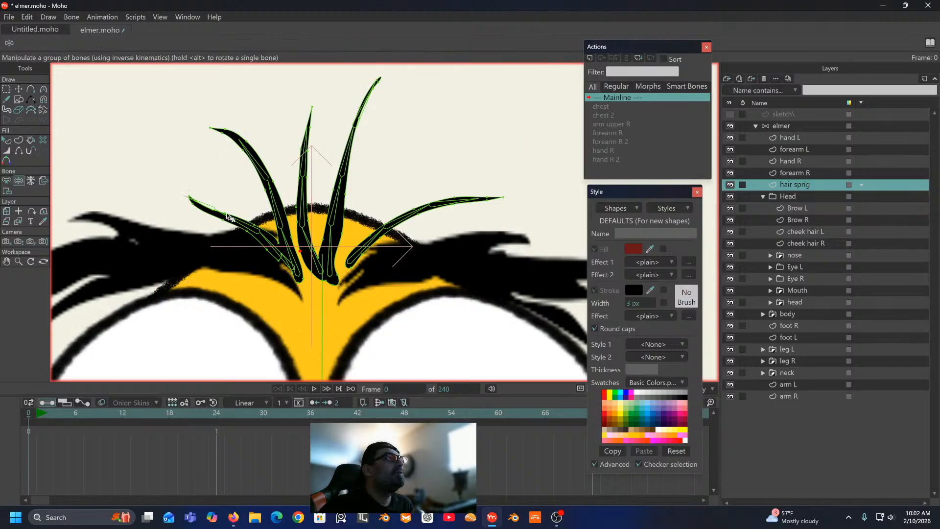
left_click_drag(235, 221, 203, 207)
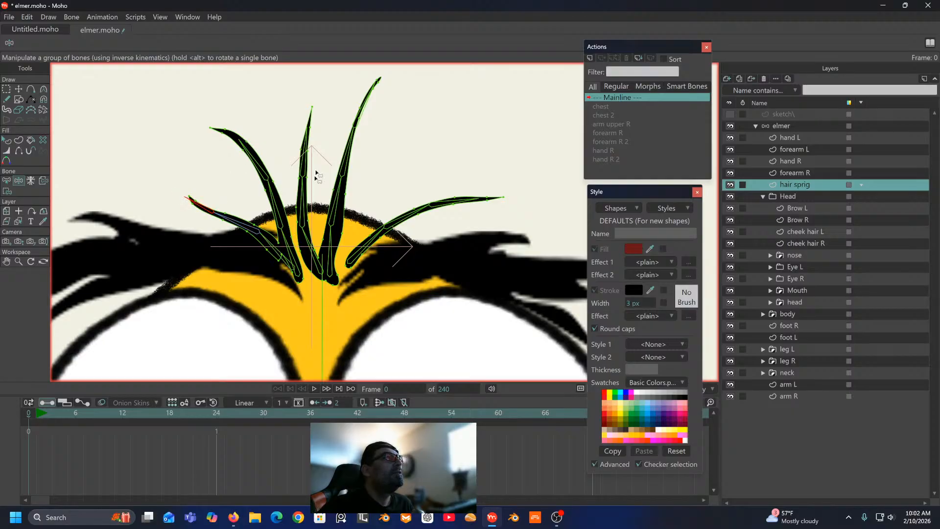
left_click(306, 141)
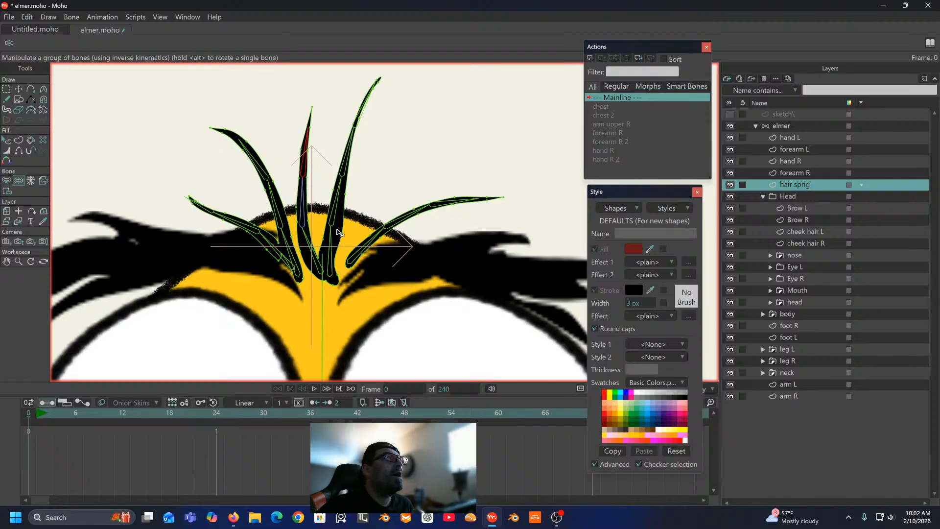
scroll(296, 197, "down", 1)
left_click_drag(297, 197, 276, 169)
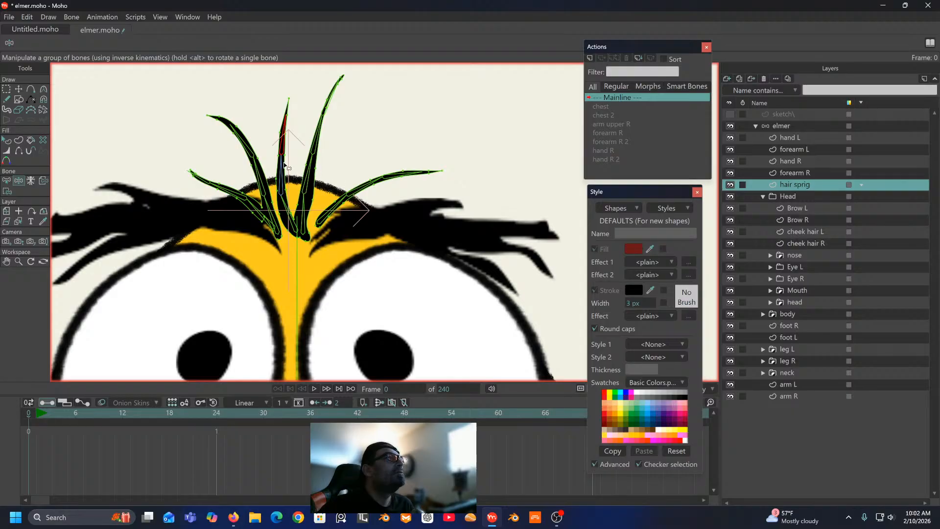
scroll(284, 140, "up", 1)
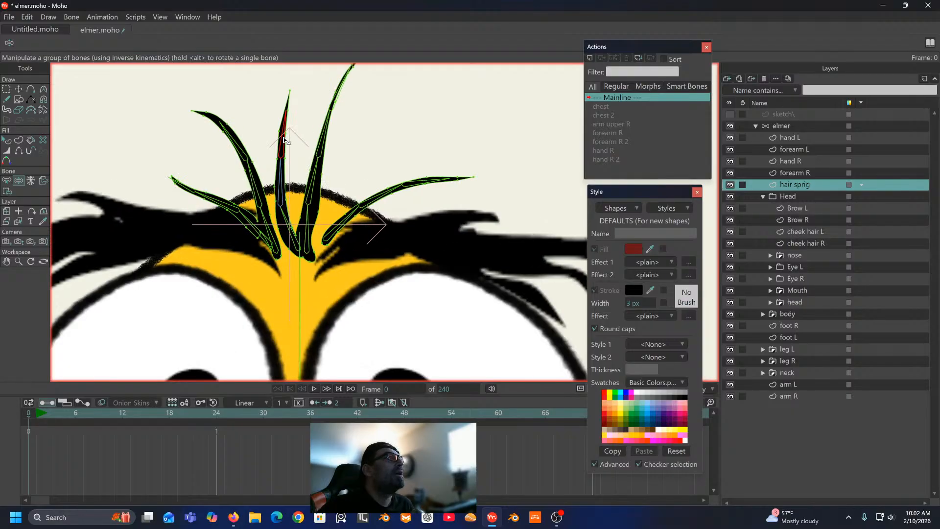
Step: Release the hair sprig layer and its points from their current bone binding
left_click(7, 183)
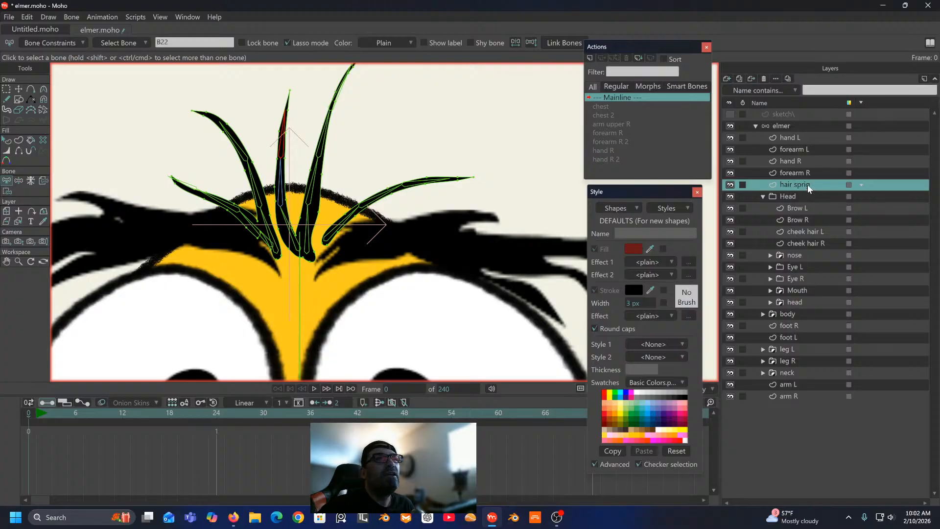
left_click(68, 17)
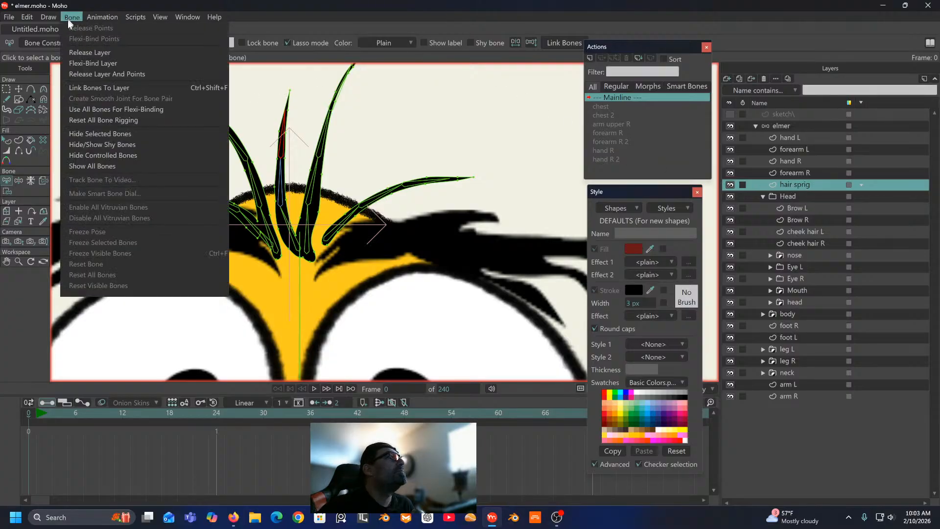
left_click(87, 76)
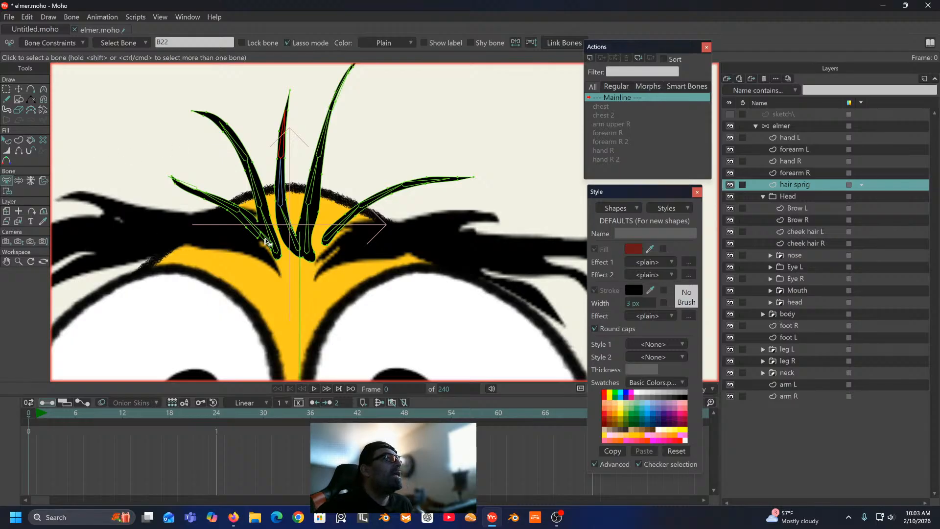
Step: Select the base bone of the tall left hair strand and bind the surrounding points near the strand's base to it
scroll(279, 143, "up", 5)
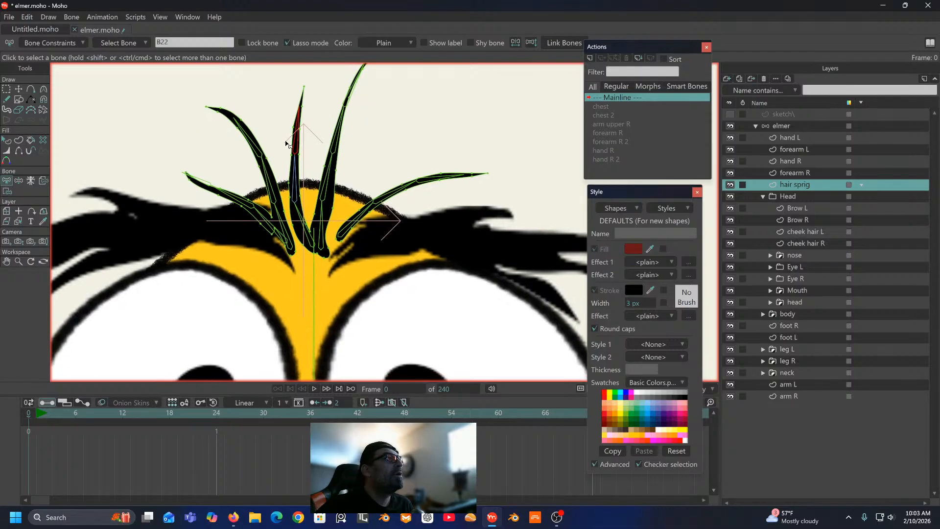
scroll(293, 123, "up", 2)
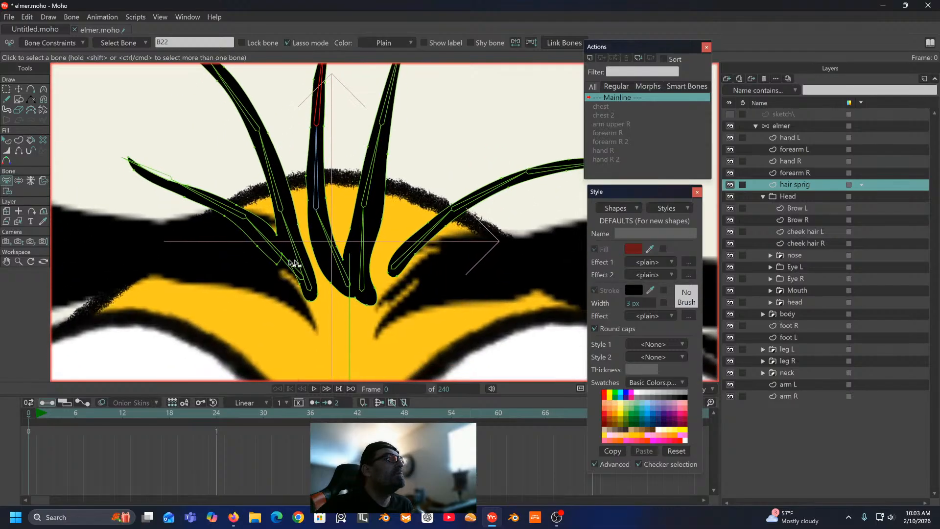
left_click(299, 261)
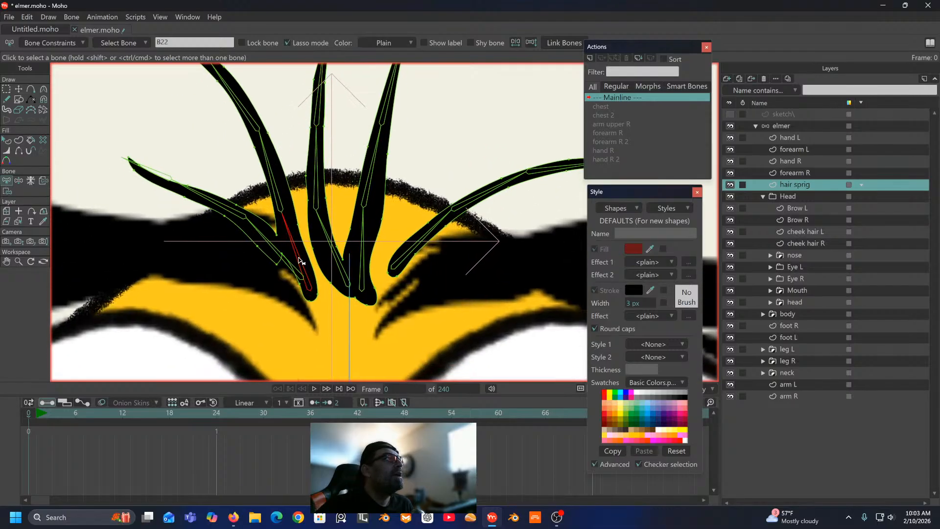
left_click(7, 191)
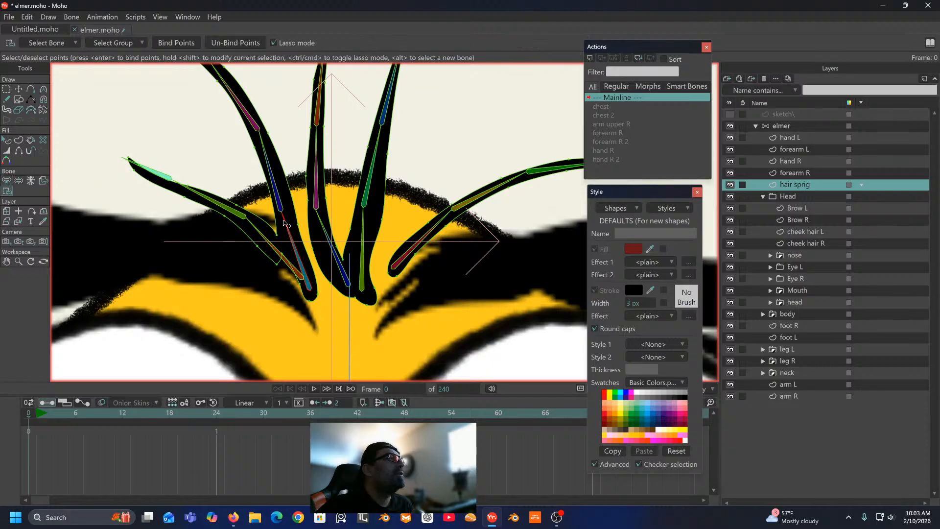
left_click_drag(295, 217, 284, 223)
left_click_drag(290, 259, 293, 279)
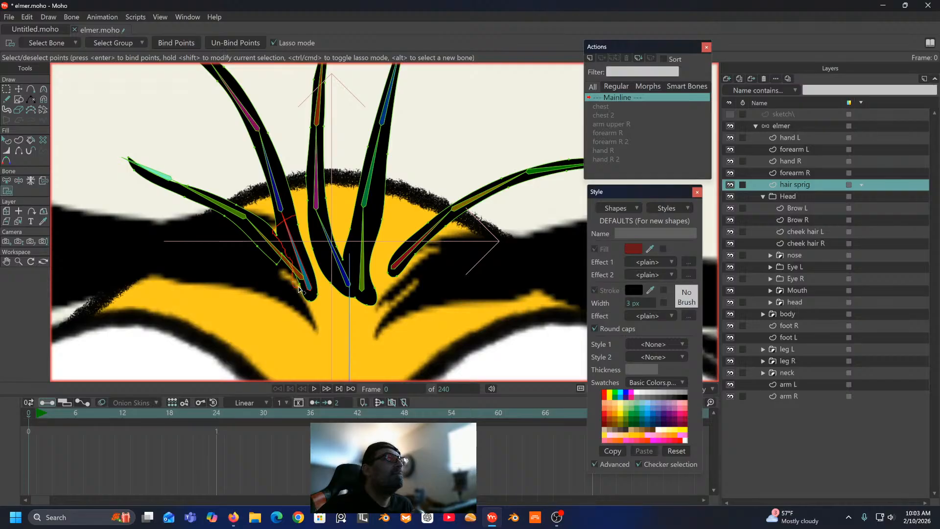
mouse_move(299, 289)
left_mouse_down()
mouse_move(315, 280)
mouse_move(311, 244)
mouse_move(292, 219)
left_mouse_up()
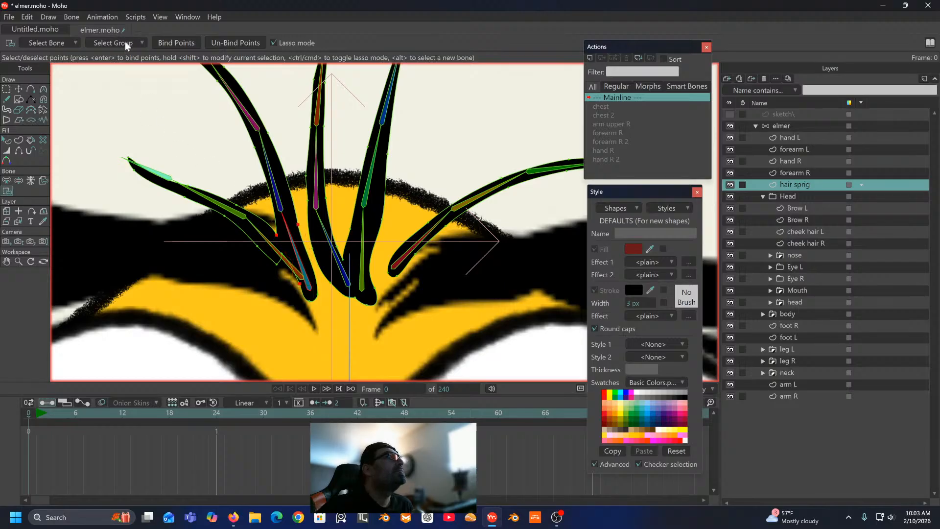
left_click(175, 44)
Step: Select the head bone and bind the root points at the bottom of all the hair strands to it
left_click_drag(319, 277, 303, 235)
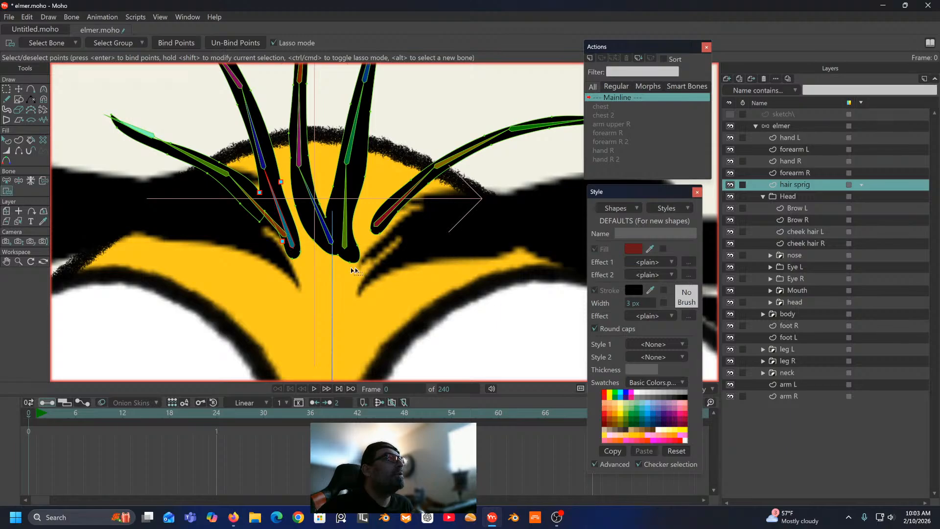
left_click(8, 182)
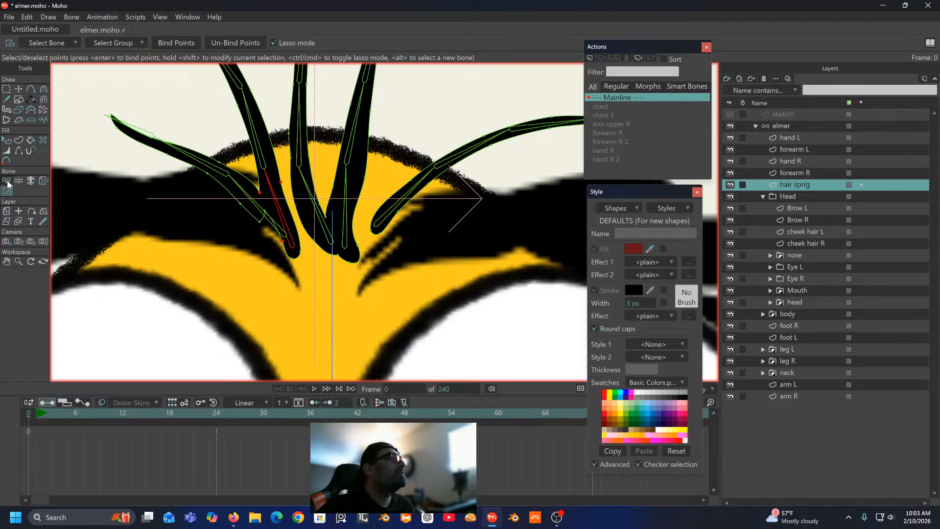
left_click(8, 182)
left_click(333, 293)
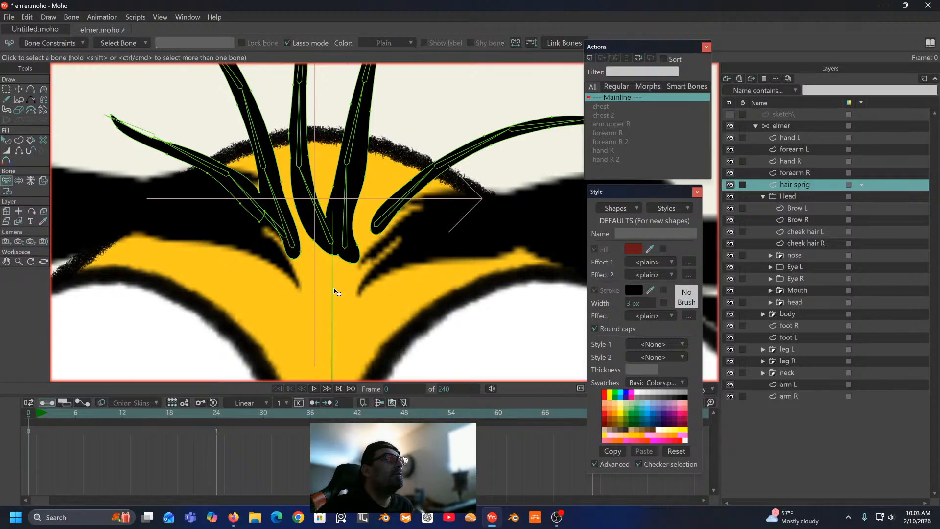
left_click(10, 192)
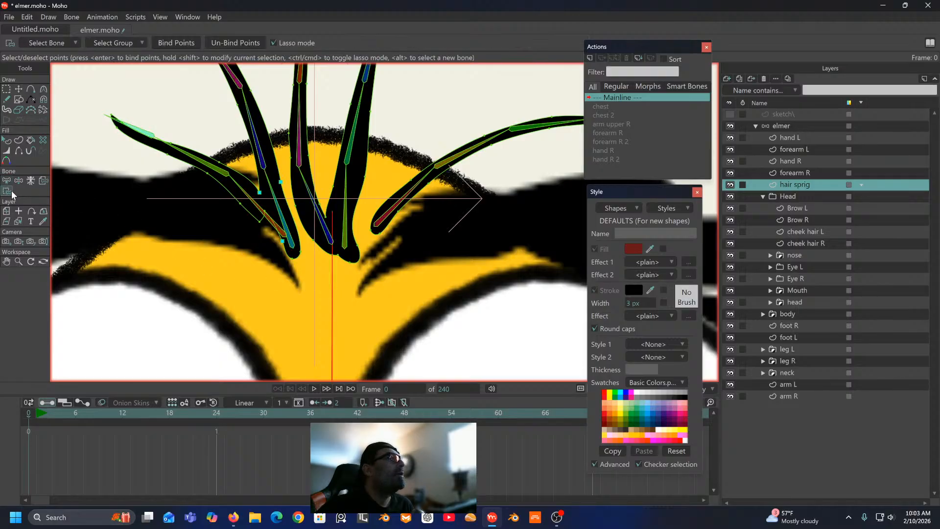
mouse_move(300, 244)
left_mouse_down()
mouse_move(282, 255)
mouse_move(289, 266)
mouse_move(366, 283)
mouse_move(397, 250)
mouse_move(380, 222)
mouse_move(337, 245)
mouse_move(299, 244)
left_mouse_up()
left_click(181, 43)
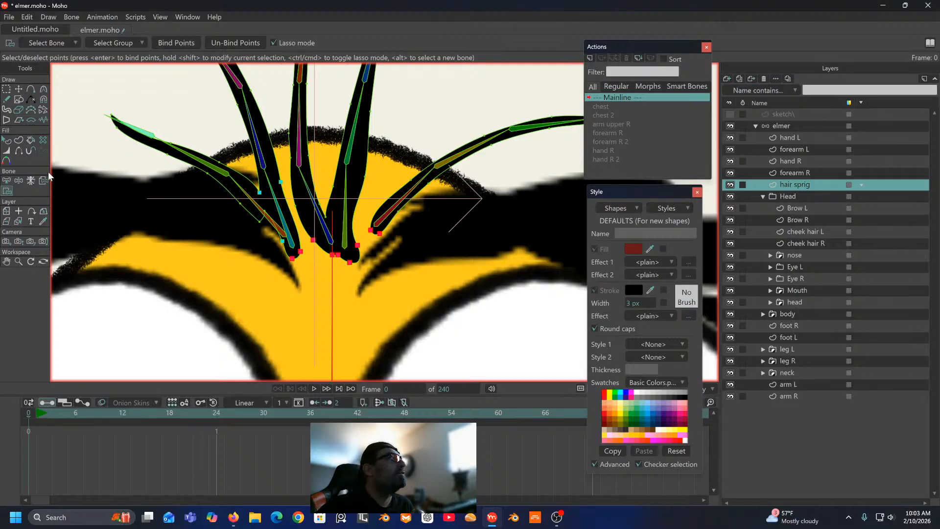
Step: Bind the points around the base of the outermost left hair strand to that strand's base bone
left_click(8, 185)
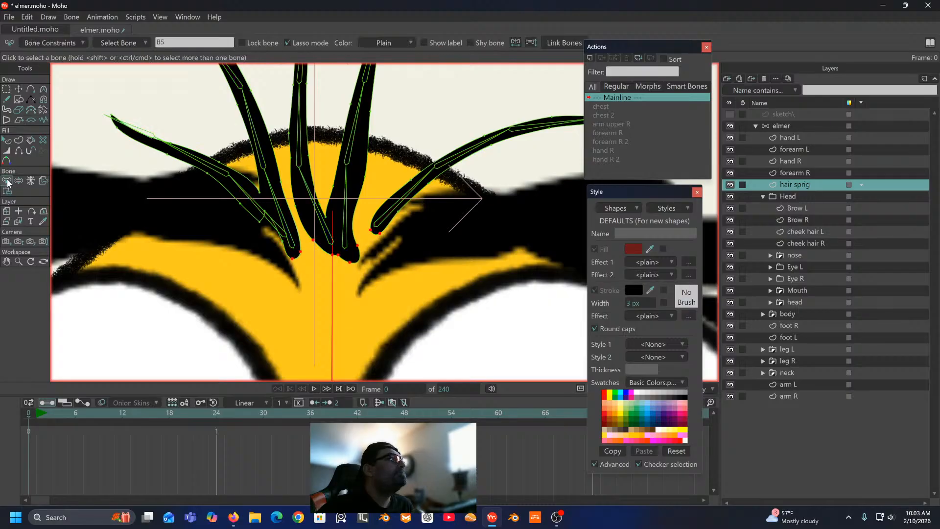
left_click(288, 228)
mouse_move(278, 211)
left_mouse_down()
mouse_move(306, 259)
mouse_move(321, 324)
left_mouse_up()
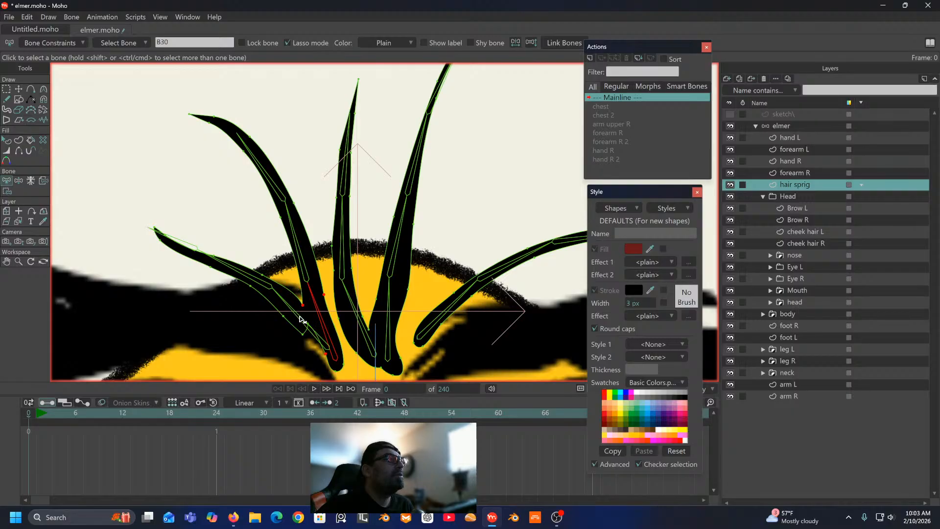
left_click(6, 191)
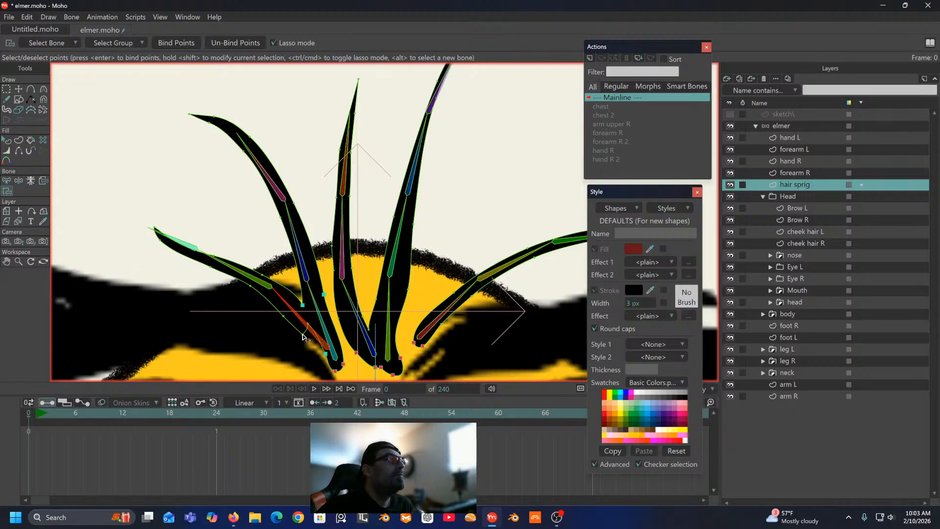
mouse_move(280, 280)
left_mouse_down()
mouse_move(272, 302)
mouse_move(275, 284)
mouse_move(248, 278)
mouse_move(275, 351)
mouse_move(302, 358)
mouse_move(310, 304)
mouse_move(277, 270)
mouse_move(260, 270)
left_mouse_up()
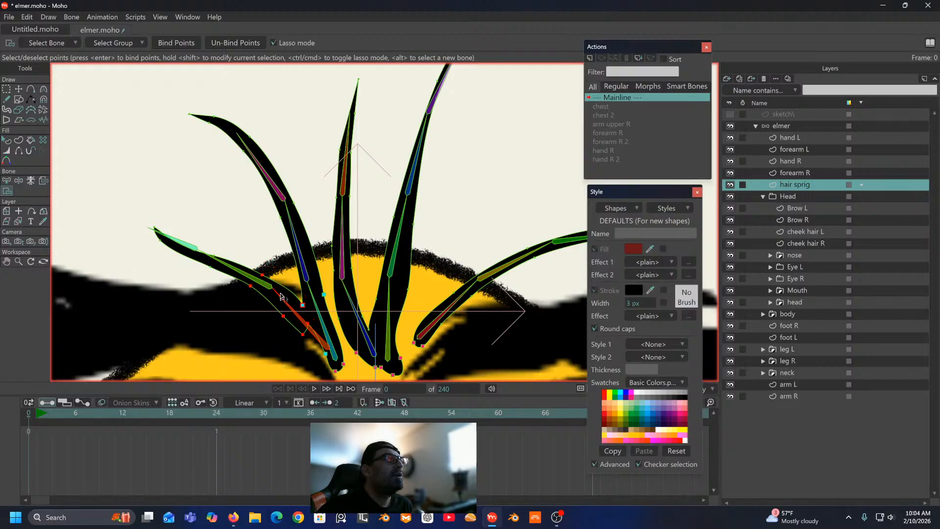
left_click(169, 46)
Step: Select the middle bone of the outermost left hair strand and bind the two points at its outer end to it
left_click(8, 178)
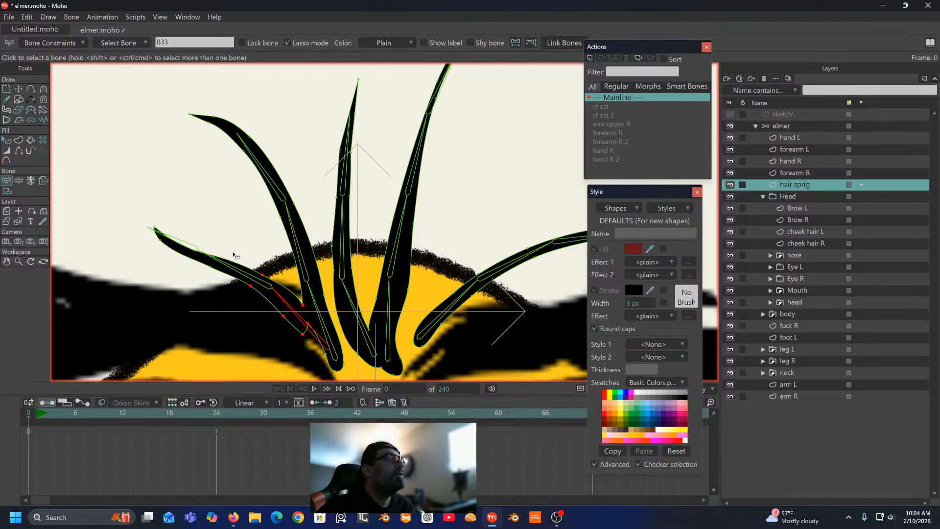
left_click(226, 267)
left_click(7, 191)
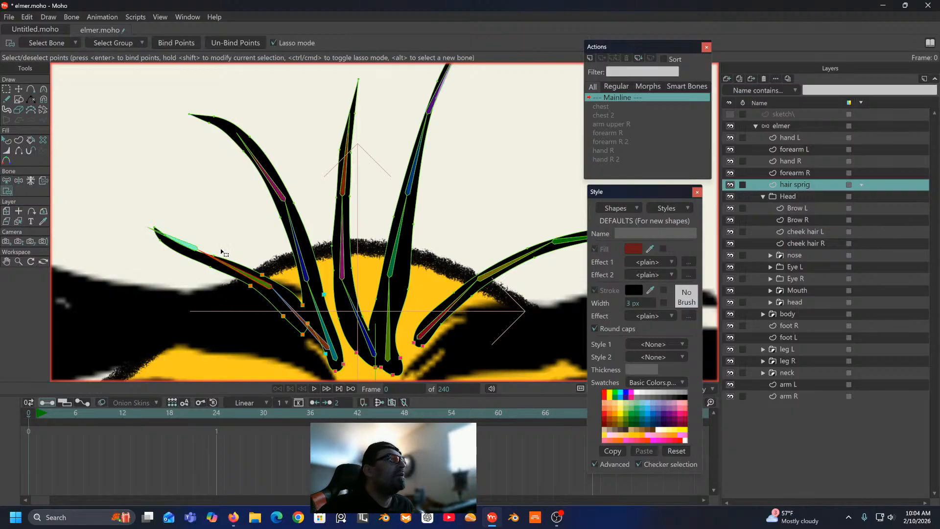
mouse_move(219, 239)
left_mouse_down()
mouse_move(196, 276)
mouse_move(225, 287)
mouse_move(243, 261)
mouse_move(214, 237)
left_mouse_up()
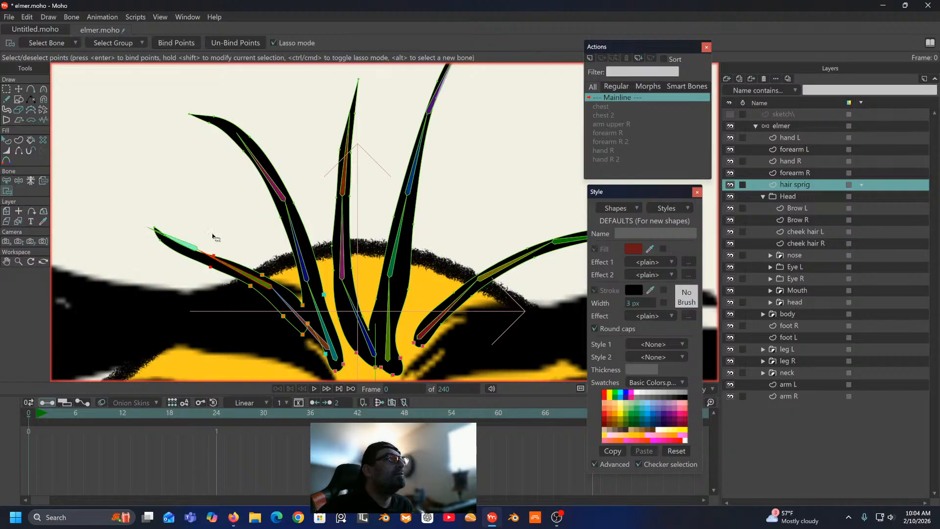
left_click(174, 42)
Step: Select the tip bone of the outermost left hair strand and bind the strand's tip points to it
left_click(6, 181)
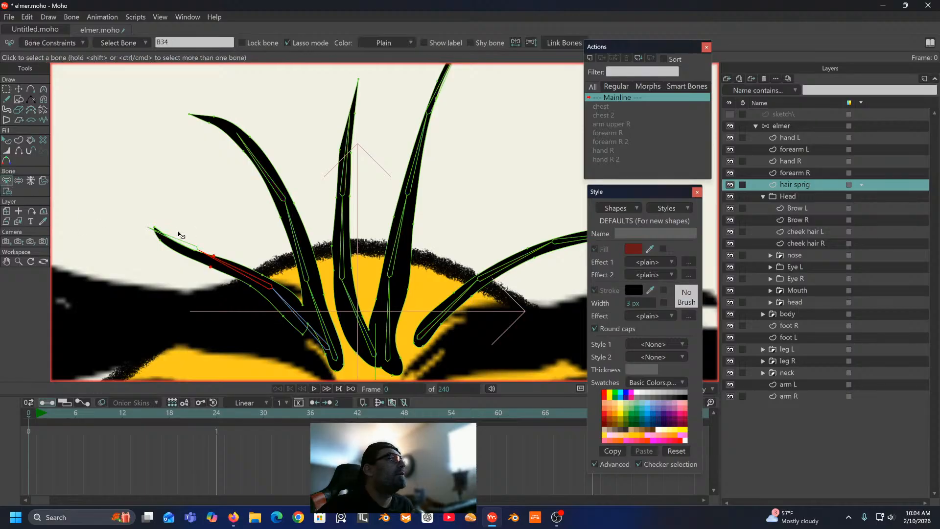
left_click(7, 191)
mouse_move(168, 206)
left_mouse_down()
mouse_move(138, 235)
mouse_move(142, 258)
mouse_move(183, 244)
mouse_move(150, 207)
left_mouse_up()
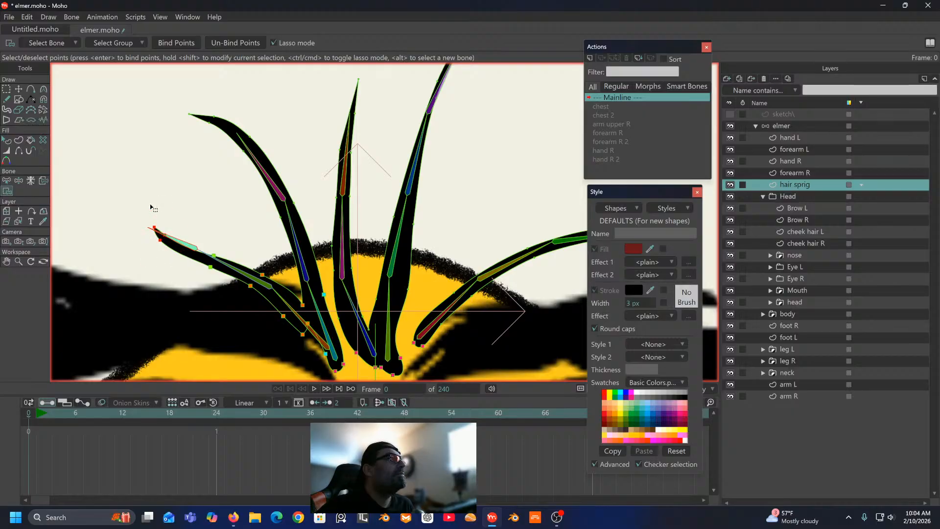
left_click(174, 43)
Step: Select the second bone of the tall left hair strand and bind the pair of points at its upper end to it
left_click_drag(180, 118, 123, 93)
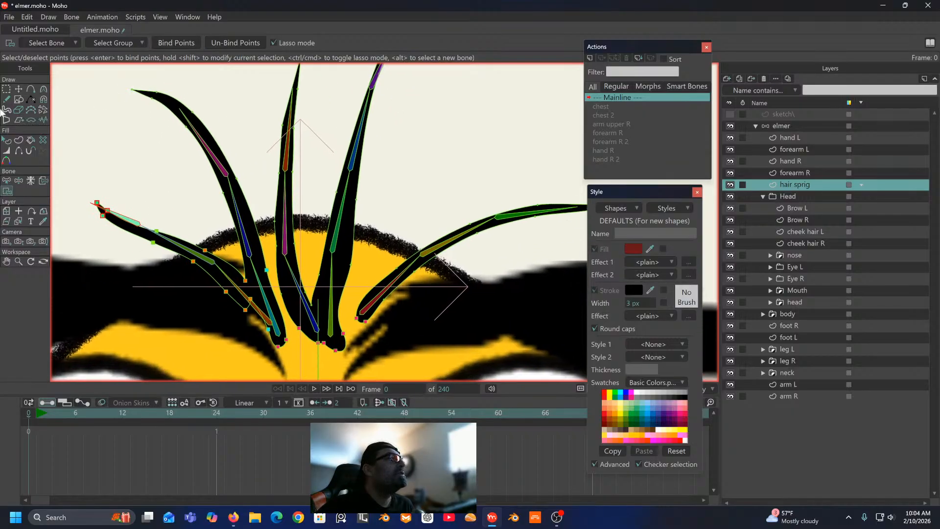
left_click(7, 181)
left_click(256, 272)
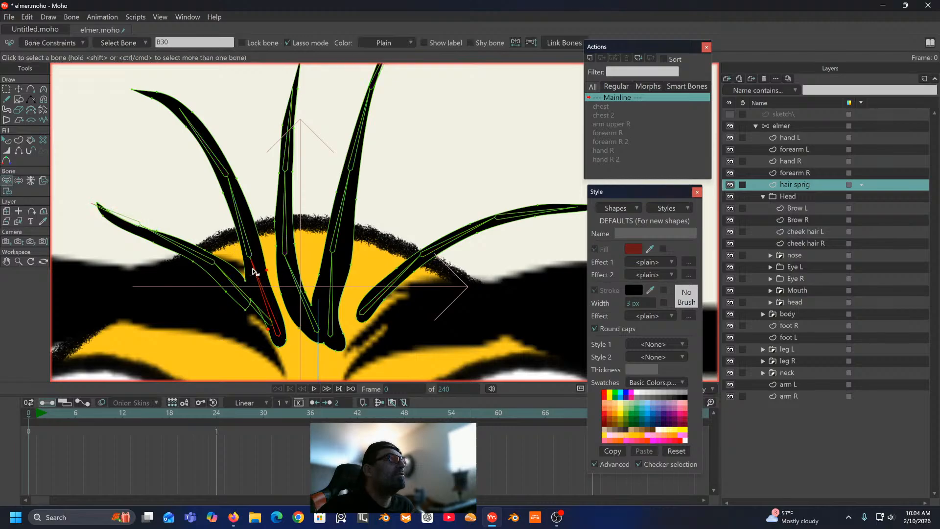
left_click(243, 230)
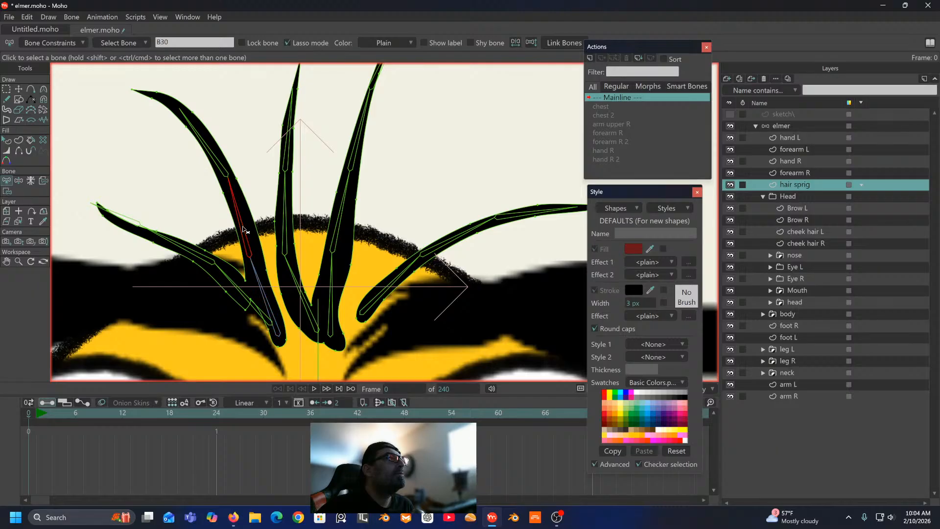
left_click(7, 192)
left_click_drag(240, 163, 213, 218)
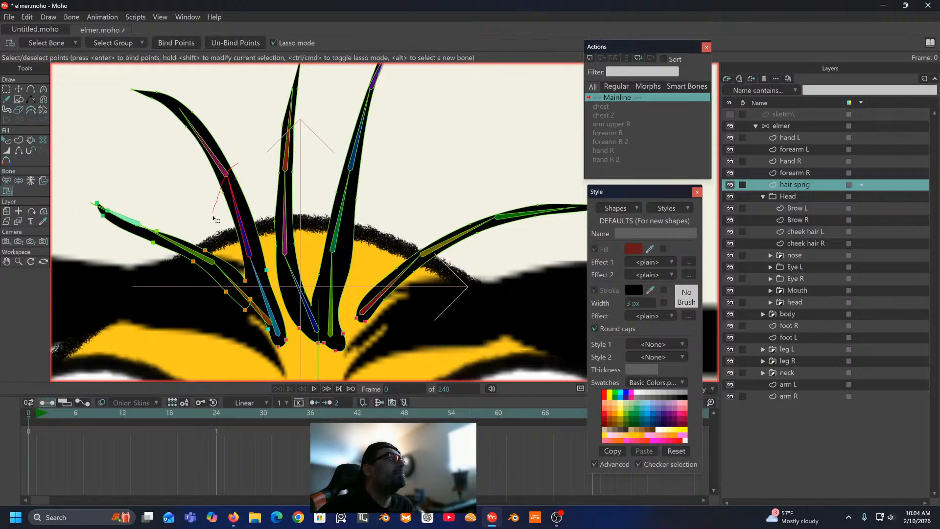
mouse_move(233, 253)
left_mouse_down()
mouse_move(262, 247)
mouse_move(256, 181)
mouse_move(238, 164)
left_mouse_up()
left_click(169, 40)
Step: On the elmer bone layer, add a bone from the last bone of the tall left hair strand out to the strand's tip
left_click_drag(160, 68, 192, 139)
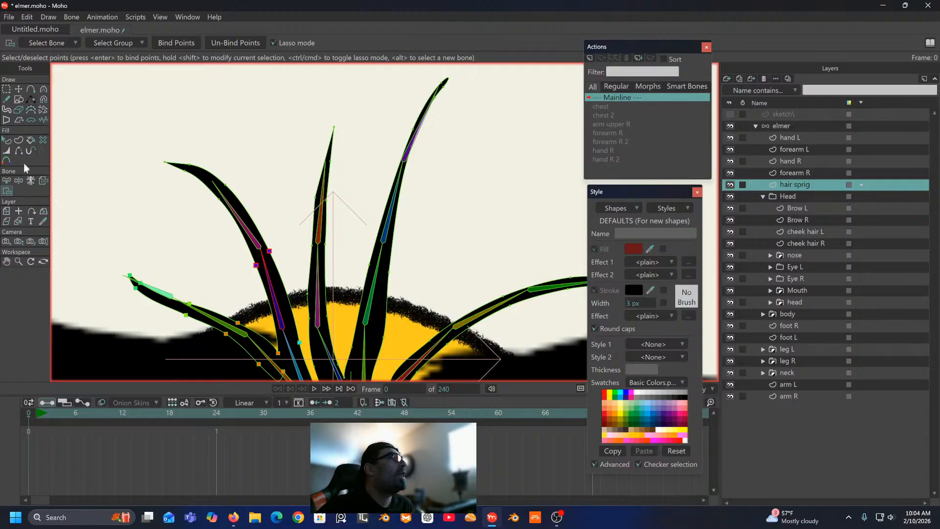
left_click(9, 183)
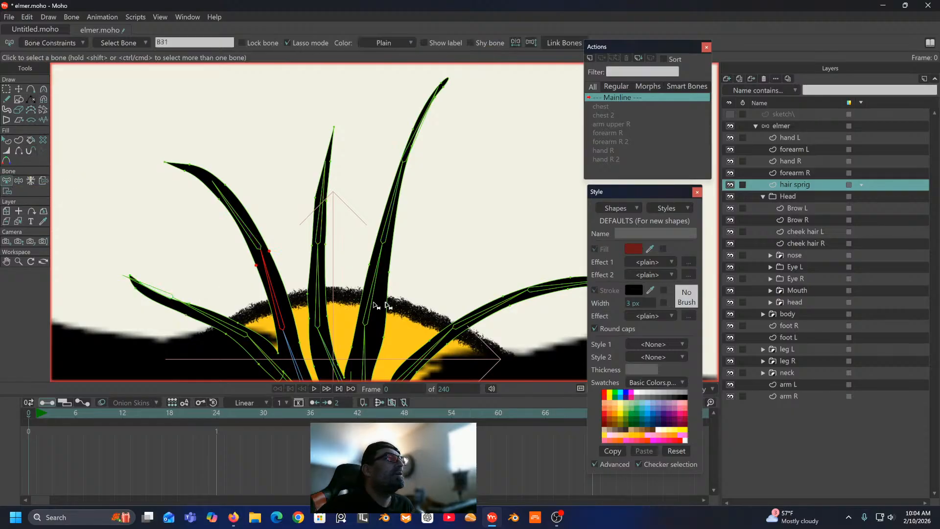
left_click(803, 128)
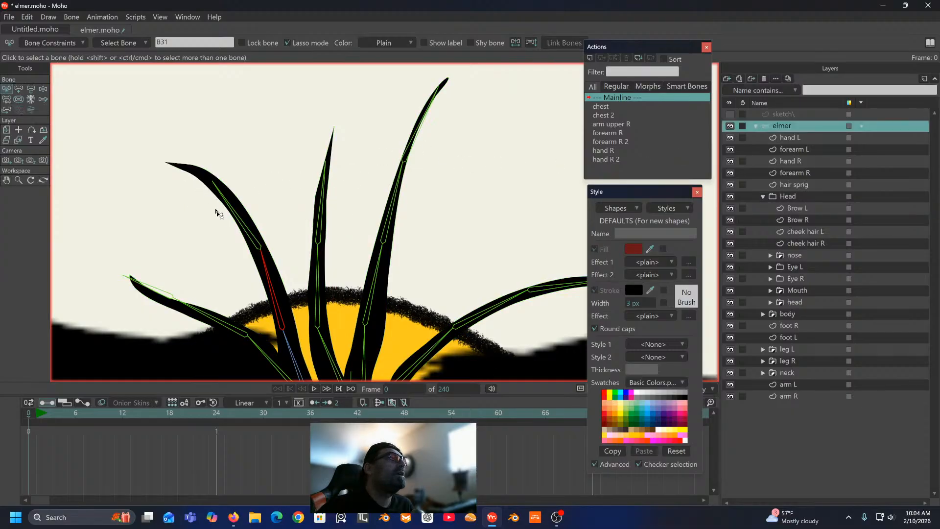
left_click(236, 215)
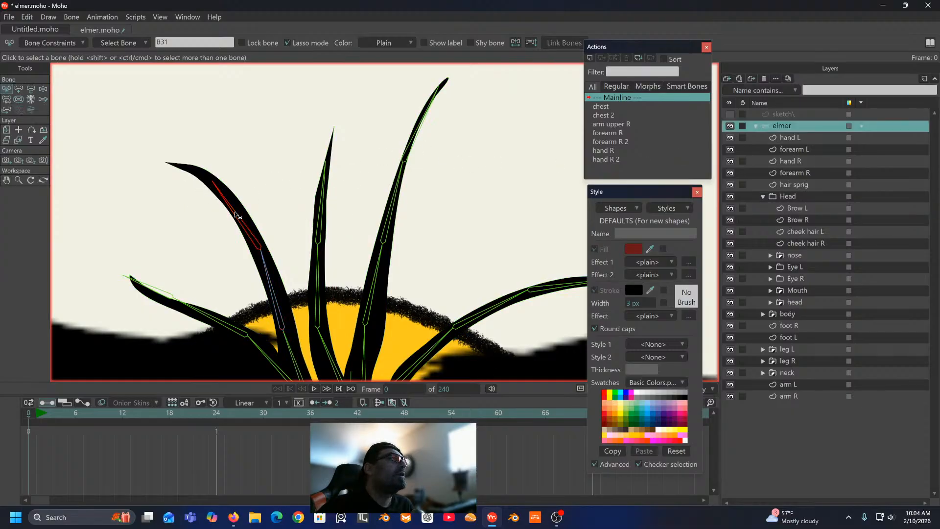
left_click(19, 90)
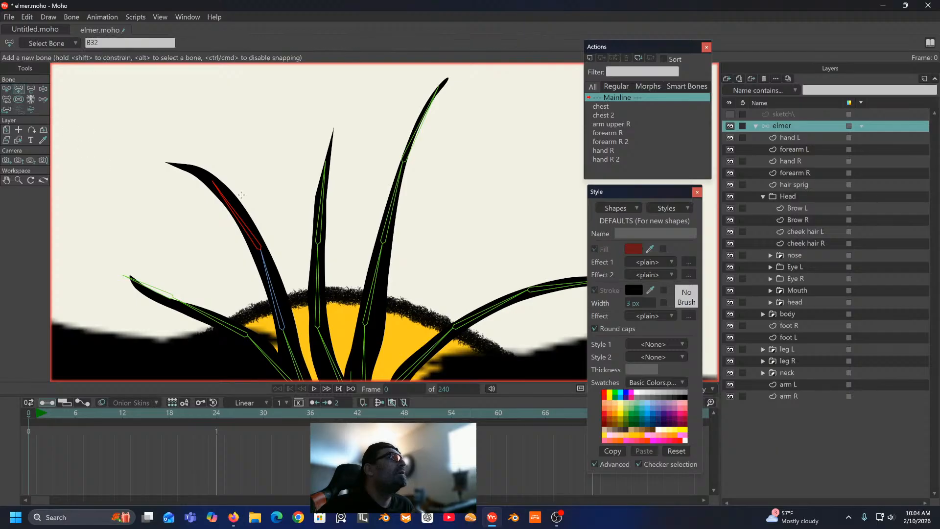
left_click_drag(217, 185, 166, 162)
Step: Select the third bone of the tall left strand and bind the hair sprig points at its upper end to it
left_click(6, 89)
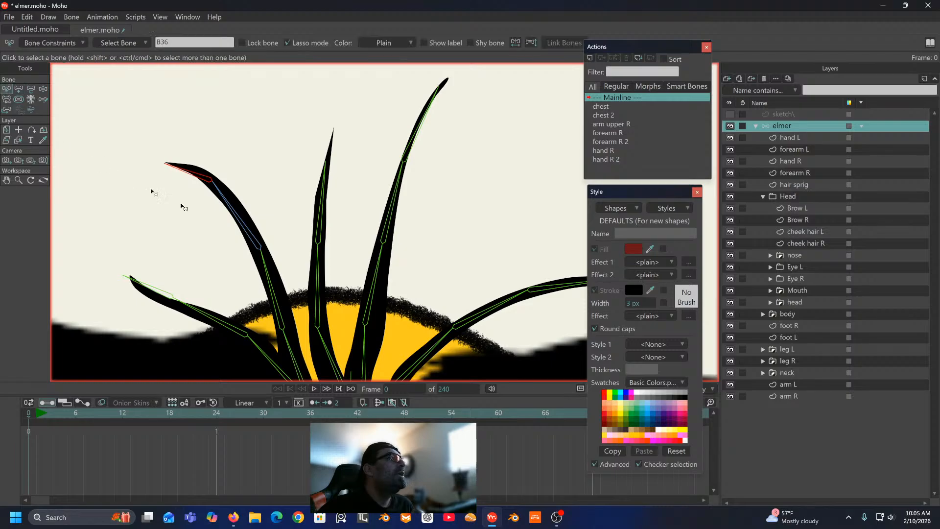
left_click(247, 231)
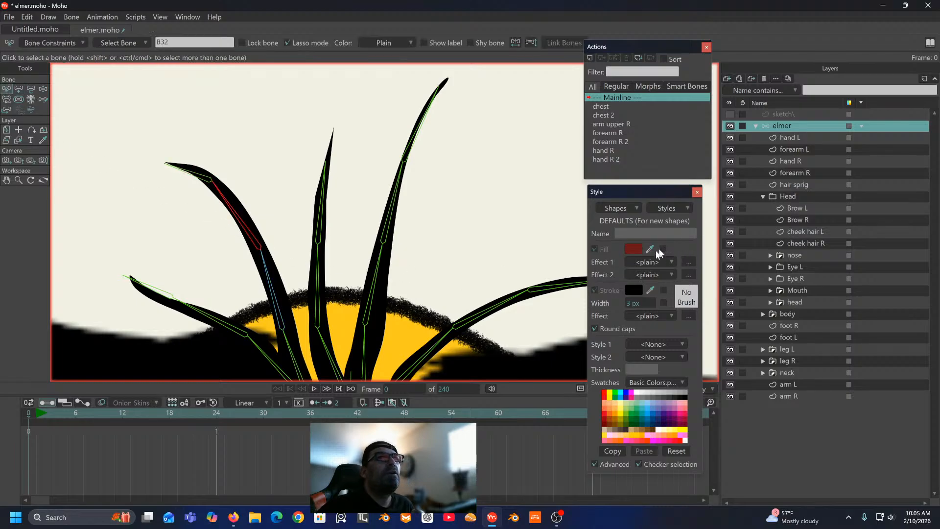
left_click(792, 185)
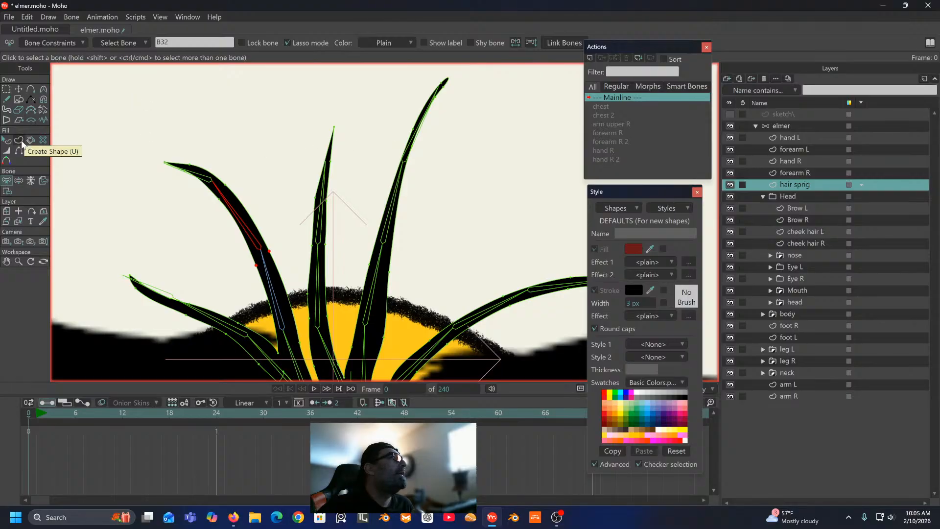
left_click(8, 192)
mouse_move(249, 166)
left_mouse_down()
mouse_move(215, 187)
mouse_move(219, 212)
mouse_move(248, 167)
left_mouse_up()
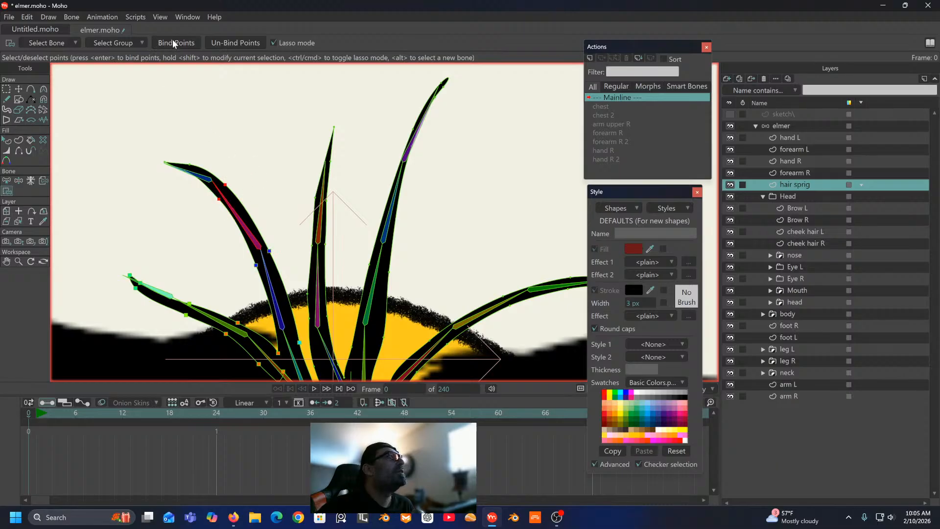
Step: Select the new tip bone of the tall left hair strand and bind the strand's tip points to it
left_click(7, 182)
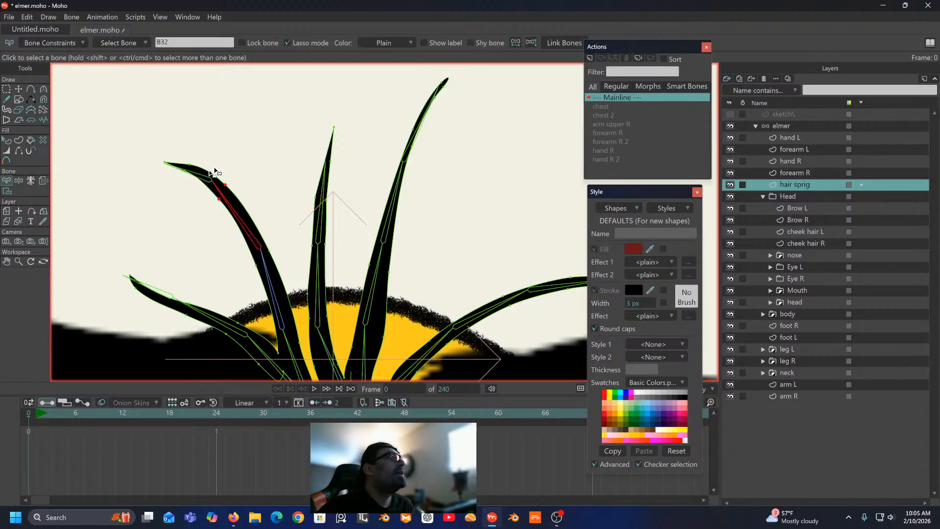
left_click(172, 161)
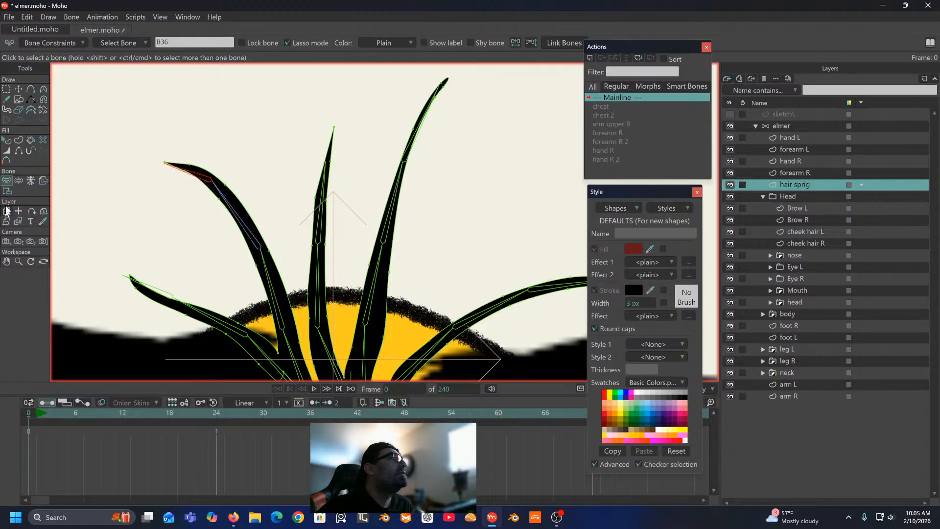
left_click(8, 191)
mouse_move(187, 146)
left_mouse_down()
mouse_move(173, 193)
mouse_move(174, 130)
mouse_move(186, 145)
left_mouse_up()
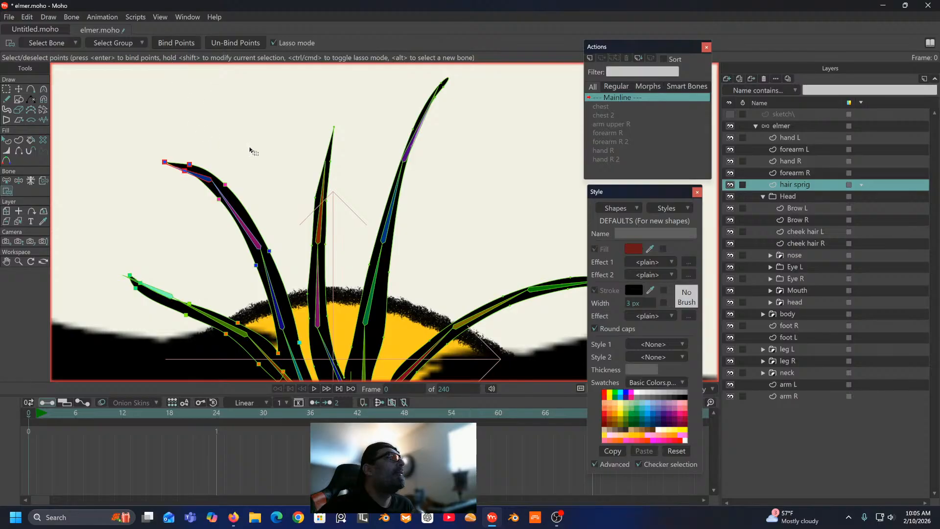
Step: Select the base bone of the upright middle hair strand and bind the points around that bone to it
left_click_drag(252, 149, 161, 65)
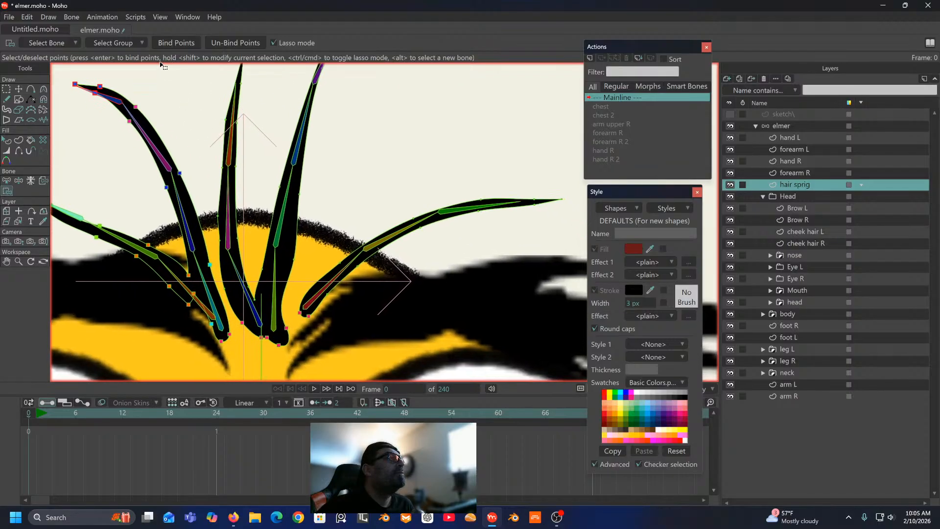
left_click(7, 181)
left_click(253, 285)
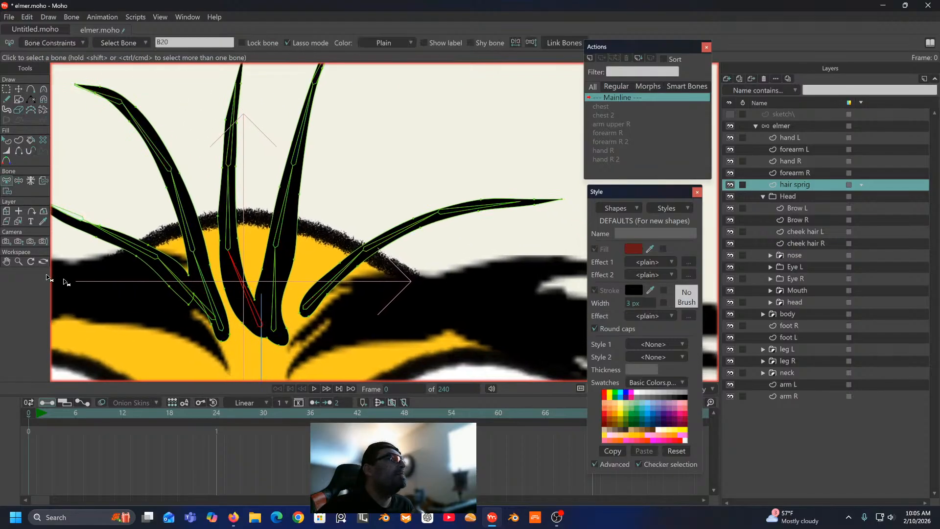
left_click(6, 191)
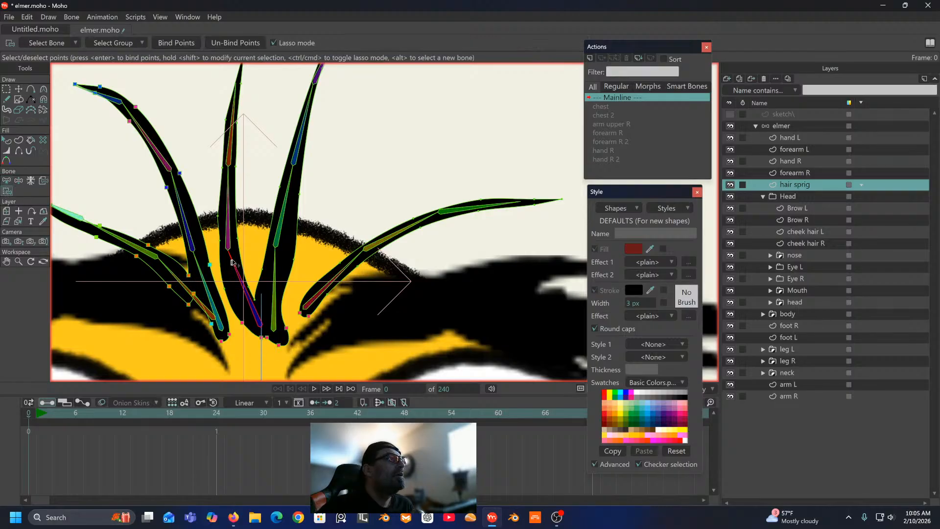
mouse_move(219, 235)
left_mouse_down()
mouse_move(216, 301)
mouse_move(238, 304)
left_mouse_up()
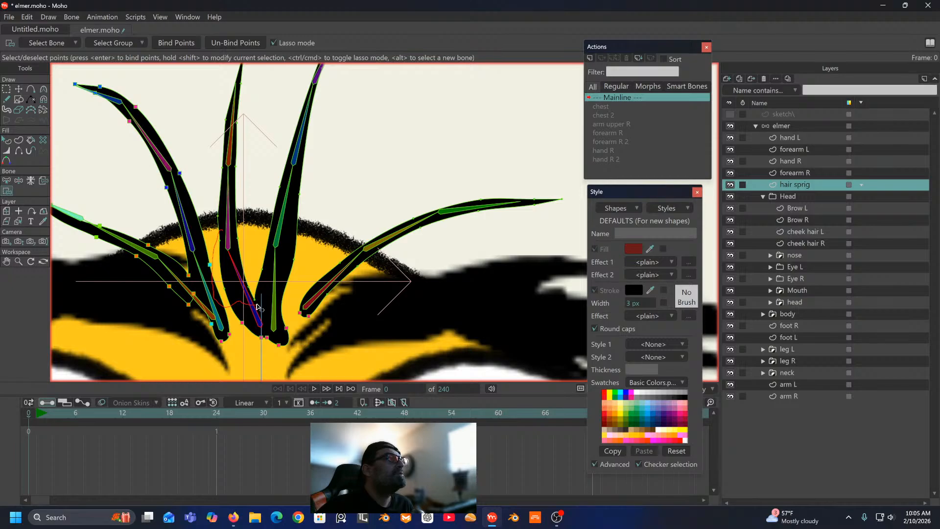
left_click_drag(222, 232, 223, 233)
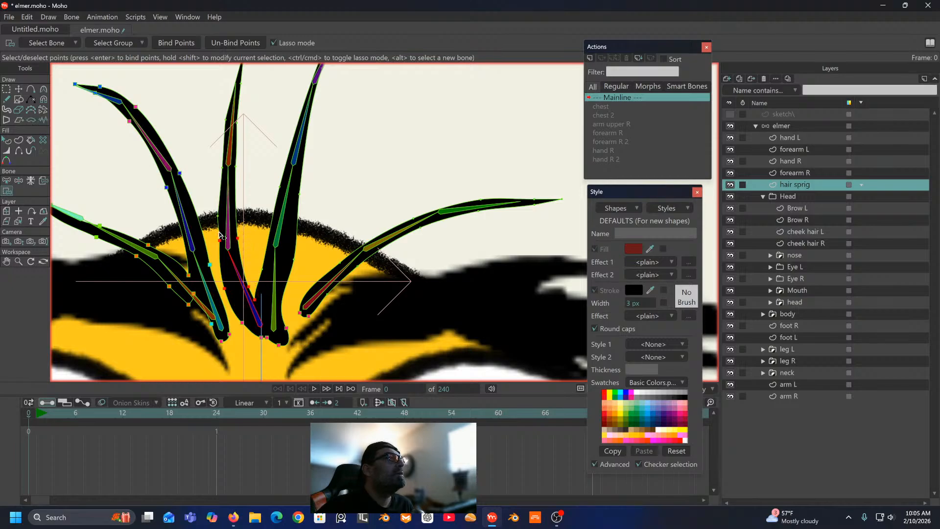
left_click(188, 43)
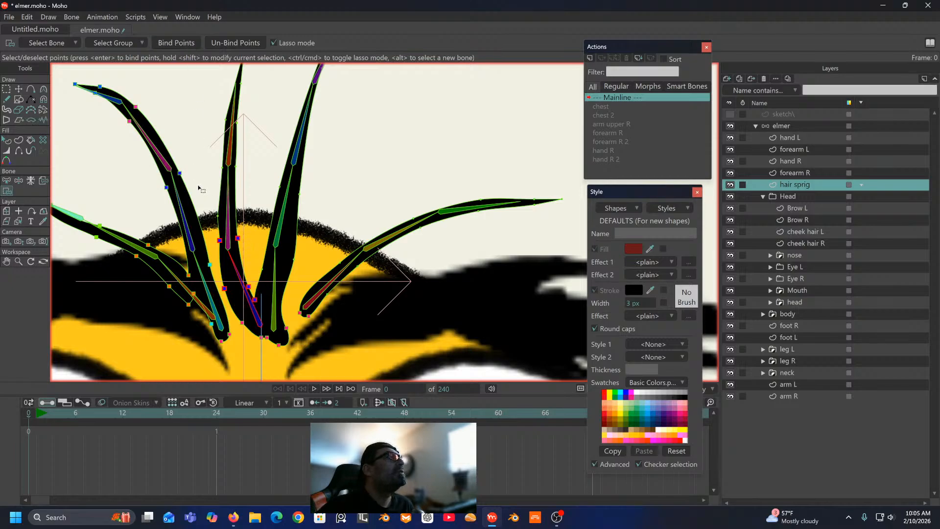
Step: Add a missing outline point beside the upright middle strand's second bone, and bind the points around that bone's upper part to it
left_click_drag(198, 186, 200, 197)
left_click(7, 182)
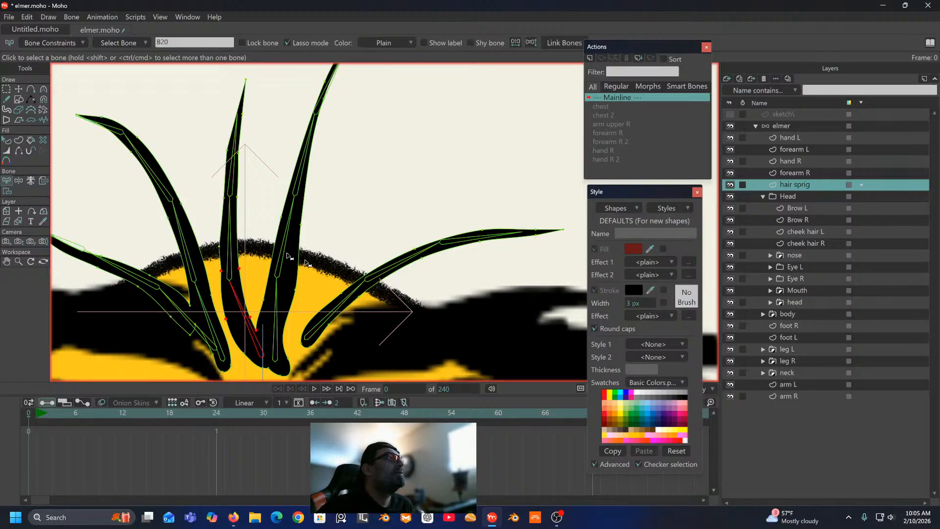
left_click(232, 230)
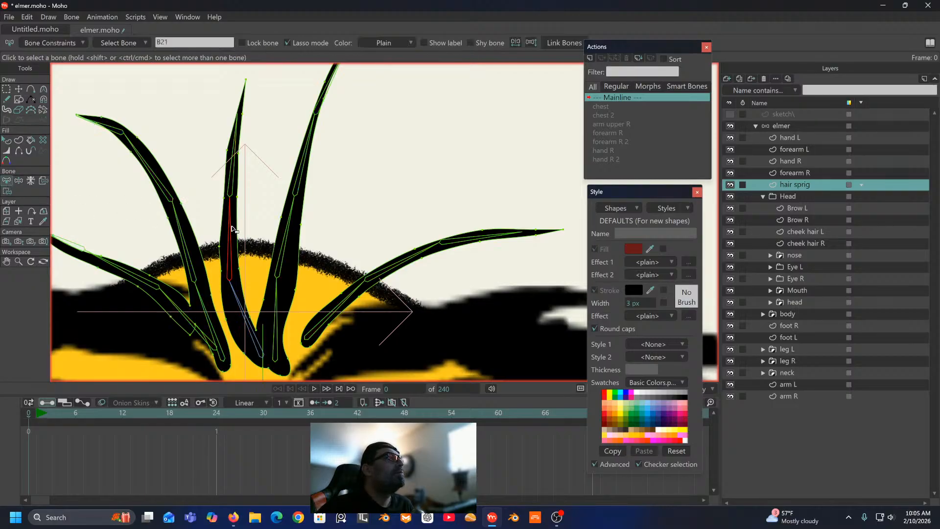
left_click(36, 91)
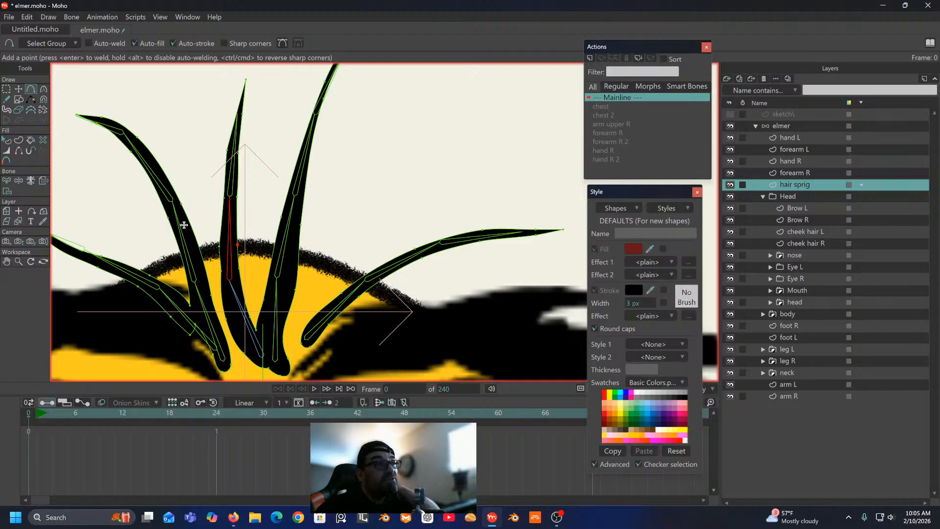
left_click(8, 183)
left_click(10, 192)
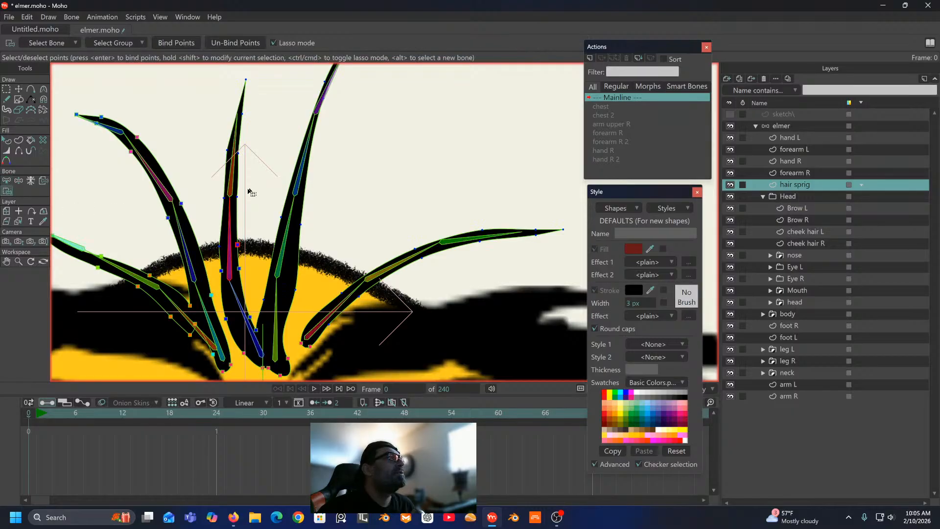
mouse_move(249, 191)
left_mouse_down()
mouse_move(219, 195)
mouse_move(210, 244)
mouse_move(219, 255)
mouse_move(238, 248)
mouse_move(256, 213)
mouse_move(245, 195)
left_mouse_up()
left_click(176, 42)
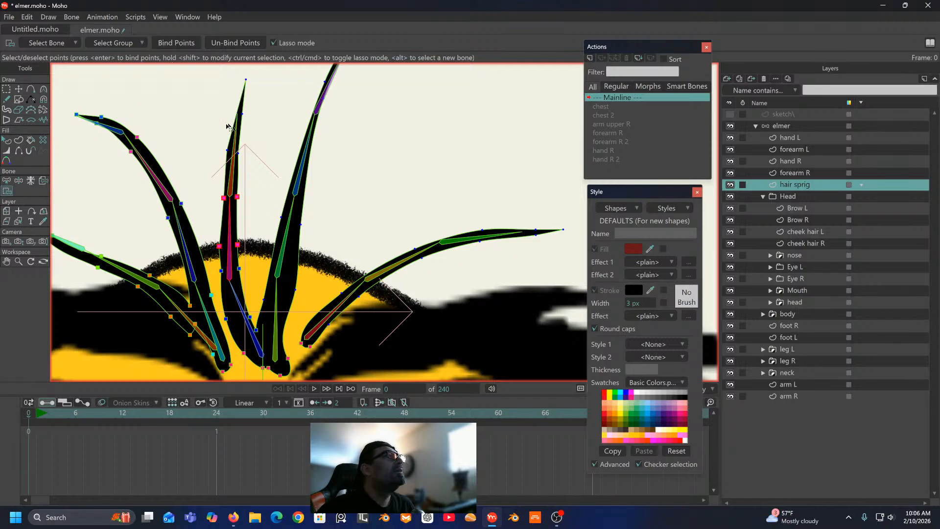
Step: Add a point on the upright middle strand's left edge, level with the upper end of its third bone
scroll(211, 126, "up", 3)
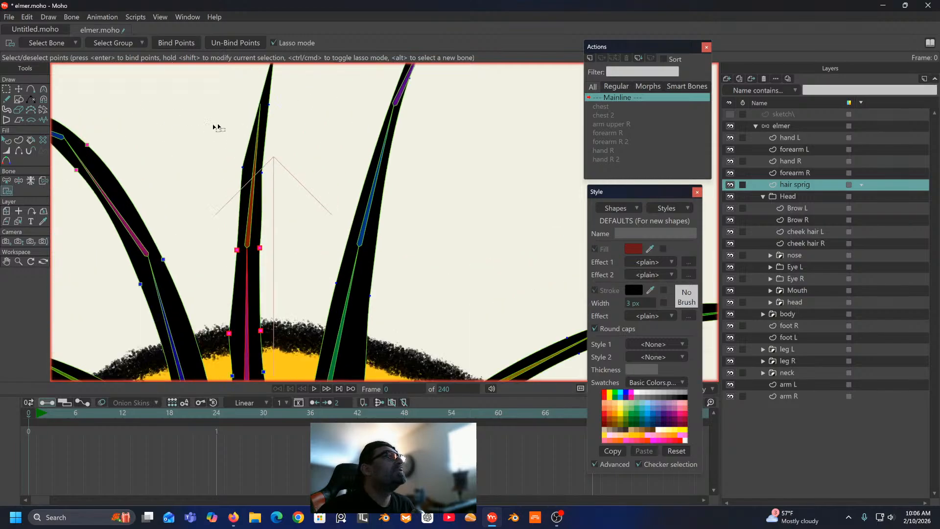
left_click(33, 91)
left_click_drag(254, 114, 254, 102)
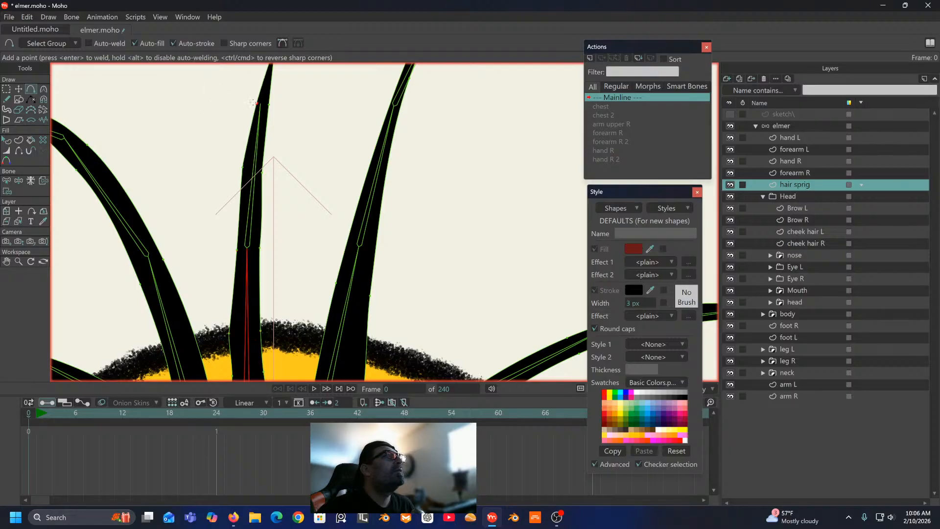
Step: Select the third bone of the upright middle strand and bind the four outline points along it to that bone
left_click(7, 181)
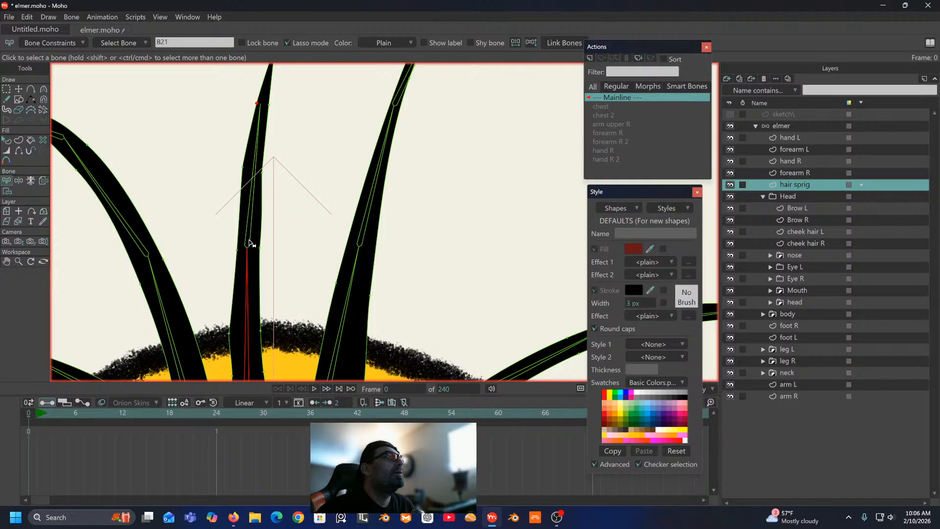
left_click(7, 192)
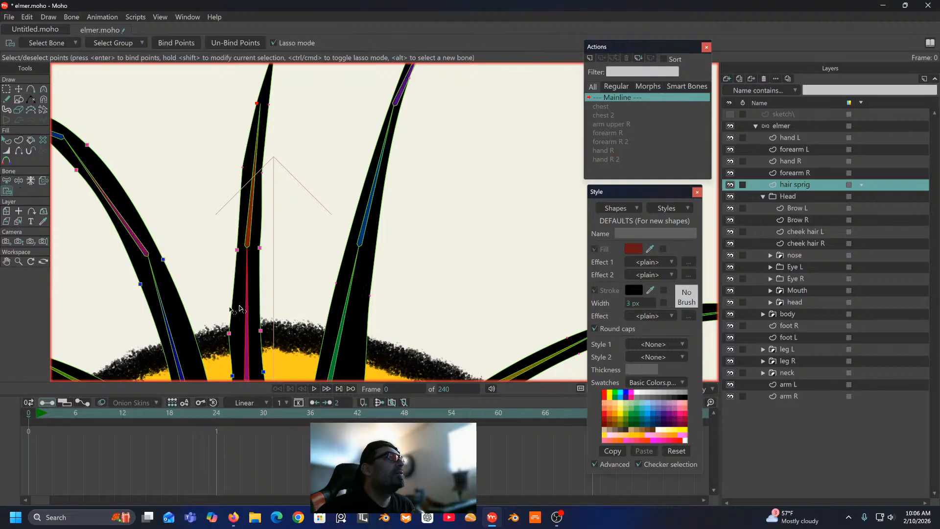
left_click(8, 182)
left_click(251, 206)
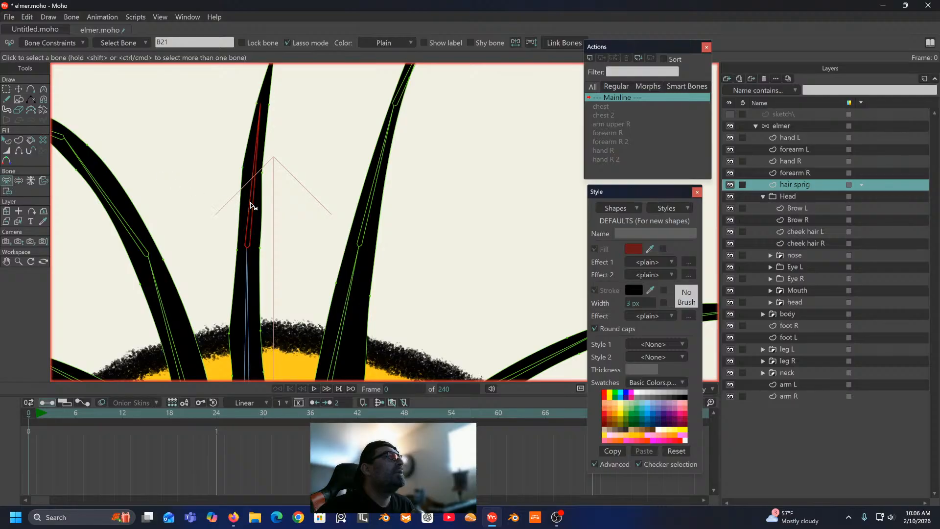
left_click(10, 190)
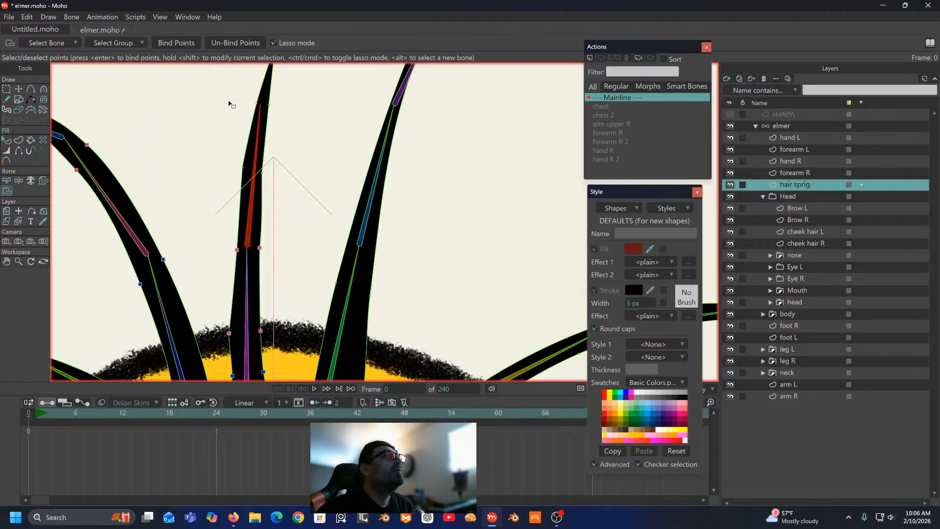
mouse_move(227, 98)
left_mouse_down()
mouse_move(214, 132)
mouse_move(214, 172)
mouse_move(271, 187)
mouse_move(294, 133)
mouse_move(264, 112)
mouse_move(285, 98)
mouse_move(214, 102)
mouse_move(178, 177)
left_mouse_up()
left_click(177, 43)
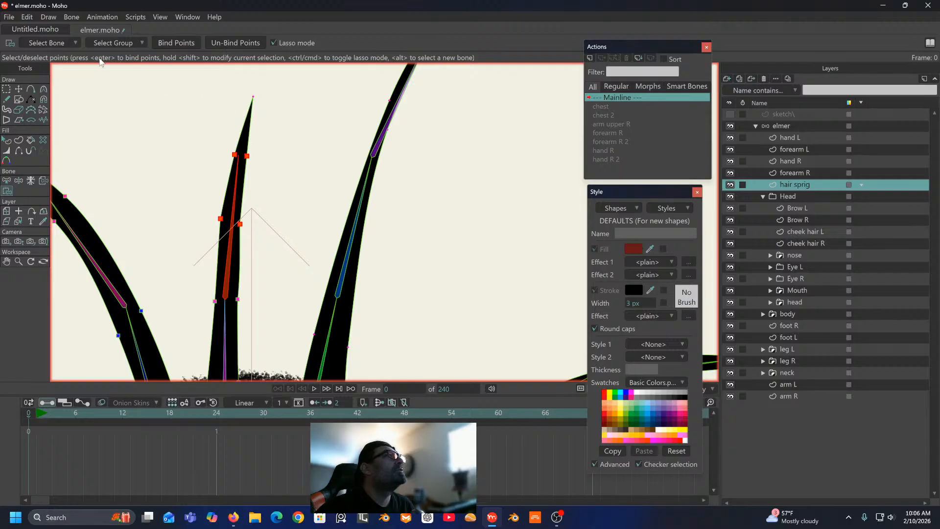
Step: On the elmer bone layer, add a bone from the upright middle strand's third bone out to the strand's tip
left_click(782, 126)
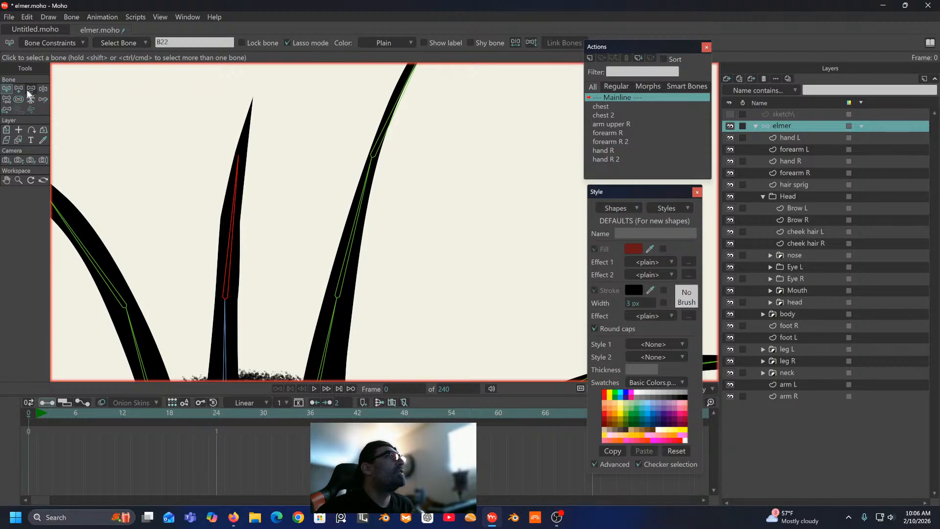
left_click(20, 90)
left_click_drag(239, 155, 252, 99)
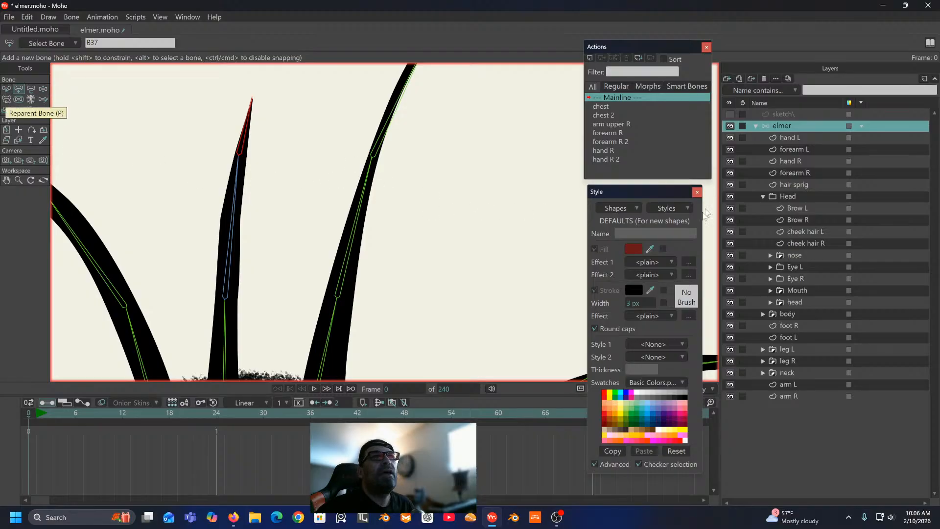
Step: On the hair sprig layer, bind the tip point of the upright middle strand to its new tip bone
left_click(801, 186)
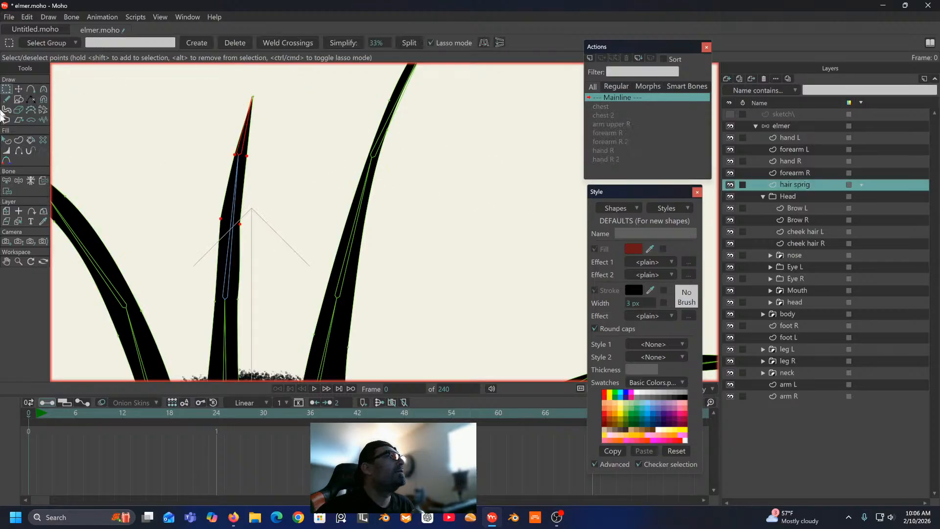
left_click(6, 193)
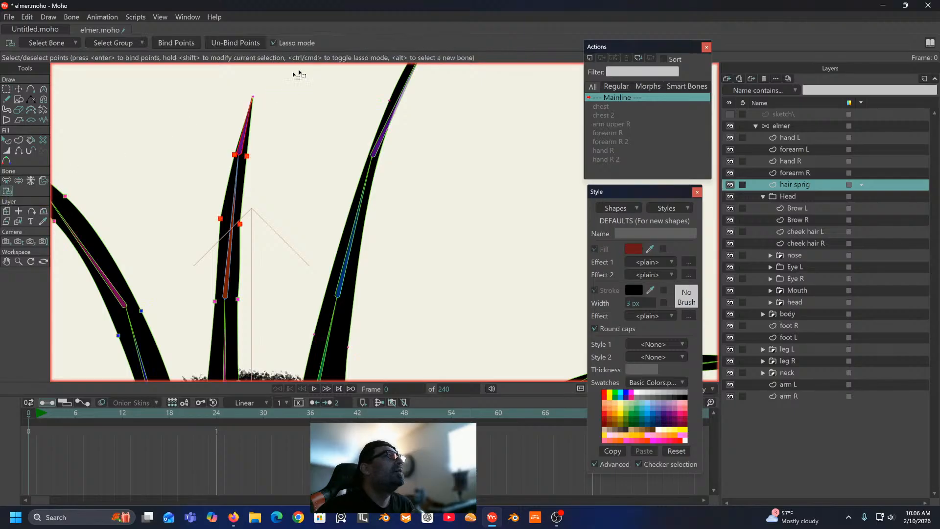
mouse_move(274, 78)
left_mouse_down()
mouse_move(252, 96)
mouse_move(267, 107)
mouse_move(272, 92)
left_mouse_up()
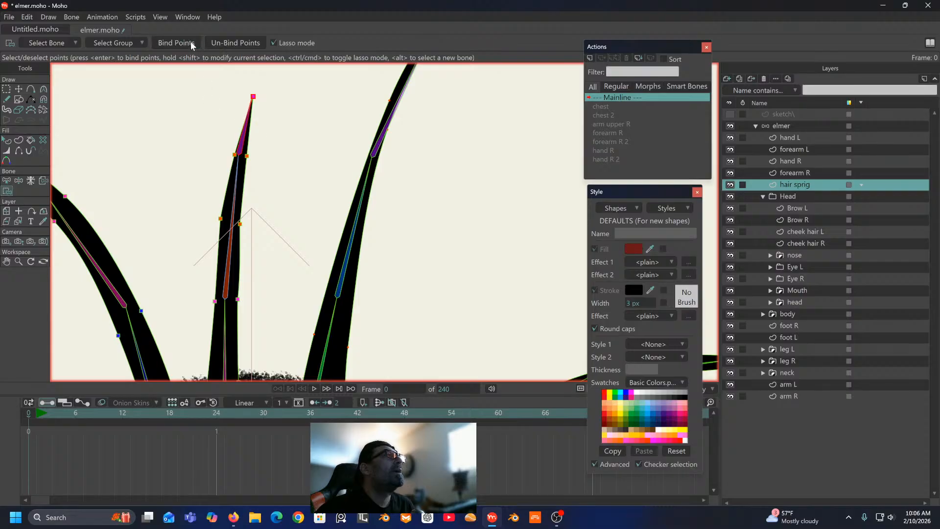
Step: Add a point on the left edge of the tall right strand beside the joint between its first and second bones
scroll(255, 137, "down", 5)
scroll(230, 132, "up", 3)
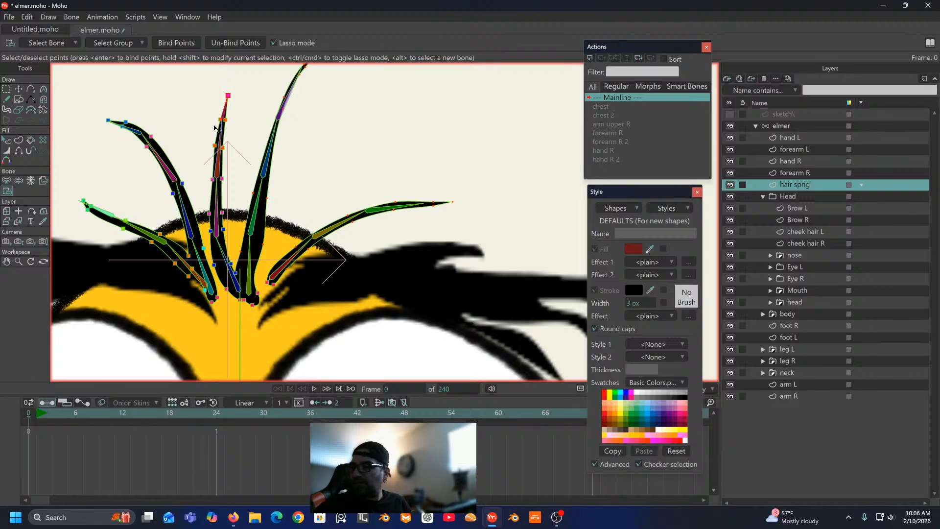
left_click_drag(213, 134, 203, 149)
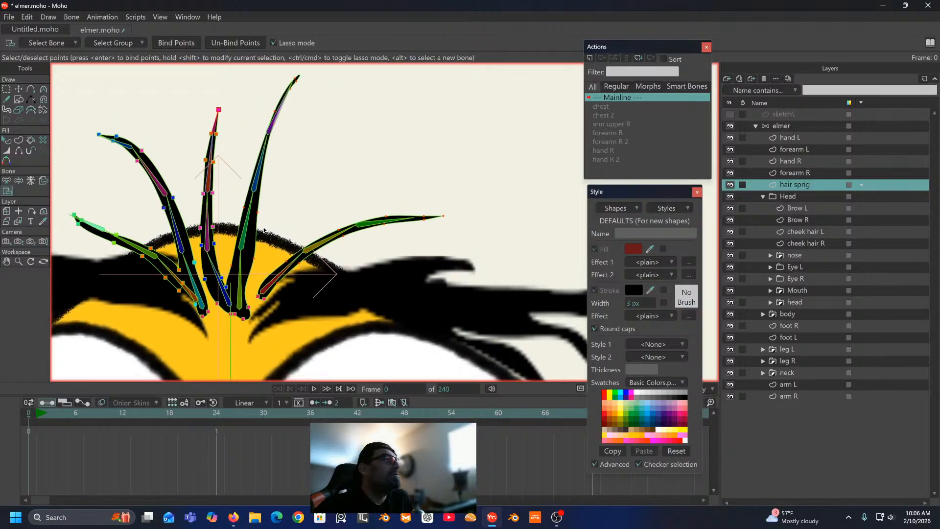
scroll(263, 230, "up", 3)
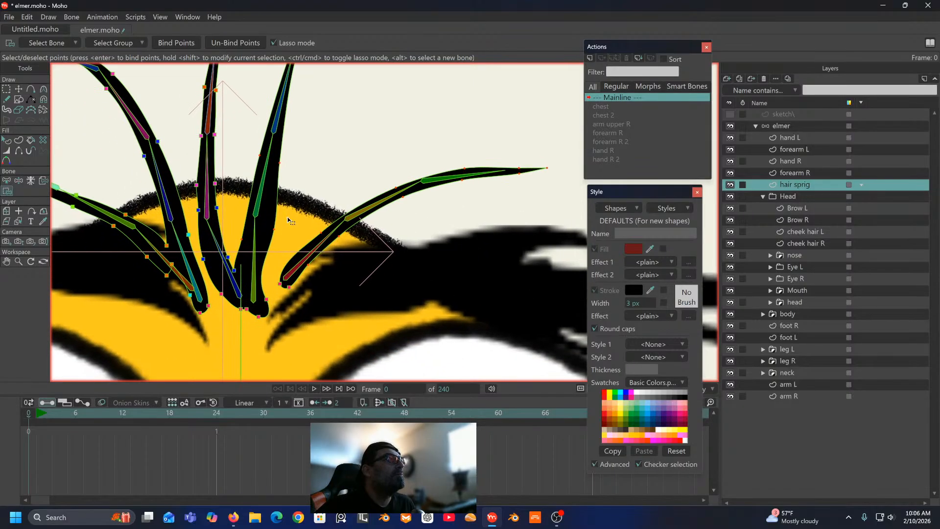
scroll(306, 198, "up", 2)
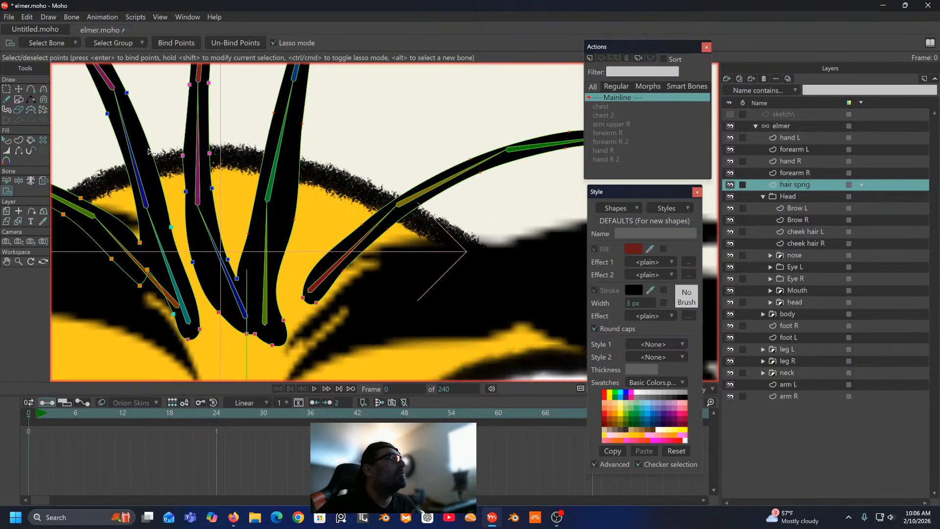
left_click(34, 92)
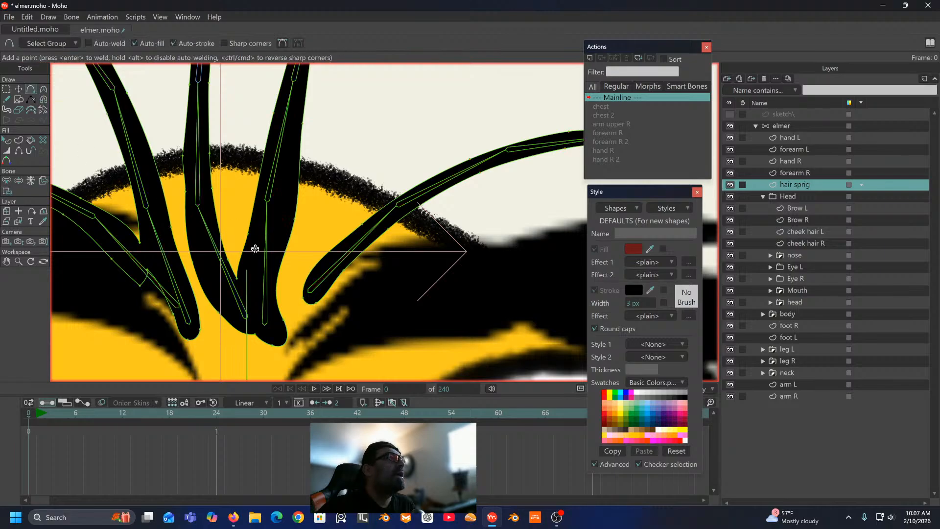
left_click_drag(276, 286, 278, 286)
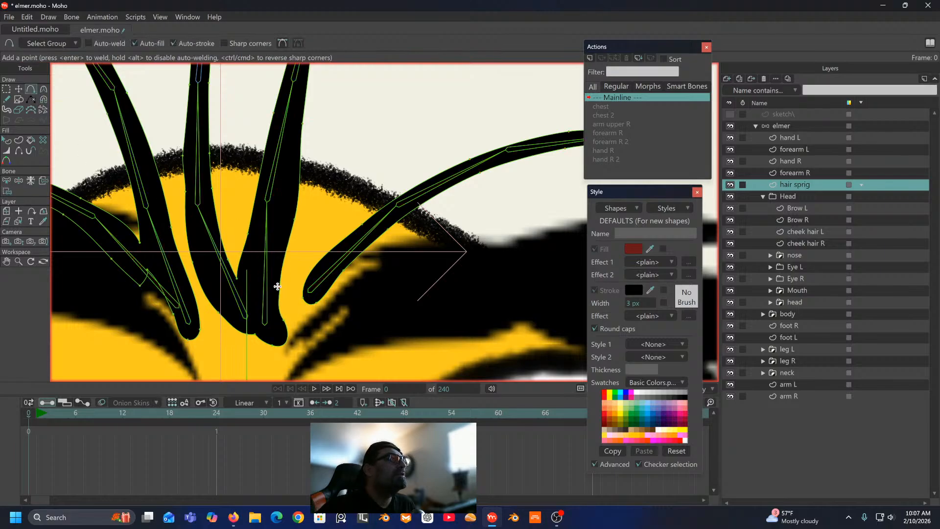
left_click_drag(281, 221, 282, 263)
left_click(257, 242)
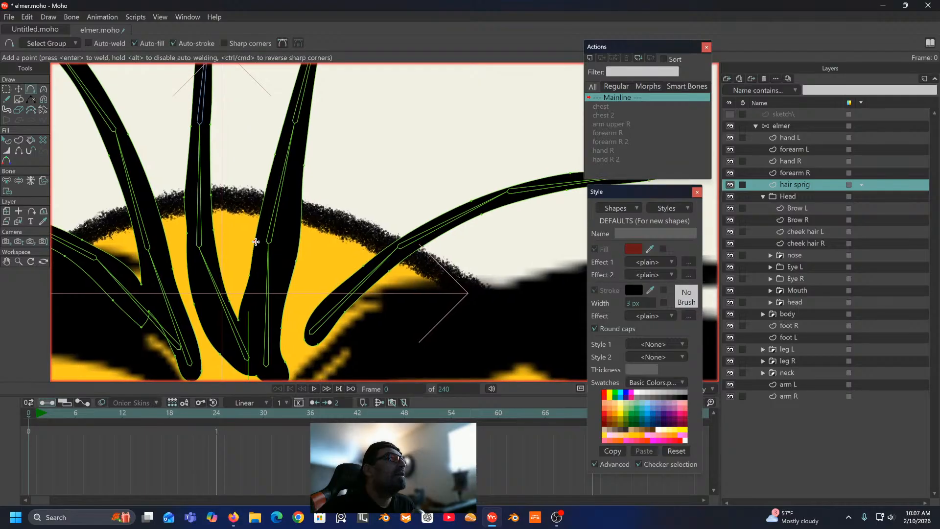
Step: Add outline points on the tall right strand beside its second and third bone joints
left_click_drag(302, 191, 290, 231)
left_click(291, 218)
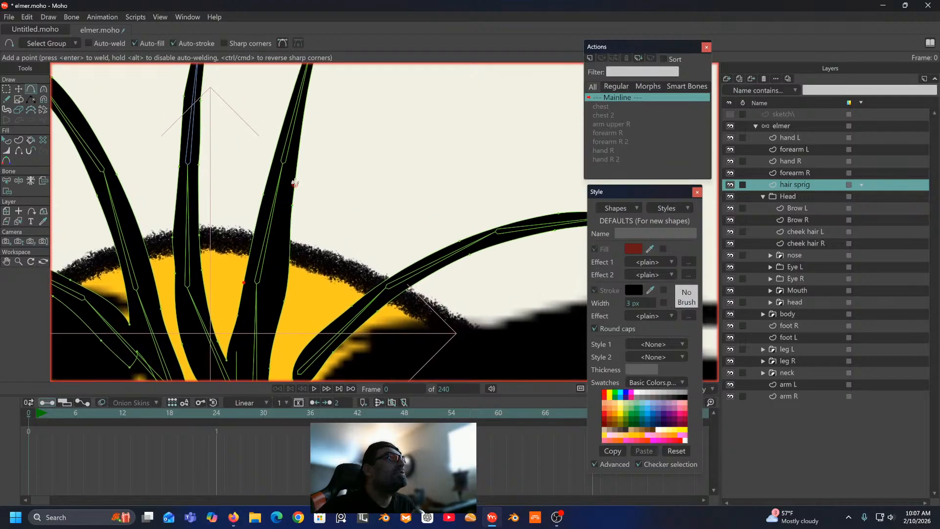
left_click_drag(296, 184, 296, 216)
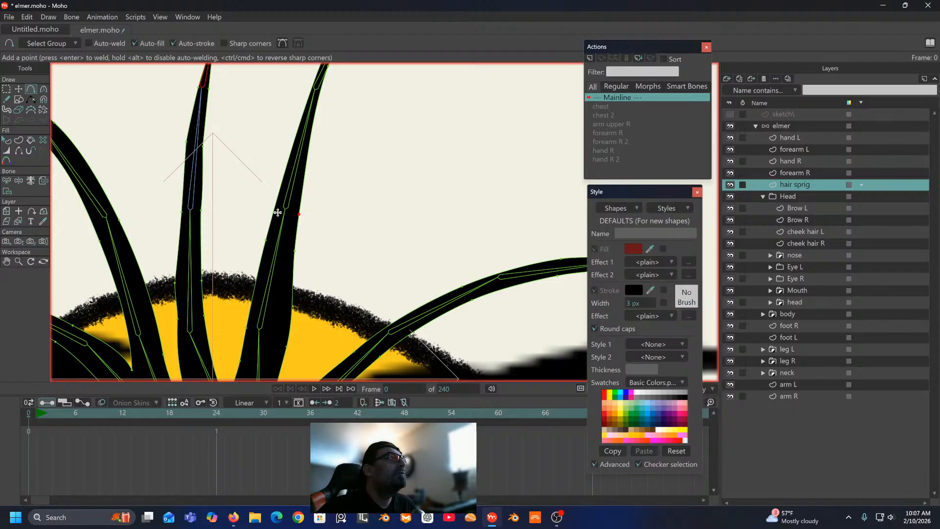
left_click_drag(336, 157, 307, 216)
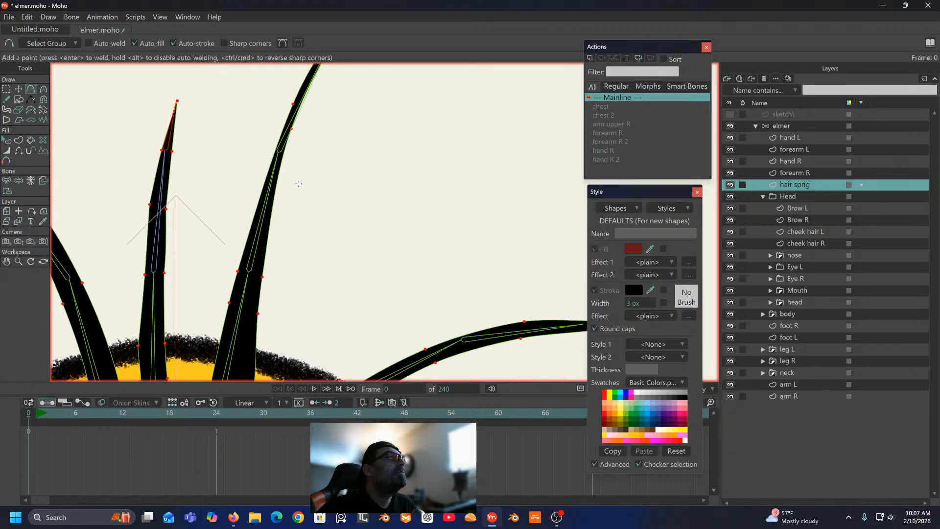
left_click(282, 160)
left_click(274, 157)
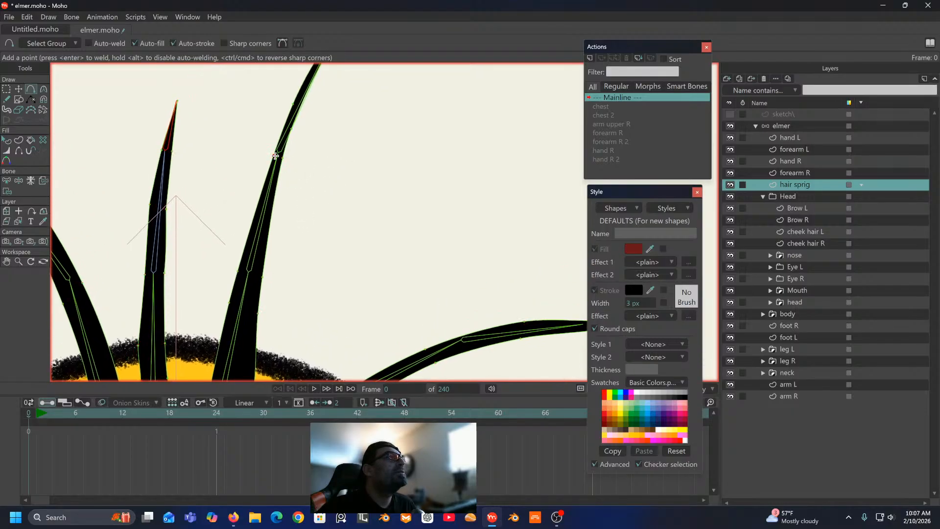
left_click_drag(317, 145, 302, 113)
scroll(304, 184, "down", 2)
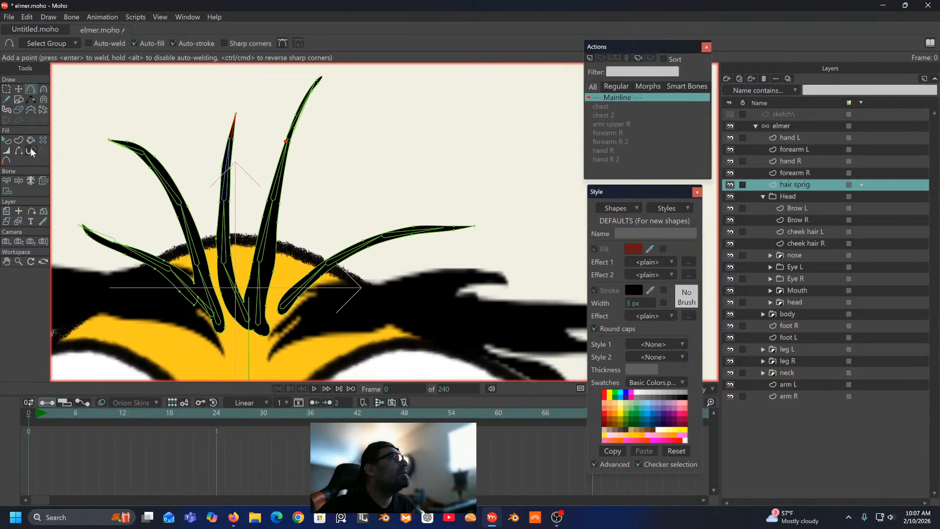
Step: Select the base bone of the tall right strand and bind the points around the bone's upper end to it
left_click(6, 180)
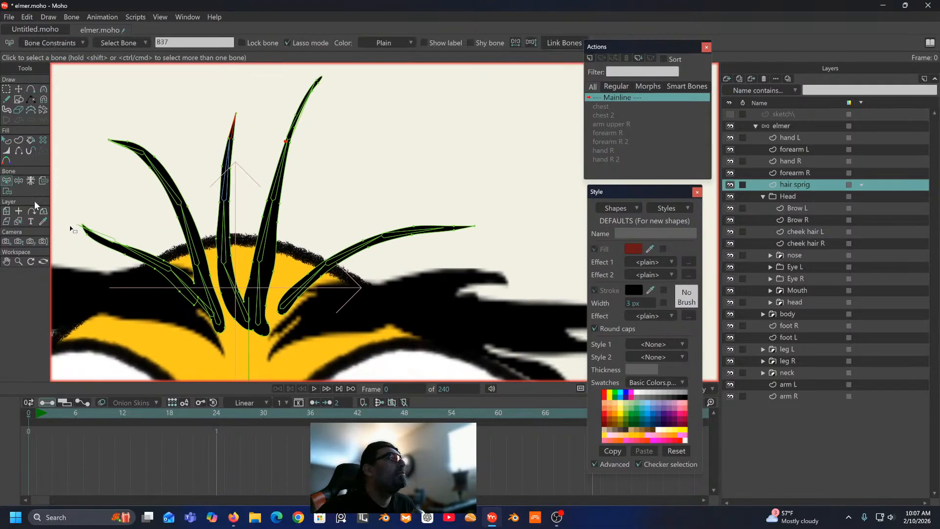
left_click(259, 295)
scroll(256, 269, "up", 4)
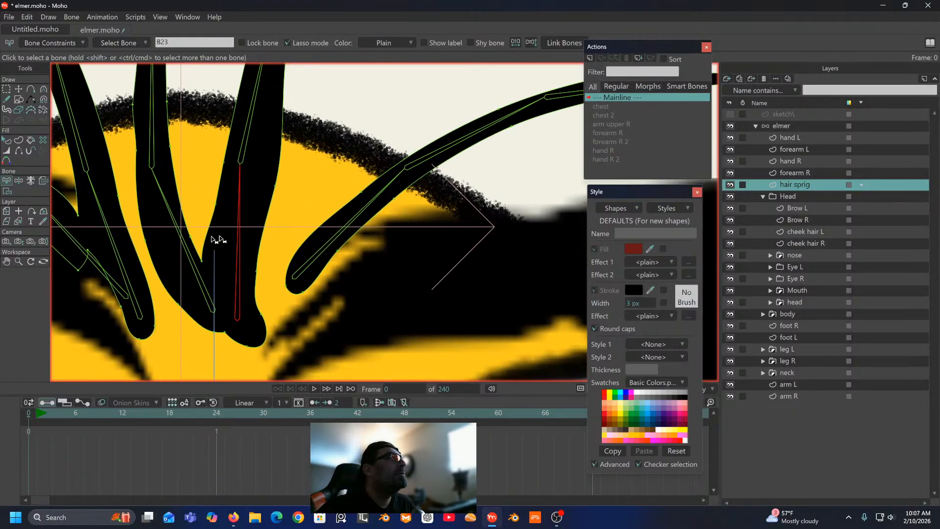
left_click(7, 191)
mouse_move(229, 153)
left_mouse_down()
mouse_move(210, 179)
mouse_move(206, 246)
mouse_move(274, 246)
mouse_move(241, 260)
mouse_move(242, 273)
mouse_move(264, 282)
mouse_move(279, 188)
mouse_move(289, 183)
mouse_move(230, 148)
mouse_move(200, 173)
mouse_move(176, 291)
left_mouse_up()
left_click(176, 45)
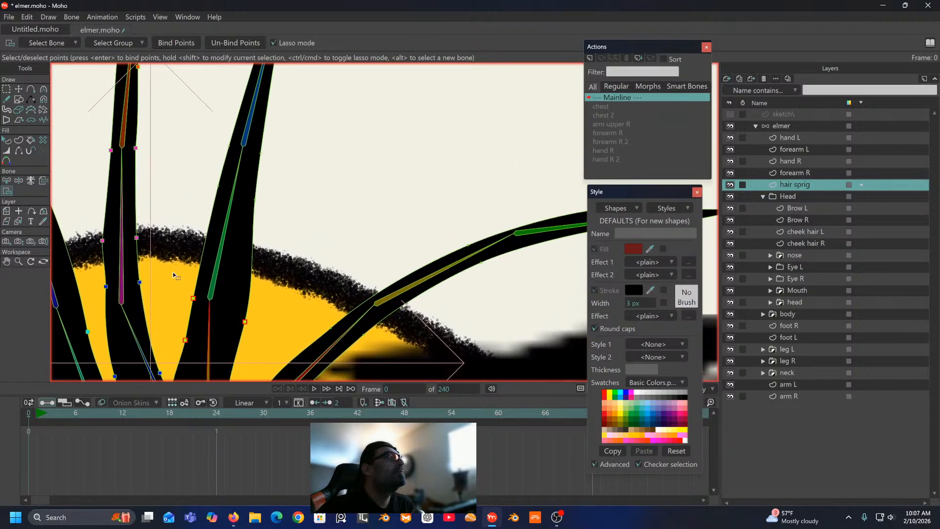
Step: Select the second bone of the tall right strand and bind the four outline points around its upper end to it
left_click(6, 180)
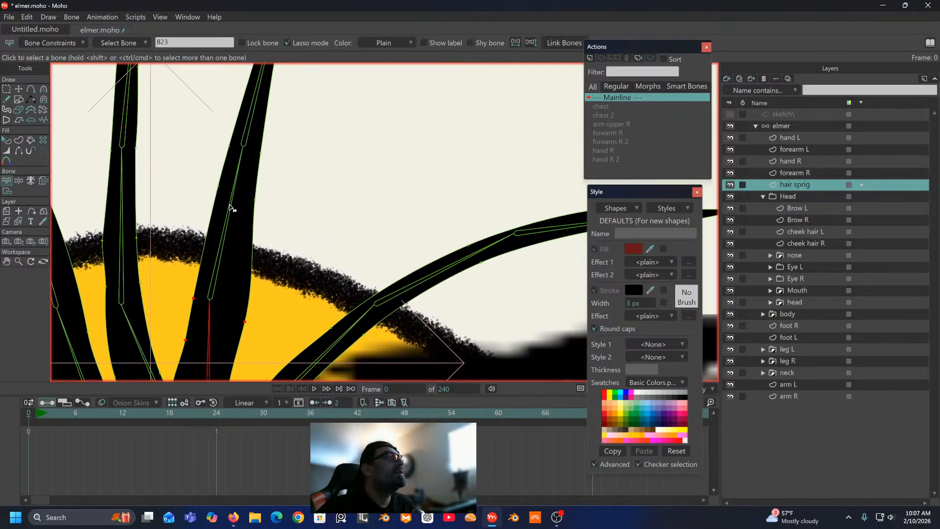
left_click(231, 208)
left_click(7, 192)
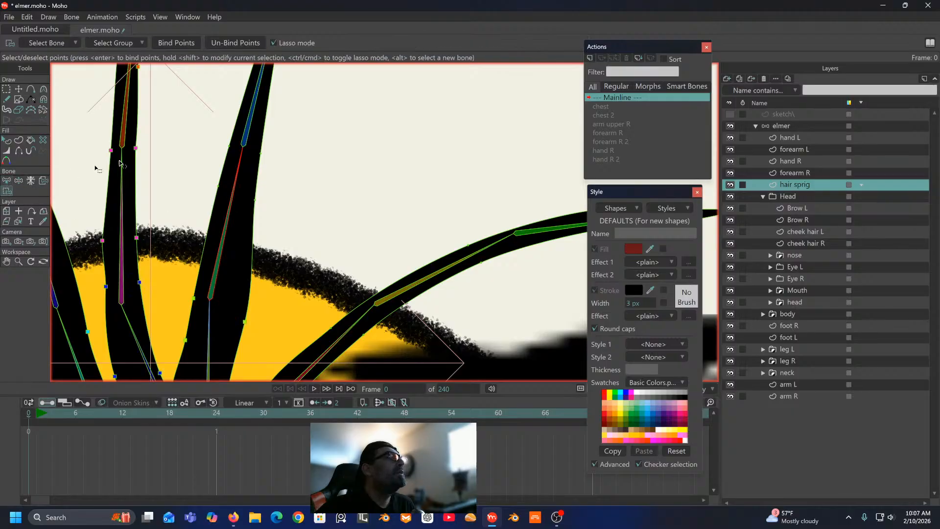
mouse_move(226, 146)
left_mouse_down()
mouse_move(185, 222)
mouse_move(187, 258)
mouse_move(227, 294)
mouse_move(268, 271)
mouse_move(298, 172)
mouse_move(269, 145)
mouse_move(219, 138)
left_mouse_up()
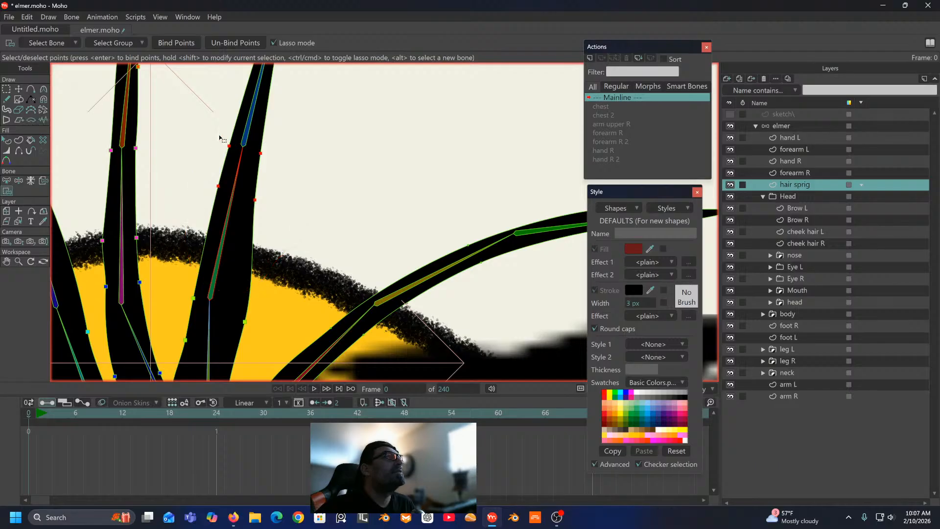
left_click(175, 46)
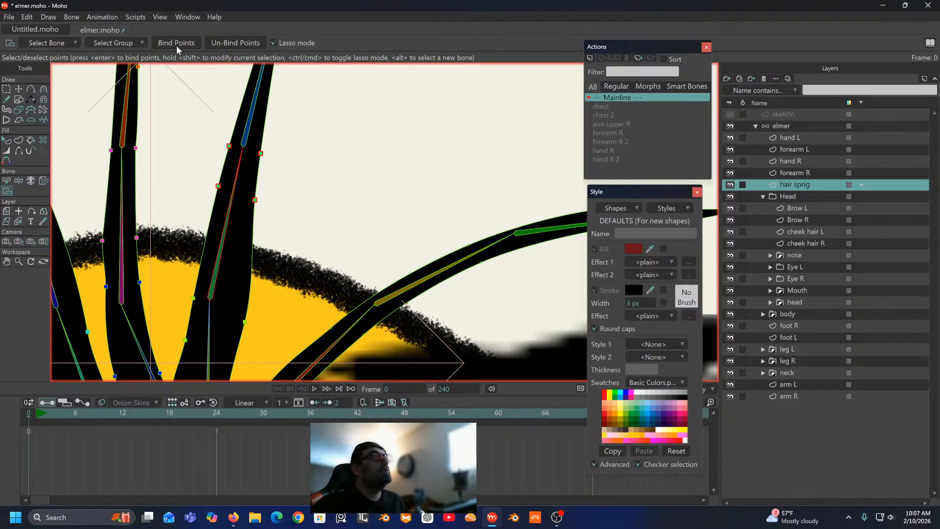
Step: Add a point midway along the third bone on the tall right strand's right edge, then bind the surrounding points to that bone
left_click_drag(232, 138, 184, 279)
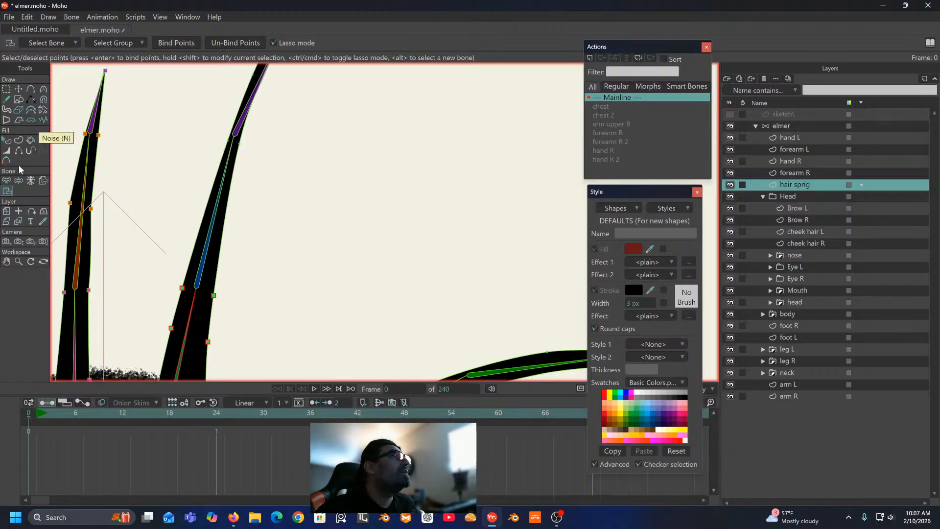
left_click(6, 181)
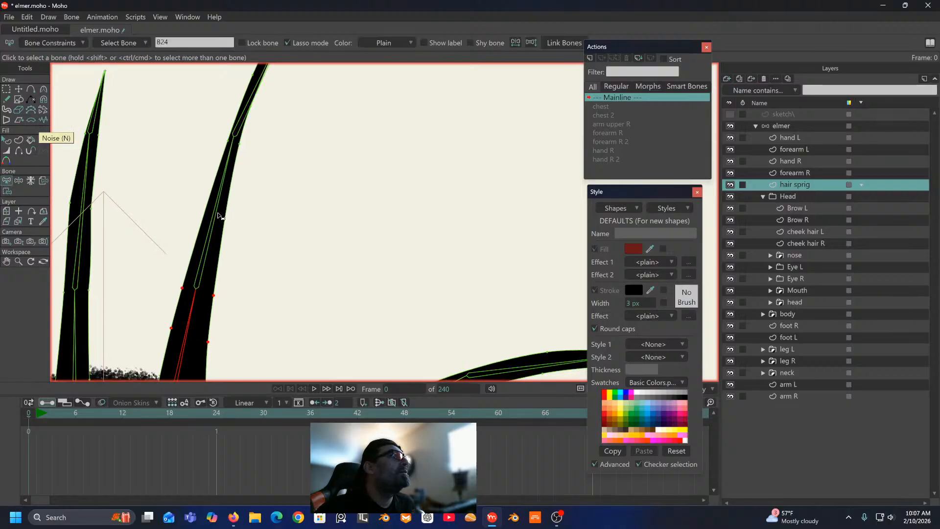
left_click(217, 216)
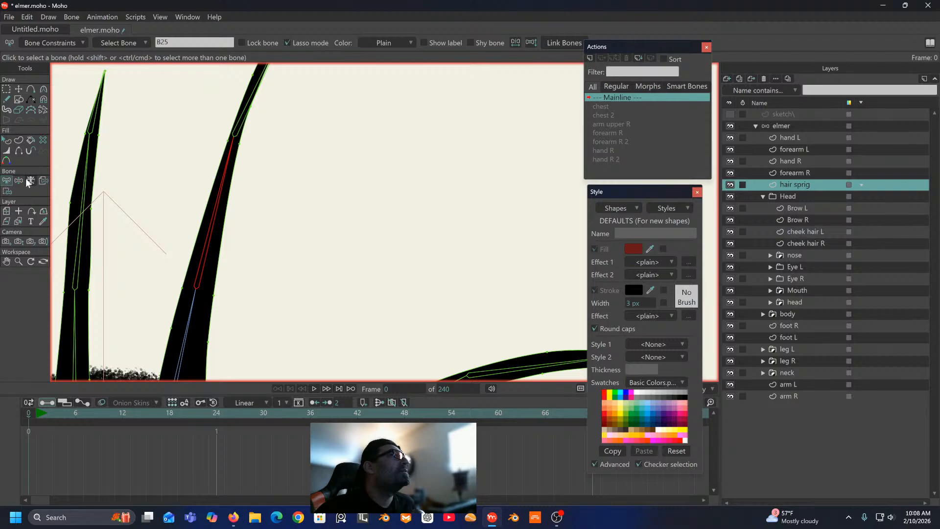
left_click(31, 90)
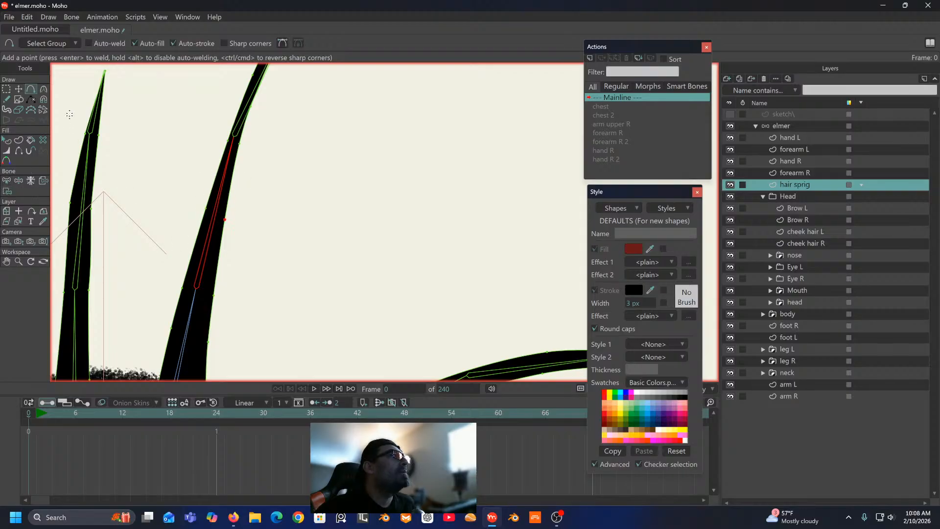
left_click(6, 182)
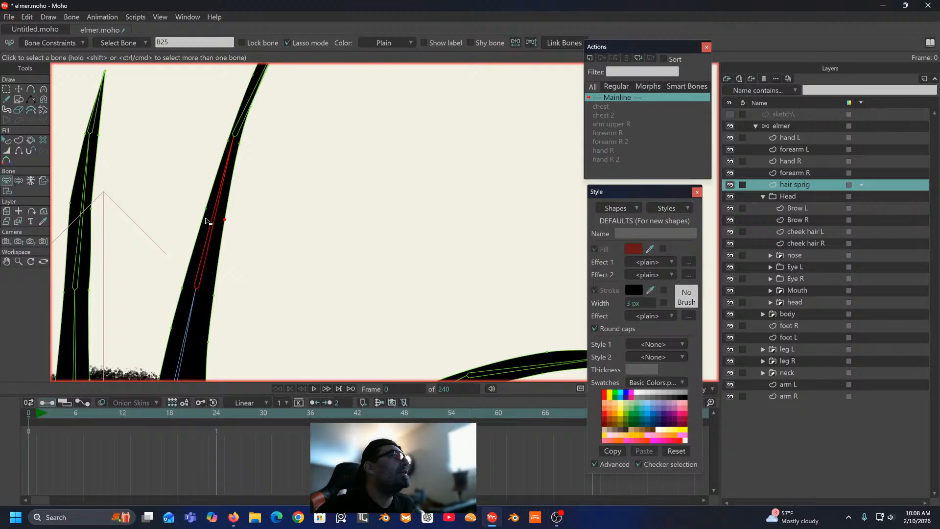
left_click(7, 191)
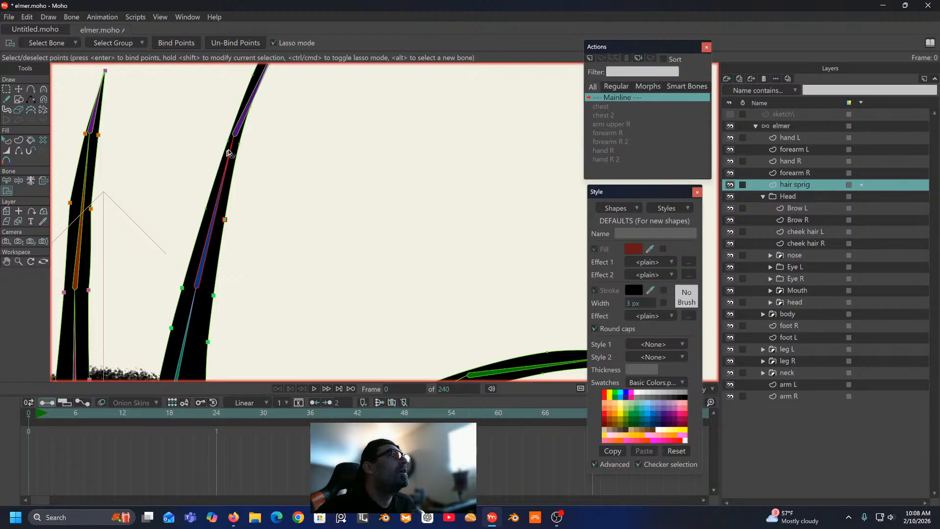
mouse_move(249, 139)
left_mouse_down()
mouse_move(226, 135)
mouse_move(188, 182)
mouse_move(179, 258)
mouse_move(206, 273)
mouse_move(257, 259)
mouse_move(273, 186)
mouse_move(239, 135)
left_mouse_up()
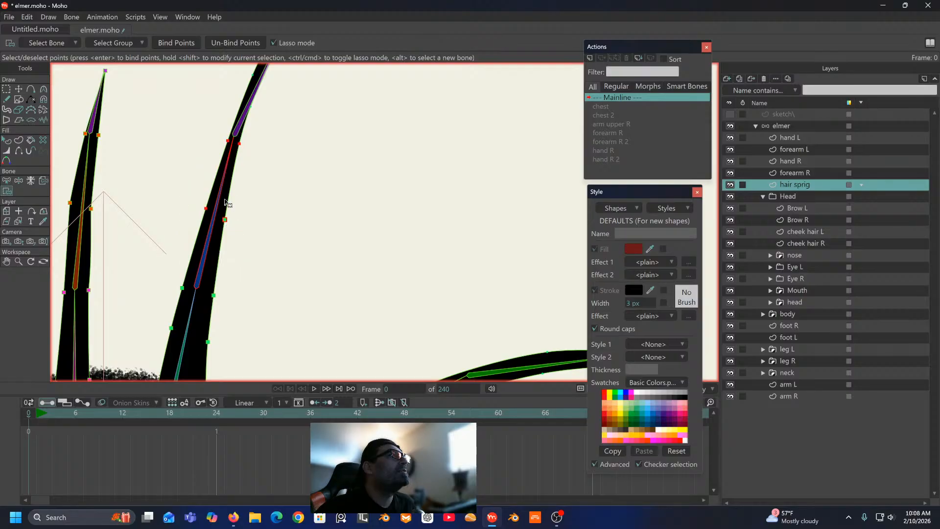
left_click(172, 42)
Step: Select the tall right strand's tip bone and bind the remaining points up to the strand's tip to it
left_click_drag(184, 143, 151, 252)
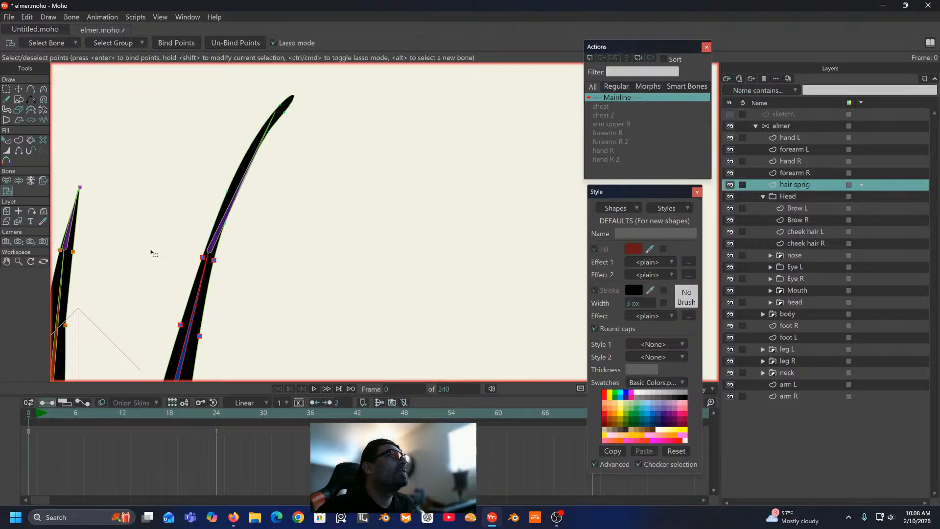
left_click(6, 180)
left_click(229, 217)
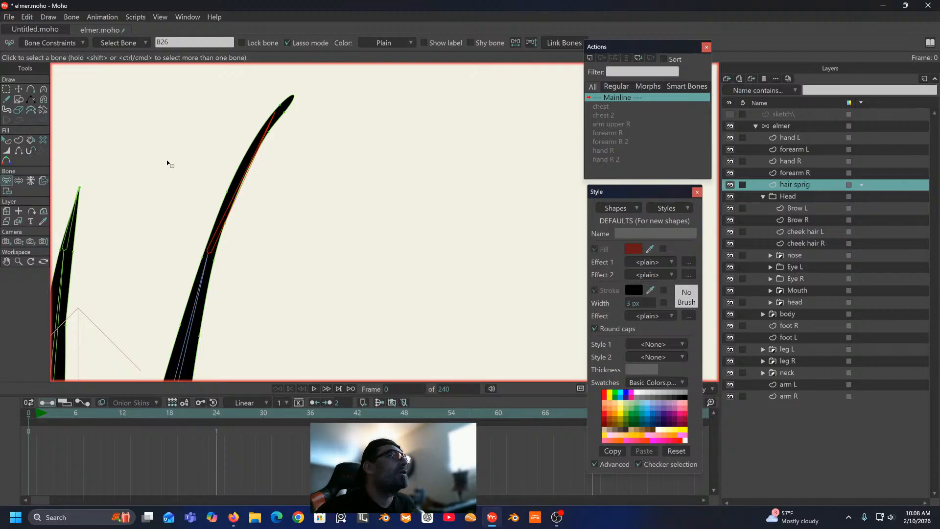
left_click(8, 191)
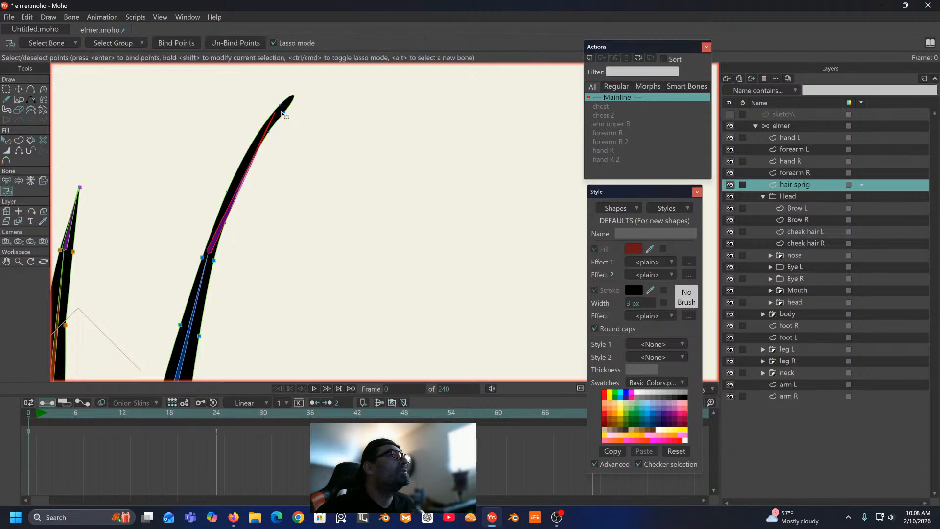
mouse_move(316, 85)
left_mouse_down()
mouse_move(245, 101)
mouse_move(186, 182)
mouse_move(195, 233)
mouse_move(269, 235)
mouse_move(326, 128)
mouse_move(304, 82)
mouse_move(282, 77)
left_mouse_up()
left_click(169, 43)
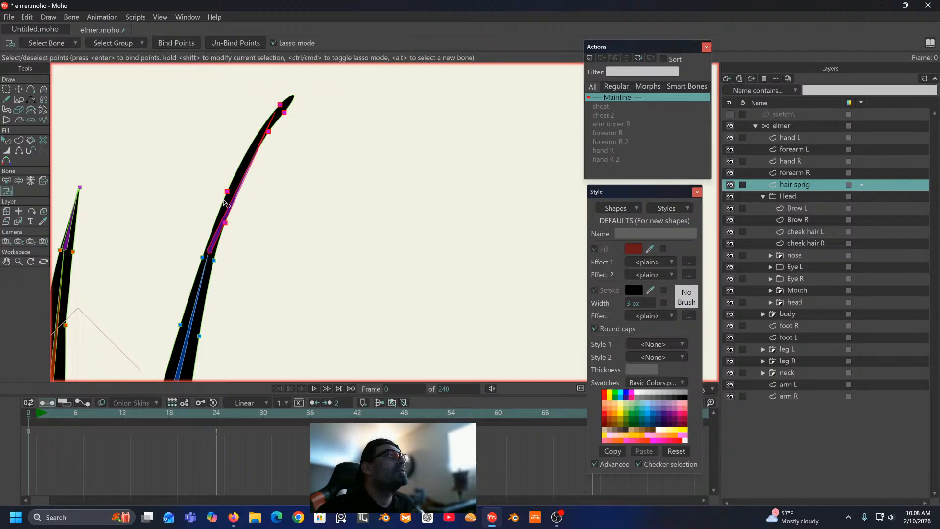
Step: Add outline points on the low curved right strand alongside its base bone and beside the bone joints, undoing the last extra point
scroll(224, 202, "down", 5)
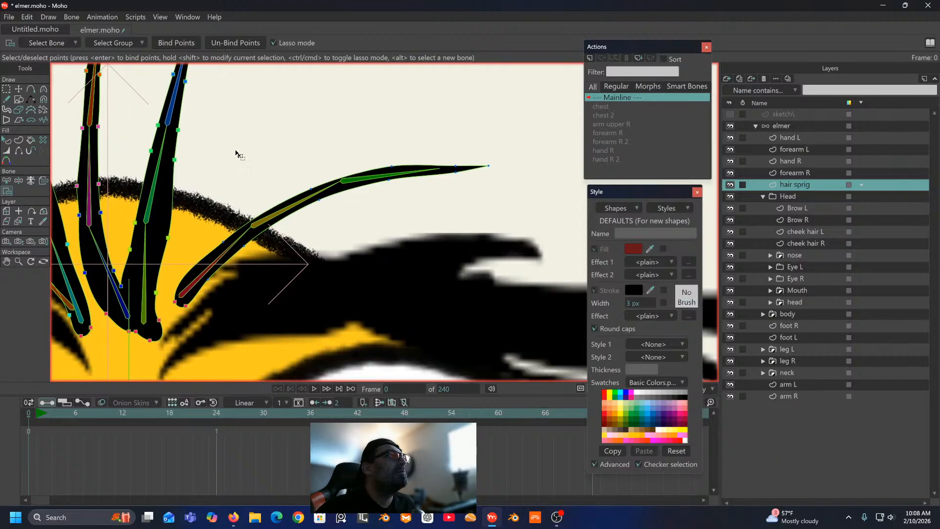
left_click_drag(236, 154, 218, 125)
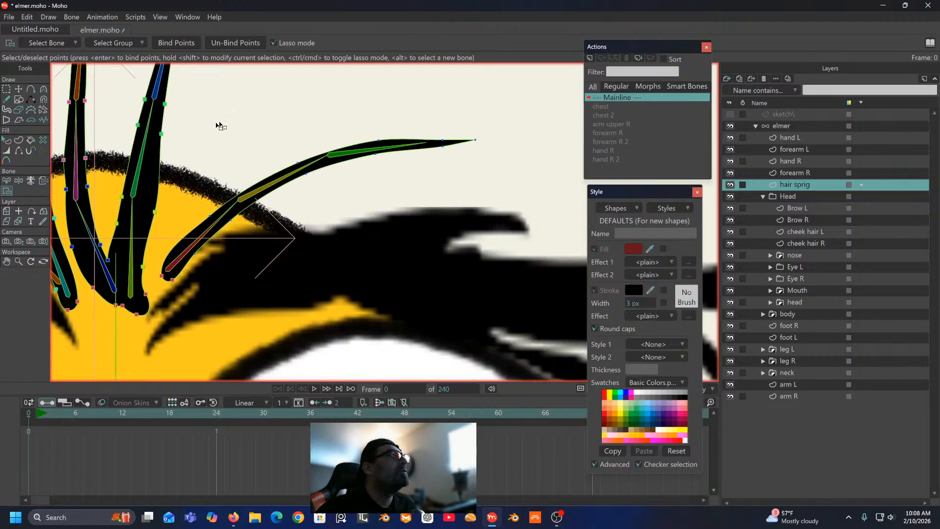
left_click(7, 180)
left_click(195, 244)
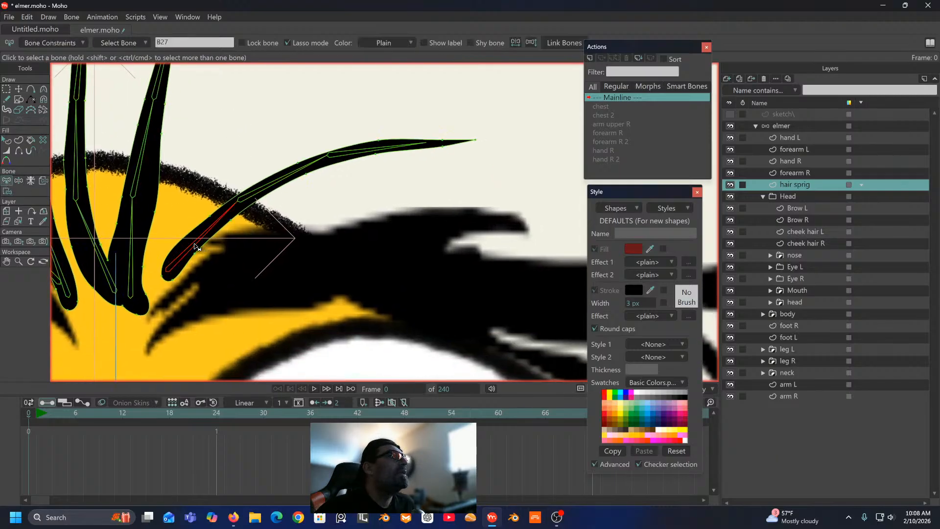
left_click_drag(196, 244, 244, 223)
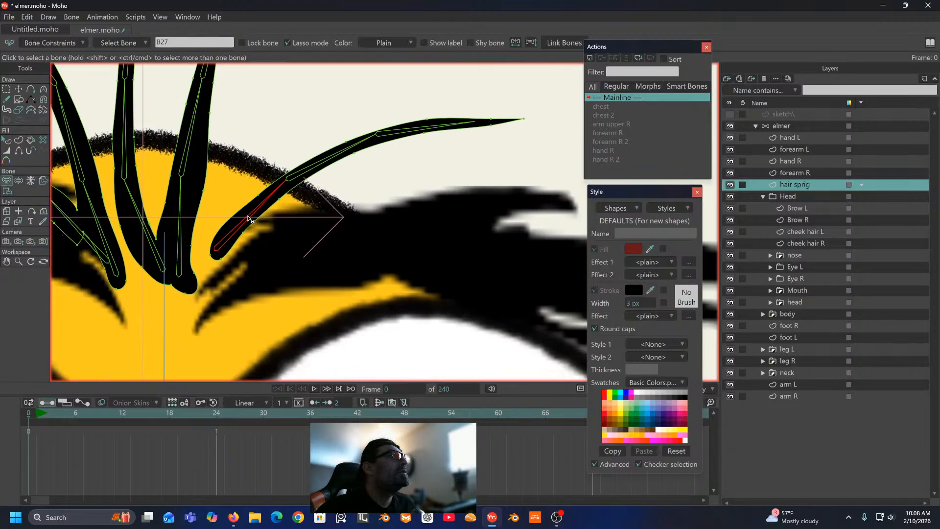
left_click(7, 192)
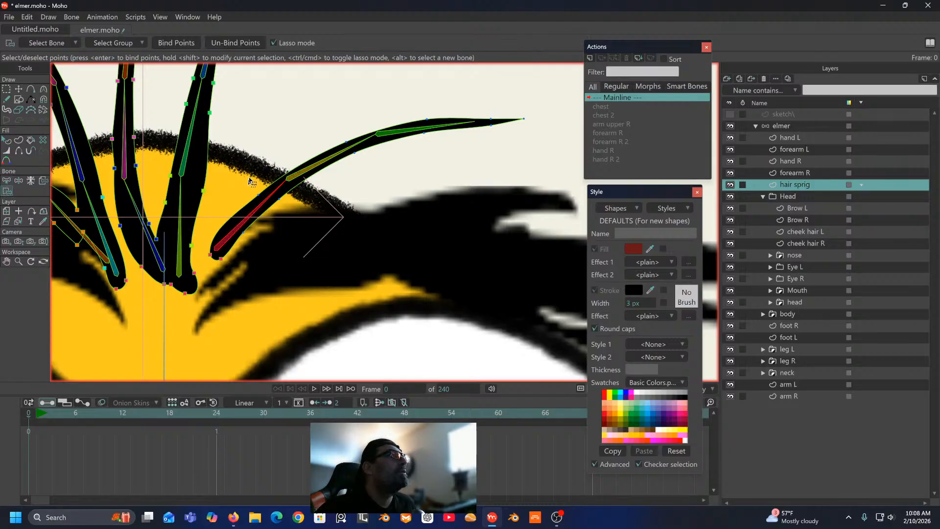
scroll(272, 166, "up", 1)
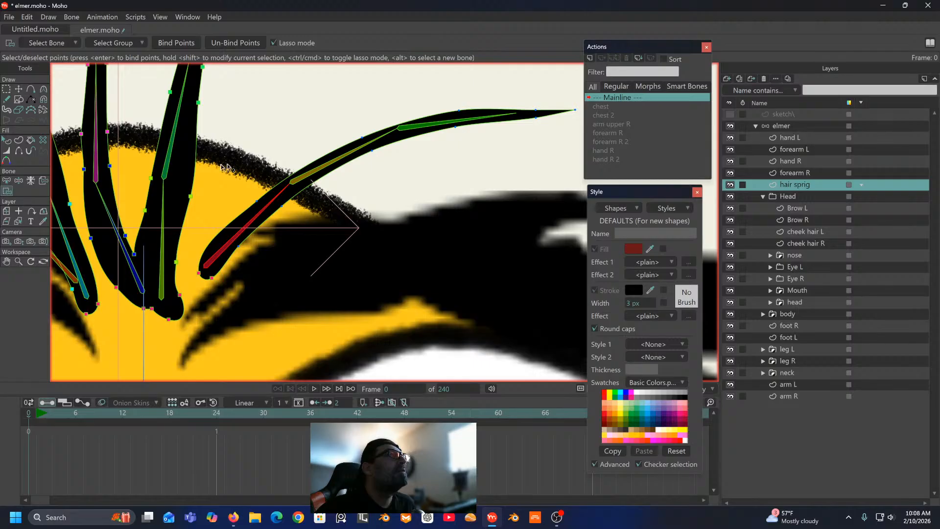
left_click(31, 89)
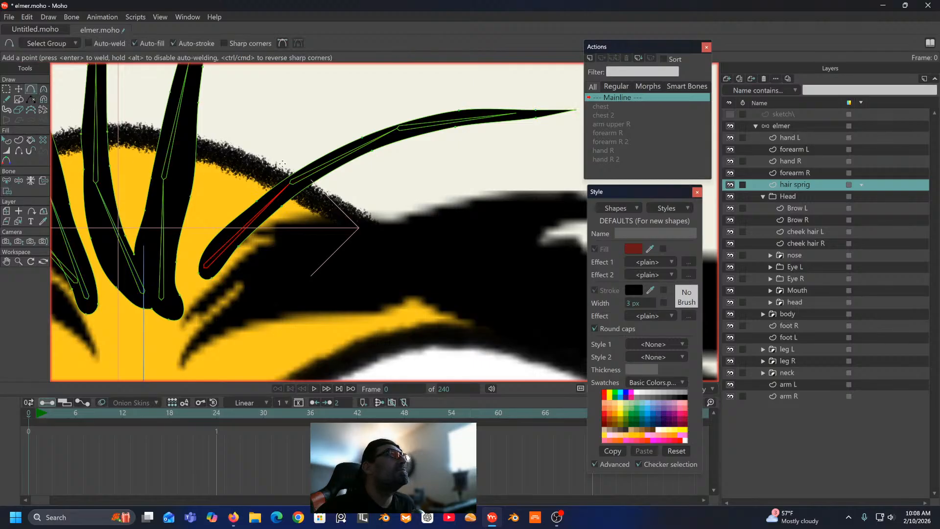
left_click_drag(287, 180, 301, 196)
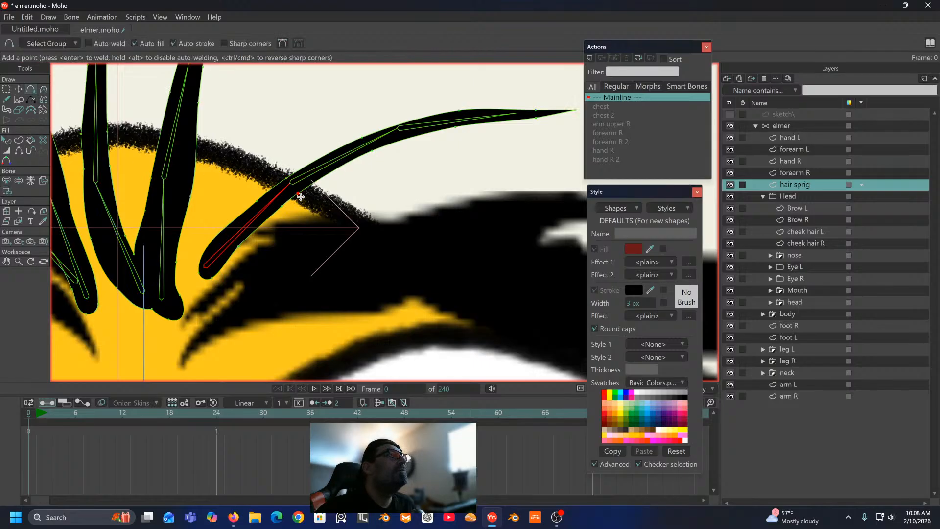
left_click(224, 230)
left_click_drag(378, 150, 322, 175)
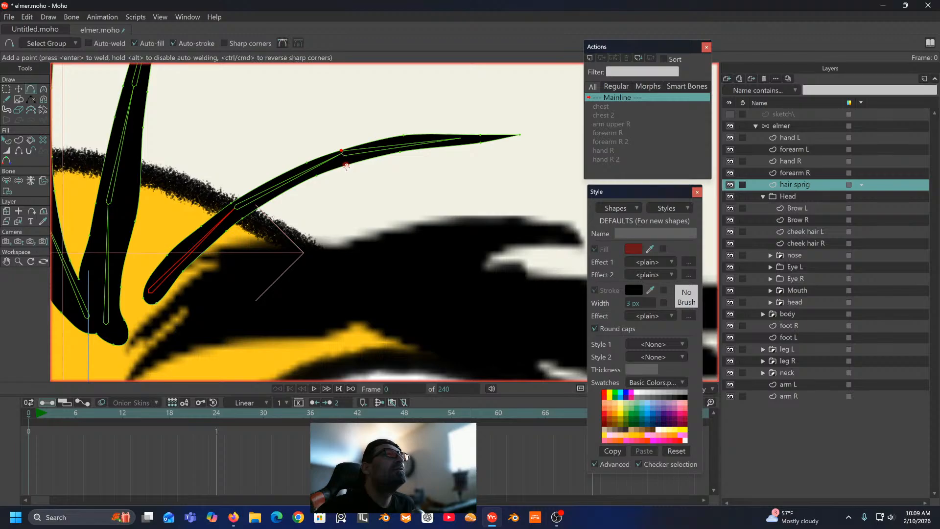
left_click(385, 139)
key("ctrl+z")
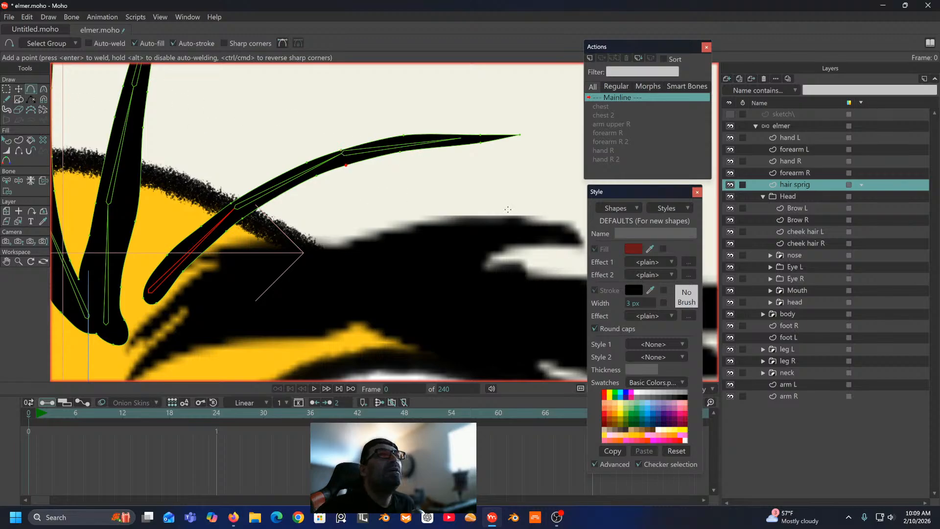
Step: On the elmer bone layer, add a short child bone from the low curved right strand's last bone to the strand's tip
left_click(783, 126)
left_click(424, 145)
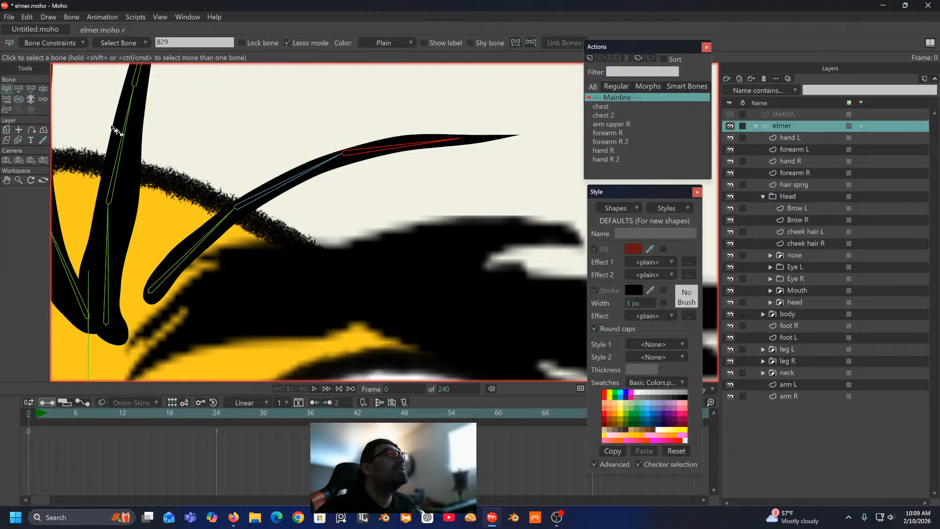
left_click(20, 89)
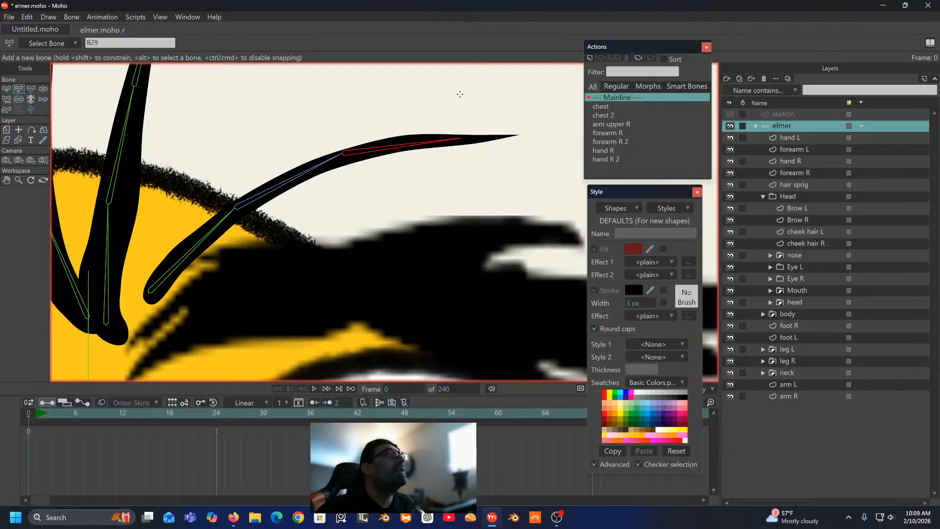
left_click_drag(461, 138, 515, 137)
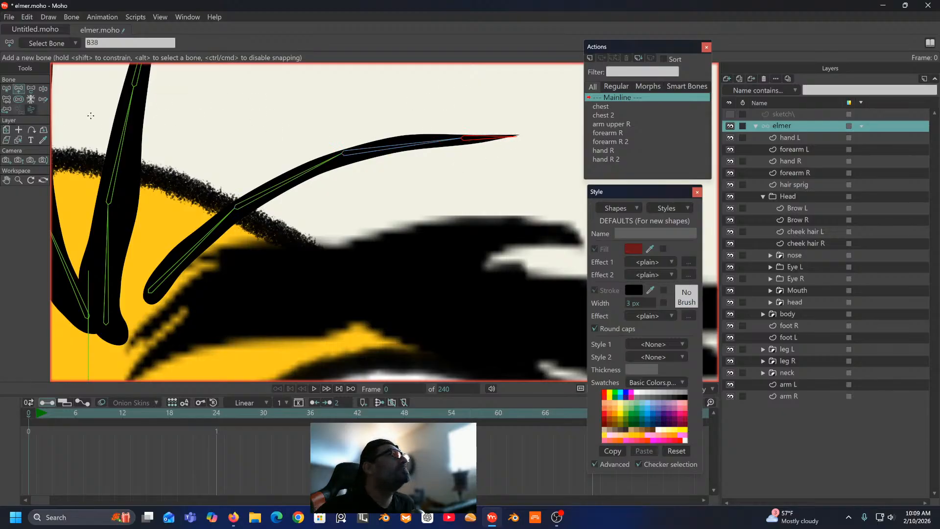
Step: On the hair sprig layer, select the low curved strand's base bone and bind the points along it to that bone
left_click(800, 186)
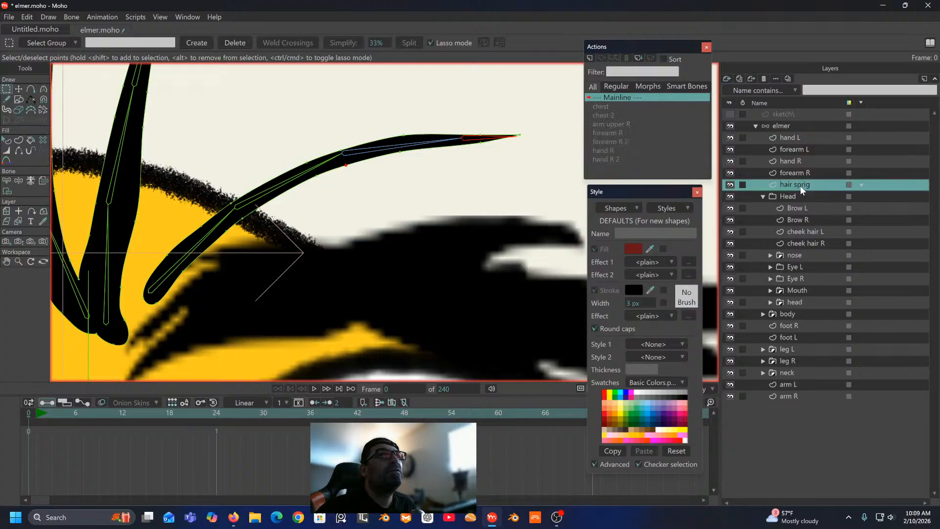
left_click(7, 180)
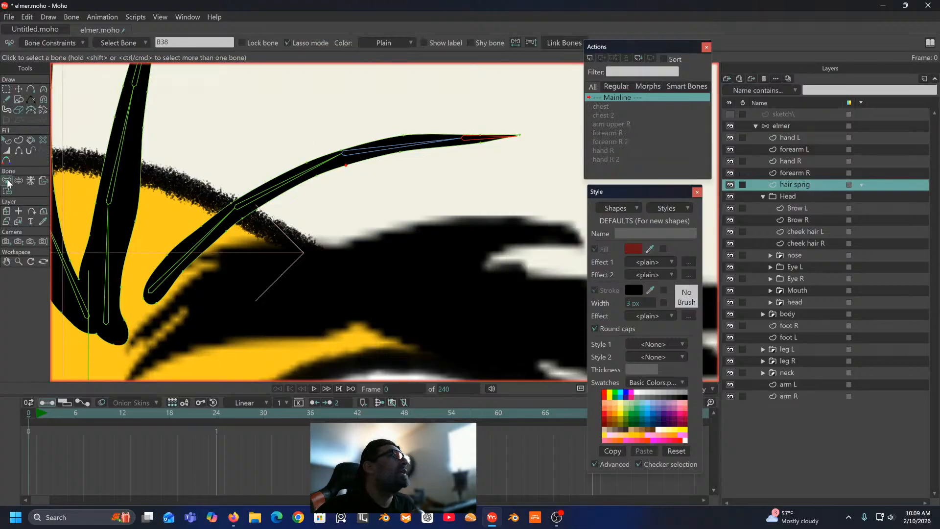
left_click(185, 259)
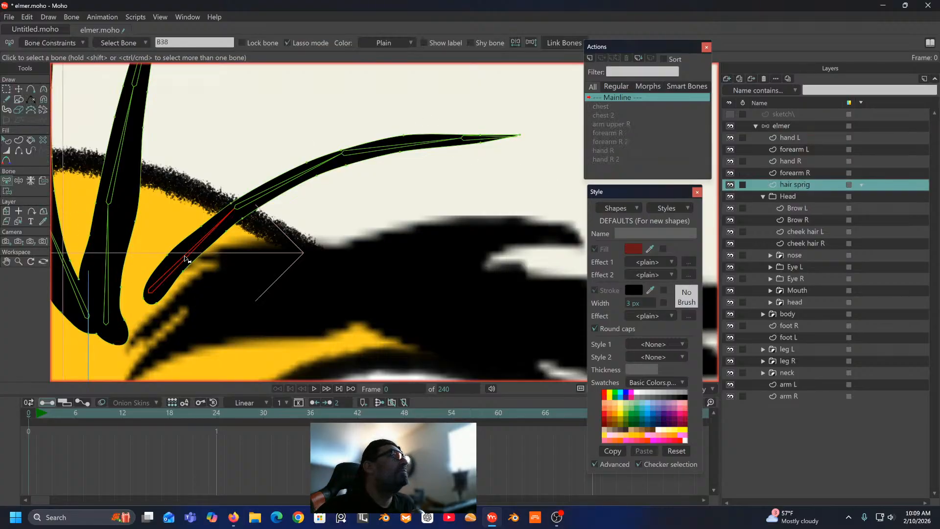
left_click(6, 191)
mouse_move(147, 226)
left_mouse_down()
mouse_move(159, 266)
mouse_move(183, 290)
mouse_move(237, 247)
mouse_move(247, 208)
mouse_move(230, 195)
mouse_move(163, 235)
left_mouse_up()
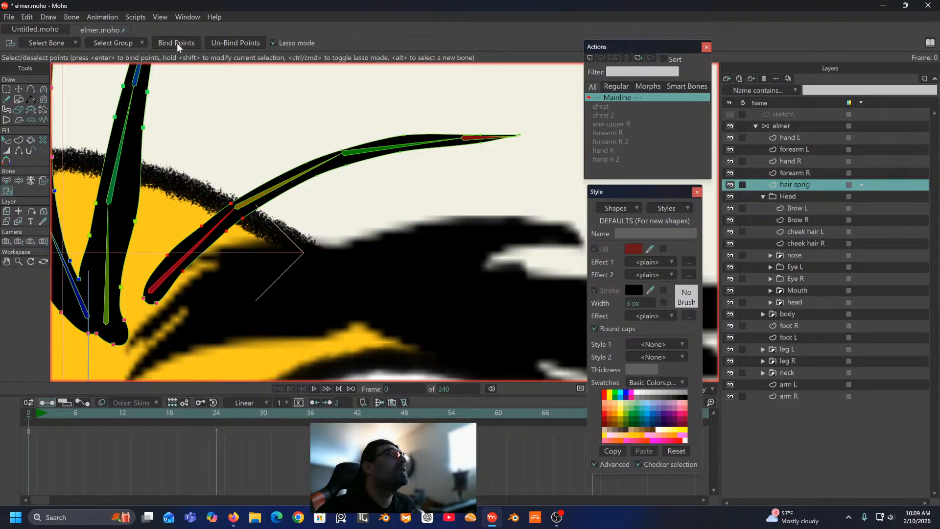
left_click(178, 42)
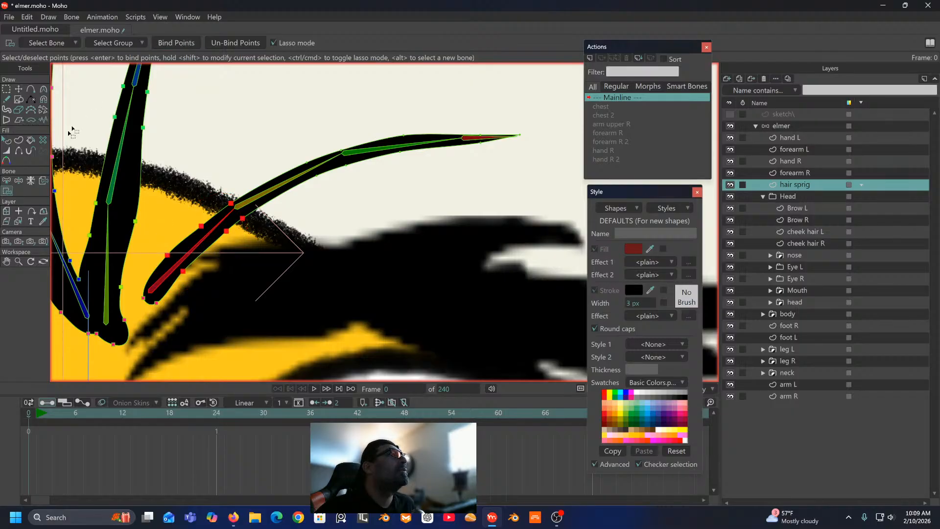
Step: Select the low curved right strand's second bone and bind the four outline points along it to that bone
left_click(9, 181)
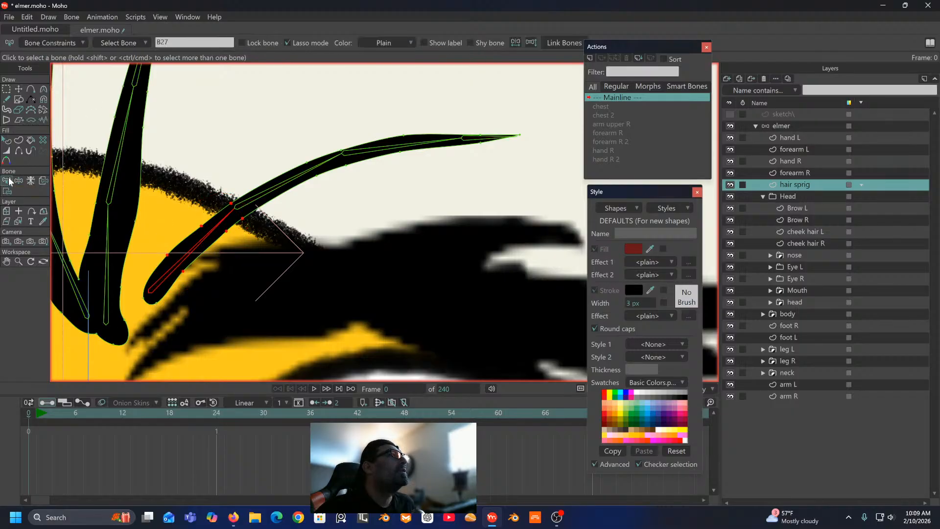
left_click(276, 187)
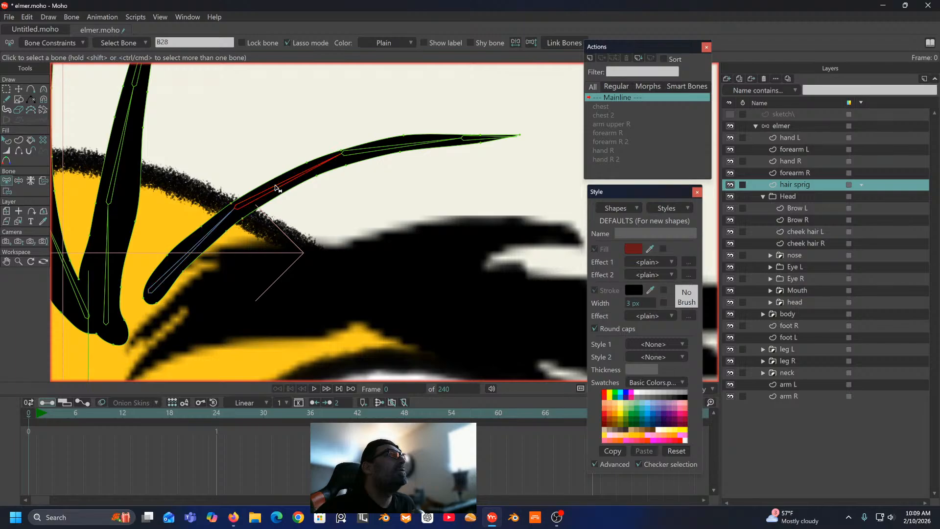
left_click(8, 192)
mouse_move(277, 149)
left_mouse_down()
mouse_move(272, 182)
mouse_move(316, 200)
mouse_move(334, 190)
mouse_move(346, 145)
mouse_move(272, 165)
mouse_move(307, 155)
mouse_move(320, 207)
mouse_move(374, 152)
mouse_move(325, 131)
mouse_move(294, 167)
left_mouse_up()
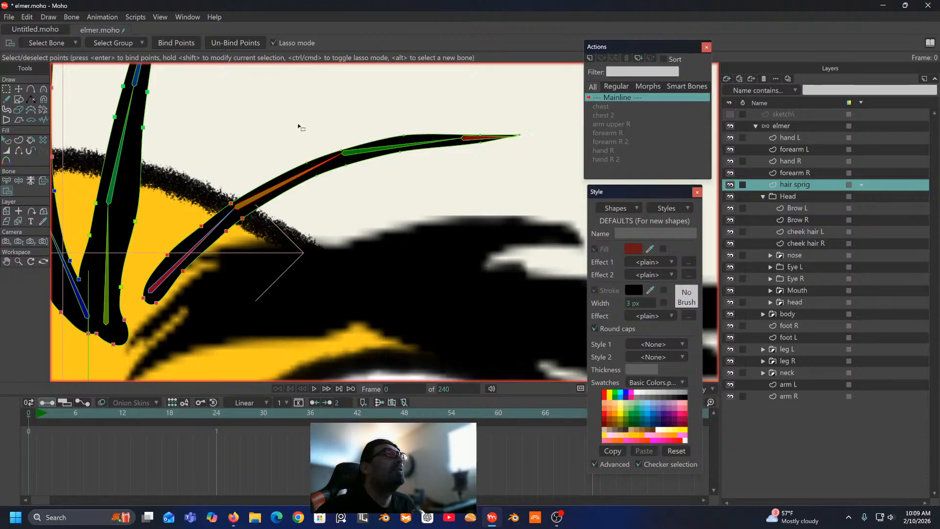
mouse_move(297, 125)
left_mouse_down()
mouse_move(287, 157)
mouse_move(333, 186)
mouse_move(363, 173)
mouse_move(330, 150)
mouse_move(290, 149)
left_mouse_up()
mouse_move(343, 139)
left_mouse_down()
mouse_move(291, 168)
mouse_move(326, 185)
mouse_move(355, 171)
mouse_move(353, 144)
mouse_move(326, 137)
mouse_move(342, 145)
mouse_move(298, 164)
mouse_move(327, 198)
mouse_move(361, 168)
mouse_move(333, 142)
mouse_move(350, 147)
mouse_move(356, 191)
mouse_move(302, 179)
mouse_move(304, 144)
mouse_move(343, 136)
mouse_move(355, 200)
mouse_move(298, 186)
mouse_move(296, 139)
mouse_move(322, 125)
mouse_move(294, 154)
mouse_move(320, 190)
mouse_move(347, 168)
mouse_move(342, 142)
mouse_move(290, 150)
mouse_move(303, 178)
mouse_move(349, 183)
mouse_move(355, 144)
mouse_move(296, 161)
left_mouse_up()
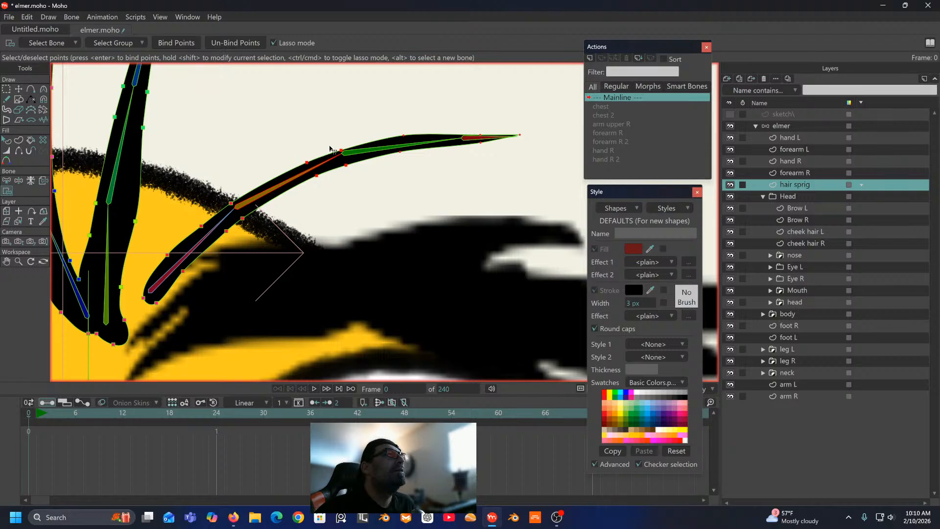
left_click(182, 44)
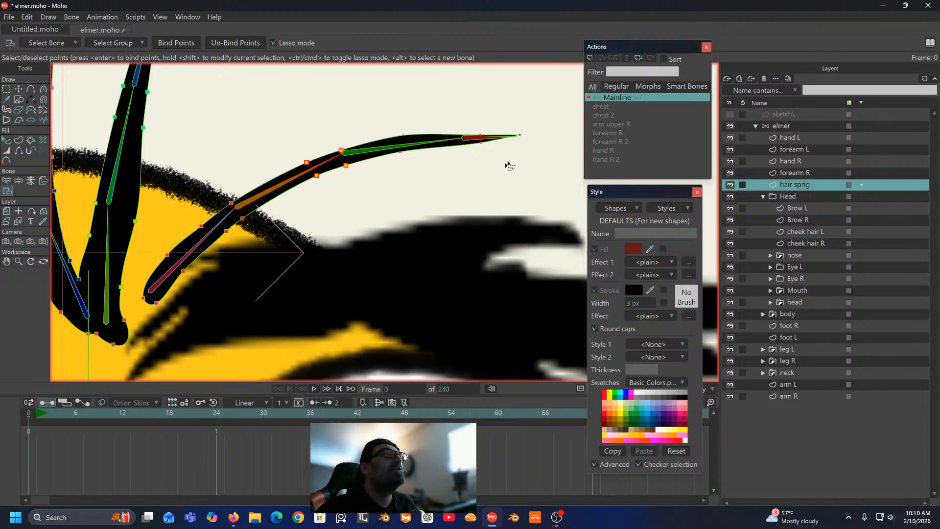
Step: Select the low curved strand's third bone and add an outline point on each edge of the strand just before the tip bone's joint
left_click(6, 181)
left_click(377, 149)
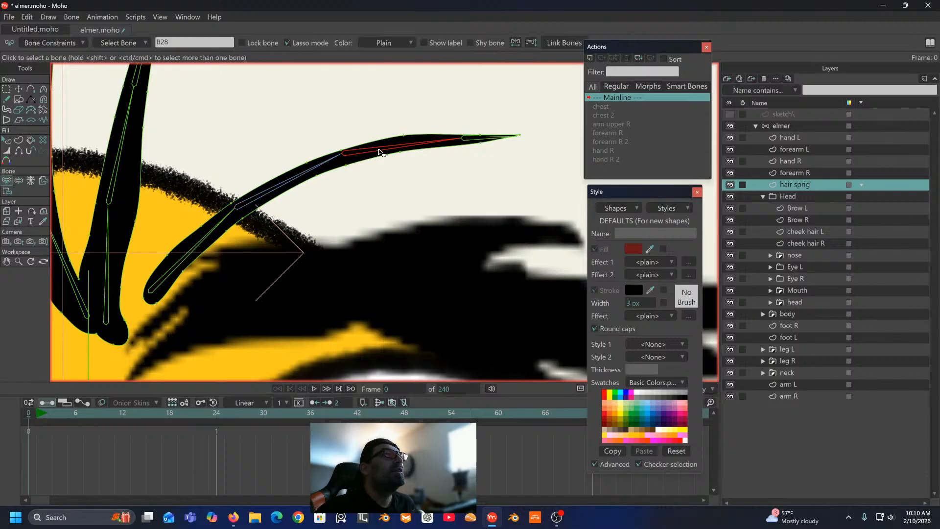
left_click(9, 193)
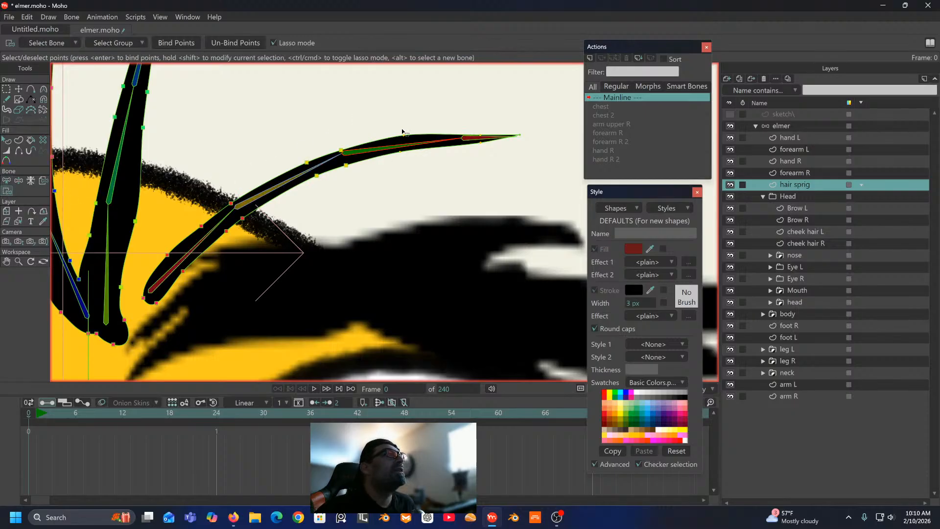
mouse_move(405, 115)
left_mouse_down()
mouse_move(394, 127)
mouse_move(452, 179)
mouse_move(445, 140)
left_mouse_up()
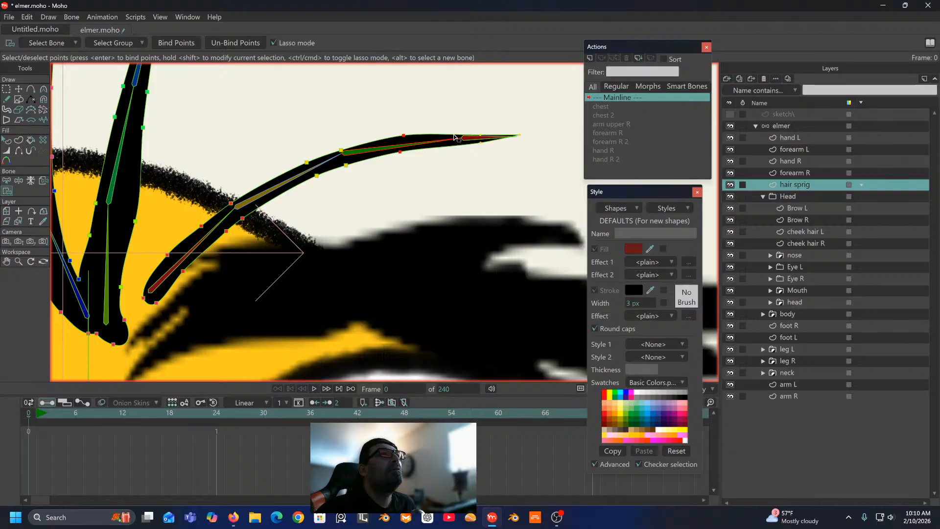
left_click(330, 112)
left_click(42, 90)
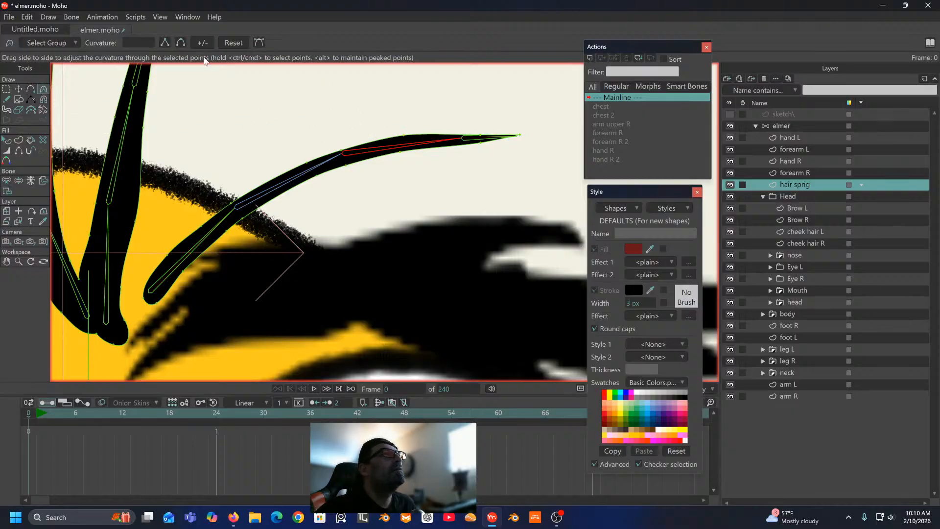
left_click(30, 90)
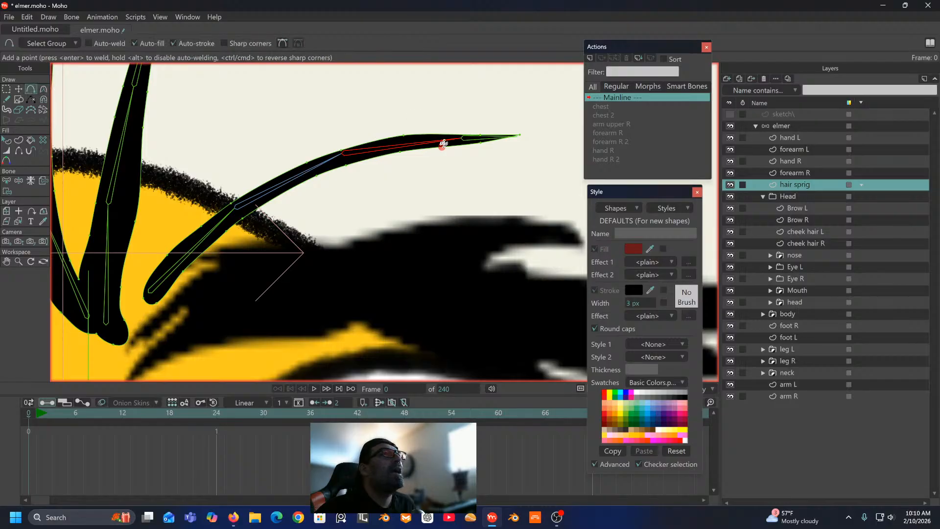
left_click_drag(455, 136, 458, 146)
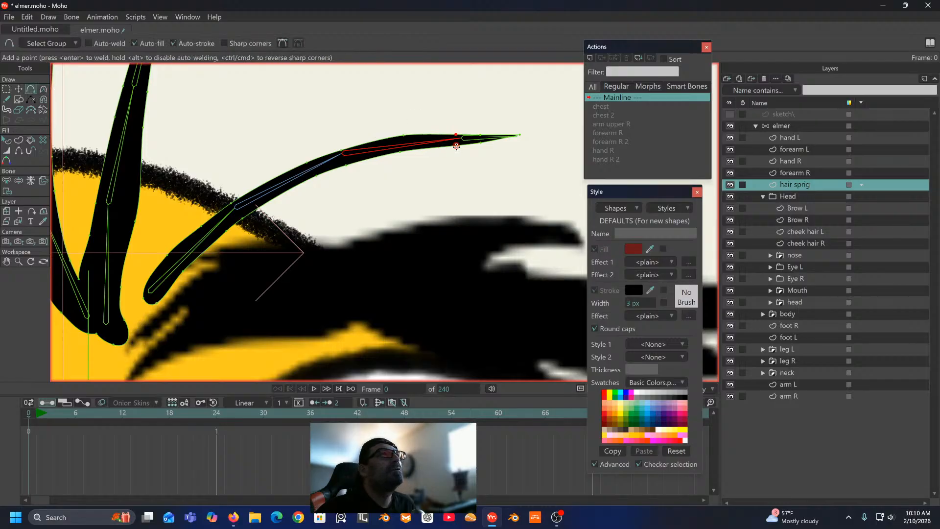
Step: Bind the outline points along the low curved strand's third bone, including the two new ones, to that bone
left_click(7, 180)
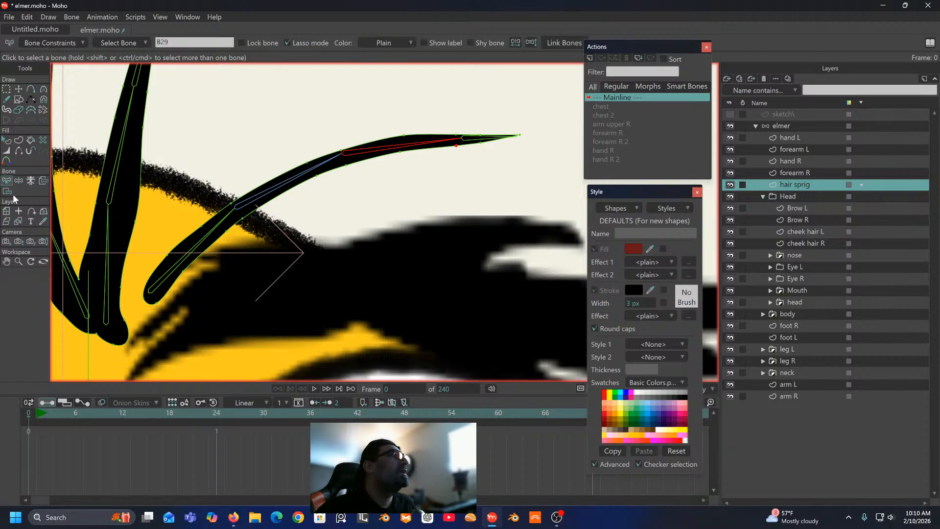
left_click(7, 192)
mouse_move(378, 125)
left_mouse_down()
mouse_move(385, 169)
mouse_move(437, 172)
mouse_move(468, 140)
mouse_move(455, 127)
mouse_move(381, 152)
left_mouse_up()
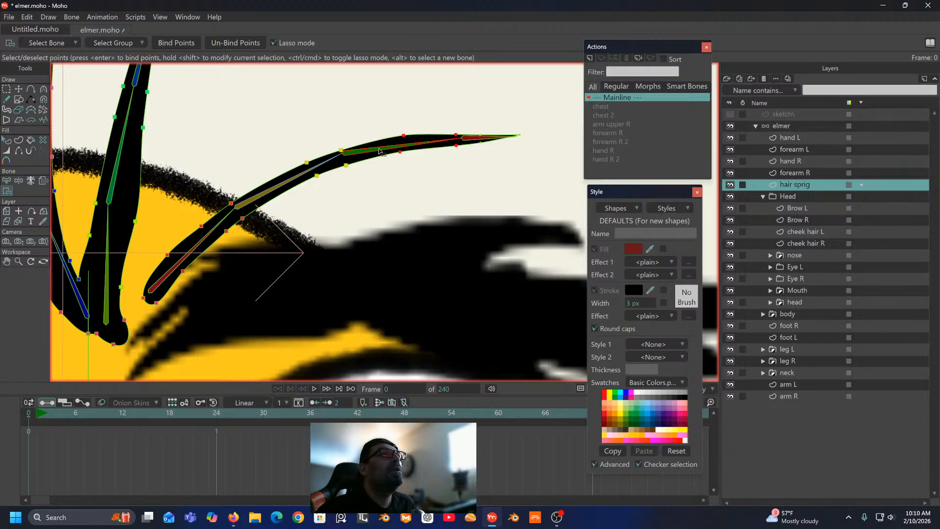
left_click(184, 44)
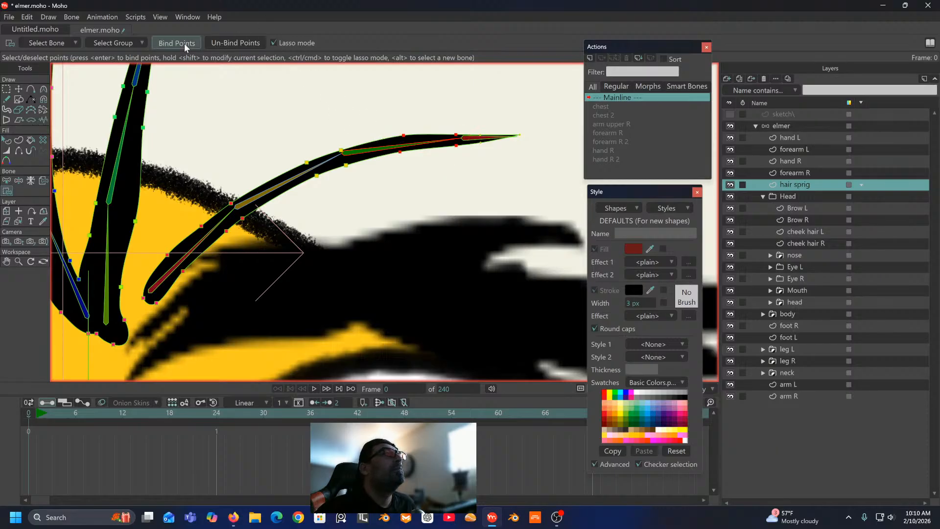
Step: Select the low curved strand's tip bone and bind the remaining points up to the strand's tip to it
left_click(6, 181)
left_click(496, 140)
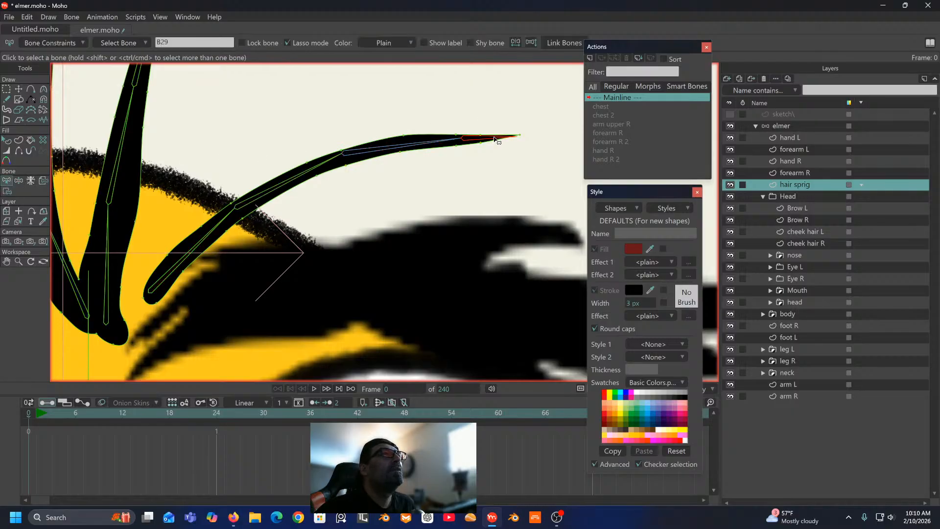
left_click(8, 194)
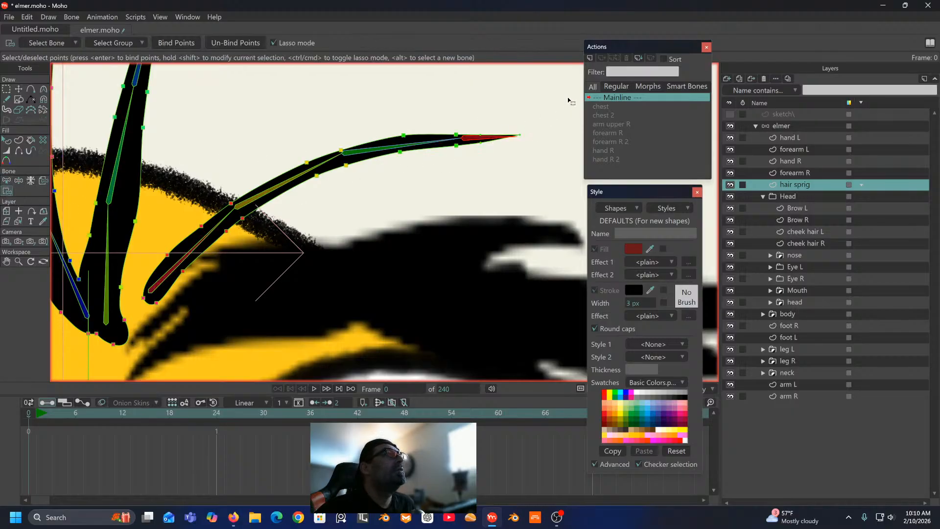
mouse_move(474, 116)
left_mouse_down()
mouse_move(478, 142)
mouse_move(507, 171)
mouse_move(526, 118)
mouse_move(463, 109)
mouse_move(480, 118)
left_mouse_up()
left_click(180, 43)
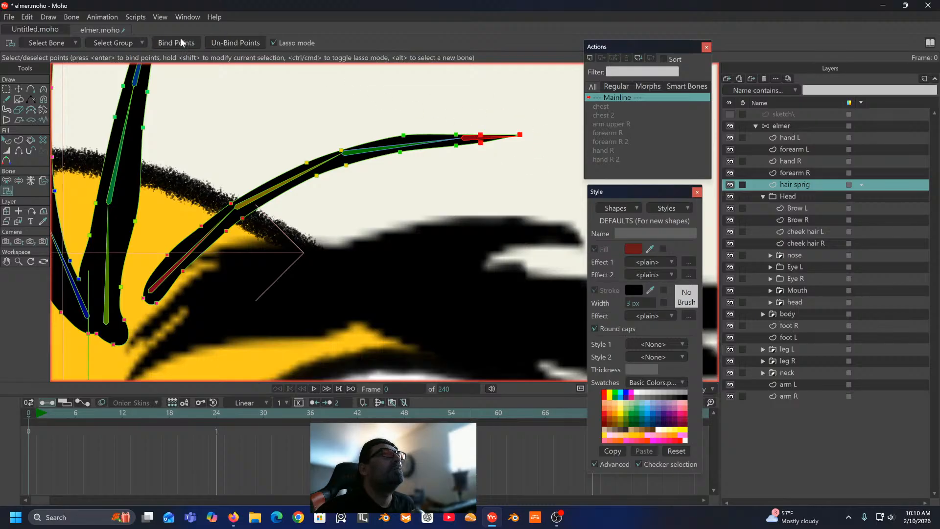
Step: On the elmer bone layer, select all hair strand bones, leaving out the head bone and each strand's base bone
scroll(319, 187, "down", 3)
left_click_drag(317, 196, 373, 207)
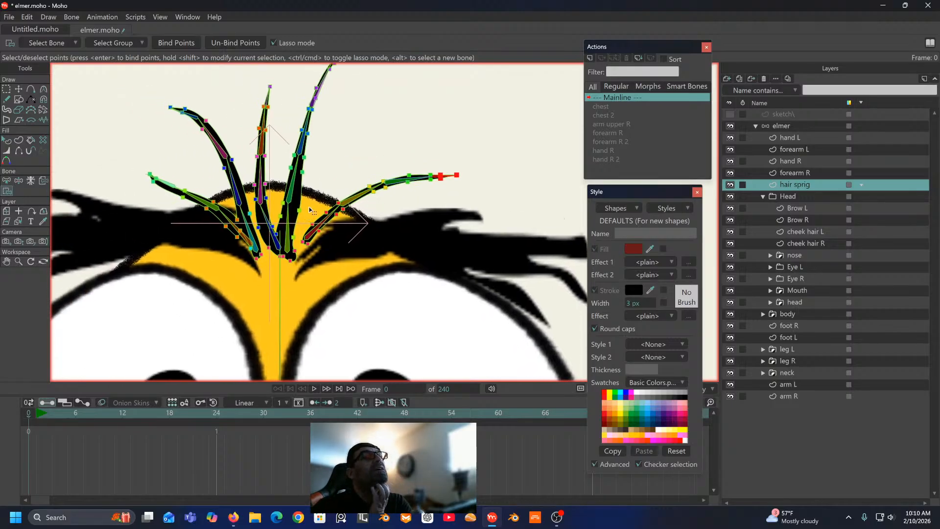
left_click_drag(328, 160, 351, 200)
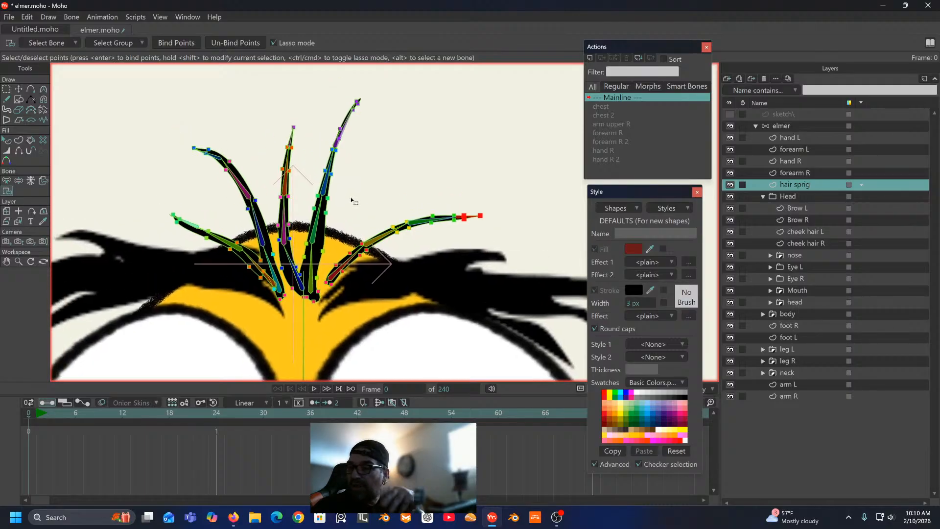
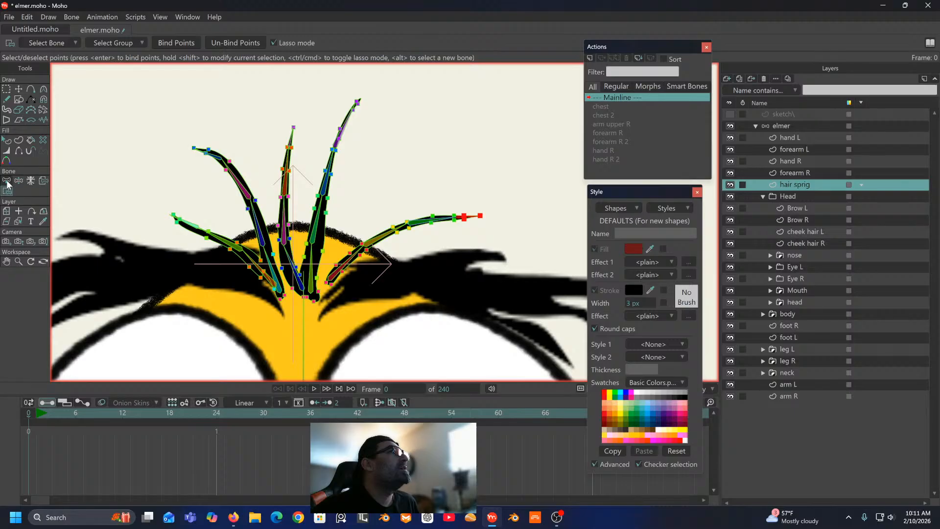
left_click(801, 128)
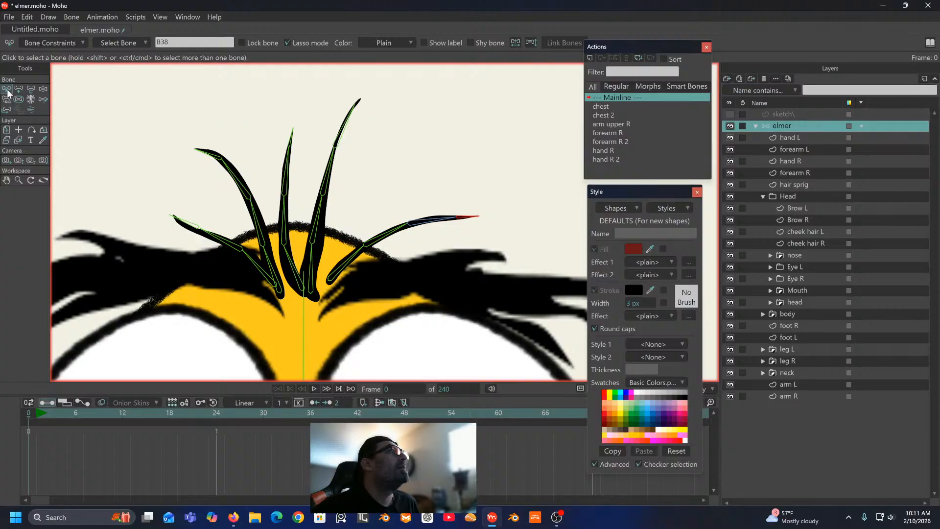
scroll(304, 139, "down", 2)
left_click_drag(305, 138, 297, 113)
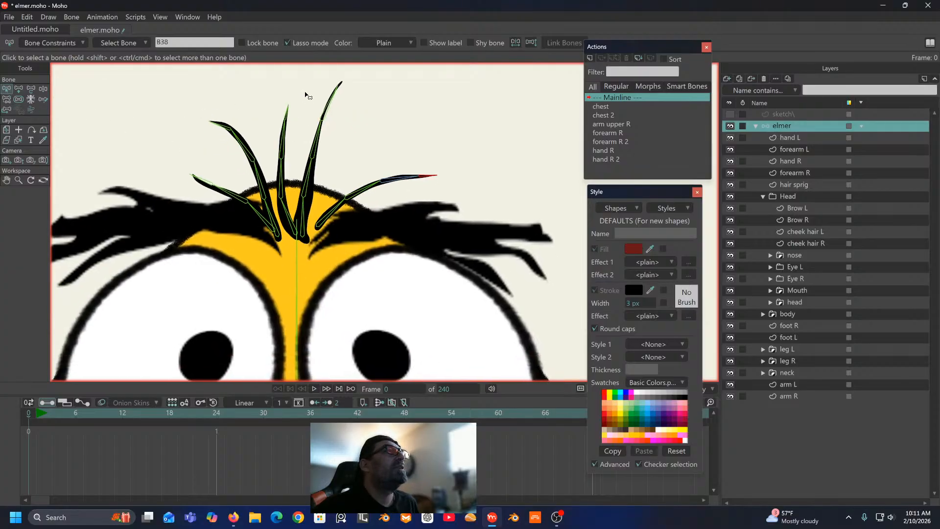
mouse_move(363, 68)
left_mouse_down()
mouse_move(207, 112)
mouse_move(176, 163)
mouse_move(181, 210)
mouse_move(205, 238)
mouse_move(241, 256)
mouse_move(367, 229)
mouse_move(473, 168)
mouse_move(441, 108)
mouse_move(369, 74)
mouse_move(347, 69)
mouse_move(342, 89)
left_mouse_up()
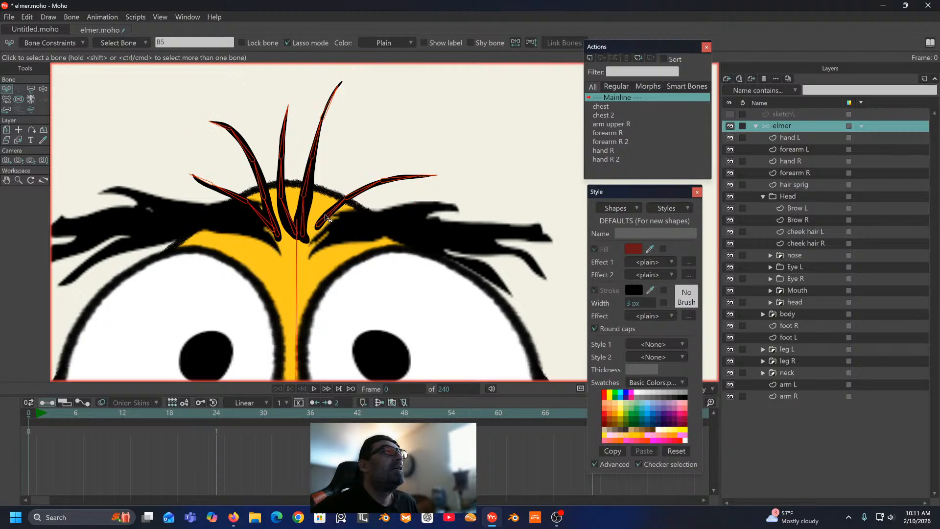
left_click(293, 288)
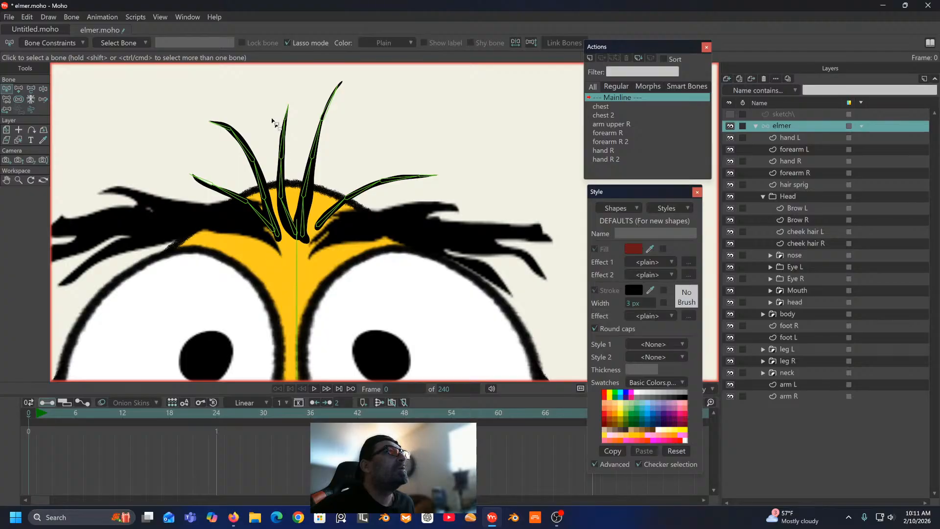
mouse_move(248, 77)
left_mouse_down()
mouse_move(171, 148)
mouse_move(223, 263)
mouse_move(259, 269)
left_mouse_up()
mouse_move(287, 236)
left_mouse_down()
mouse_move(399, 227)
mouse_move(473, 180)
mouse_move(426, 95)
mouse_move(323, 57)
mouse_move(240, 84)
left_mouse_up()
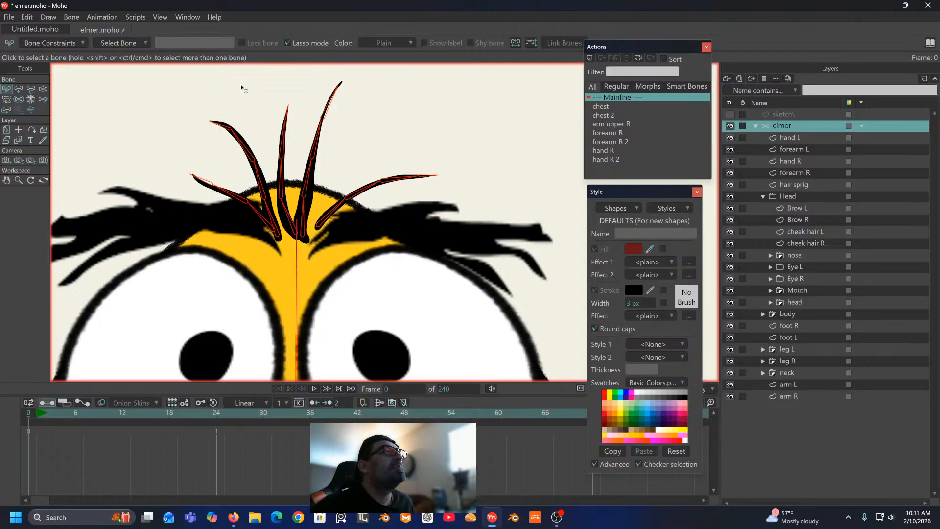
left_click(296, 307, "shift")
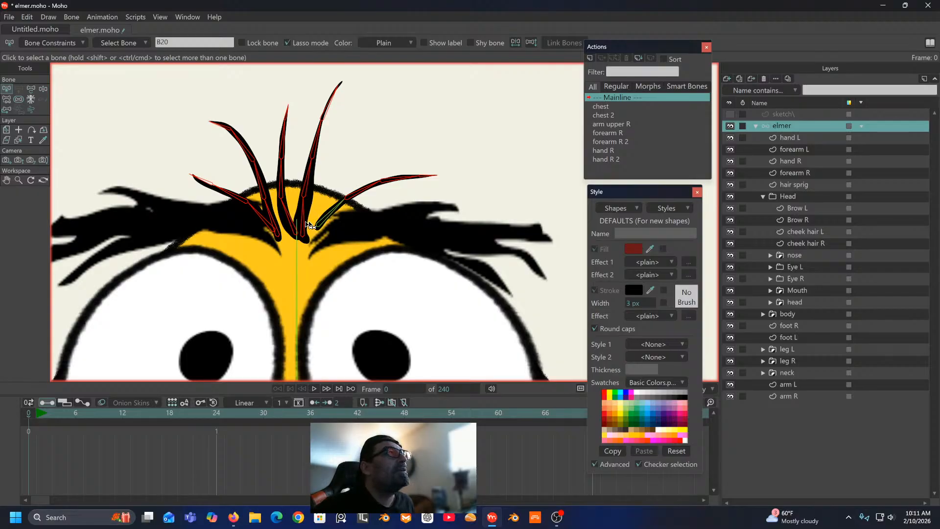
left_click(274, 223)
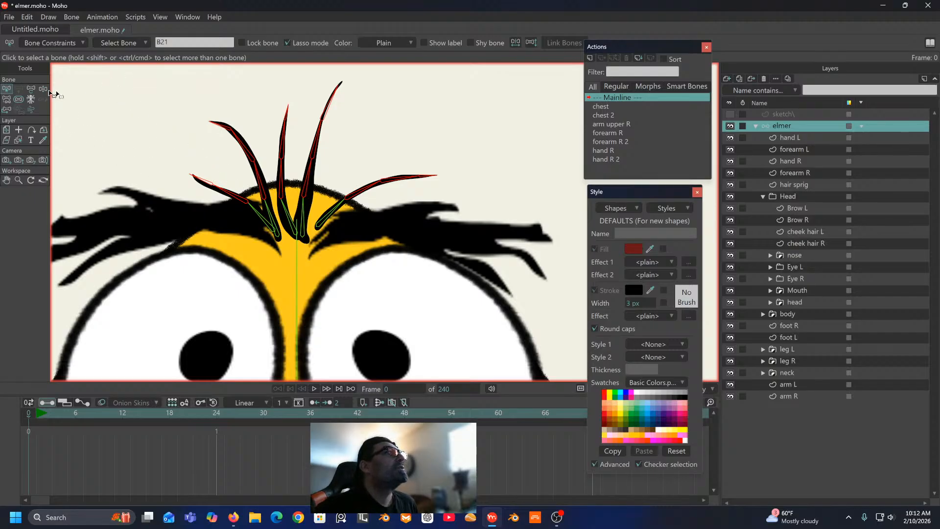
Step: Enable angle bone dynamics for the selected hair bones with torque 1, spring 1 and weight 1
left_click(61, 43)
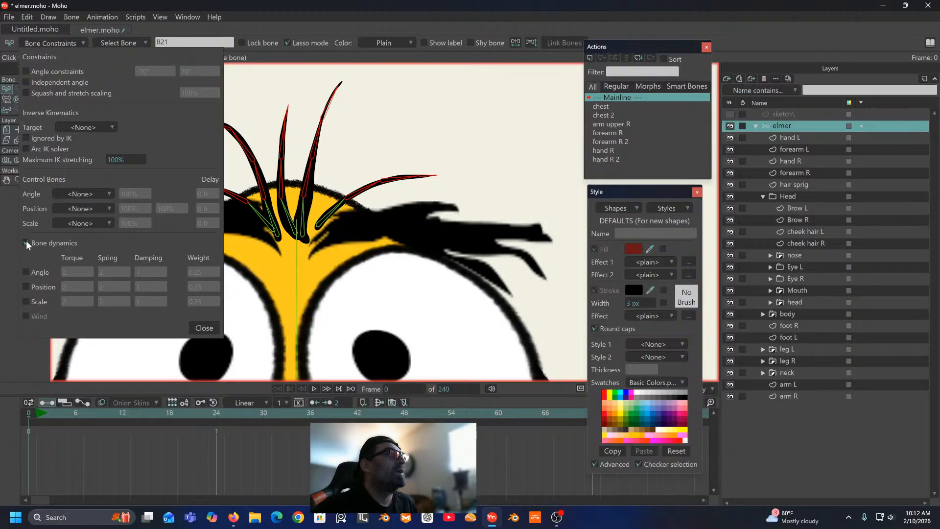
left_click(26, 272)
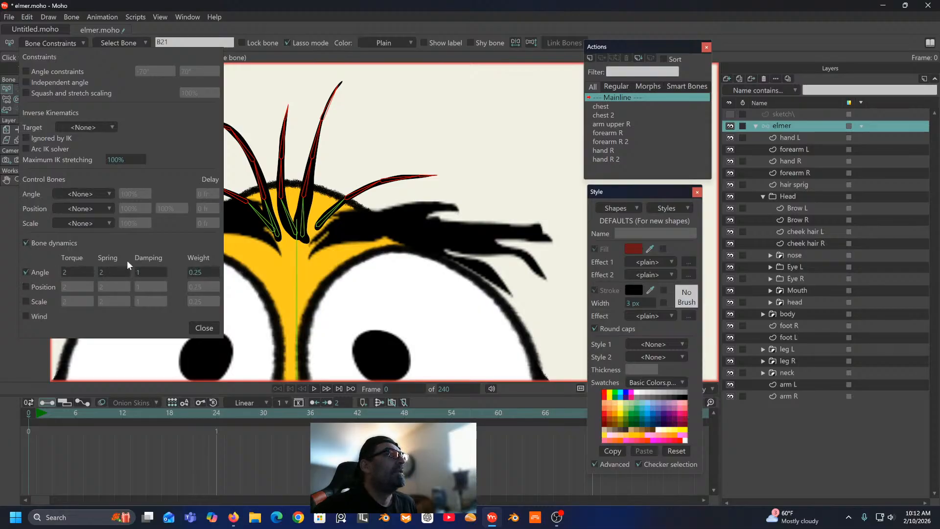
double_click(67, 273)
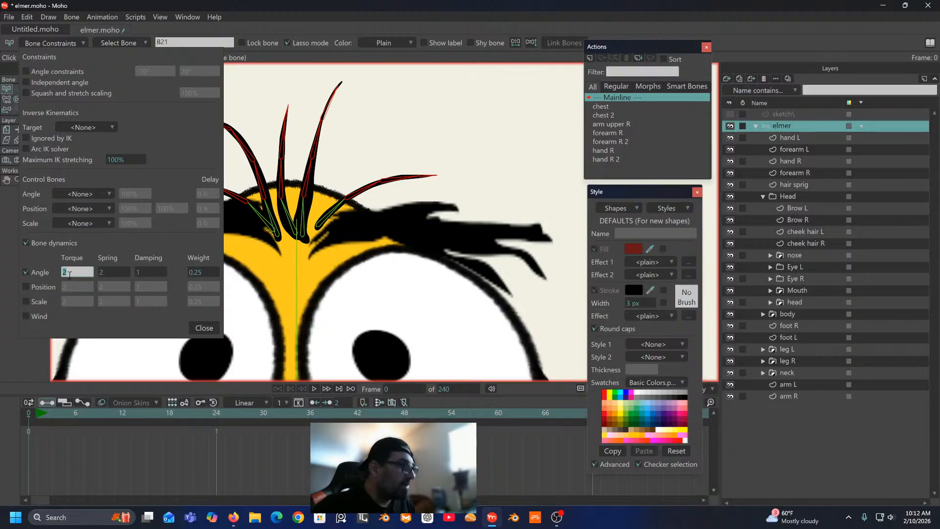
type("1")
key("Tab")
type("1")
key("Tab")
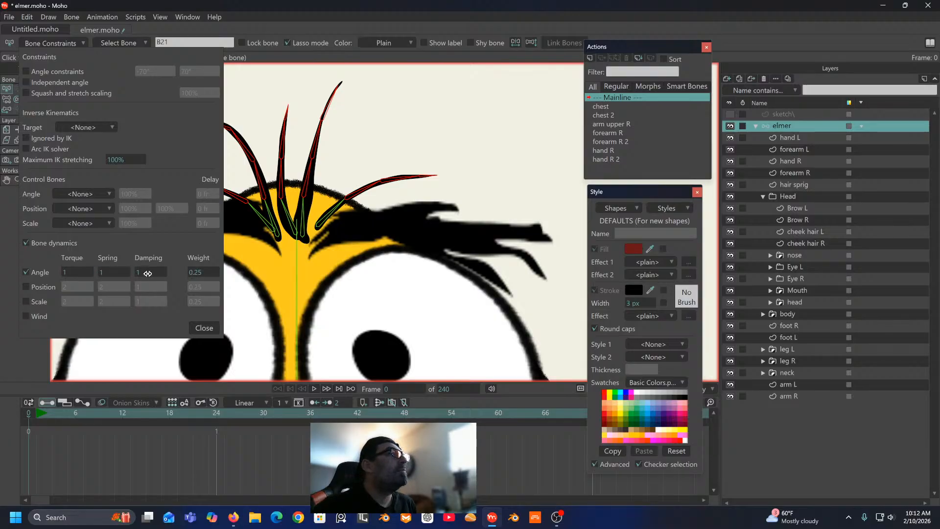
key("Tab")
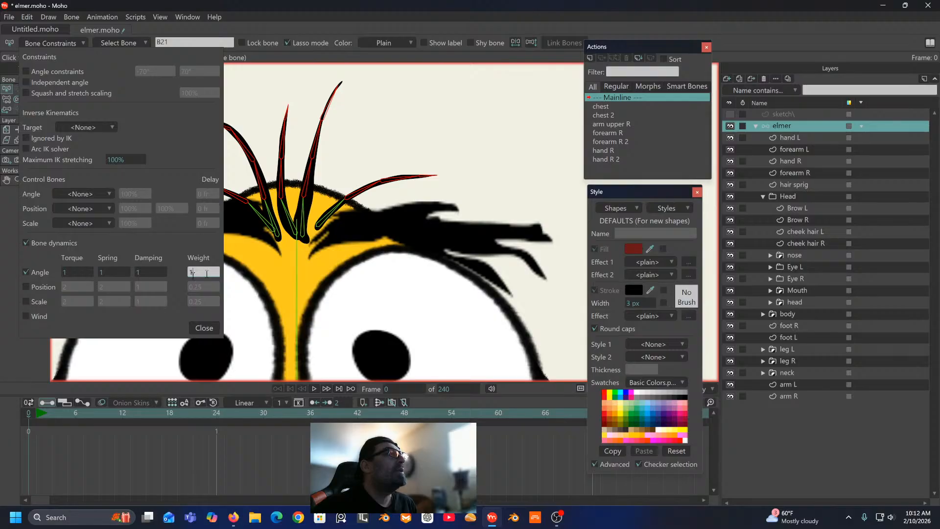
type("1")
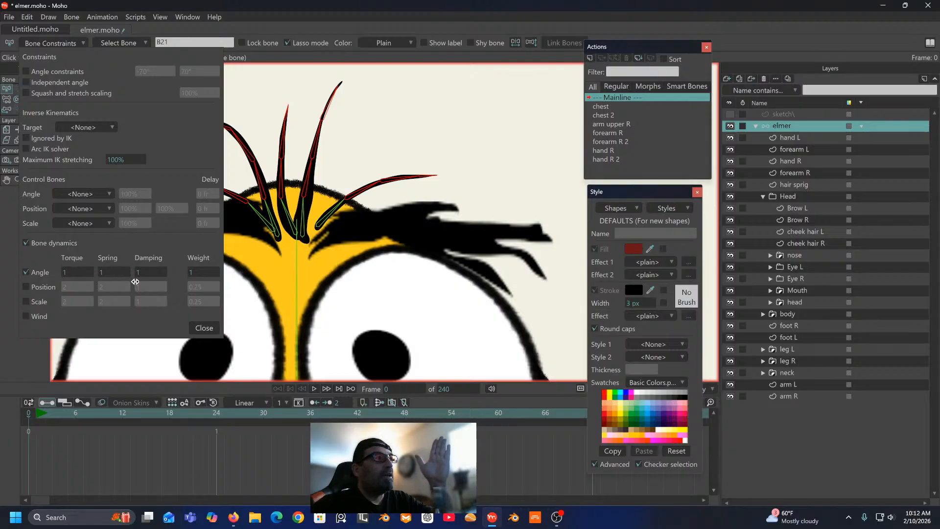
left_click(210, 329)
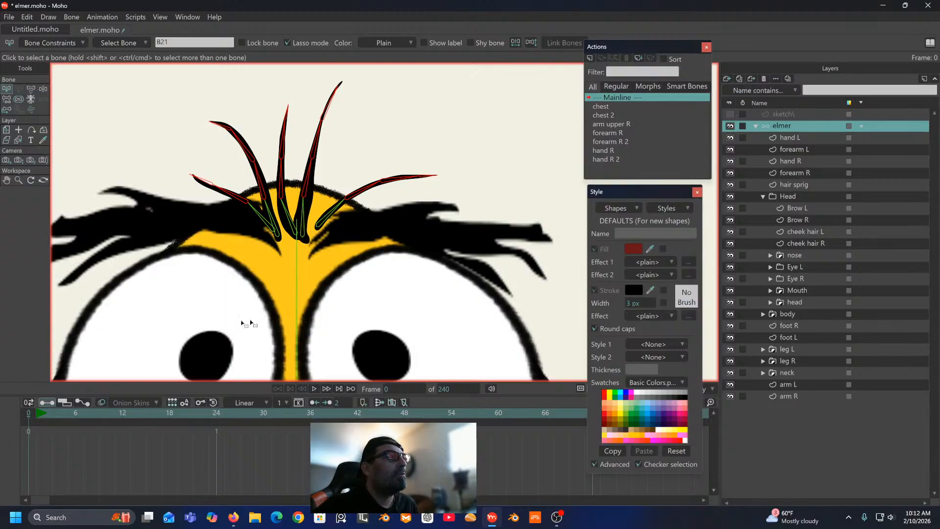
scroll(322, 236, "down", 3)
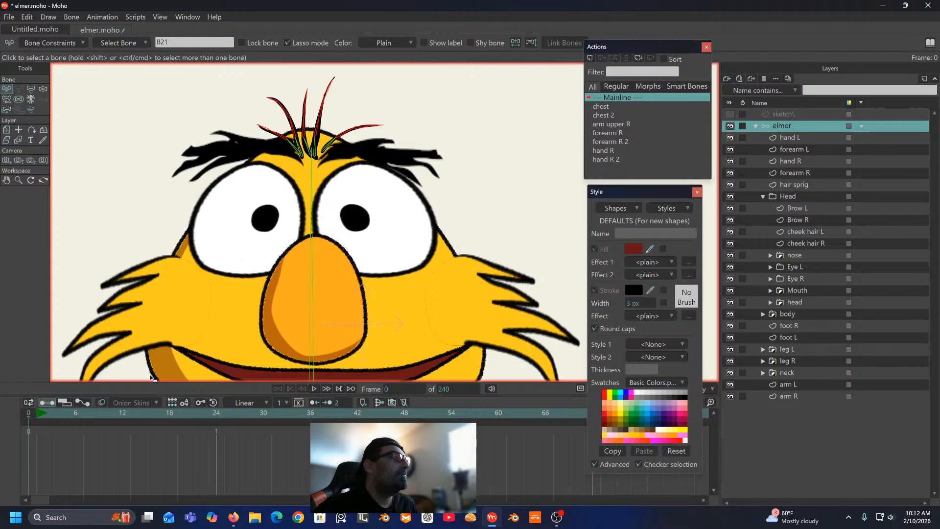
Step: Select the head bone, key its upright pose at frame 1 and tilt the head to the right at frame 13
left_click(36, 412)
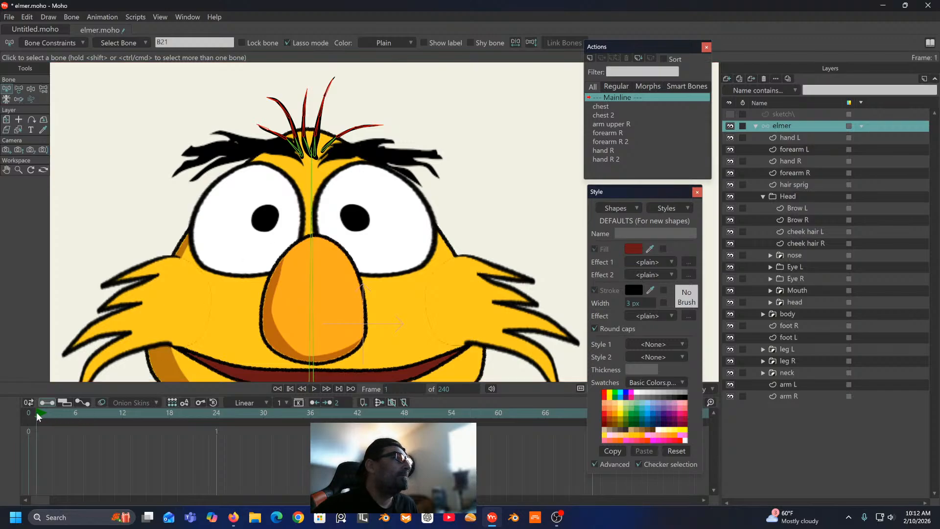
left_click(312, 233)
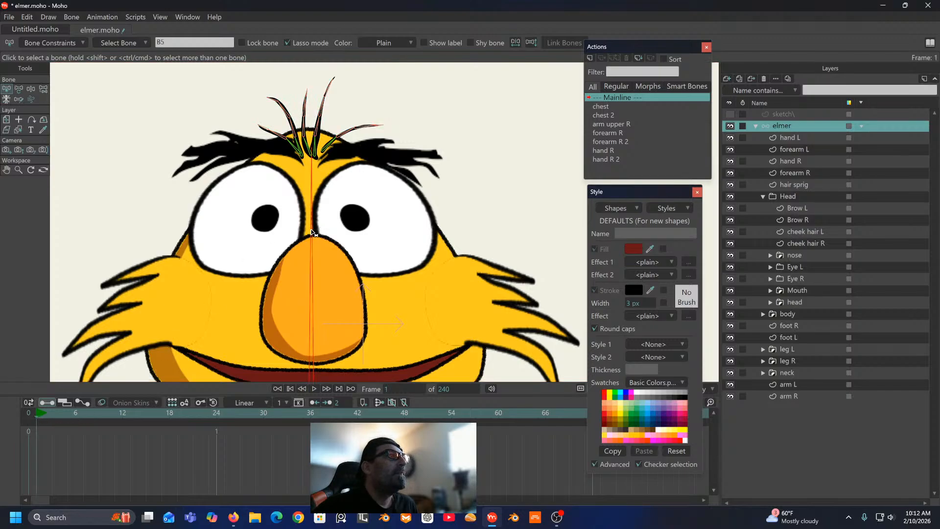
left_click(31, 89)
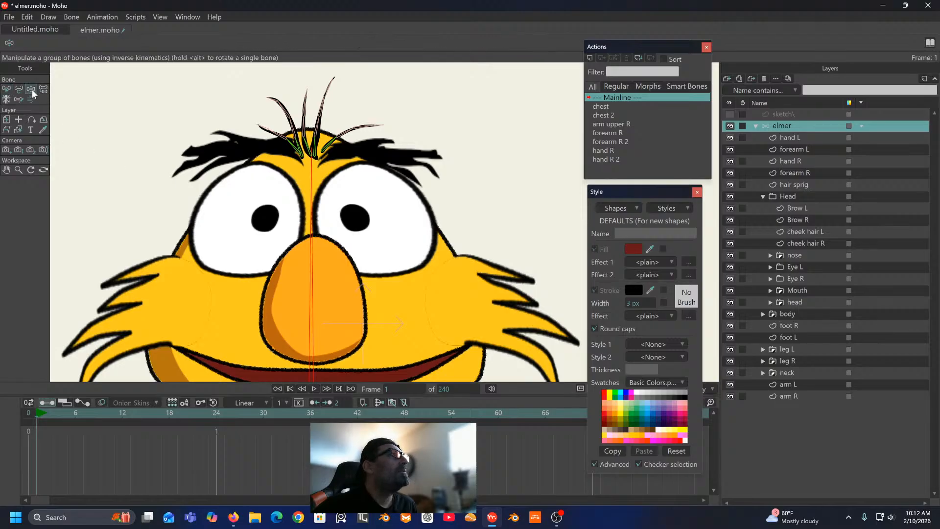
left_click(313, 256)
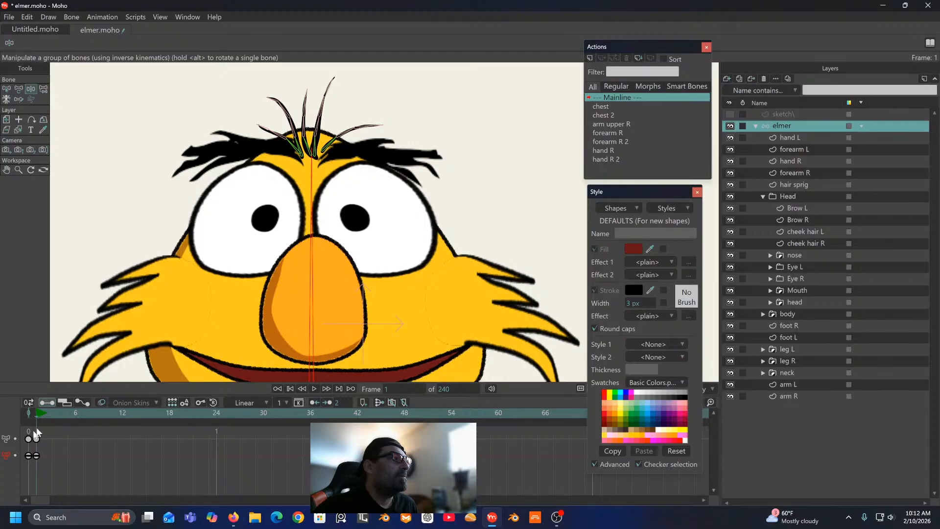
left_click_drag(37, 416, 131, 420)
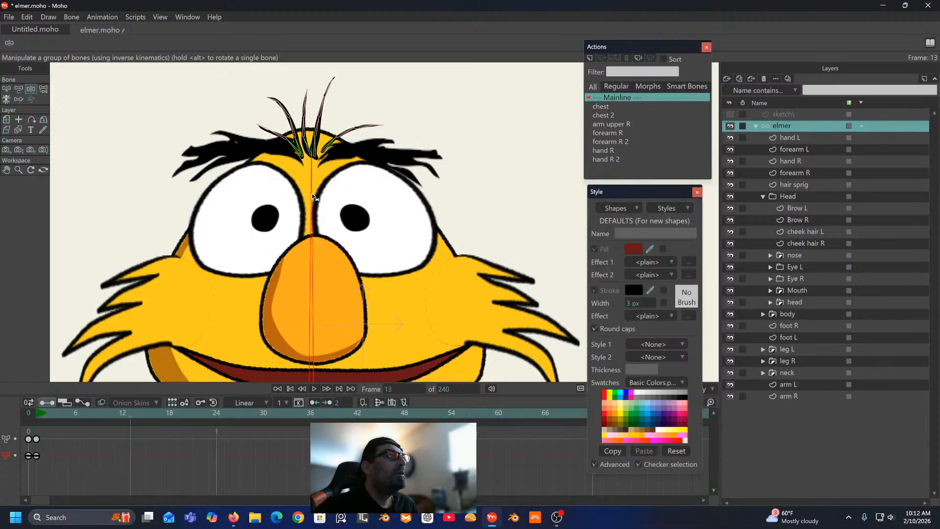
left_click_drag(312, 197, 389, 206)
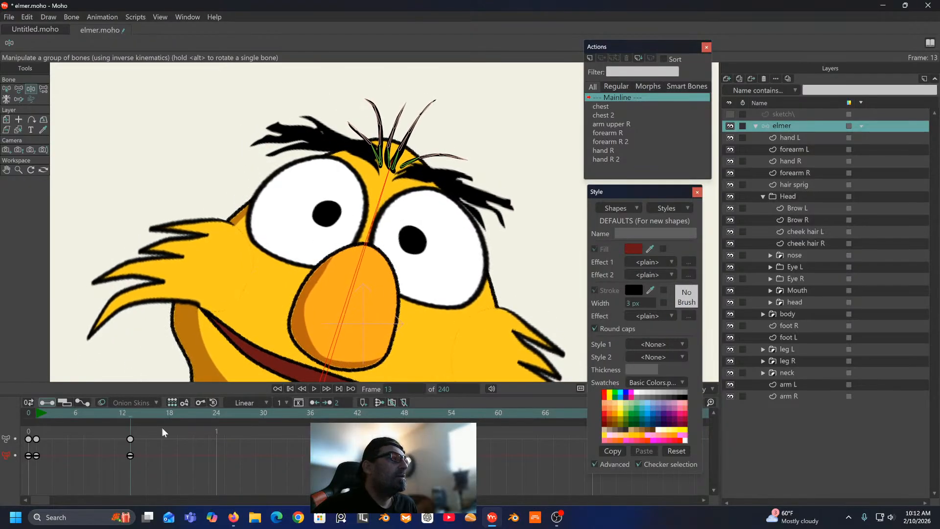
Step: Tilt the head bone to the left at frame 24 and bring it back upright at frame 37
left_click(213, 413)
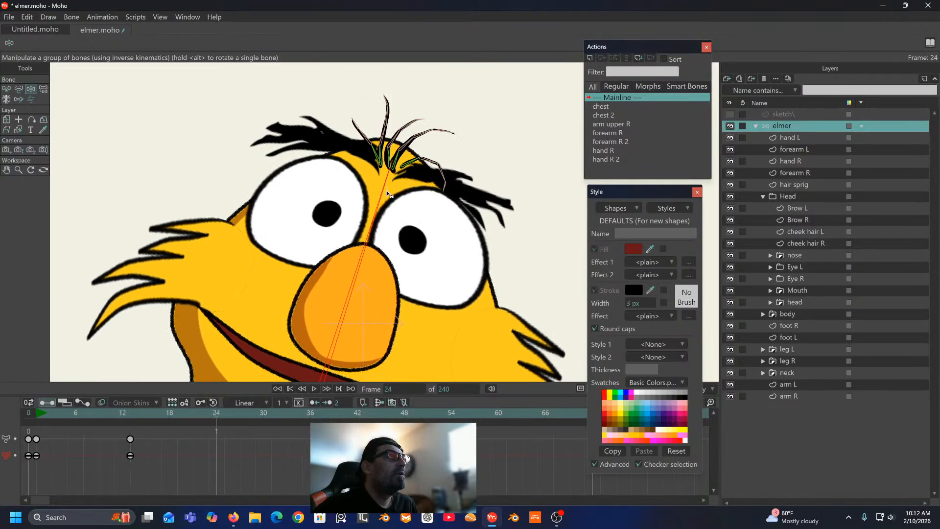
left_click_drag(387, 193, 171, 155)
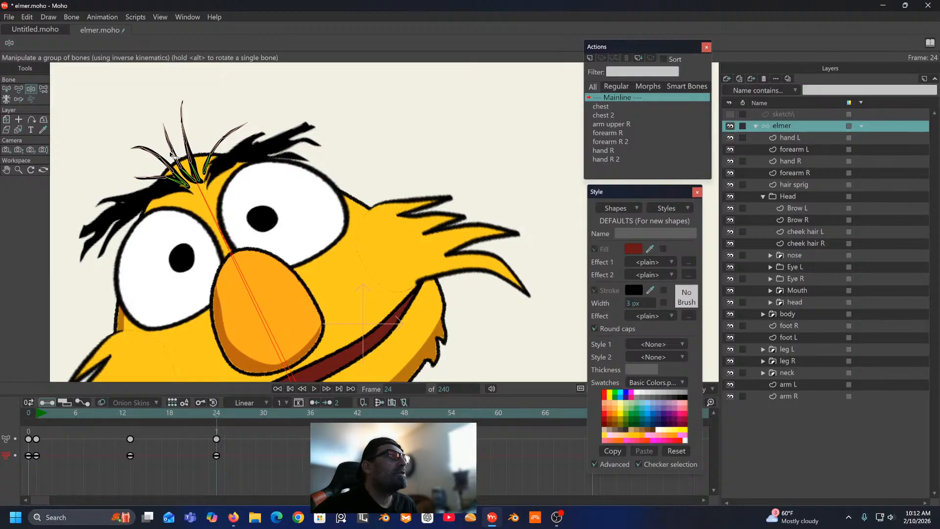
left_click(318, 413)
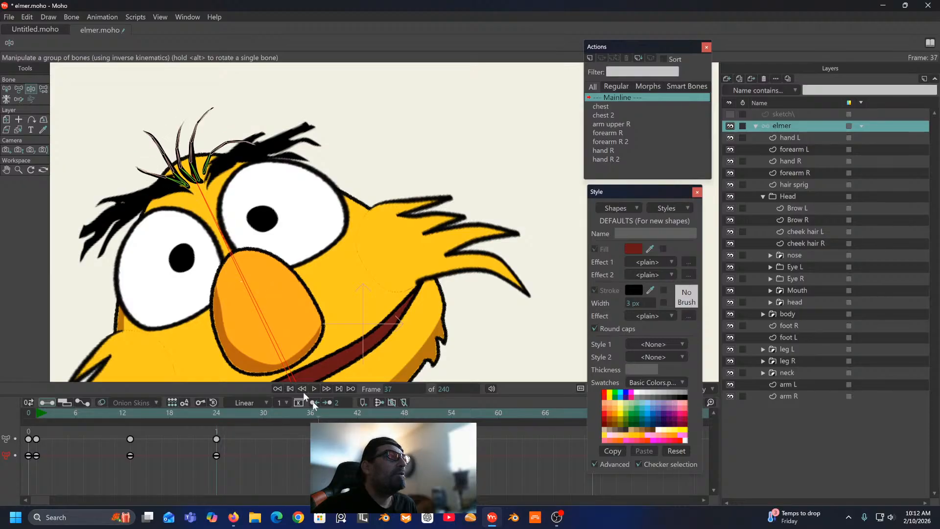
left_click_drag(227, 241, 334, 199)
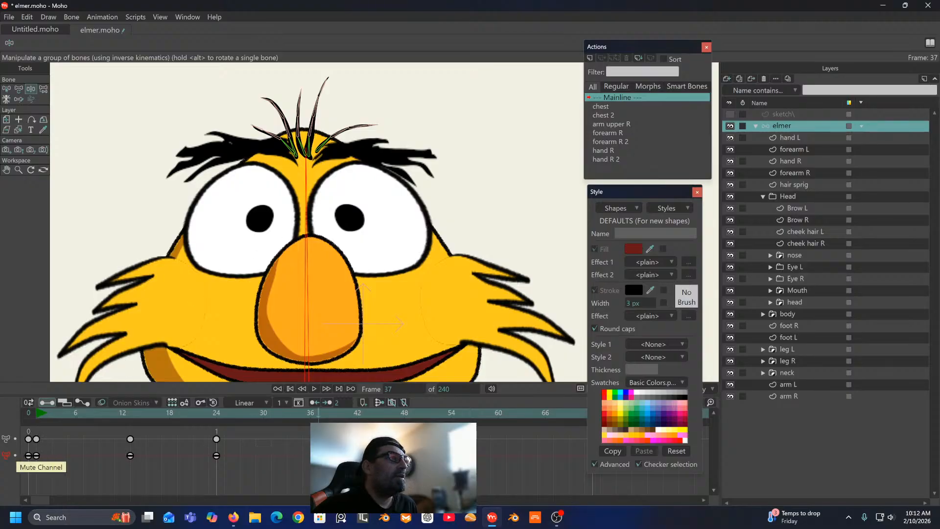
Step: Select all the head bone's rotation keyframes and change their interpolation to smooth
left_click_drag(318, 452, 3, 474)
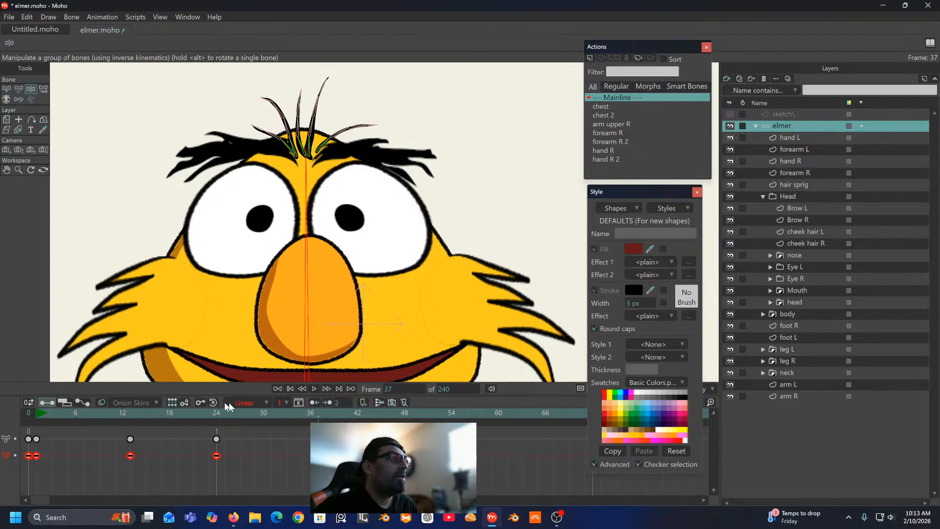
left_click(245, 403)
left_click(258, 376)
left_click(187, 481)
Step: Play the head animation from frame 1 to check how the hair strands swing, and return to frame 1
left_click(37, 413)
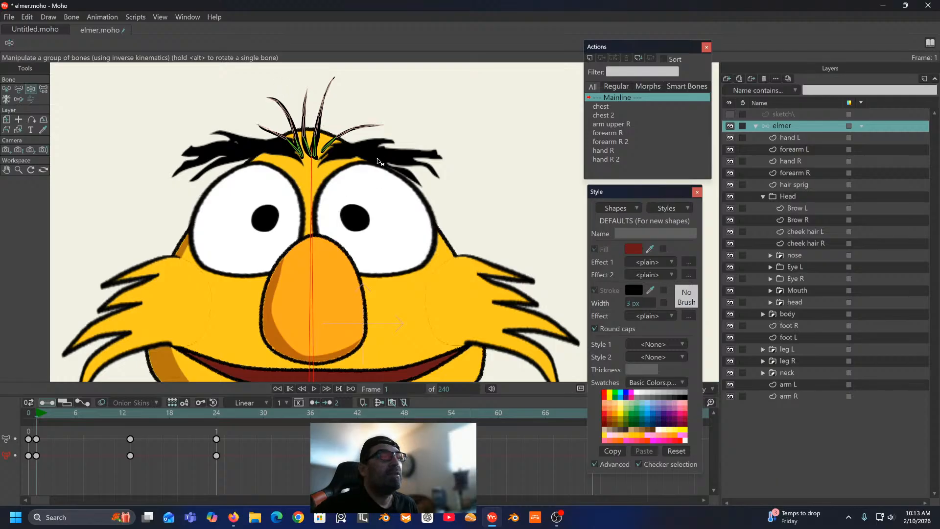
key("space")
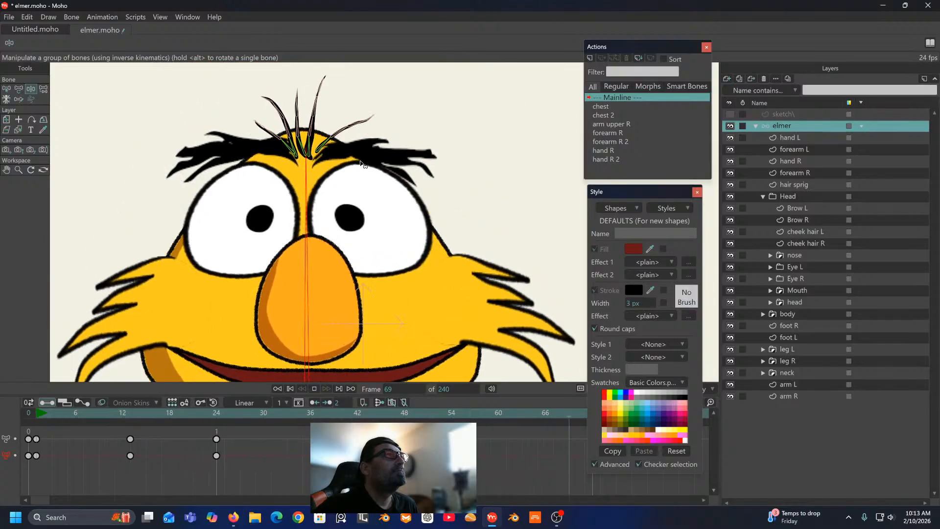
key("space")
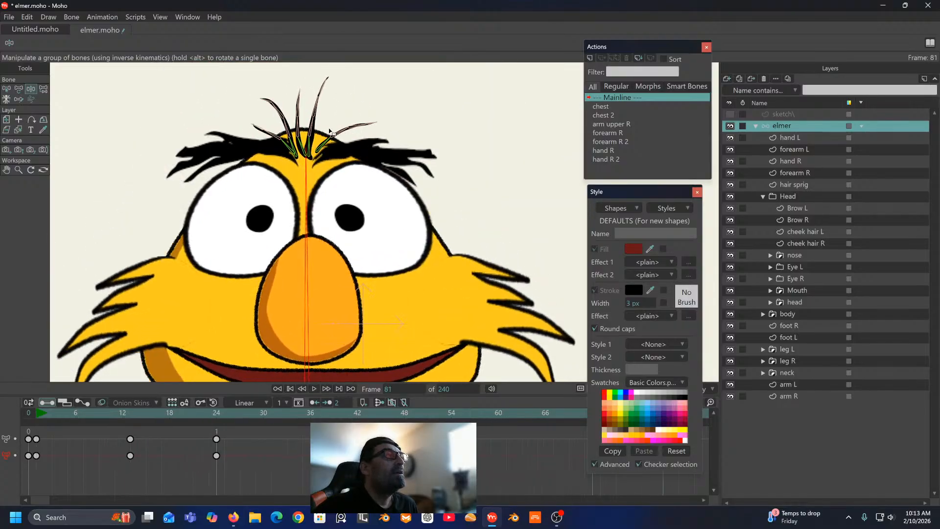
left_click(39, 415)
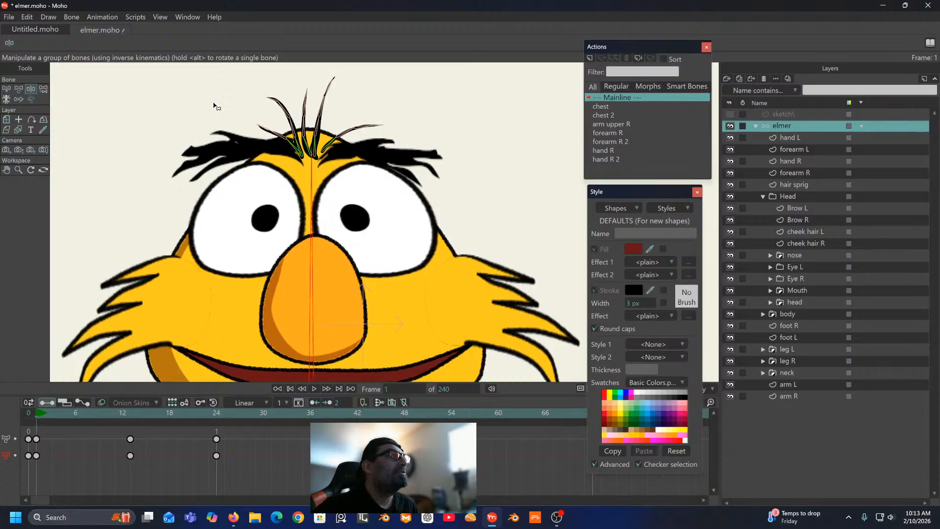
Step: Play the animation with the body and legs in view to check those parts for unwanted deformation
key("space")
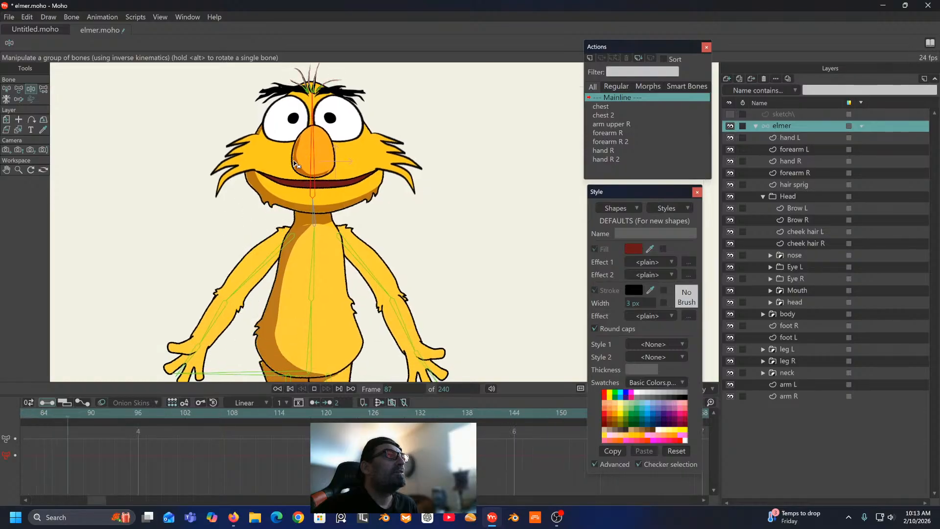
key("space")
left_click_drag(288, 243, 301, 95)
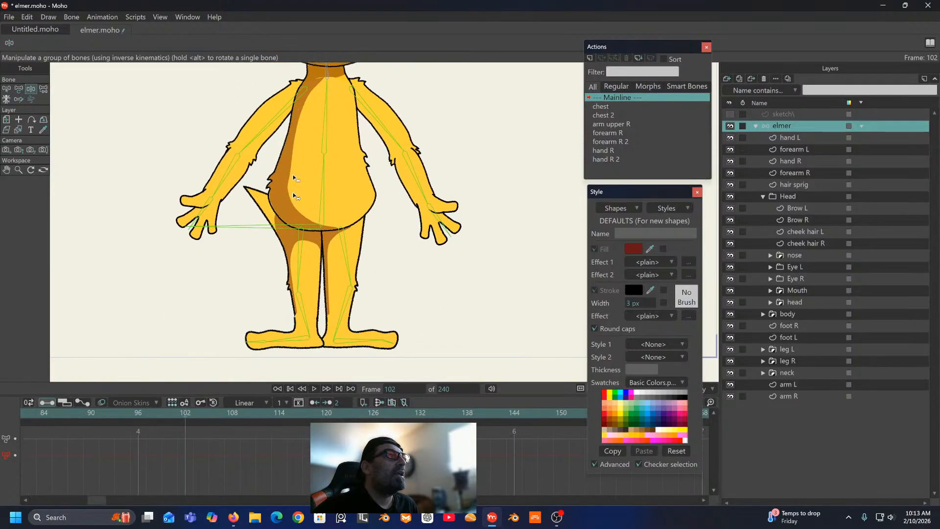
key("space")
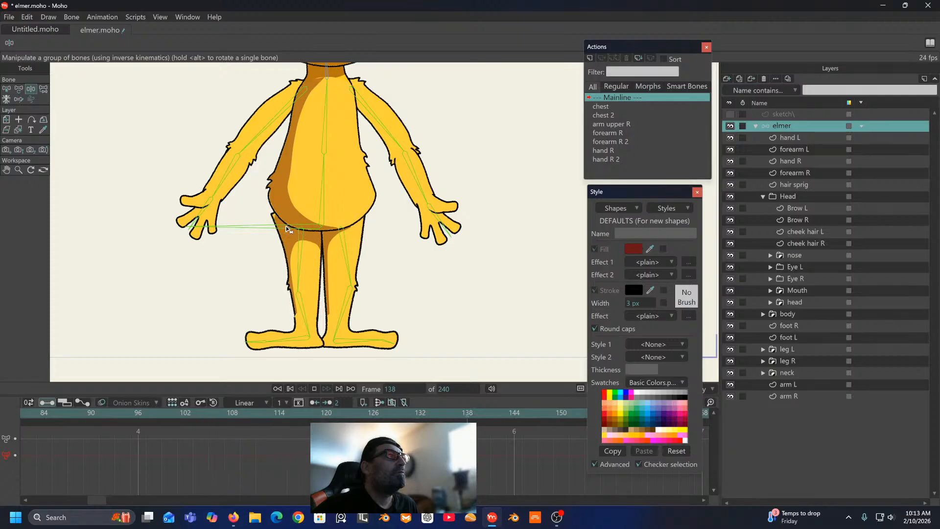
key("space")
left_click_drag(298, 165, 276, 327)
left_click_drag(294, 223, 295, 333)
scroll(295, 258, "up", 3)
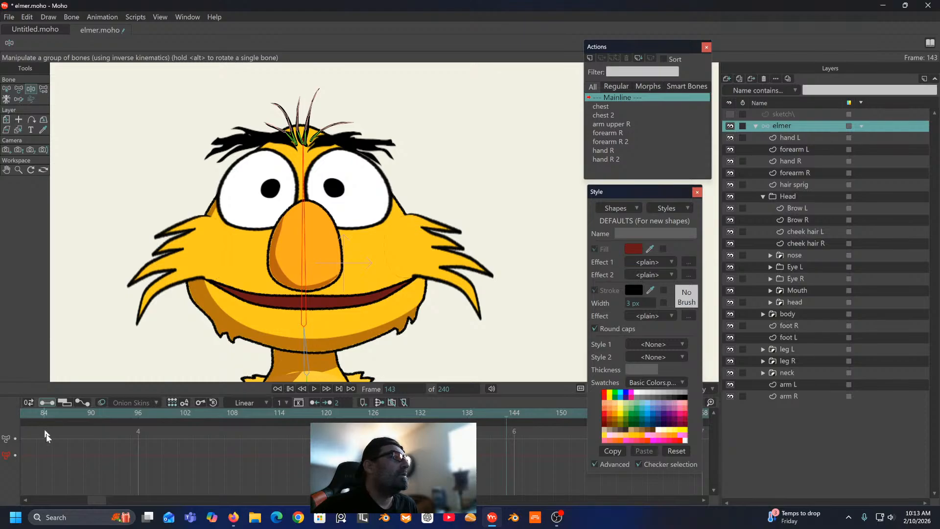
Step: Replay the animation from the start to check the hair and arms for distortion, and return to frame 0
left_click(290, 388)
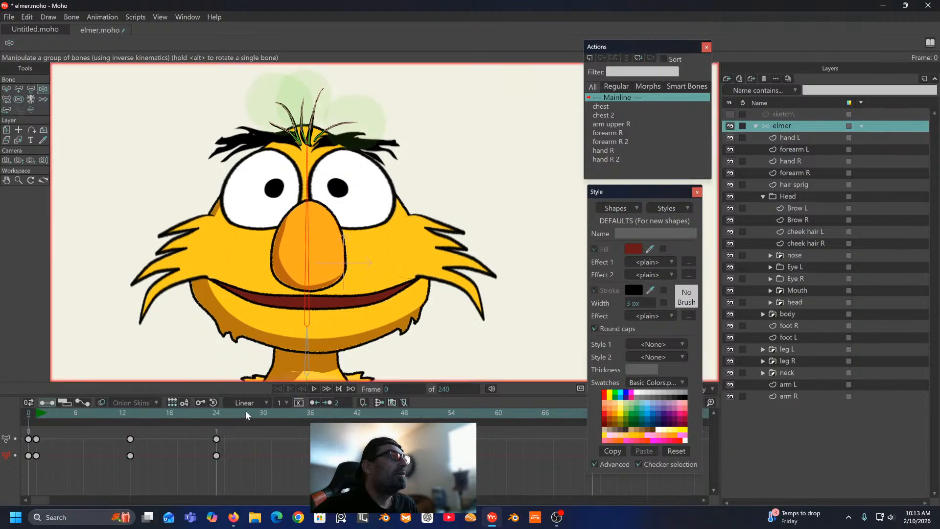
key("space")
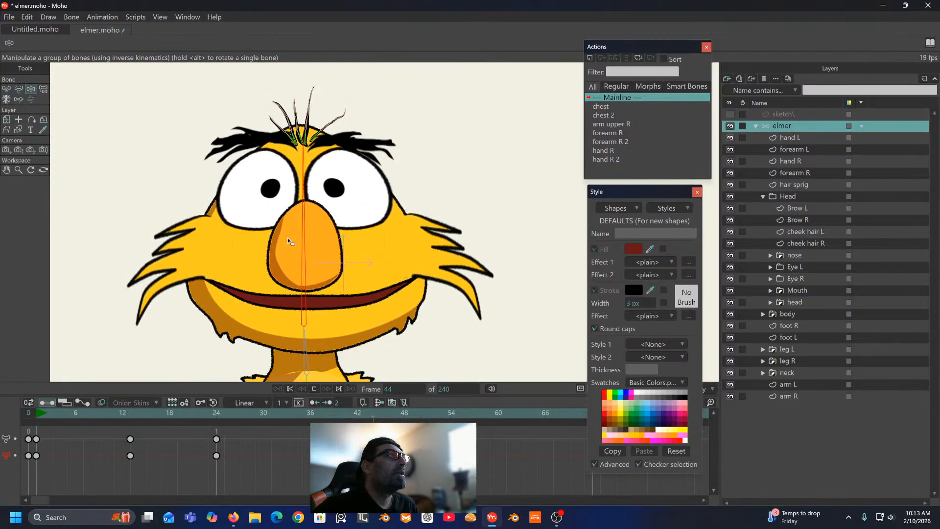
key("space")
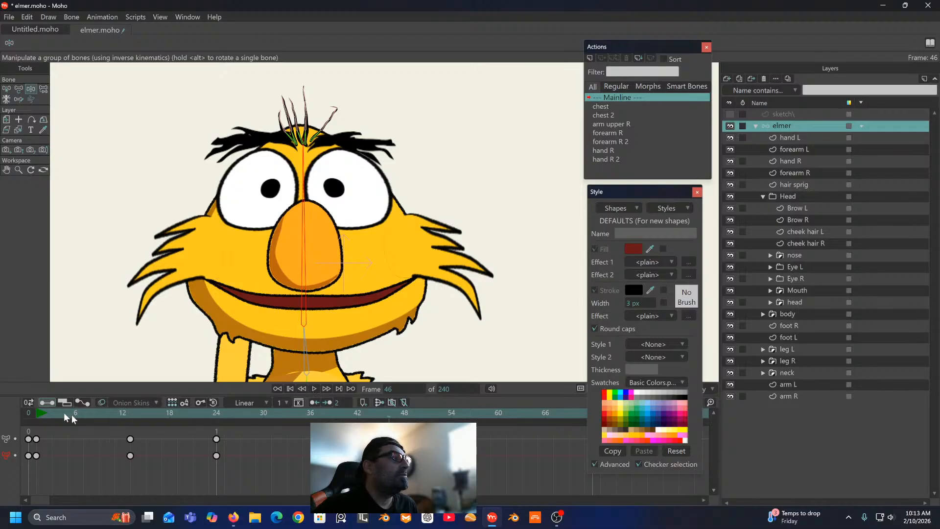
left_click(29, 417)
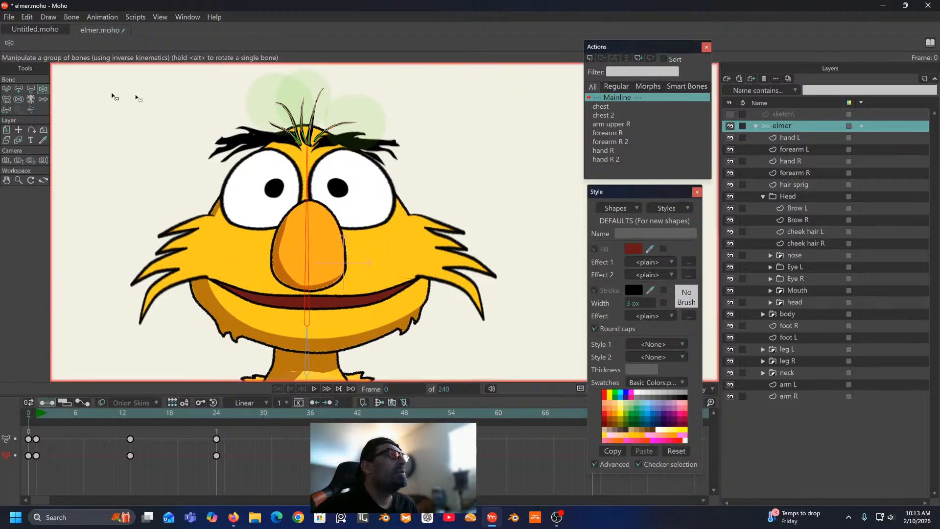
Step: Select all hair bones without the head bone and set their bone strength to 0
left_click(7, 90)
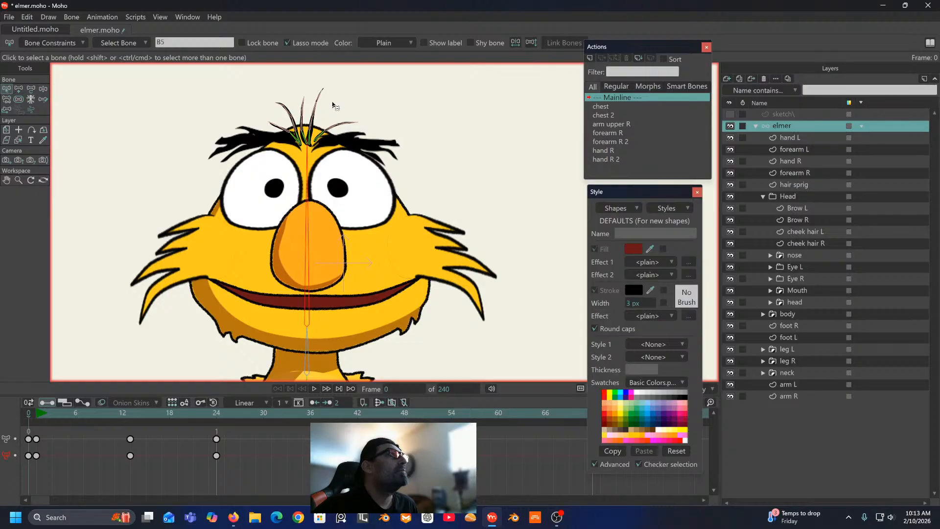
mouse_move(377, 74)
left_mouse_down()
mouse_move(279, 78)
mouse_move(314, 179)
mouse_move(357, 69)
mouse_move(331, 62)
left_mouse_up()
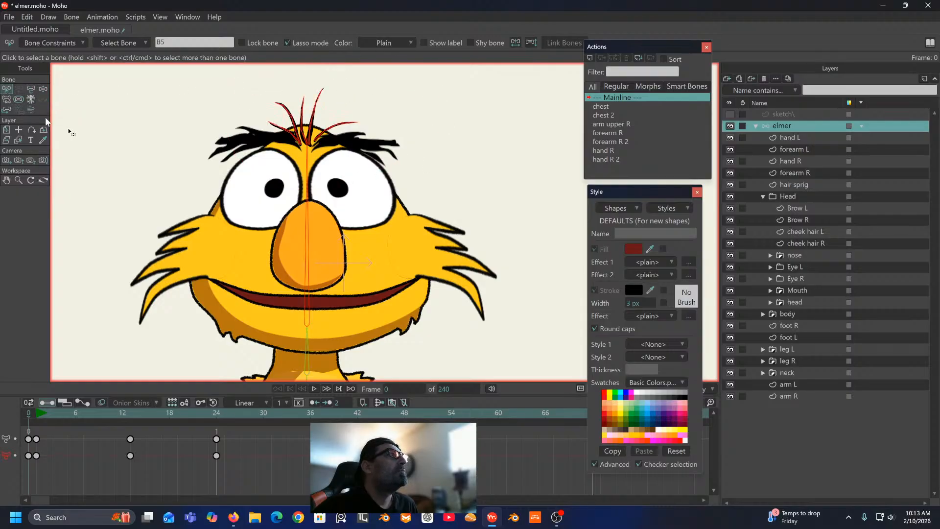
left_click(307, 197)
scroll(306, 195, "up", 3)
scroll(294, 201, "down", 1)
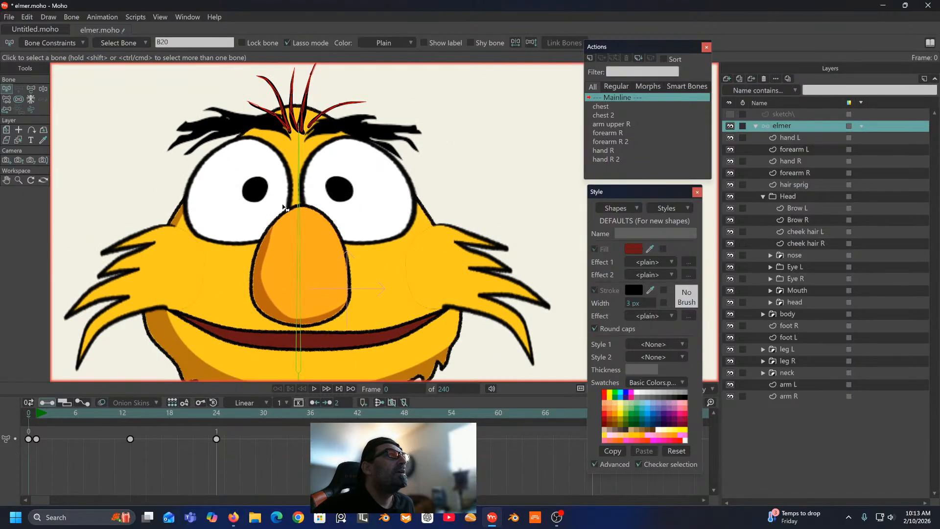
scroll(268, 229, "down", 1)
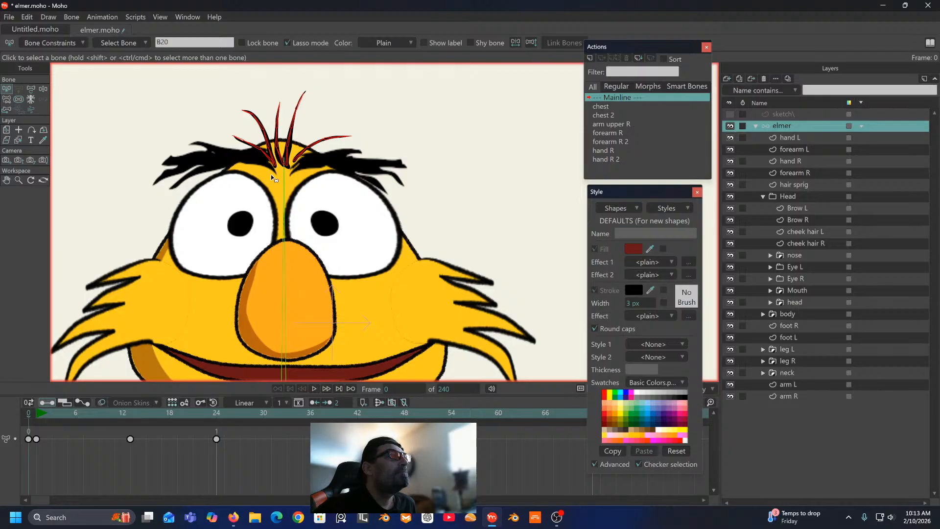
left_click(18, 100)
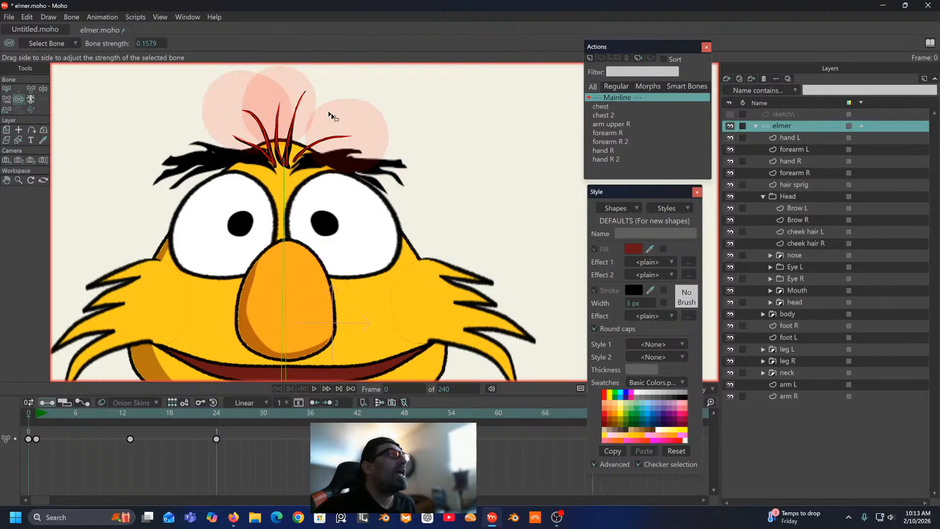
left_click_drag(341, 140, 154, 141)
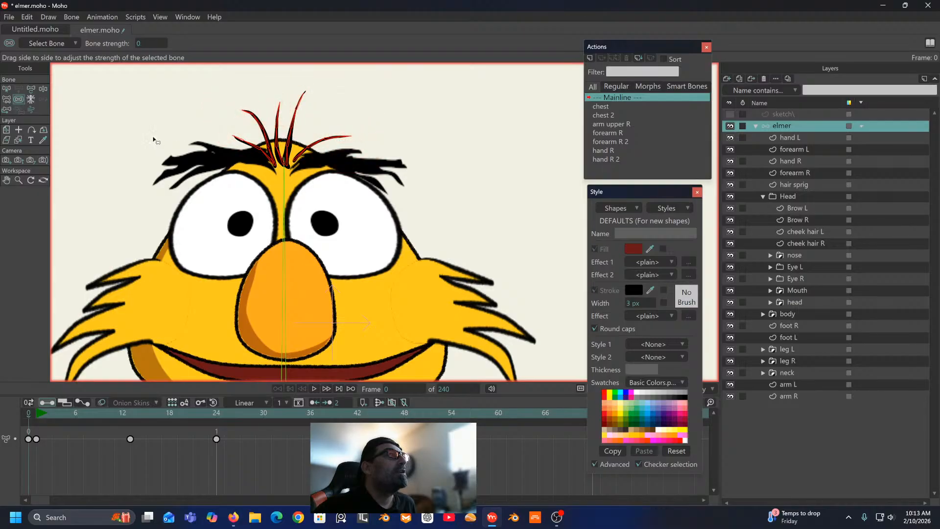
Step: Play the animation from frame 1 to recheck the hair with the reduced bone strength, and return to frame 0
left_click(39, 415)
key("space")
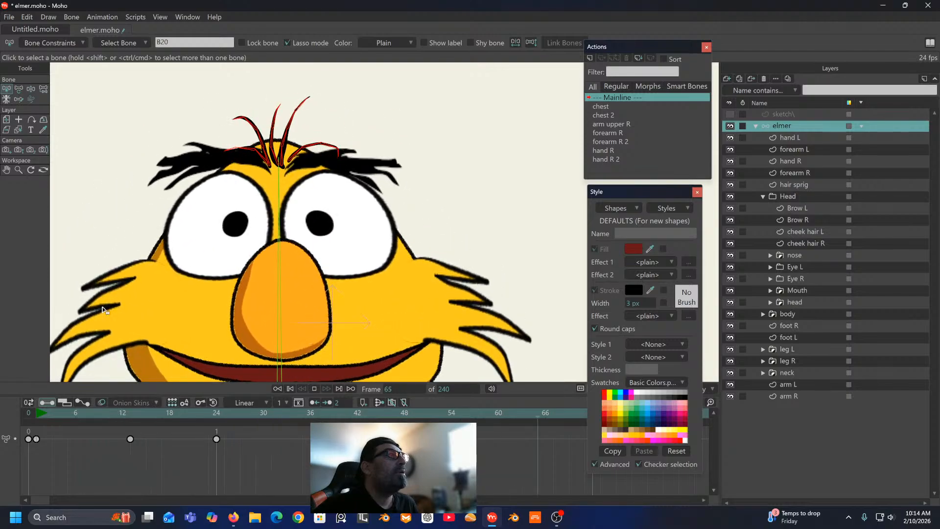
key("space")
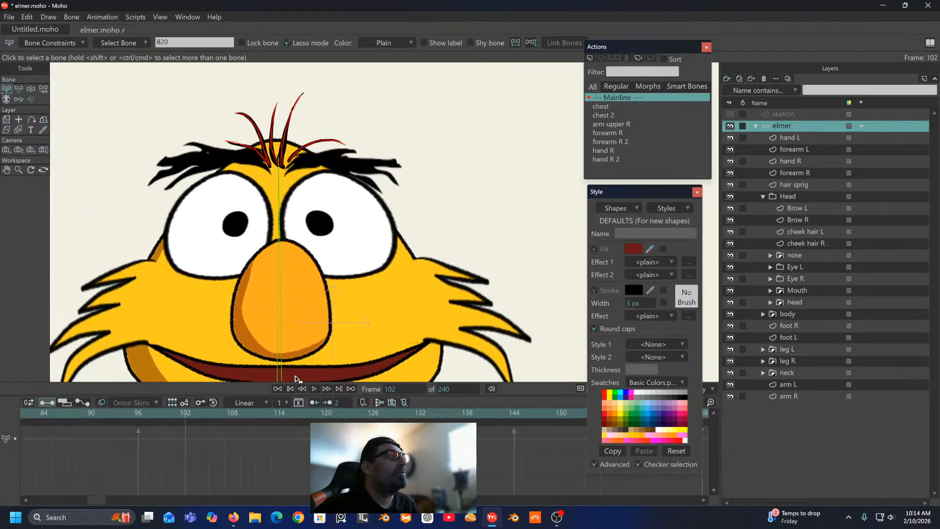
left_click(290, 388)
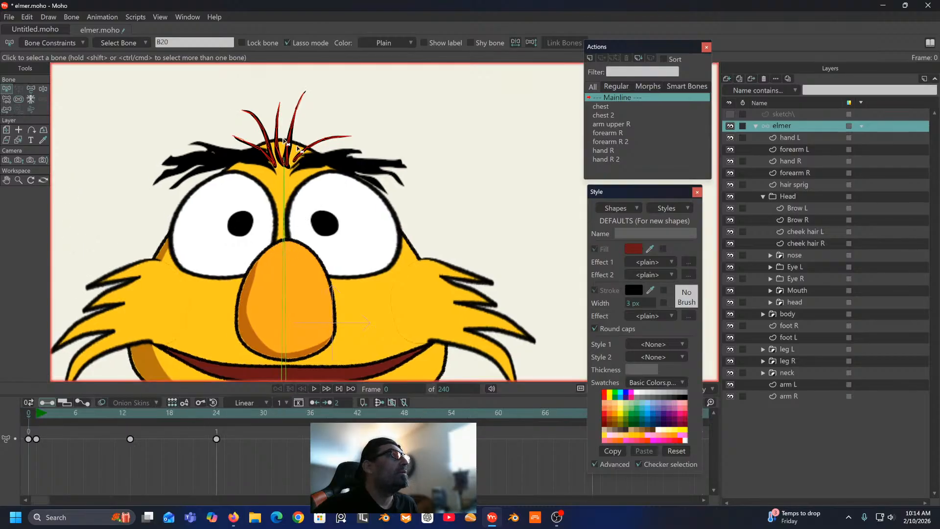
Step: Drop the strands' base bones from the selection, raise the remaining hair bones' angle dynamics damping and play the animation
mouse_move(253, 80)
left_mouse_down()
mouse_move(213, 127)
mouse_move(223, 158)
mouse_move(274, 142)
mouse_move(321, 149)
mouse_move(391, 113)
mouse_move(240, 82)
left_mouse_up()
left_click(68, 43)
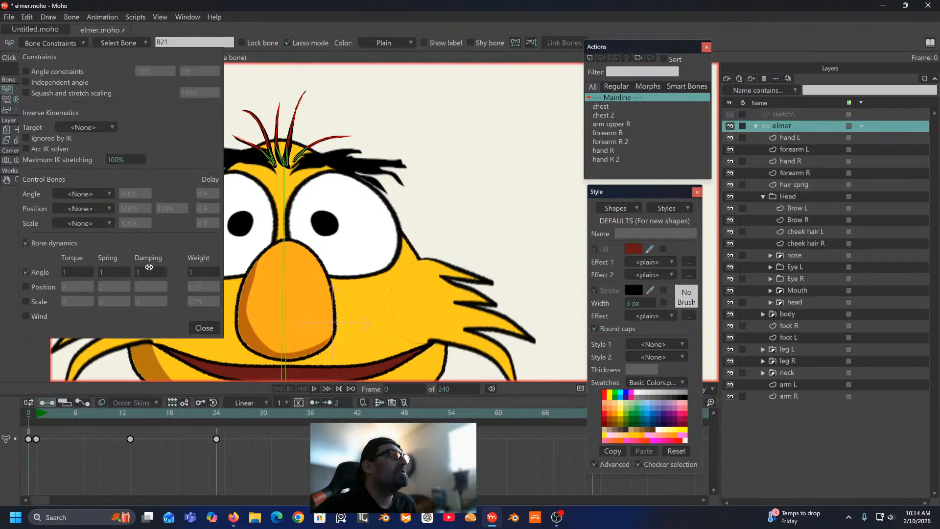
left_click_drag(149, 267, 227, 258)
left_click(214, 327)
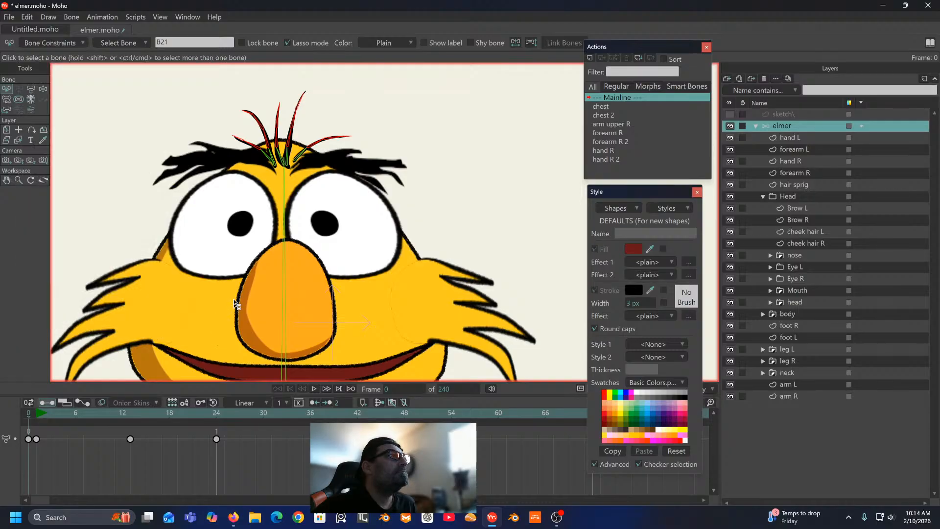
key("space")
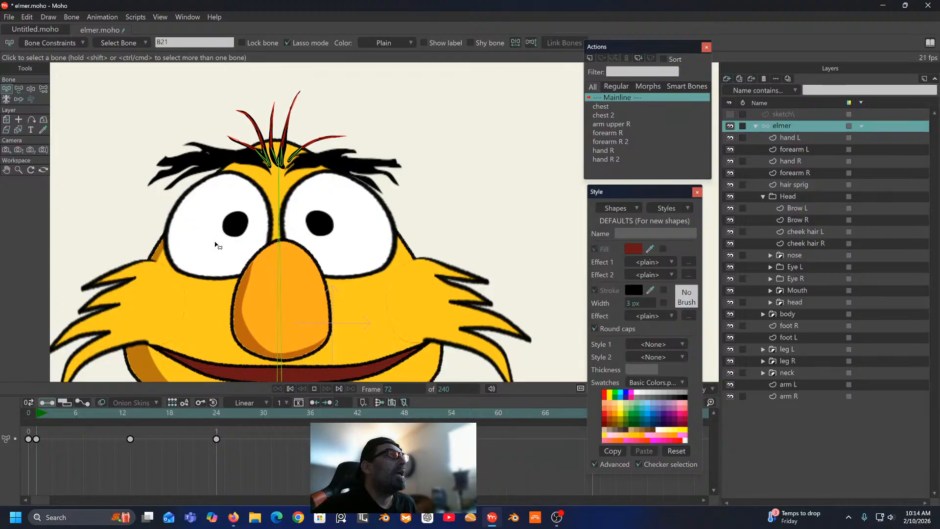
Step: Replay the animation from frame 1 to check how the hair moves with the raised damping, and stop the playback
key("space")
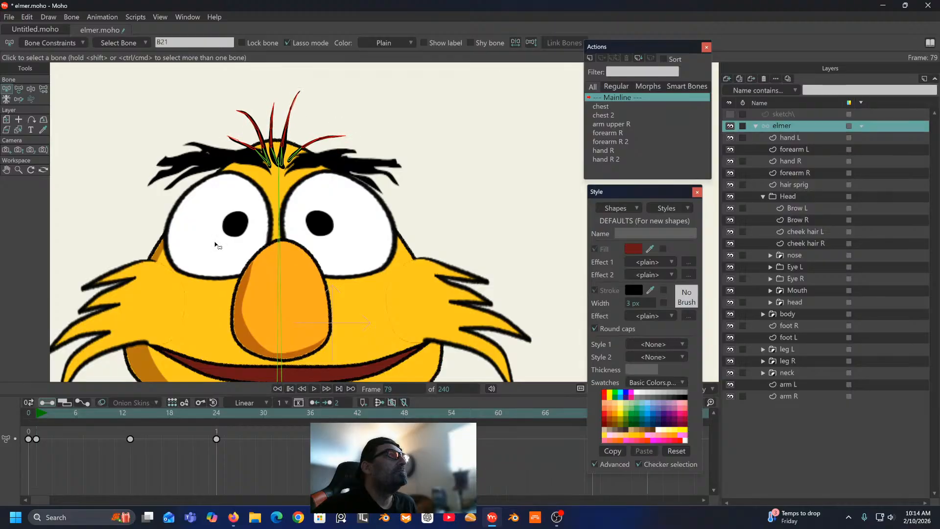
left_click(39, 412)
key("space")
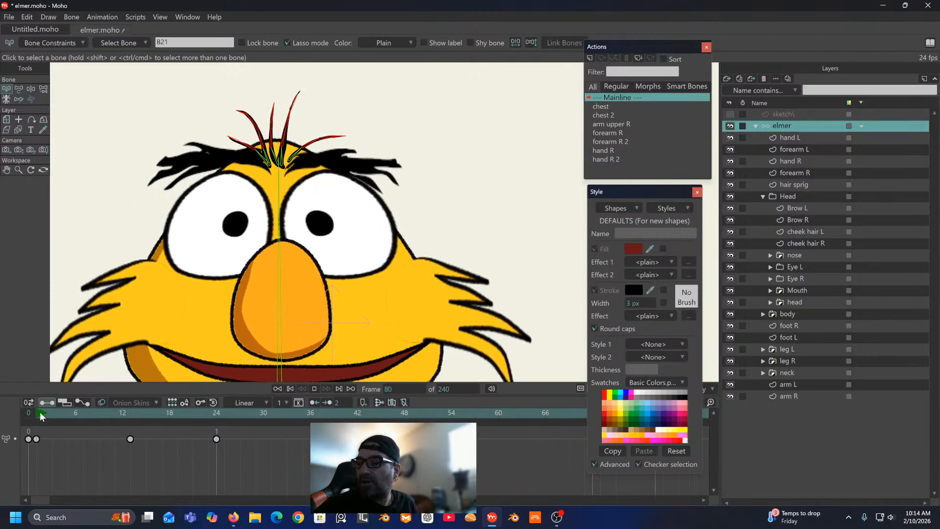
key("space")
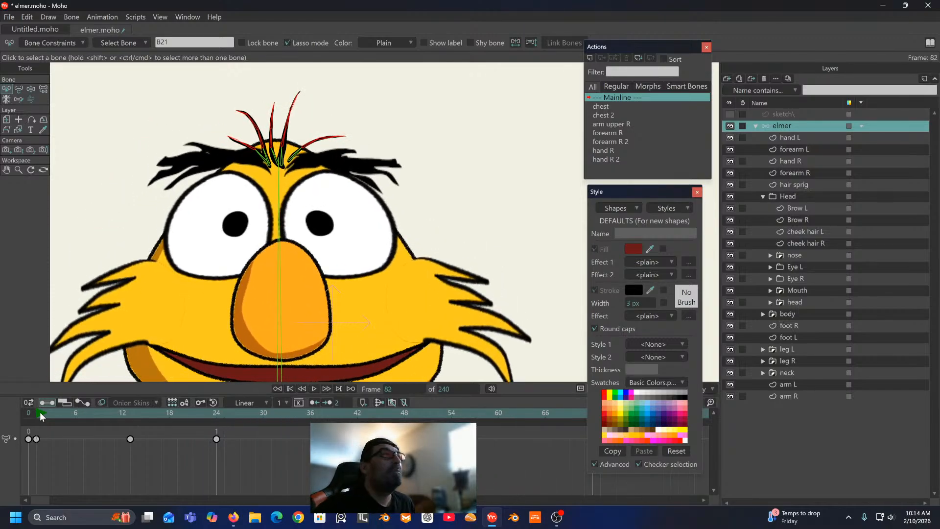
Step: Move the Brow L and Brow R layers out of the Head group, placing them directly below the hair sprig layer
left_click_drag(177, 266, 179, 195)
scroll(206, 191, "down", 3)
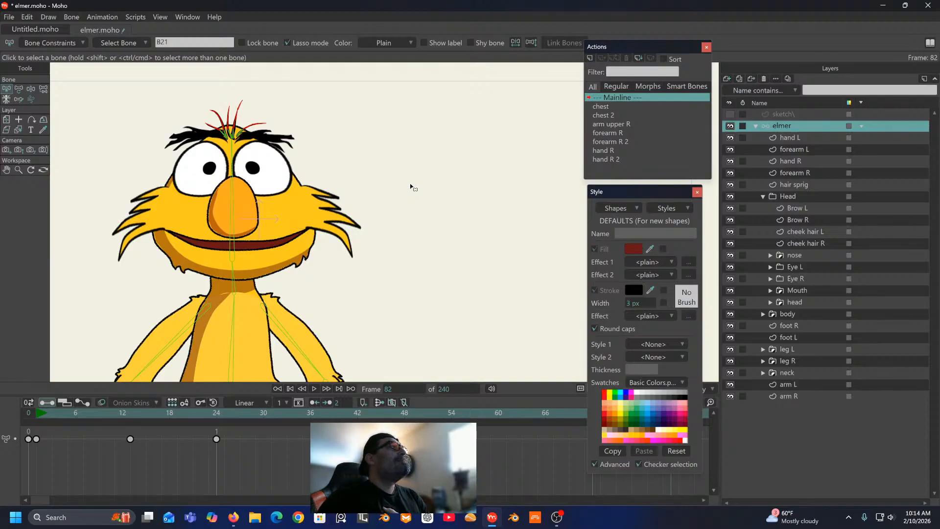
left_click(801, 207)
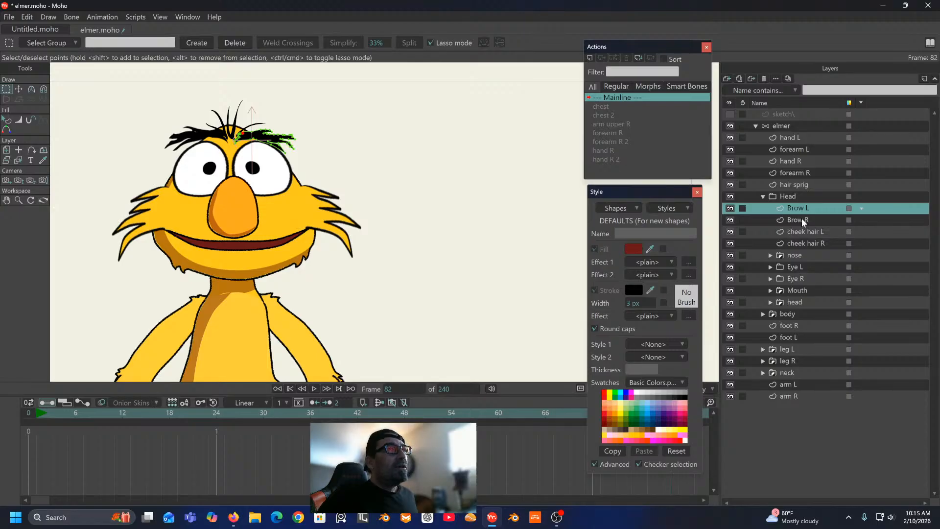
left_click(801, 218, "ctrl")
mouse_move(806, 207)
left_mouse_down()
mouse_move(809, 175)
mouse_move(808, 190)
left_mouse_up()
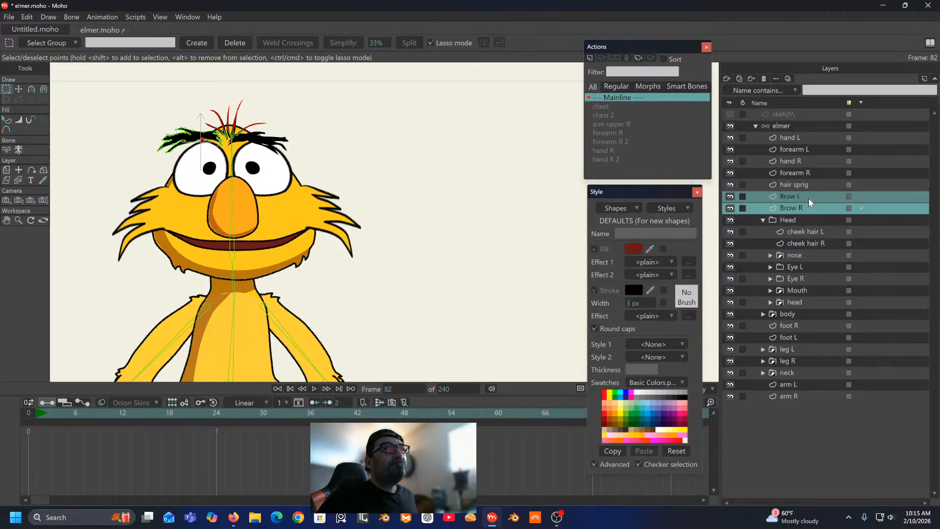
Step: Shift both brow layers slightly sideways with Transform Layer at frame 82, bringing Brow R to about X 0.0423, Y -0.0058
scroll(235, 155, "up", 3)
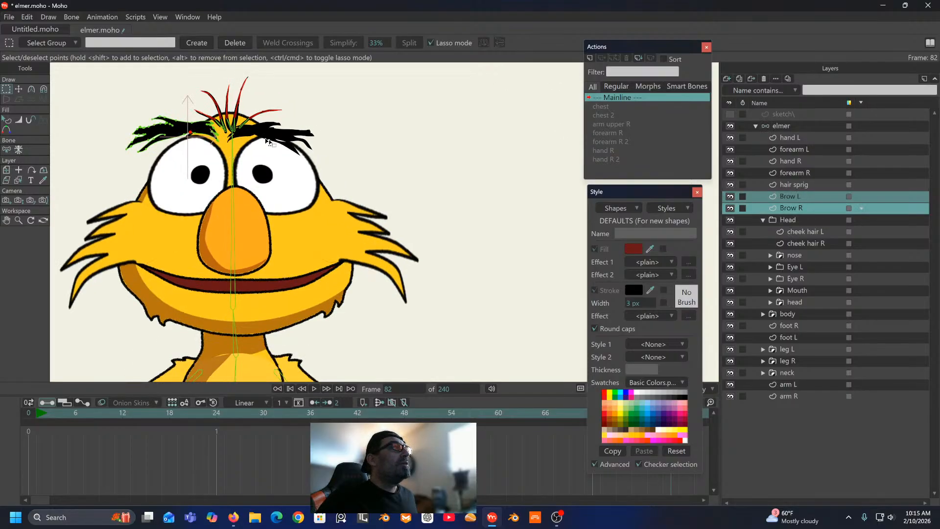
left_click(6, 171)
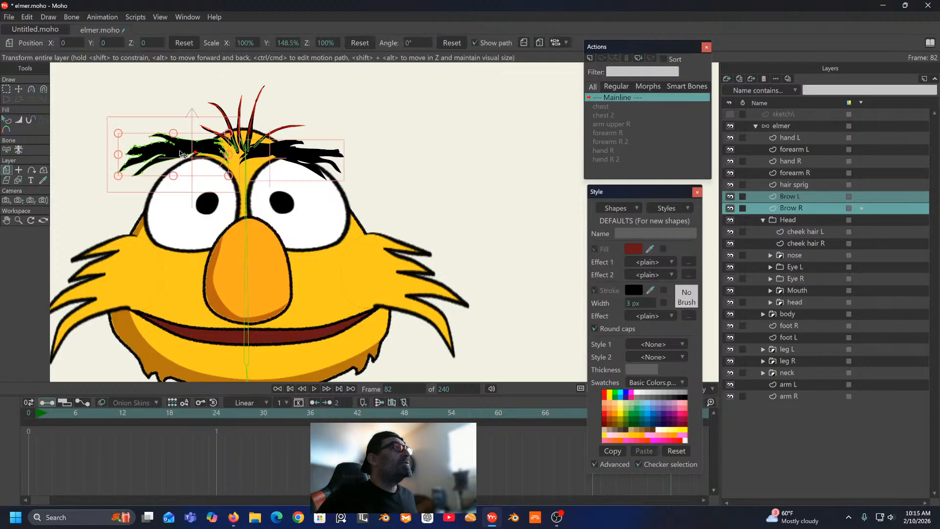
left_click_drag(181, 154, 193, 156)
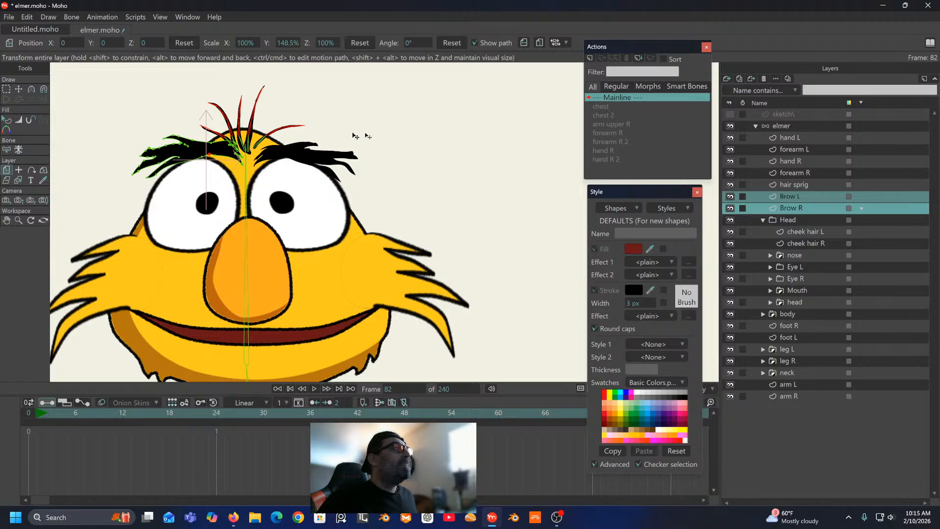
scroll(418, 143, "down", 2)
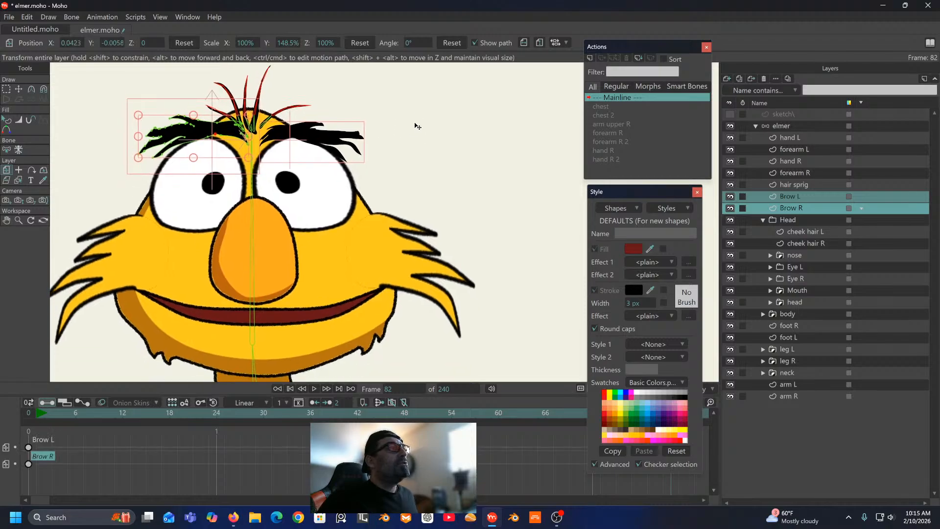
scroll(418, 127, "up", 1)
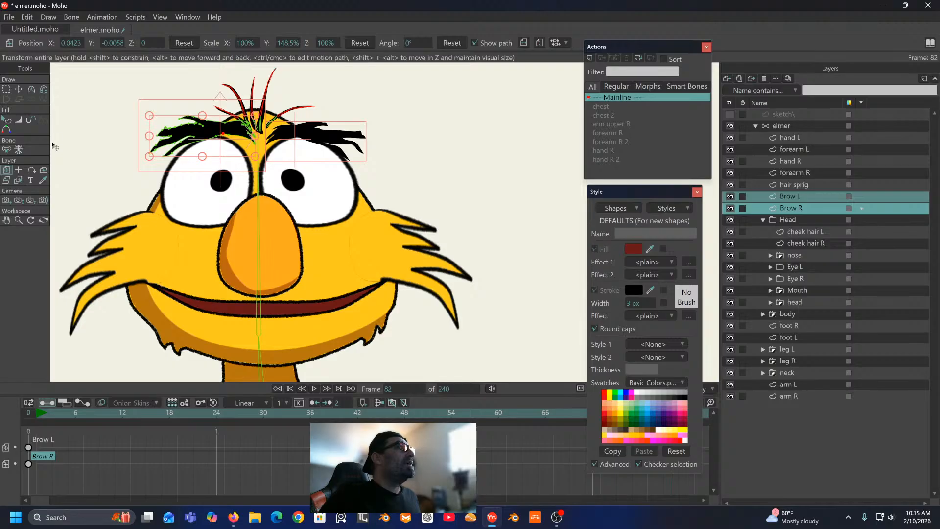
left_click(7, 150)
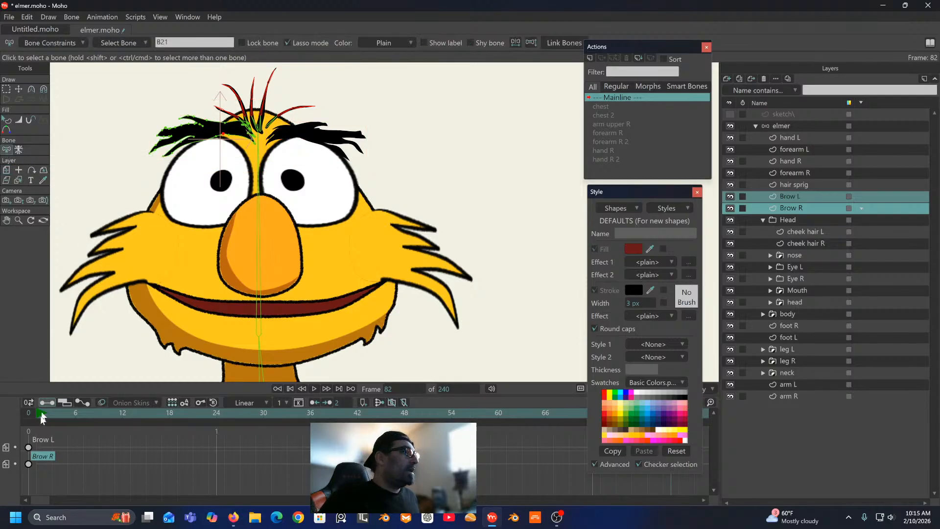
left_click_drag(180, 431, 30, 467)
left_click(62, 427)
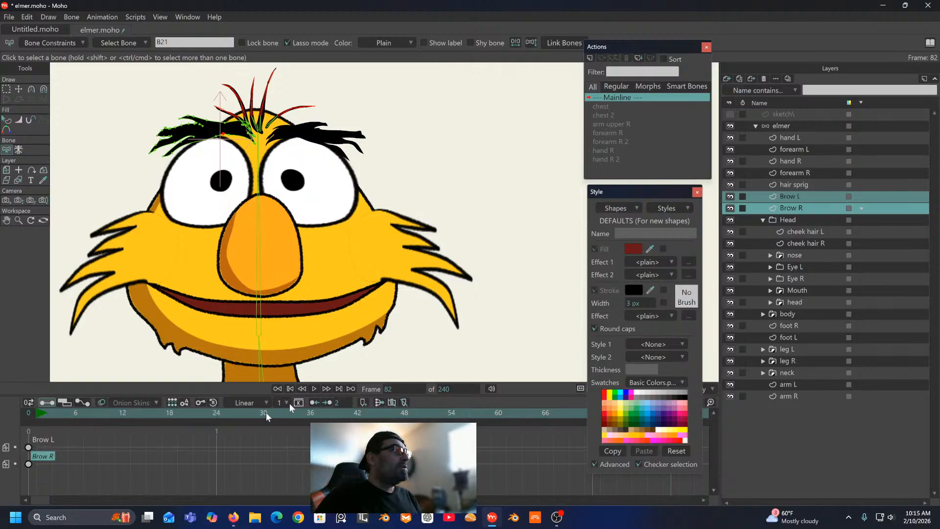
Step: Return to frame 0, select only the Brow L layer and activate Transform Layer on it
left_click(28, 415)
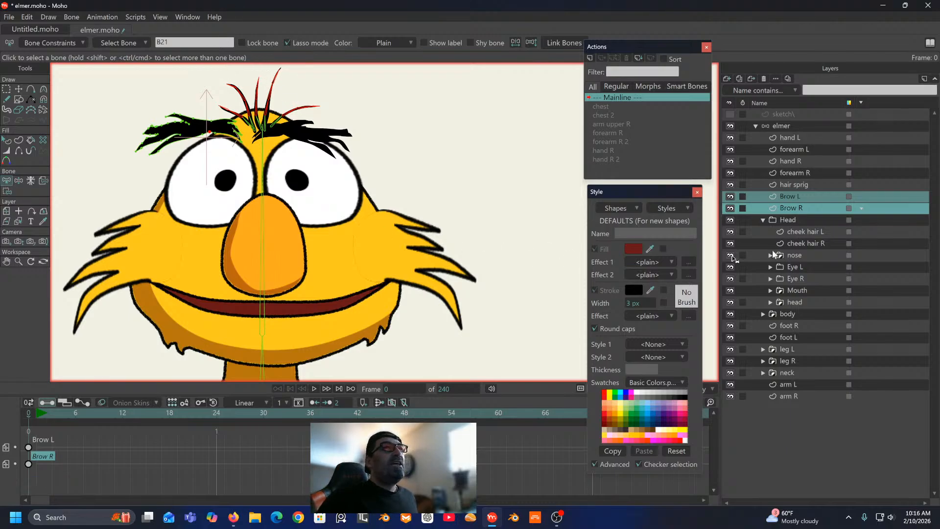
left_click(826, 195)
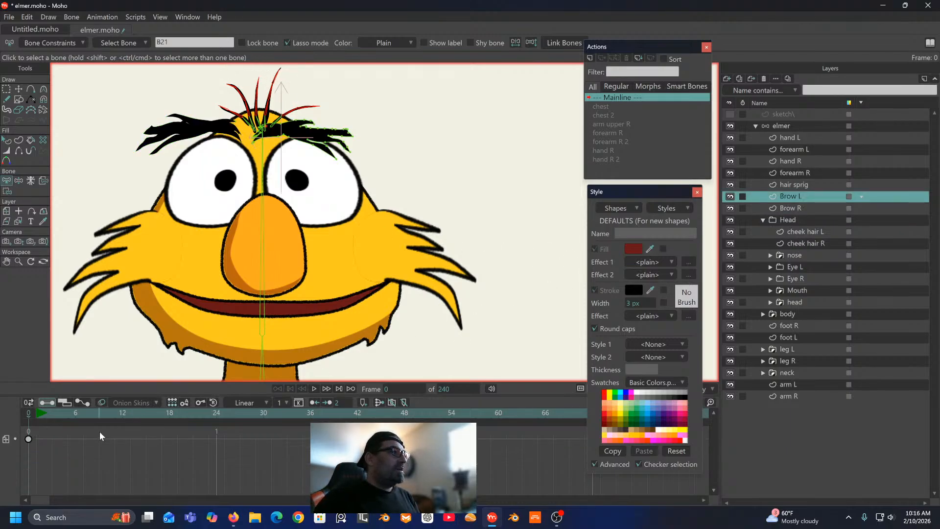
left_click_drag(94, 435, 0, 473)
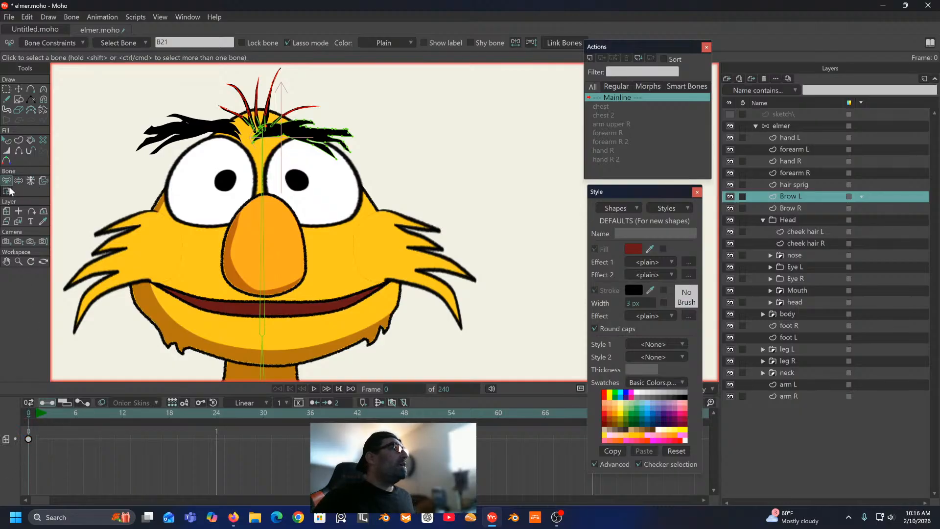
left_click(7, 211)
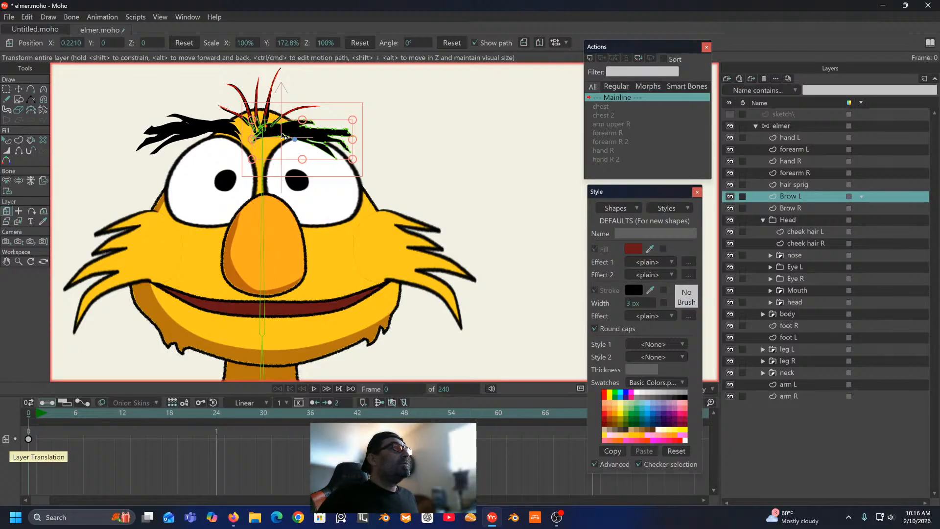
scroll(284, 136, "up", 3)
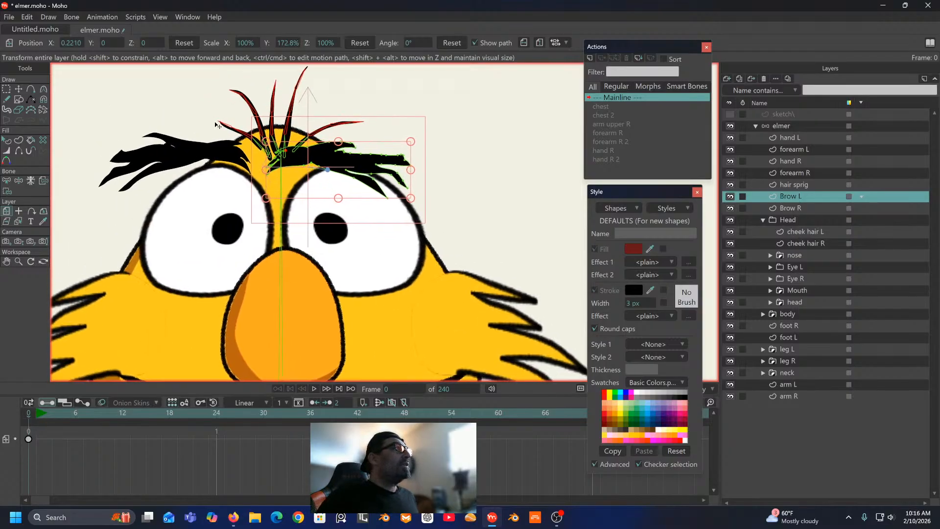
Step: Bind all points of the Brow L layer to the head bone B21
left_click(7, 189)
left_click(281, 206)
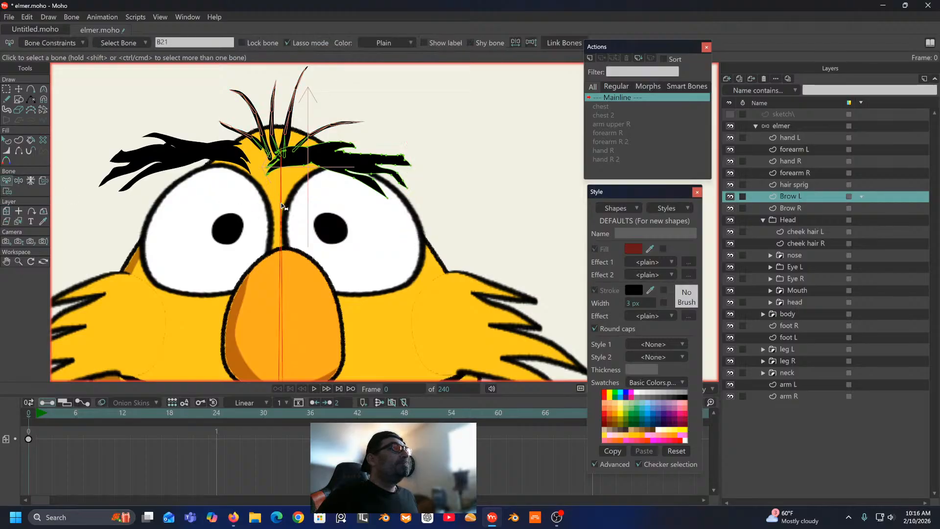
left_click(7, 192)
mouse_move(367, 110)
left_mouse_down()
mouse_move(302, 122)
mouse_move(252, 171)
mouse_move(335, 205)
mouse_move(455, 192)
mouse_move(469, 147)
mouse_move(377, 99)
mouse_move(345, 121)
left_mouse_up()
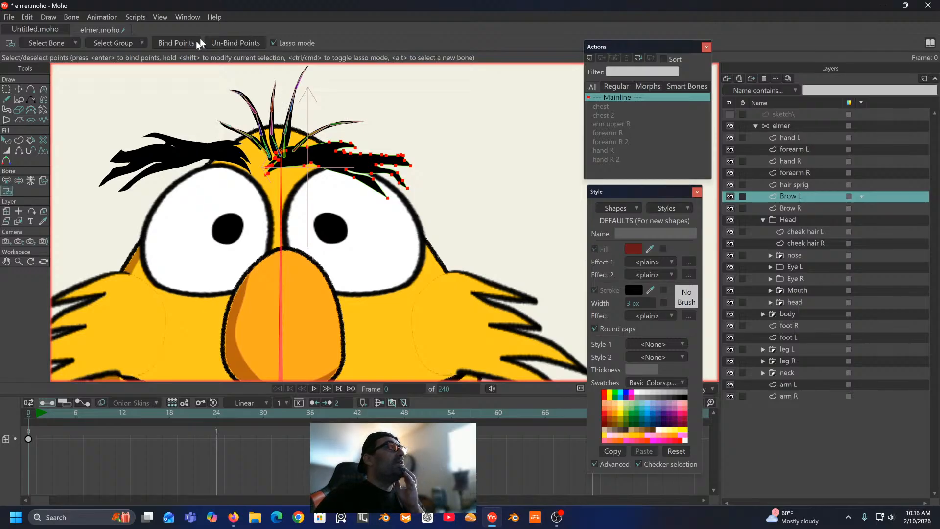
left_click(184, 42)
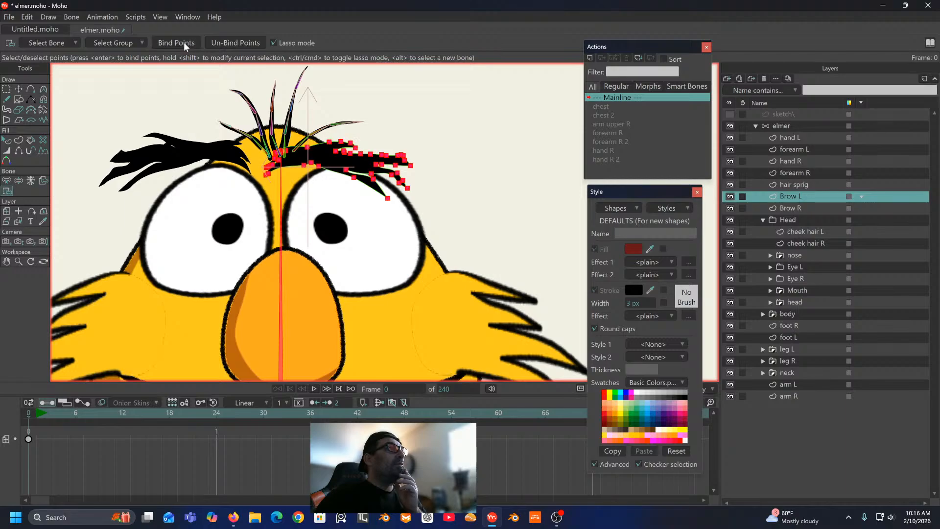
Step: Bind all points of the Brow R layer to the same head bone
left_click(798, 208)
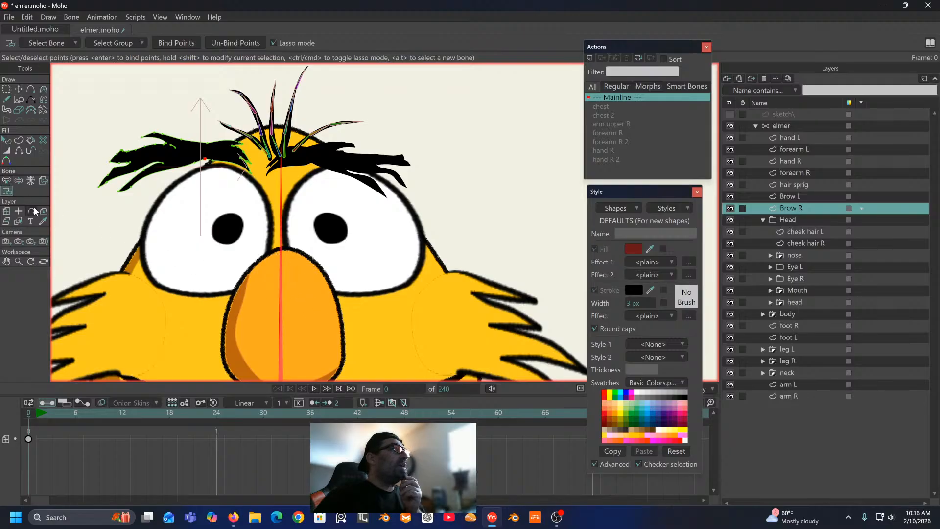
mouse_move(209, 120)
left_mouse_down()
mouse_move(95, 141)
mouse_move(95, 194)
mouse_move(159, 225)
mouse_move(231, 211)
mouse_move(265, 186)
mouse_move(266, 114)
mouse_move(161, 92)
mouse_move(147, 111)
left_mouse_up()
left_click(176, 44)
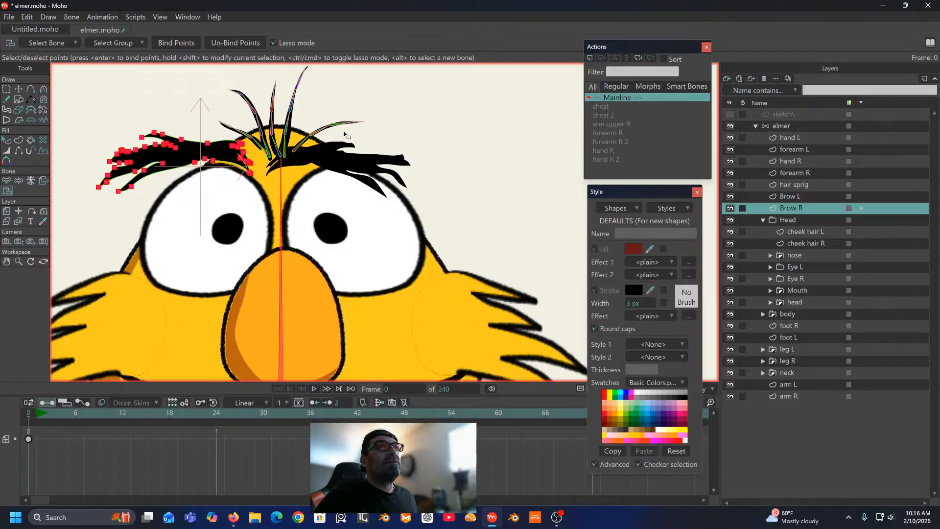
Step: Move the Brow L and Brow R layers together to centre them over the eyes, with Brow L at about X 0.2611, Y -0.0021
left_click(813, 196, "ctrl")
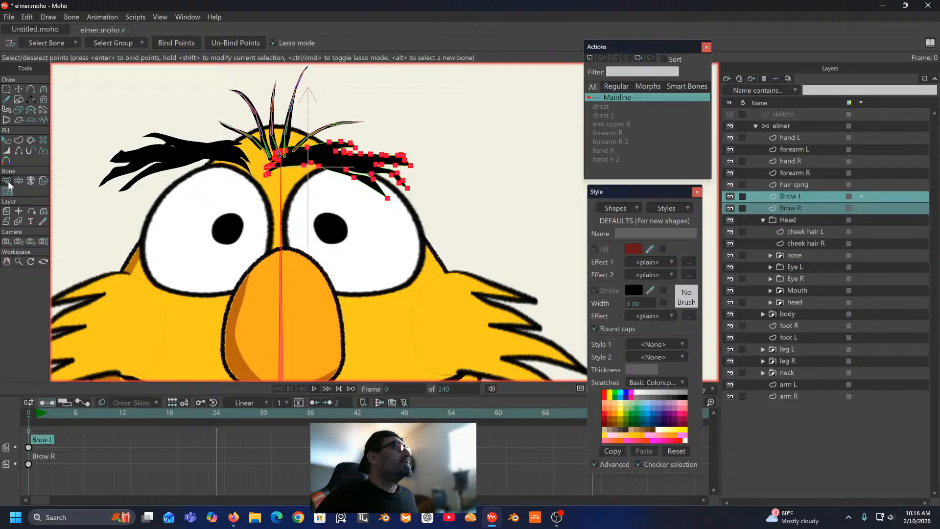
left_click(7, 212)
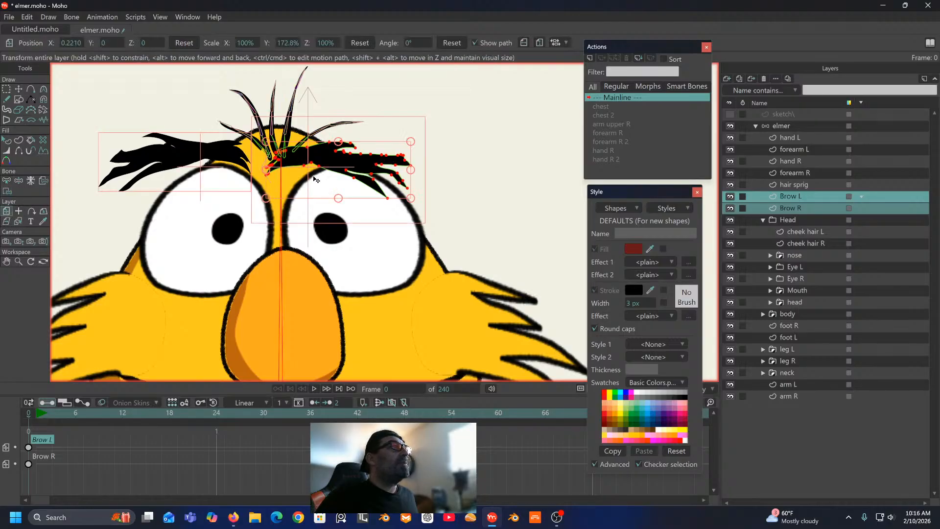
left_click_drag(314, 173, 334, 181)
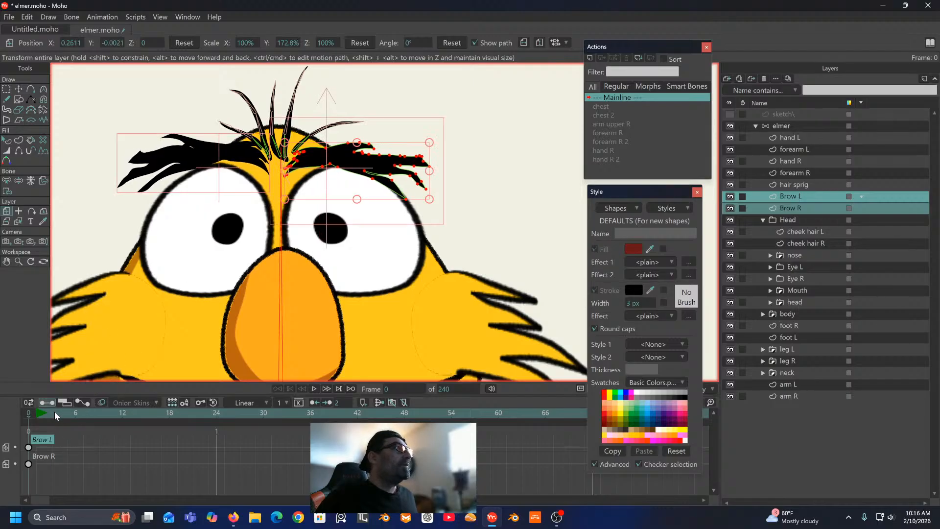
Step: Scrub and play the animation to check how the eyebrows follow the head, and return to frame 0
left_click_drag(54, 413, 5, 422)
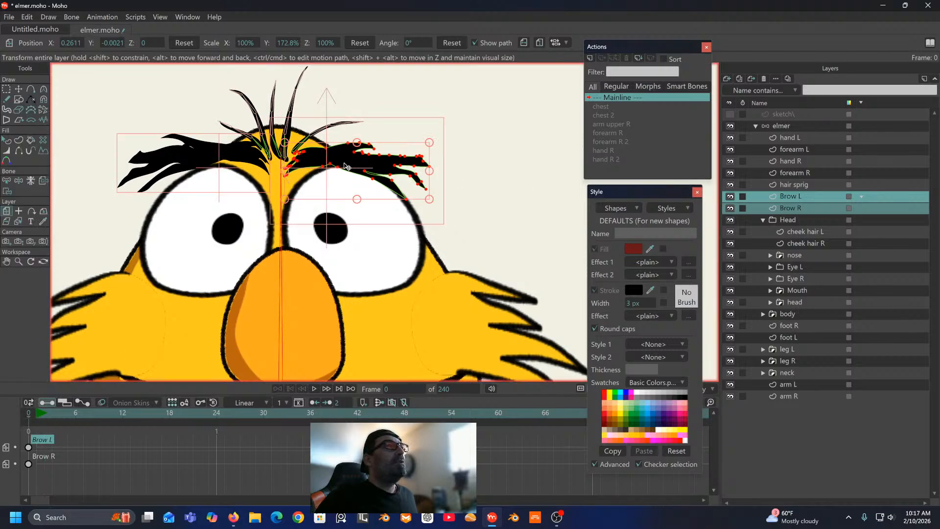
scroll(431, 199, "down", 3)
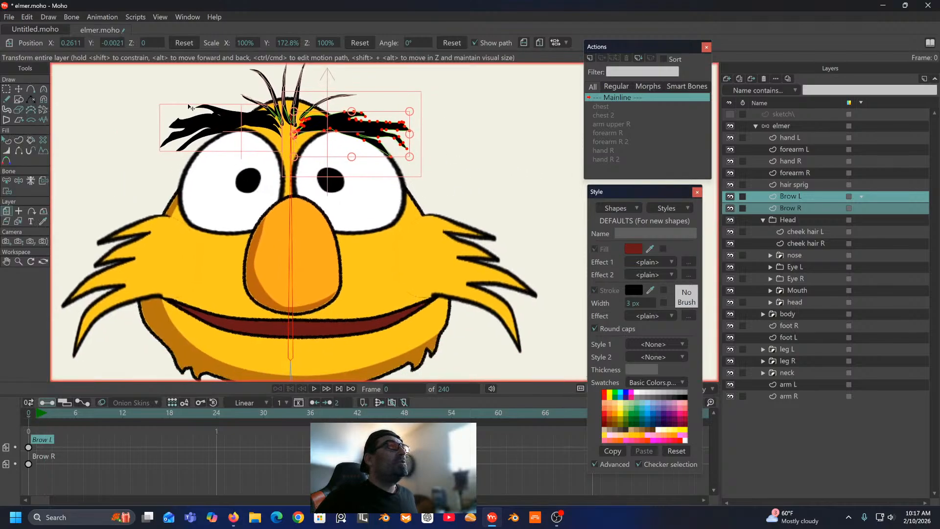
scroll(213, 117, "up", 2)
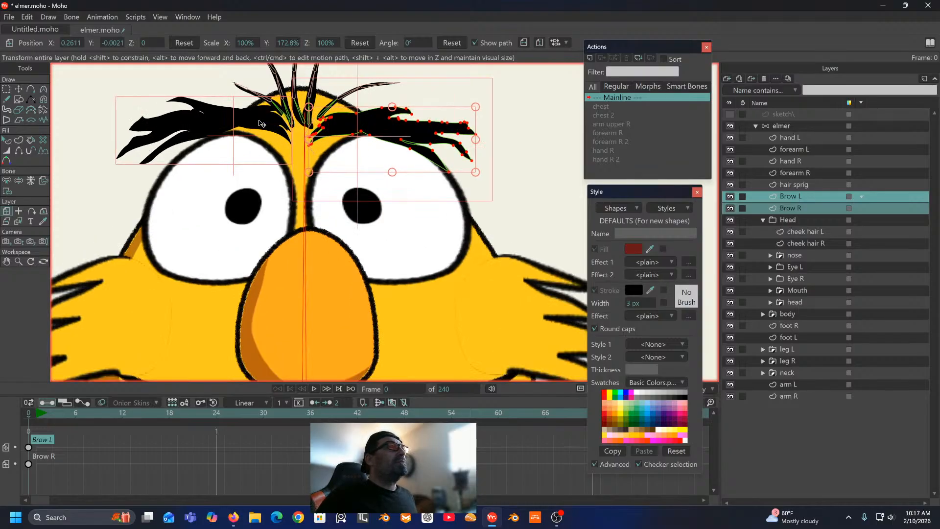
left_click_drag(205, 125, 224, 163)
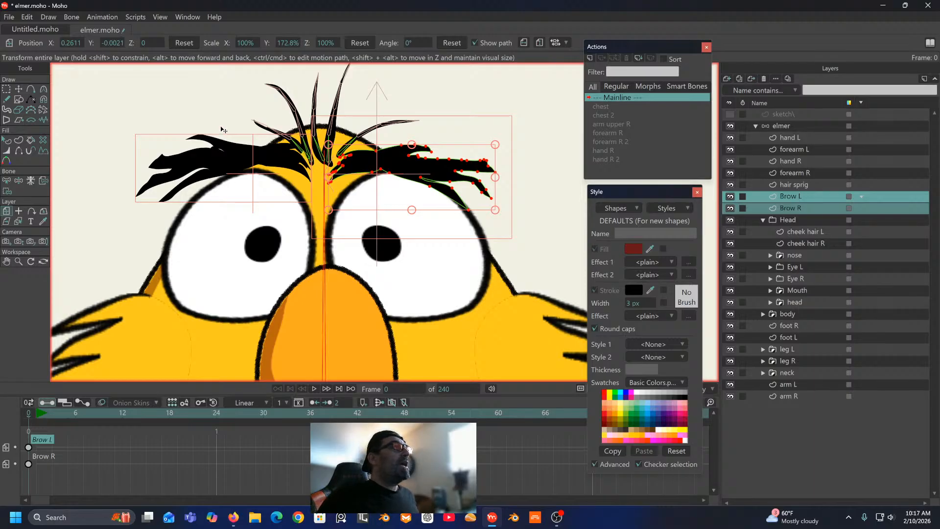
left_click(18, 89)
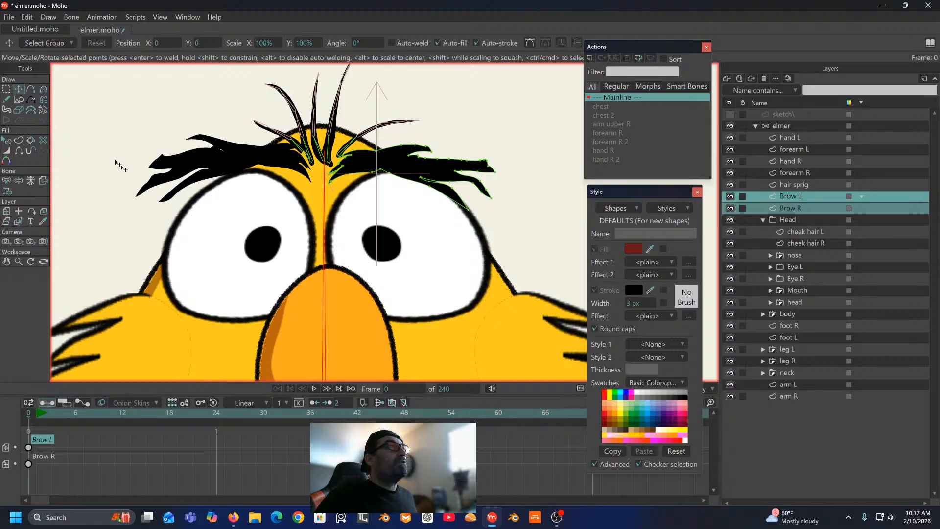
key("space")
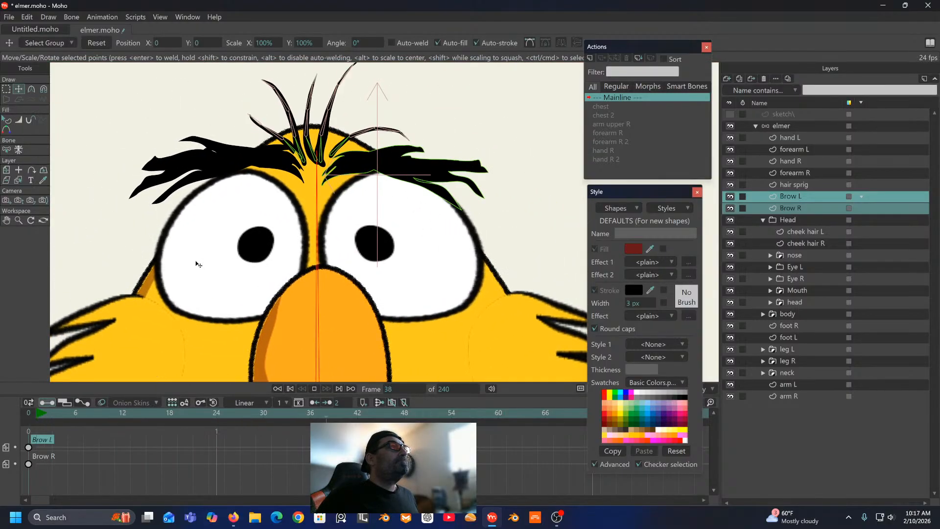
key("space")
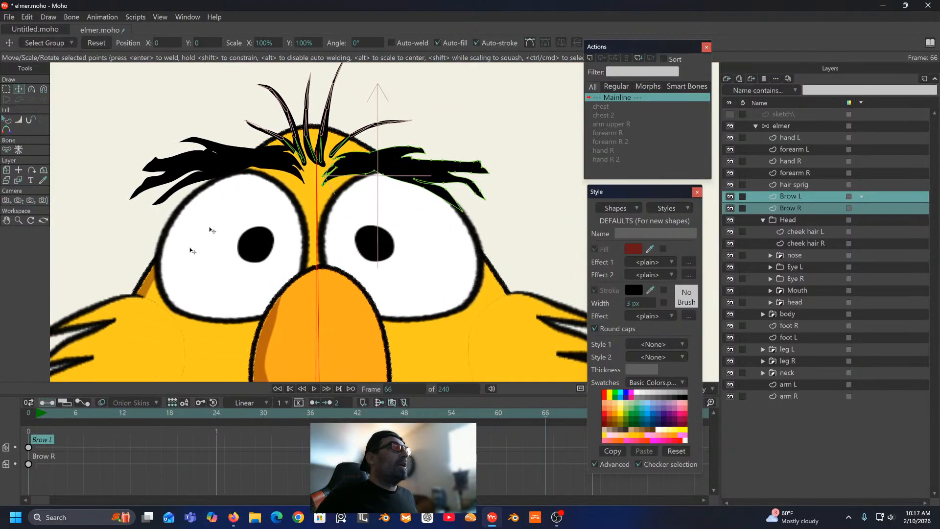
left_click(33, 416)
scroll(282, 243, "down", 4)
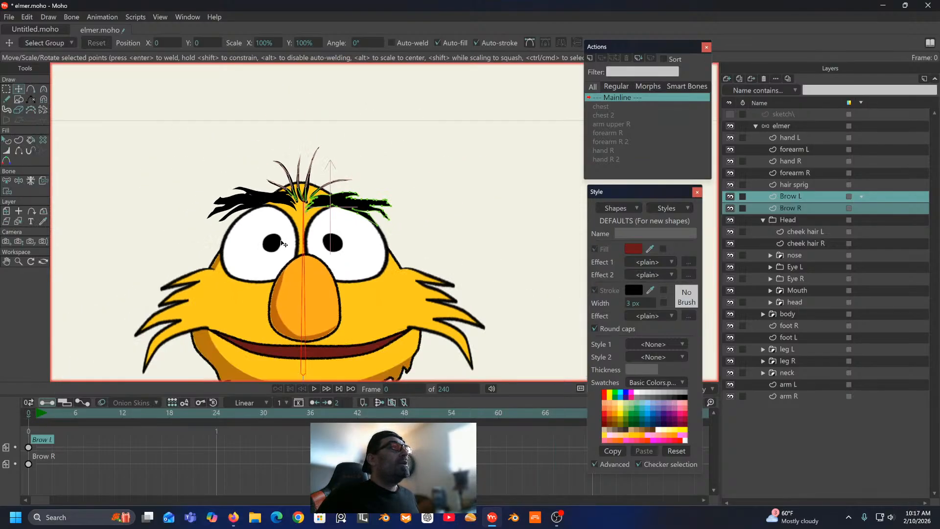
left_click_drag(278, 206, 250, 229)
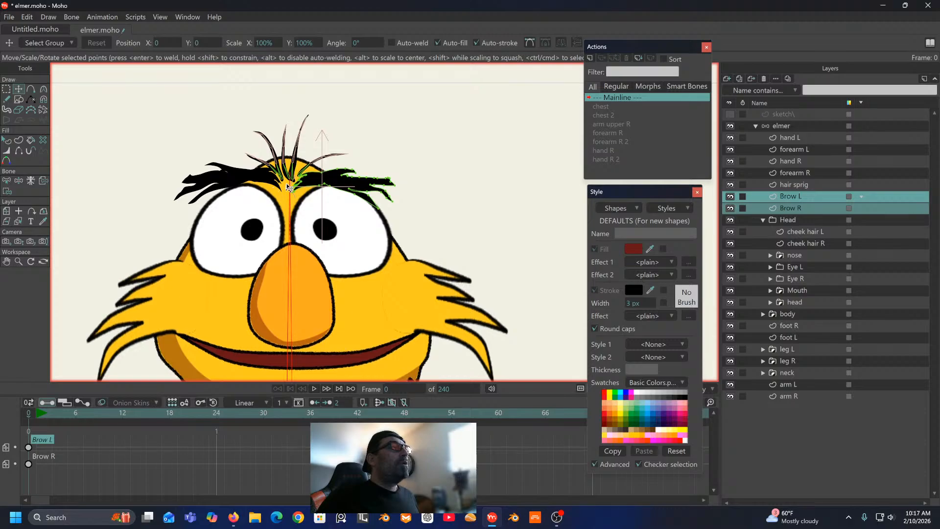
left_click_drag(289, 200, 301, 183)
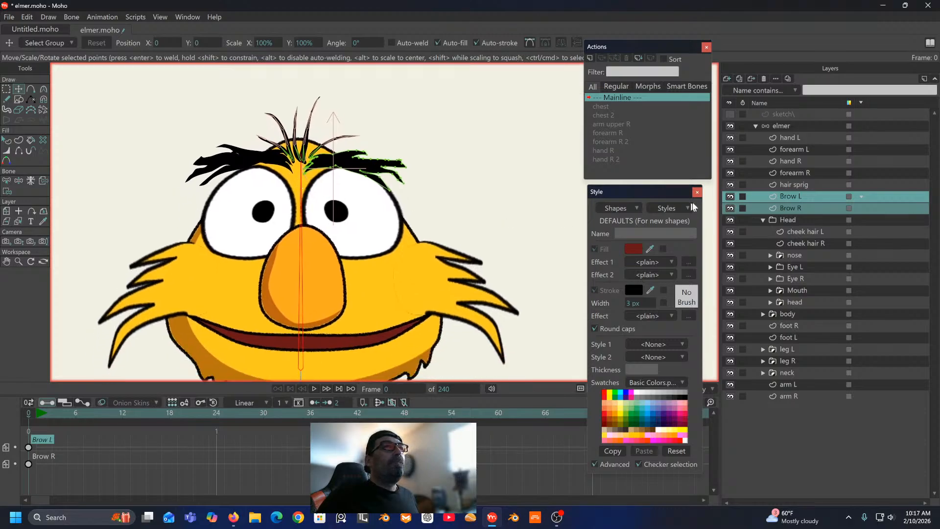
Step: Delete all the bone keyframes of the elmer layer from the timeline
left_click(817, 127)
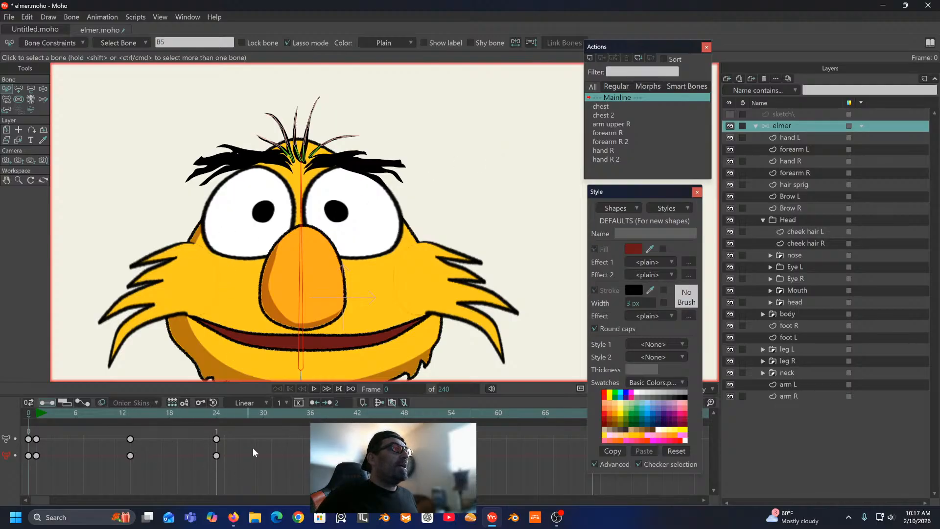
left_click_drag(308, 427, 14, 483)
key("Delete")
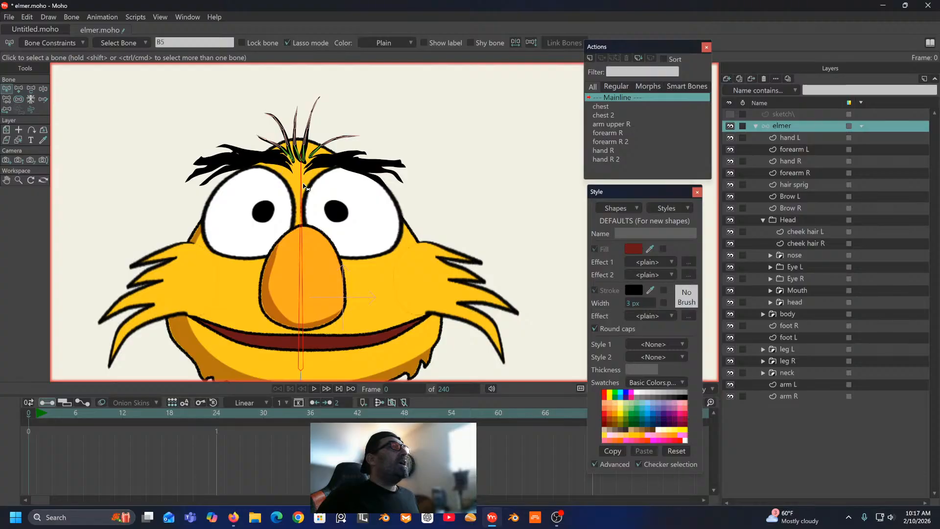
Step: With no parent bone selected, add a pin bone at the middle of the Brow R eyebrow and deselect it
left_click(385, 96)
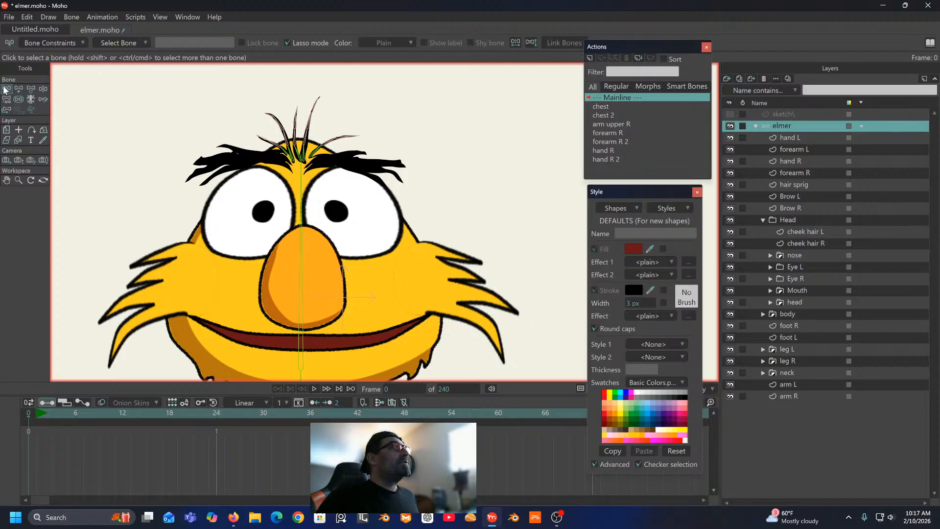
left_click(18, 89)
scroll(196, 106, "up", 5)
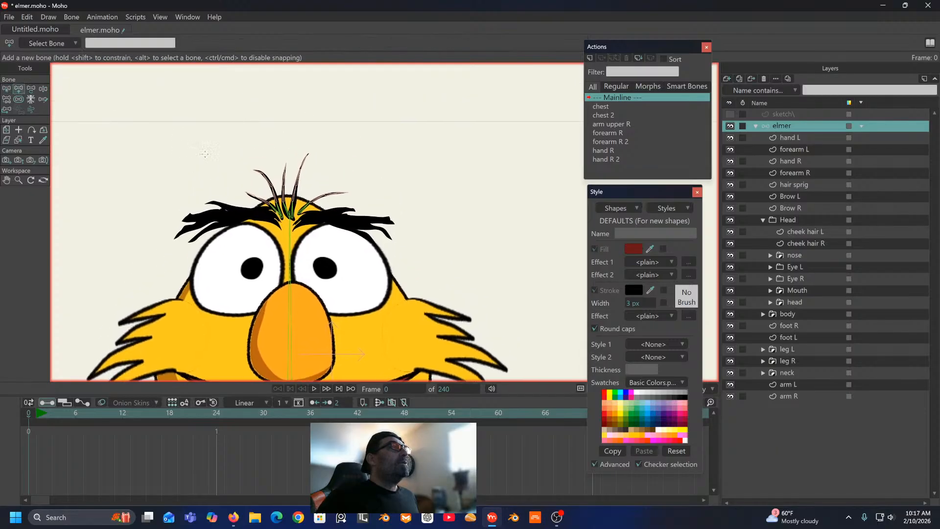
left_click_drag(179, 100, 179, 98)
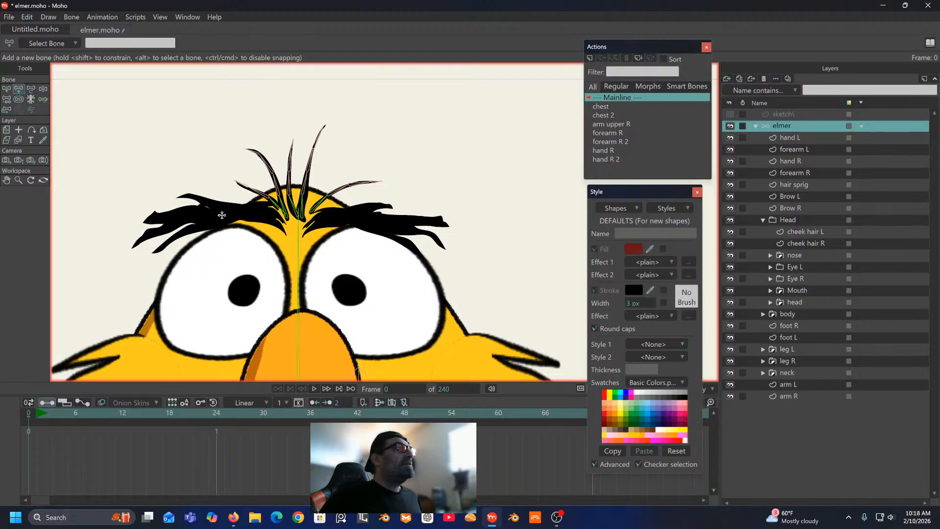
left_click_drag(222, 215, 243, 198)
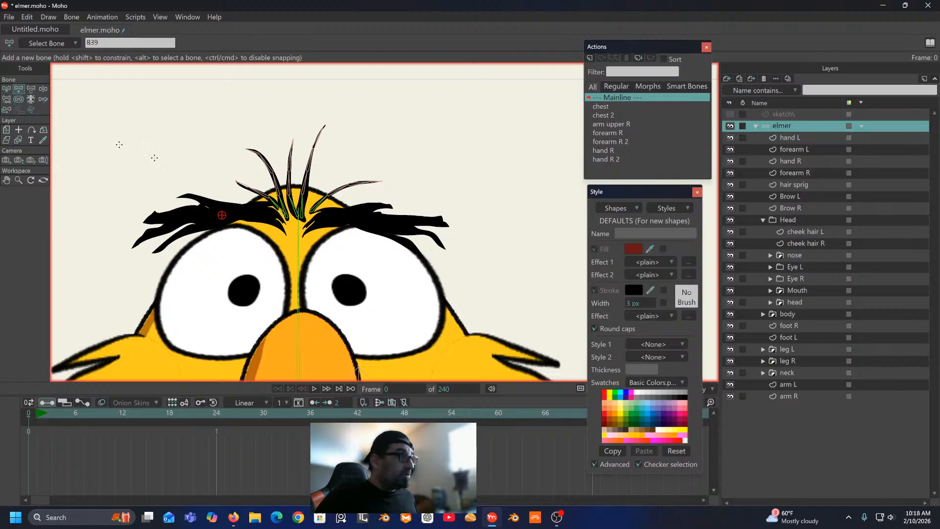
left_click(7, 90)
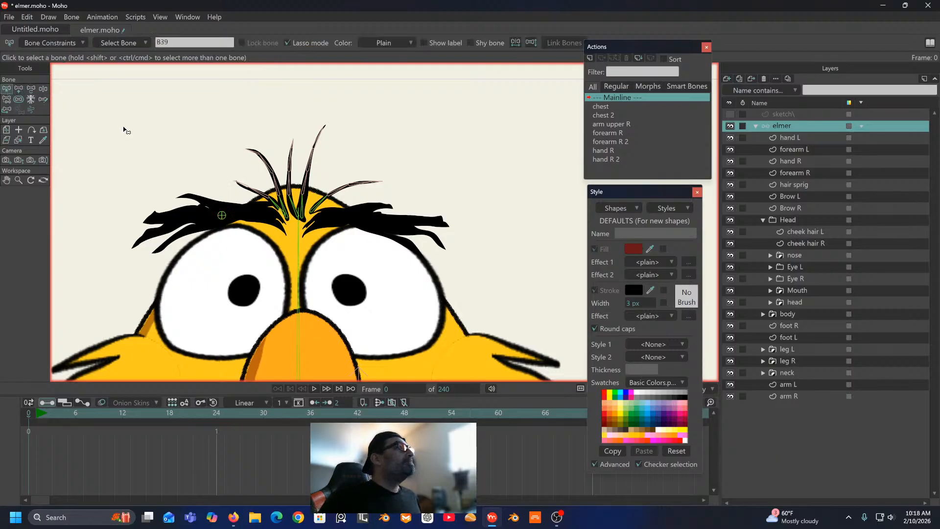
Step: Add unparented pin bones at the outer and inner ends of the Brow R eyebrow, deselecting each one
left_click(21, 90)
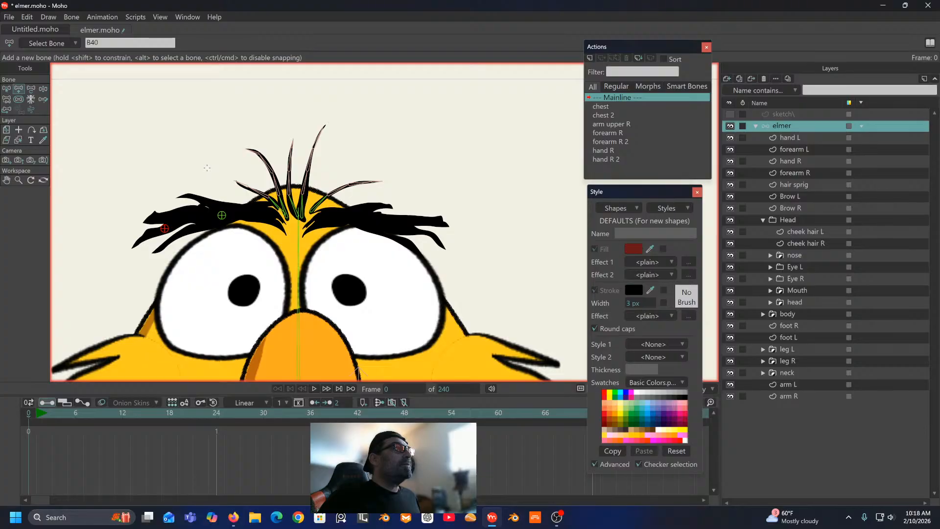
left_click(7, 89)
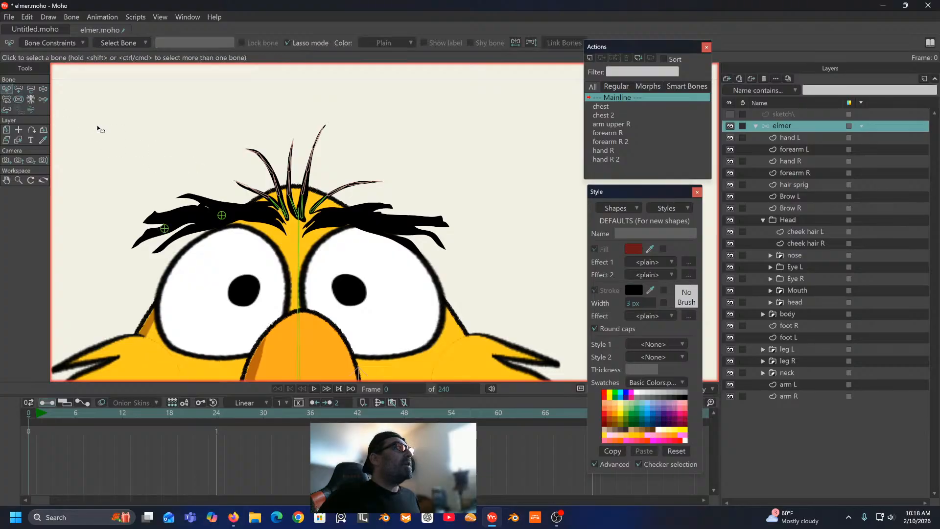
left_click(20, 91)
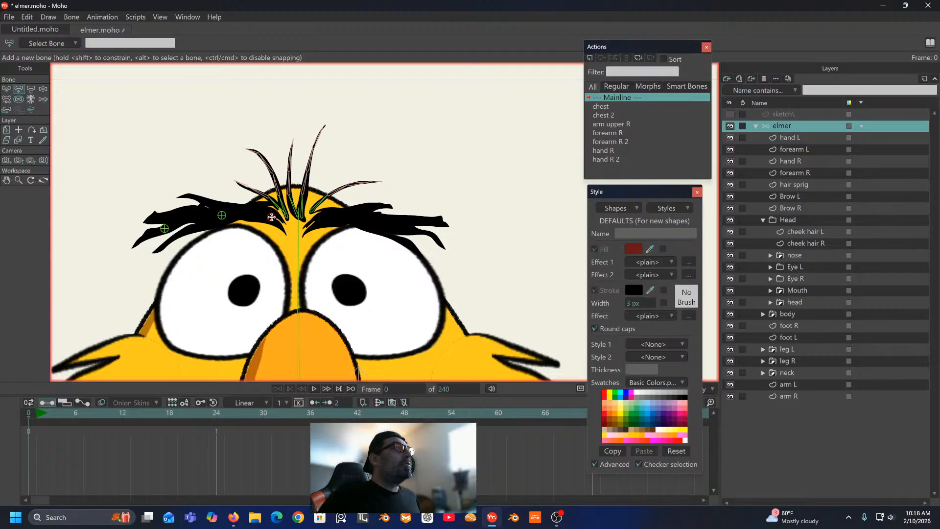
left_click(7, 89)
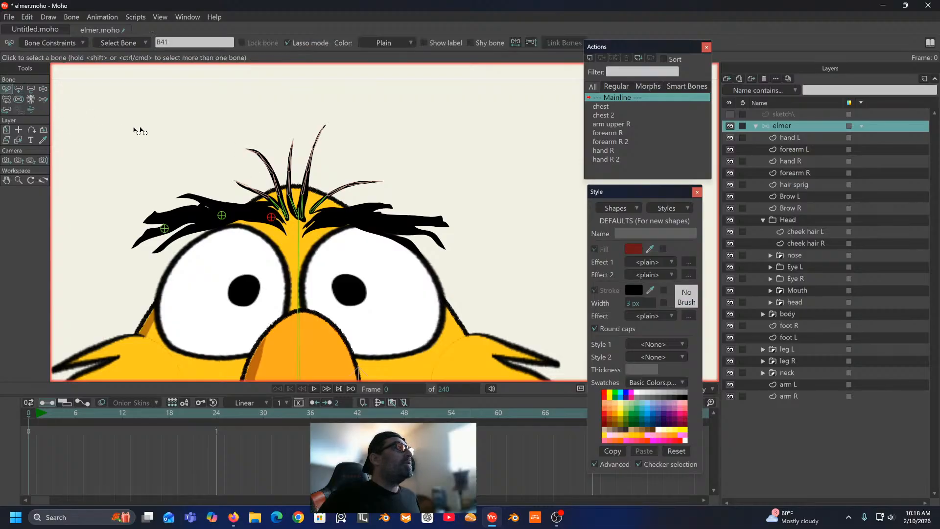
left_click(143, 131)
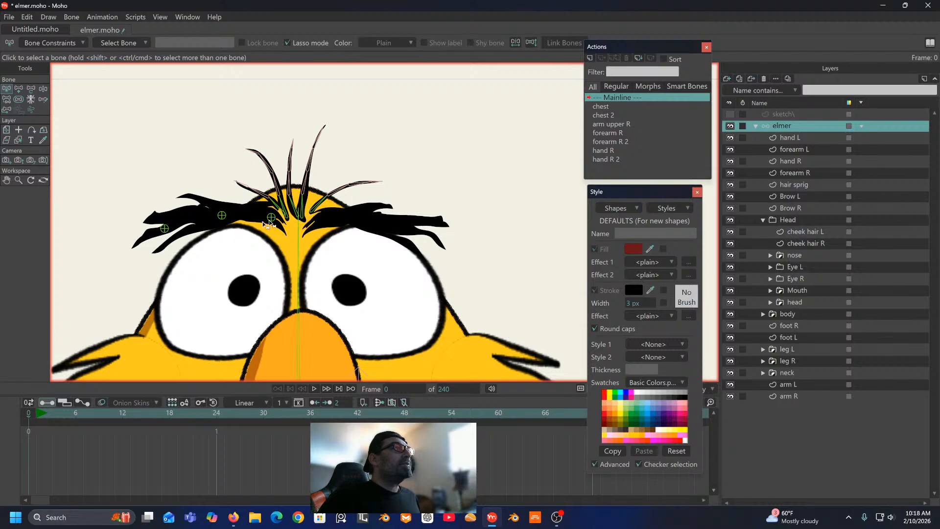
Step: Add unparented pin bones at the inner end and middle of the Brow L eyebrow, deselecting each one
left_click(18, 90)
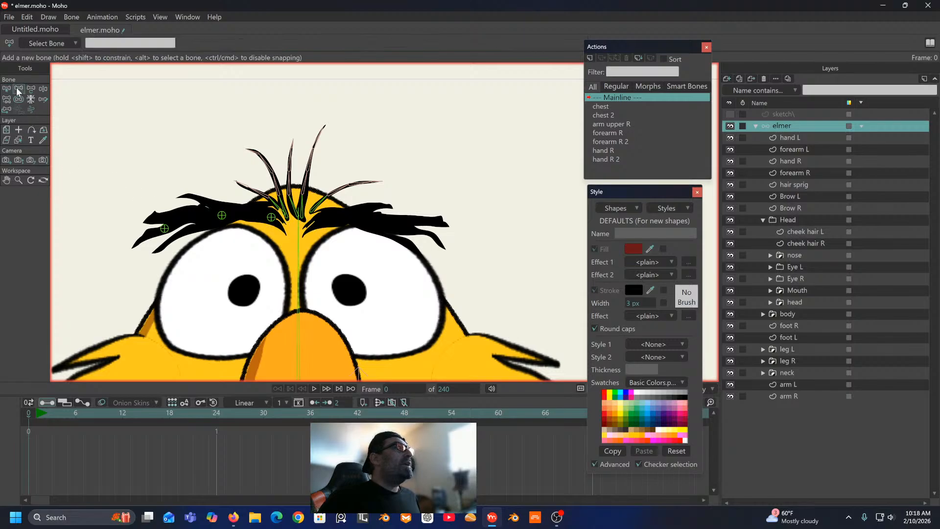
left_click_drag(316, 221, 337, 222)
left_click(6, 89)
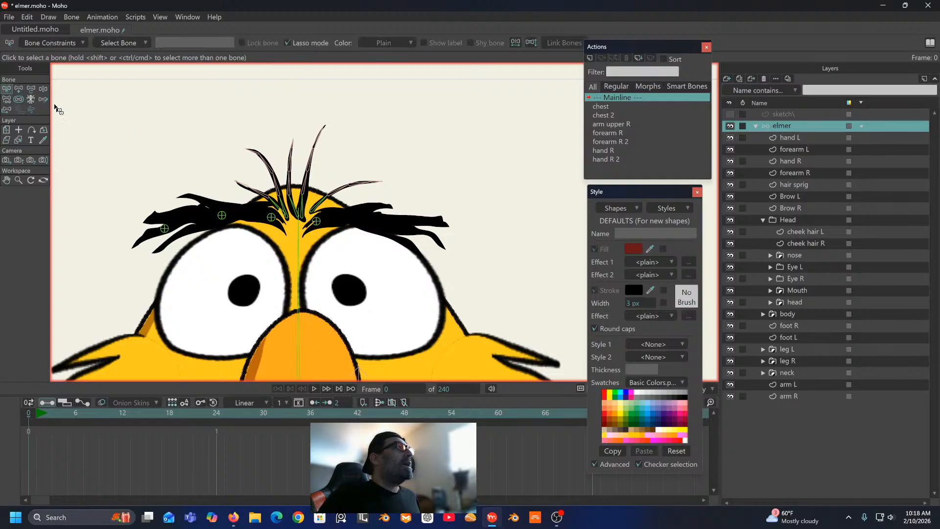
left_click(18, 88)
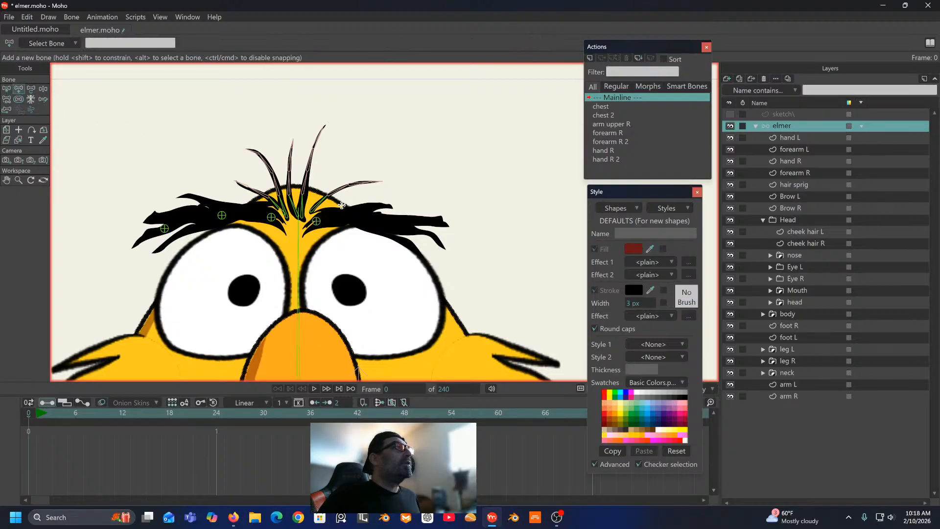
left_click(369, 217)
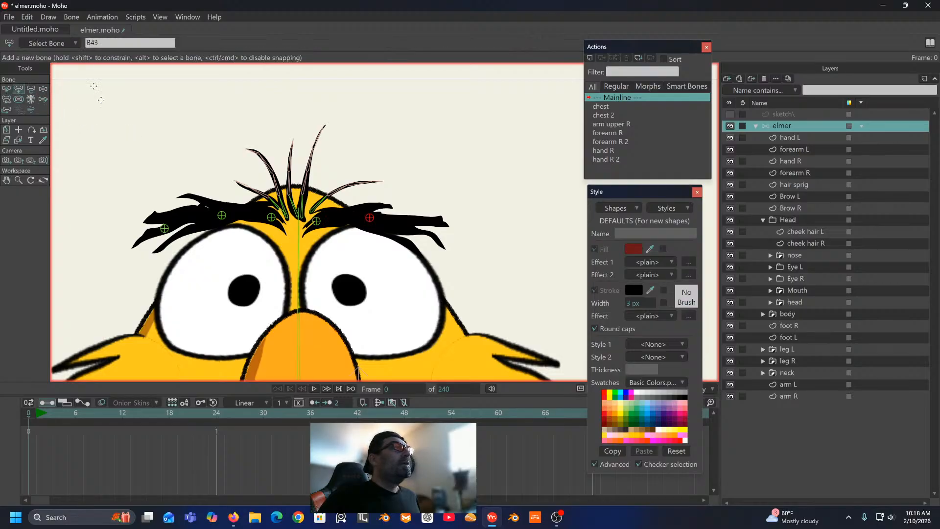
left_click(6, 90)
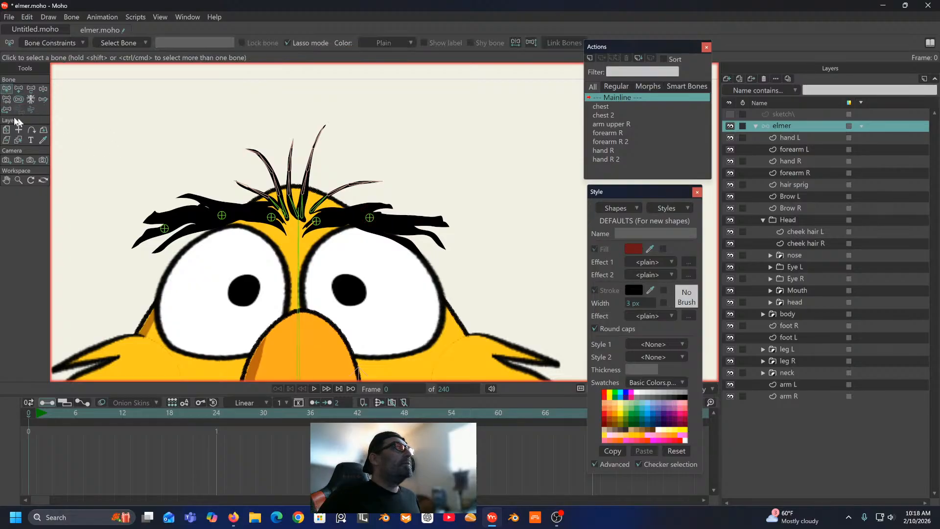
Step: Add an unparented pin bone at the outer end of the Brow L eyebrow and deselect it
left_click(19, 90)
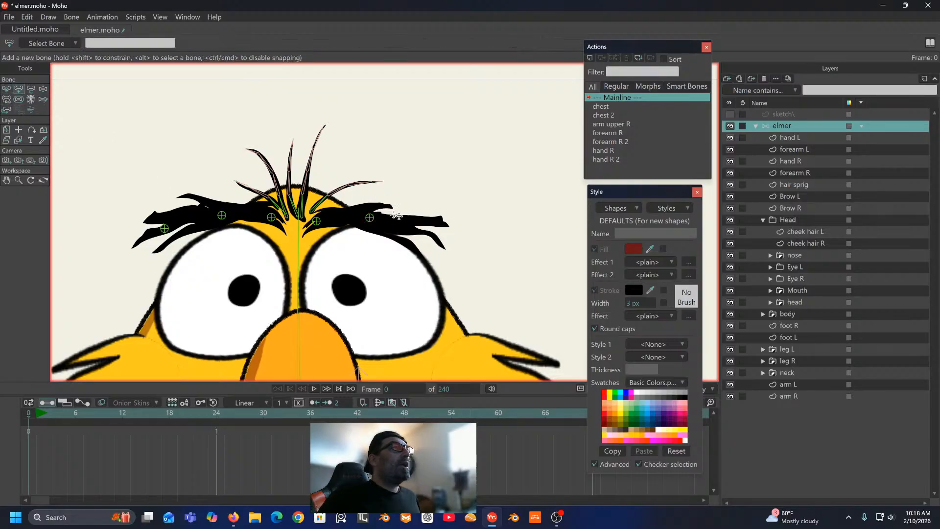
left_click(7, 89)
left_click(76, 121)
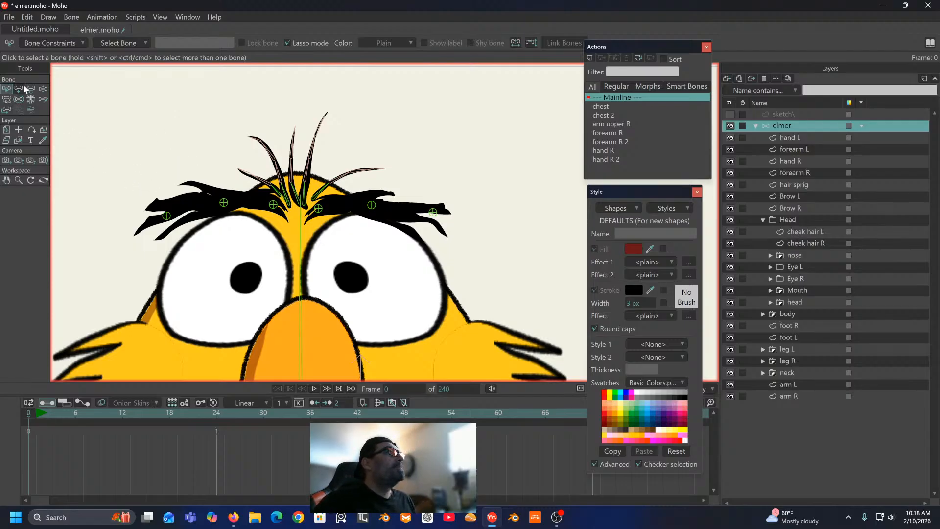
Step: Reparent the inner, middle and outer pin bones of the Brow R eyebrow to the central head bone, one after another
left_click(274, 205)
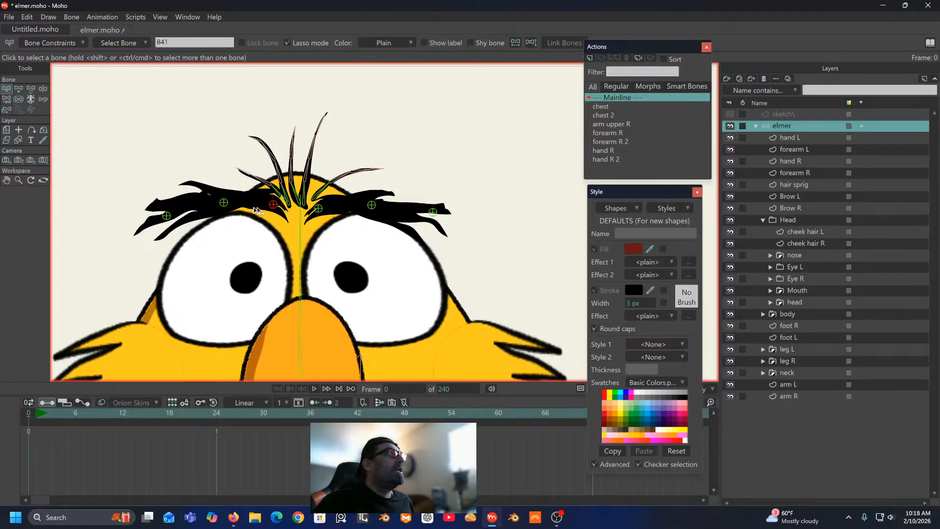
left_click(7, 100)
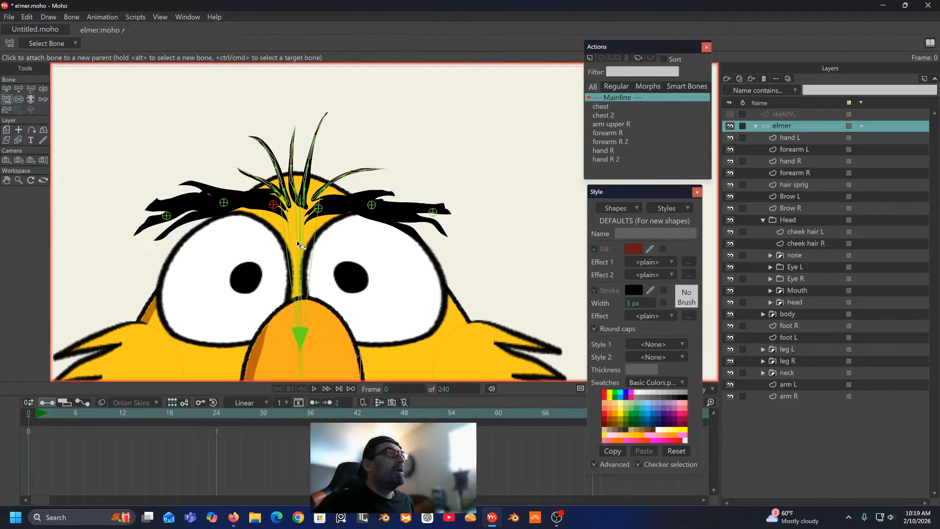
left_click(301, 355)
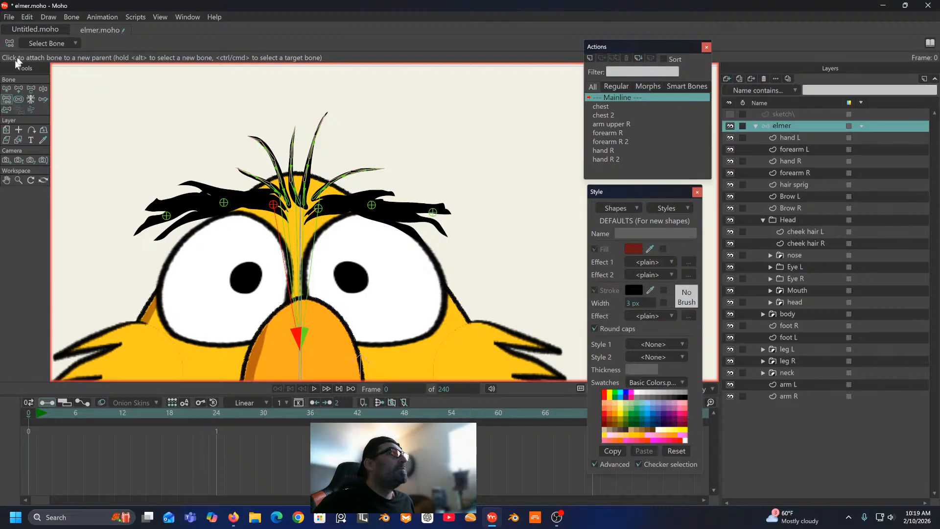
left_click(7, 89)
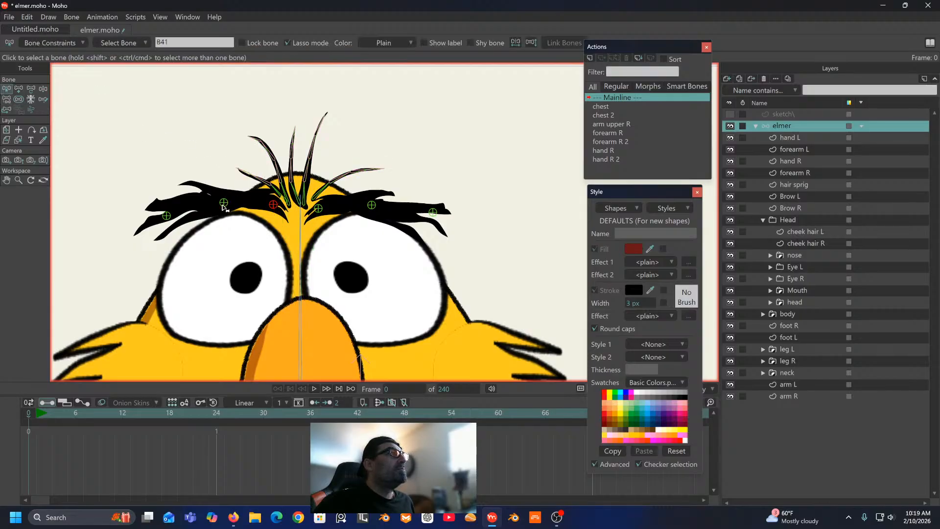
left_click(224, 205)
left_click(7, 100)
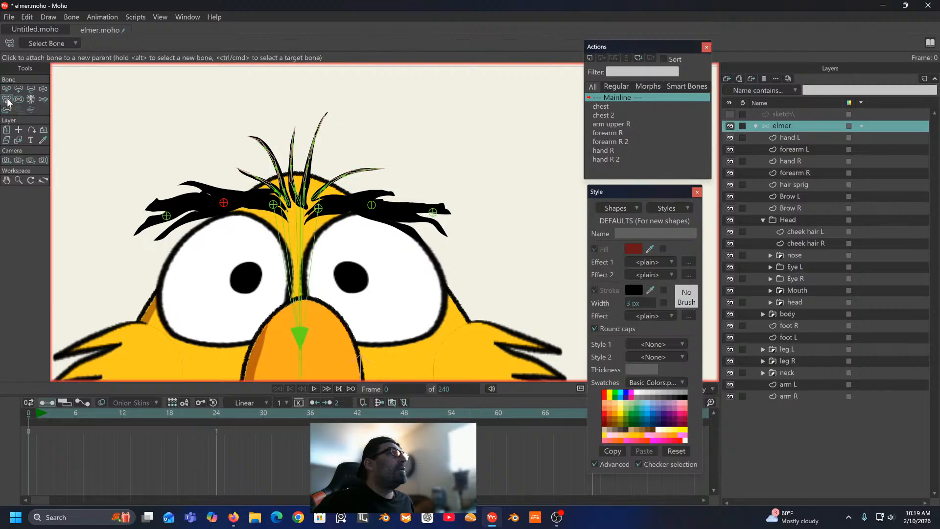
left_click(301, 327)
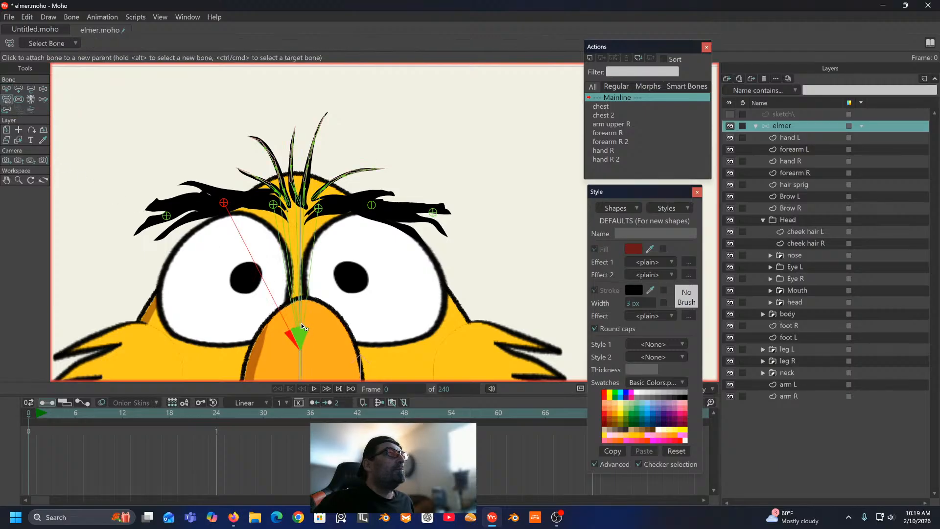
left_click(7, 91)
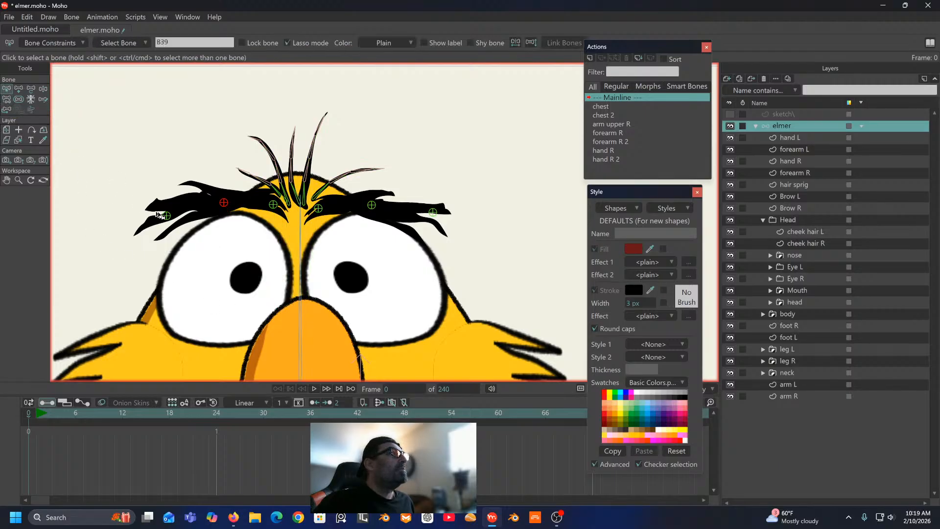
left_click(166, 215)
left_click(8, 100)
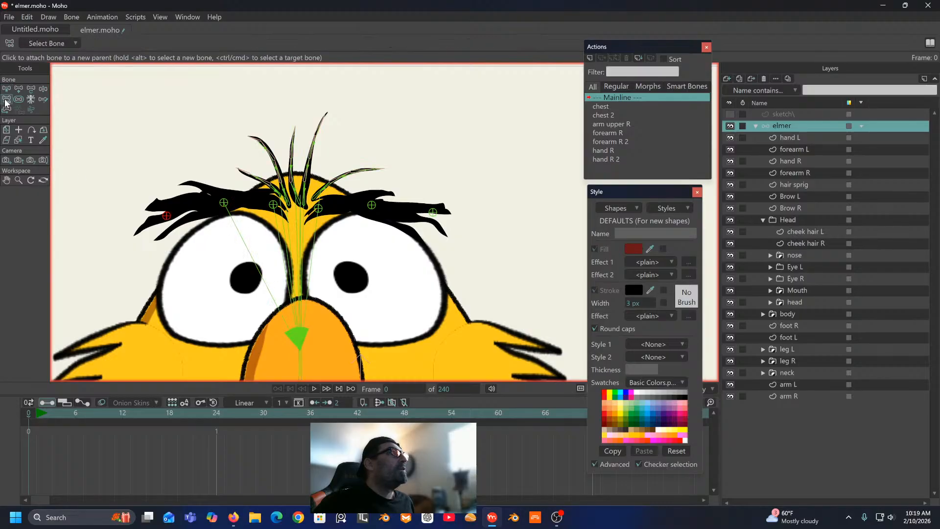
left_click(301, 312)
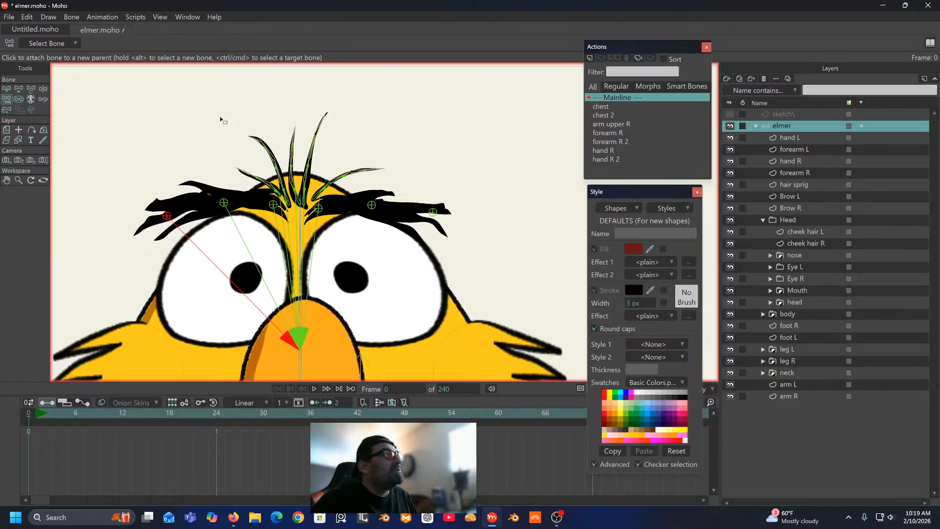
Step: Reparent the inner, middle and outer pin bones of the Brow L eyebrow to the central head bone, one after another
left_click(6, 88)
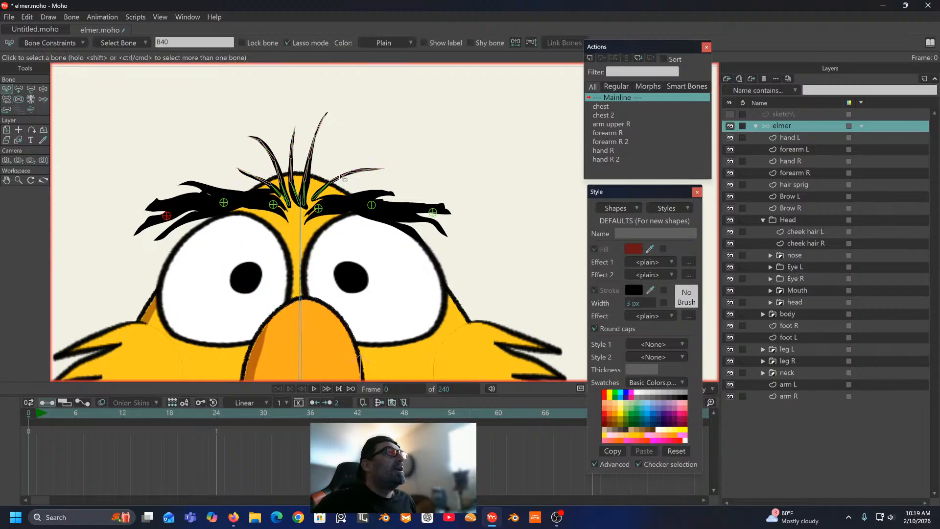
left_click(319, 210)
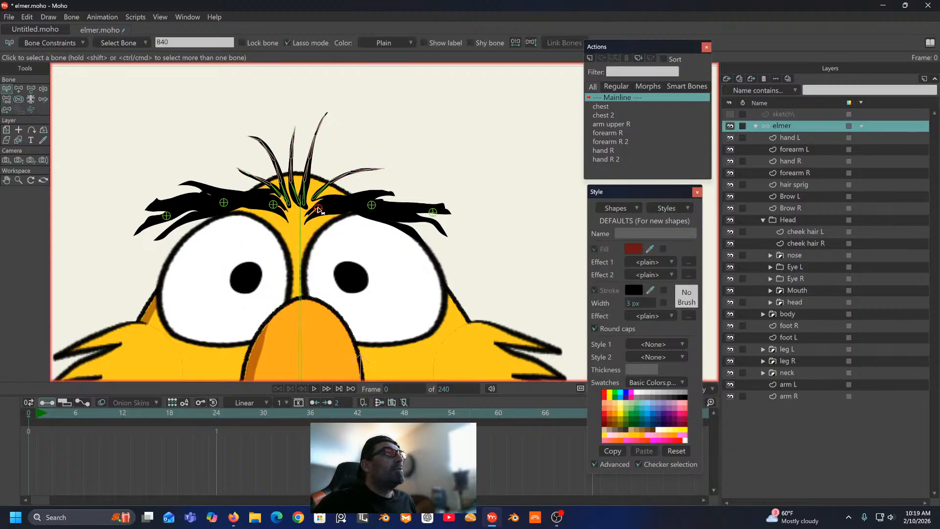
left_click(6, 100)
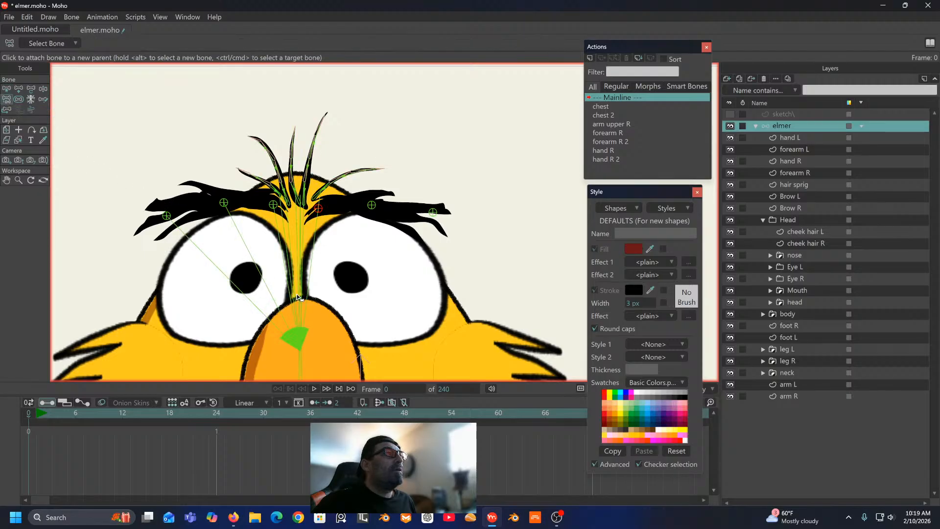
left_click(6, 90)
left_click(372, 204)
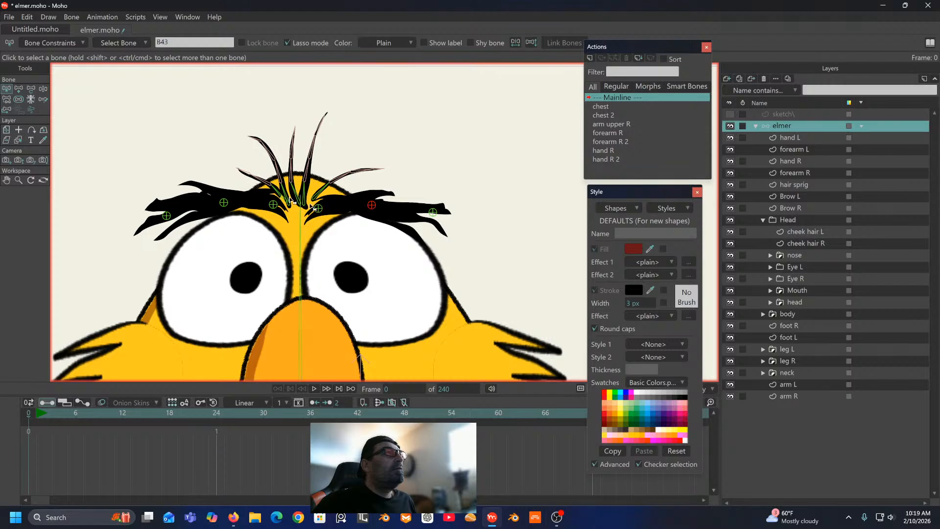
left_click(7, 100)
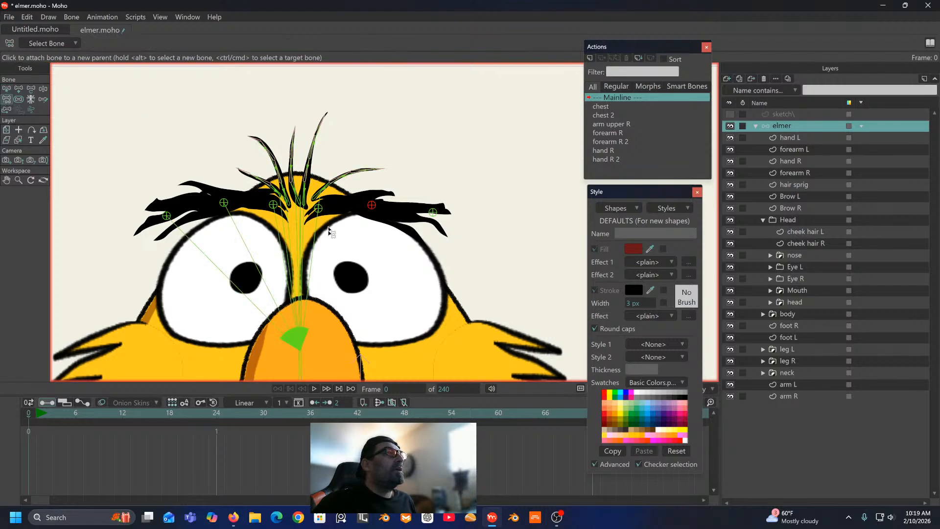
left_click(301, 281)
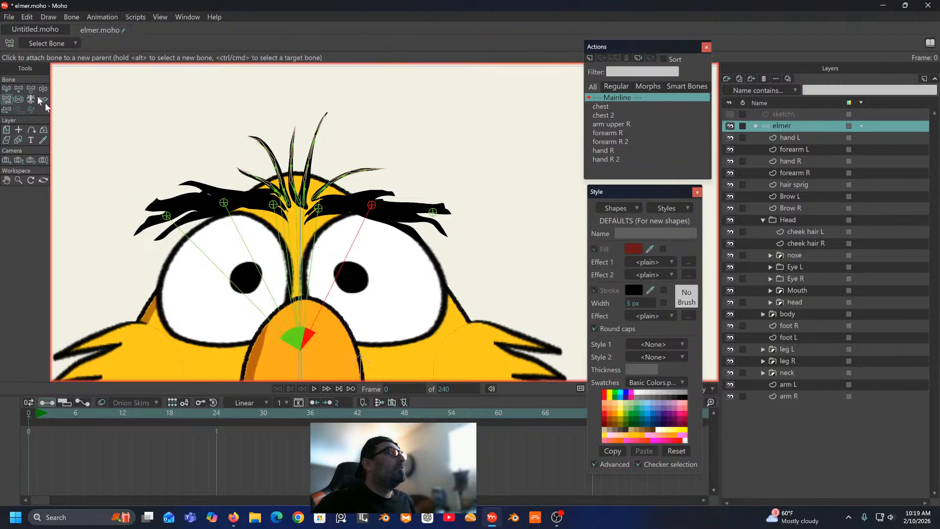
left_click(5, 89)
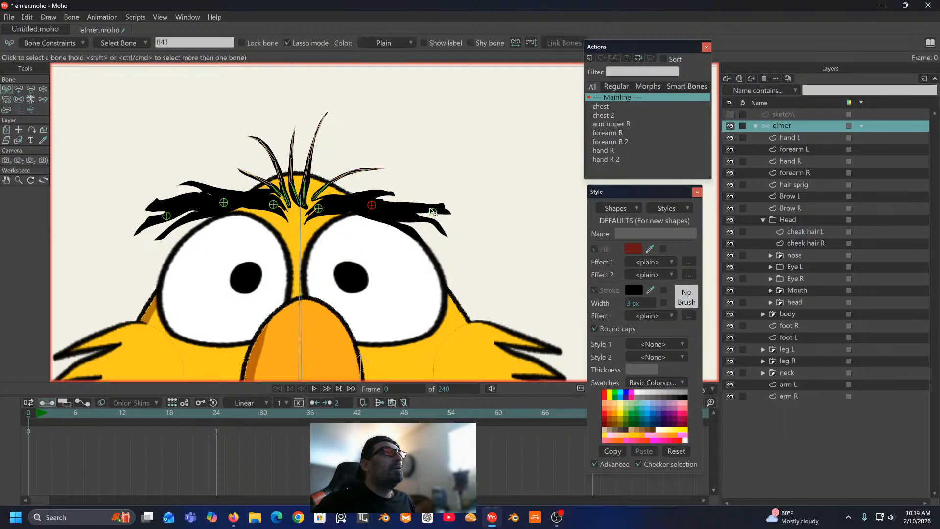
left_click(433, 211)
left_click(6, 100)
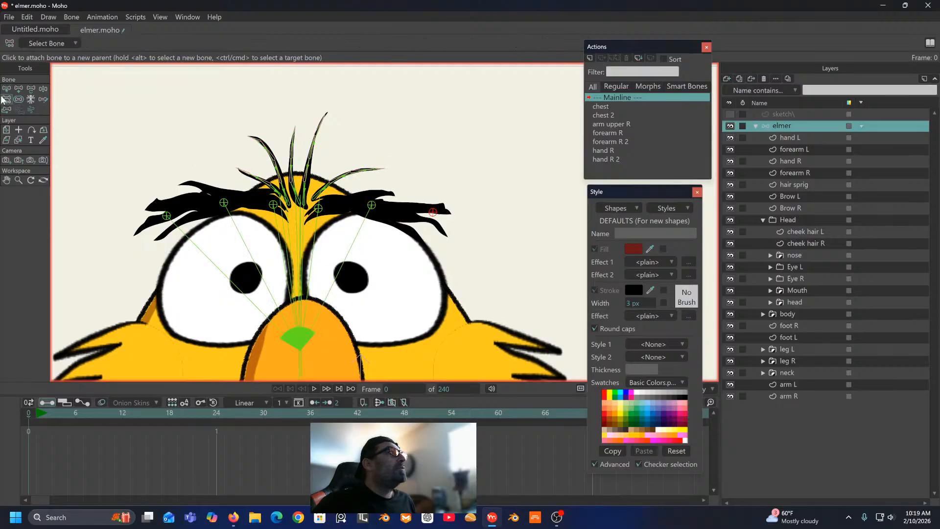
left_click(301, 296)
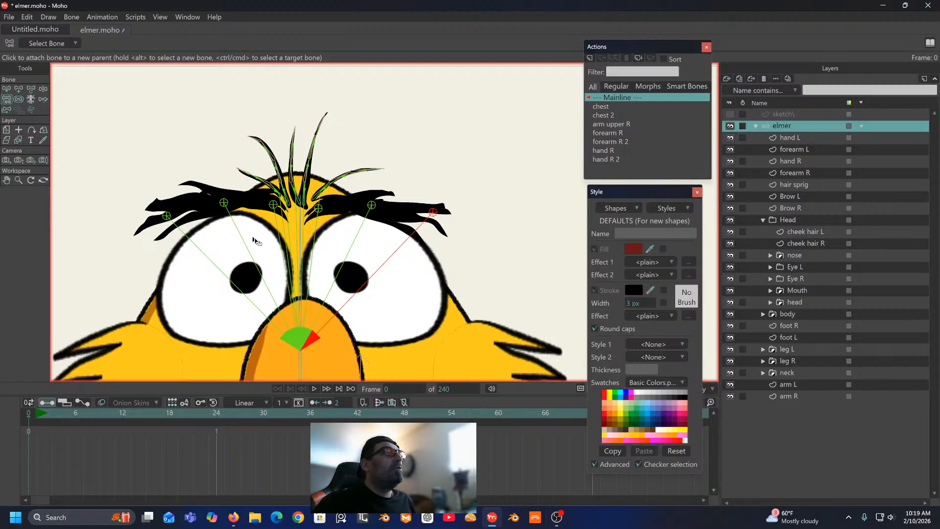
Step: Check the eyebrow pins' influence areas with Manipulate Bones and shift the outer Brow R pin to about X 0.6131, Y 0.2805
left_click_drag(281, 287, 235, 174)
scroll(239, 175, "down", 2)
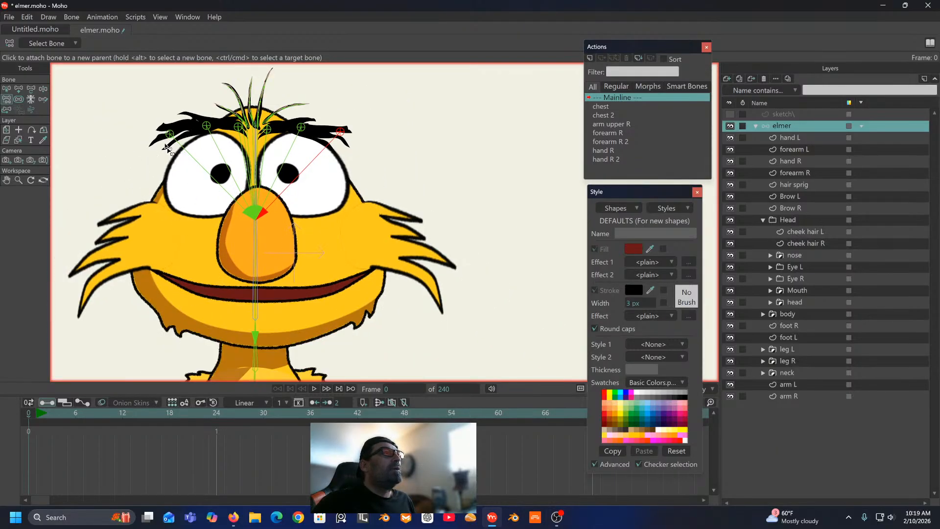
left_click_drag(164, 143, 207, 188)
scroll(208, 190, "up", 2)
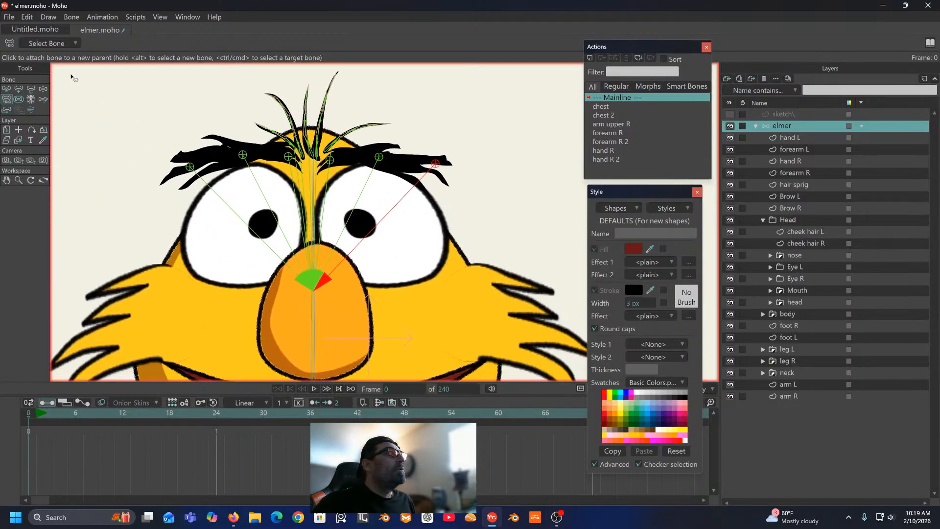
left_click(44, 90)
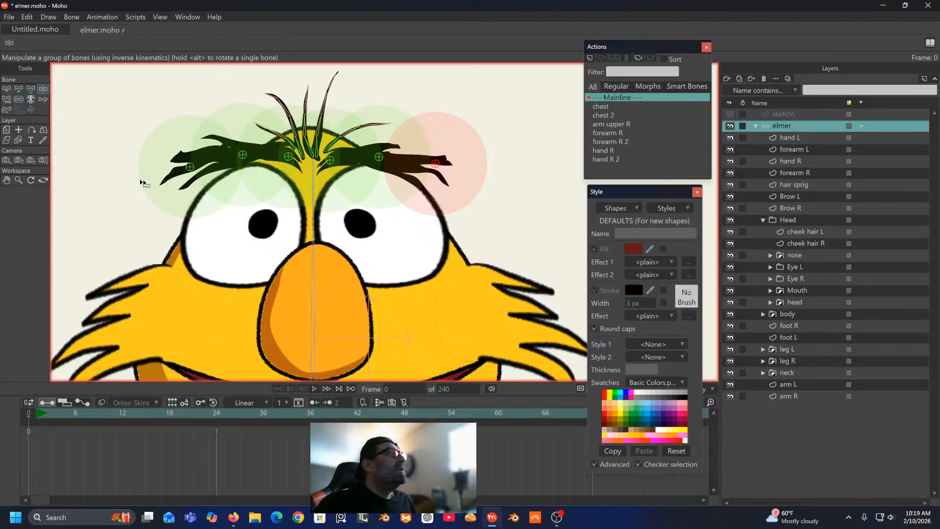
left_click(187, 171)
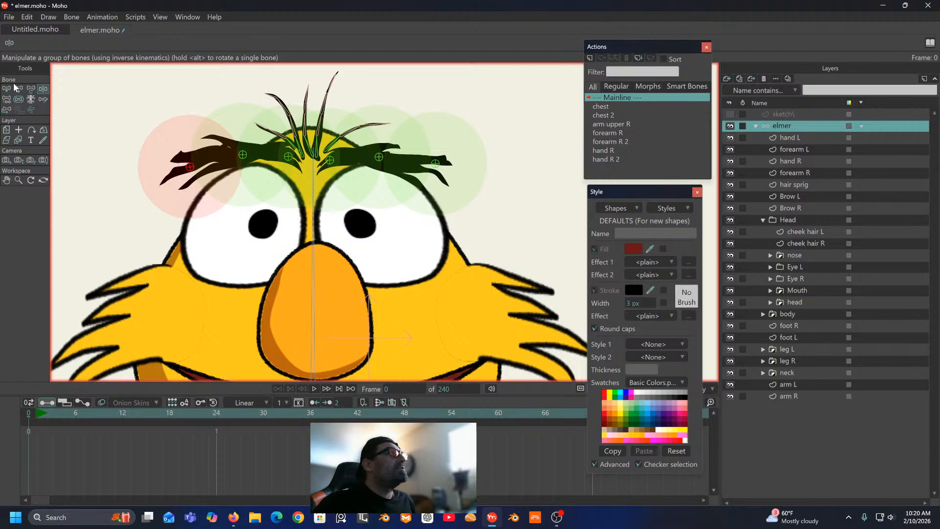
left_click(31, 89)
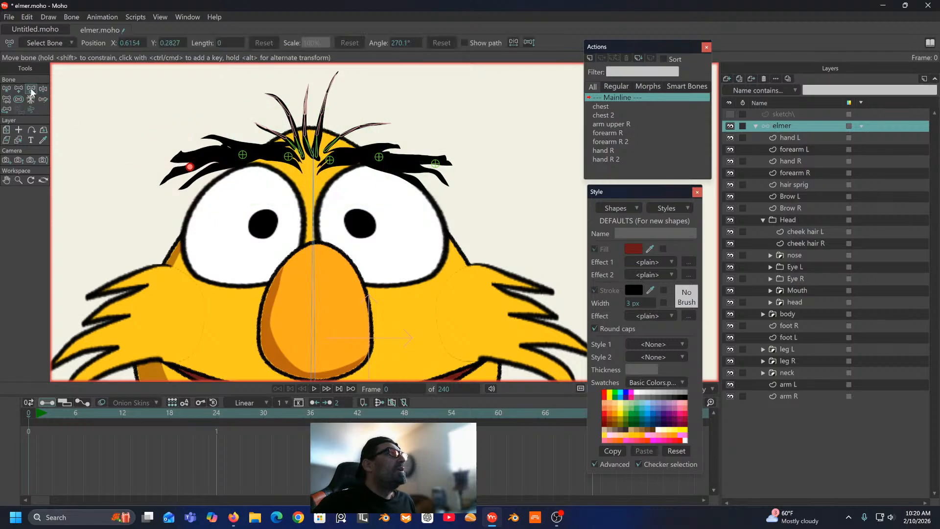
left_click(192, 167)
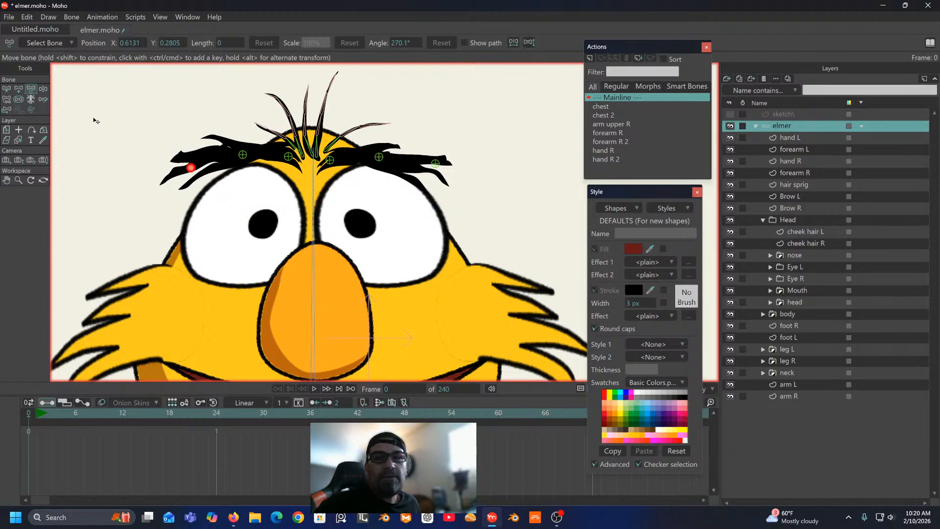
left_click(42, 90)
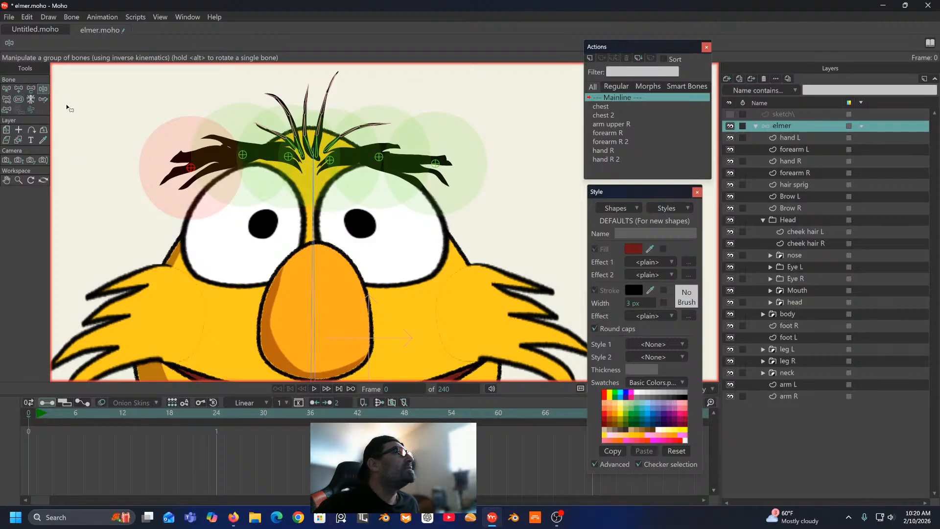
Step: On the Brow R layer, bind the points of the eyebrow's outer end to its outer pin bone
left_click(6, 90)
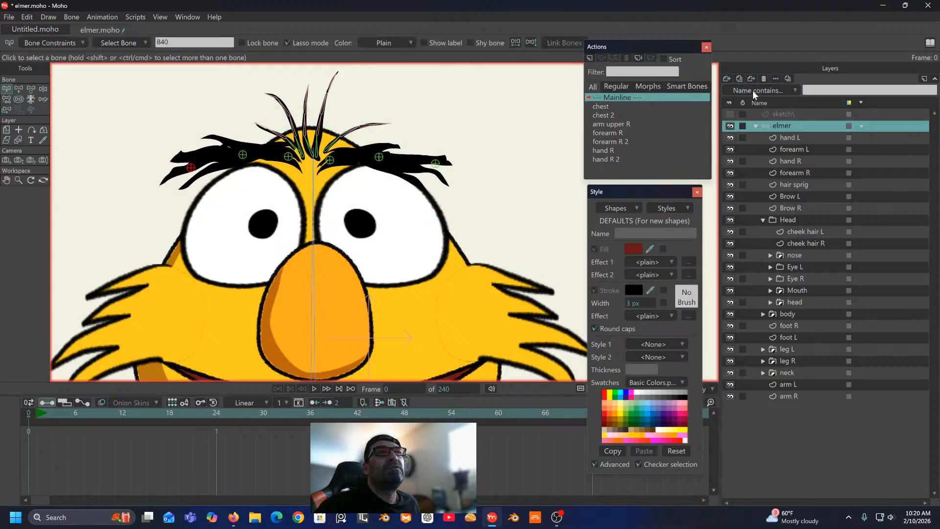
left_click(789, 196)
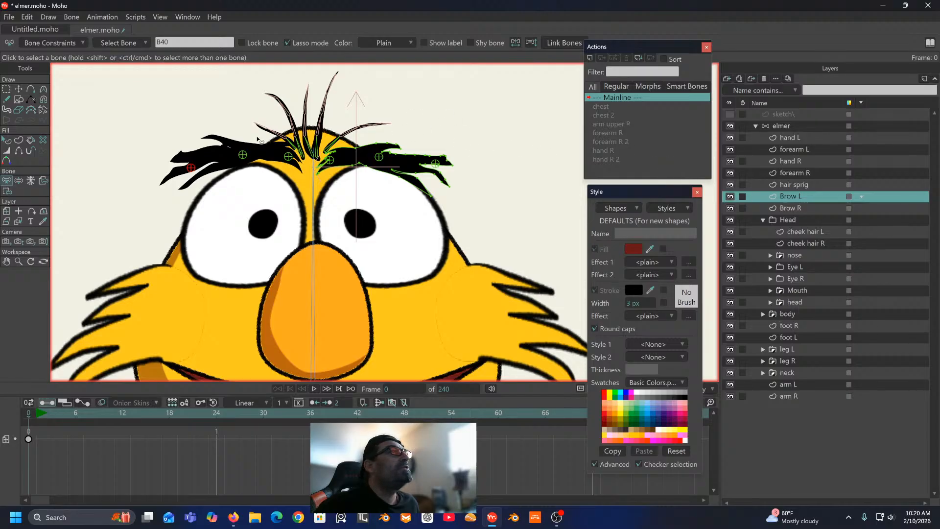
left_click(782, 208)
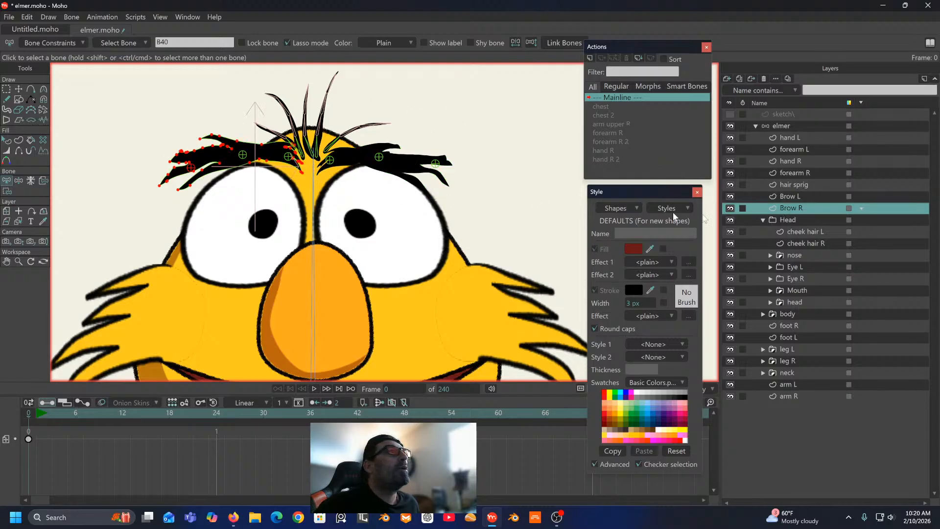
scroll(224, 155, "up", 3)
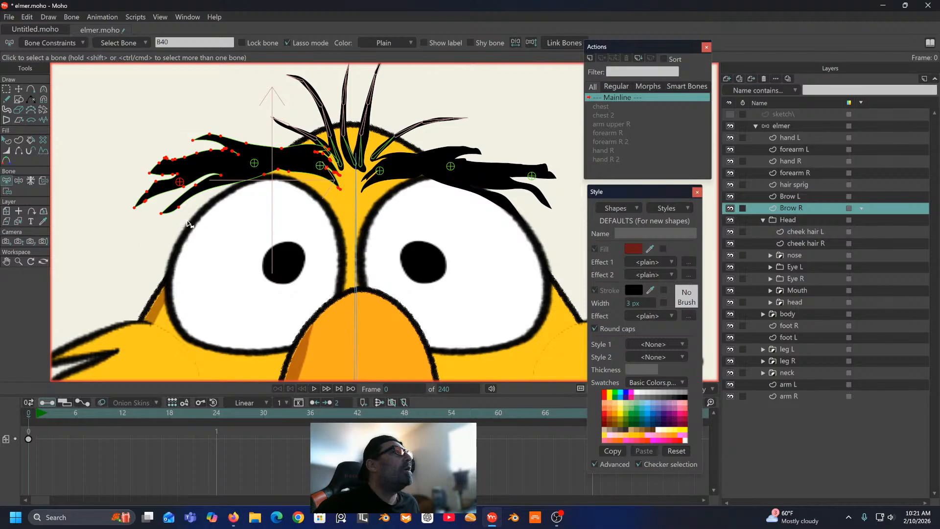
left_click(173, 223)
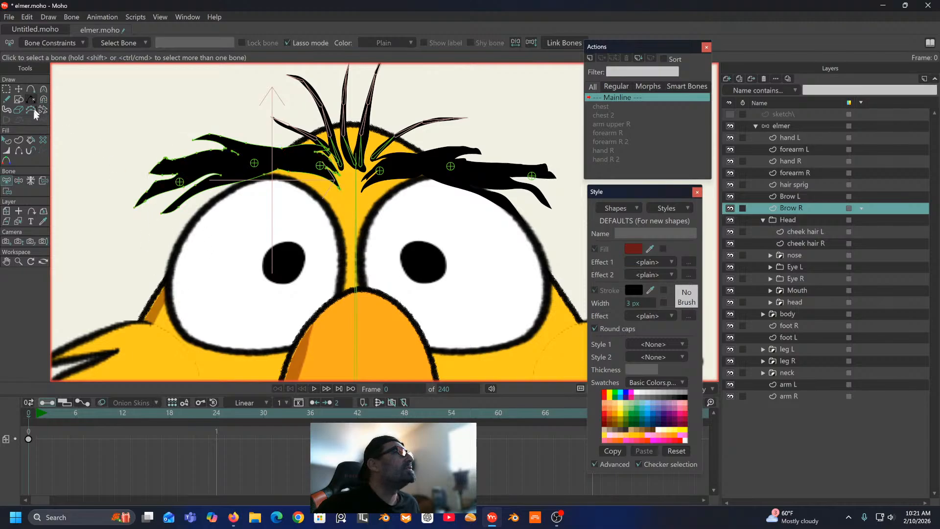
left_click(181, 182)
left_click(7, 191)
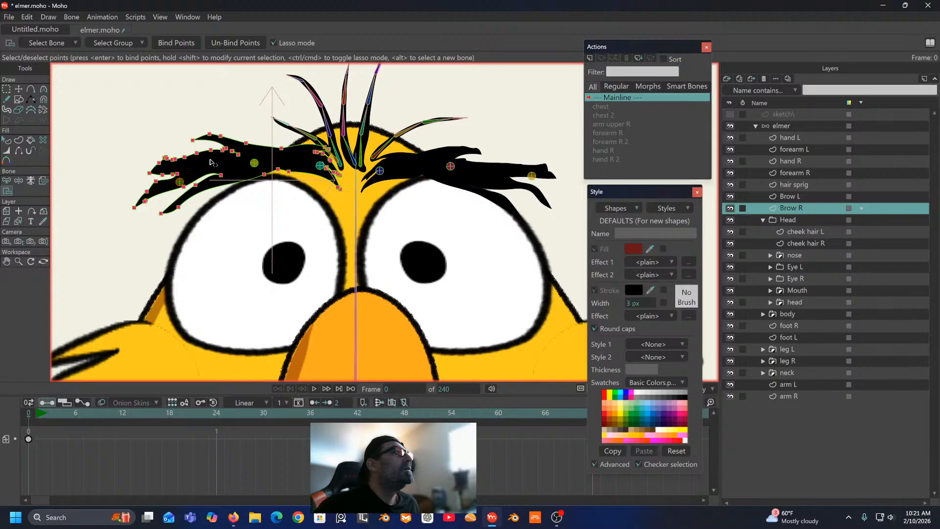
mouse_move(205, 159)
left_mouse_down()
mouse_move(179, 126)
mouse_move(95, 192)
mouse_move(129, 249)
mouse_move(185, 245)
mouse_move(209, 212)
mouse_move(216, 176)
mouse_move(228, 182)
mouse_move(206, 156)
left_mouse_up()
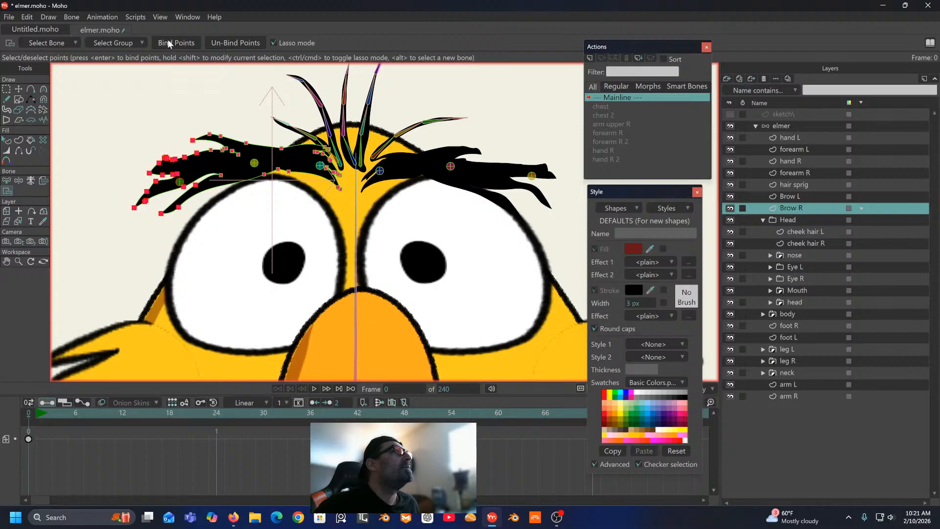
left_click(168, 43)
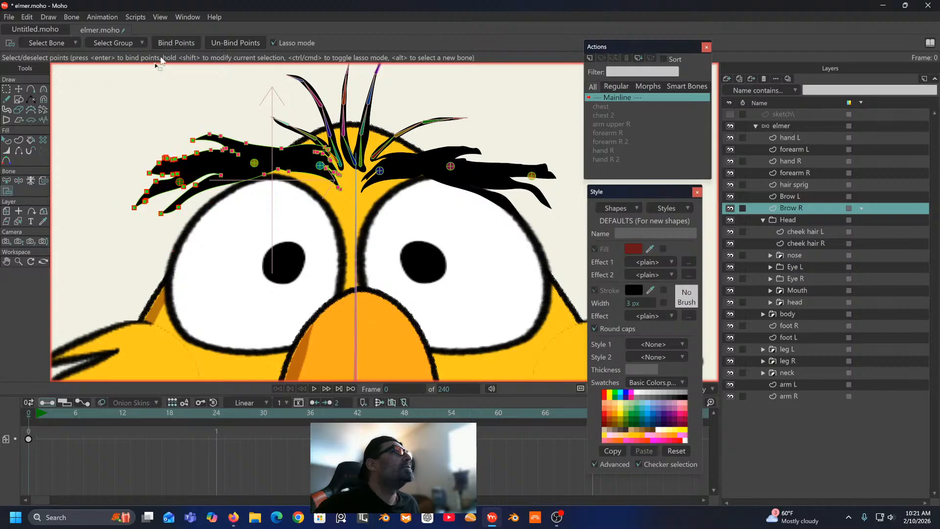
Step: Test how the outer Brow R pin deforms the eyebrow with Manipulate Bones and undo the test pose
left_click(19, 180)
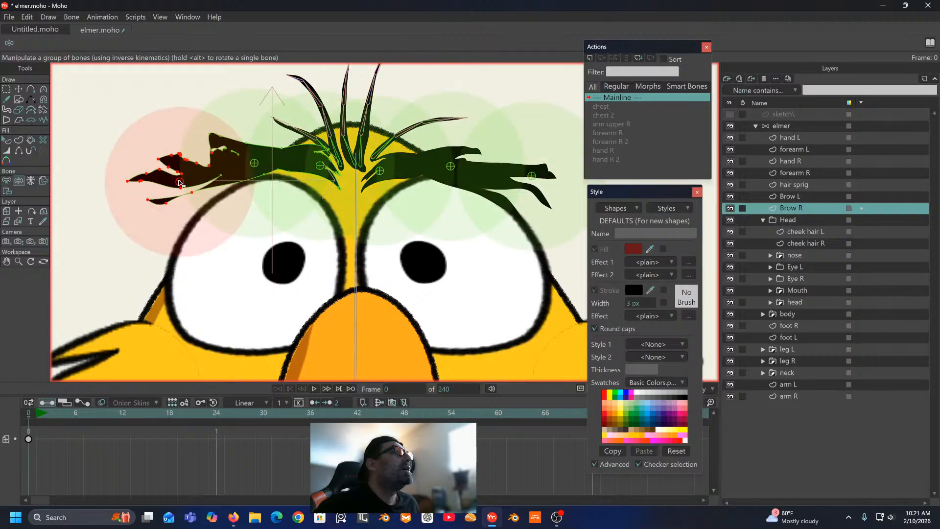
left_click_drag(179, 183, 185, 163)
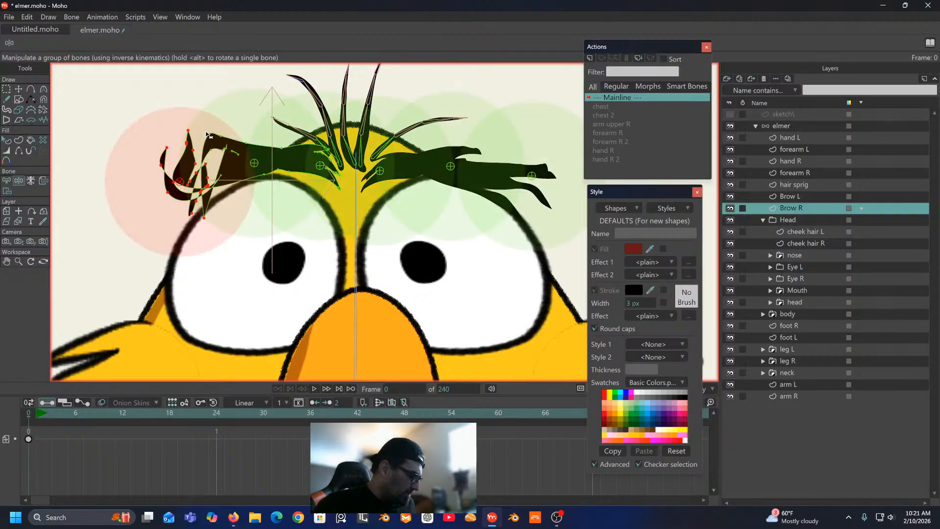
key("ctrl+z")
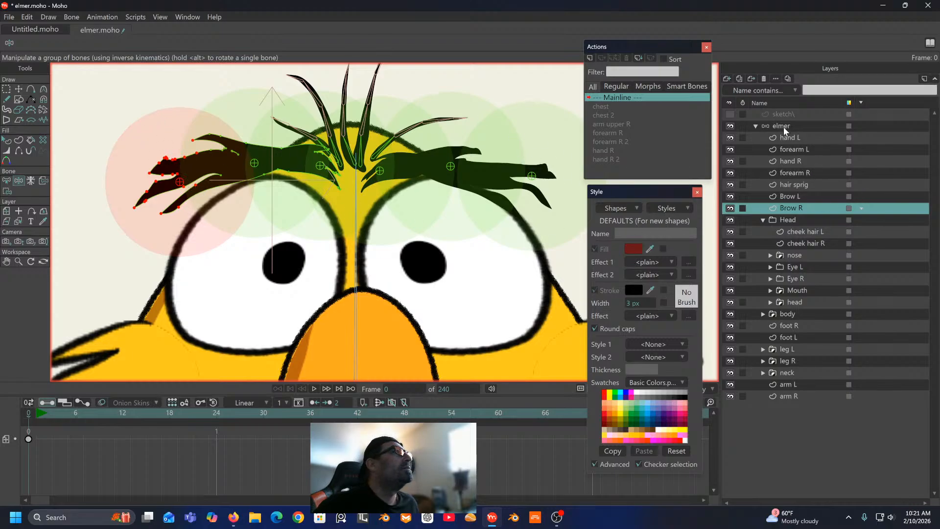
Step: Nudge the selected outer-end points of the Brow R eyebrow to about X -0.4732, Y 0.3976
left_click(19, 88)
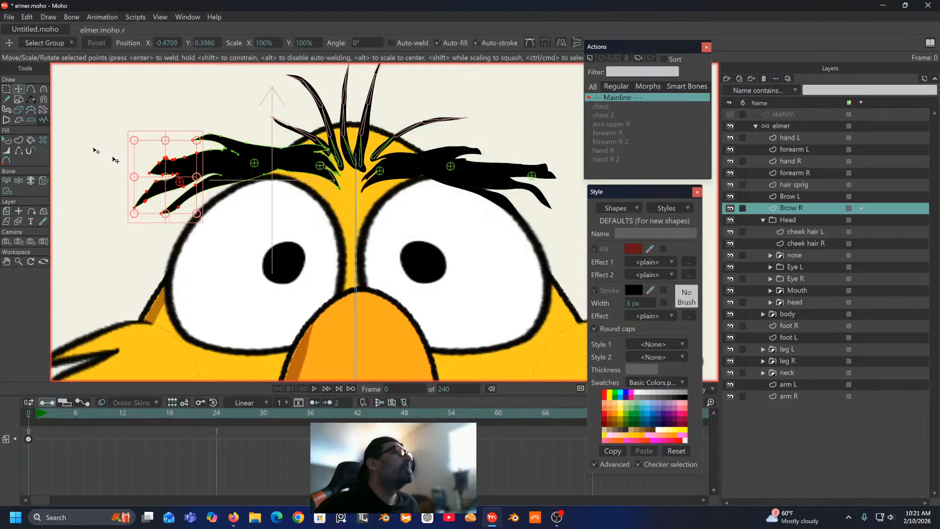
left_click_drag(179, 197, 178, 197)
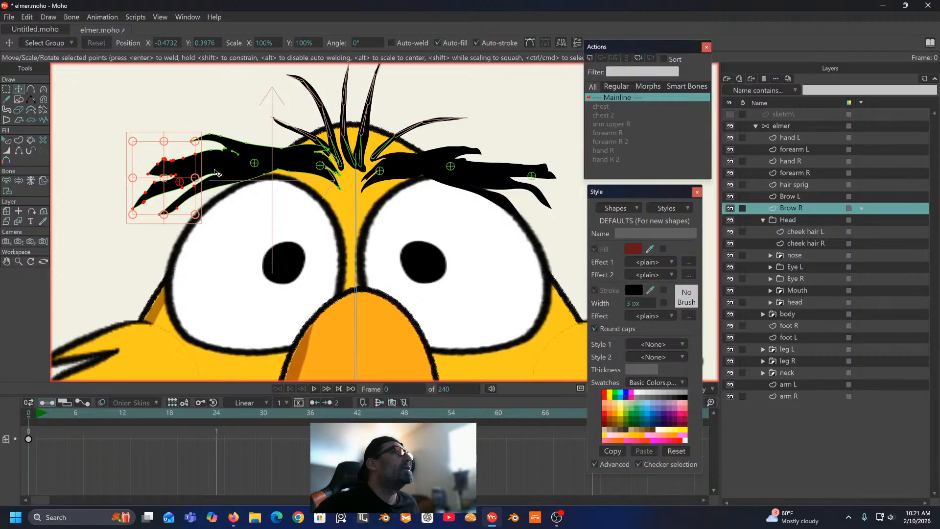
Step: On the elmer bone layer, shift the outer Brow R pin to about X 0.6131, Y 0.2828 and check its influence area
left_click(804, 128)
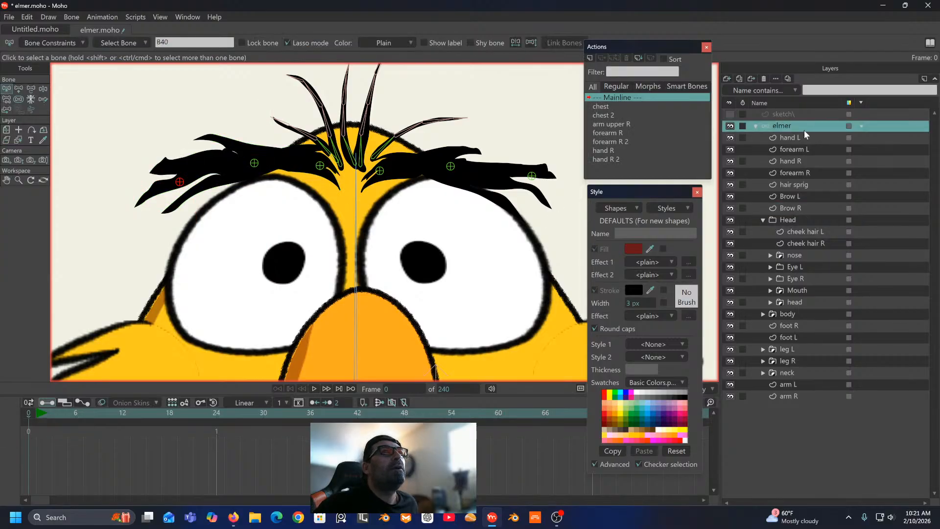
left_click(30, 89)
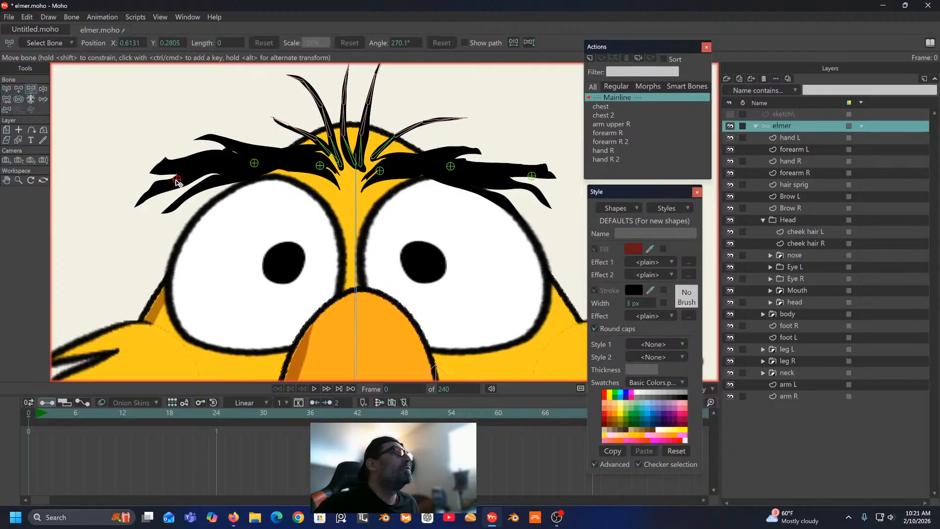
left_click_drag(177, 181, 181, 185)
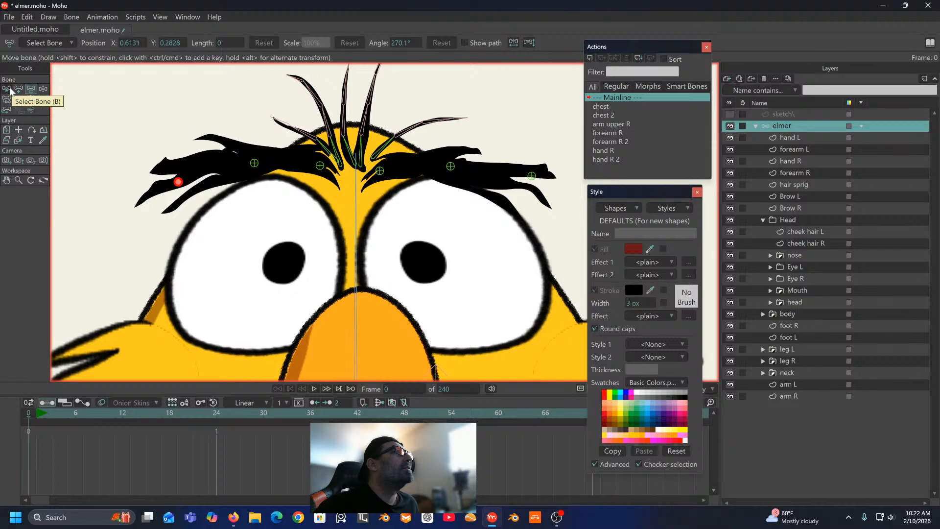
left_click(43, 89)
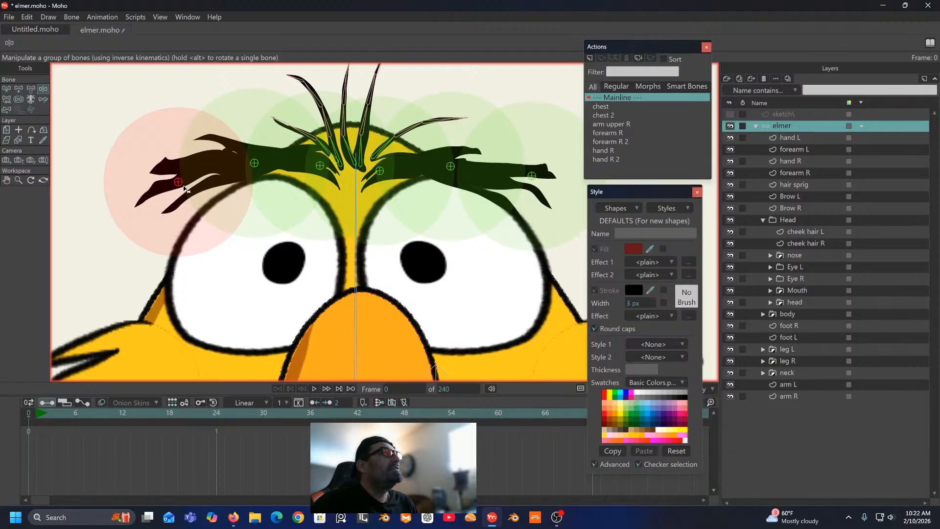
Step: Delete all six eyebrow pin bones, going from the outer Brow R pin across to the outer Brow L pin
left_click(6, 88)
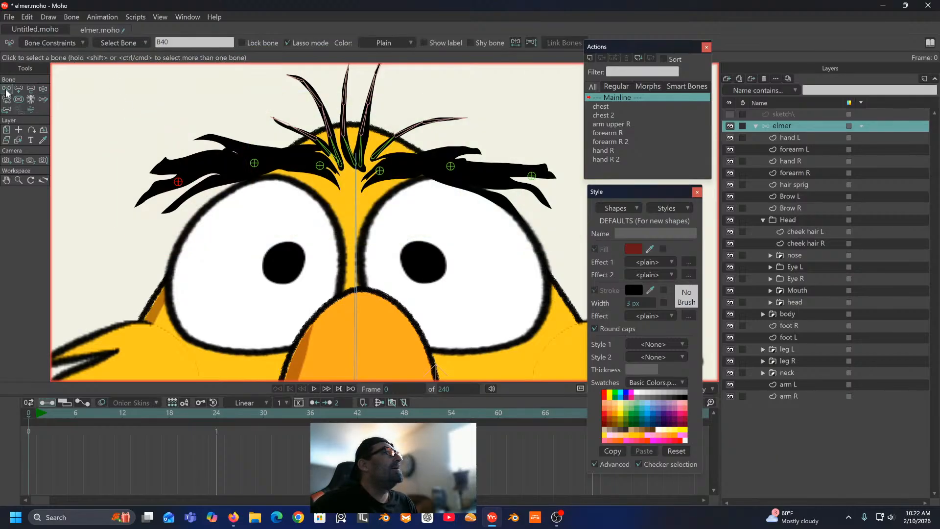
key("Delete")
left_click(255, 164)
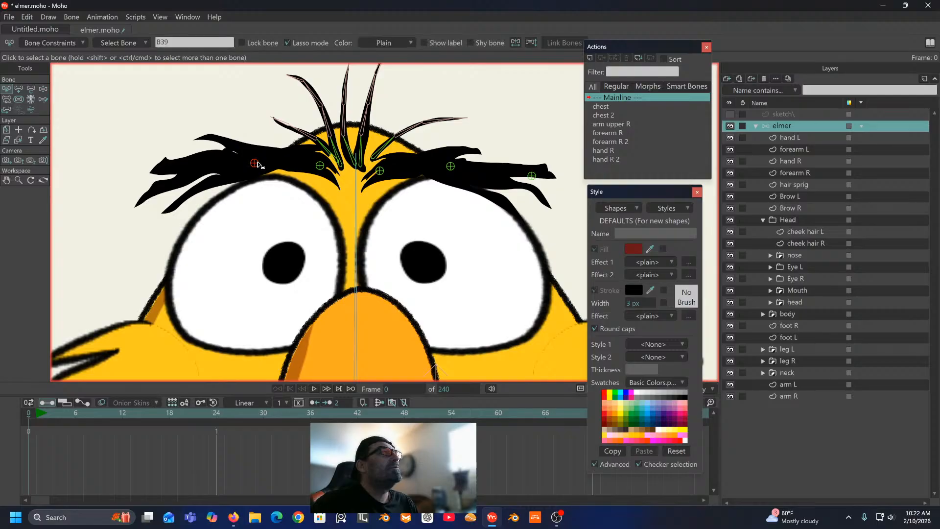
key("Delete")
left_click(321, 166)
key("Delete")
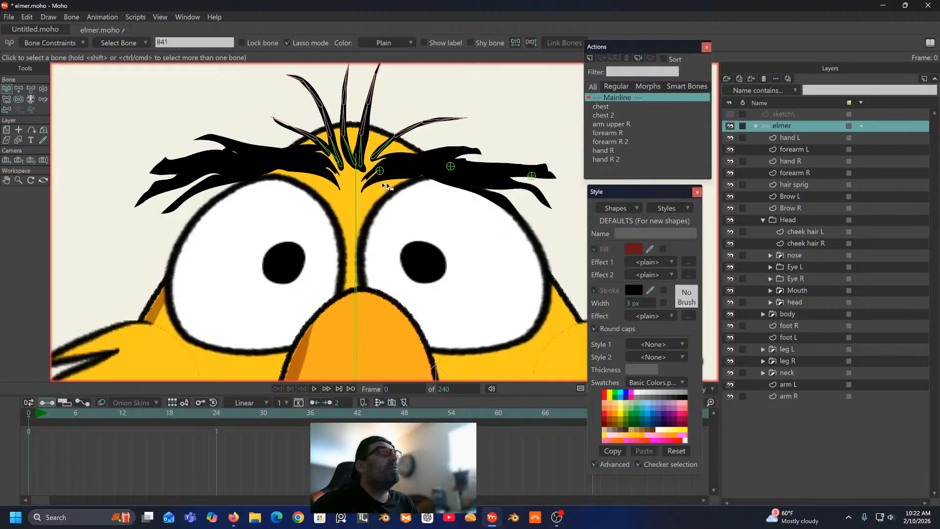
left_click(382, 170)
key("Delete")
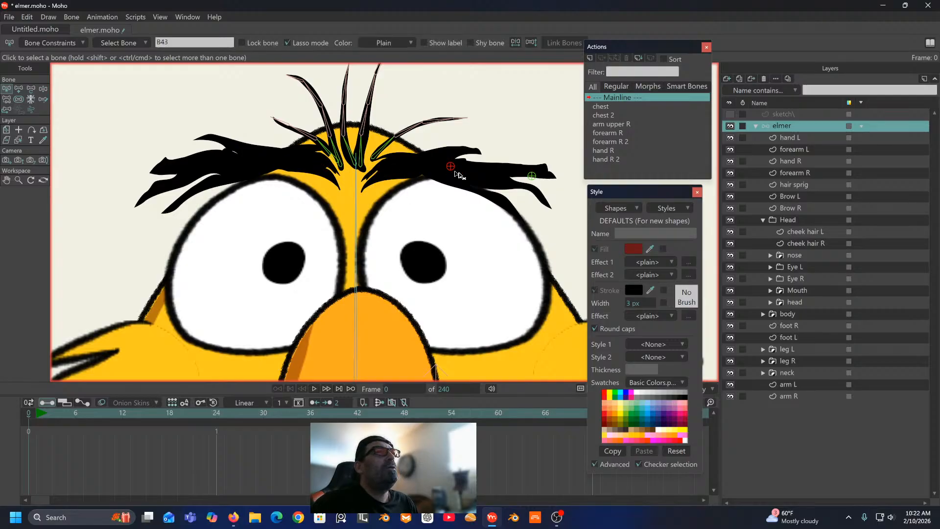
key("Delete")
left_click(533, 176)
key("Delete")
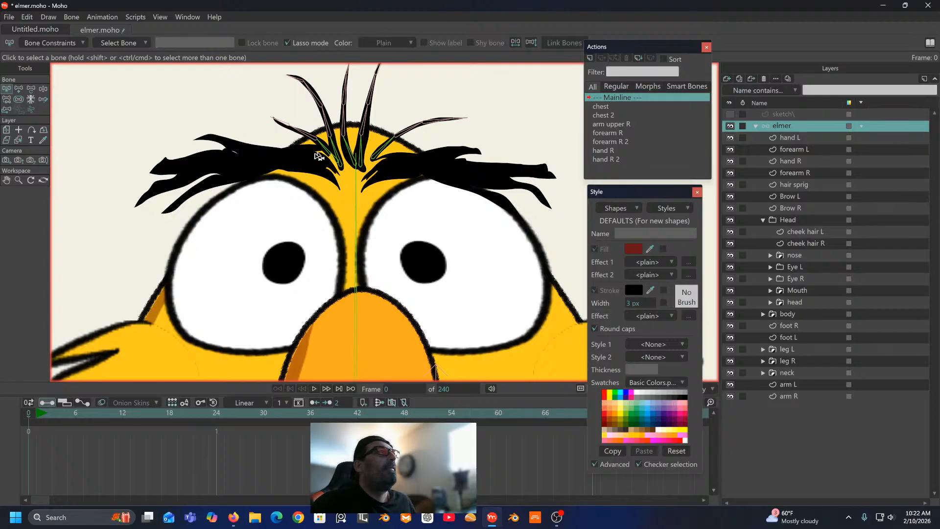
Step: Add inner, middle and outer pin bones along the Brow L eyebrow, each with the central head bone selected as its parent
left_click_drag(203, 161, 172, 146)
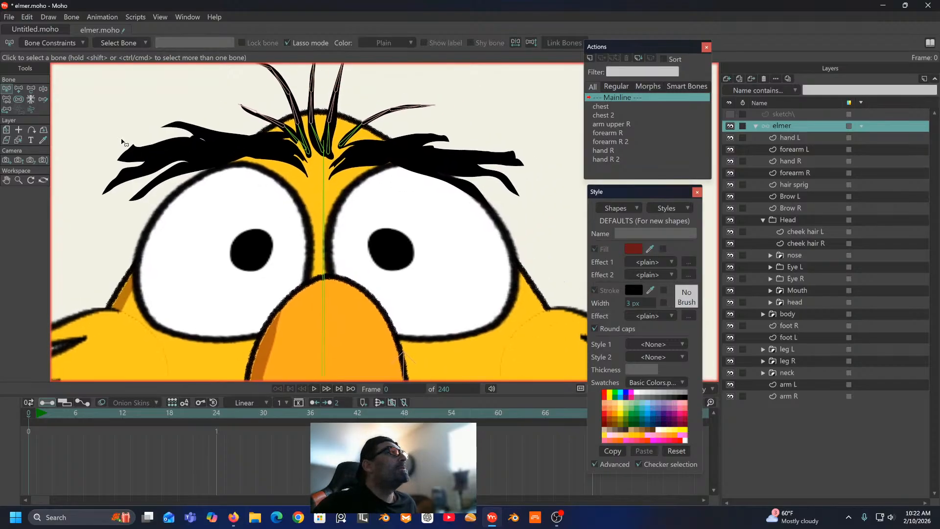
left_click(325, 229)
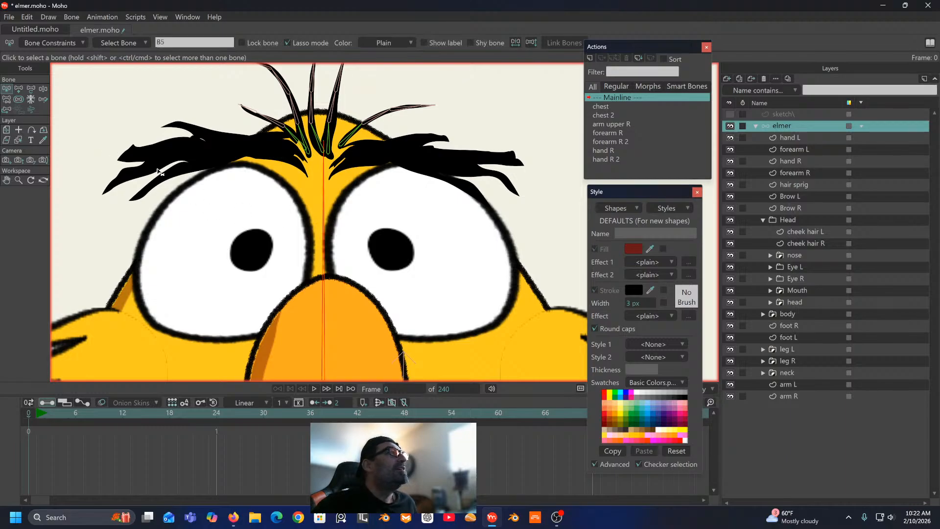
left_click(792, 196)
scroll(365, 142, "up", 2)
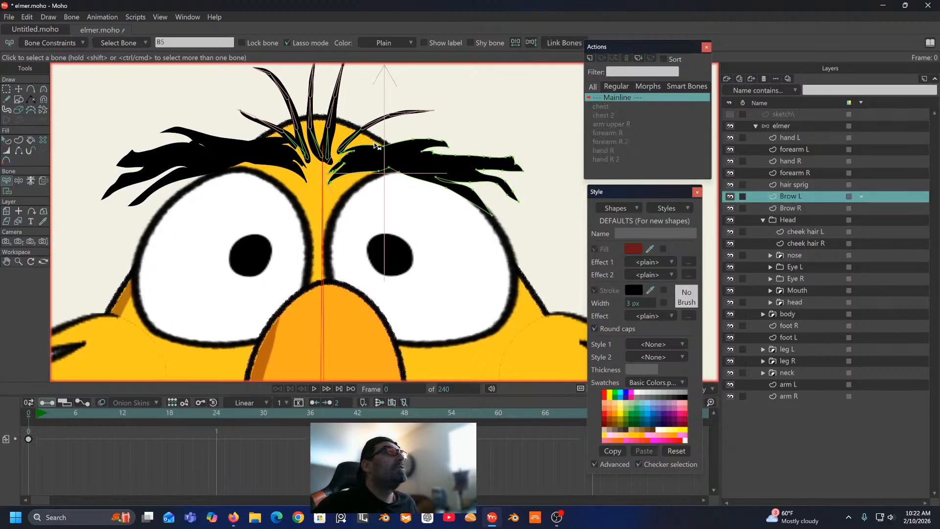
left_click_drag(371, 227, 425, 185)
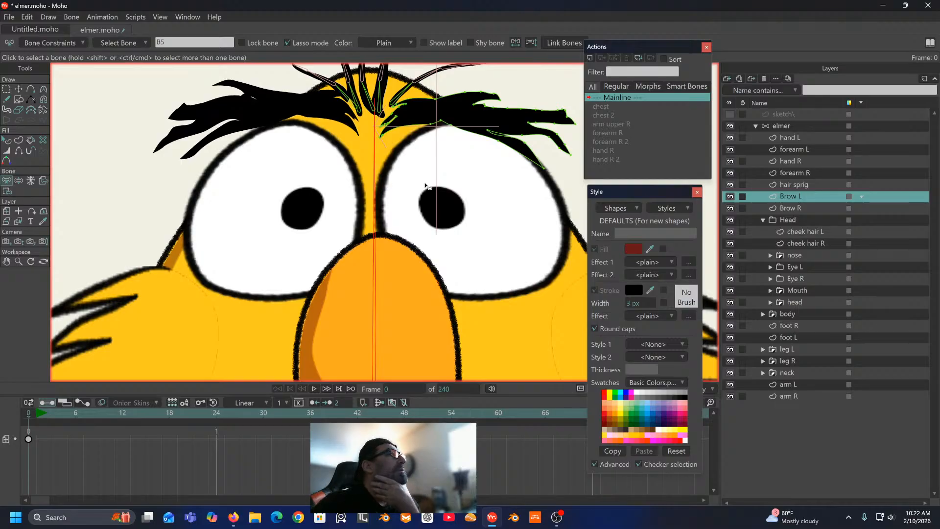
left_click_drag(420, 266, 281, 283)
scroll(296, 266, "up", 1)
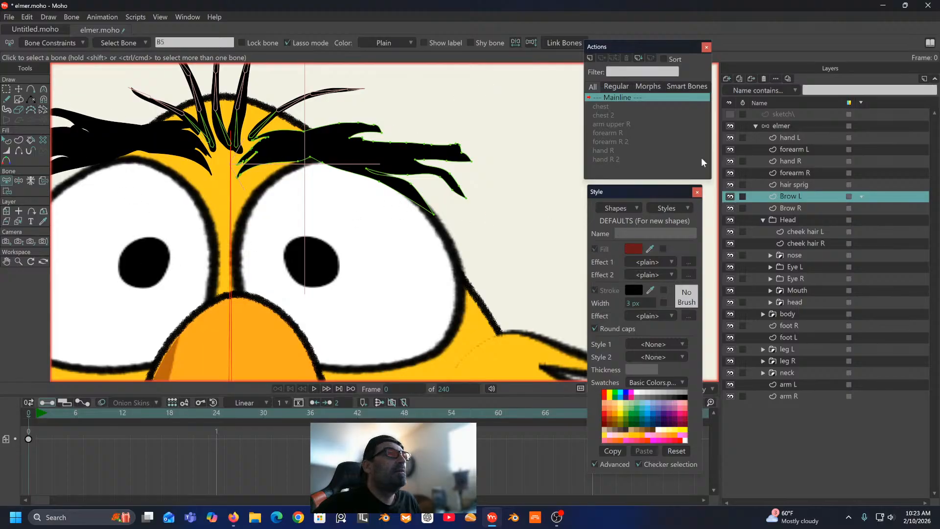
left_click(785, 126)
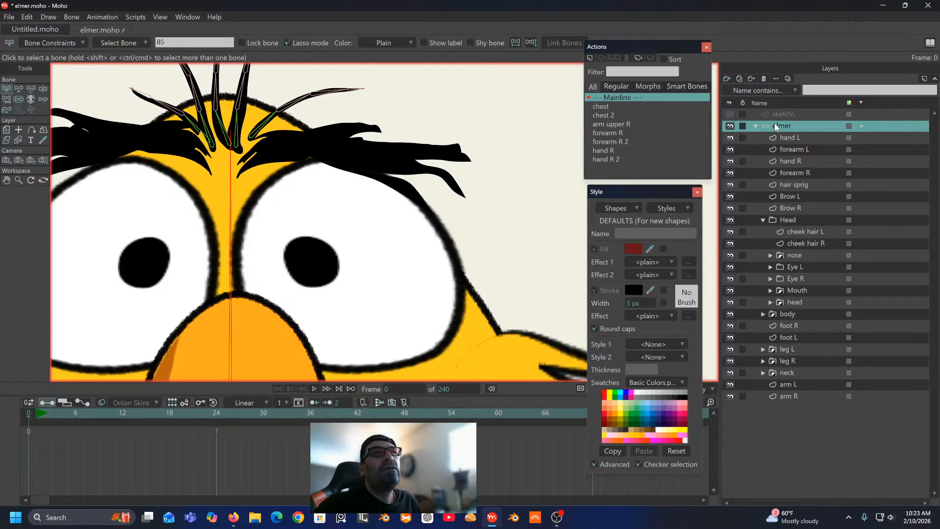
left_click(18, 89)
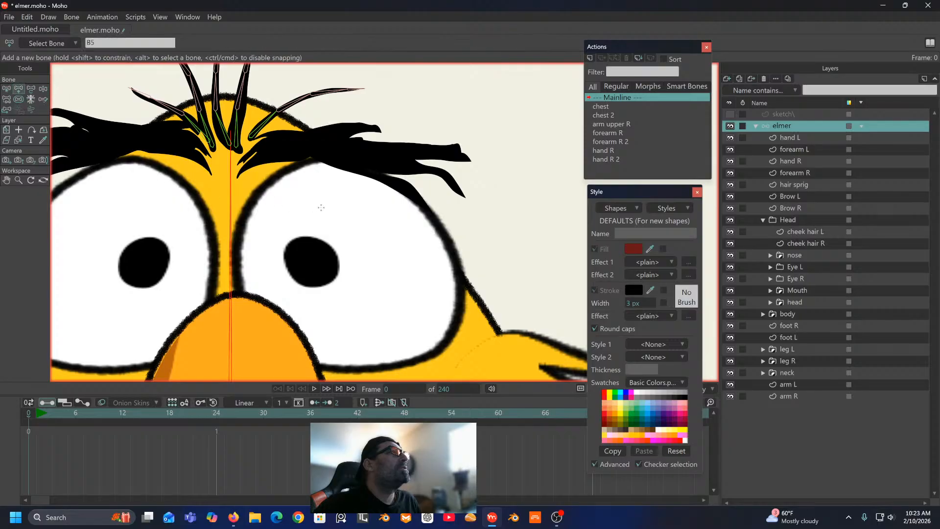
left_click(263, 154)
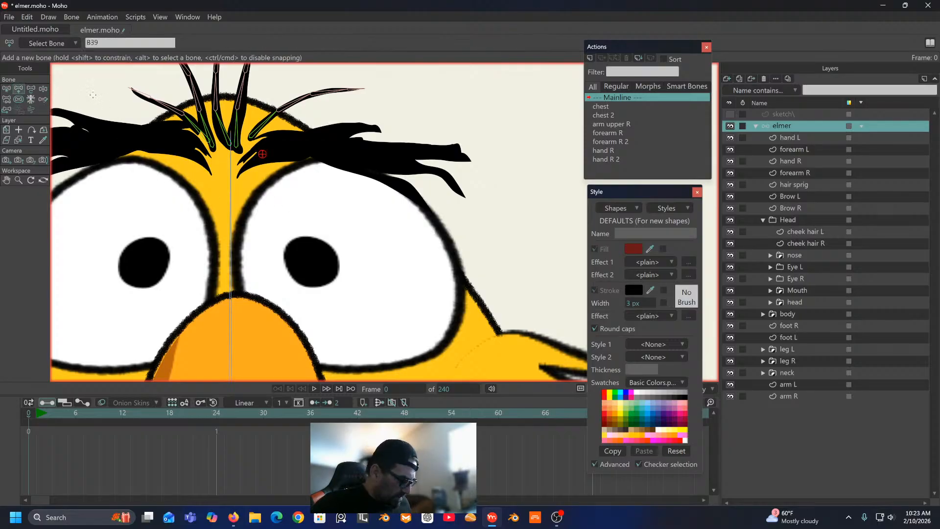
left_click(329, 145)
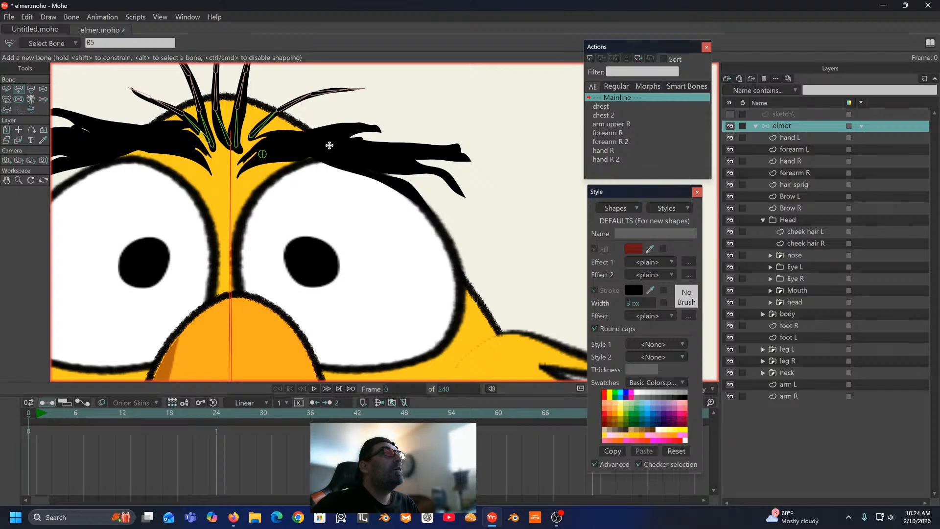
left_click(409, 158)
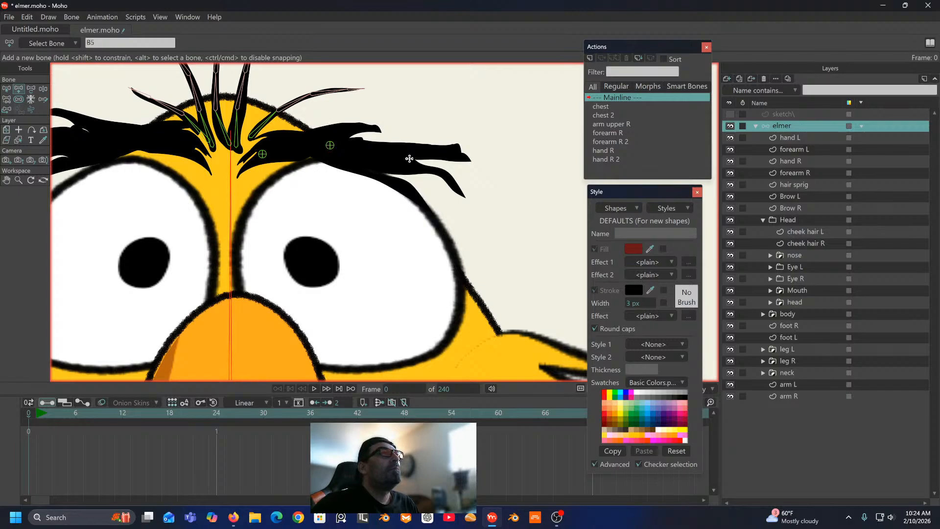
Step: Examine the bone constraints of the inner Brow L pin, including the bones available for position control
left_click(6, 89)
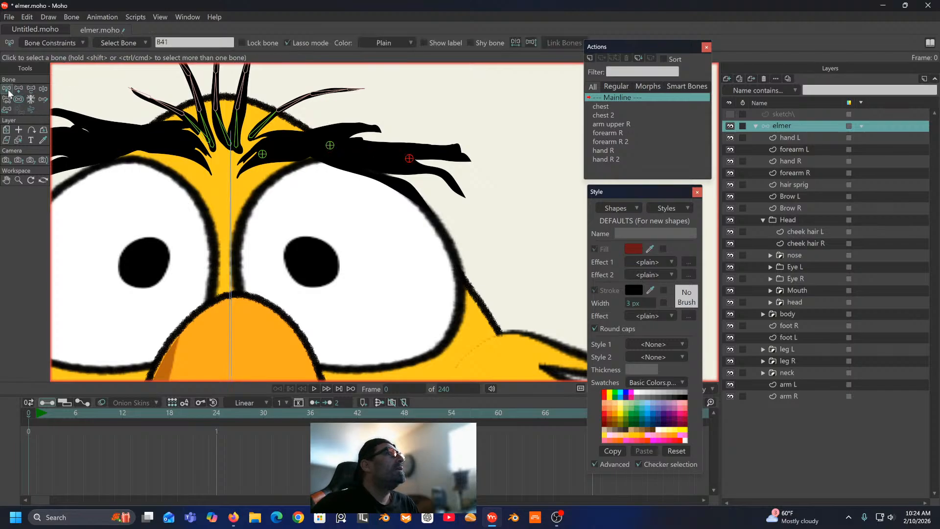
left_click(262, 154)
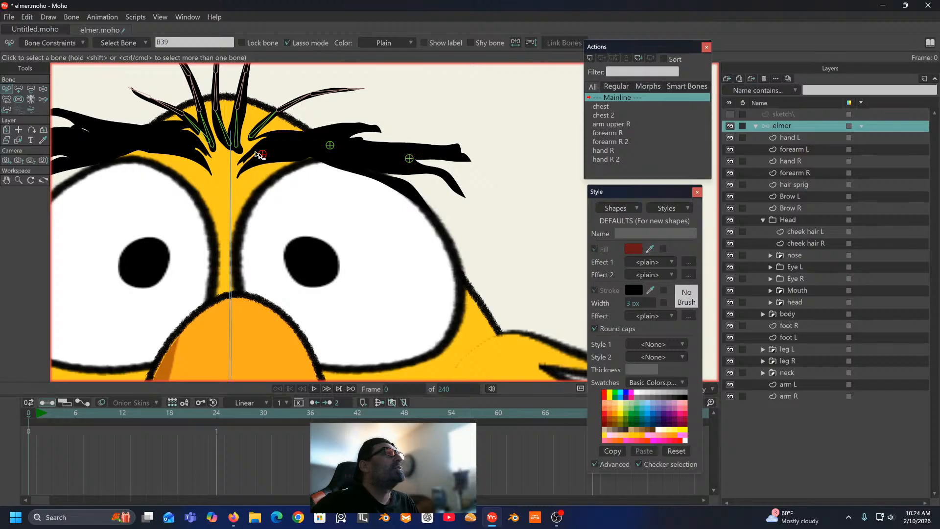
left_click(71, 42)
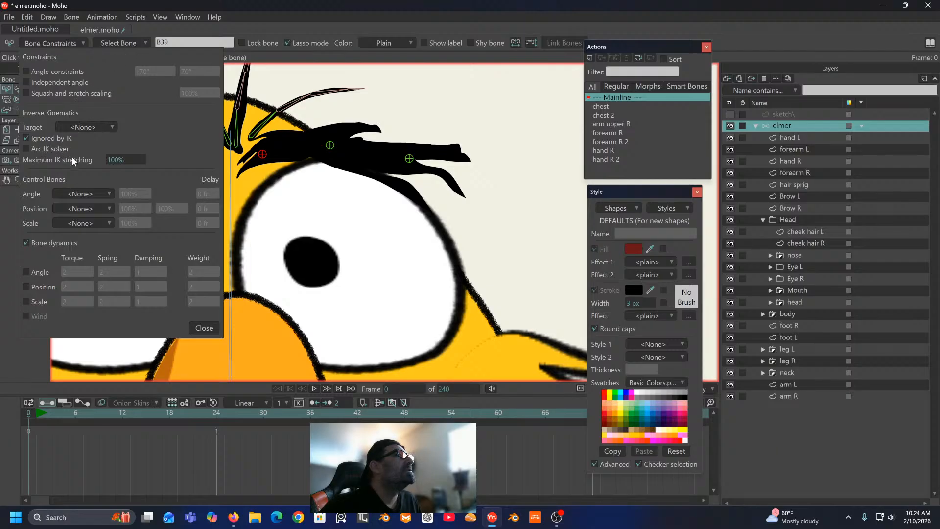
left_click(102, 207)
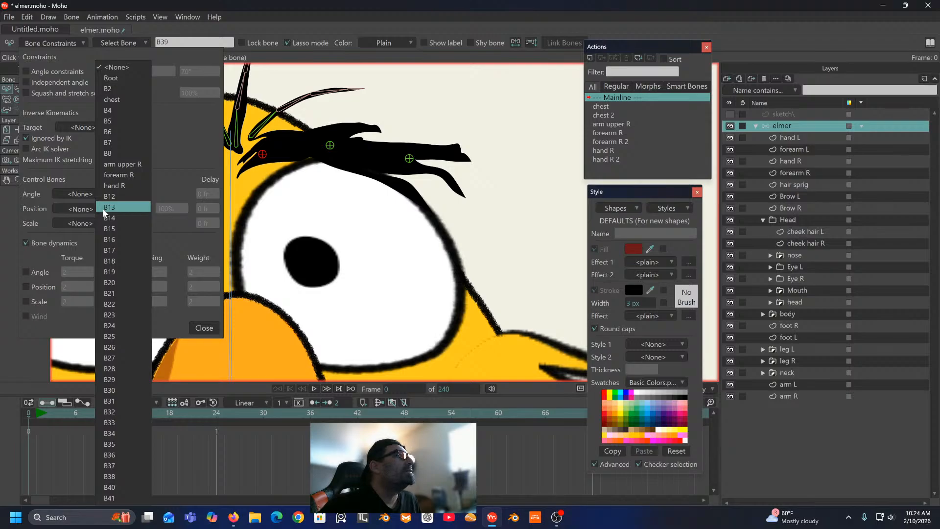
left_click(186, 133)
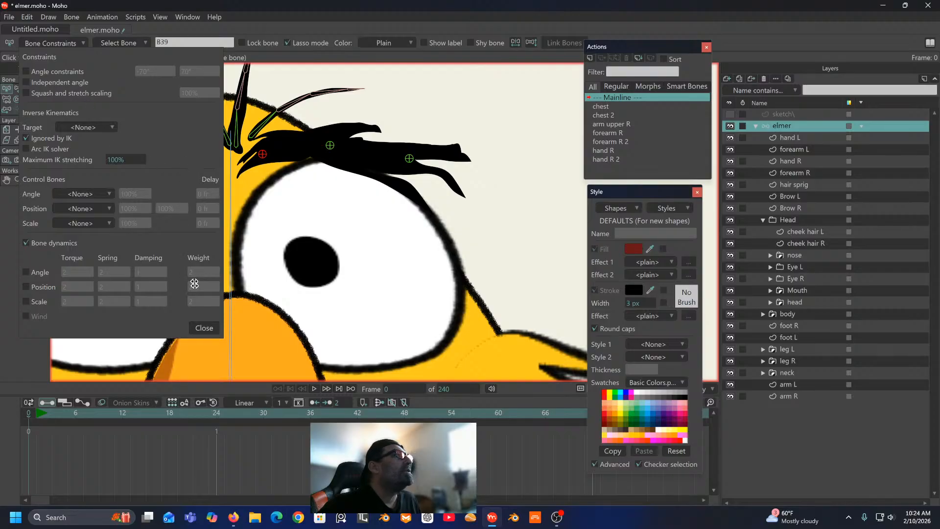
left_click(204, 328)
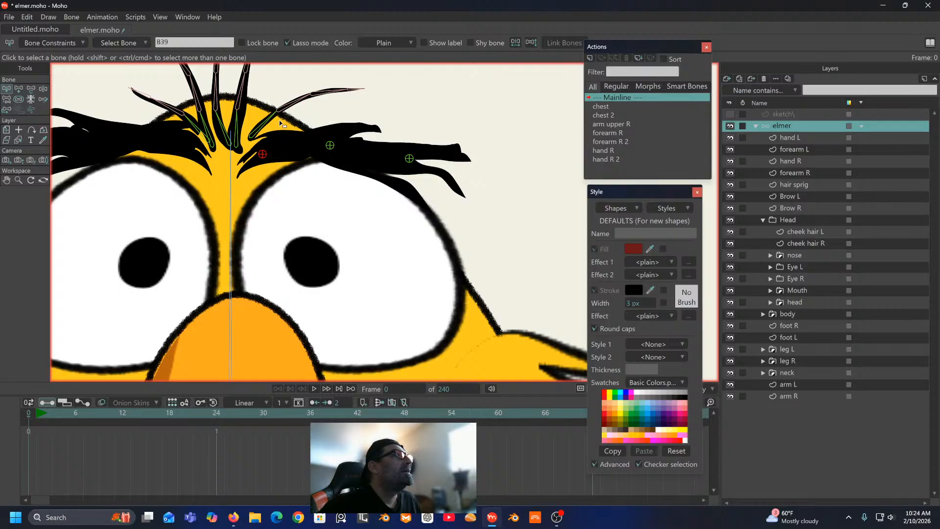
Step: Reduce the bone strength of the inner, middle and outer Brow L pins, bringing the outer pin to about 0.5571
scroll(279, 120, "up", 1)
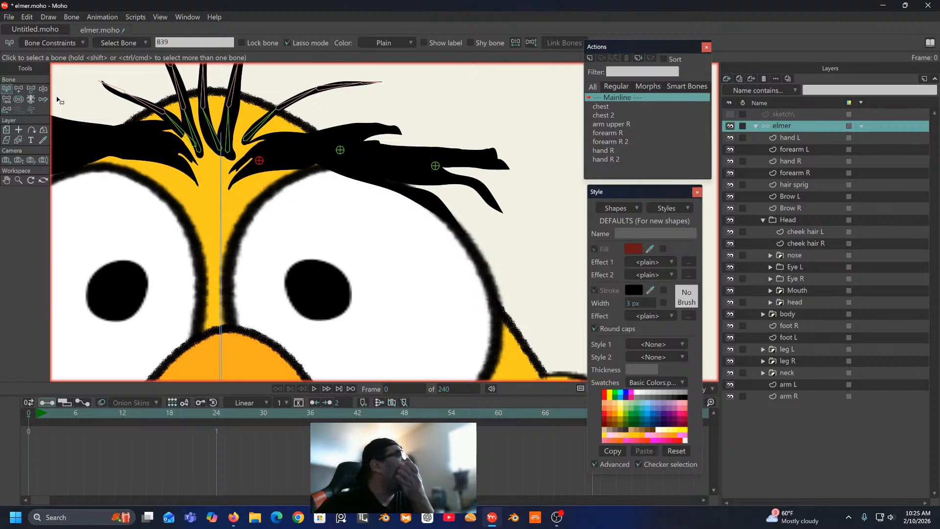
left_click(19, 100)
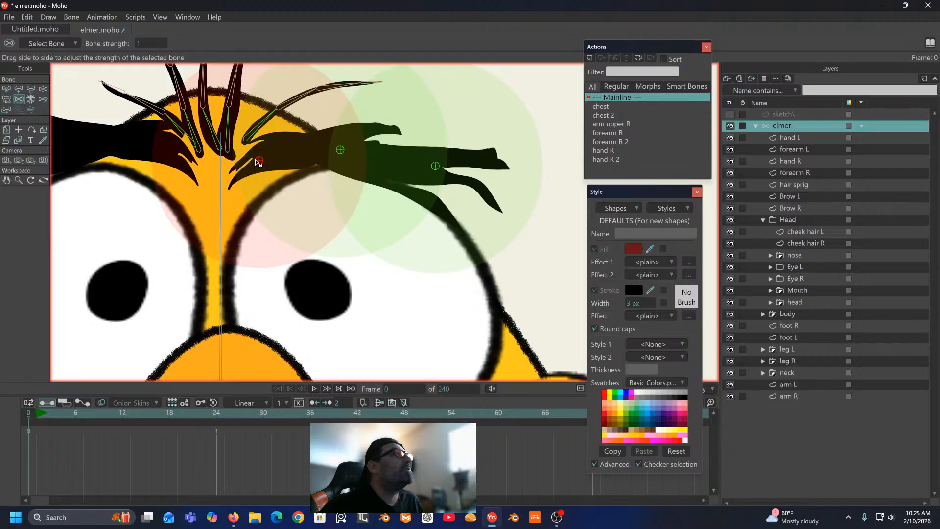
left_click_drag(258, 161, 169, 175)
left_click(343, 150)
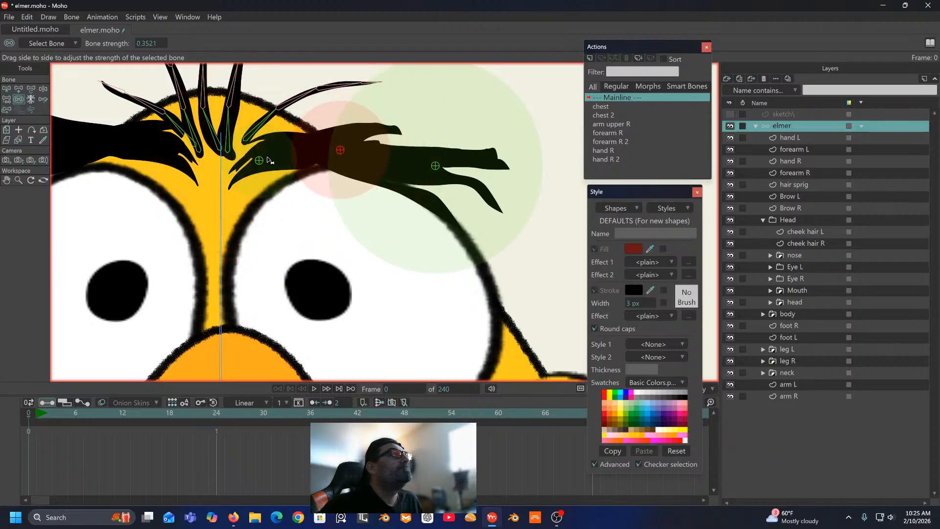
left_click_drag(454, 166, 380, 169)
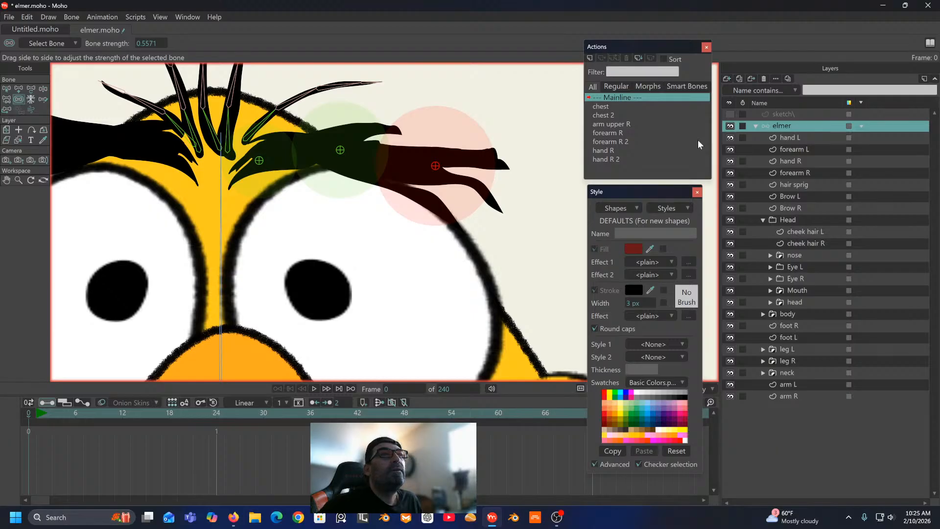
Step: Test the Brow L eyebrow's deformation by shifting the middle and outer pin bones
left_click(791, 196)
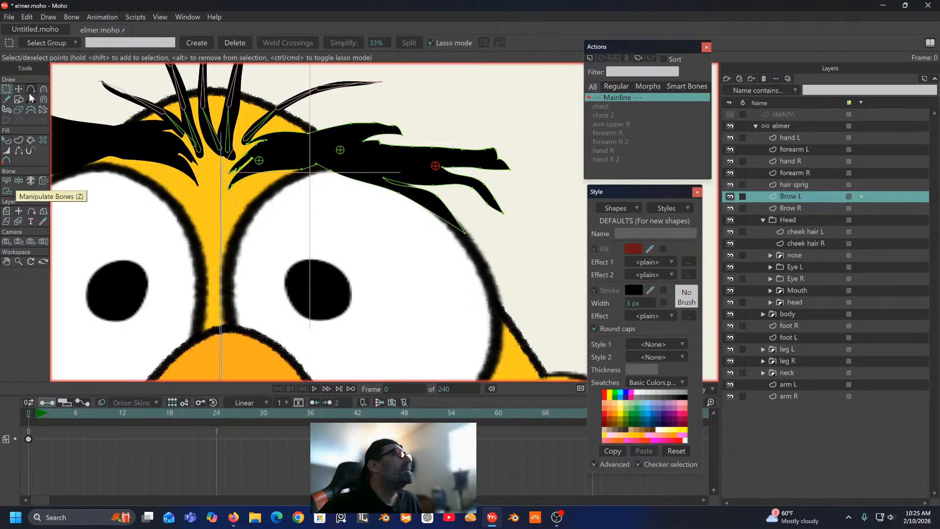
left_click(789, 126)
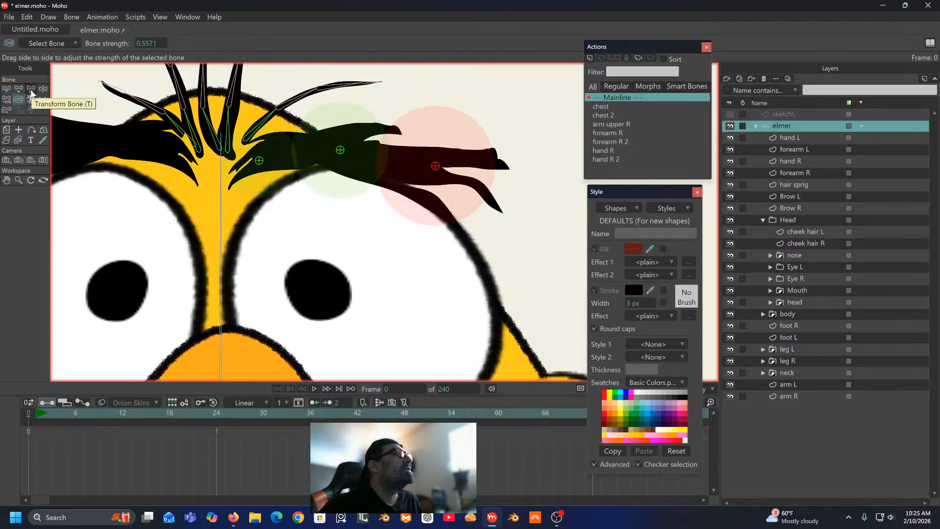
left_click(31, 89)
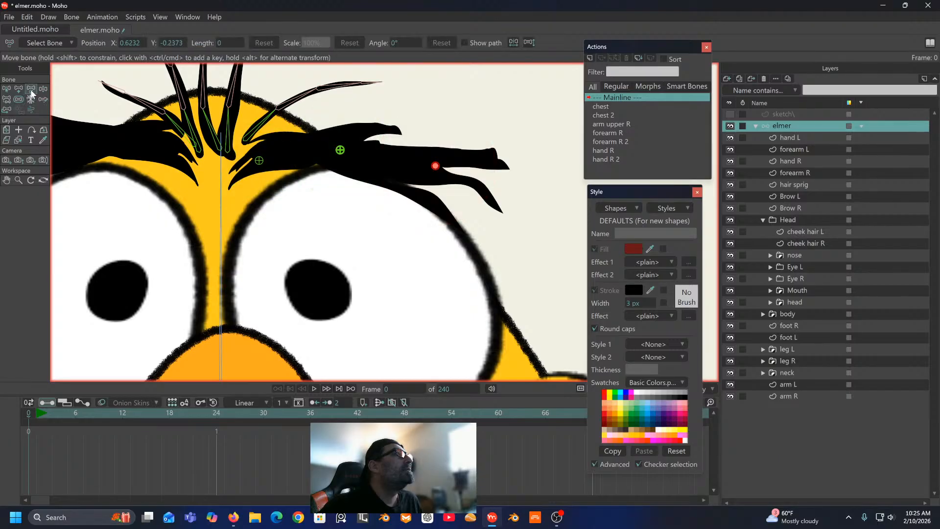
left_click(340, 149)
left_click_drag(338, 137, 340, 149)
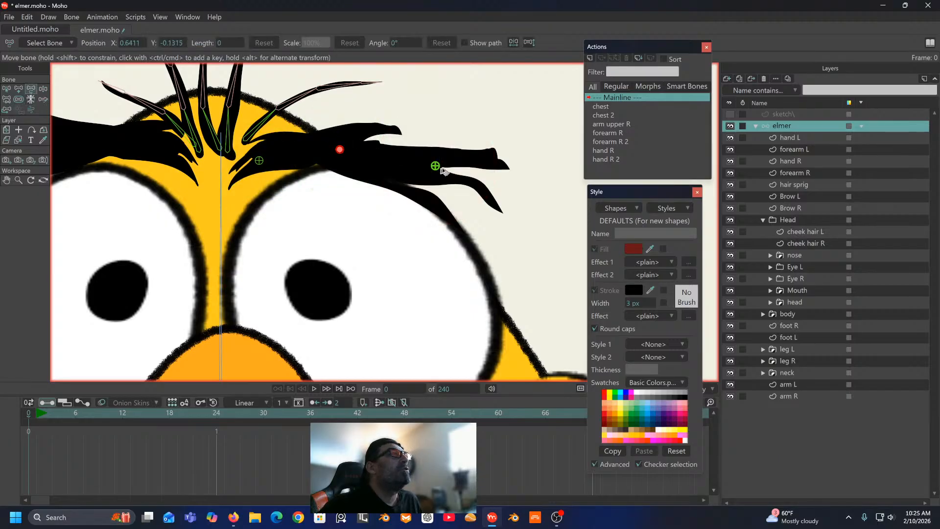
left_click_drag(440, 165, 441, 162)
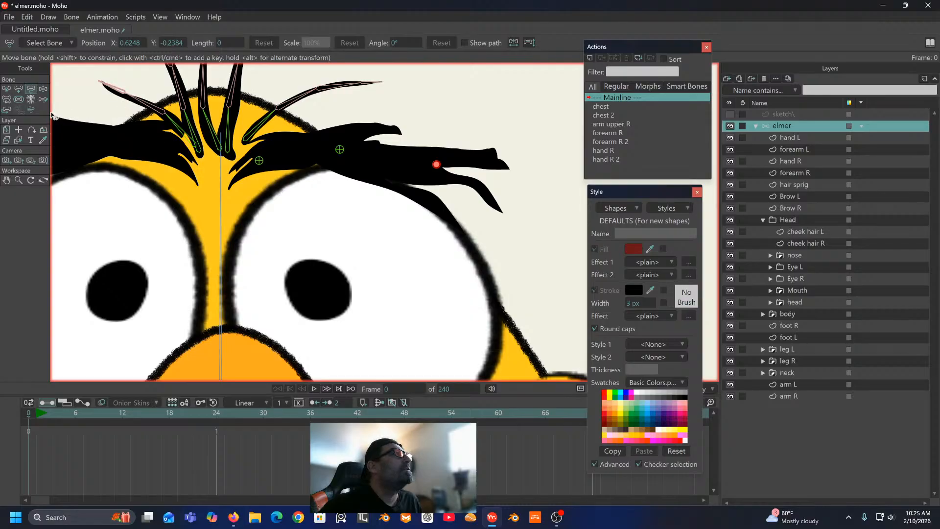
left_click(44, 88)
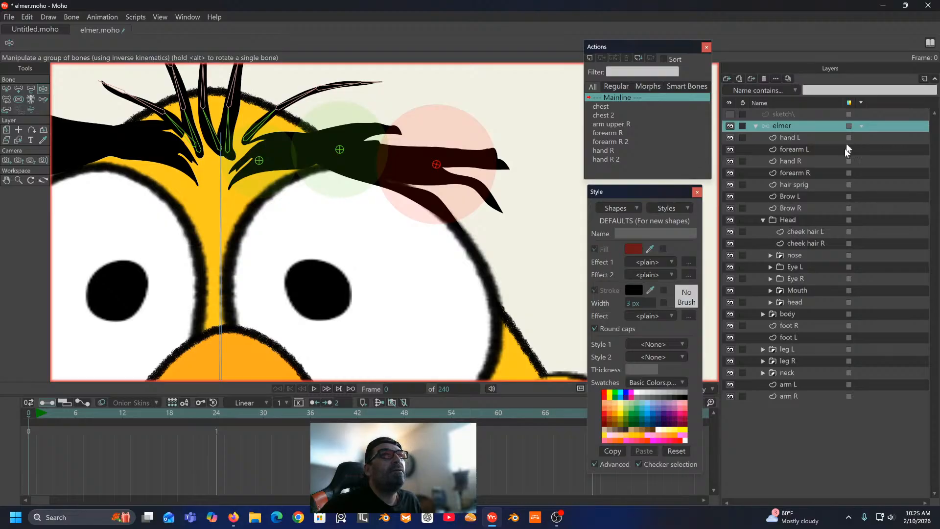
Step: Bind the outer points of the Brow L eyebrow to the outer pin bone
left_click(797, 196)
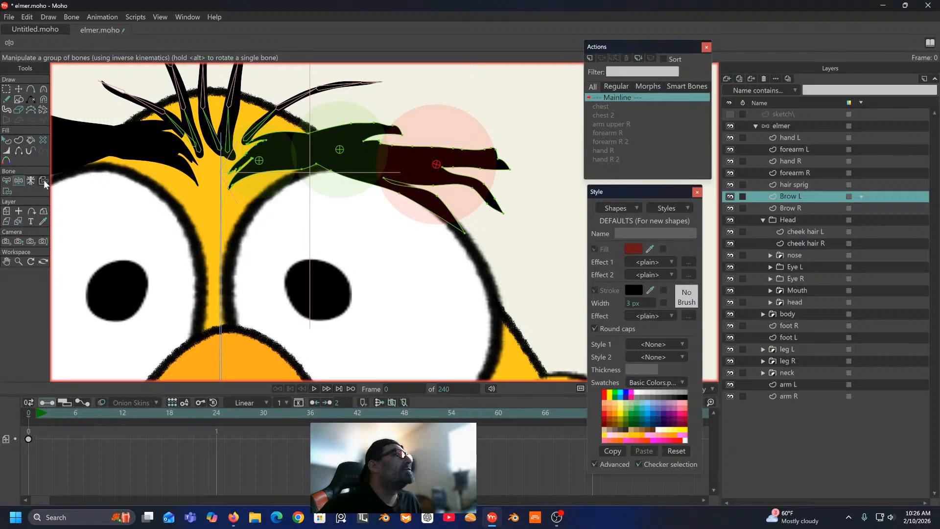
left_click(7, 190)
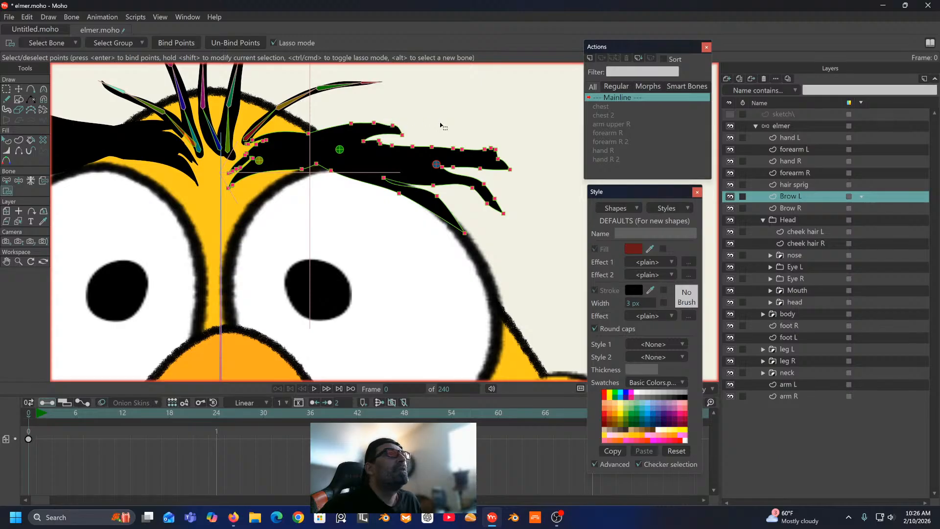
mouse_move(425, 128)
left_mouse_down()
mouse_move(396, 190)
mouse_move(447, 265)
mouse_move(555, 239)
mouse_move(490, 129)
mouse_move(427, 128)
left_mouse_up()
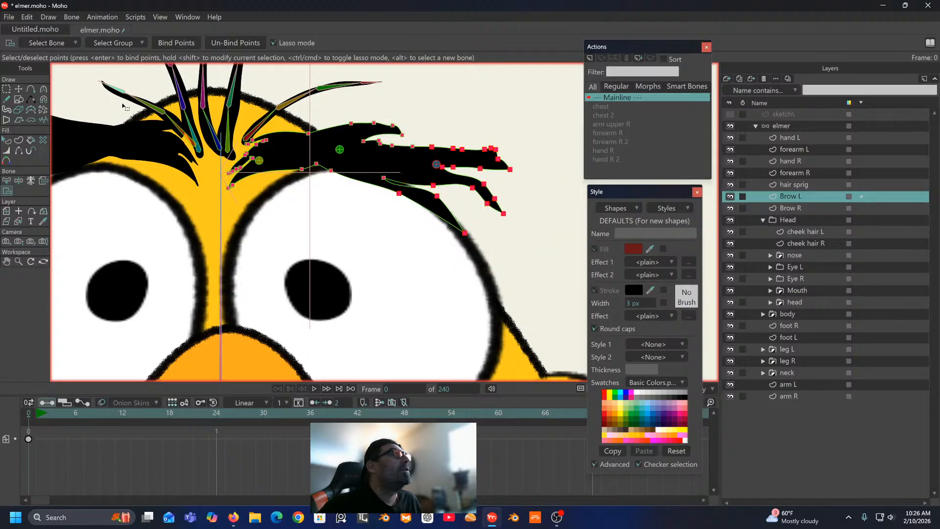
left_click(176, 43)
Step: Move the outer Brow L pin on the elmer bone layer to test its point binding
left_click(782, 126)
left_click(32, 90)
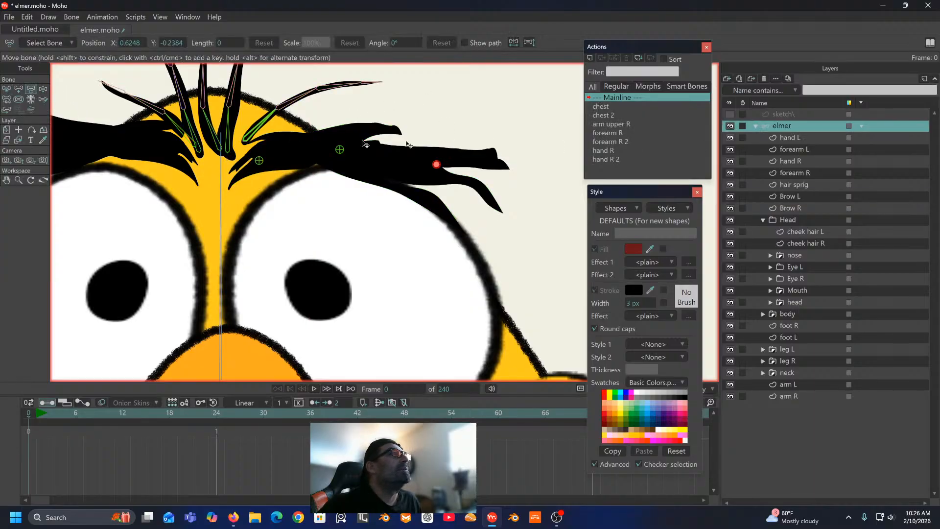
left_click_drag(437, 170, 438, 167)
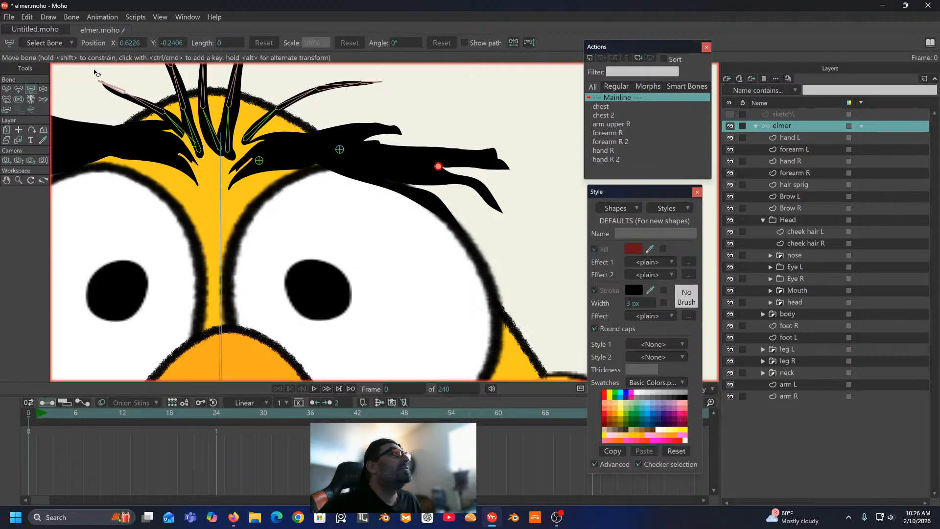
Step: Check the bone constraints of the outer Brow L pin and try moving the pin again
left_click(45, 43)
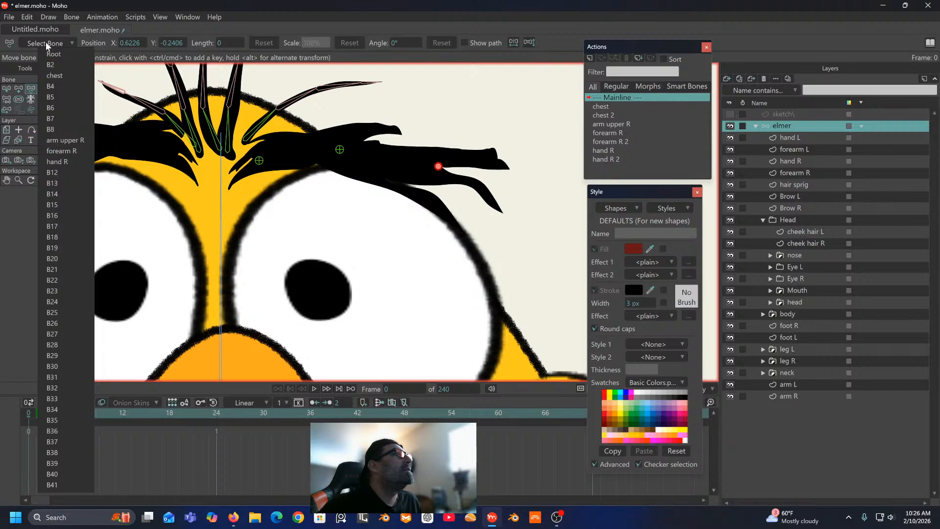
left_click(46, 43)
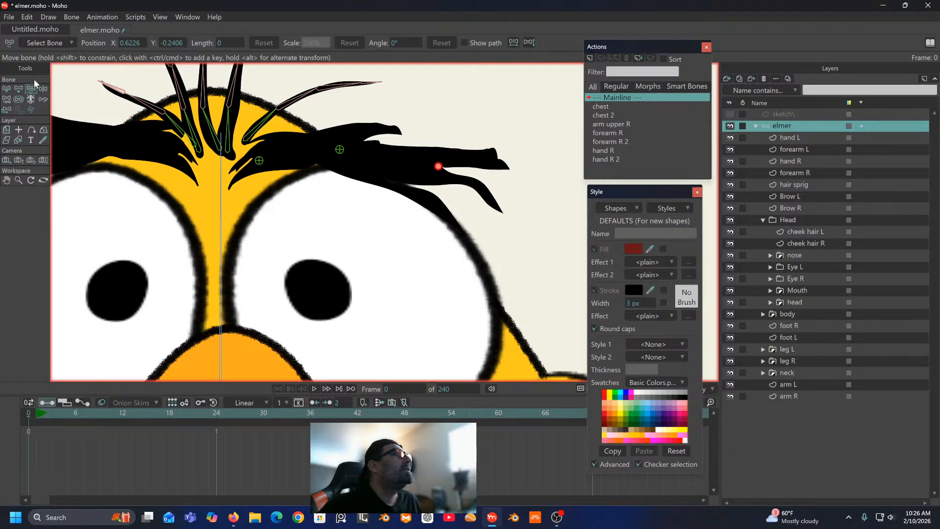
left_click(6, 88)
left_click(51, 43)
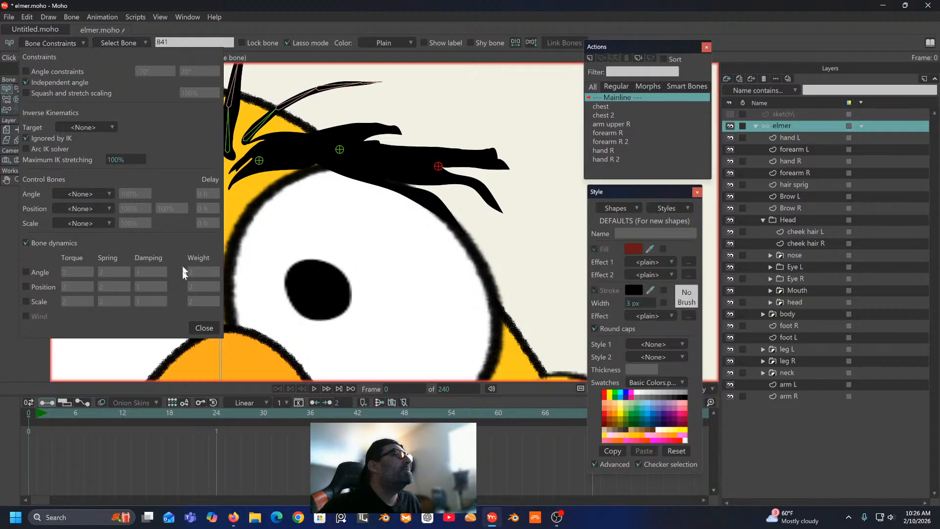
left_click(204, 327)
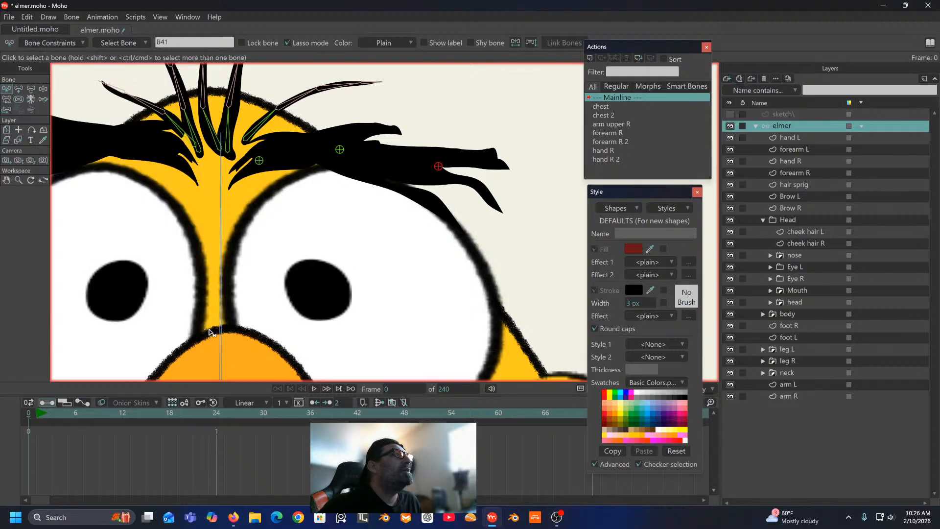
left_click(31, 90)
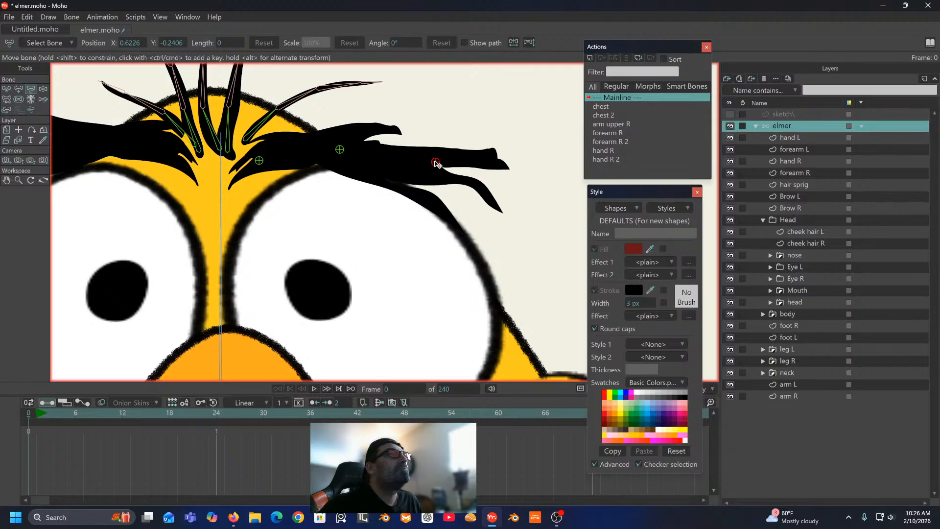
left_click(43, 89)
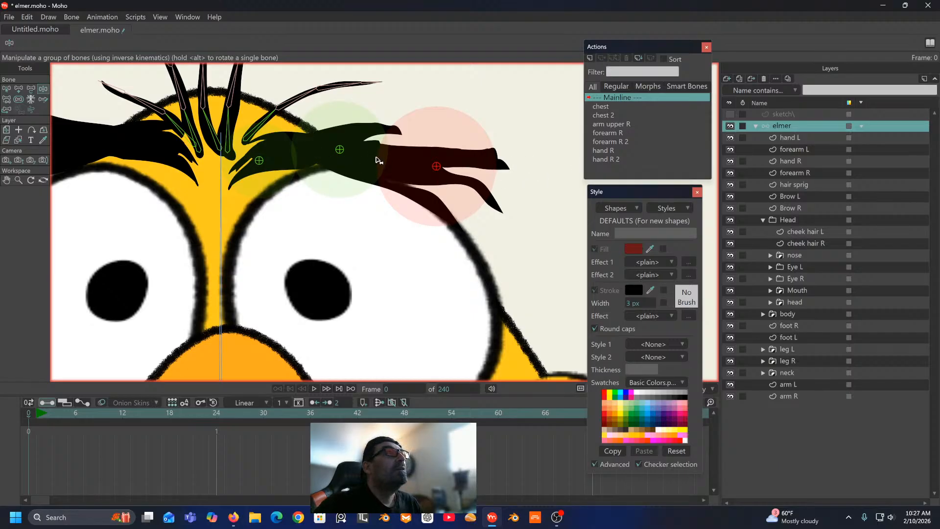
Step: Delete the inner, middle and outer pin bones from the Brow L eyebrow
left_click(8, 89)
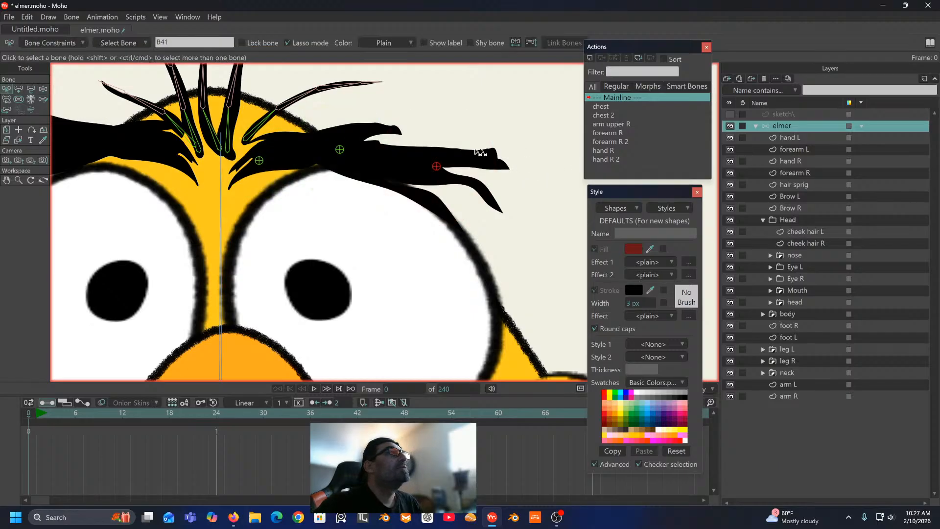
left_click(259, 161)
key("Delete")
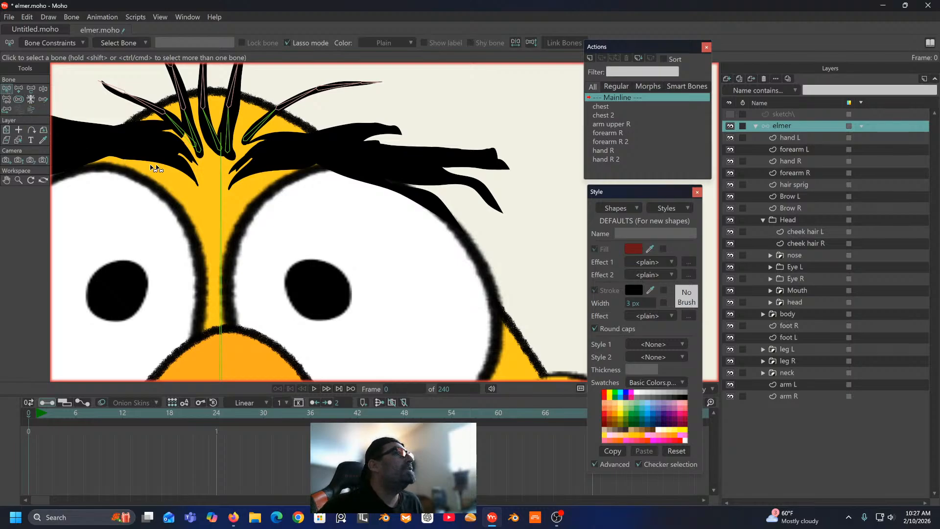
Step: Add a chain of three connected bones along the Brow L eyebrow, with the central head bone as the parent of the inner one
left_click(220, 204)
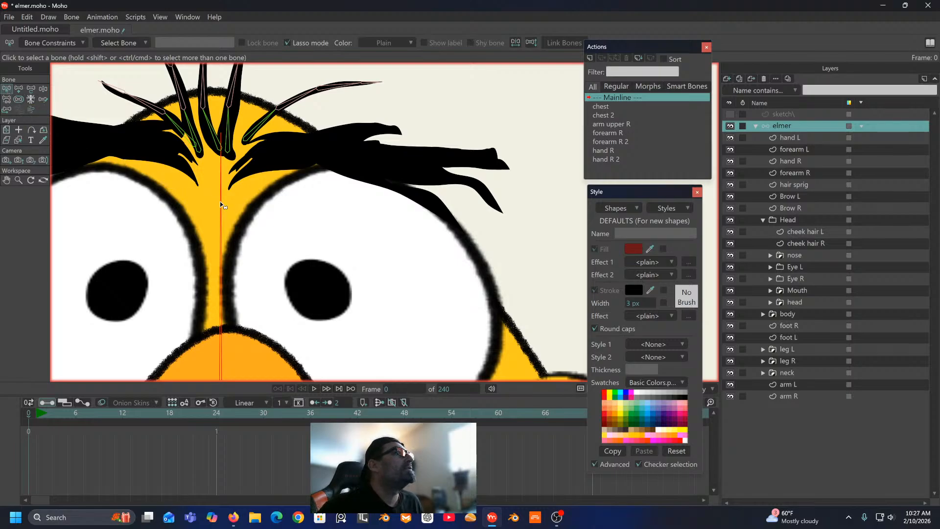
left_click(18, 89)
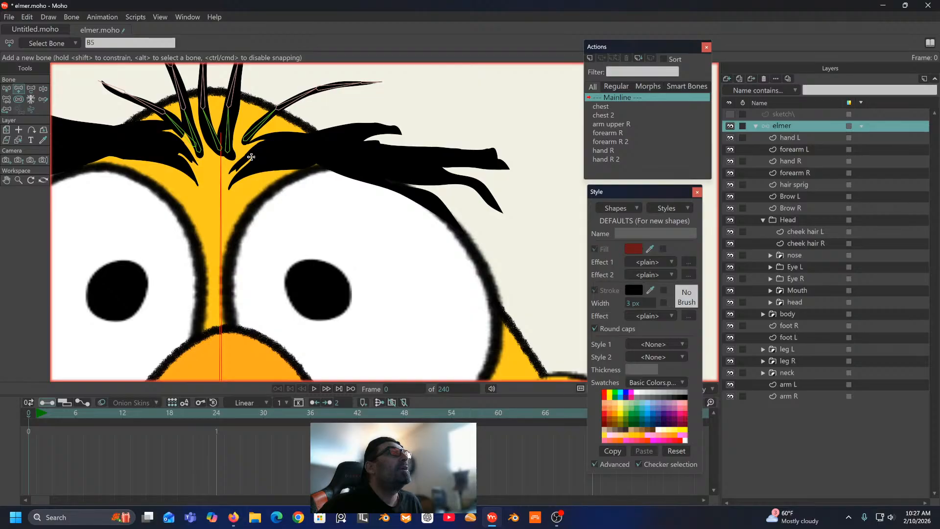
left_click_drag(251, 157, 504, 185)
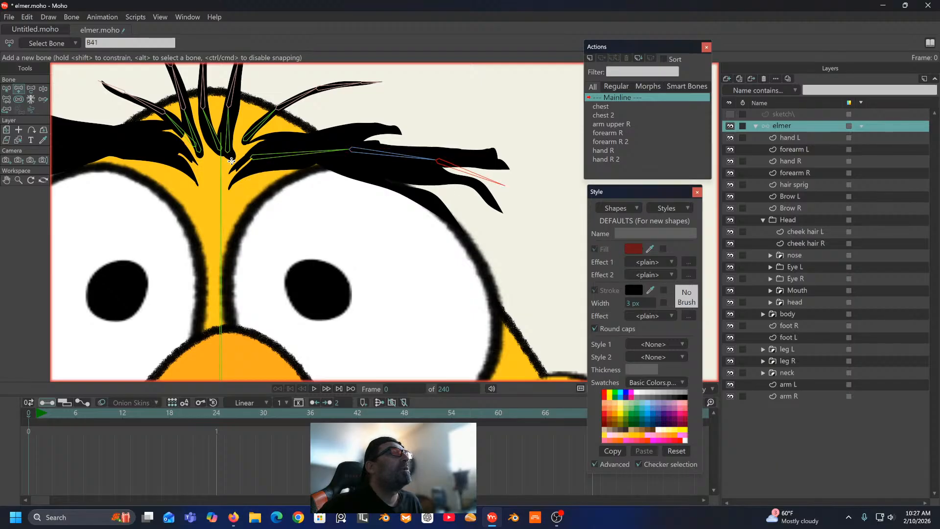
Step: Bind the inner points of the Brow L layer to the inner bone of the eyebrow chain
scroll(245, 161, "down", 3)
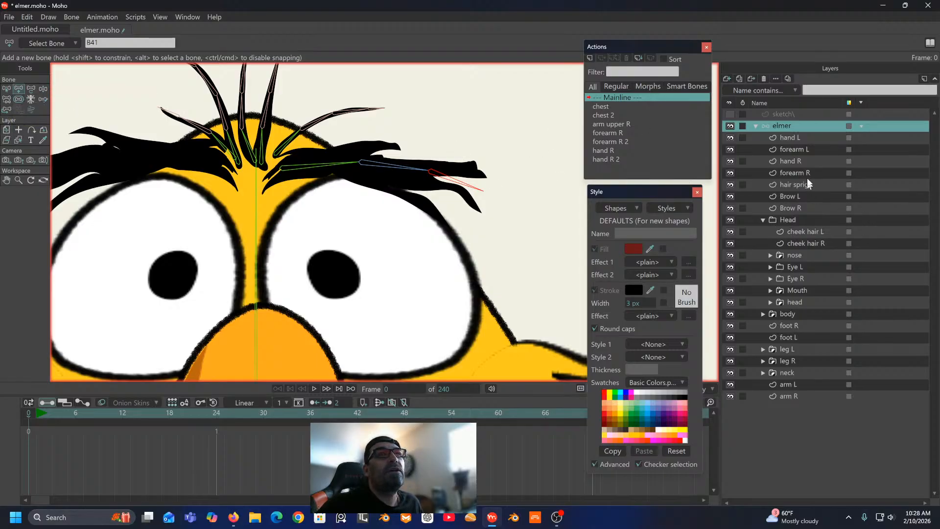
left_click(794, 195)
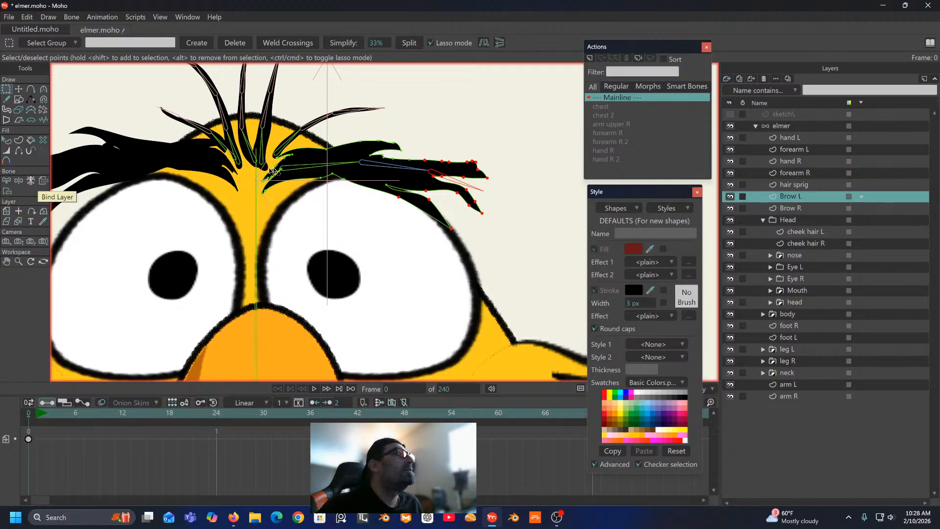
left_click(7, 183)
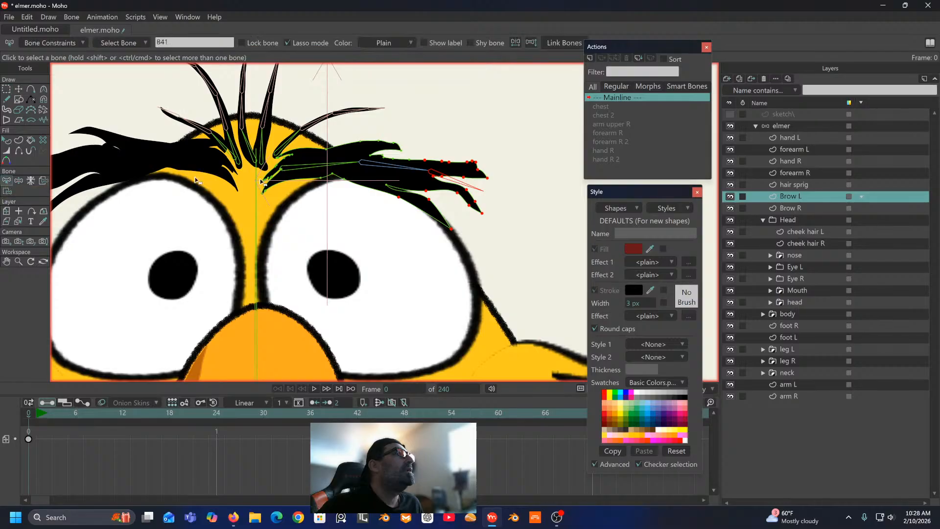
left_click(292, 169)
left_click(7, 190)
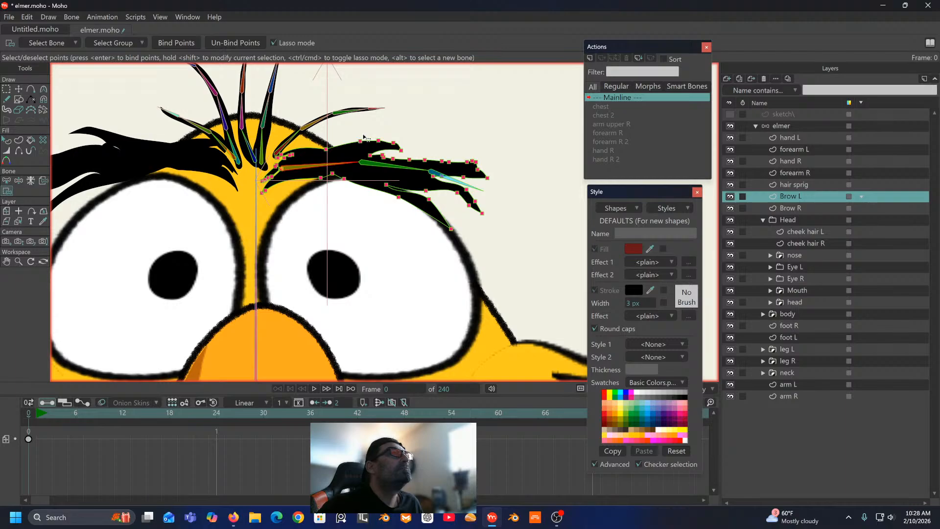
mouse_move(360, 141)
left_mouse_down()
mouse_move(255, 155)
mouse_move(240, 190)
mouse_move(267, 212)
mouse_move(303, 215)
mouse_move(341, 203)
mouse_move(359, 185)
mouse_move(342, 129)
left_mouse_up()
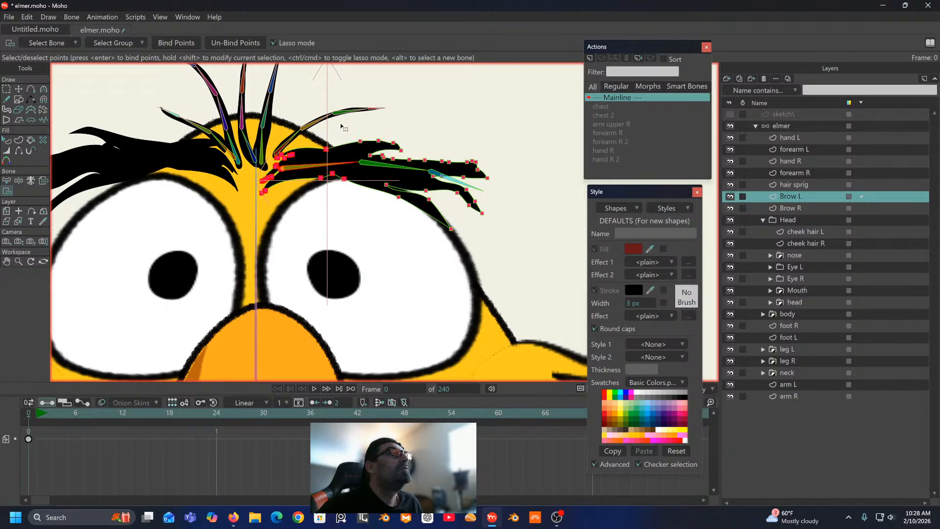
left_click(186, 42)
Step: Bind the middle points of the Brow L layer to the middle bone of the eyebrow chain
left_click(6, 180)
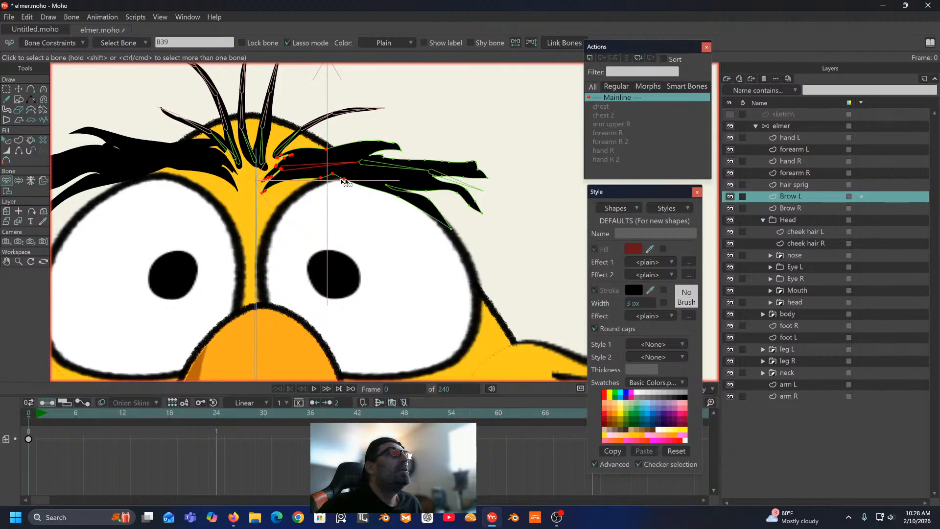
left_click(371, 167)
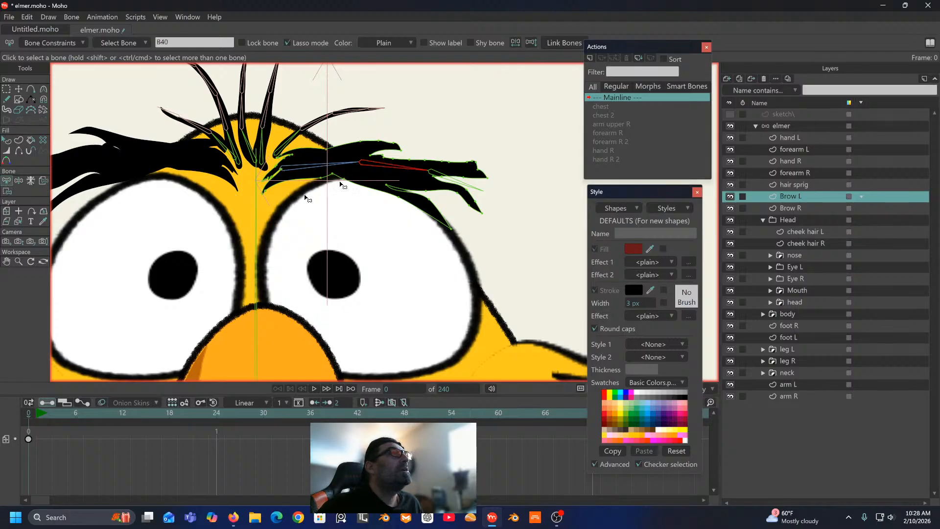
left_click(7, 191)
mouse_move(371, 129)
left_mouse_down()
mouse_move(359, 139)
mouse_move(363, 193)
mouse_move(397, 213)
mouse_move(427, 210)
mouse_move(434, 183)
mouse_move(457, 163)
mouse_move(388, 136)
mouse_move(358, 139)
left_mouse_up()
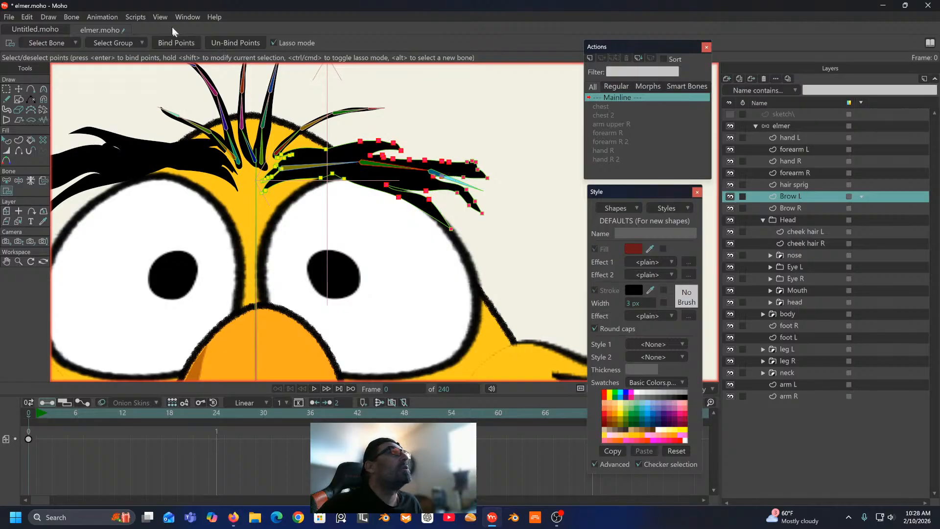
left_click(172, 43)
Step: Bind the outer tip points of the Brow L layer to the outer bone of the eyebrow chain
left_click(19, 180)
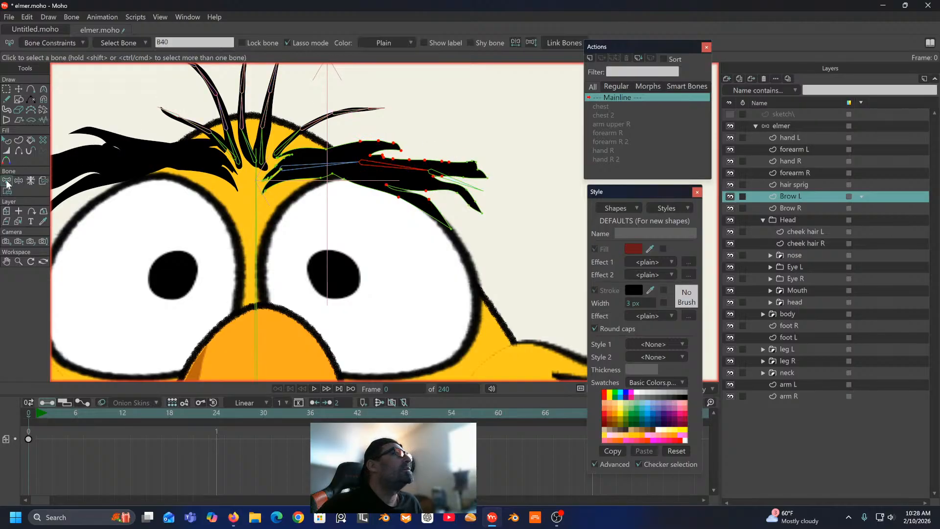
left_click(450, 179)
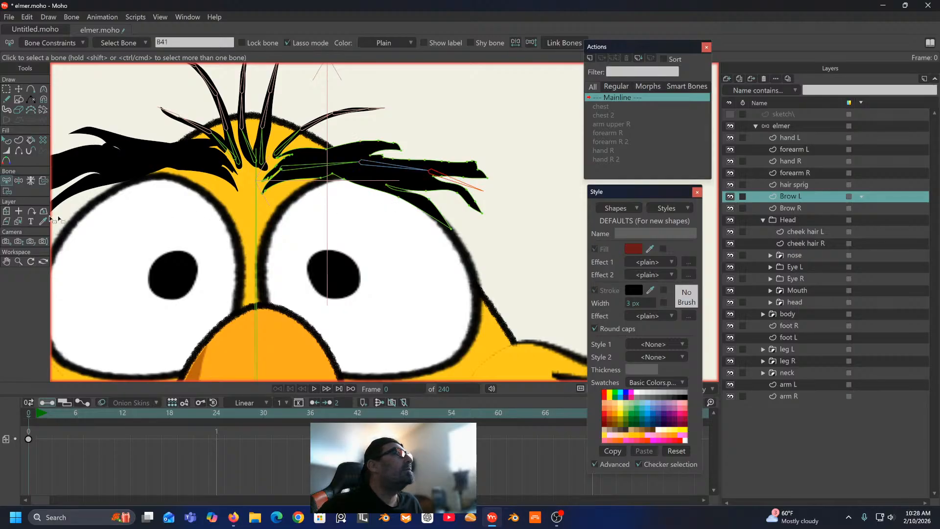
left_click(7, 191)
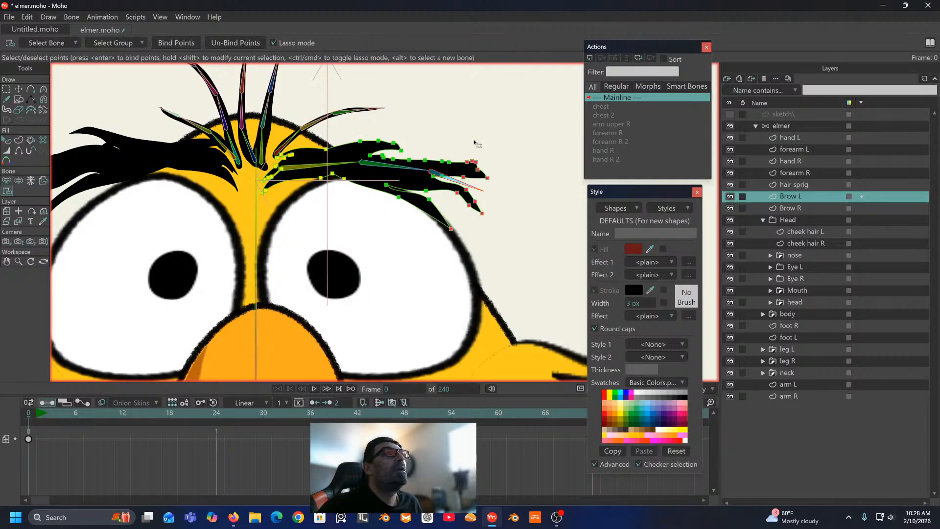
mouse_move(471, 140)
left_mouse_down()
mouse_move(444, 202)
mouse_move(437, 274)
mouse_move(496, 232)
mouse_move(475, 129)
left_mouse_up()
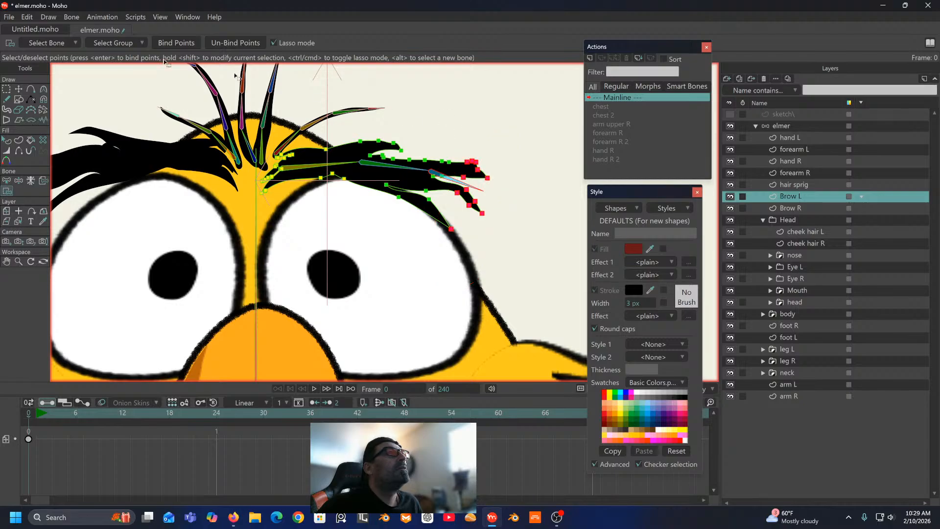
left_click(19, 180)
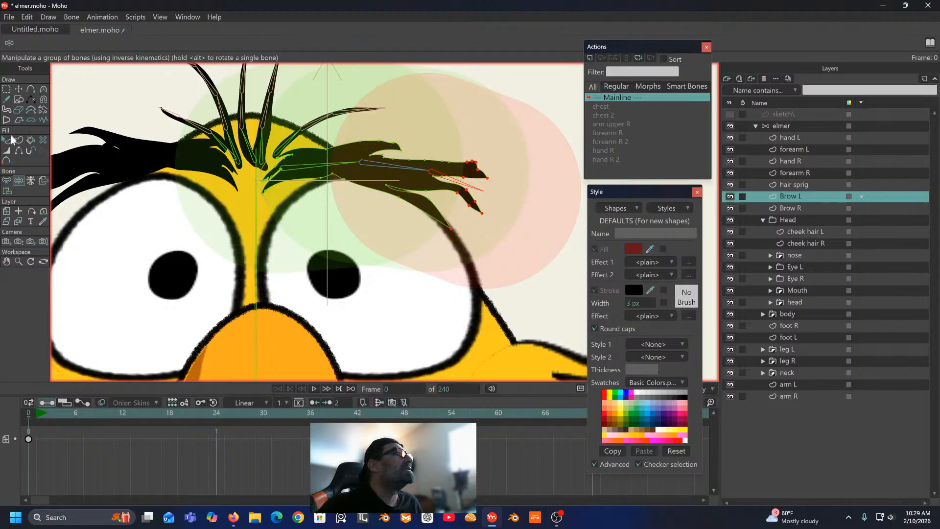
Step: Reduce the bone strength along the Brow L chain, to 0.2965 for the middle bone and 0.3082 for the inner one
left_click(788, 128)
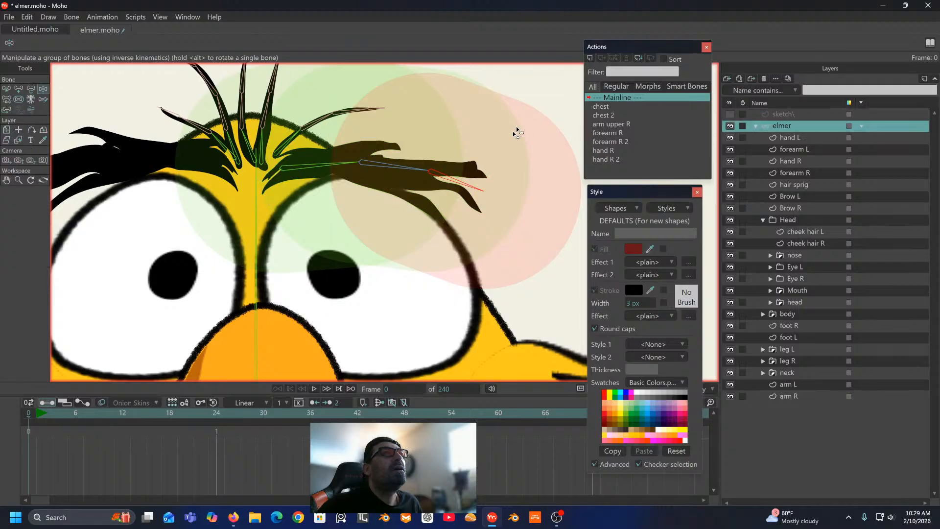
left_click(19, 99)
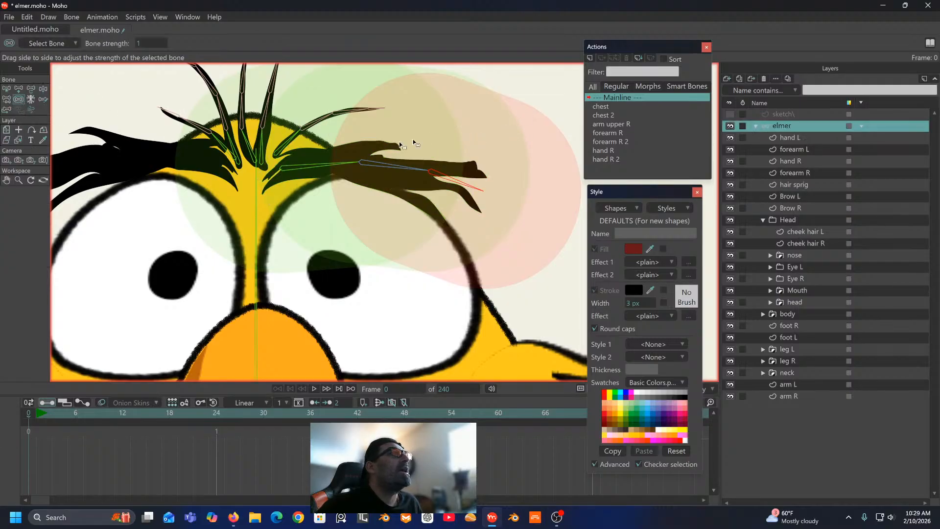
left_click(354, 169)
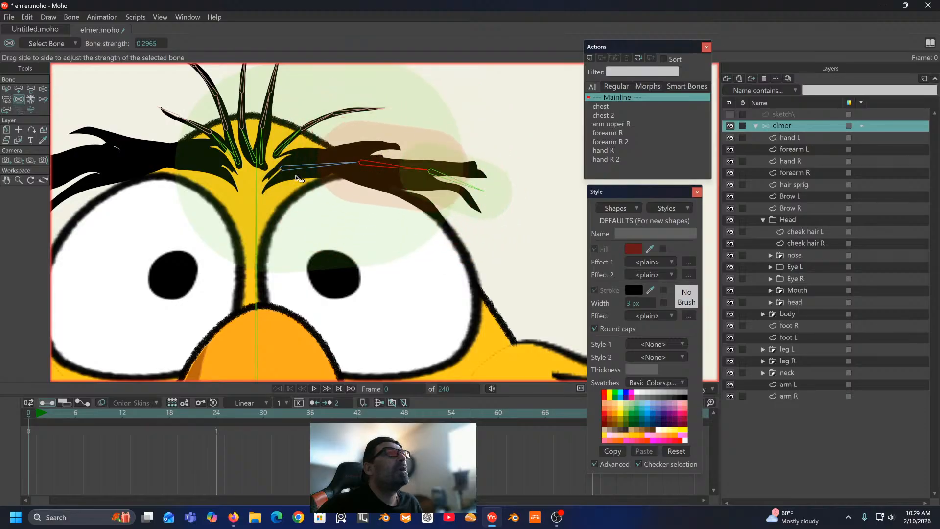
left_click(311, 171)
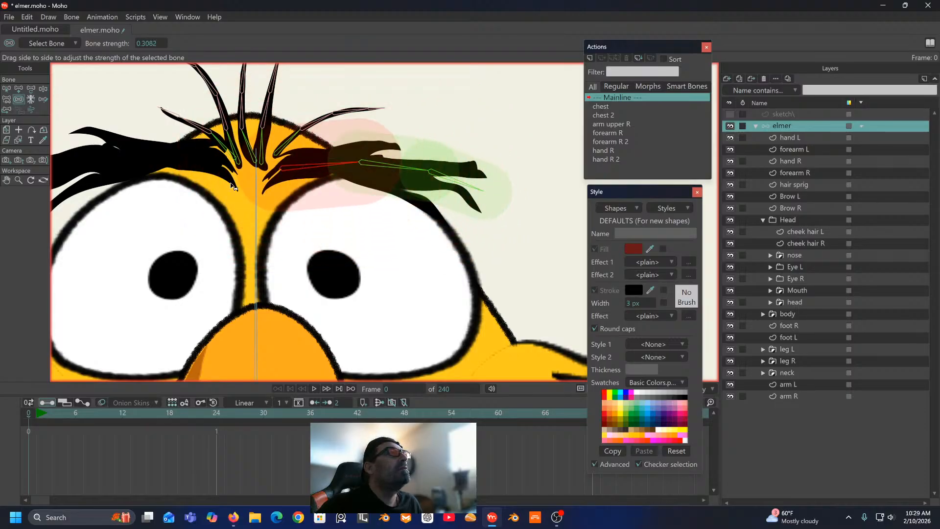
Step: Test the Brow L bone chain by bending its outer, middle and inner bones with Manipulate Bones
left_click(44, 89)
left_click_drag(455, 182, 518, 125)
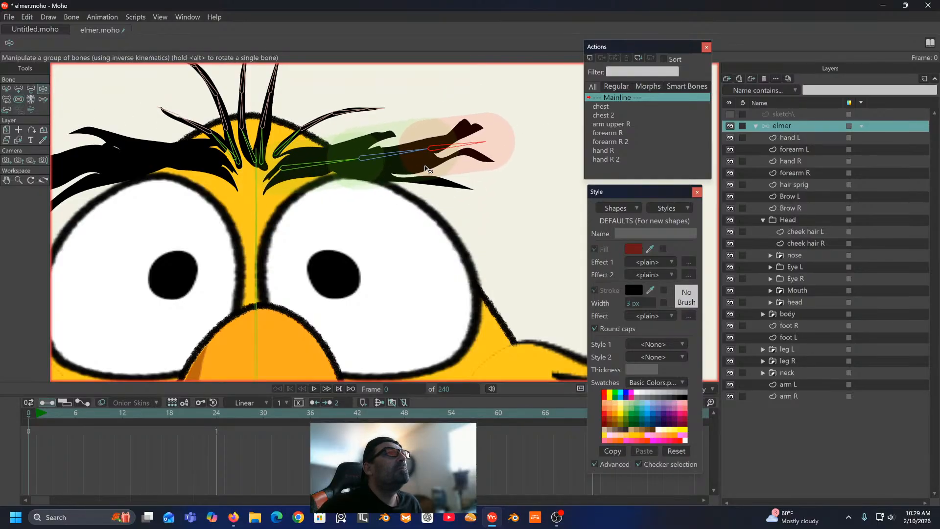
left_click_drag(381, 160, 301, 165)
left_click(295, 170)
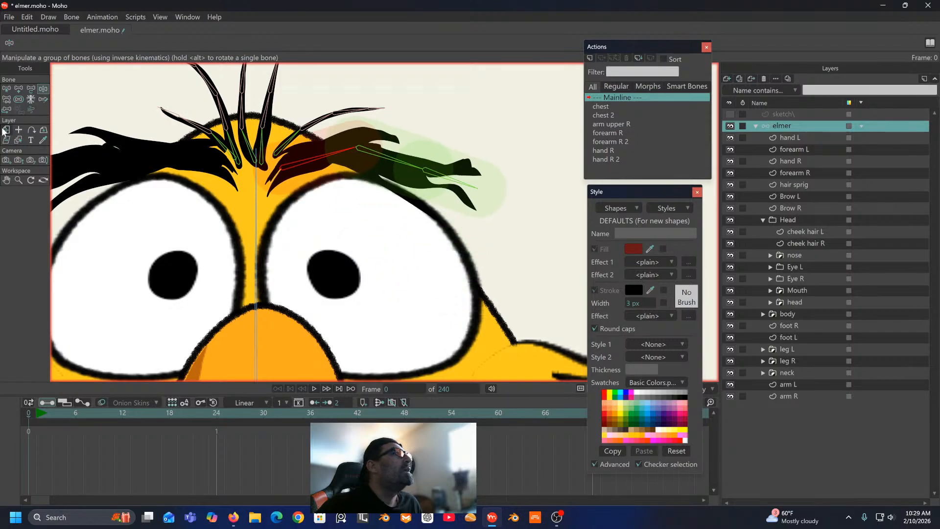
Step: Try to move the inner Brow L bone, and shift the whole elmer layer slightly sideways
left_click(30, 88)
left_click_drag(291, 171, 311, 170)
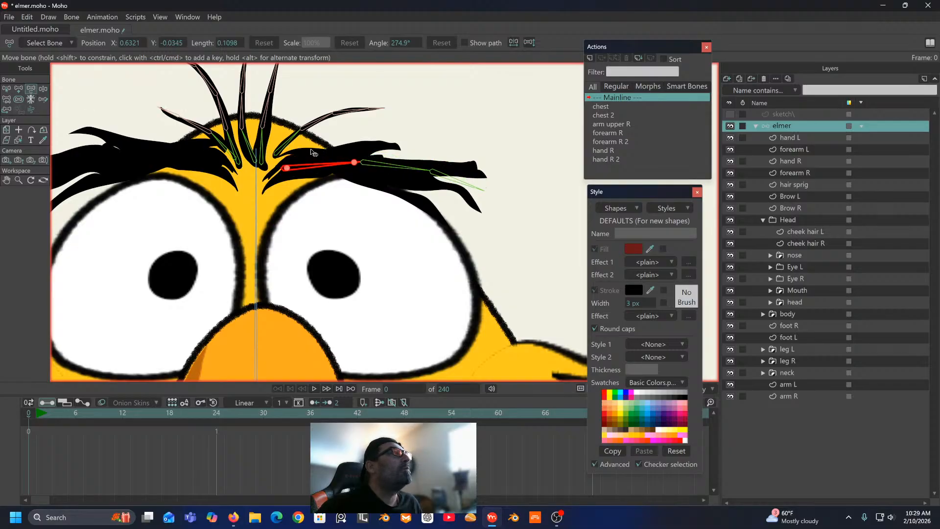
left_click(6, 130)
mouse_move(311, 170)
left_mouse_down()
mouse_move(311, 160)
mouse_move(315, 171)
left_mouse_up()
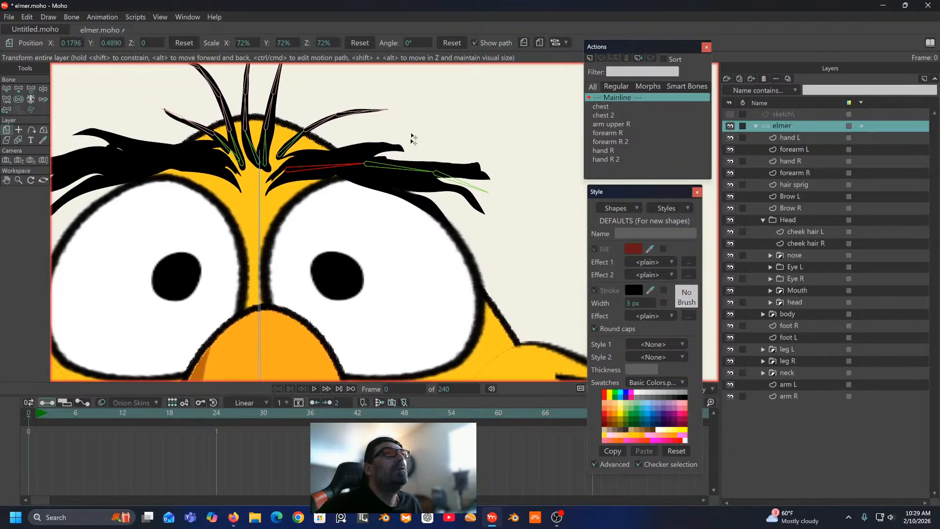
Step: Nudge the Brow L layer vertically to a Y position of about -0.0014
left_click(798, 196)
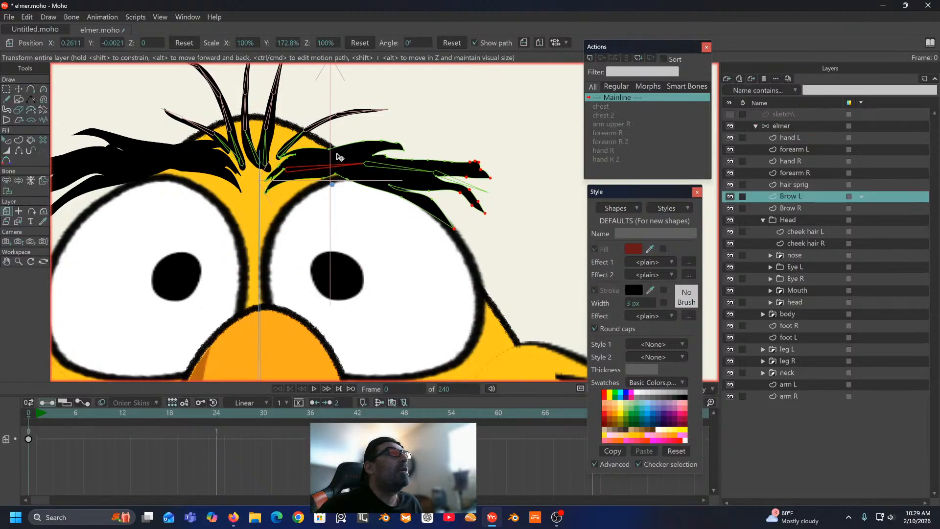
left_click_drag(337, 154, 337, 158)
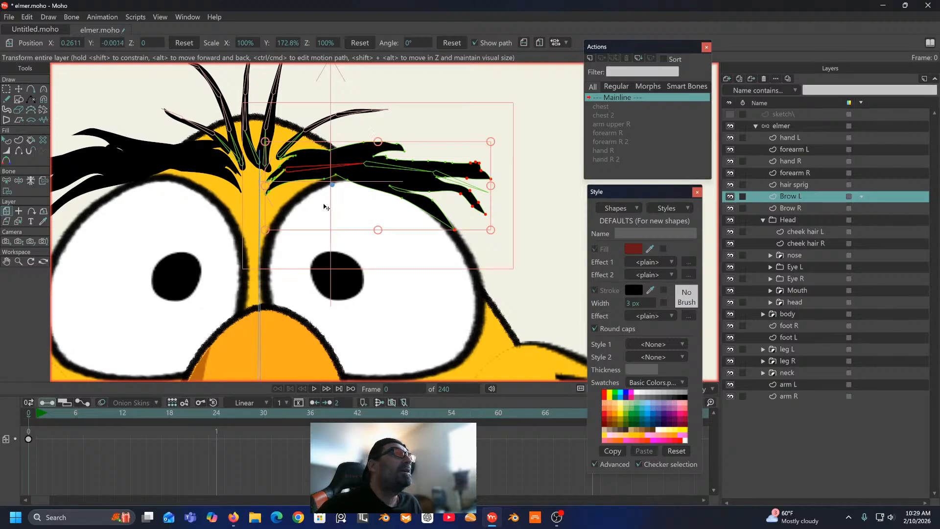
scroll(380, 214, "down", 4)
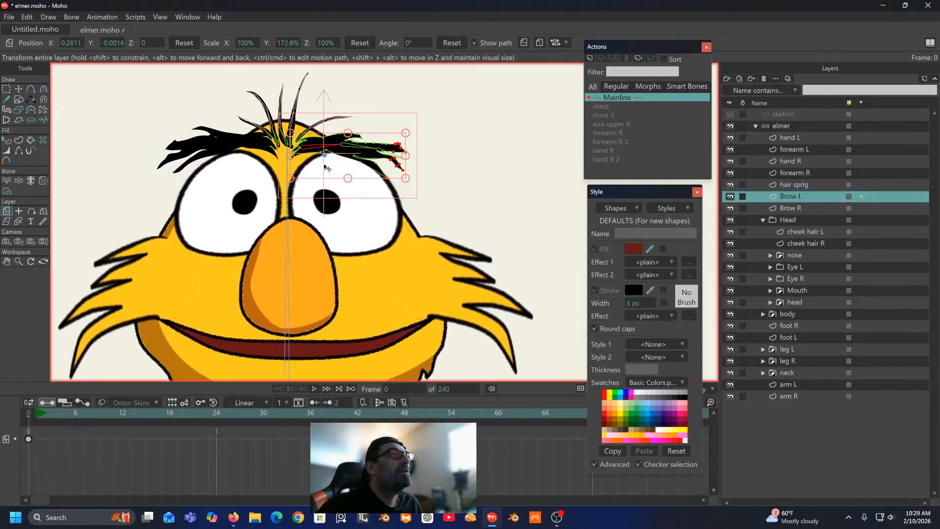
scroll(343, 199, "up", 2)
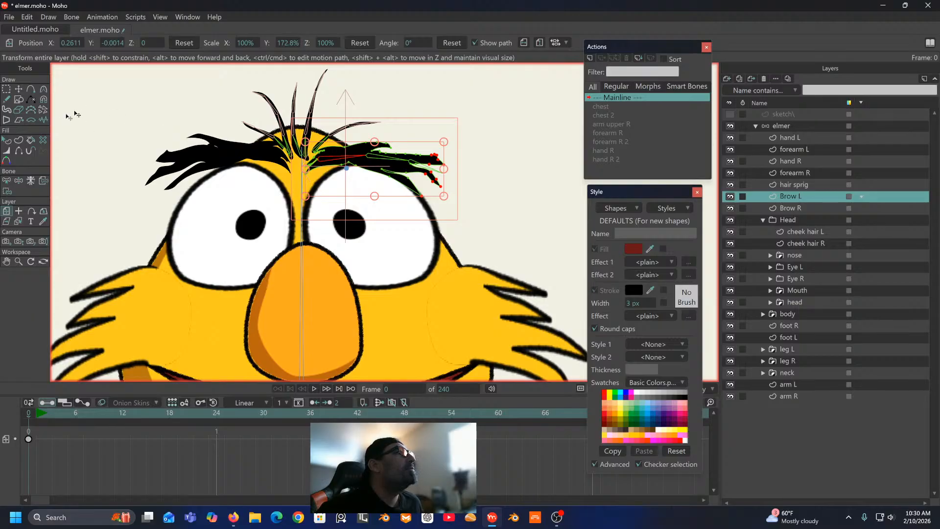
left_click(6, 181)
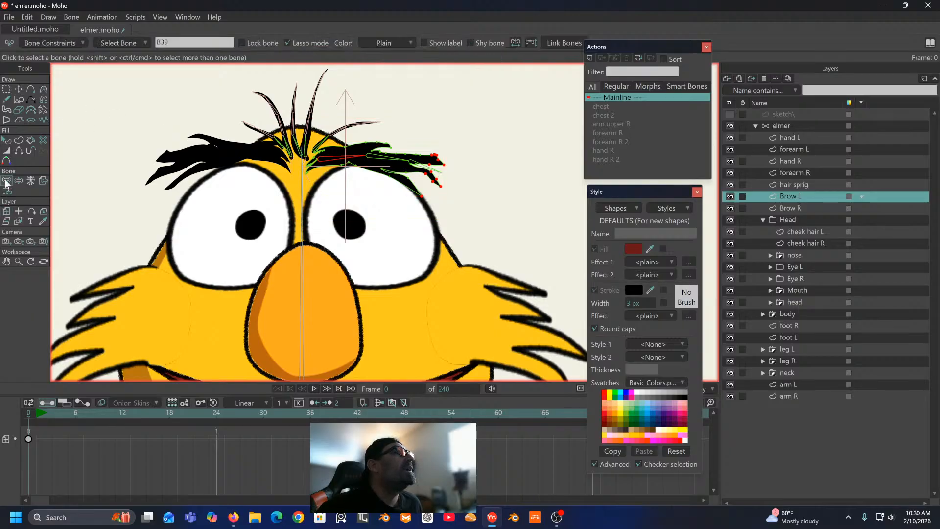
left_click(302, 213)
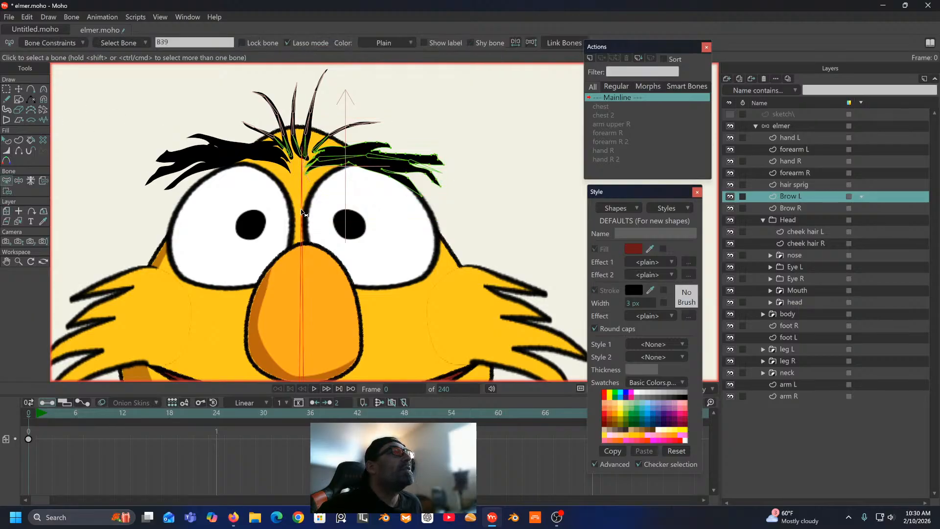
left_click(800, 207)
scroll(183, 133, "up", 1)
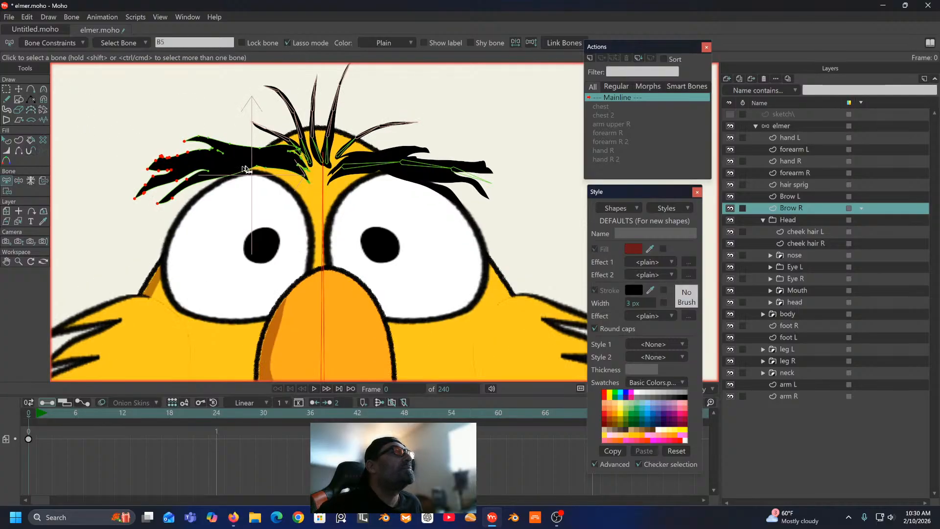
Step: Duplicate the three bones of the Brow L chain on the elmer layer and flip the copies horizontally
left_click(359, 169)
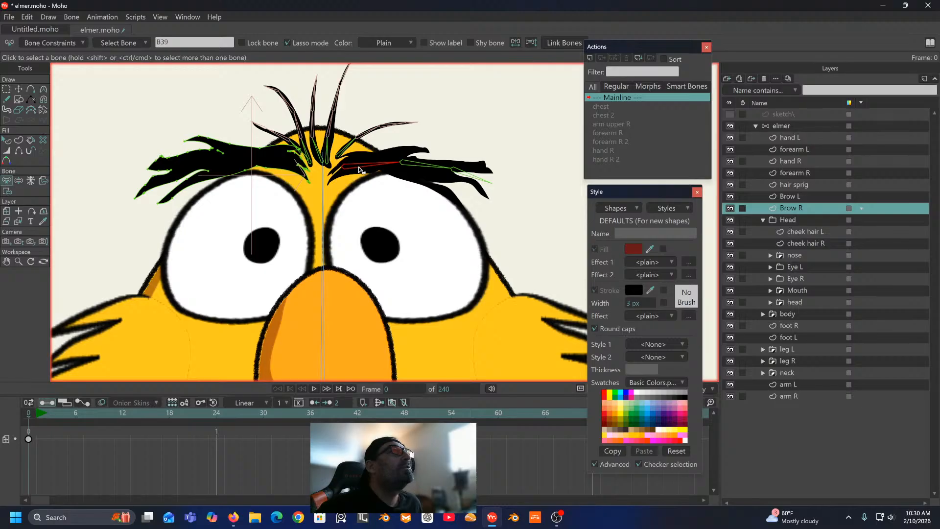
left_click(6, 91)
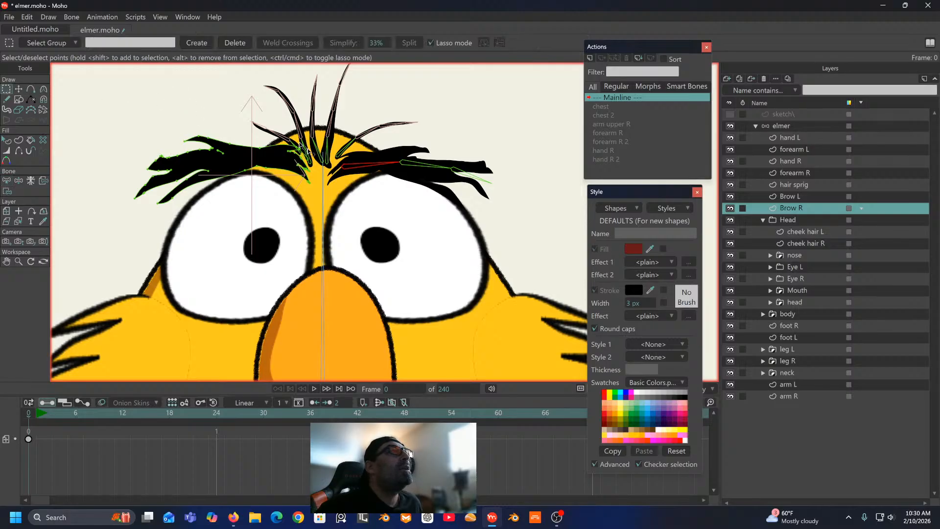
left_click(19, 89)
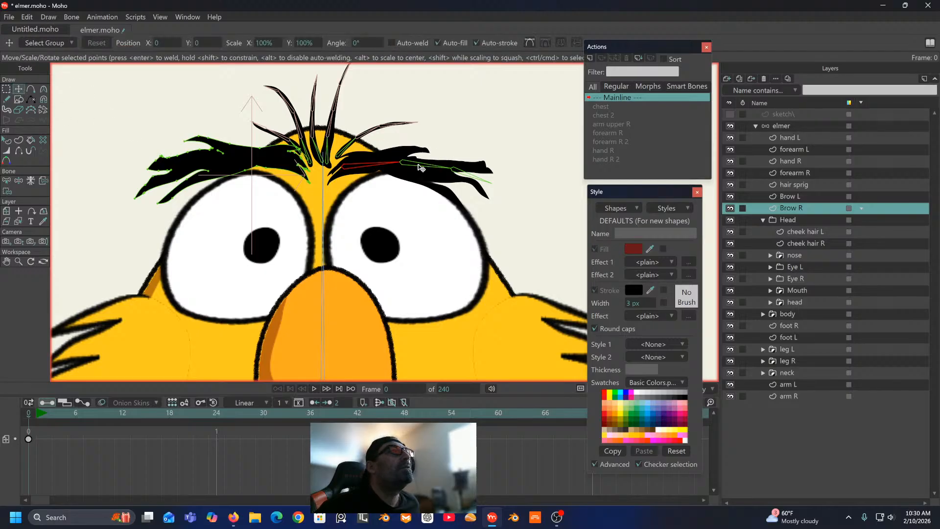
left_click(792, 125)
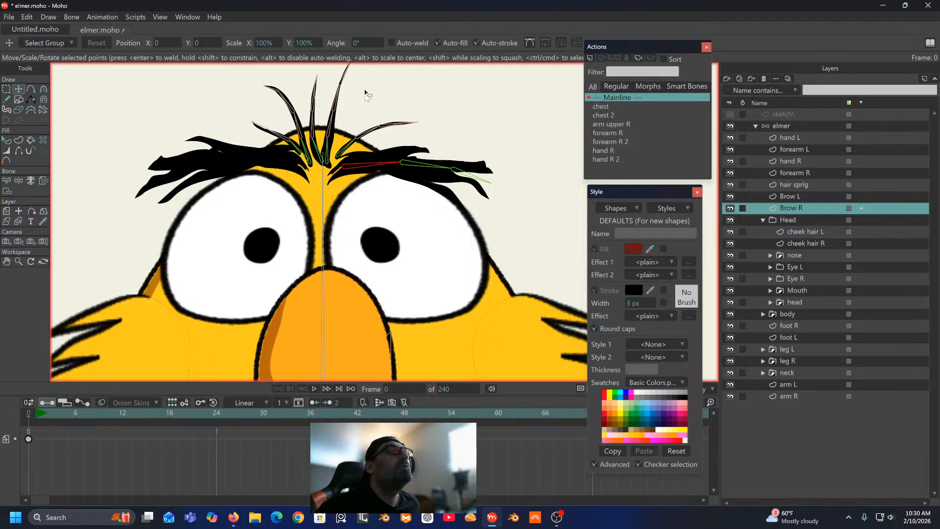
left_click(412, 166, "shift")
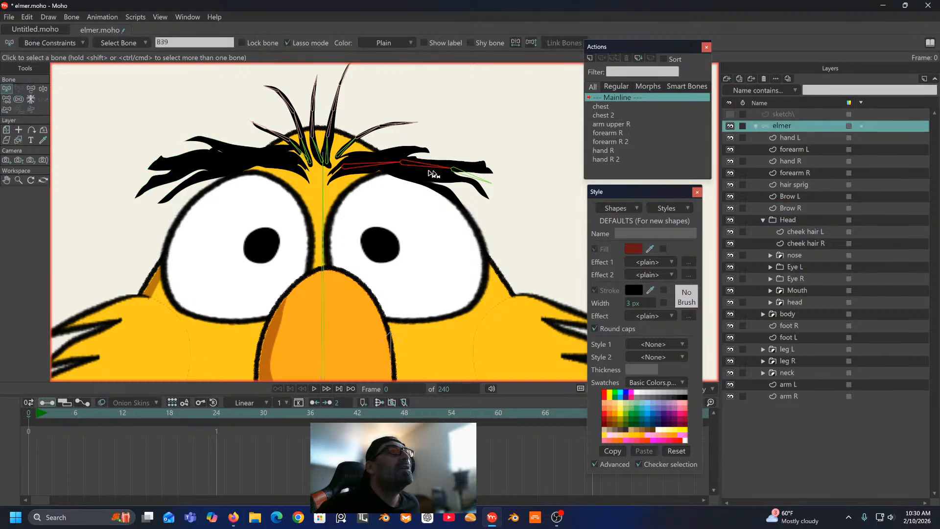
left_click(470, 179, "shift")
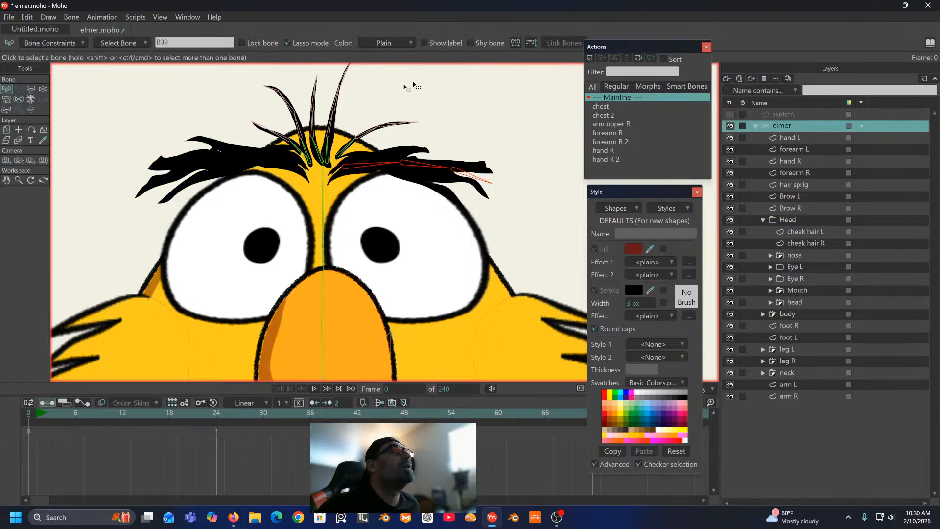
left_click(70, 16)
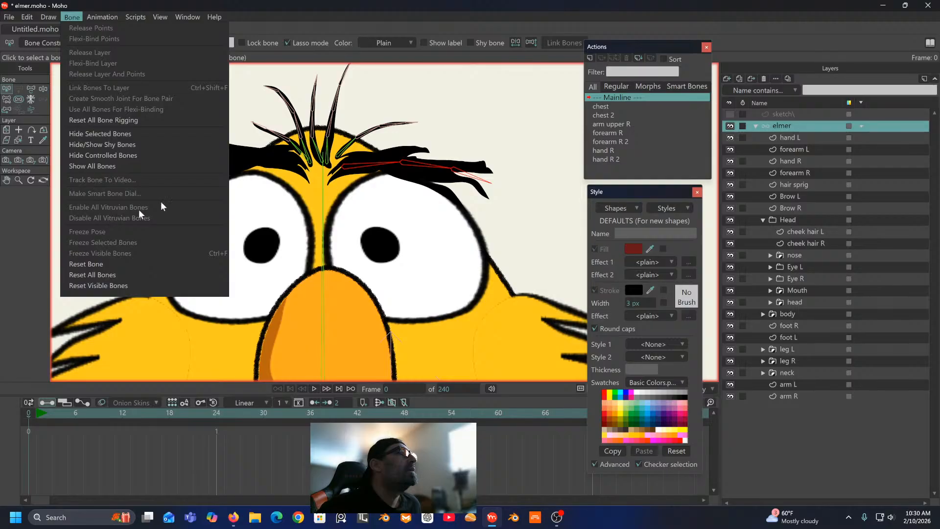
left_click_drag(640, 46, 681, 39)
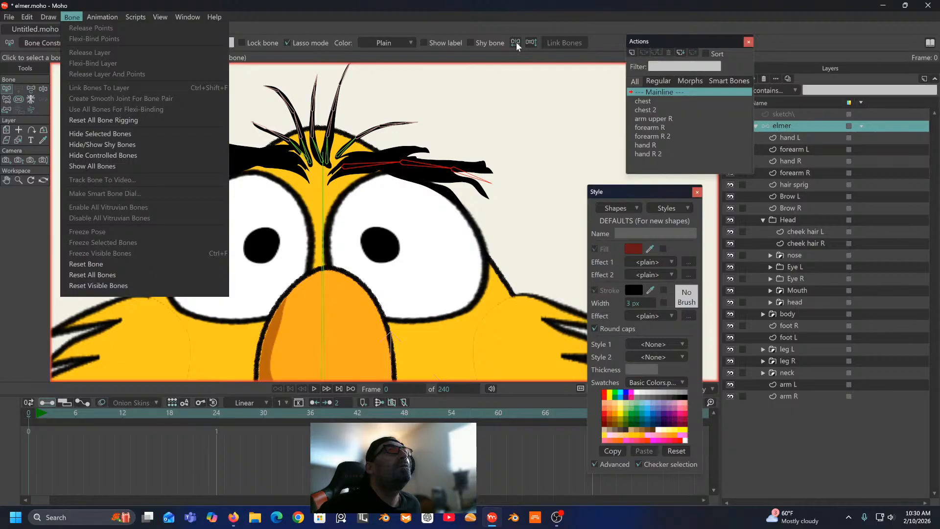
left_click(72, 18)
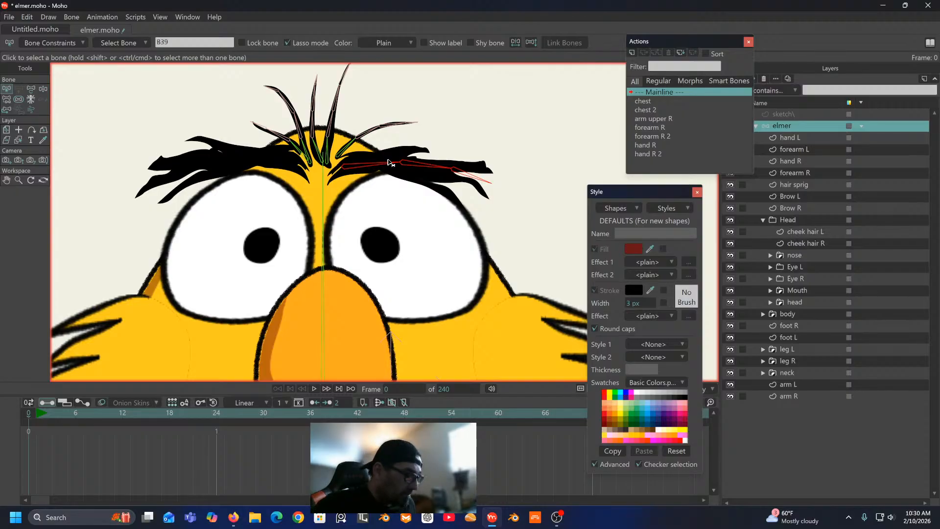
key("t")
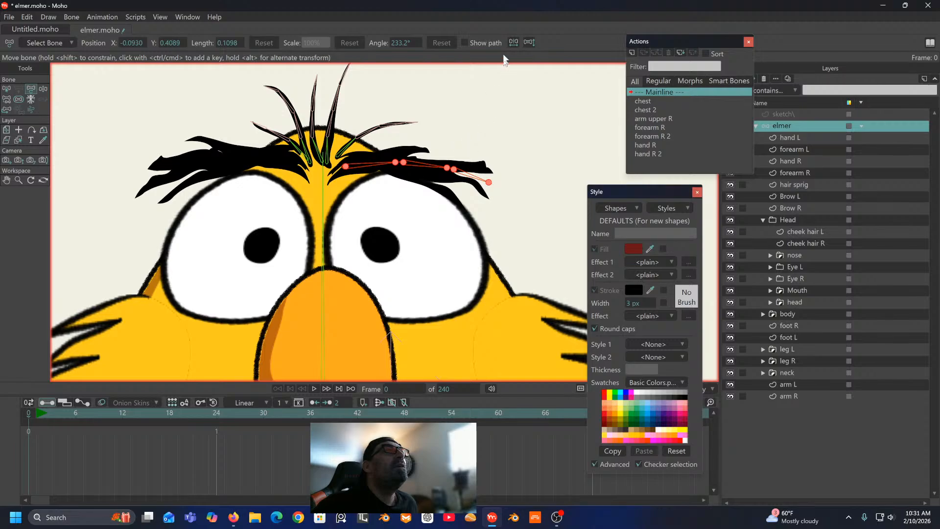
left_click(516, 43)
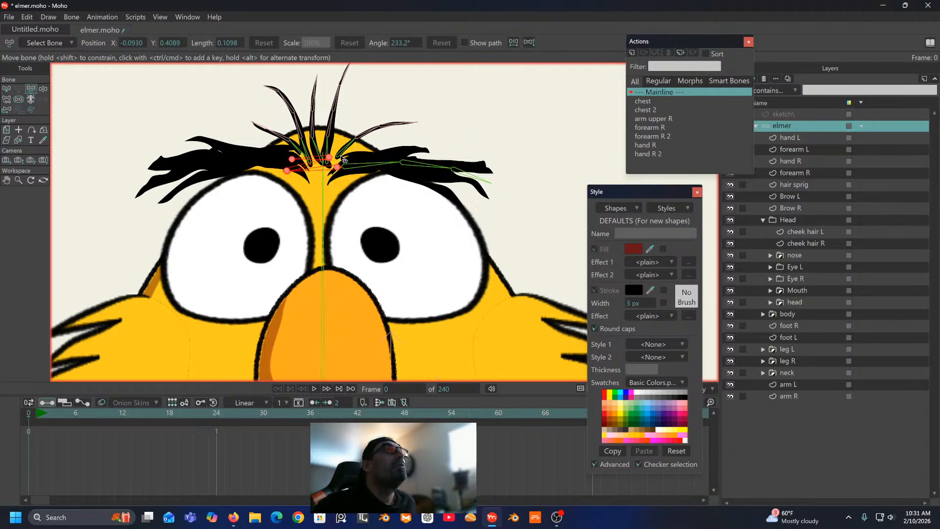
Step: Move the flipped bone copies together onto the inner part of the Brow R eyebrow, then deselect them
scroll(355, 159, "up", 2)
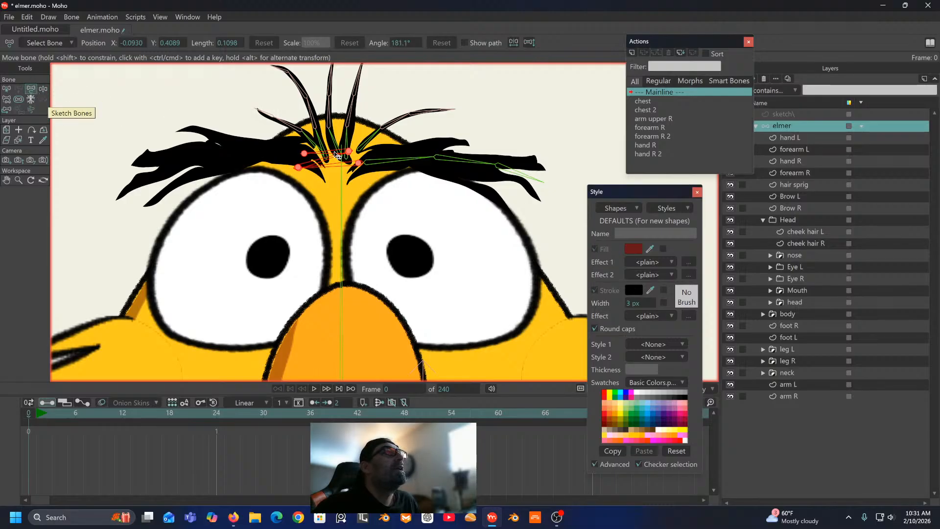
mouse_move(337, 165)
left_mouse_down()
mouse_move(309, 161)
mouse_move(319, 141)
mouse_move(346, 163)
mouse_move(318, 150)
mouse_move(331, 146)
left_mouse_up()
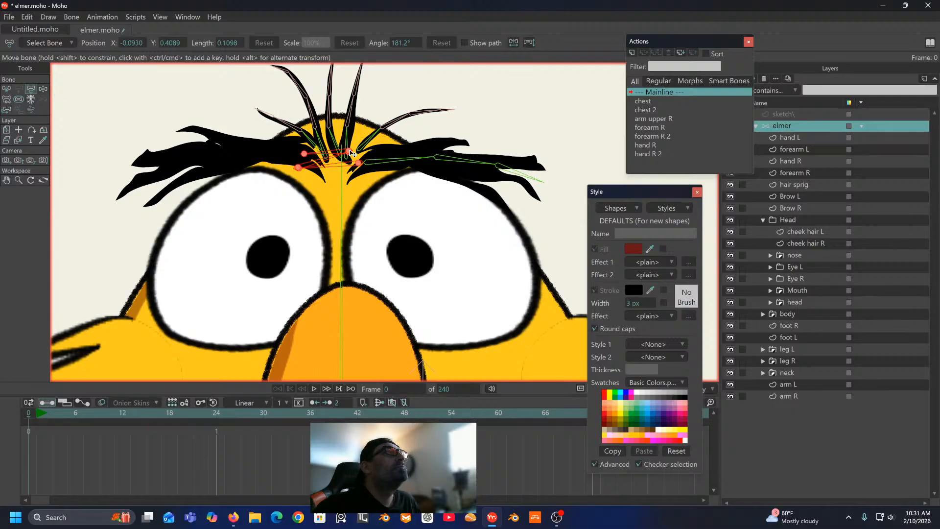
left_click_drag(353, 154, 291, 153)
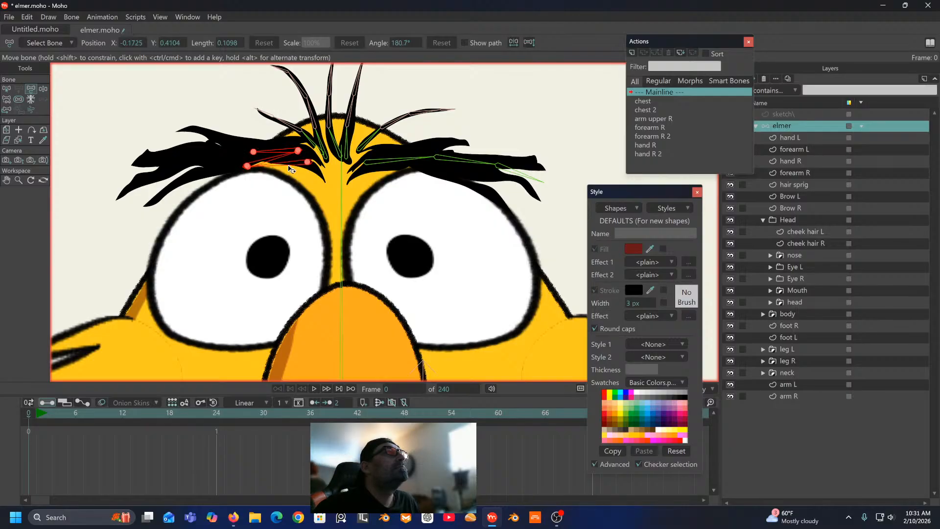
left_click(7, 89)
left_click(221, 125)
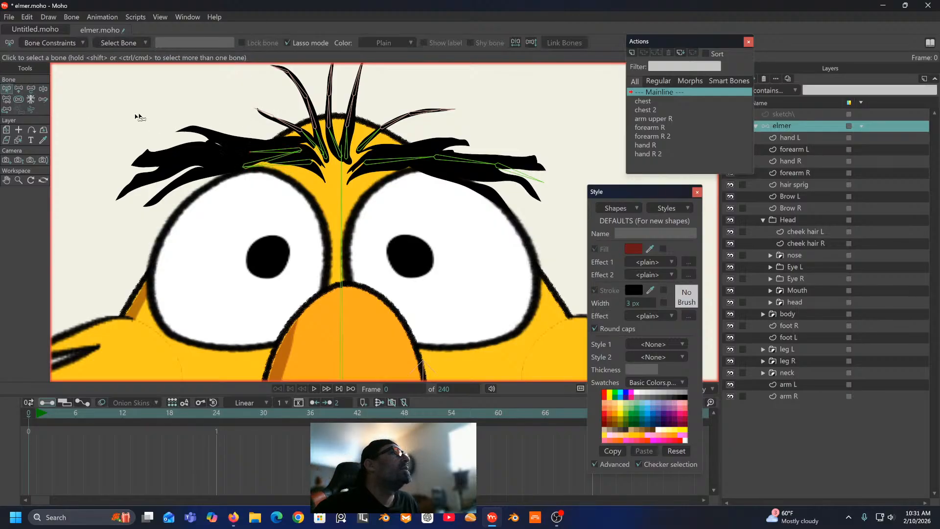
Step: Test the copied bones by stretching them out along the Brow R eyebrow and posing both eyebrow chains with Manipulate Bones
left_click(43, 89)
left_click_drag(284, 159, 285, 159)
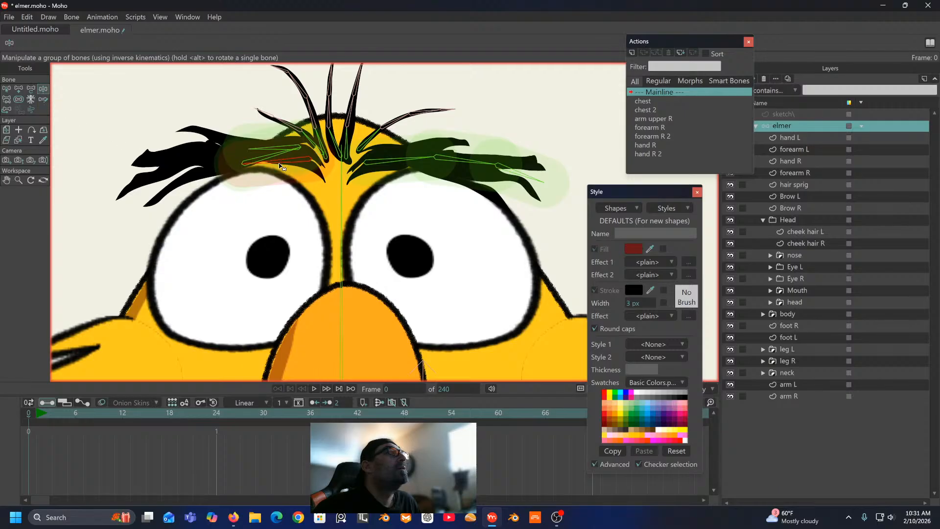
left_click_drag(279, 166, 89, 201)
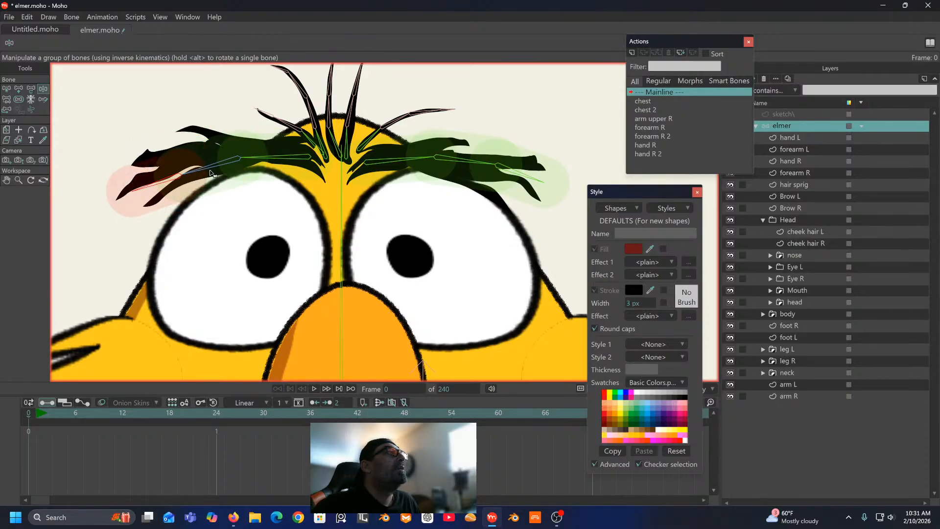
left_click_drag(211, 173, 165, 184)
left_click(276, 160)
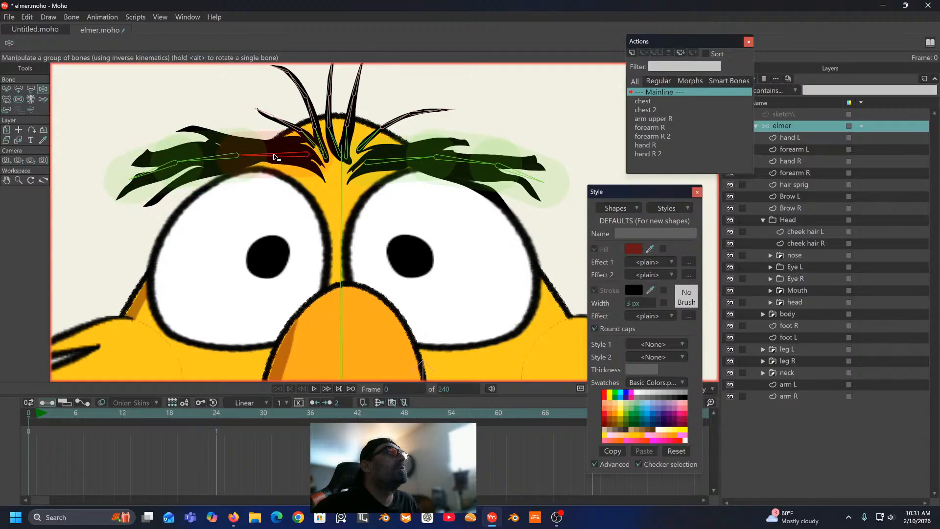
left_click_drag(384, 163, 385, 163)
left_click_drag(298, 160, 288, 163)
left_click(229, 165)
left_click_drag(228, 165, 259, 153)
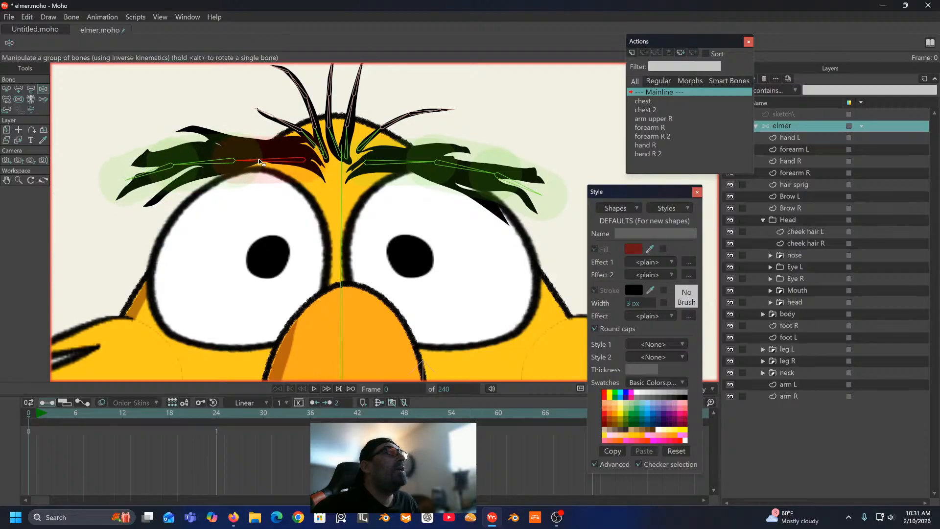
left_click(31, 89)
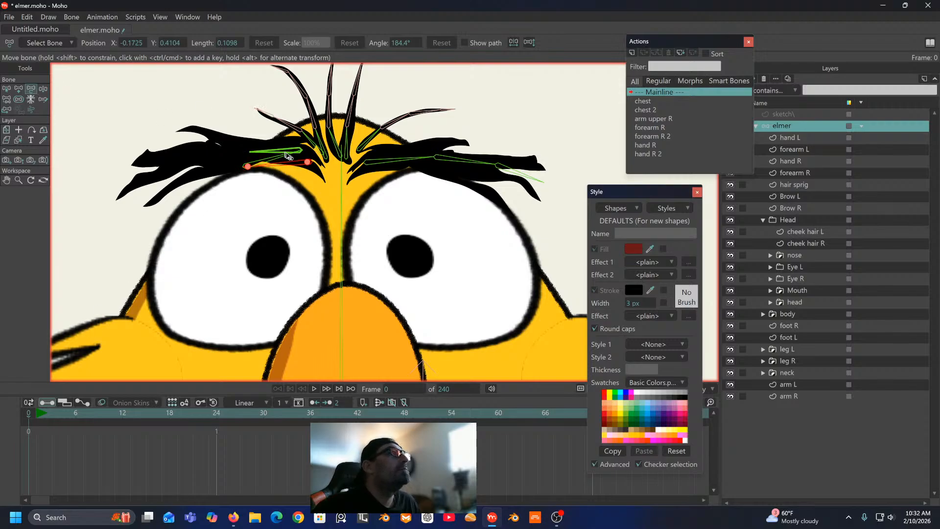
Step: Lay the copied bone chain along the Brow R eyebrow with Transform Bone, from its inner end out to the outer tip
left_click_drag(296, 164, 296, 153)
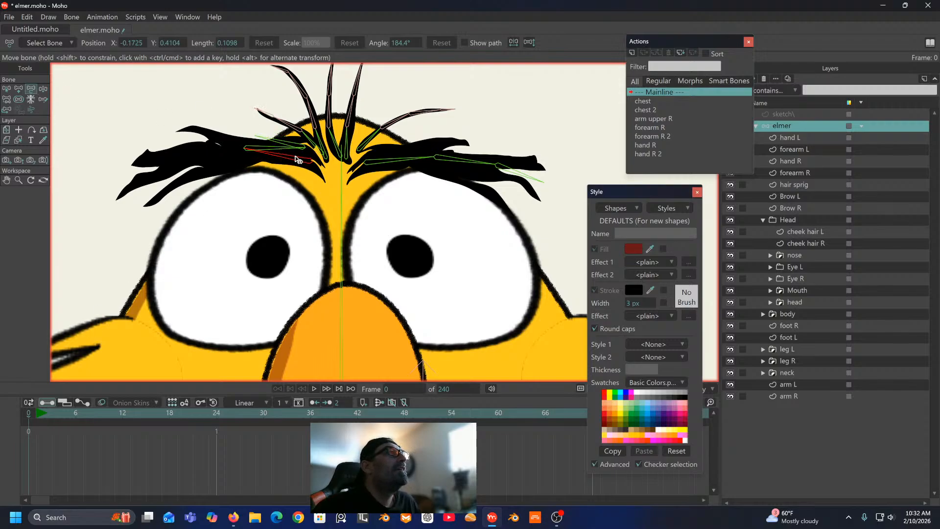
left_click(192, 144)
left_click_drag(192, 144, 140, 190)
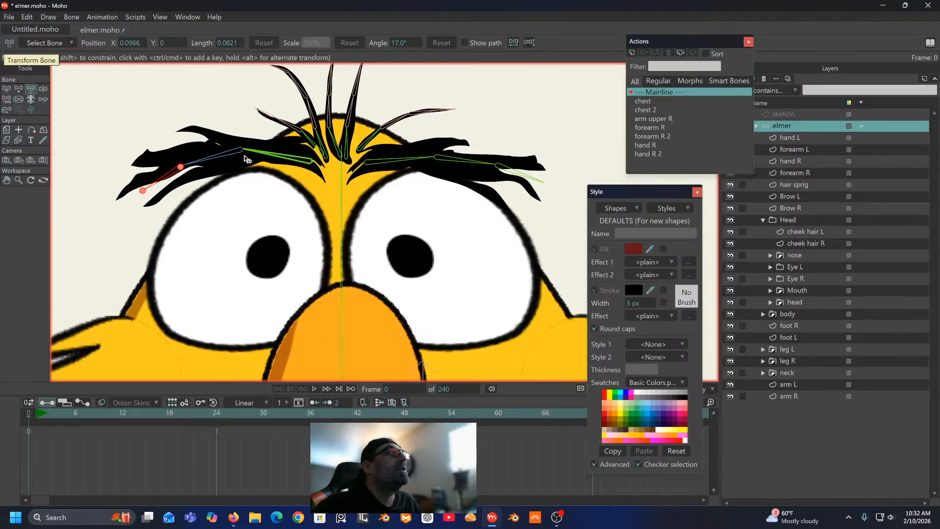
Step: Bind the inner points of the Brow R layer to the innermost bone of its eyebrow chain
left_click(788, 195)
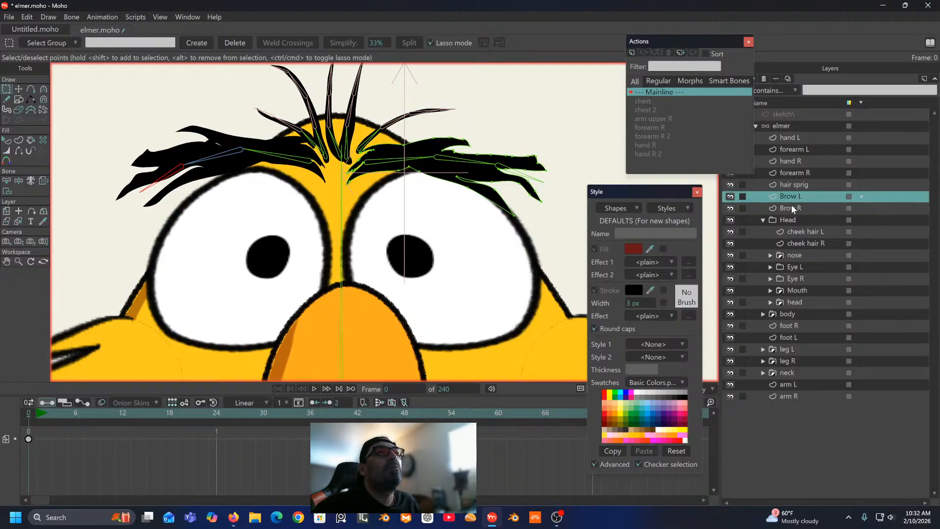
left_click(791, 206)
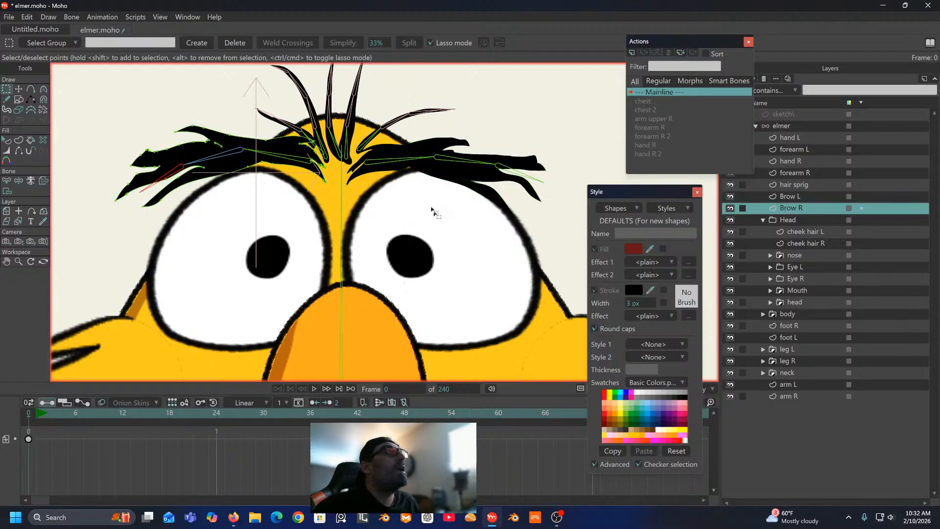
left_click(9, 181)
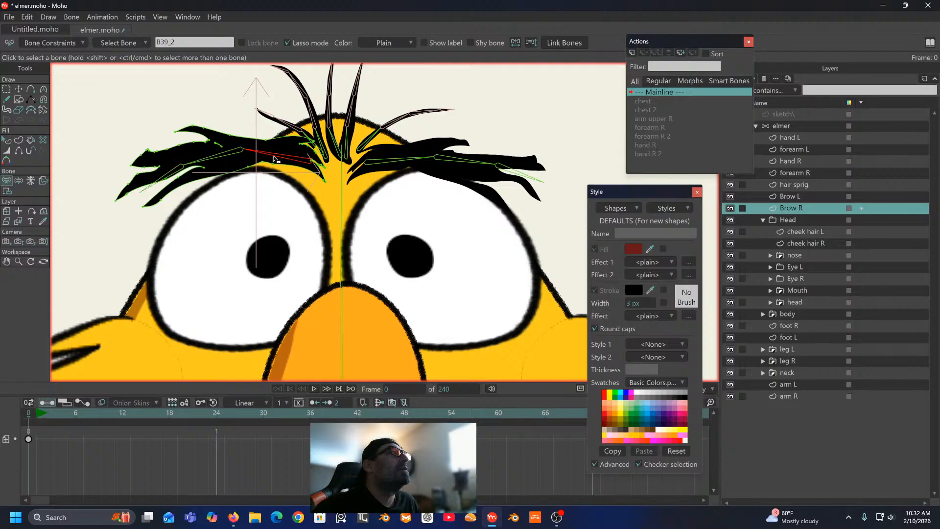
left_click(6, 191)
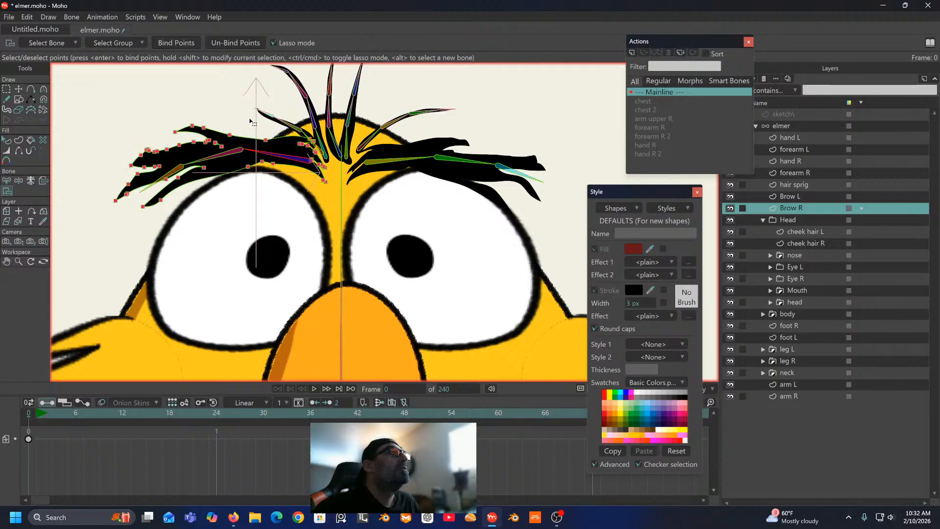
mouse_move(232, 126)
left_mouse_down()
mouse_move(248, 187)
mouse_move(331, 211)
mouse_move(347, 171)
mouse_move(300, 121)
mouse_move(243, 125)
left_mouse_up()
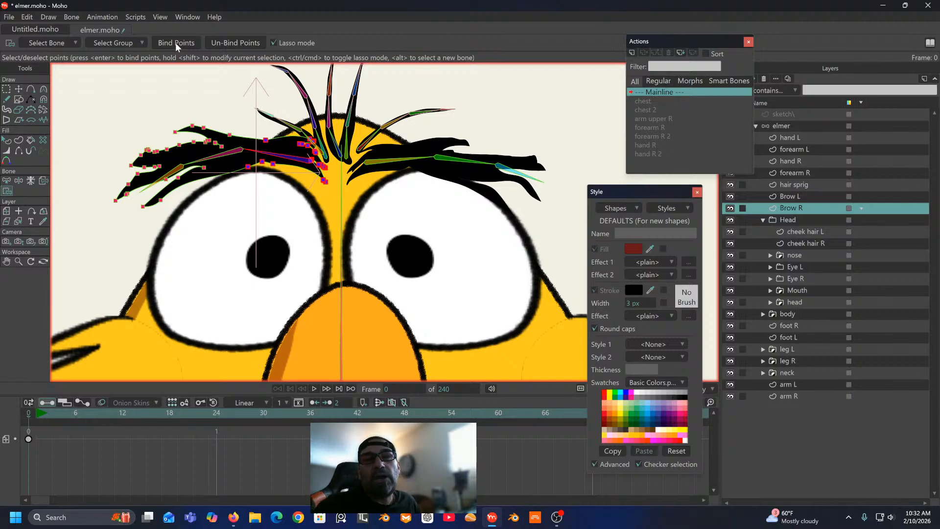
Step: Bind the middle points of the Brow R eyebrow to the middle bone of its chain
left_click(6, 180)
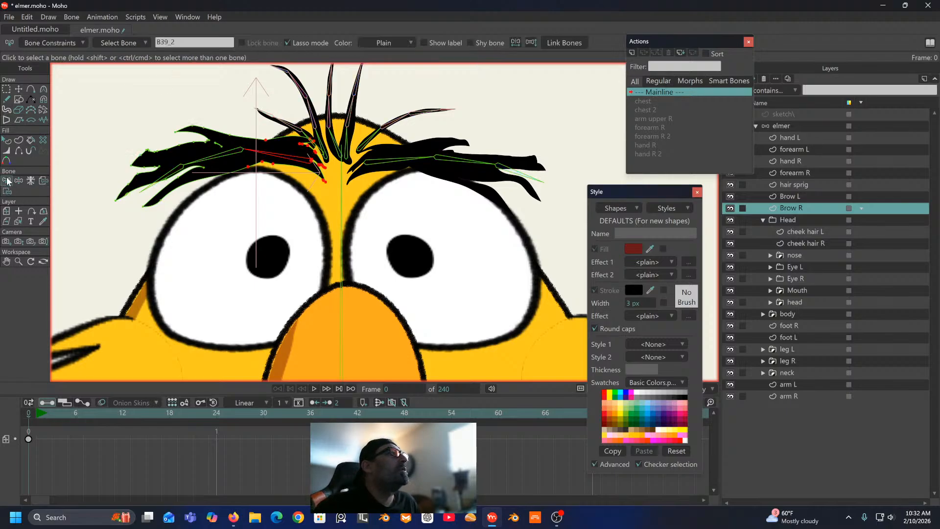
left_click(222, 150)
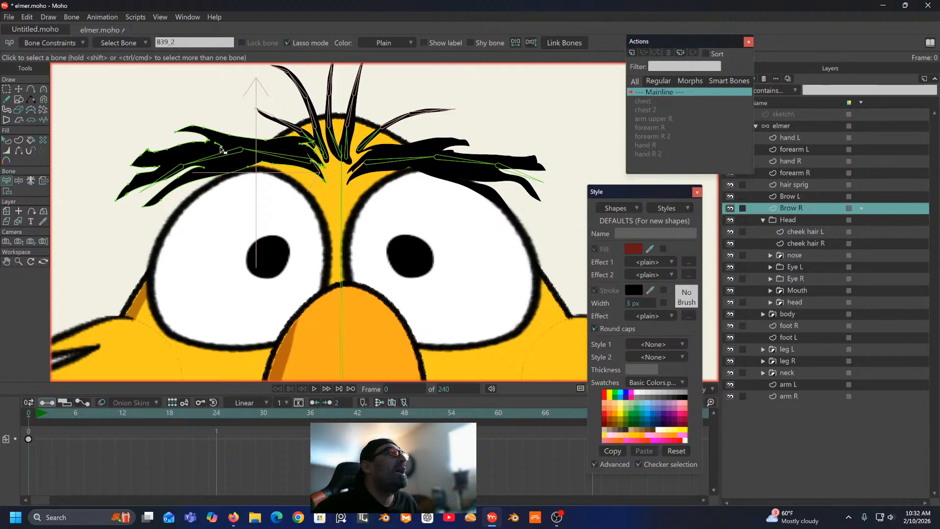
left_click(7, 191)
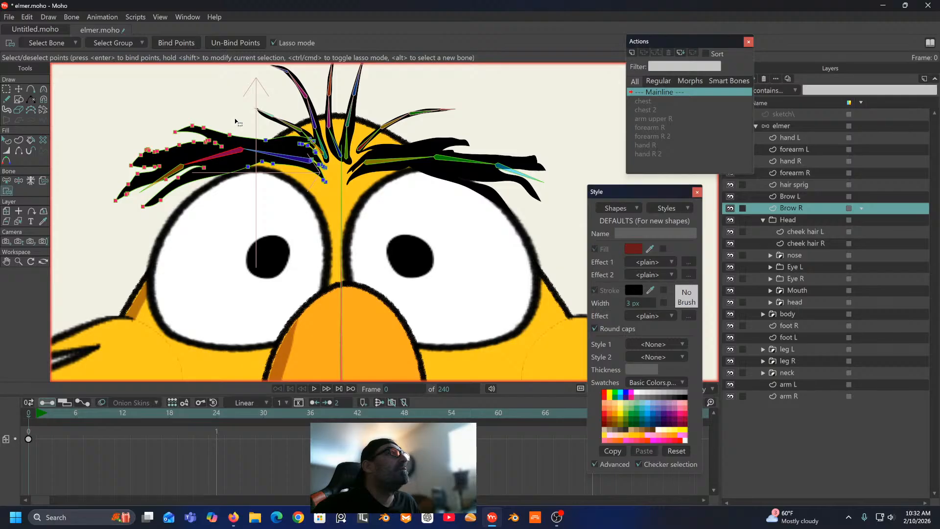
mouse_move(234, 117)
left_mouse_down()
mouse_move(206, 99)
mouse_move(171, 125)
mouse_move(174, 151)
mouse_move(202, 194)
mouse_move(226, 192)
mouse_move(240, 174)
mouse_move(233, 95)
left_mouse_up()
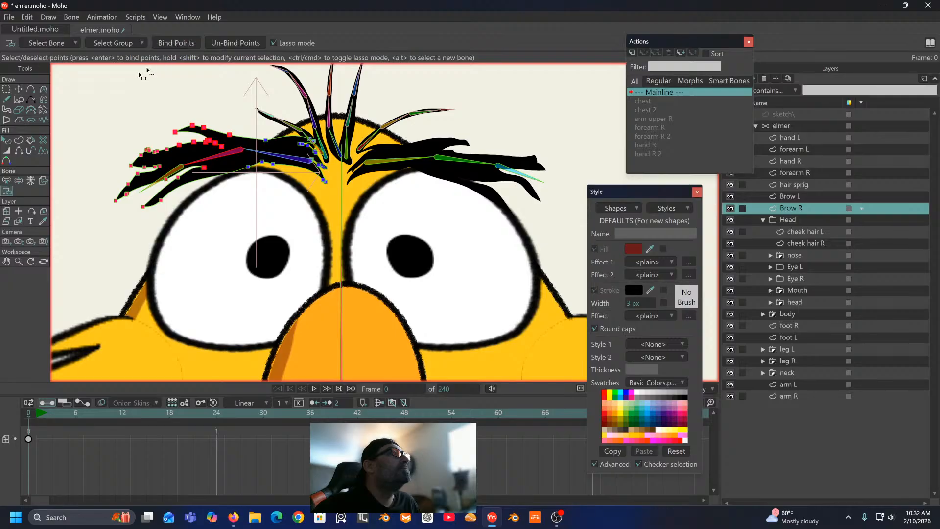
Step: Bind the outer points of the Brow R eyebrow to the outermost bone of its chain, then deselect them
left_click(7, 180)
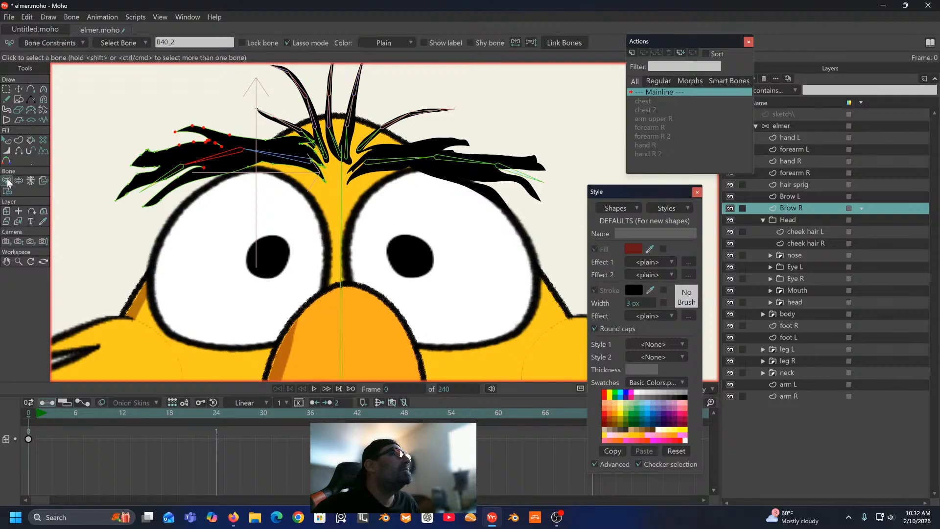
left_click(171, 177)
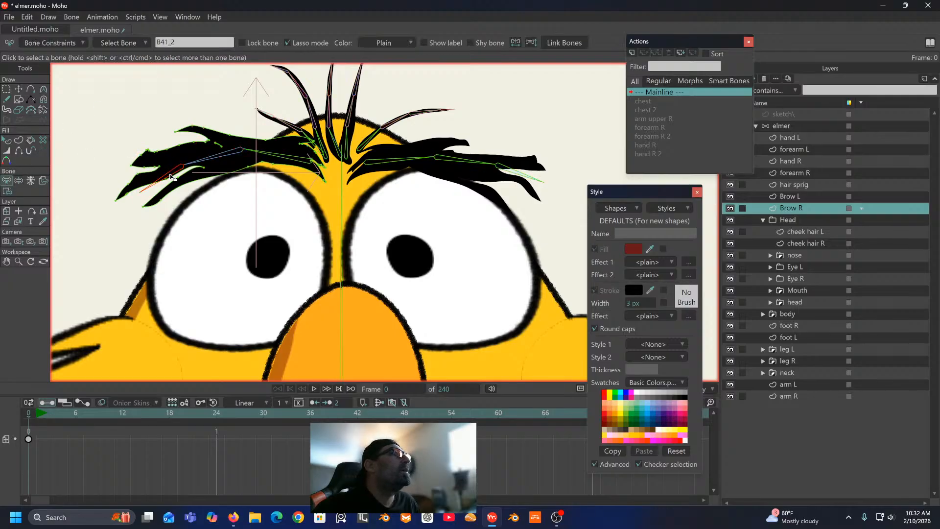
left_click(6, 191)
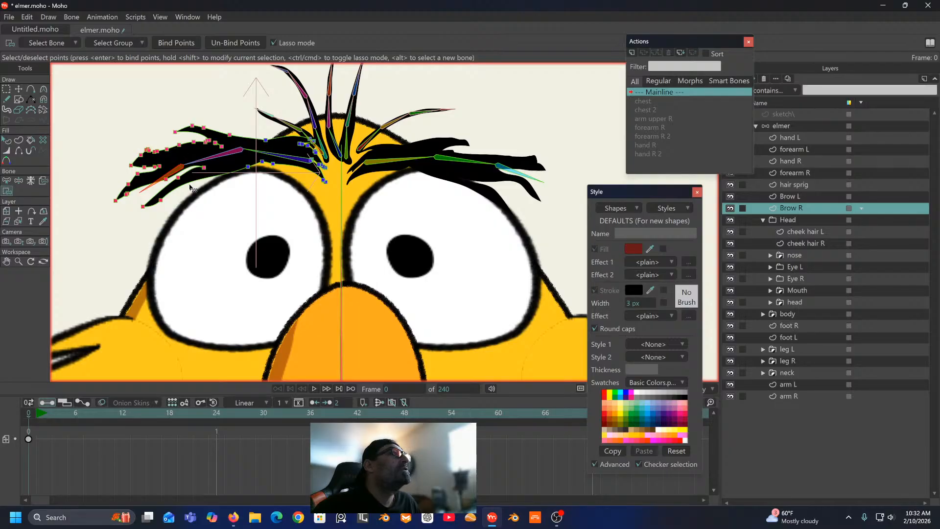
mouse_move(186, 169)
left_mouse_down()
mouse_move(166, 144)
mouse_move(97, 156)
mouse_move(77, 239)
mouse_move(164, 247)
mouse_move(188, 176)
left_mouse_up()
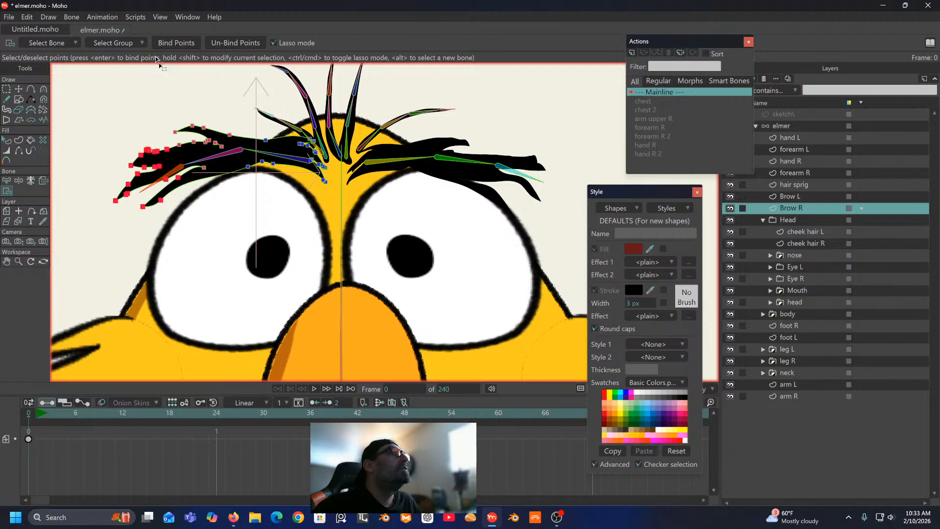
left_click(169, 42)
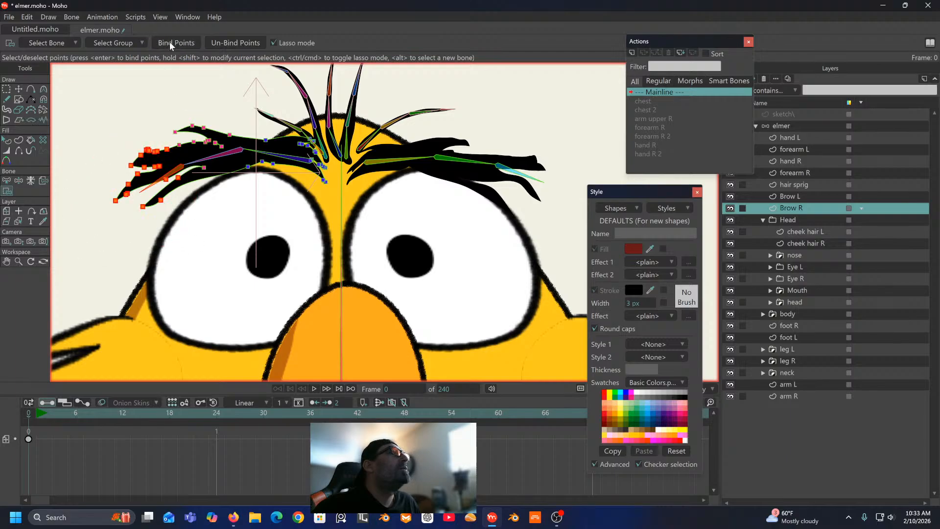
left_click(130, 101)
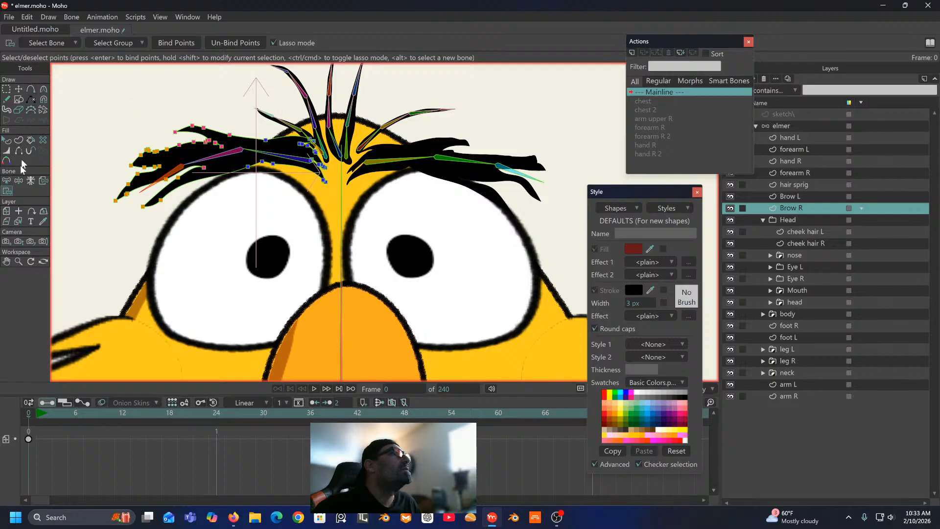
Step: Test how the Brow R eyebrow deforms by posing its inner bone with Manipulate Bones
left_click(19, 181)
left_click(272, 156)
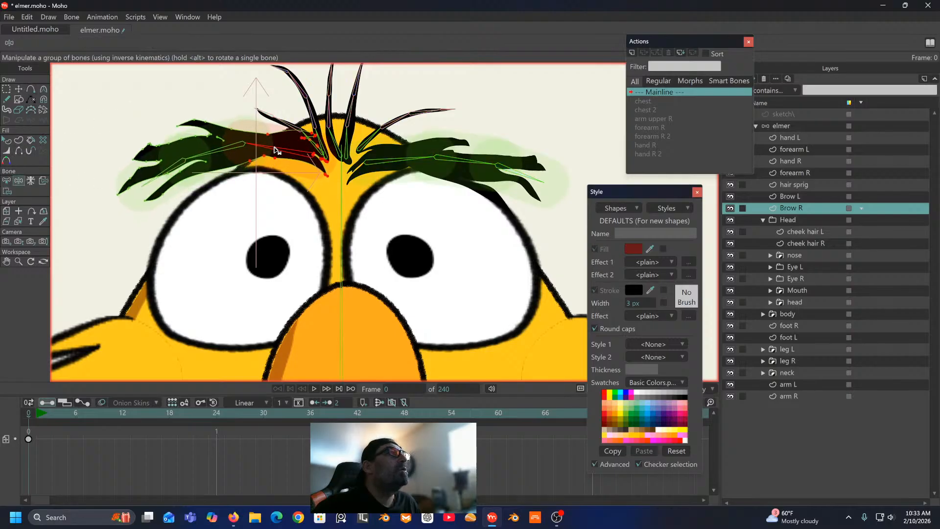
left_click_drag(272, 153, 273, 157)
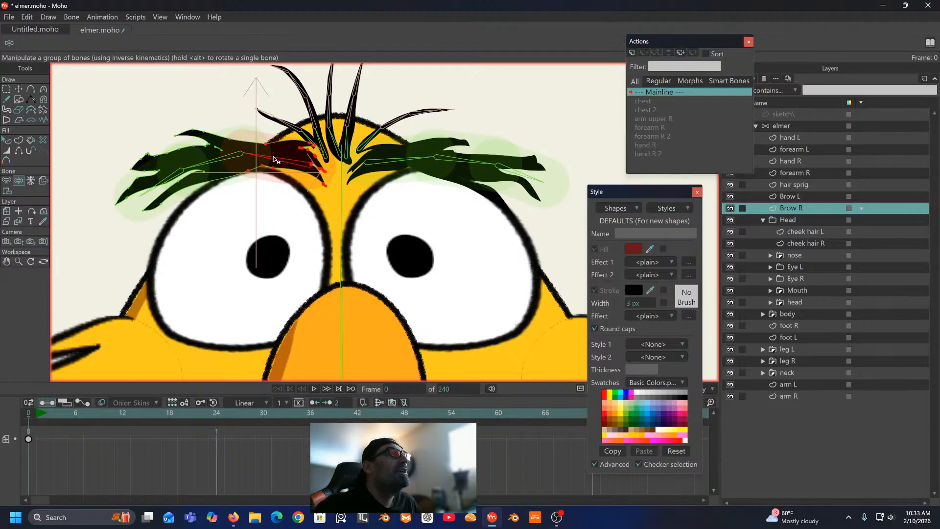
Step: Parent the innermost Brow R bone to the head bone on the elmer layer
left_click(6, 181)
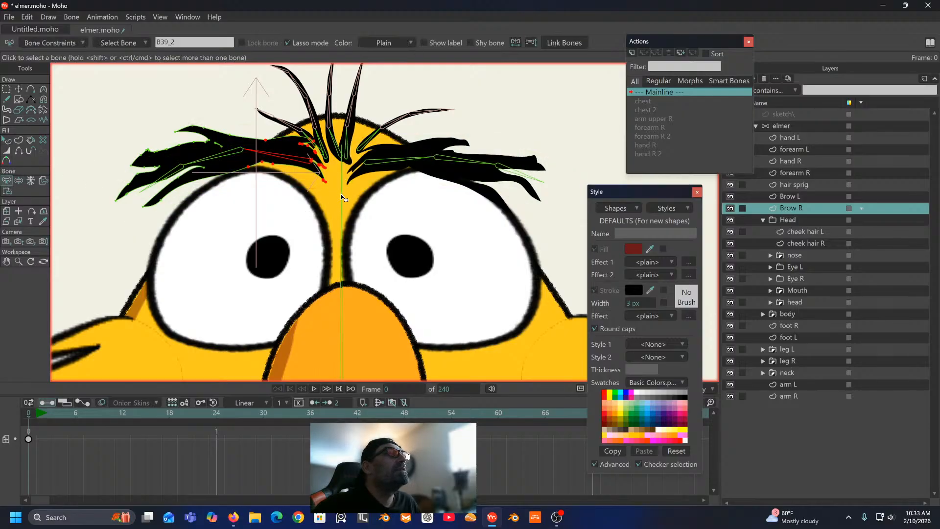
left_click(780, 128)
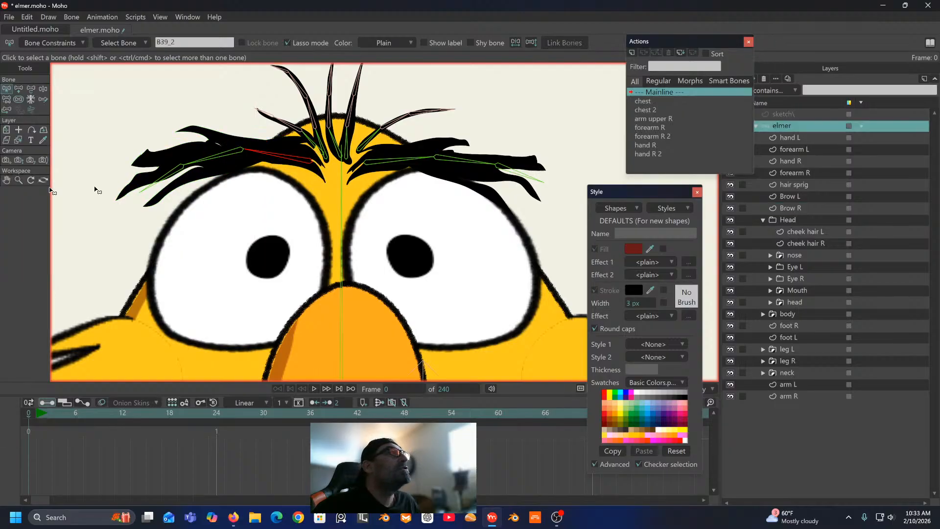
left_click(29, 100)
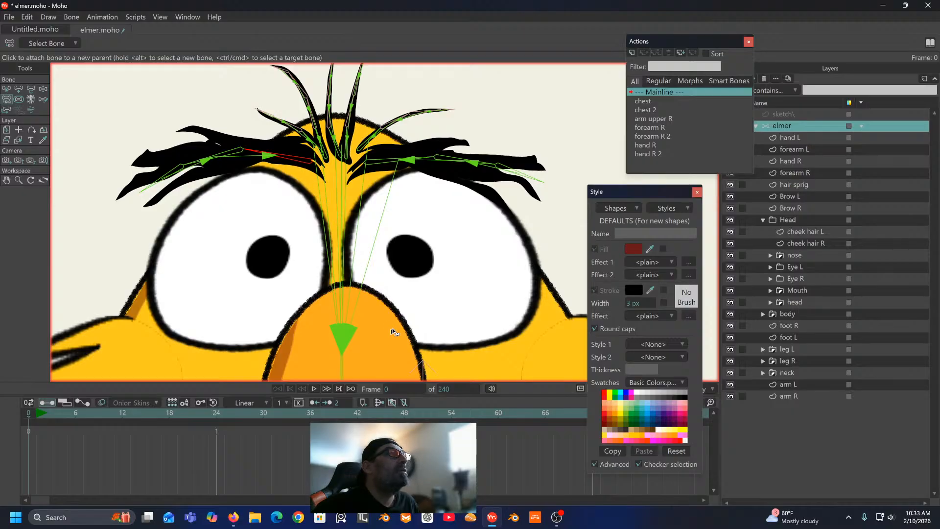
left_click(342, 312)
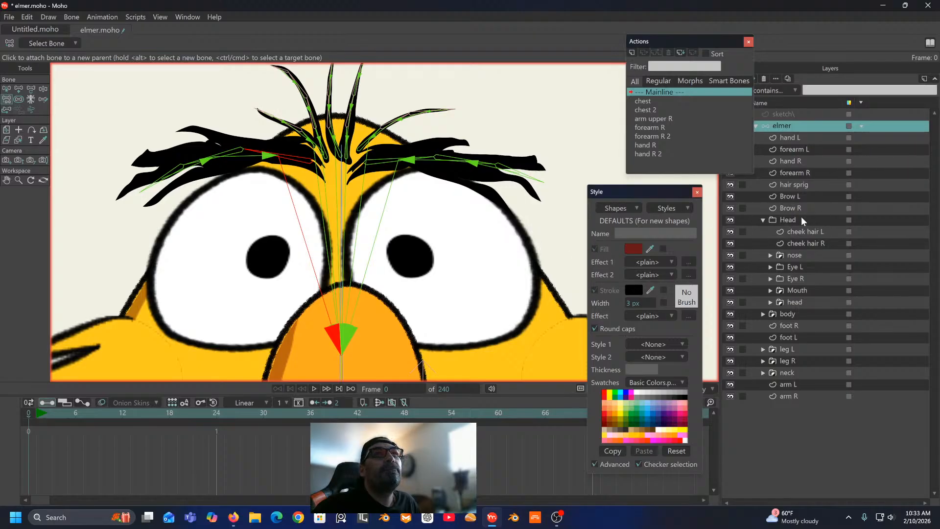
Step: Test the head-parented Brow R chain with Manipulate Bones on the elmer layer
left_click(43, 89)
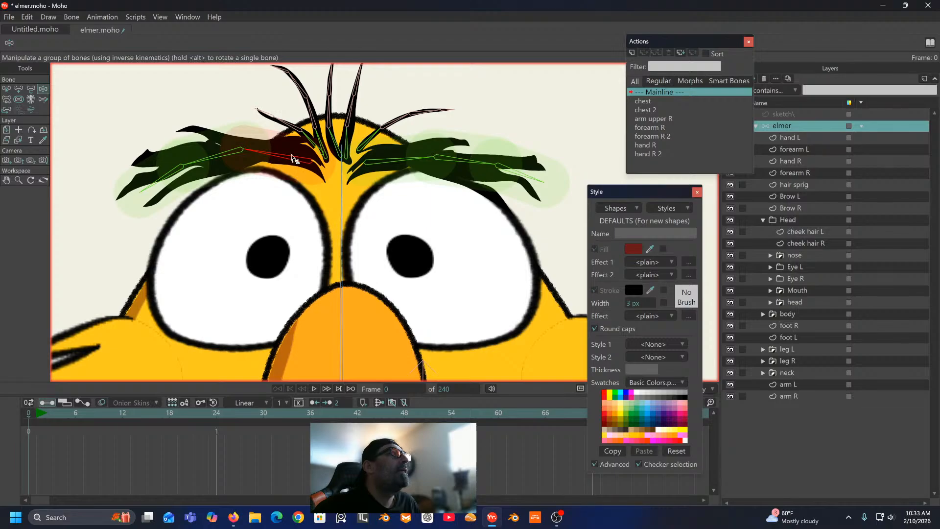
mouse_move(292, 158)
left_mouse_down()
mouse_move(279, 181)
mouse_move(228, 131)
mouse_move(242, 150)
mouse_move(236, 160)
mouse_move(281, 149)
left_mouse_up()
scroll(269, 155, "down", 3)
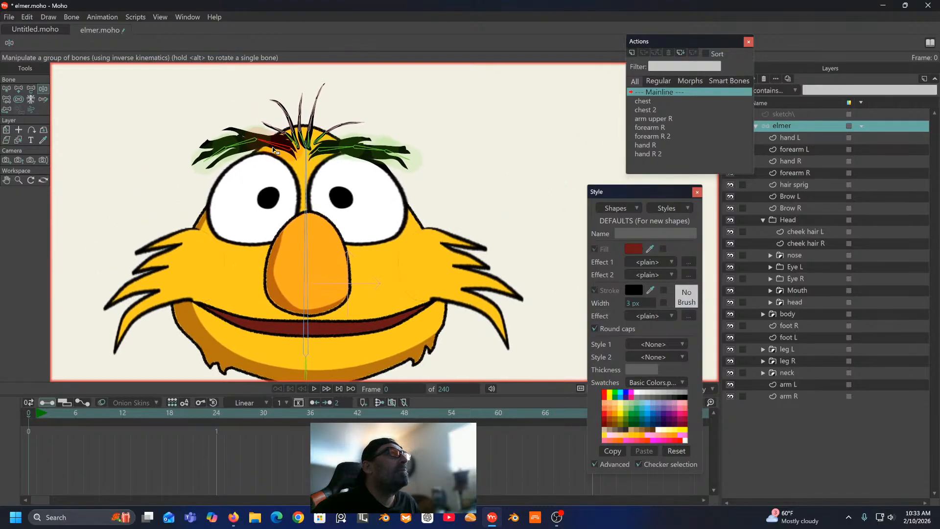
Step: Shift the innermost Brow R bone slightly to about X 0.6321, Y 0.0495 with Transform Bone
left_click(30, 89)
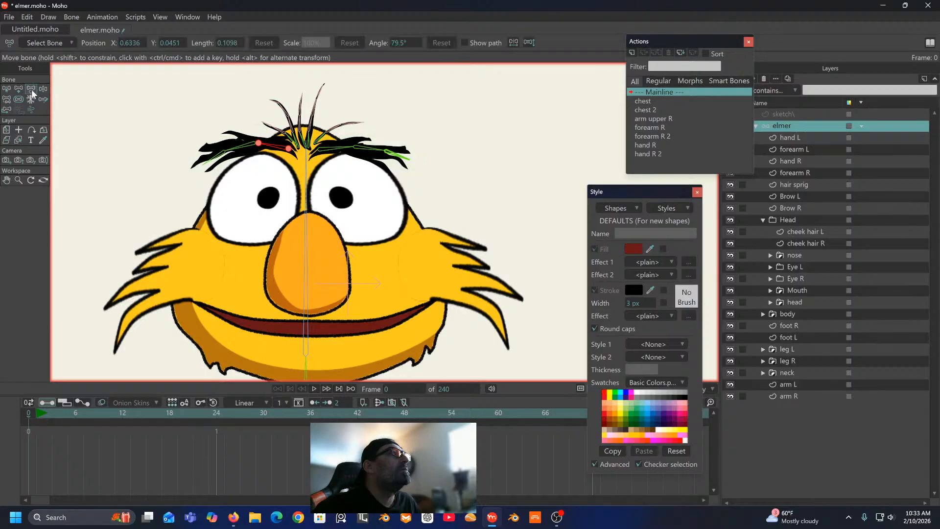
left_click_drag(289, 154, 295, 135)
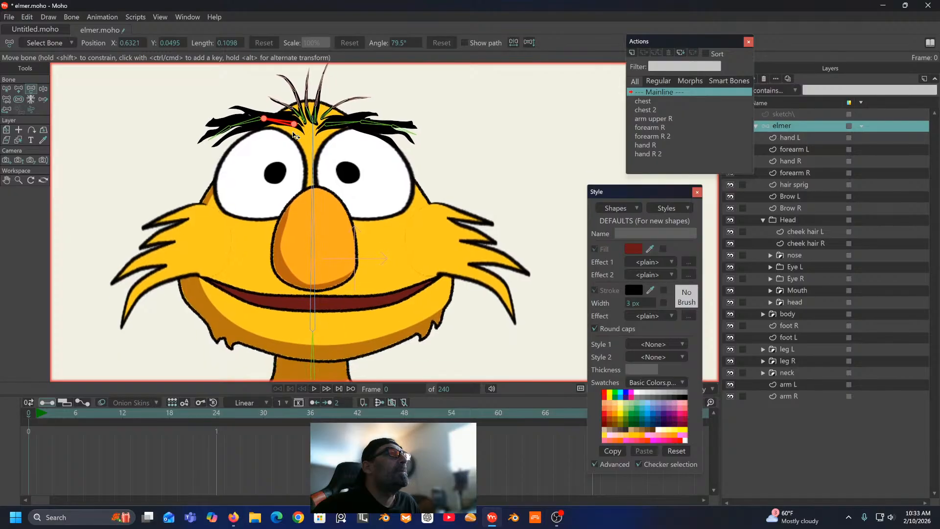
left_click_drag(405, 185, 323, 181)
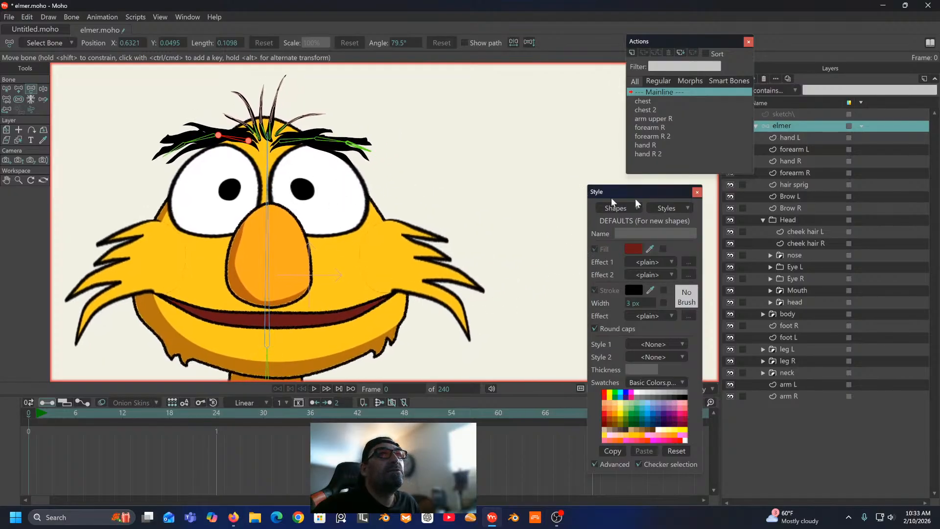
Step: With no bone selected, add a short vertical bone beside the head above Brow L and name it "brow R"
left_click(10, 88)
left_click(78, 110)
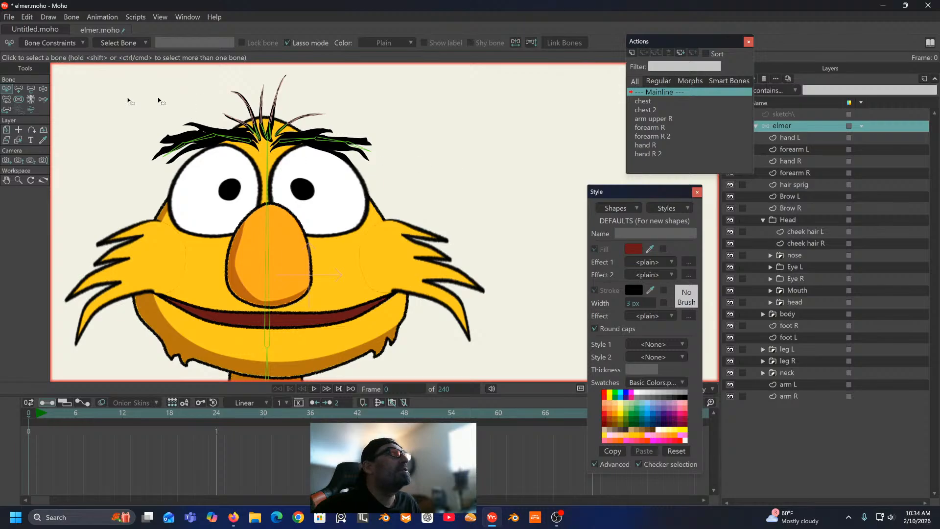
left_click(18, 89)
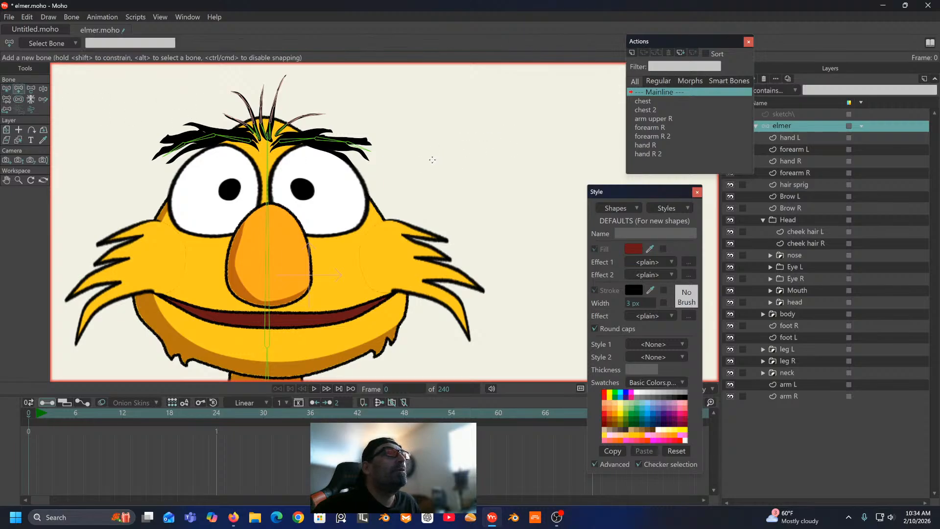
scroll(423, 161, "up", 2)
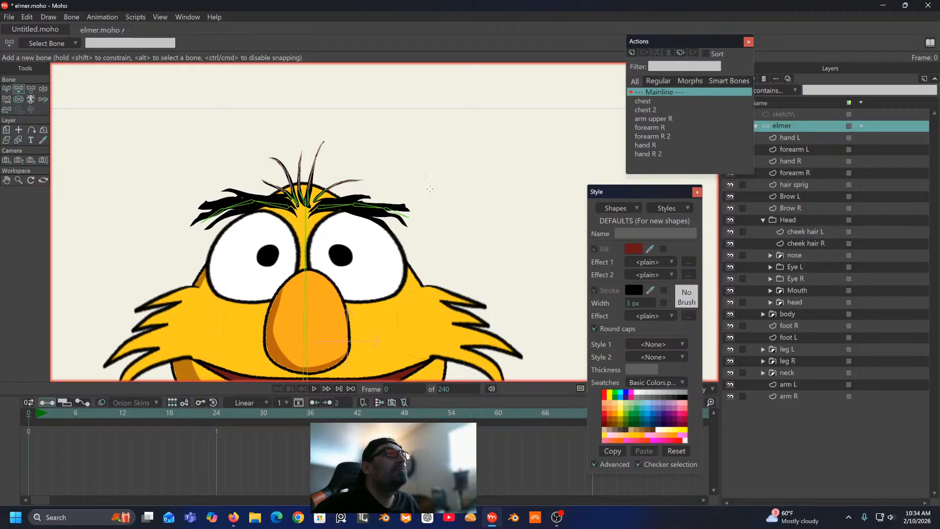
left_click_drag(430, 188, 430, 148)
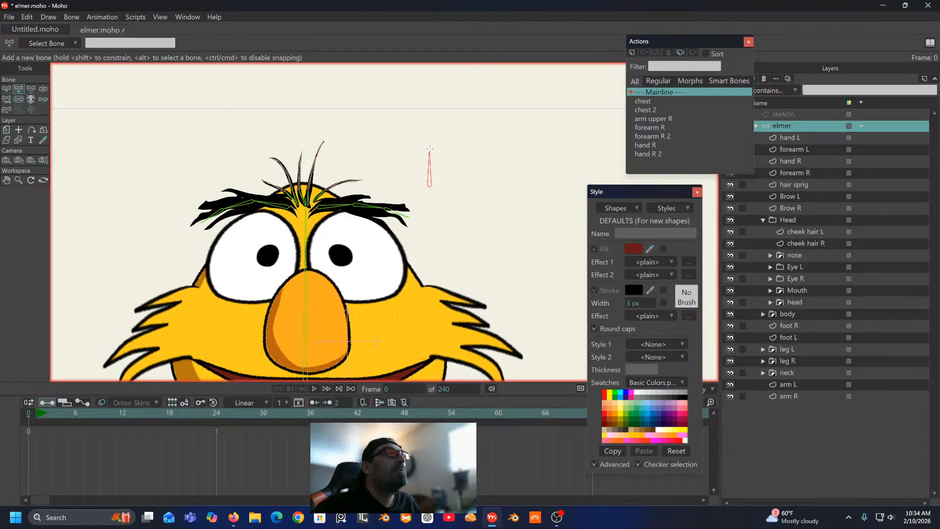
left_click(123, 43)
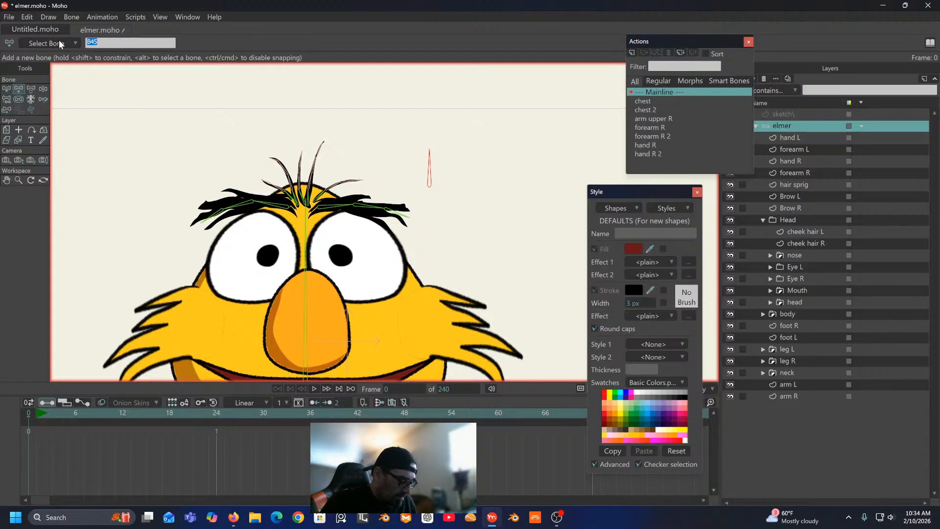
type("brow R")
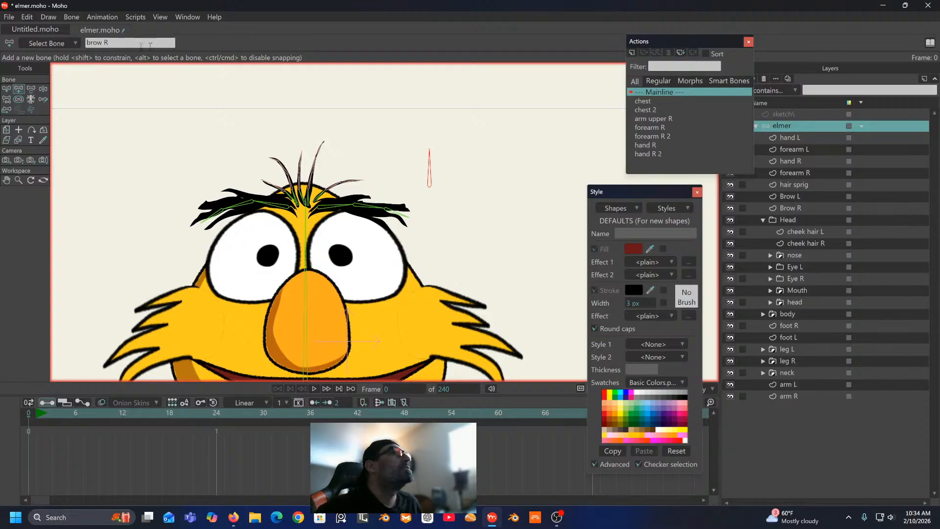
left_click(6, 89)
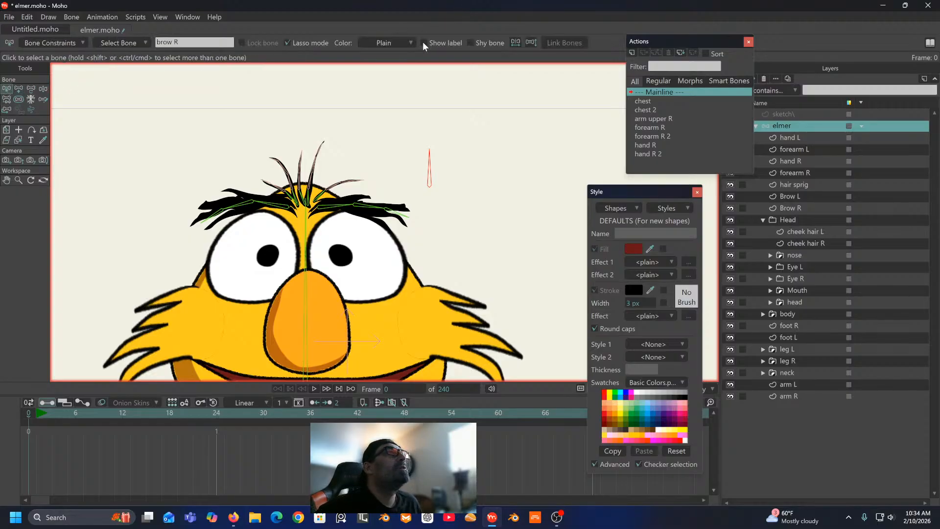
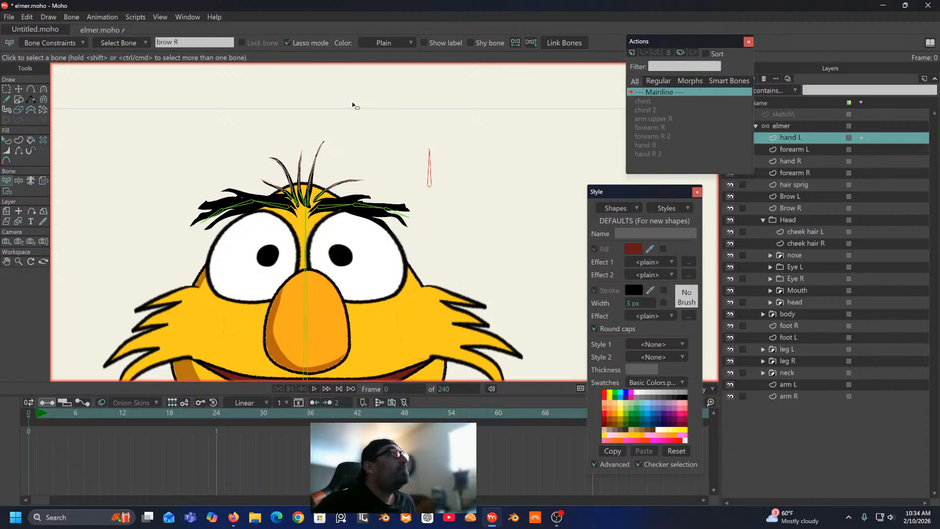
Step: Save the file and show the label of the brow R bone
key("ctrl+s")
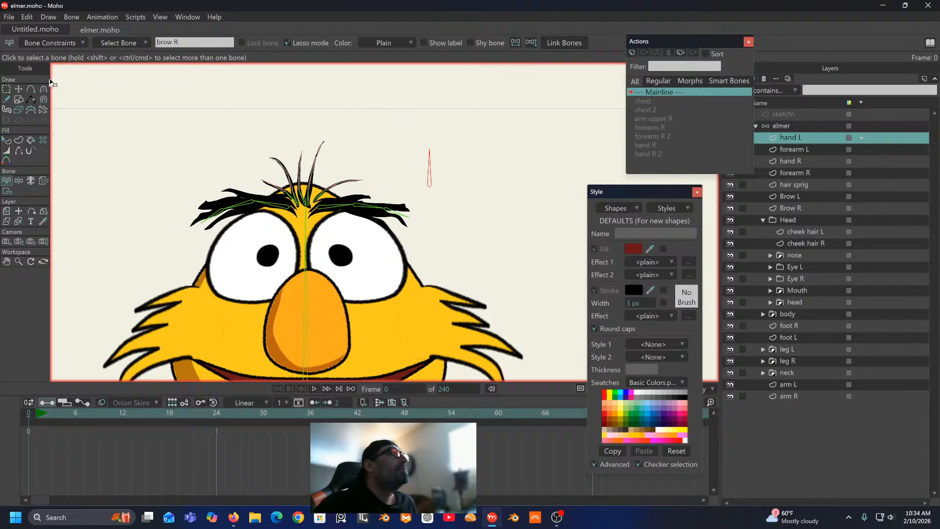
left_click(426, 43)
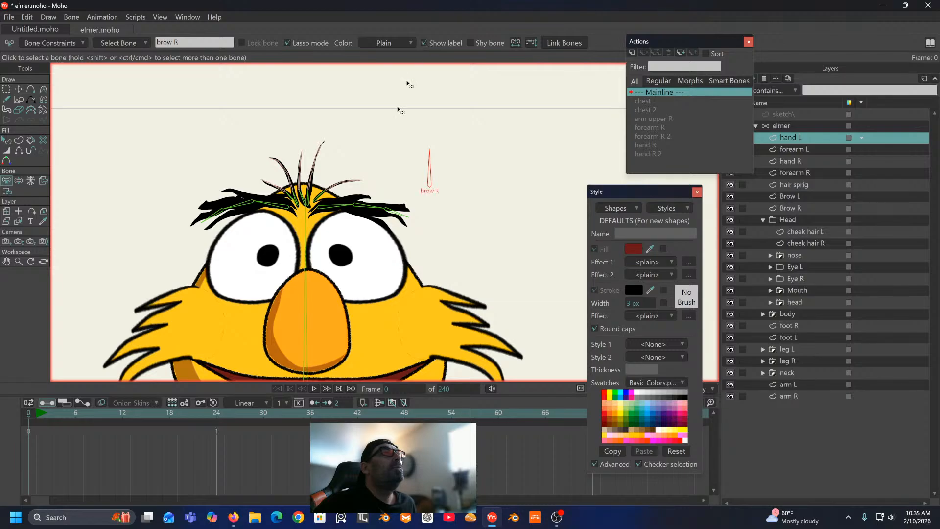
Step: Start making a smart bone dial from the brow R bone on the elmer layer
left_click(71, 16)
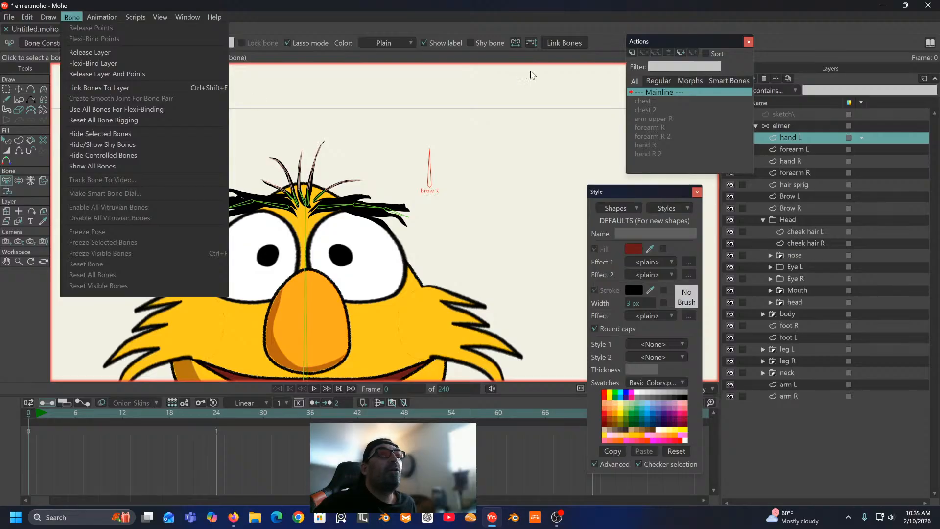
left_click(792, 124)
left_click(791, 125)
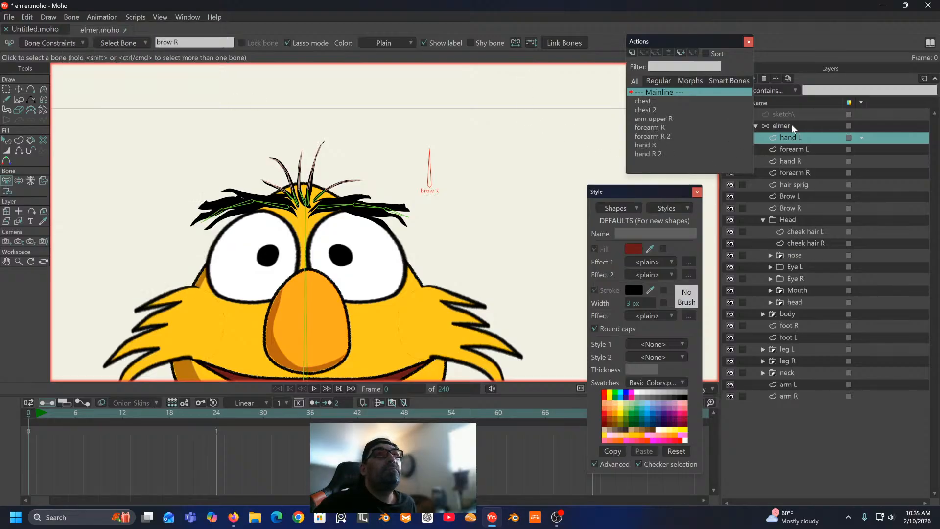
left_click(535, 131)
left_click(72, 17)
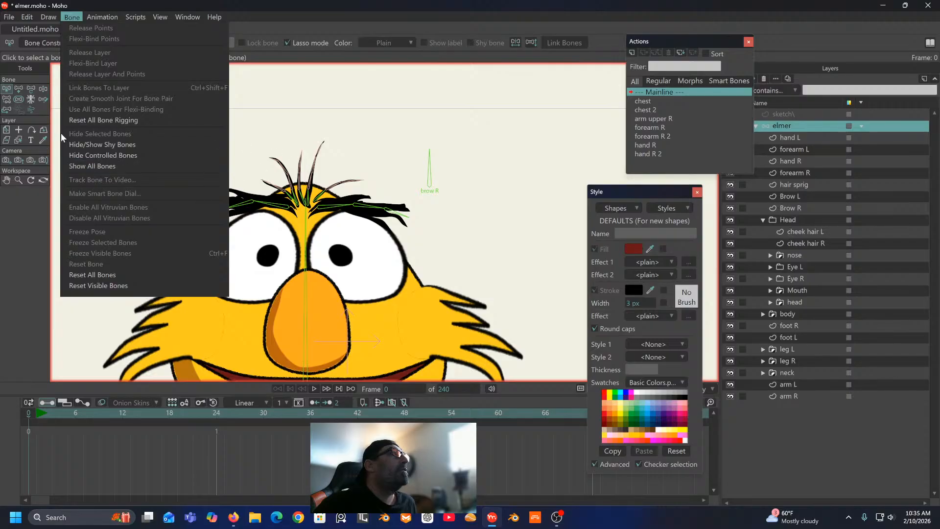
left_click(430, 166)
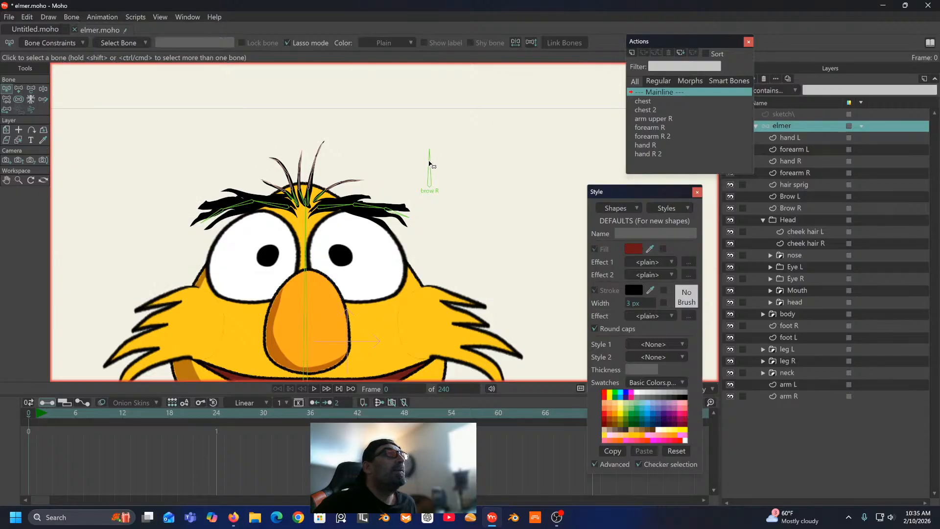
left_click(429, 165)
left_click(71, 17)
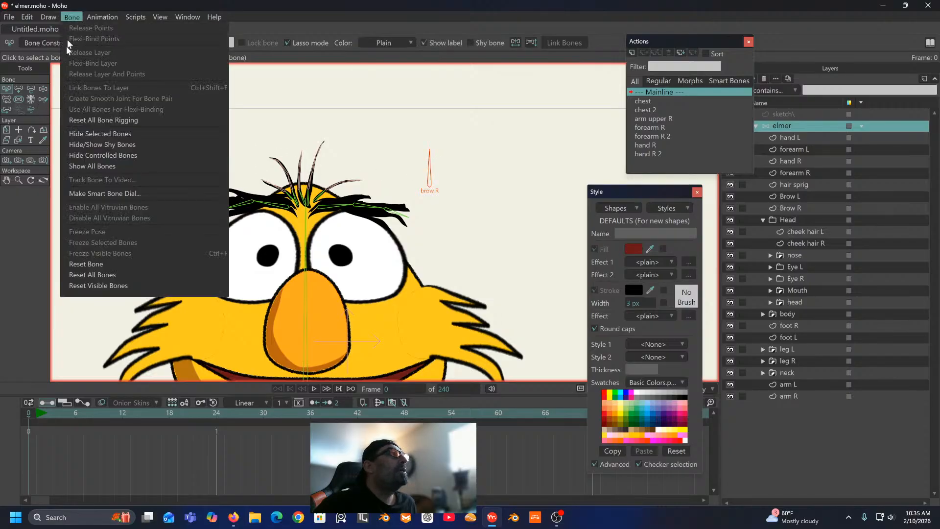
left_click(98, 192)
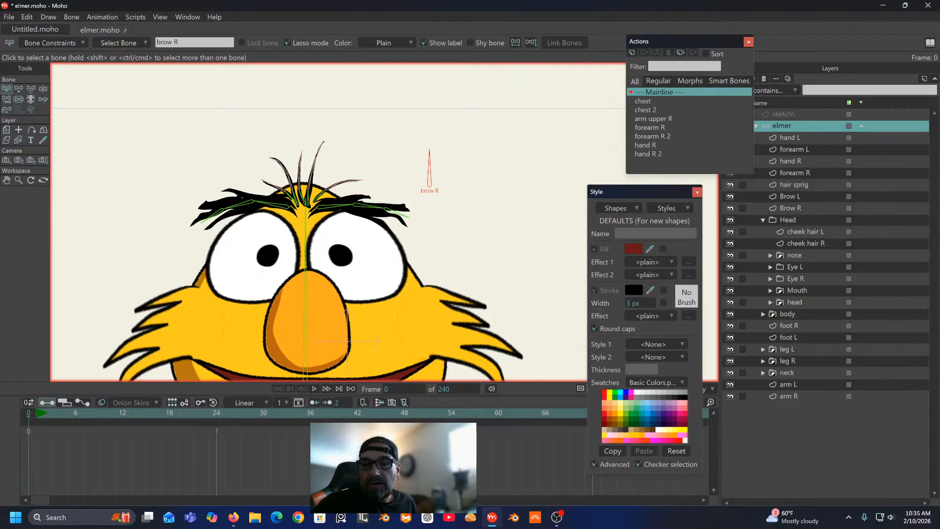
Step: Create the brow R smart dial with a minimum angle of -70 and a maximum angle of 70
left_click_drag(481, 154, 436, 129)
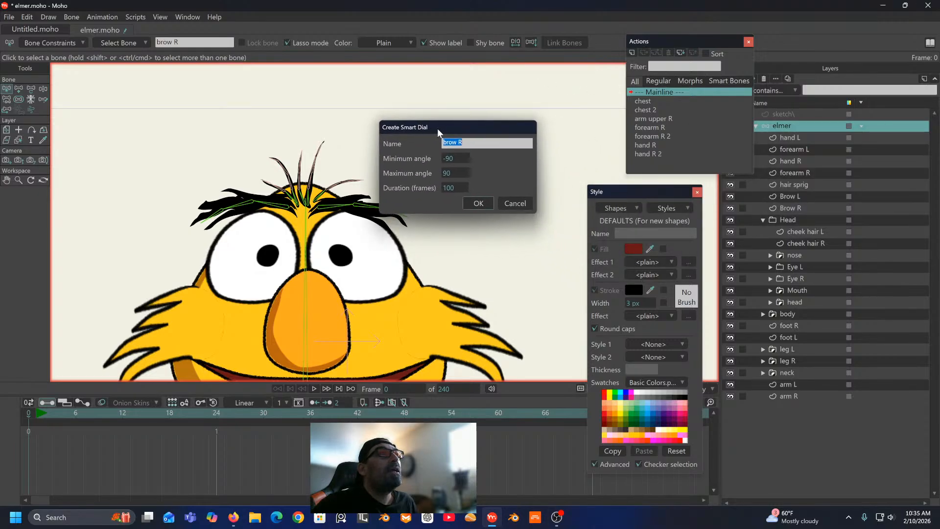
left_click(454, 158)
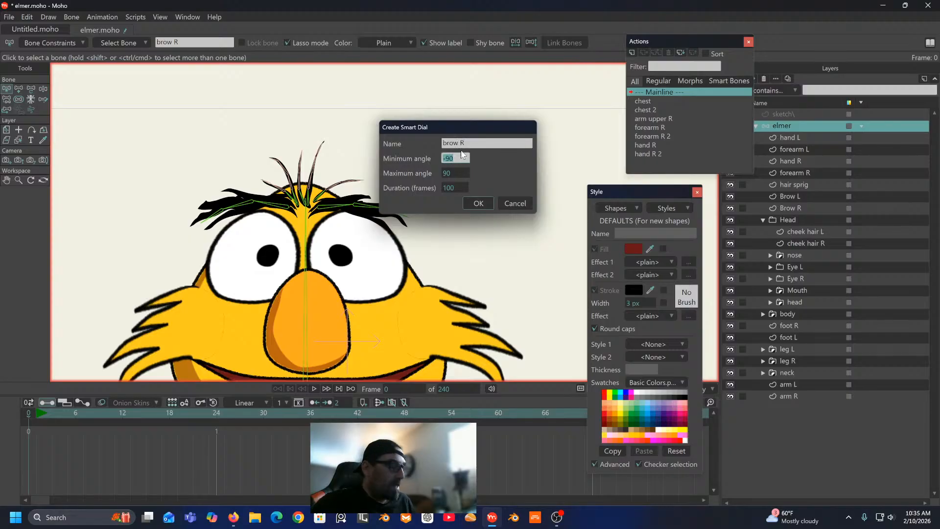
type("-")
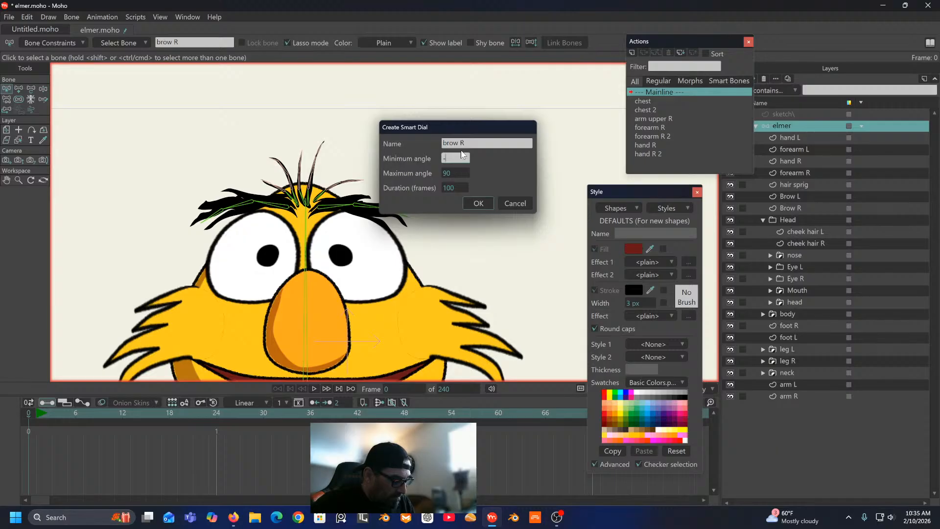
type("70")
left_click(456, 174)
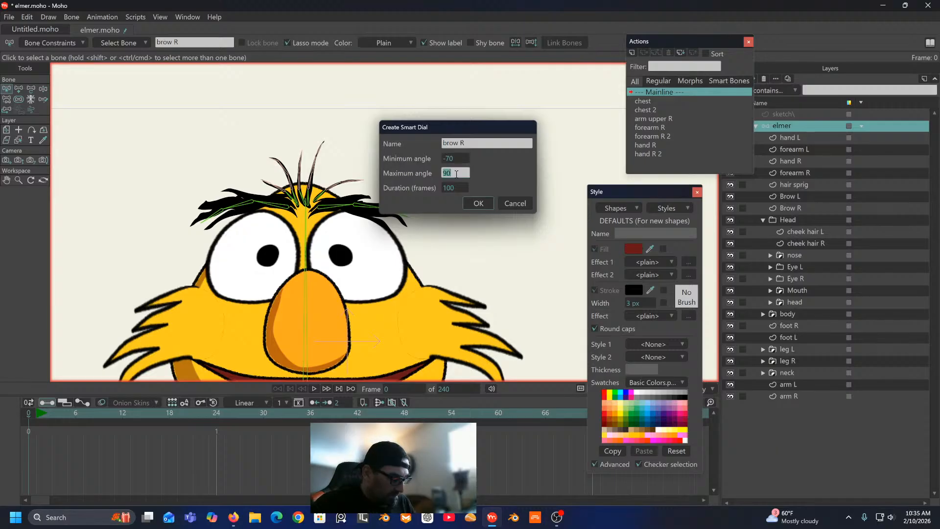
type("7")
left_click(487, 181)
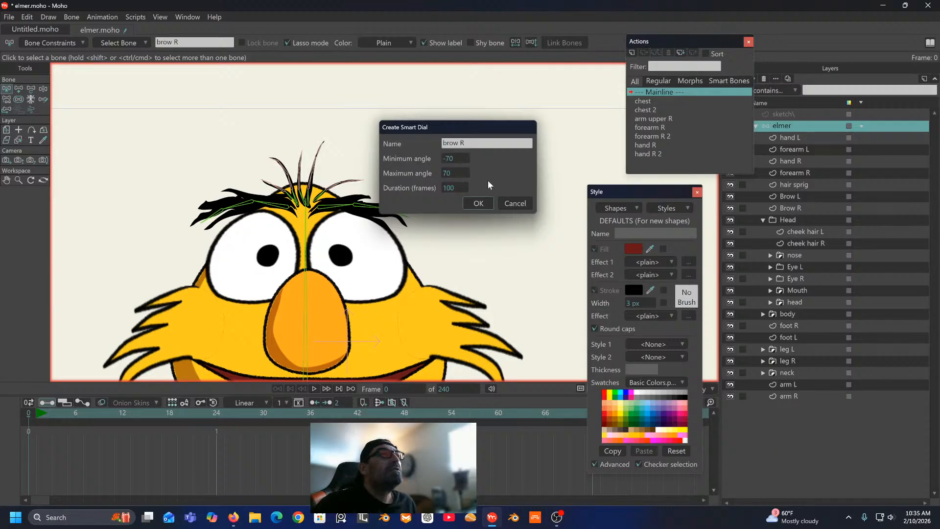
left_click(473, 205)
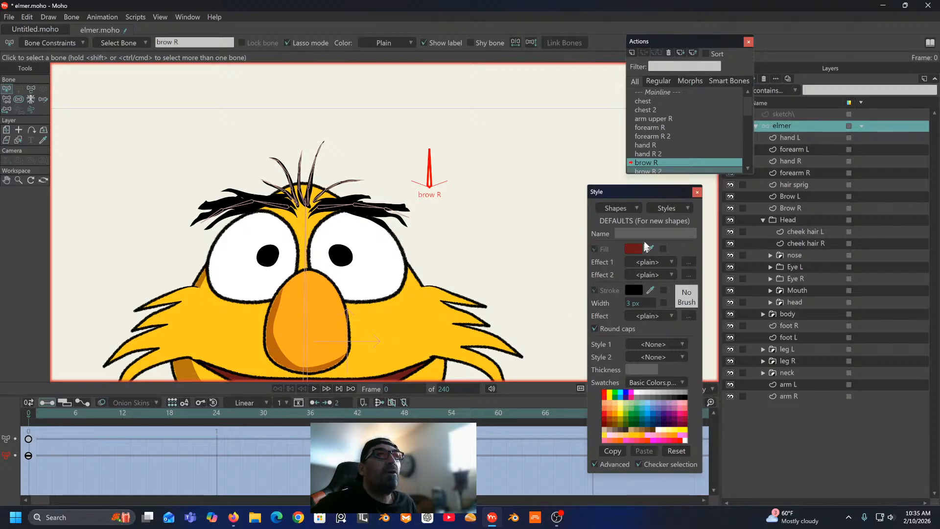
Step: Move the Style window clear of the timeline controls and go to frame 100 of the brow R action
left_click_drag(666, 191, 589, 126)
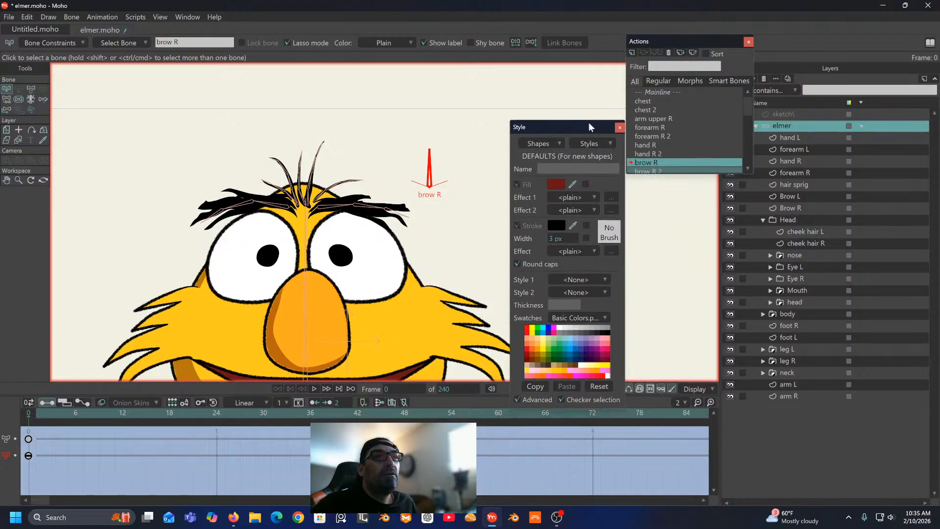
left_click(698, 401)
left_click(698, 402)
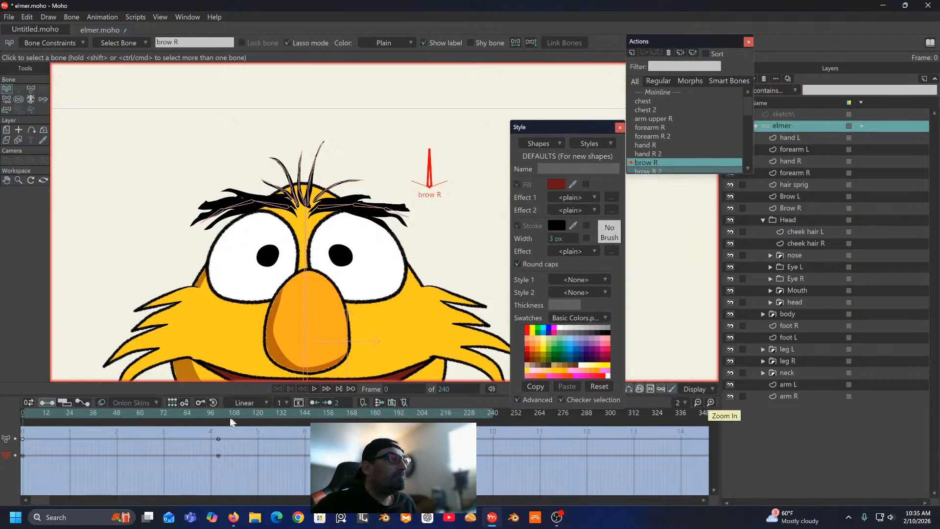
left_click_drag(216, 412, 219, 413)
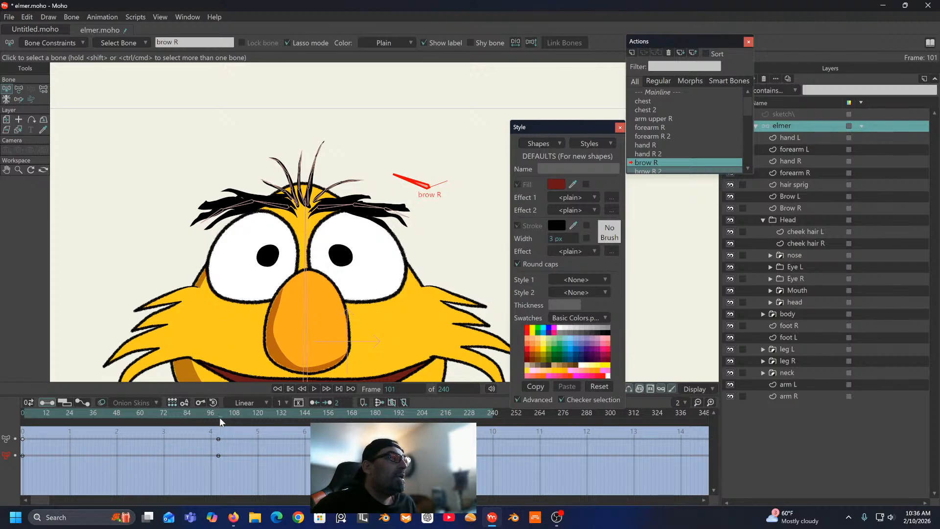
Step: Lower the Brow R bone chain at frame 100 with Transform Bone, placing its innermost bone at about X 0.5748, Y 0.0549, angle 79.5°
scroll(216, 182, "up", 2)
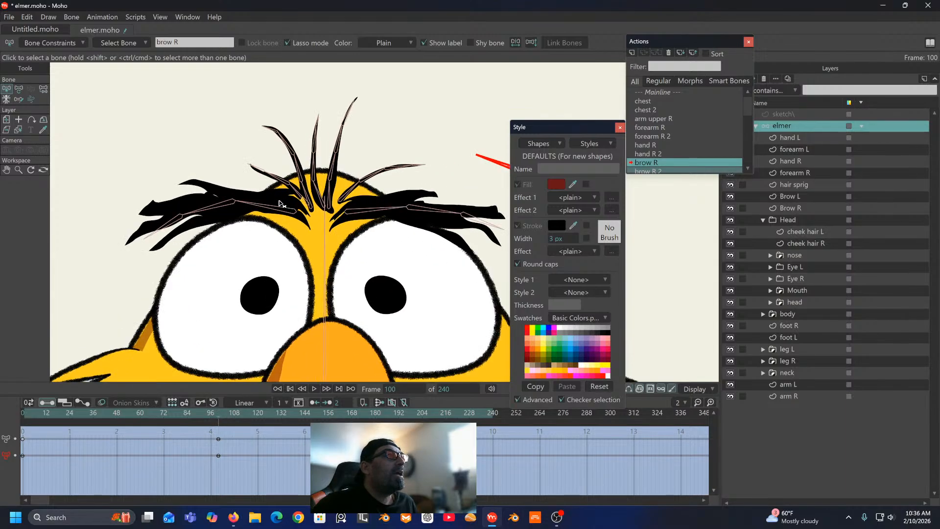
left_click_drag(239, 228, 248, 227)
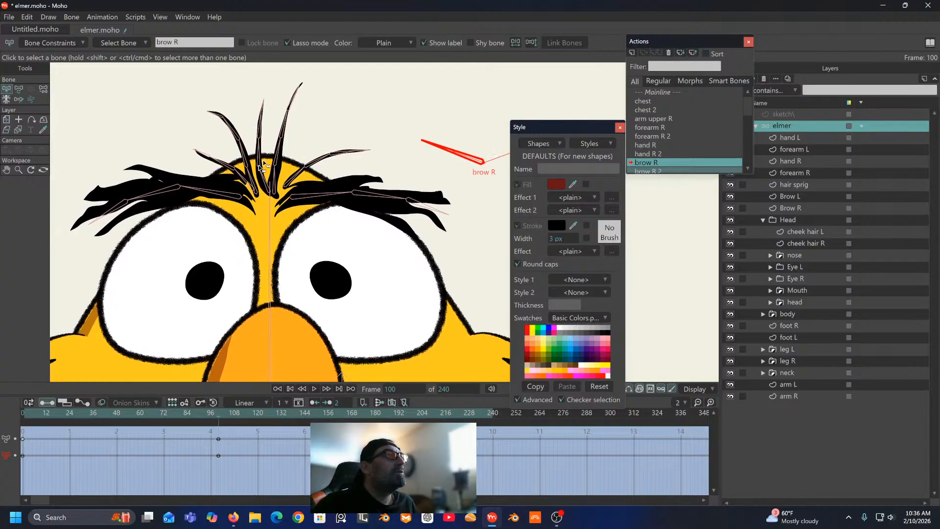
scroll(299, 239, "down", 1)
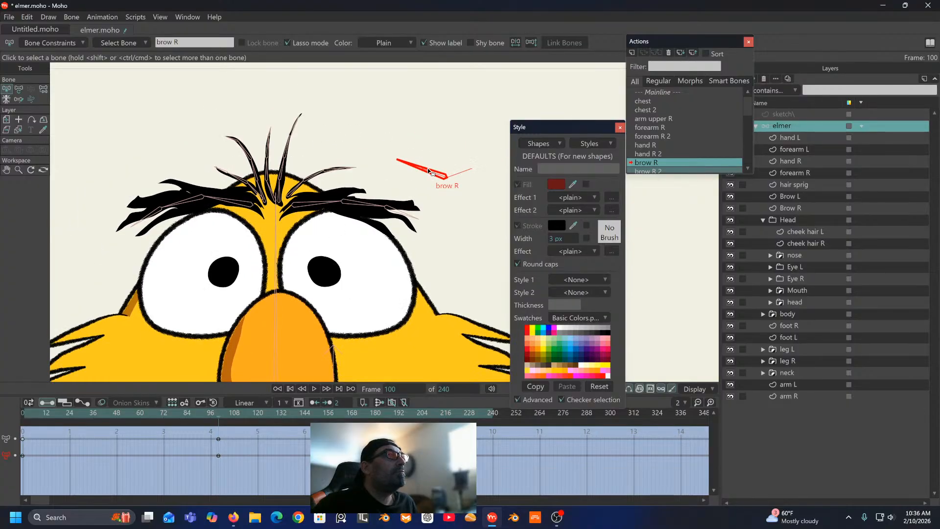
left_click(19, 90)
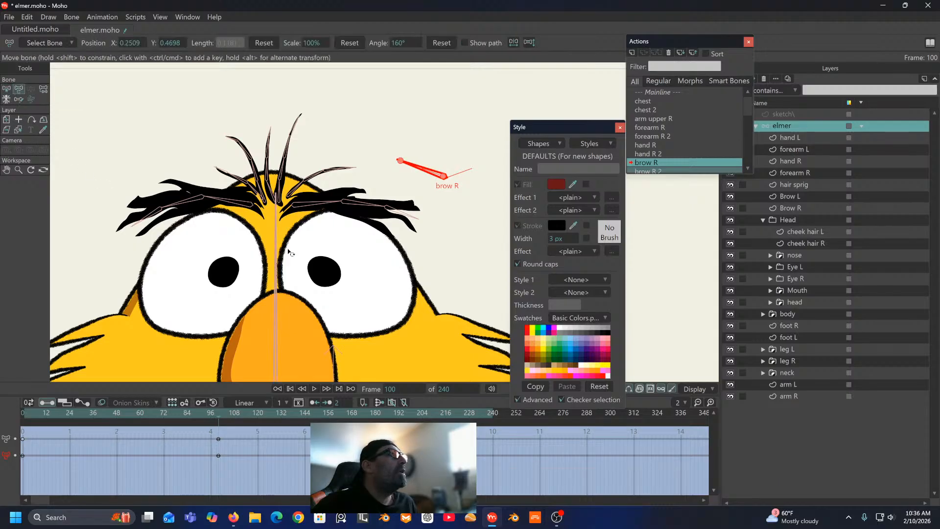
left_click(248, 208)
left_click_drag(250, 208, 181, 244)
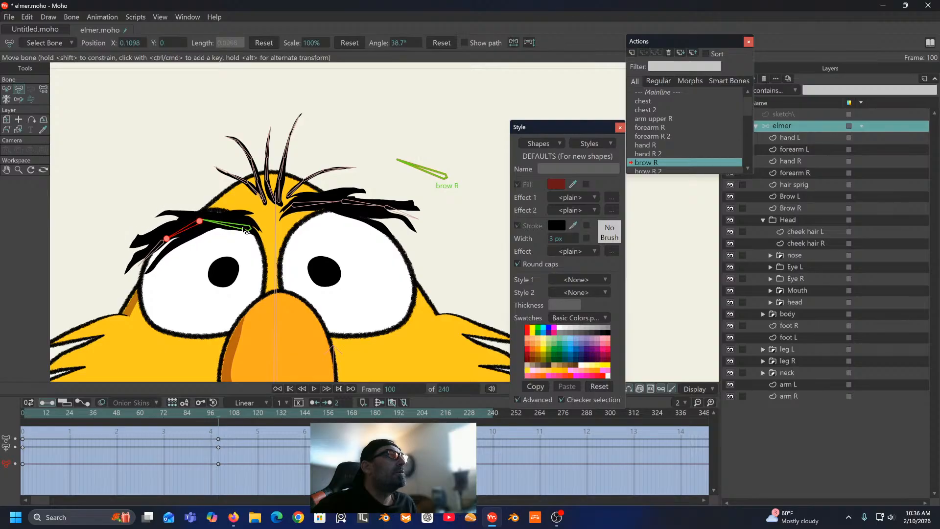
left_click(248, 228)
left_click_drag(250, 228, 247, 230)
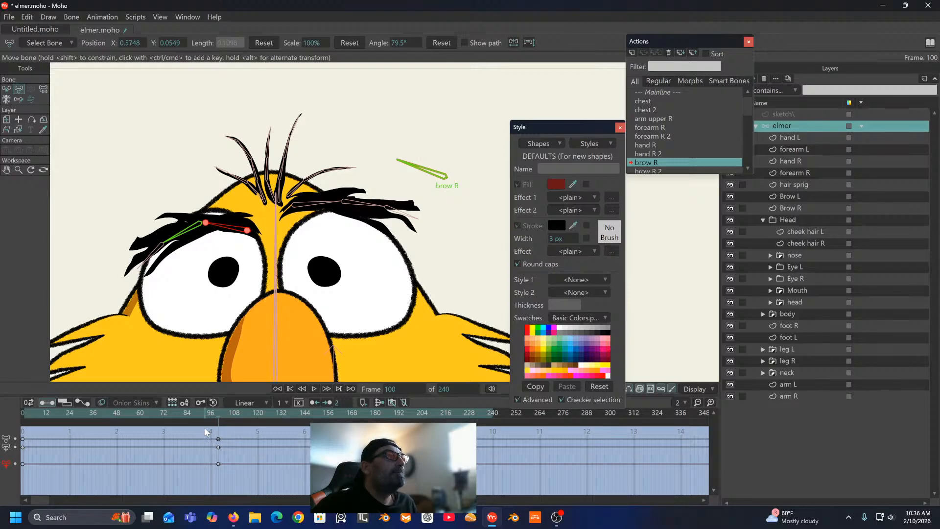
Step: Set all visible keyframes of the brow R action at frames 0 and 100 to Linear interpolation
left_click_drag(194, 442, 9, 482)
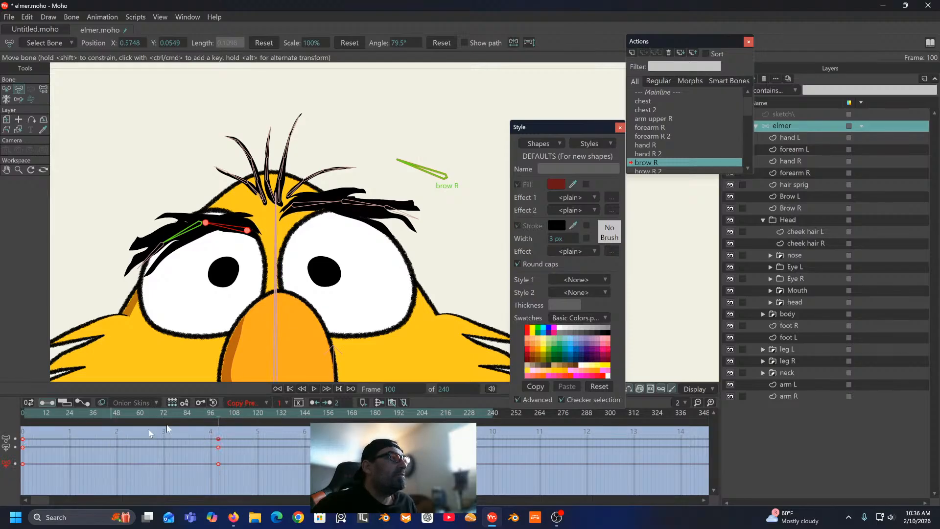
left_click(248, 399)
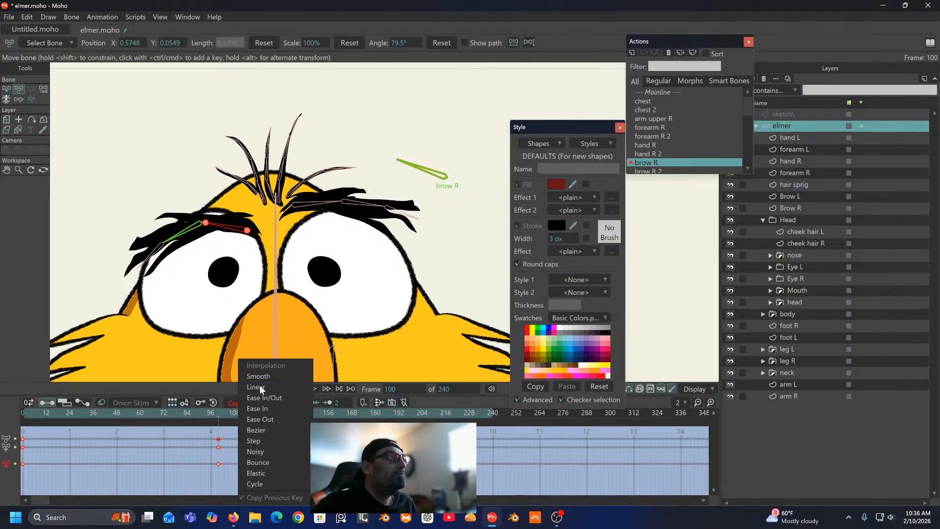
left_click(259, 385)
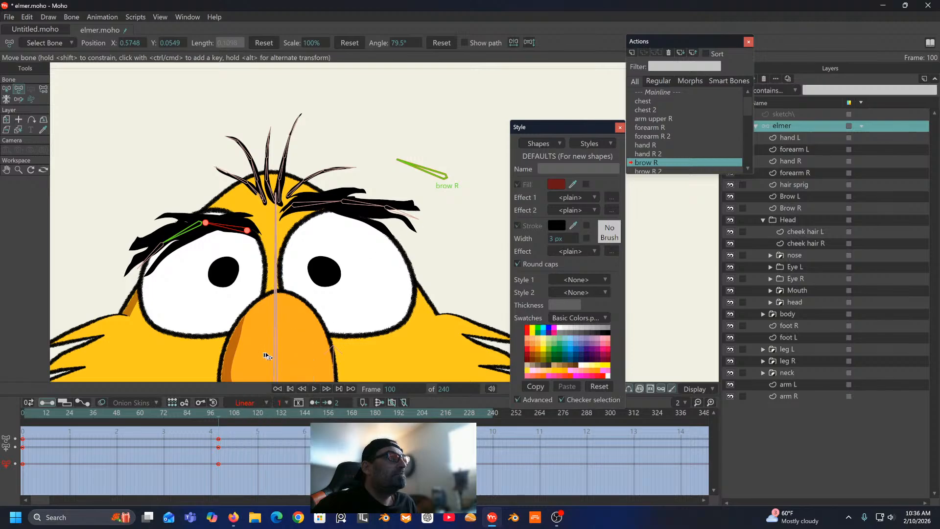
Step: Select the brow R dial bone and scrub the action's timeline to preview the brow movement
left_click(6, 89)
left_click(424, 168)
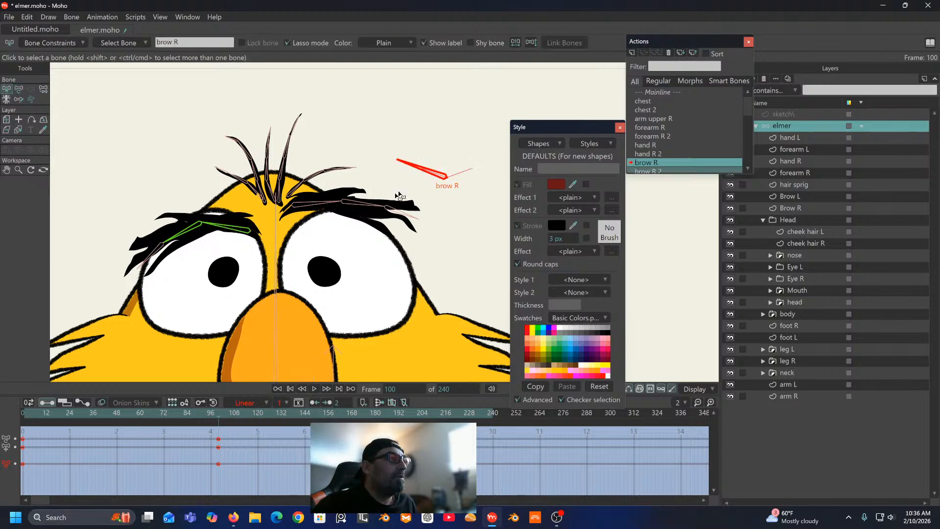
left_click_drag(133, 413, 220, 439)
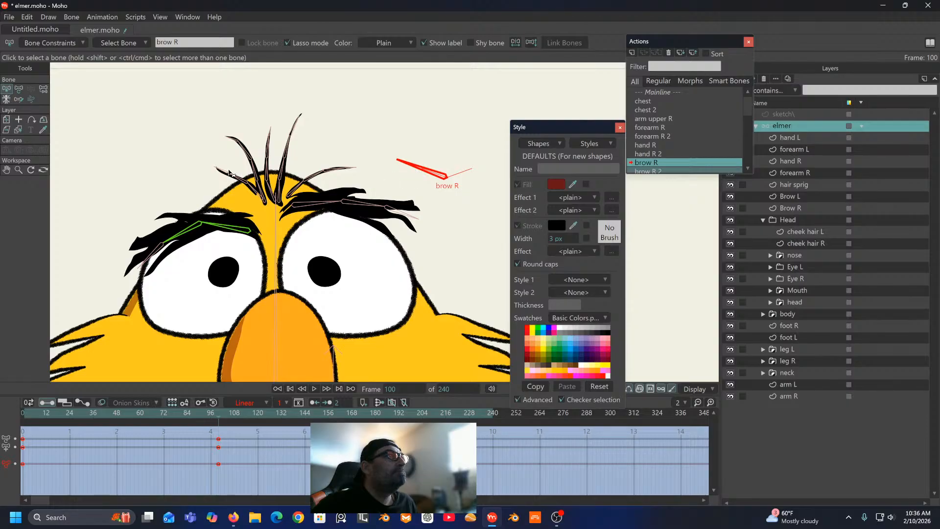
Step: Tilt Brow R's inner end down at frame 100, with its innermost bone at about X 0.5413, Y 0.0397, angle 56.7°, and scrub to check
left_click(19, 92)
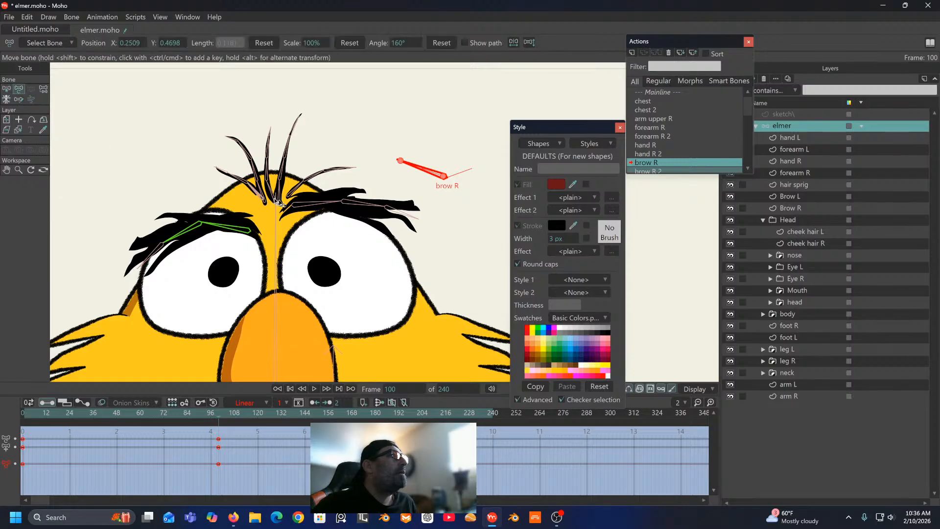
left_click(245, 230)
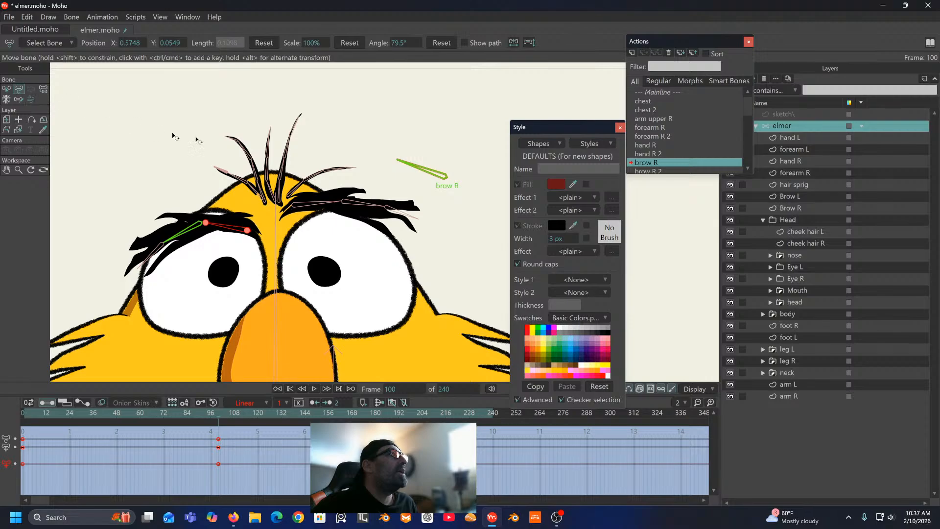
mouse_move(240, 230)
left_mouse_down()
mouse_move(245, 220)
mouse_move(248, 245)
left_mouse_up()
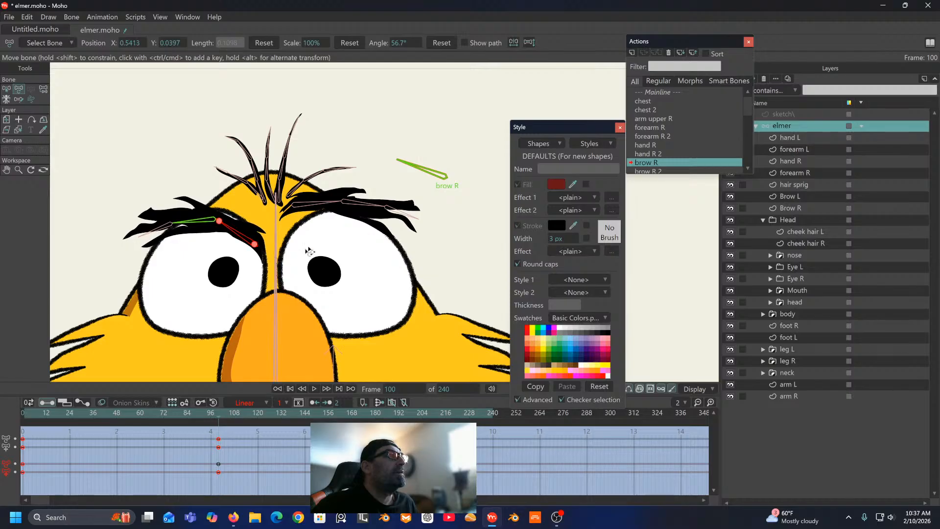
left_click_drag(217, 420, 221, 471)
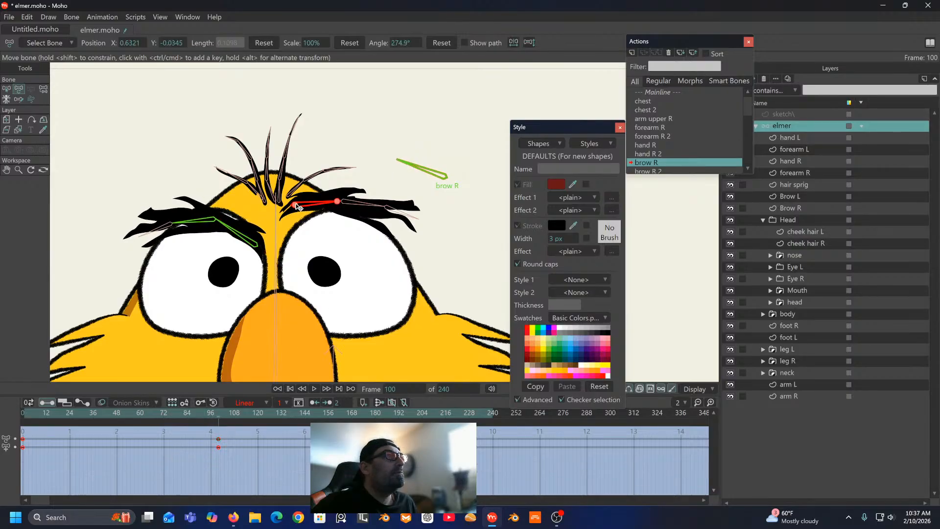
Step: Pose the Brow L bones into a matching frown at frame 100, turning the middle bone to about 327°, and scrub back to frame 0
left_click_drag(296, 209, 362, 222)
scroll(263, 251, "down", 5)
left_click_drag(263, 250, 260, 201)
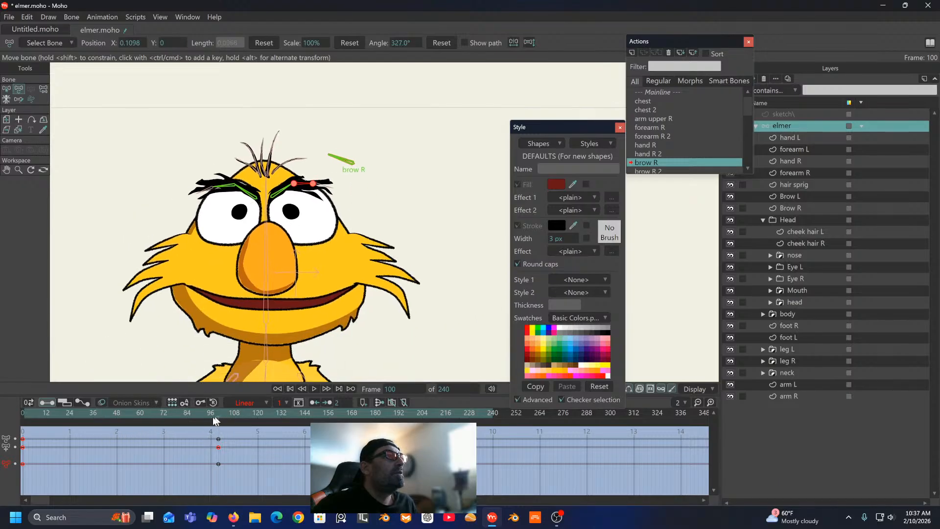
left_click_drag(213, 417, 4, 482)
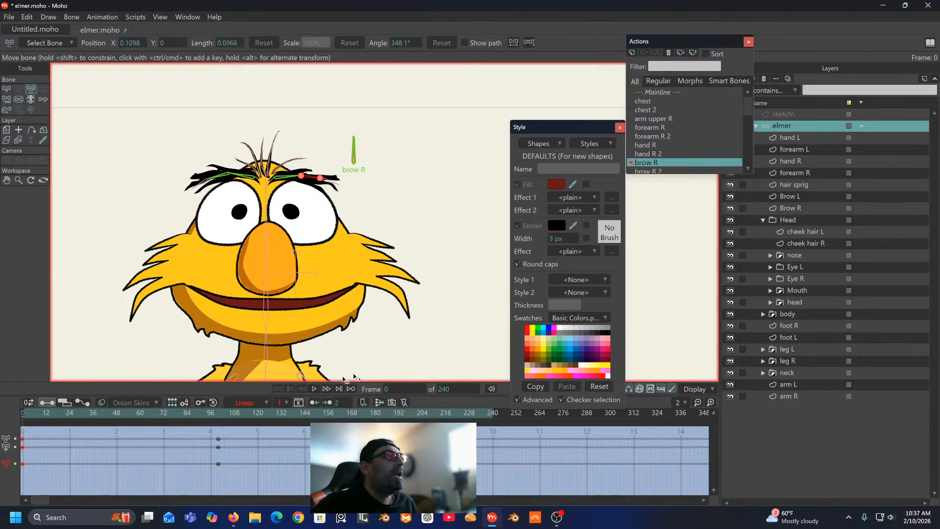
Step: Open the brow R 2 action at frame 100 and raise Brow R's inner end, its innermost bone at about X 0.7084, Y -0.0403, angle 262.6°
scroll(669, 136, "down", 1)
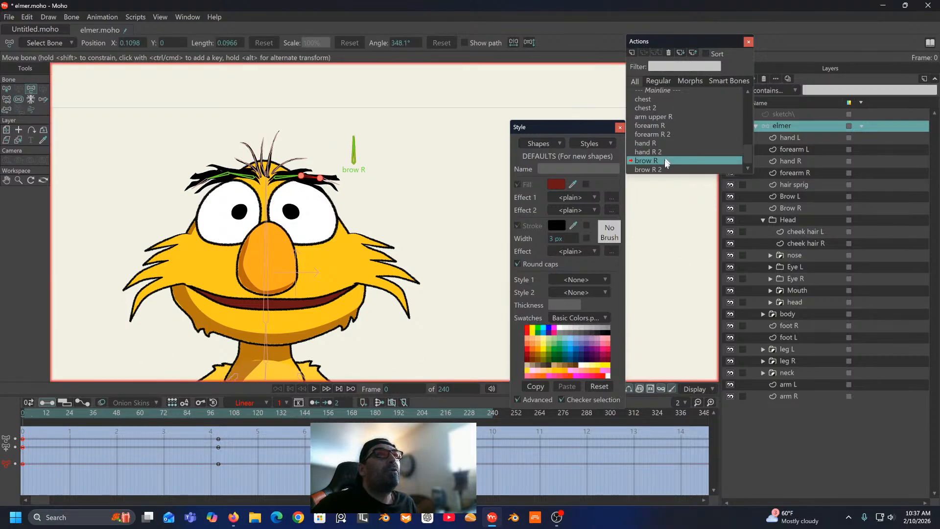
double_click(649, 169)
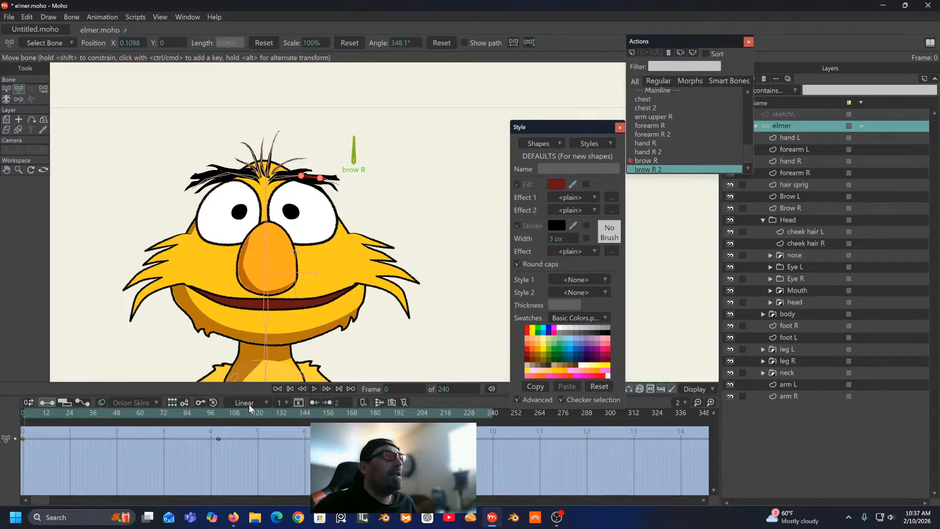
left_click_drag(171, 414, 220, 419)
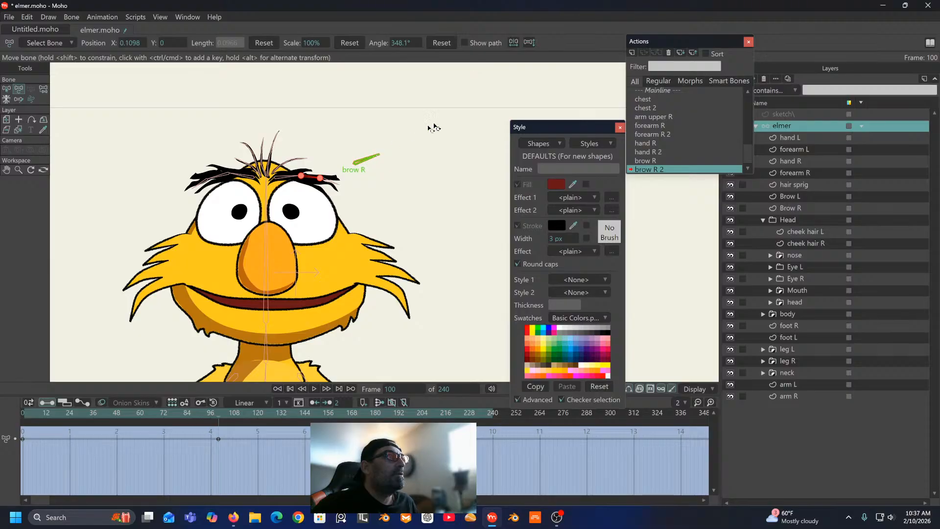
scroll(242, 194, "up", 2)
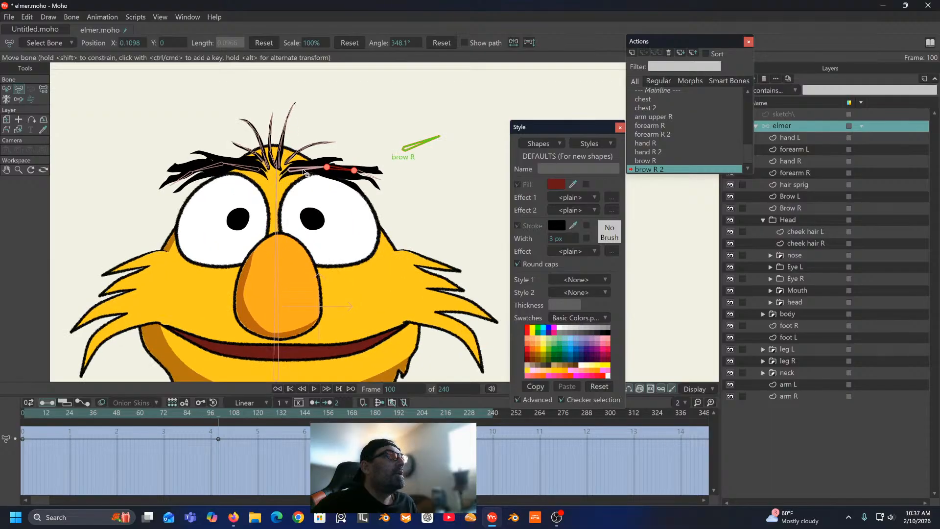
left_click_drag(292, 173, 319, 155)
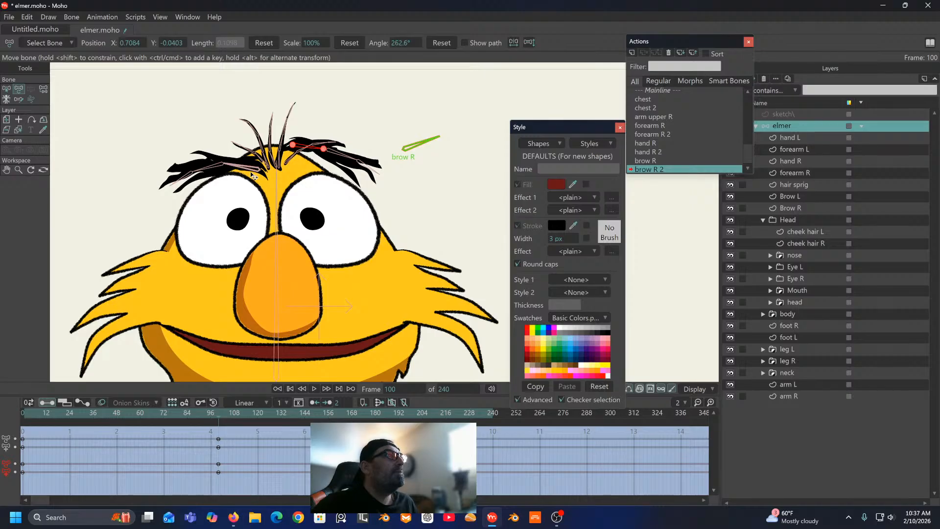
Step: Raise Brow L's inner end to match at frame 100, its innermost bone at about X 0.6966, Y 0.0525, angle 96.2°, and scrub back to check
mouse_move(258, 172)
left_mouse_down()
mouse_move(260, 153)
mouse_move(251, 150)
left_mouse_up()
left_click(243, 151)
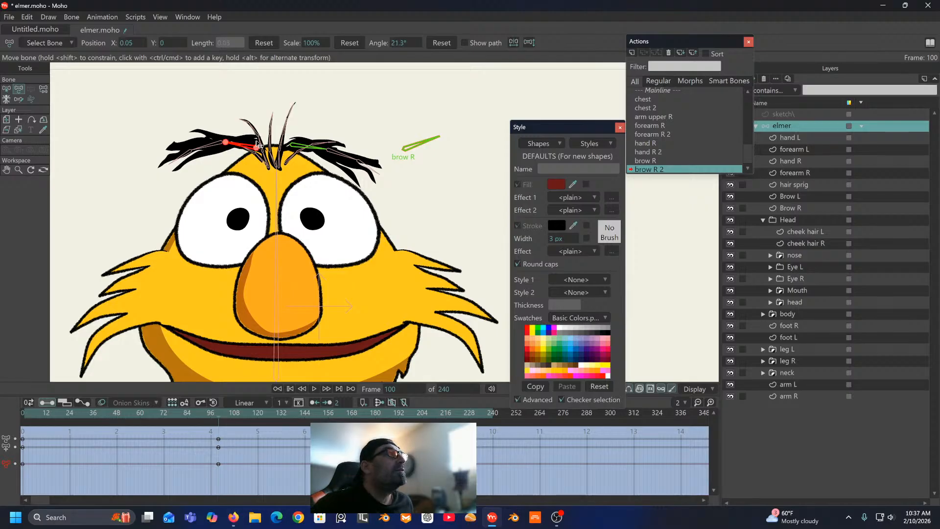
left_click(254, 151)
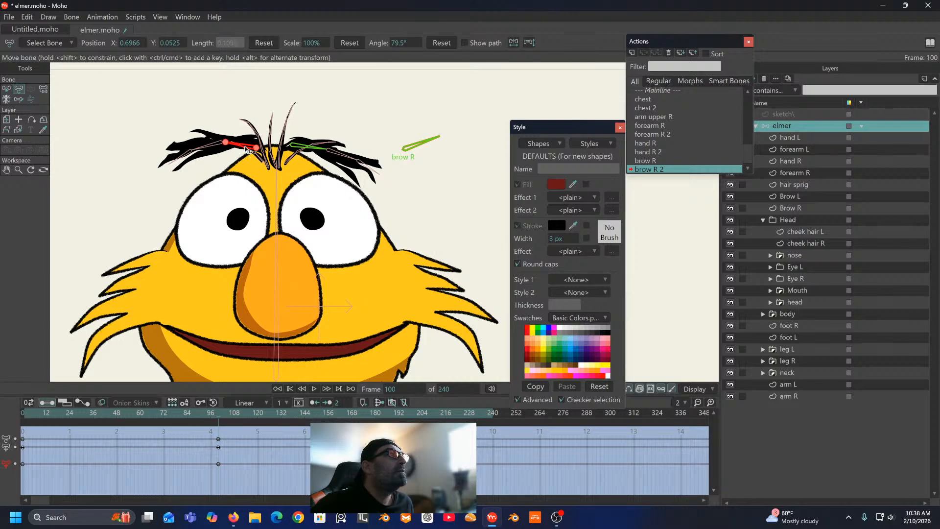
left_click_drag(246, 150, 243, 153)
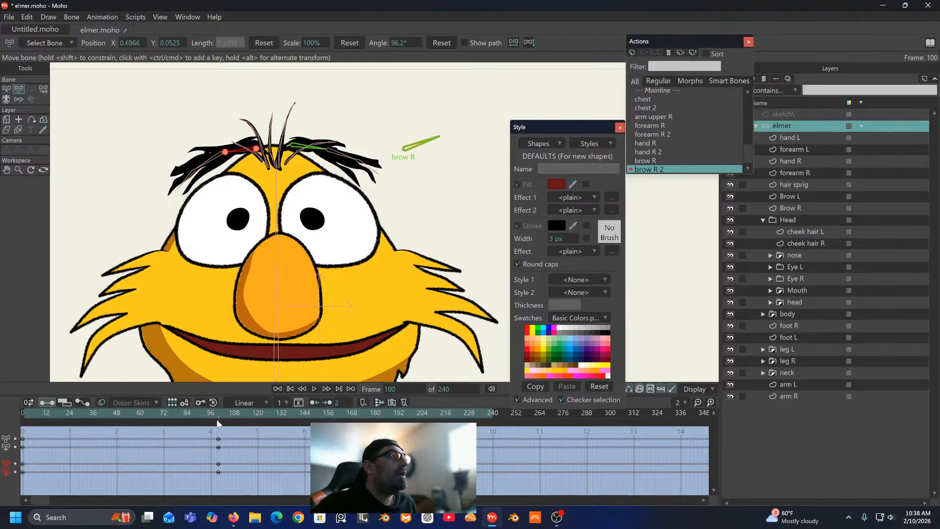
left_click_drag(218, 424, 42, 416)
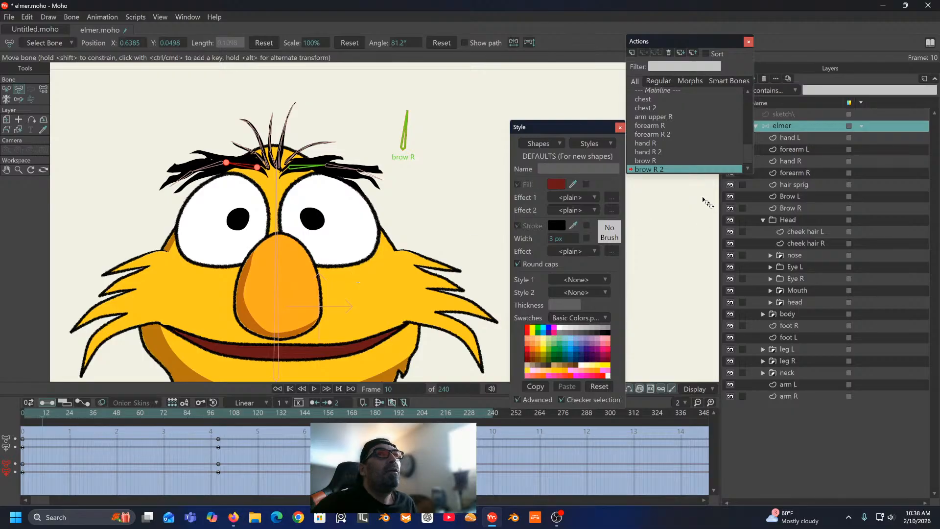
Step: Return to the Mainline, test turning the brow R dial at frame 2, and delete the test keyframes before going back to frame 0
left_click(666, 90)
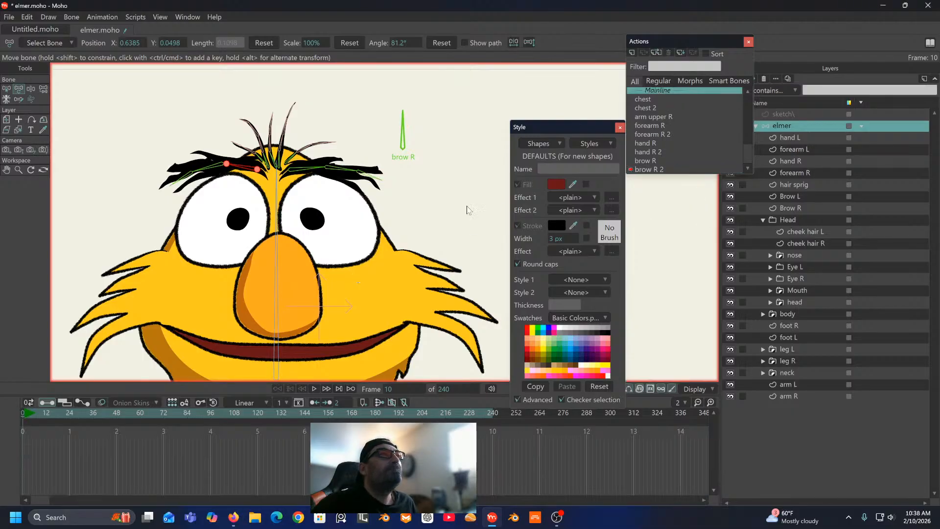
left_click(26, 413)
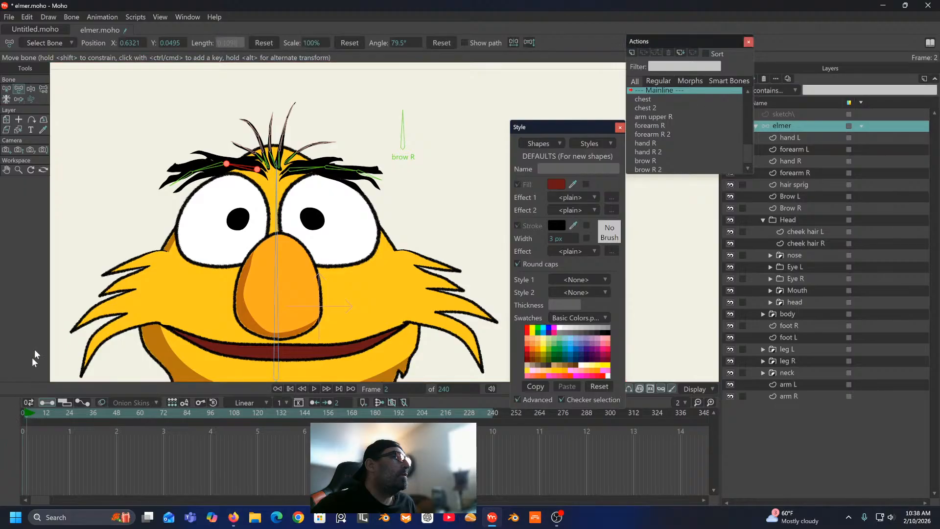
left_click(28, 88)
mouse_move(396, 128)
left_mouse_down()
mouse_move(401, 142)
mouse_move(389, 150)
mouse_move(448, 132)
mouse_move(375, 146)
mouse_move(427, 143)
mouse_move(383, 149)
mouse_move(430, 139)
mouse_move(407, 142)
mouse_move(417, 133)
mouse_move(393, 116)
mouse_move(422, 122)
mouse_move(342, 139)
mouse_move(398, 116)
mouse_move(431, 129)
mouse_move(392, 132)
left_mouse_up()
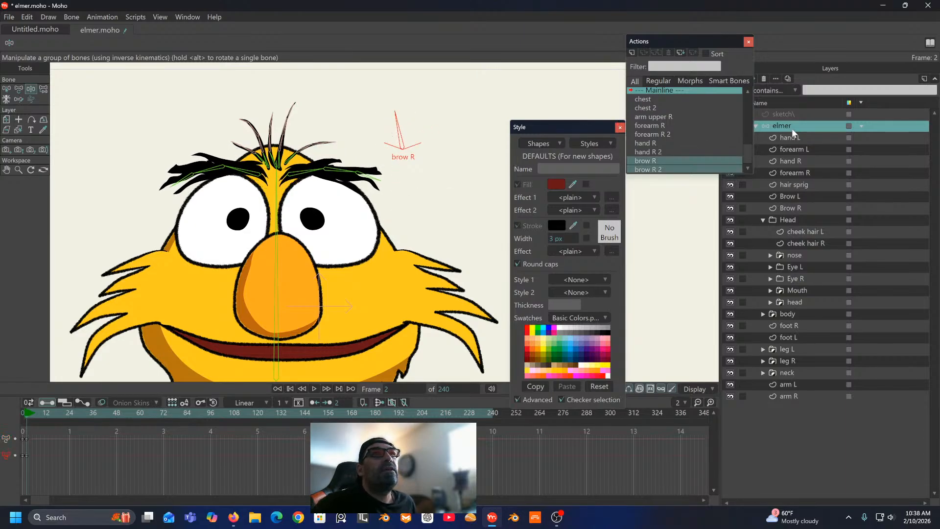
left_click_drag(45, 431, 2, 488)
key("Delete")
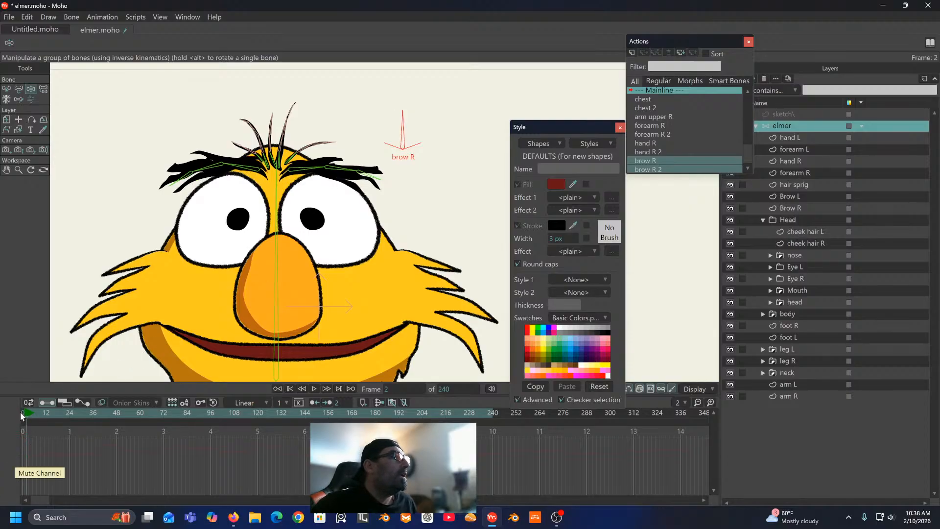
left_click(20, 409)
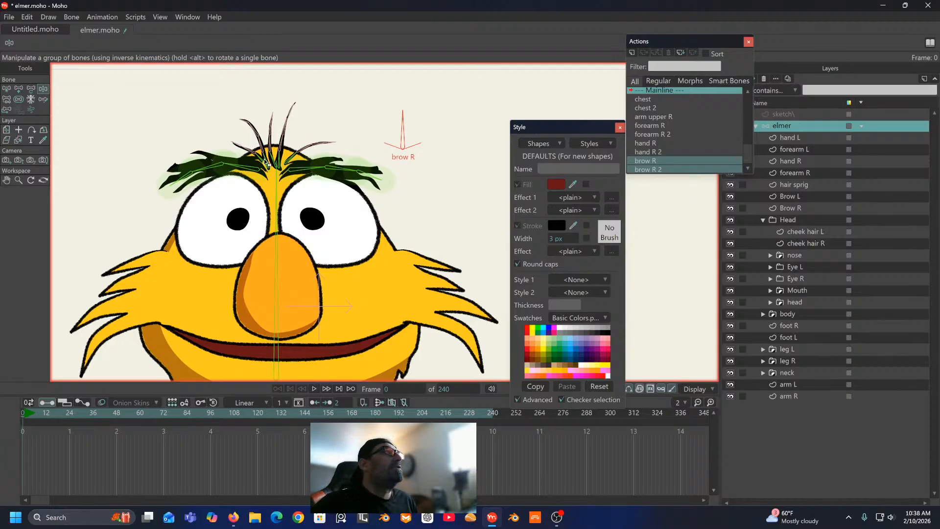
Step: Try an angrier frown at frame 2 by turning the brow R dial and swinging both brows' outer bones upward, and delete the test keyframes
mouse_move(263, 159)
left_mouse_down()
mouse_move(242, 121)
mouse_move(249, 161)
left_mouse_up()
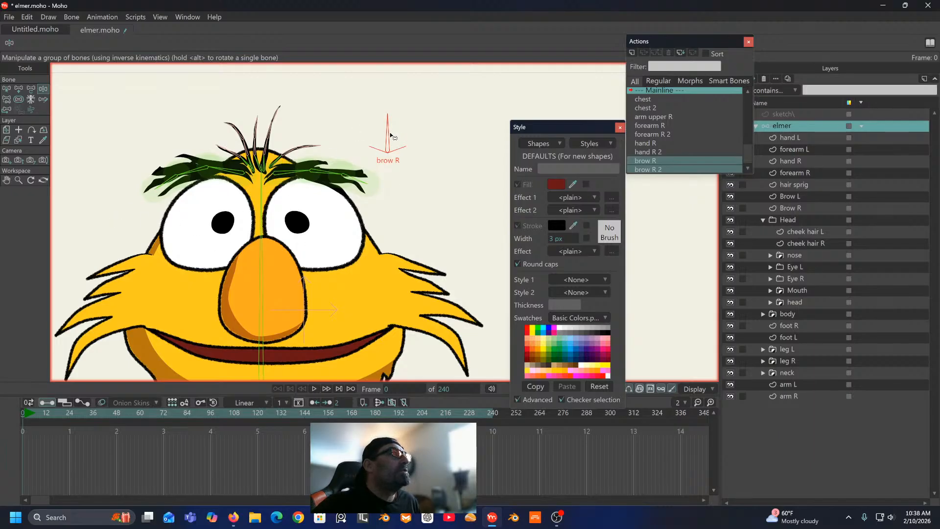
left_click(27, 413)
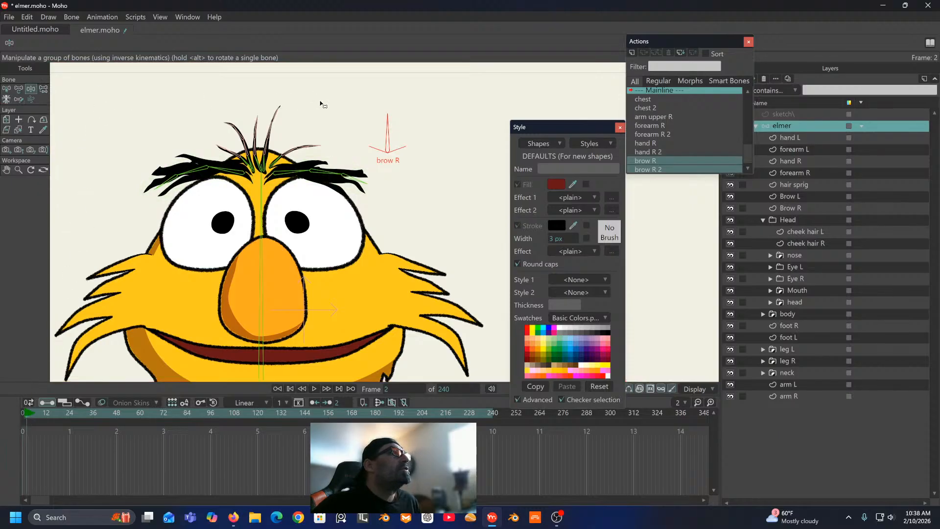
left_click_drag(386, 130, 349, 146)
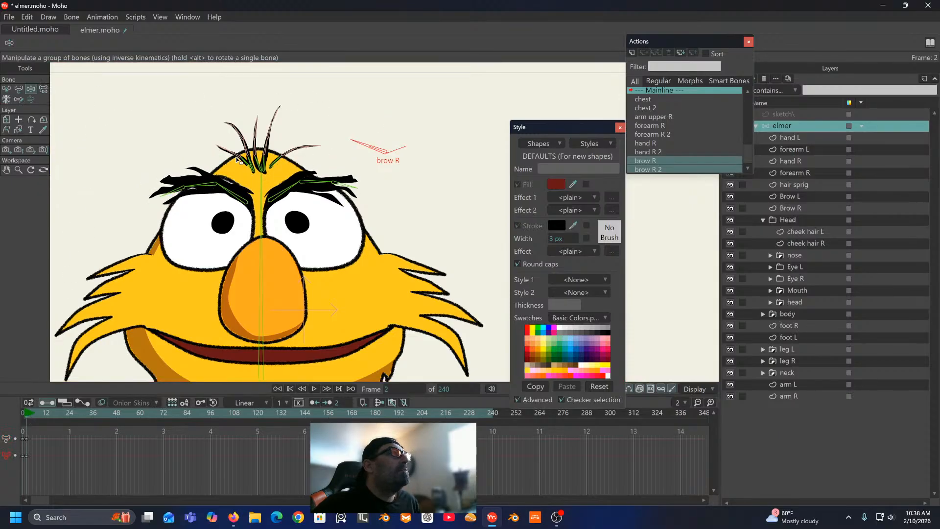
left_click_drag(197, 191, 182, 159)
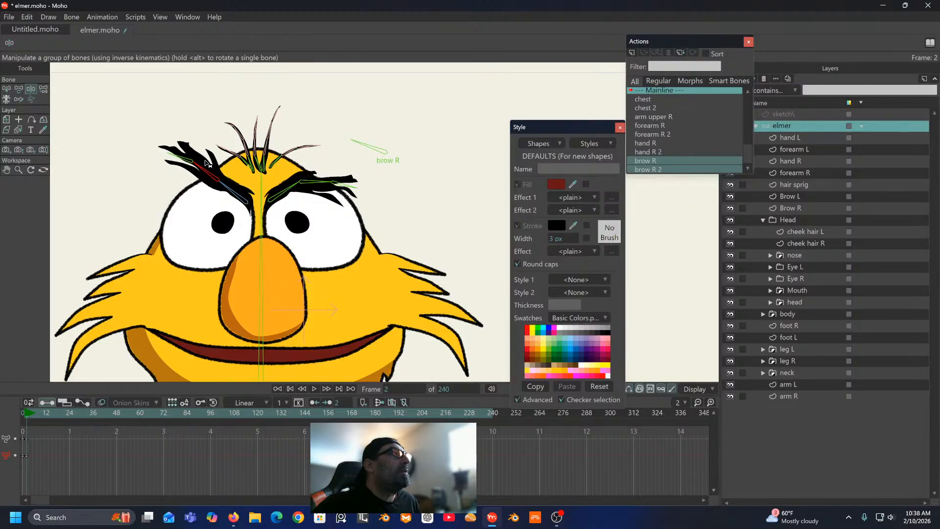
left_click_drag(313, 181, 319, 153)
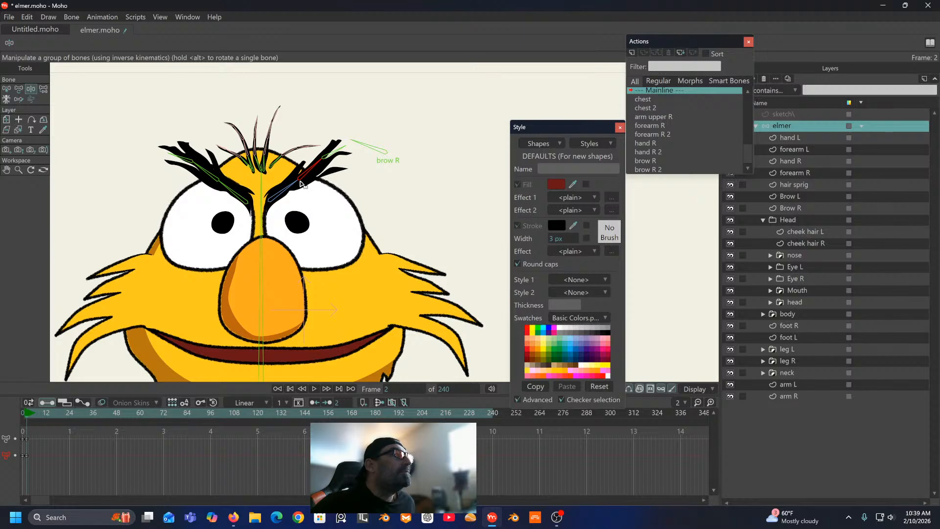
left_click_drag(74, 435, 19, 460)
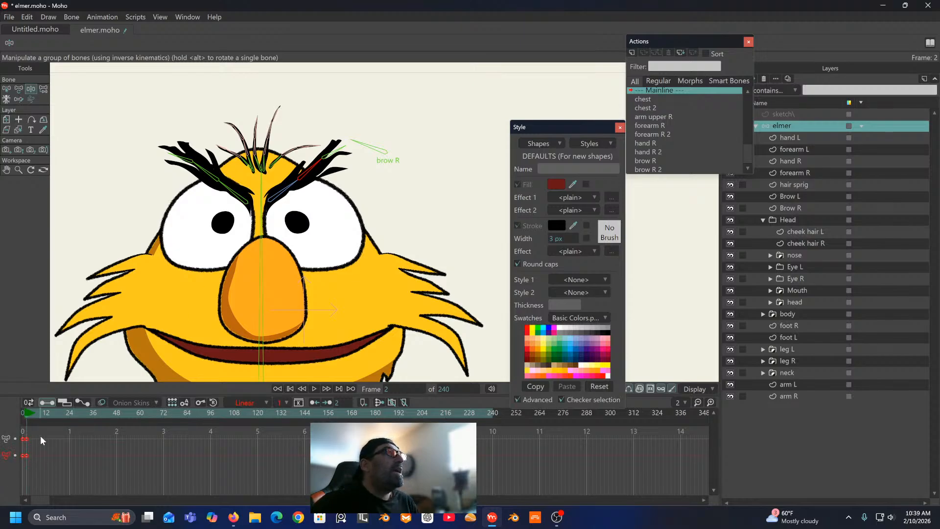
key("Delete")
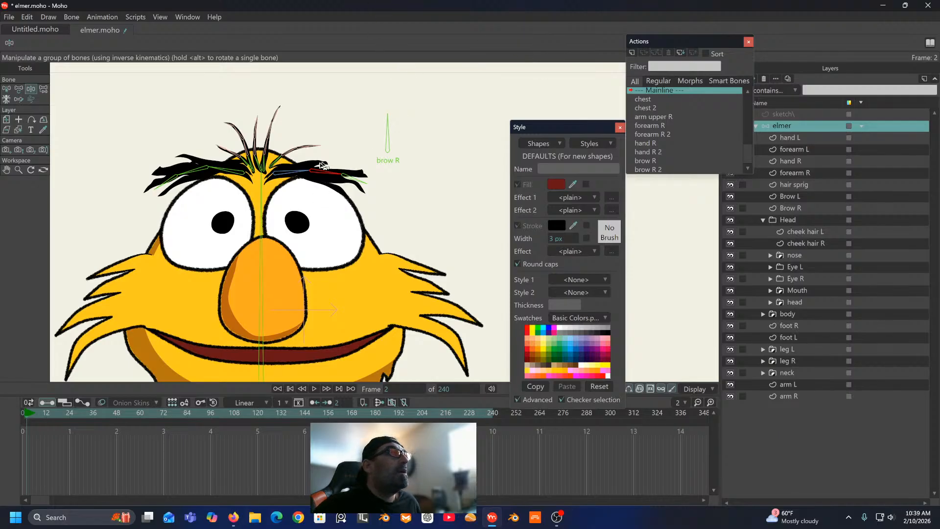
Step: Deselect all bones, clear the stray bone keyframes near frame 2 of the Mainline, and return to frame 0
left_click_drag(405, 173, 336, 157)
scroll(393, 145, "down", 2)
left_click_drag(327, 156, 323, 149)
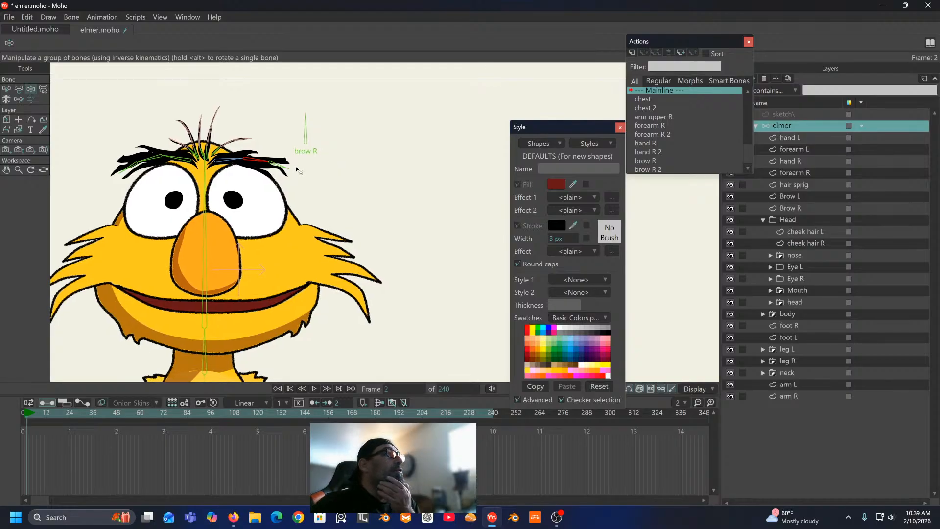
left_click(82, 100)
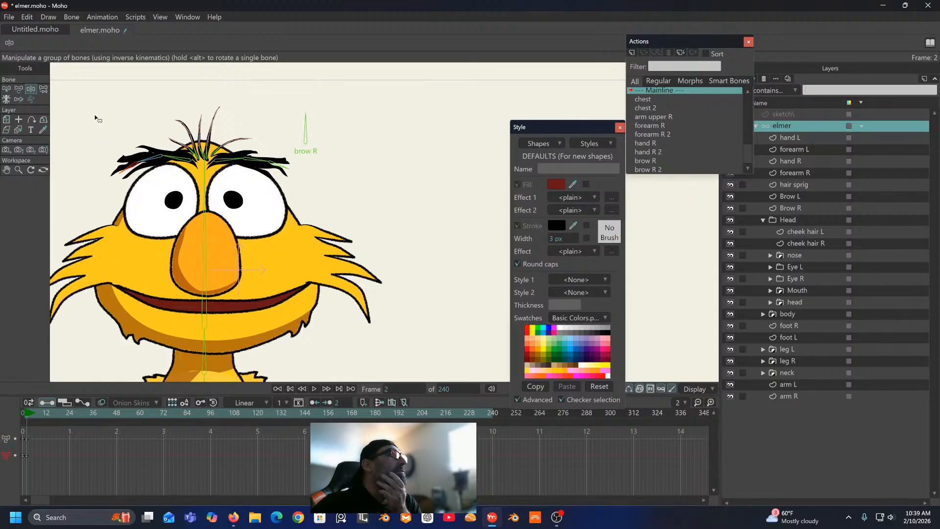
left_click(6, 89)
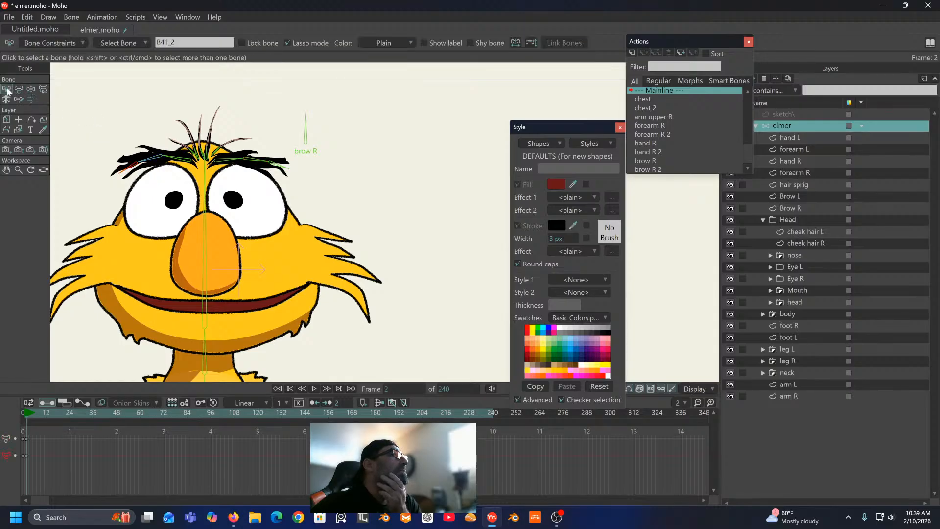
left_click(116, 121)
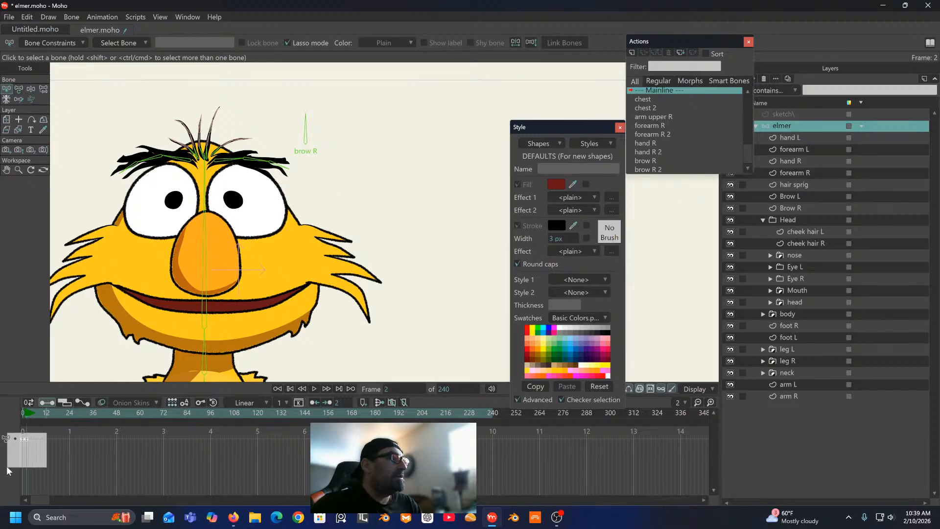
left_click(22, 411)
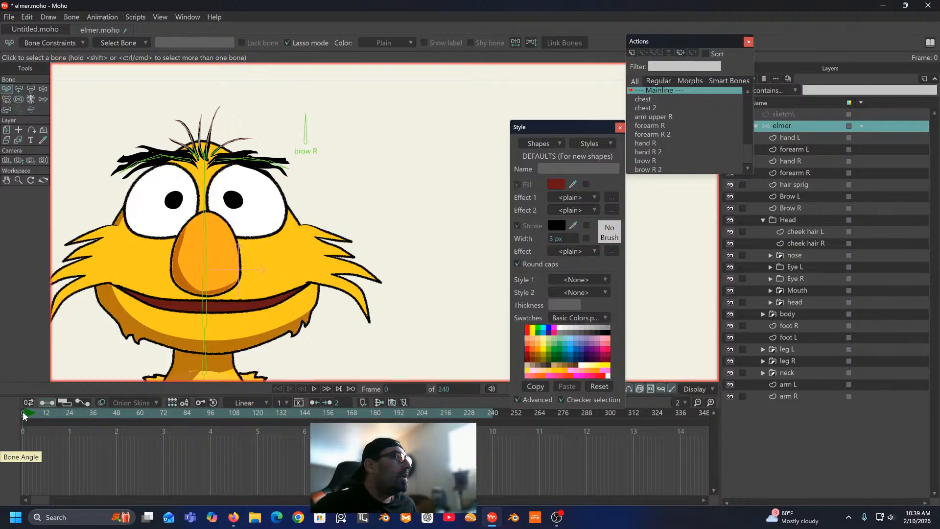
Step: Add a short vertical bone between the eyes above the nose, name it L/R, and show its label
left_click(19, 90)
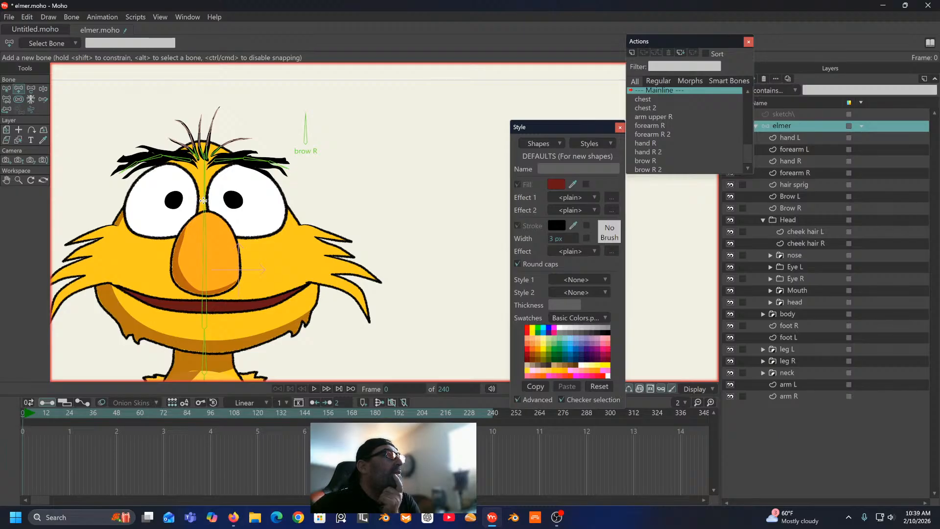
left_click_drag(204, 201, 204, 178)
double_click(104, 41)
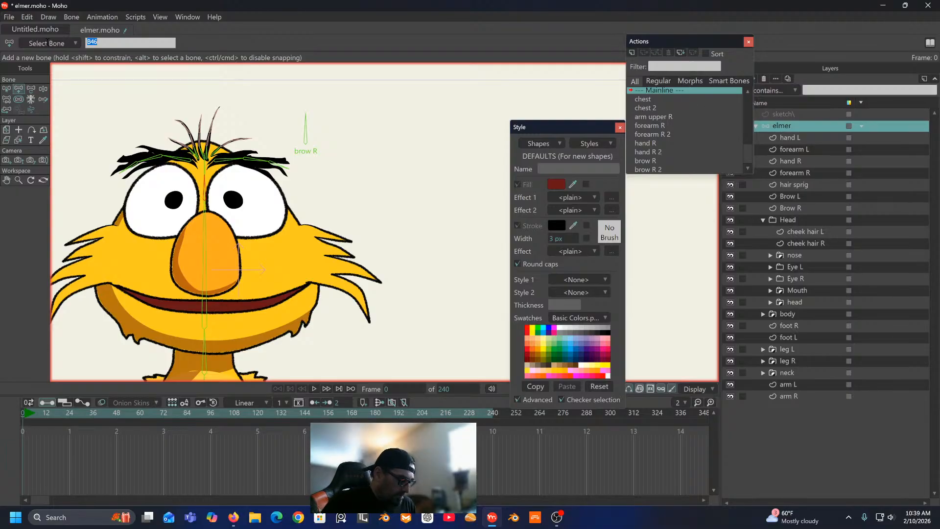
type("L/R")
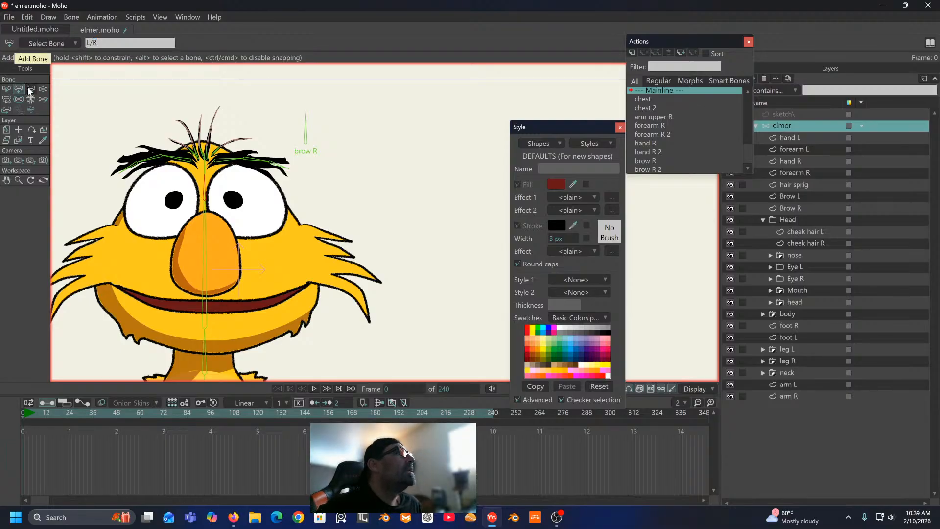
left_click(6, 91)
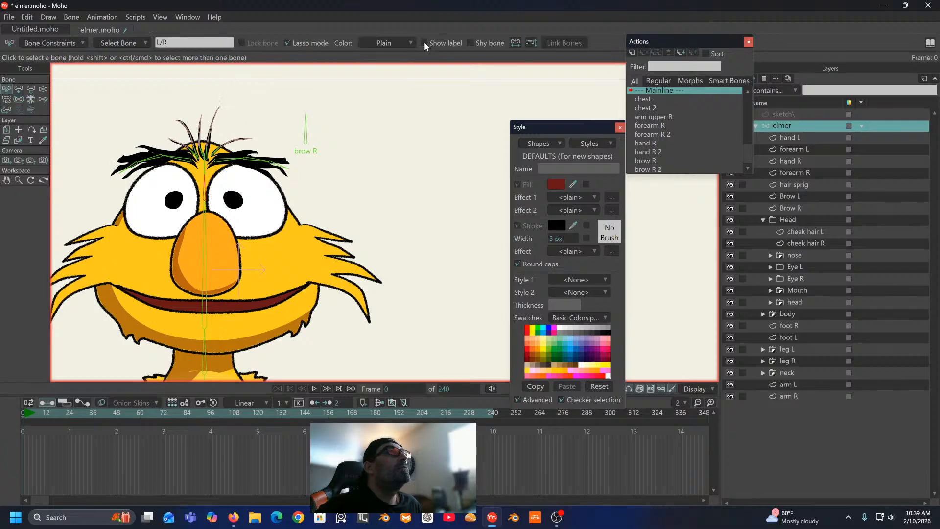
scroll(225, 181, "up", 4)
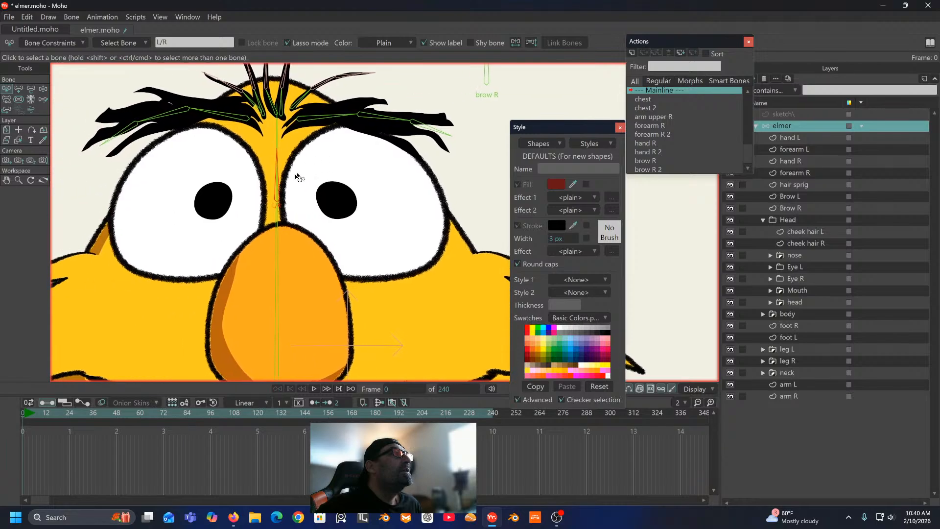
scroll(238, 175, "down", 4)
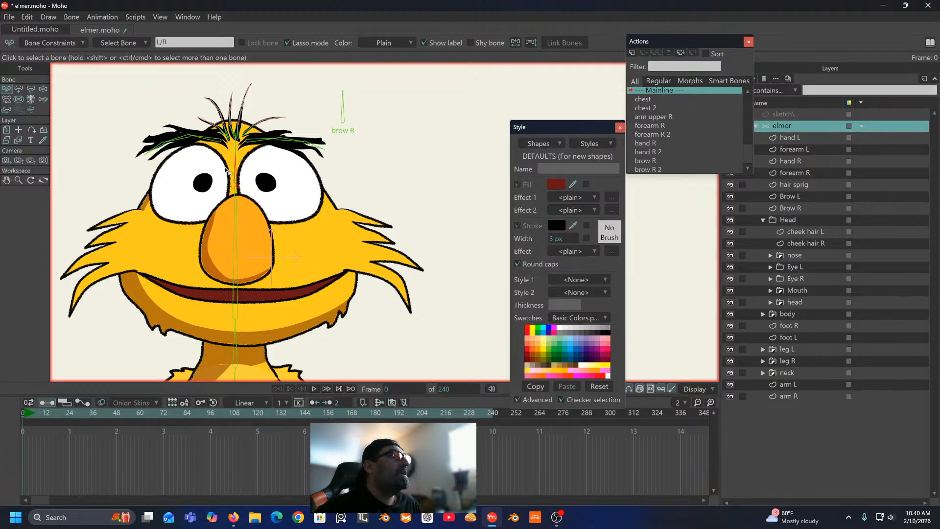
Step: Make the L/R bone a smart bone dial from -70 to 70 lasting 48 frames, and go to frame 48 of its action
left_click(50, 18)
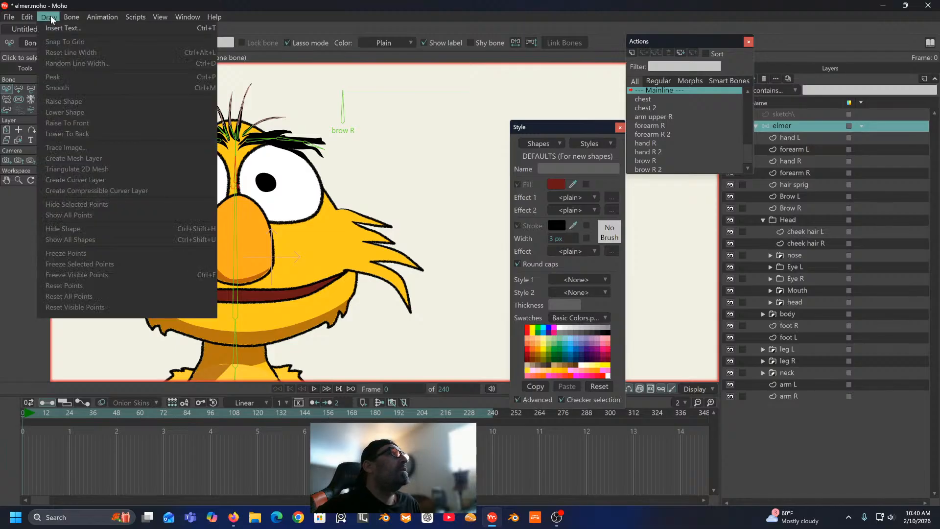
mouse_move(72, 17)
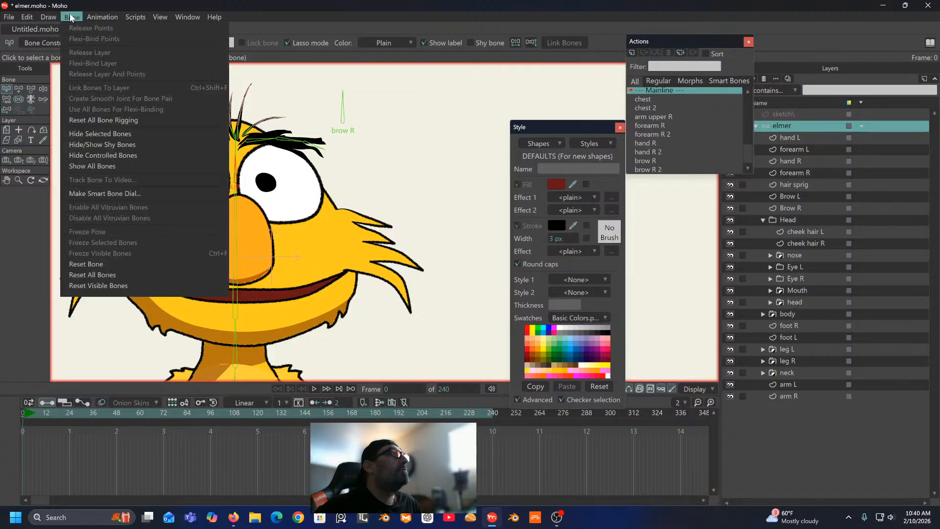
left_click(98, 193)
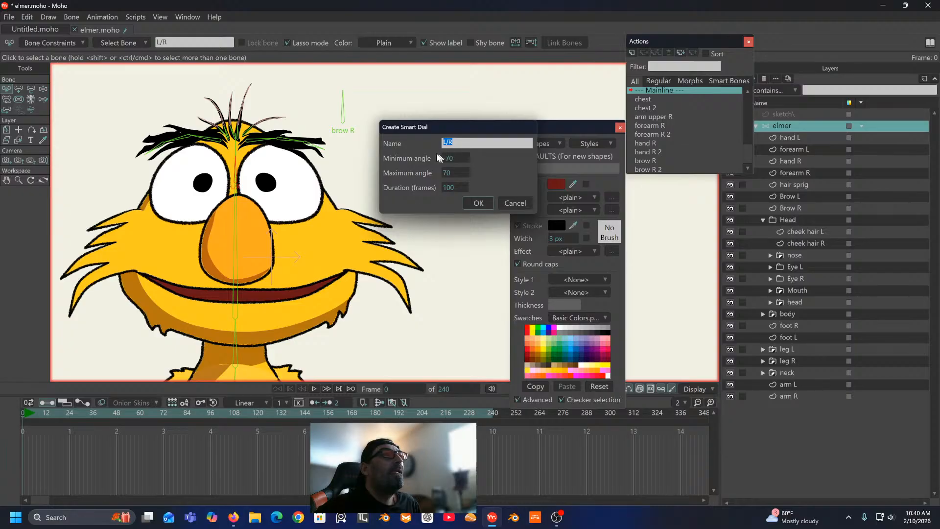
left_click(454, 189)
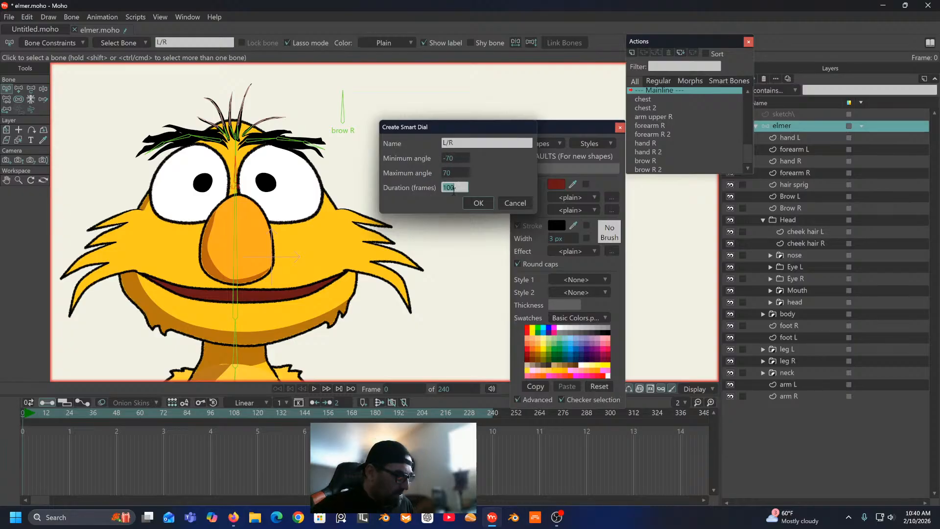
type("48")
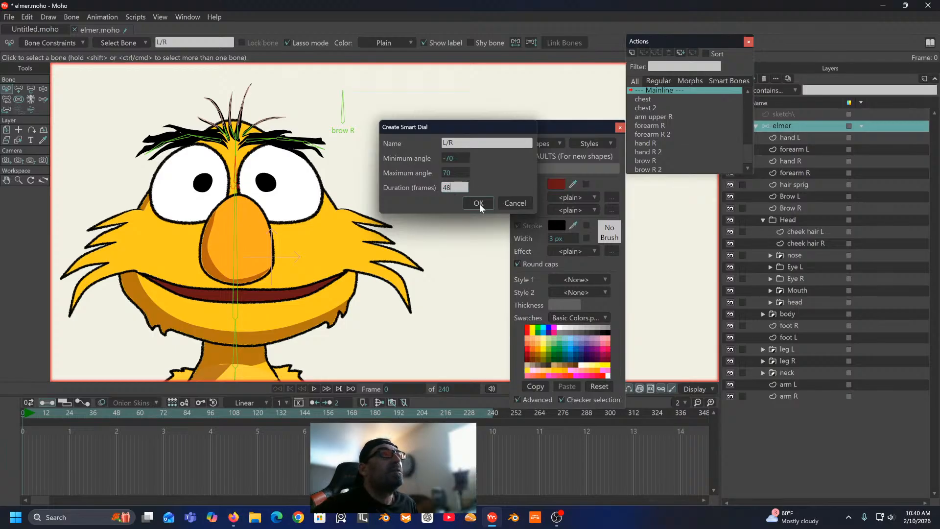
left_click(478, 203)
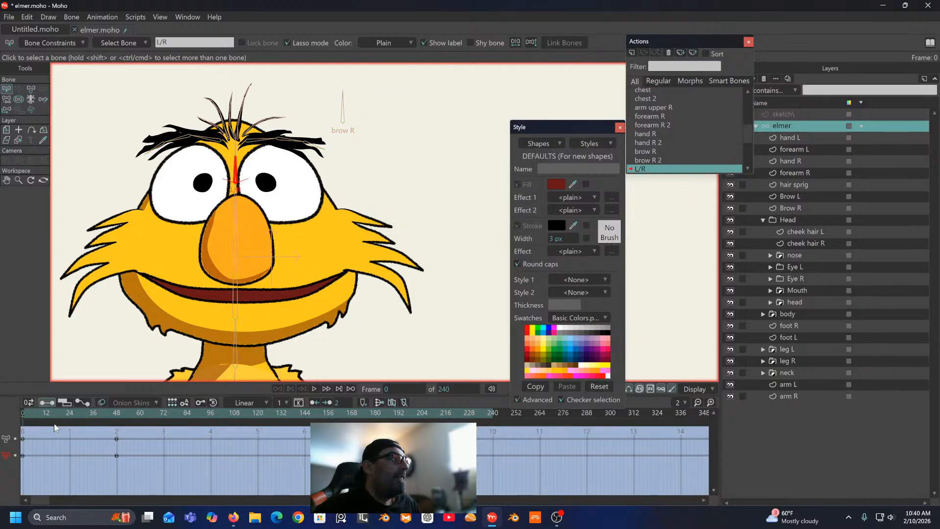
left_click(710, 402)
left_click(710, 402)
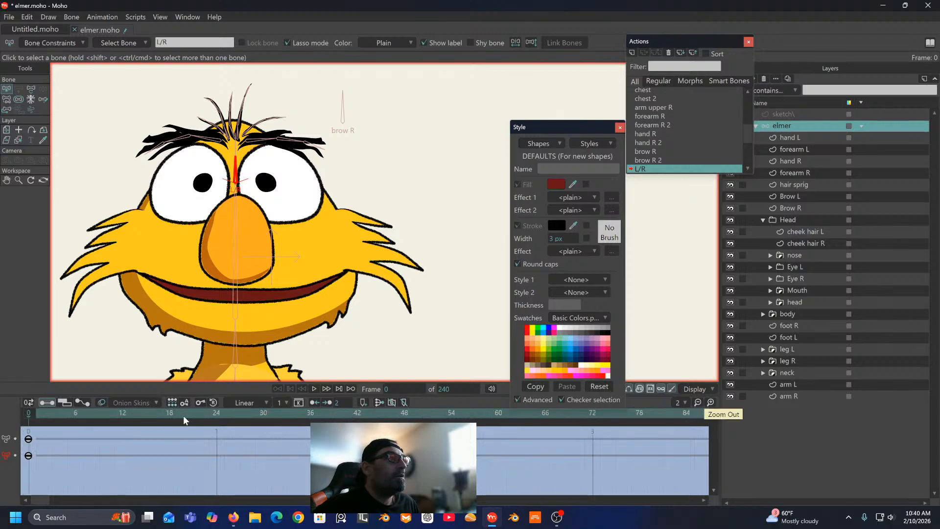
left_click_drag(186, 413, 404, 425)
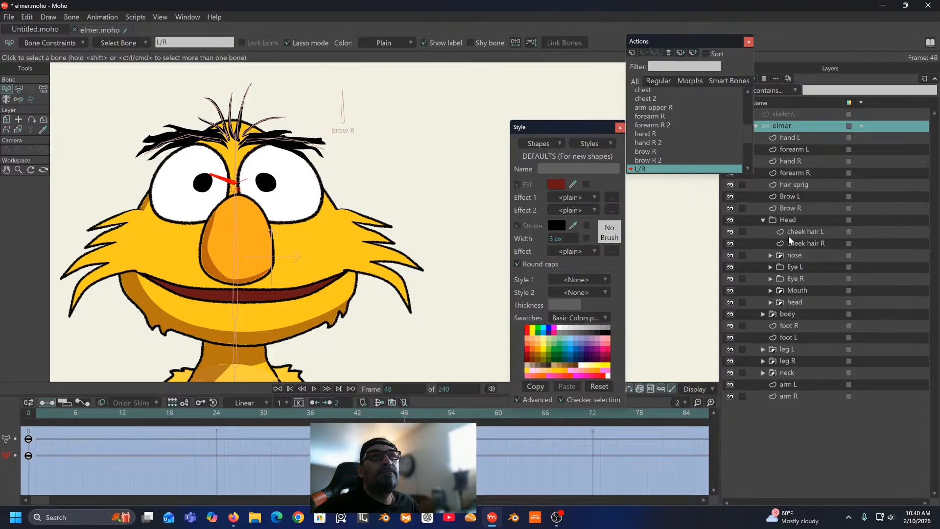
Step: Expand the Eye L group and its pupil subgroup, and rename the pupil layer inside as pupil L
left_click(770, 266)
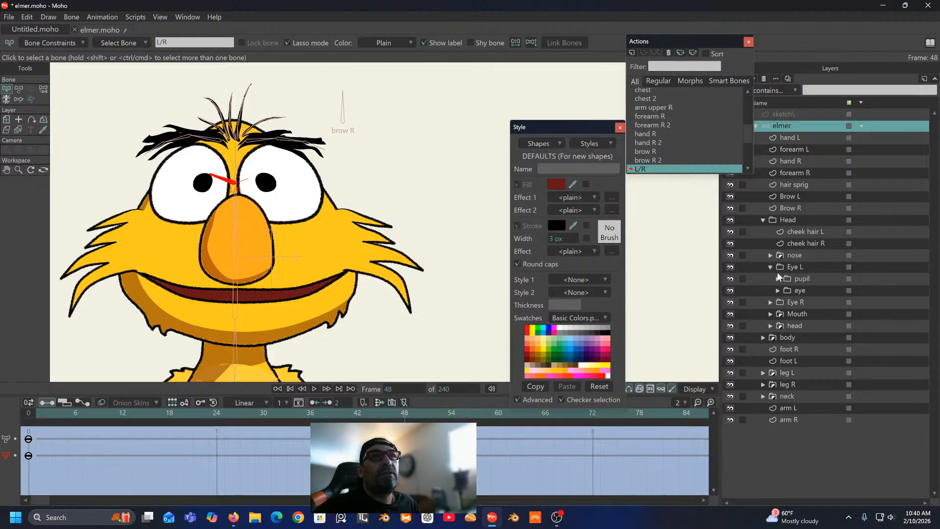
left_click(778, 278)
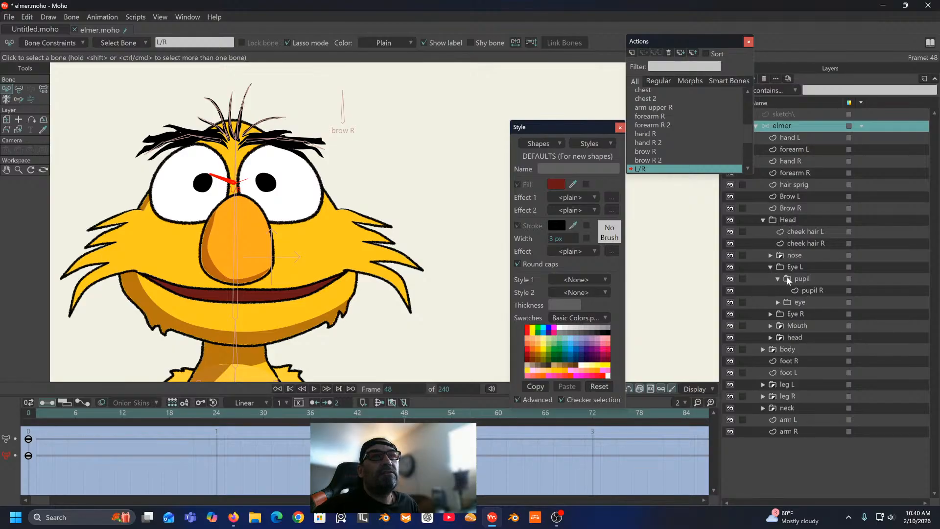
left_click(821, 290)
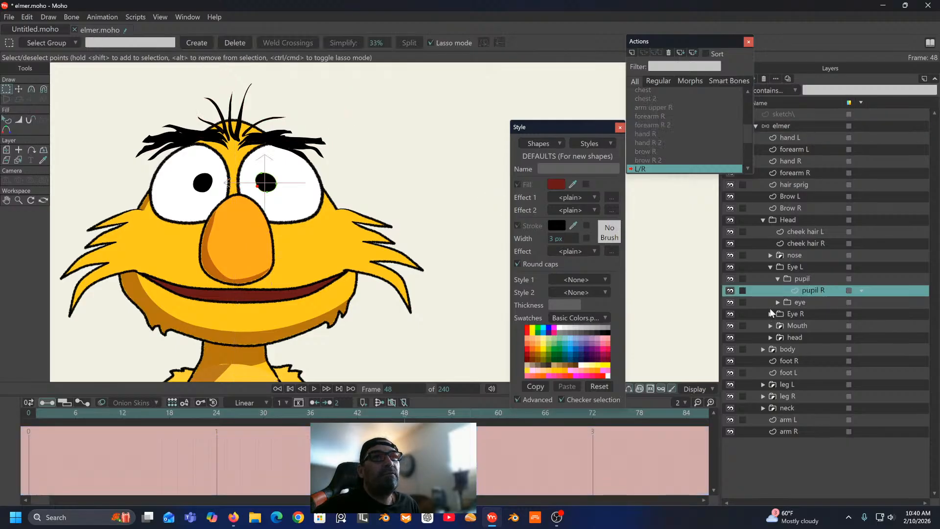
double_click(823, 291)
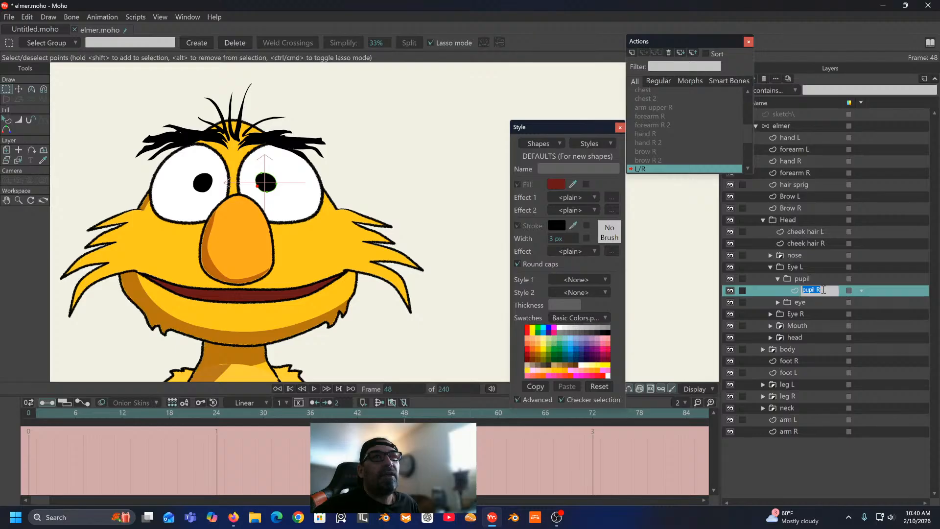
double_click(819, 290)
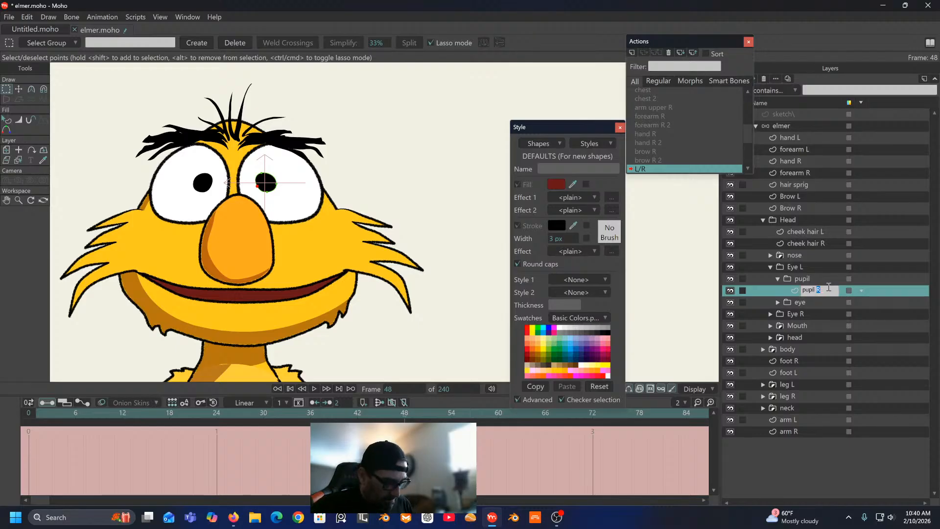
type("L")
key("Return")
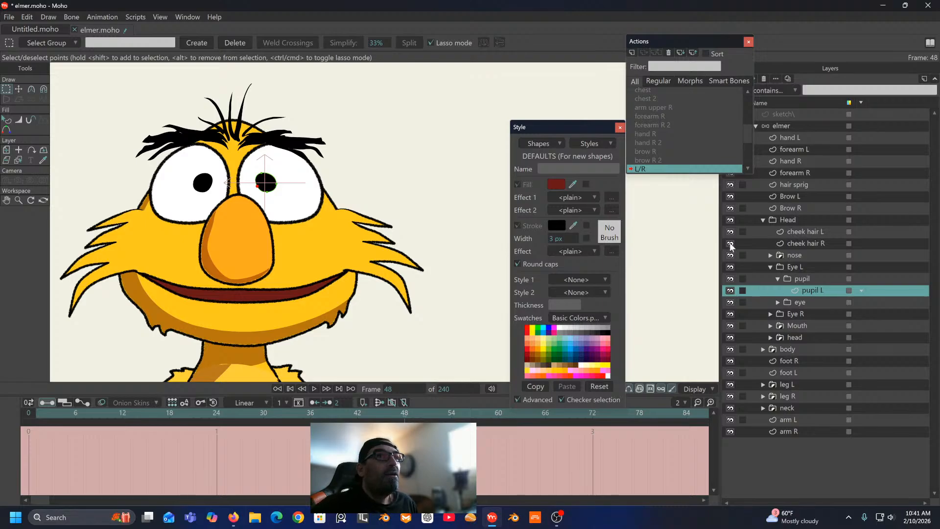
Step: Try moving the pupil L points inward toward the nose at frame 48, and undo the move
mouse_move(315, 185)
left_mouse_down()
mouse_move(269, 167)
mouse_move(243, 183)
mouse_move(302, 201)
mouse_move(268, 155)
left_mouse_up()
left_click(19, 89)
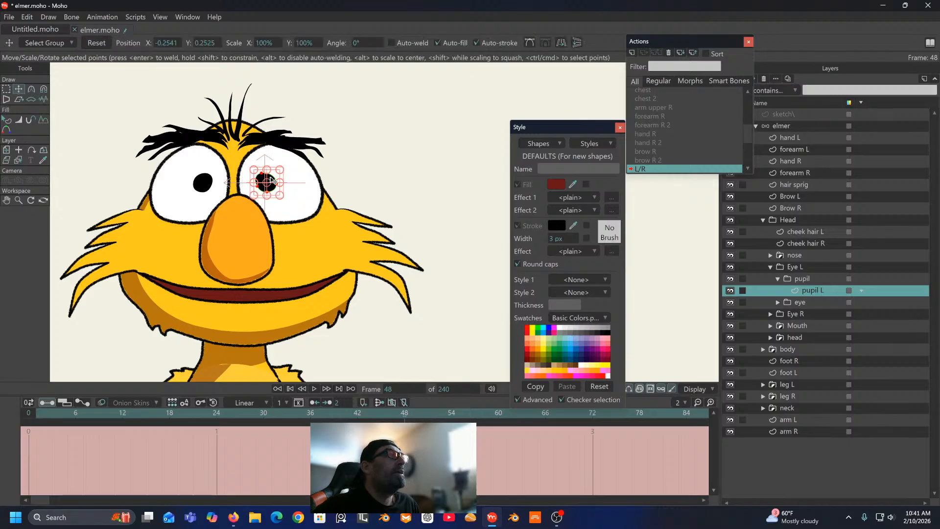
left_click_drag(272, 179, 250, 179)
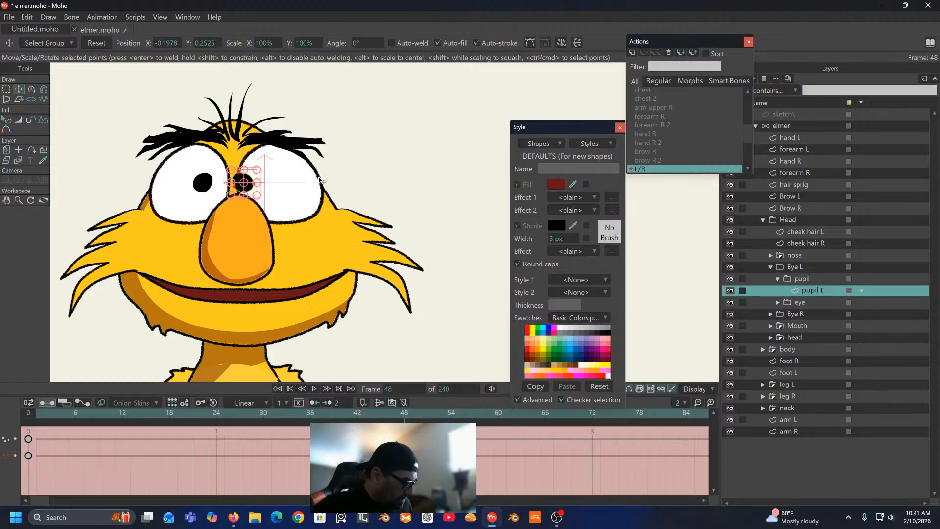
key("ctrl+z")
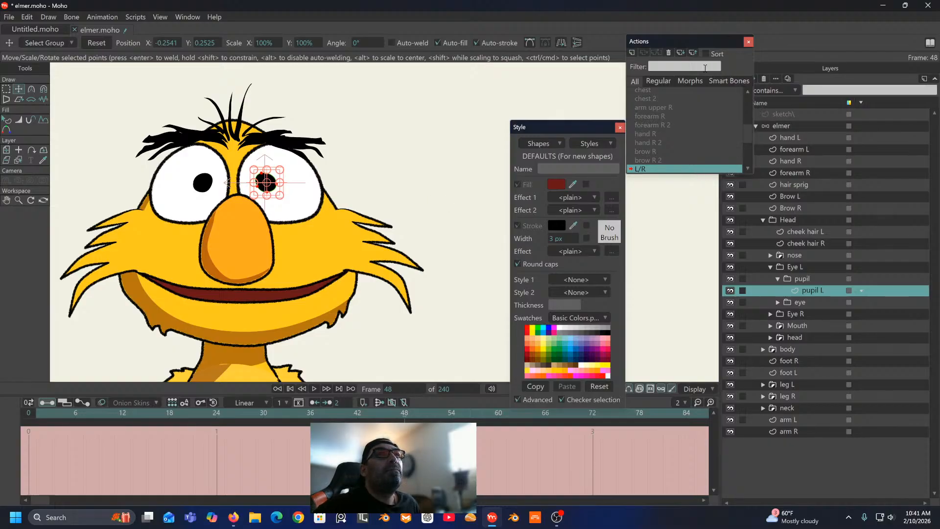
Step: Return to the Mainline and set the Eye L group's mask to Hide all
right_click(691, 101)
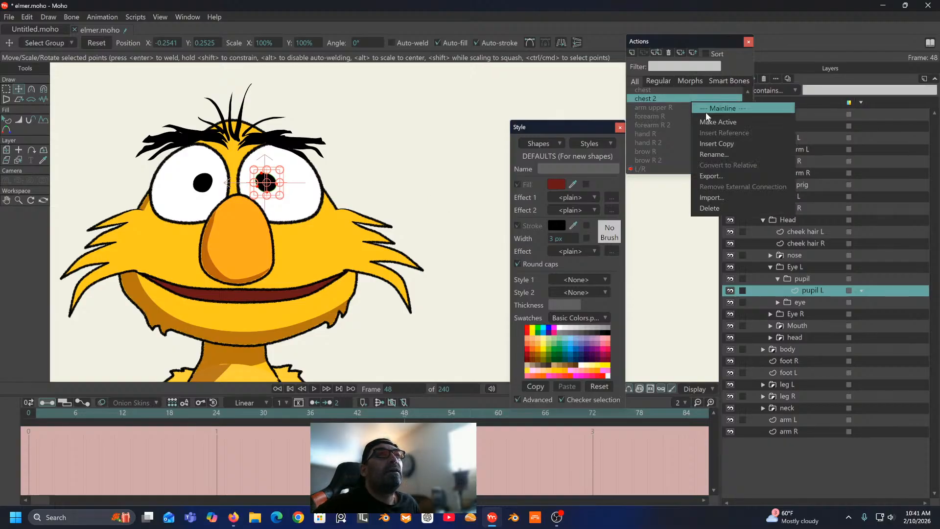
left_click(706, 110)
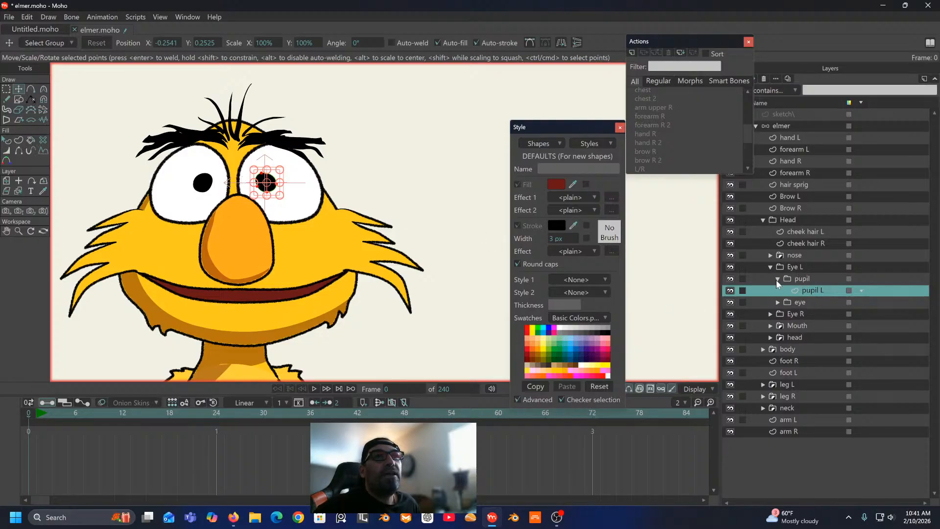
left_click(770, 313)
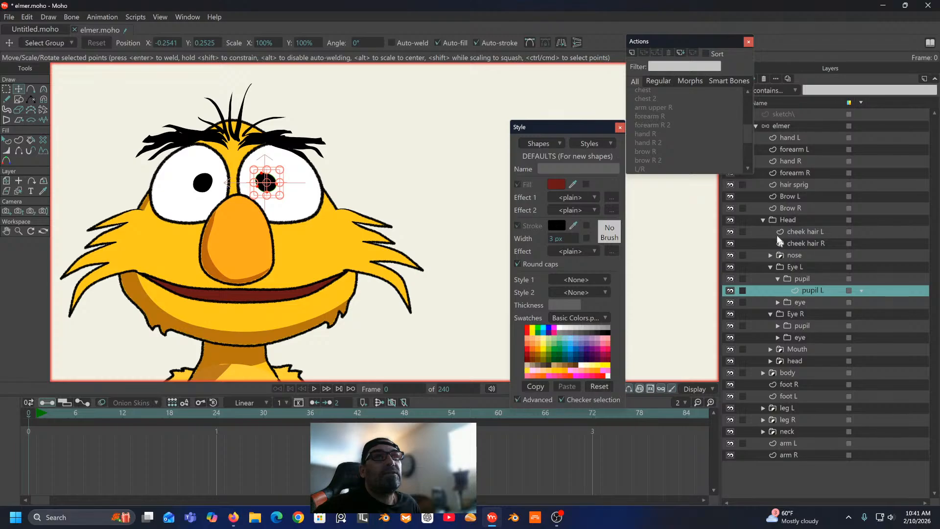
left_click(811, 267)
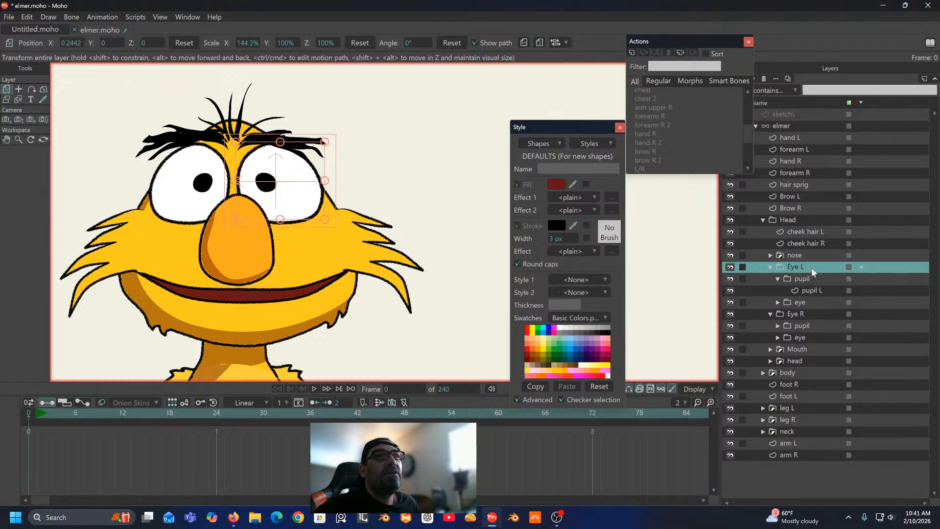
double_click(812, 267)
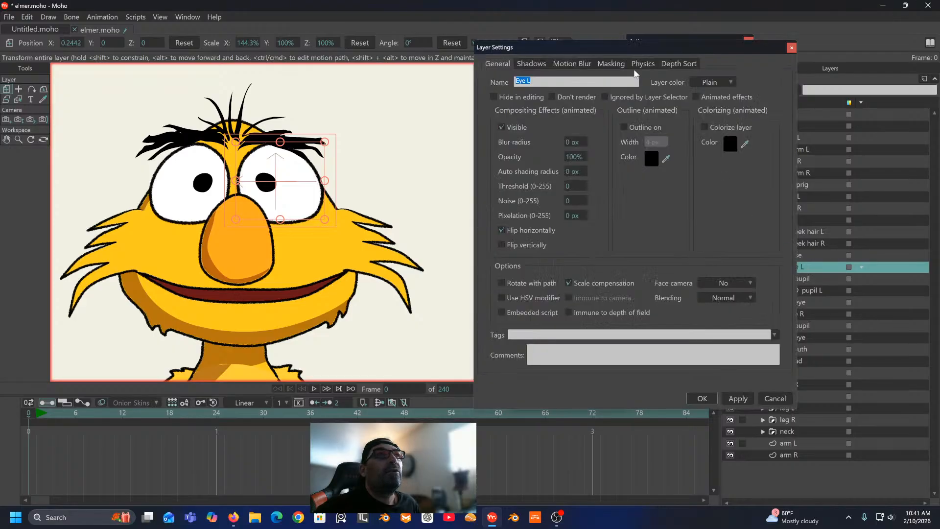
left_click(614, 63)
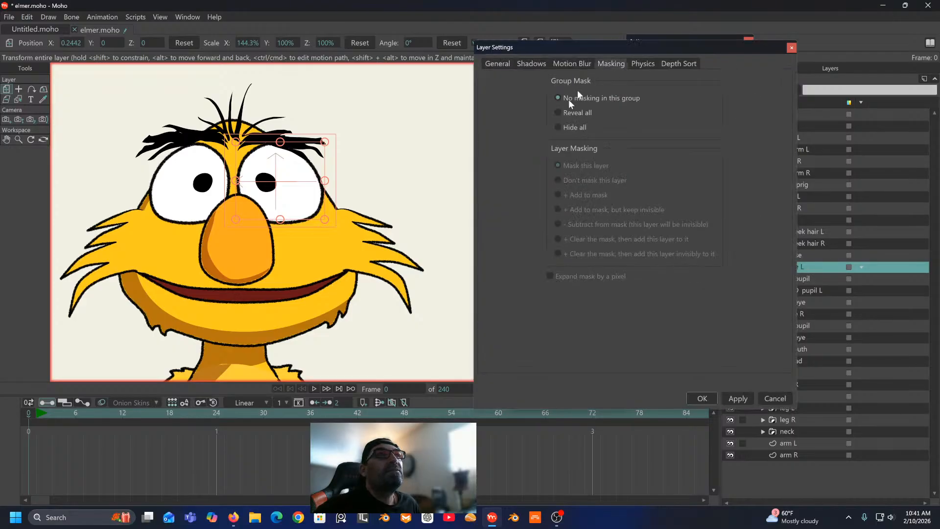
left_click(558, 127)
left_click(704, 398)
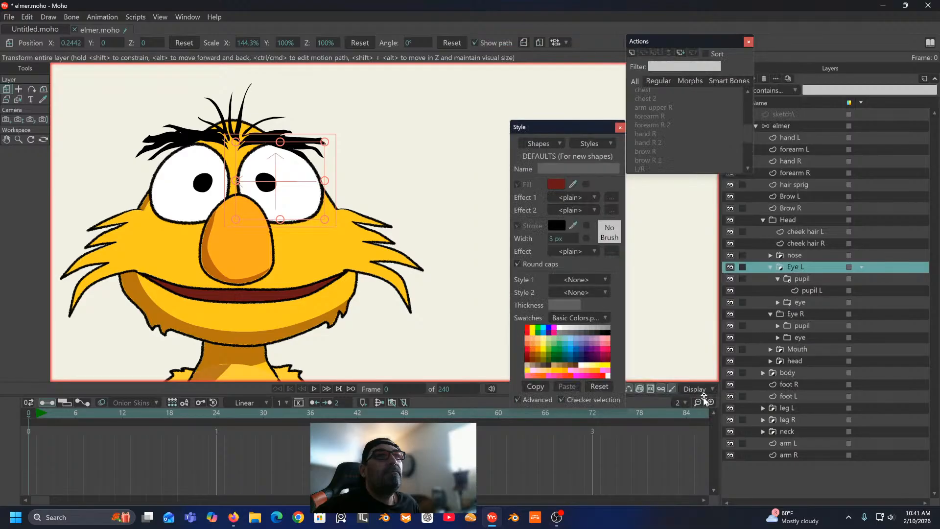
Step: Check the layer settings of pupil L, the masking of the eye group in Eye L, and the settings of its eye R layer
double_click(819, 288)
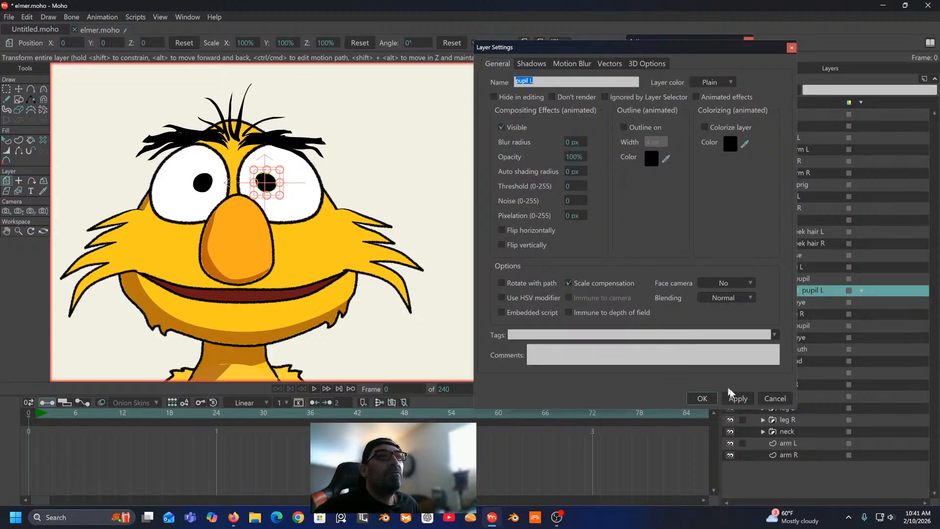
left_click(770, 400)
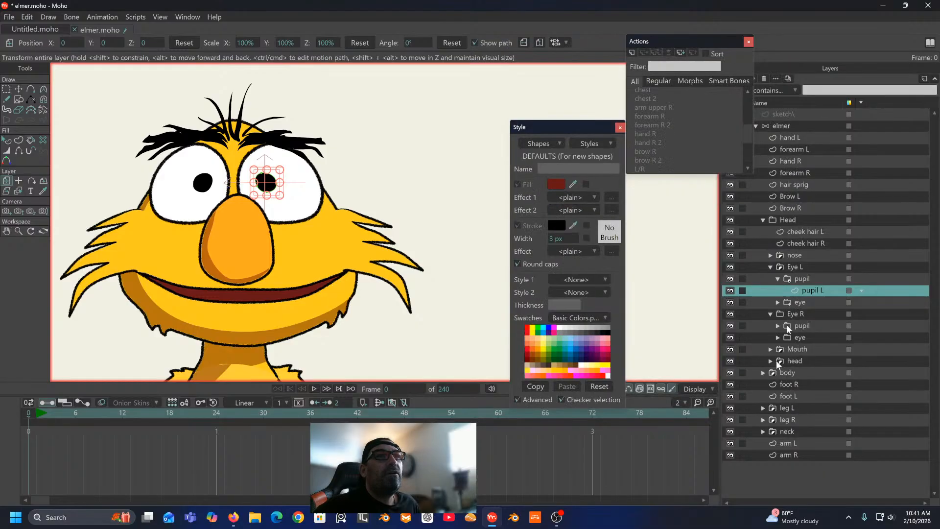
left_click(806, 303)
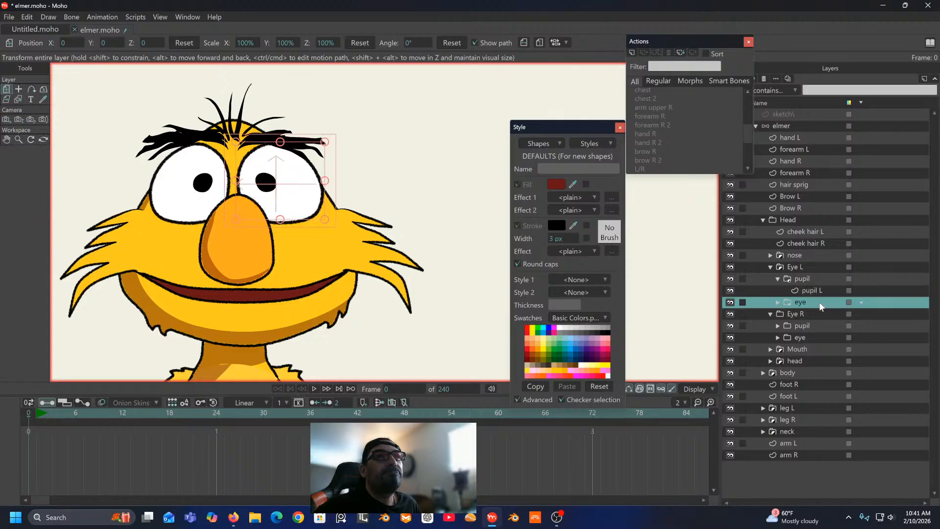
double_click(821, 306)
left_click(621, 66)
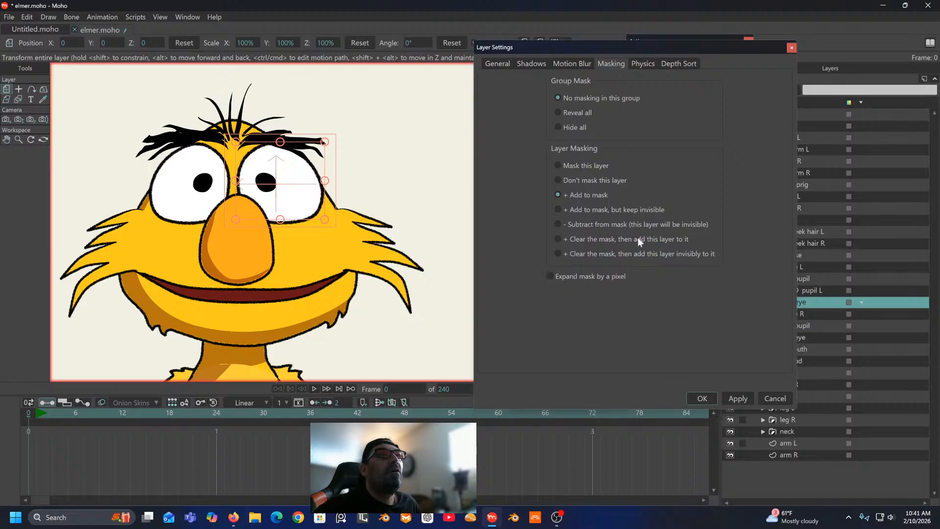
left_click(783, 399)
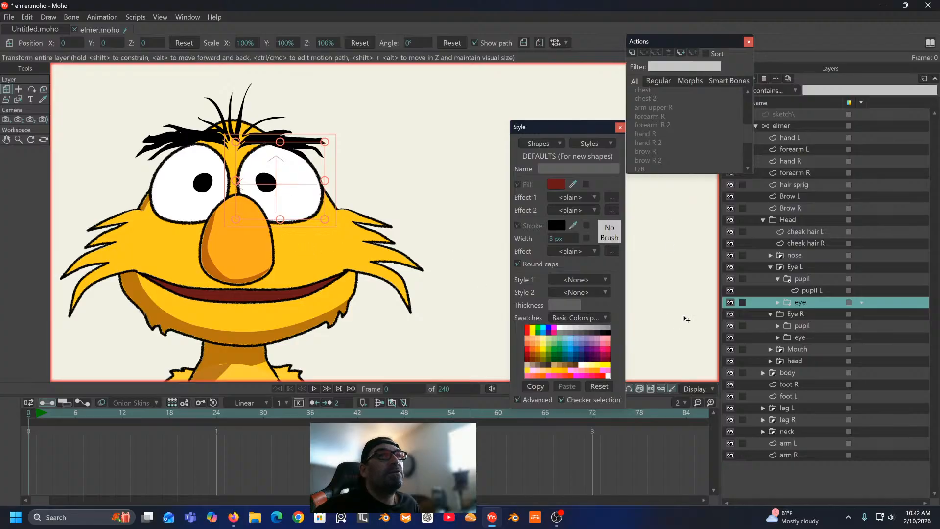
left_click(777, 302)
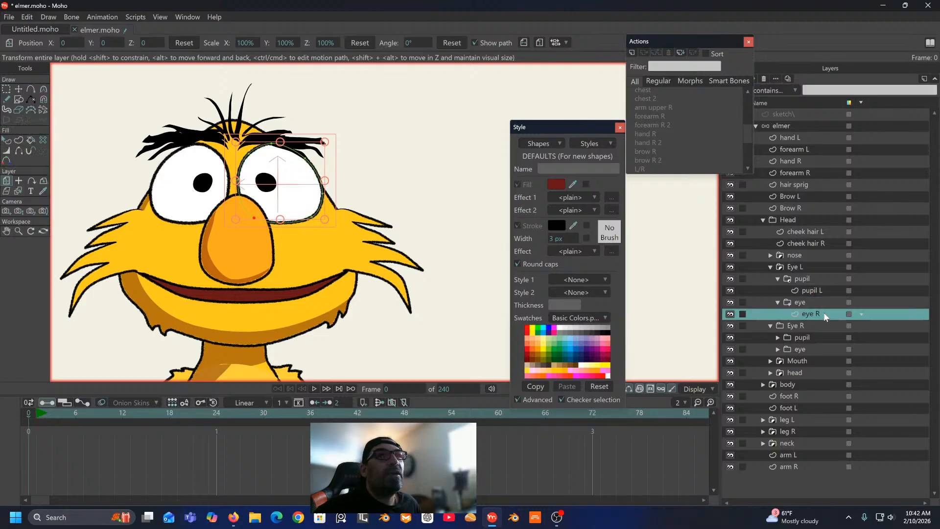
double_click(823, 313)
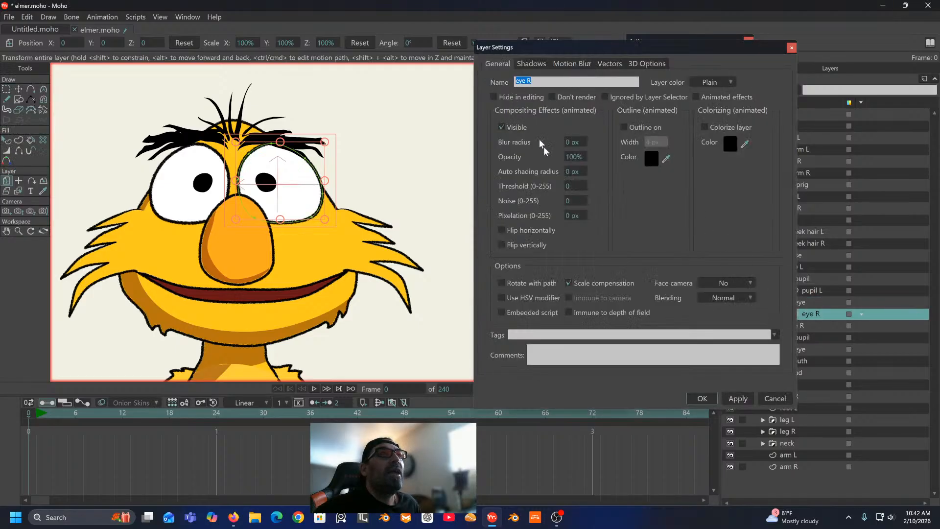
left_click(775, 398)
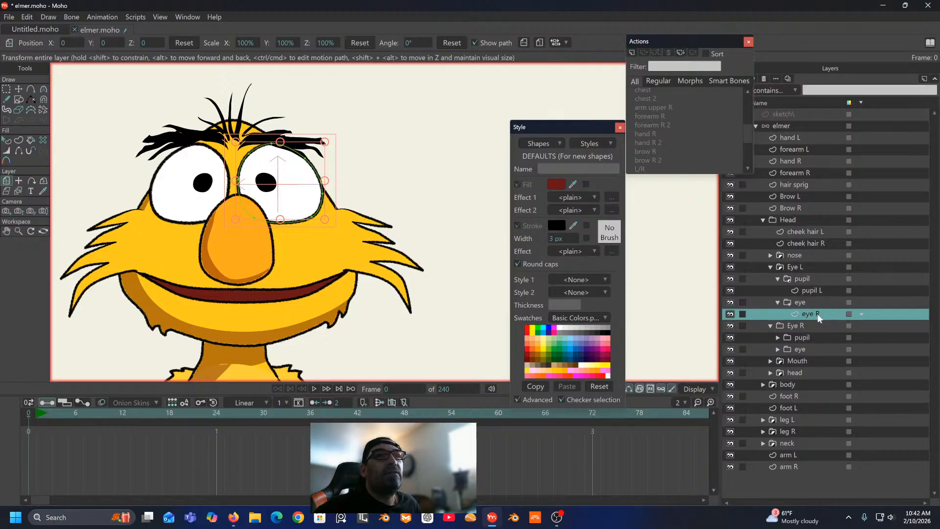
Step: Move pupil L and eye R out of their subgroups directly into Eye L, and delete the emptied pupil and eye groups
left_click_drag(814, 292, 810, 279)
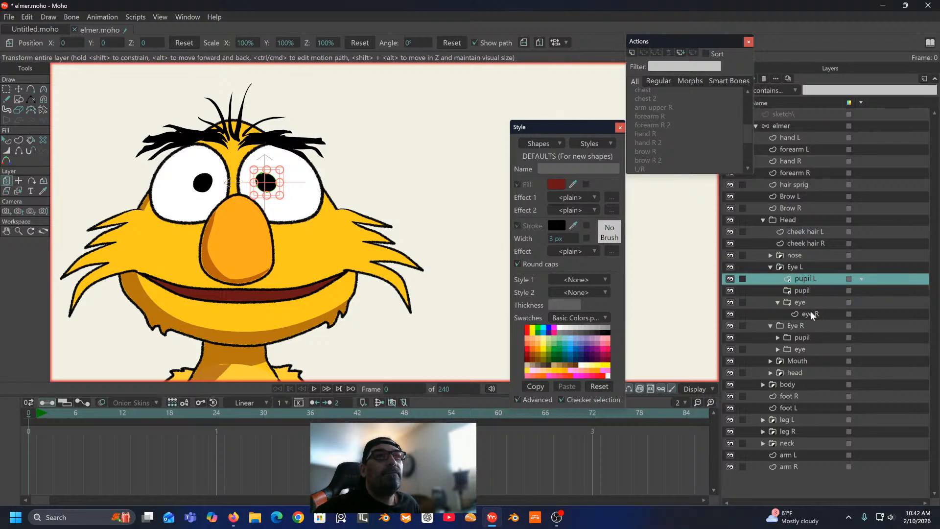
left_click_drag(814, 316, 800, 283)
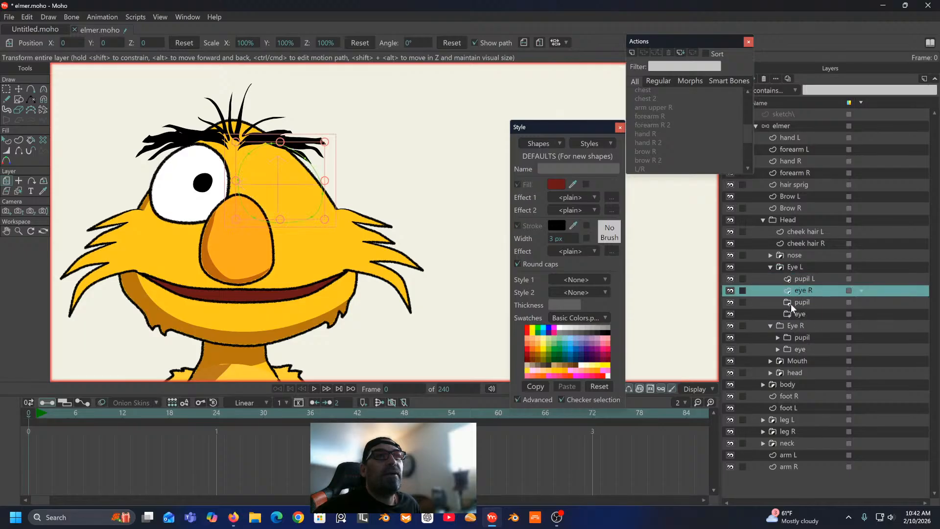
left_click(798, 302)
left_click(807, 316, "ctrl")
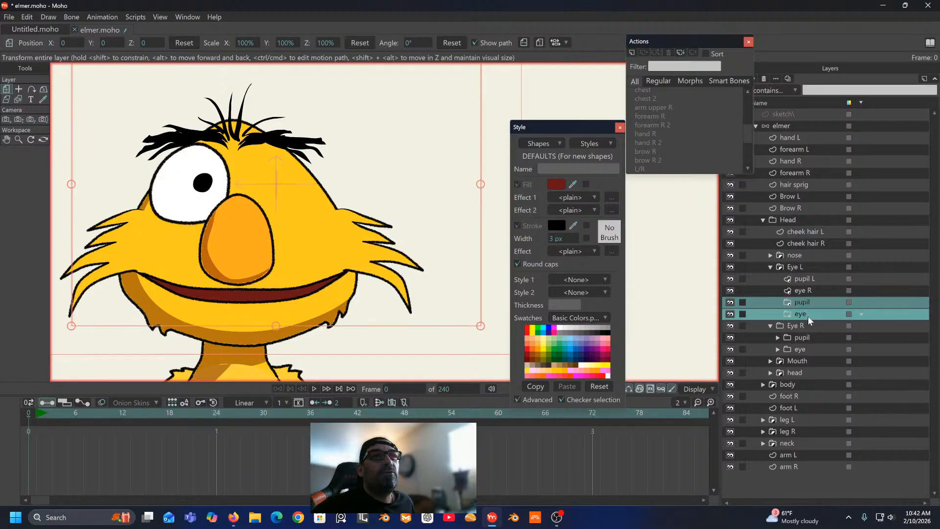
right_click(808, 315)
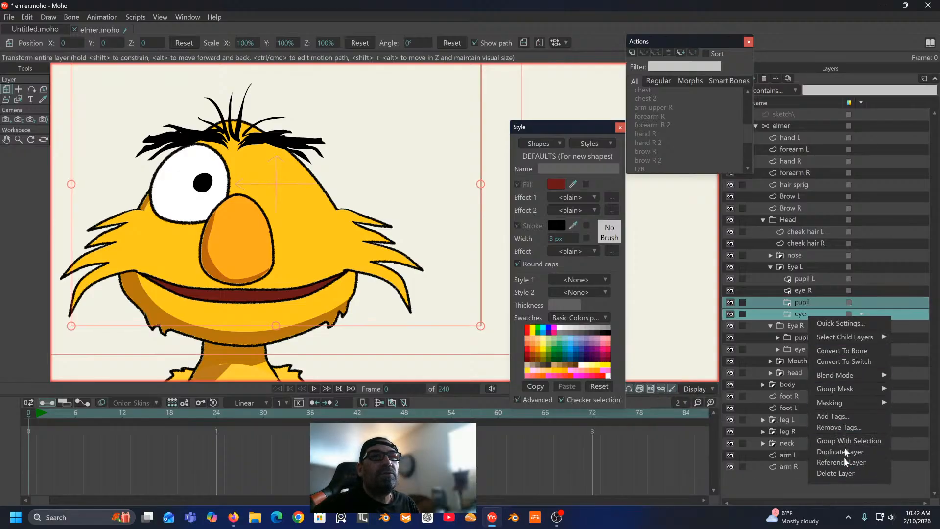
left_click(836, 473)
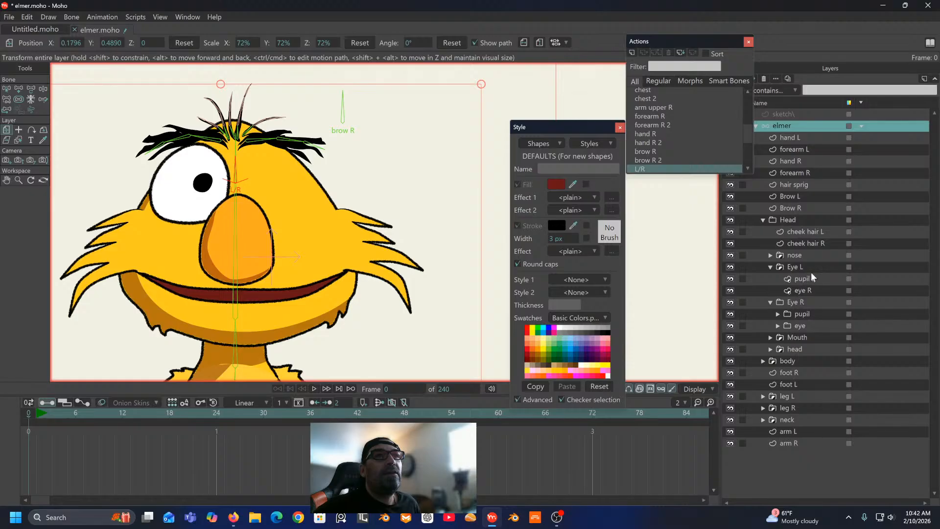
Step: Check the group mask setting of the Eye L group
left_click(807, 278)
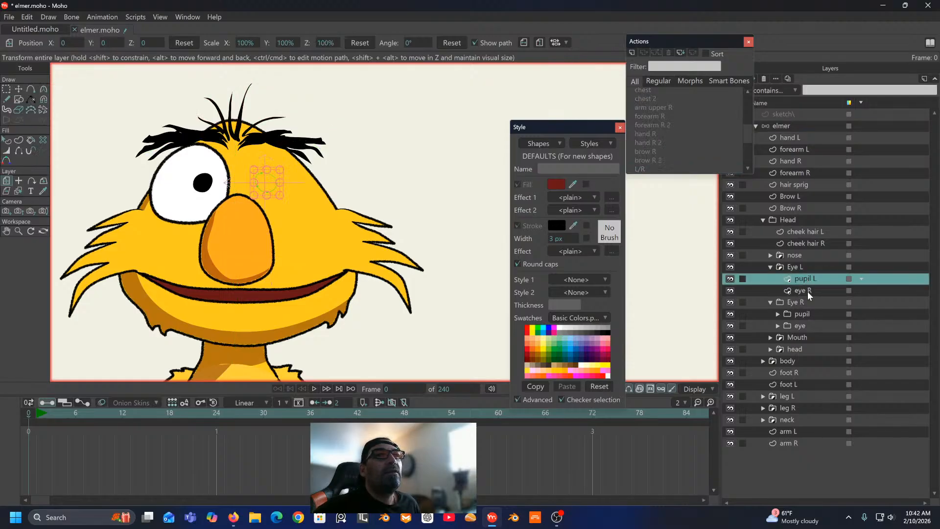
left_click(806, 292)
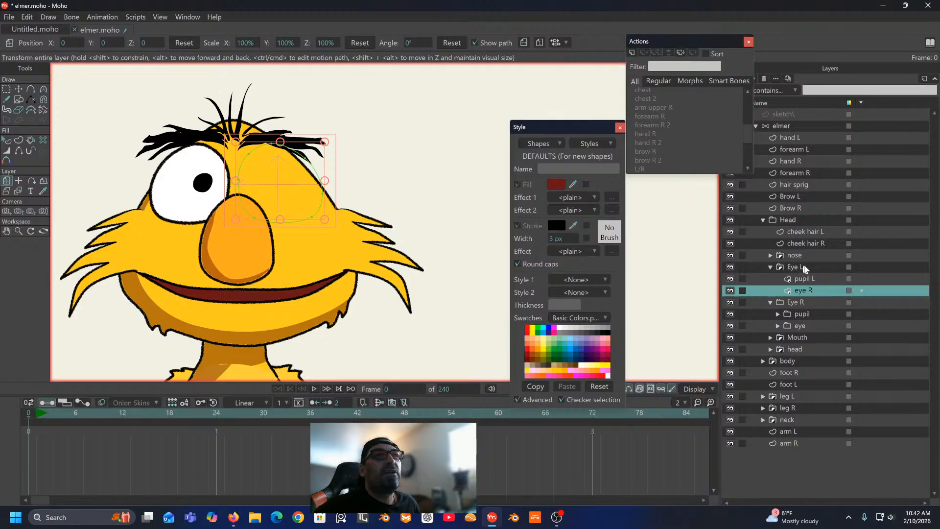
double_click(812, 268)
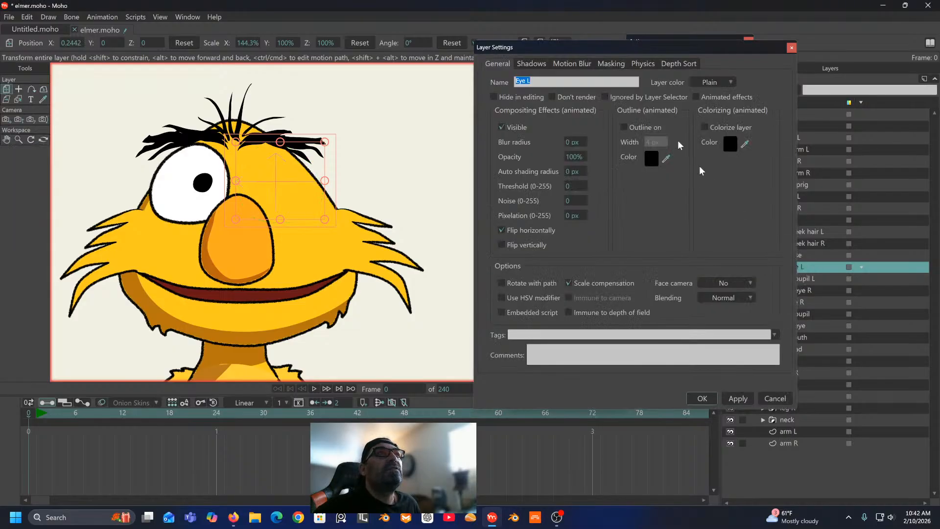
left_click(613, 65)
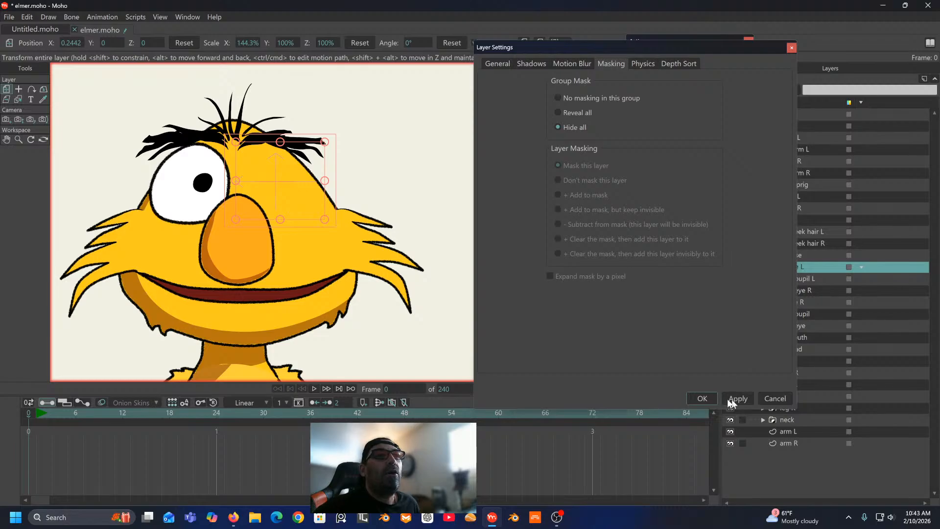
left_click(706, 395)
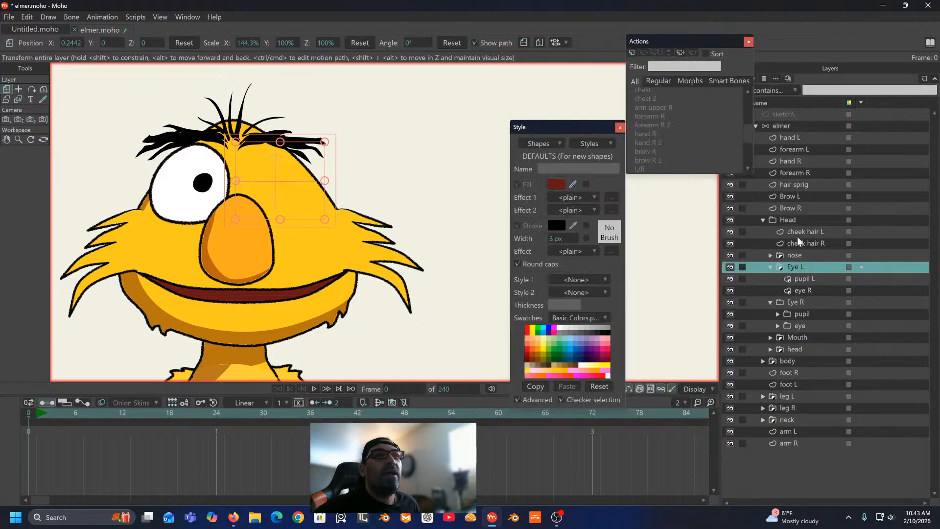
Step: Set the masking of the eye R layer inside Eye L to Add to mask with Exclude strokes enabled
double_click(804, 290)
left_click(610, 64)
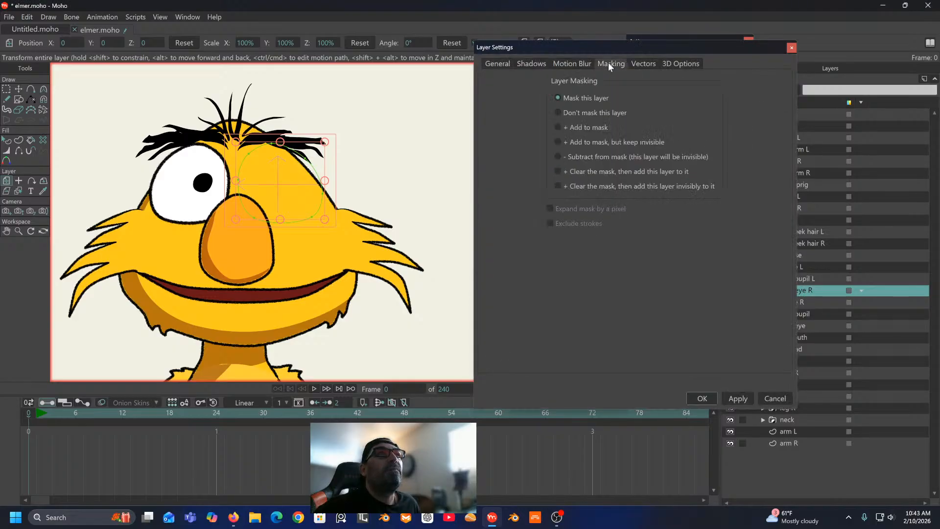
left_click(558, 127)
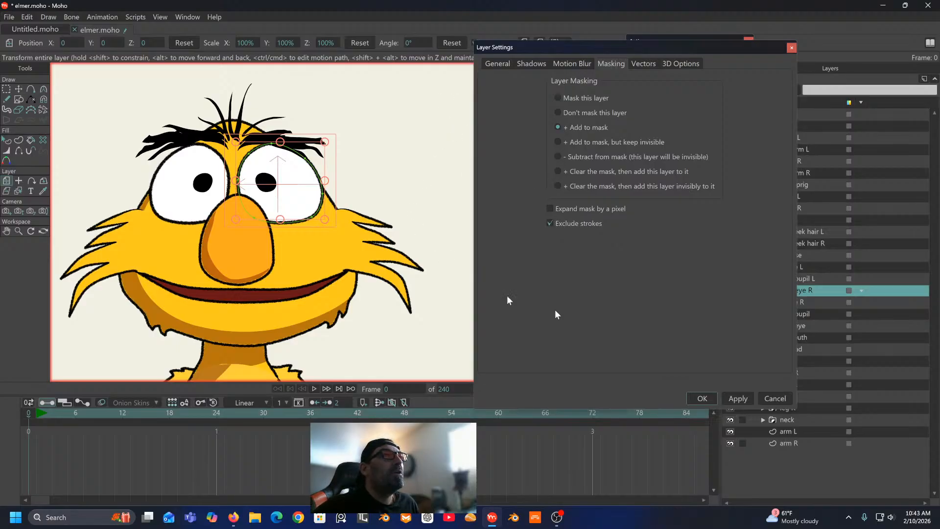
left_click(701, 399)
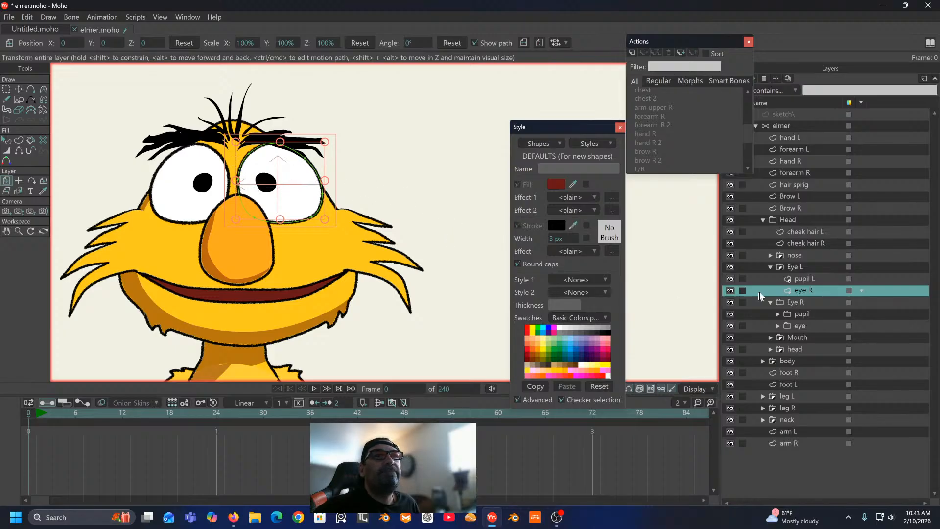
Step: Move pupil R and eye R out of their subgroups directly into Eye R, and delete the emptied pupil and eye groups
left_click(778, 314)
left_click(778, 338)
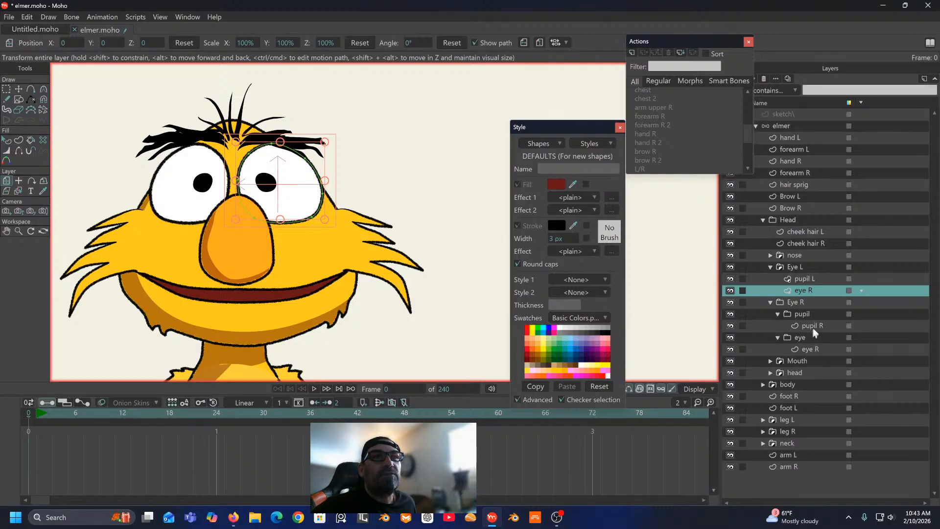
left_click(815, 327)
left_click(813, 349, "ctrl")
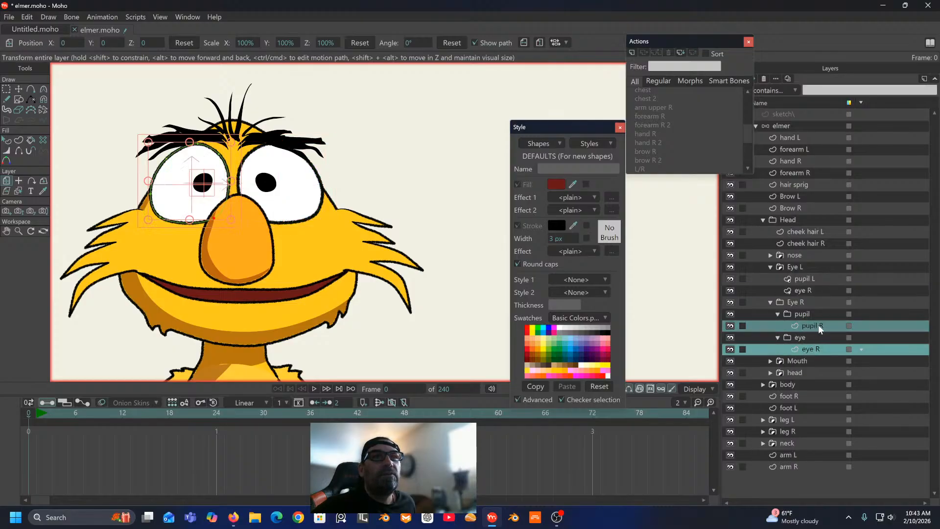
left_click_drag(818, 324, 811, 305)
left_click(804, 337)
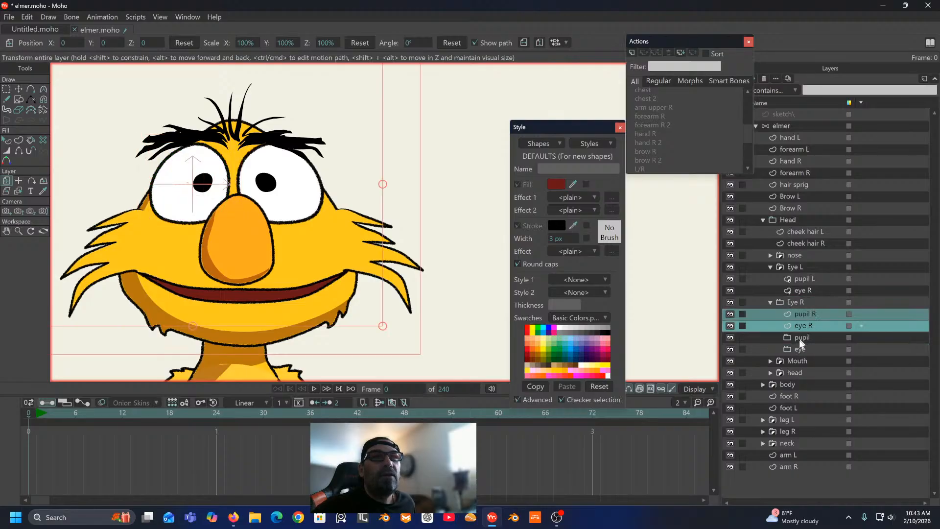
left_click(803, 348, "shift")
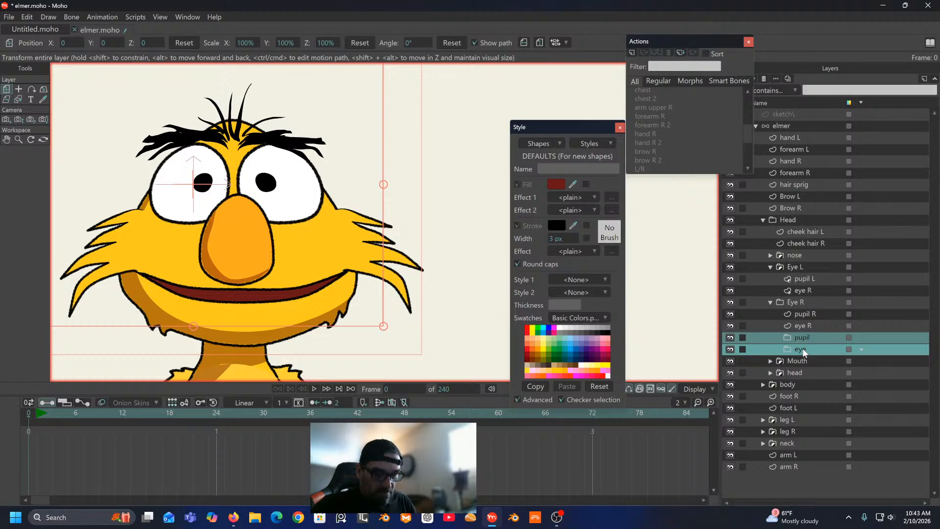
right_click(803, 348)
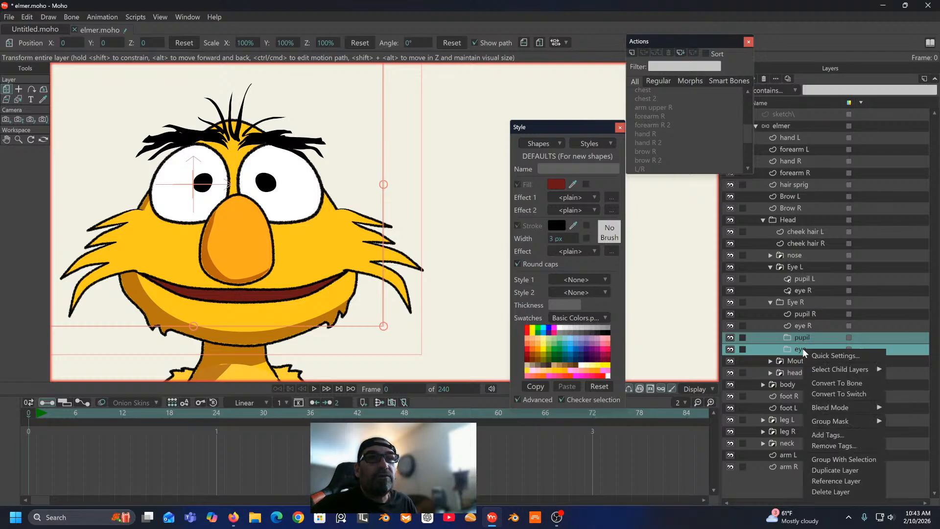
left_click(829, 491)
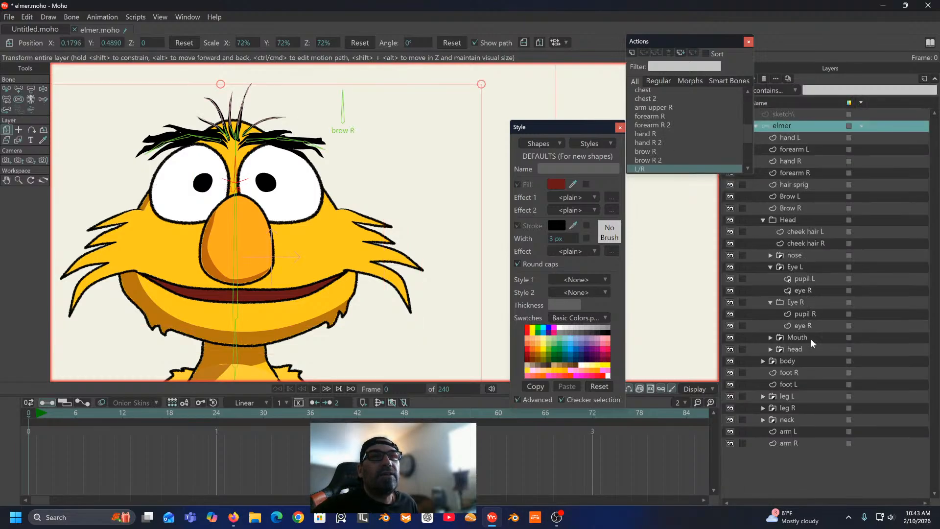
Step: Set the Eye R group's mask to Hide all and its eye R layer's masking to Add to mask
double_click(812, 300)
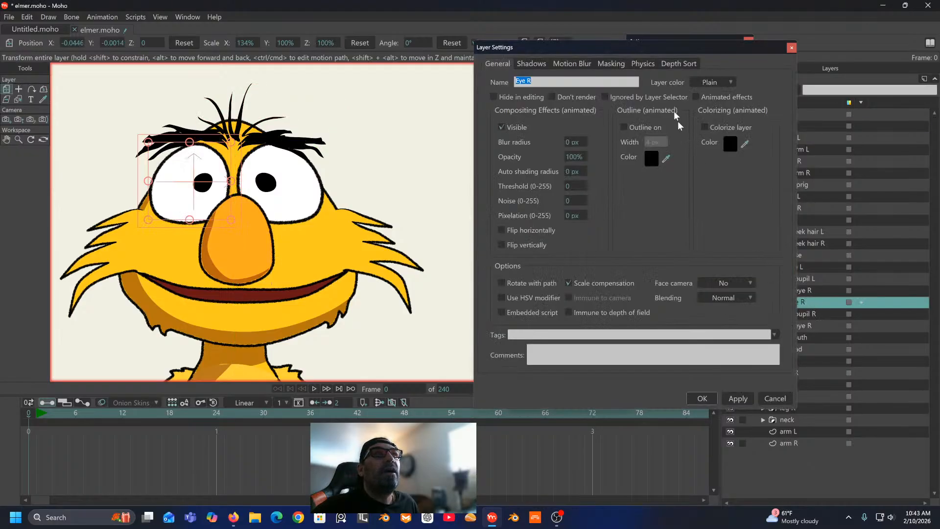
left_click(610, 63)
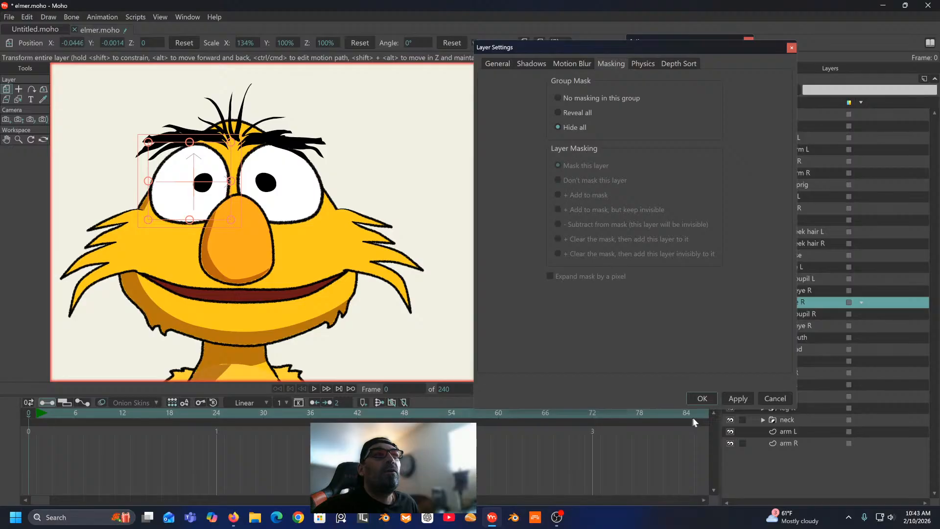
left_click(703, 398)
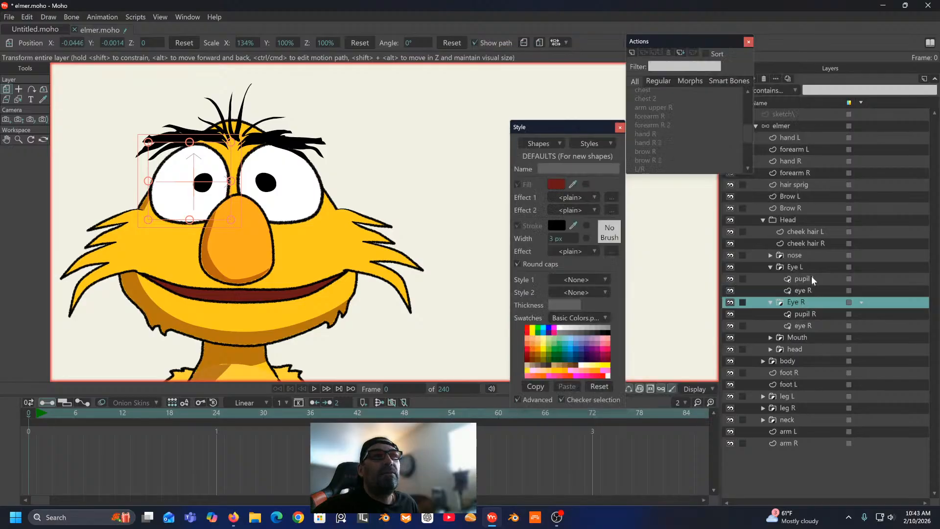
double_click(815, 324)
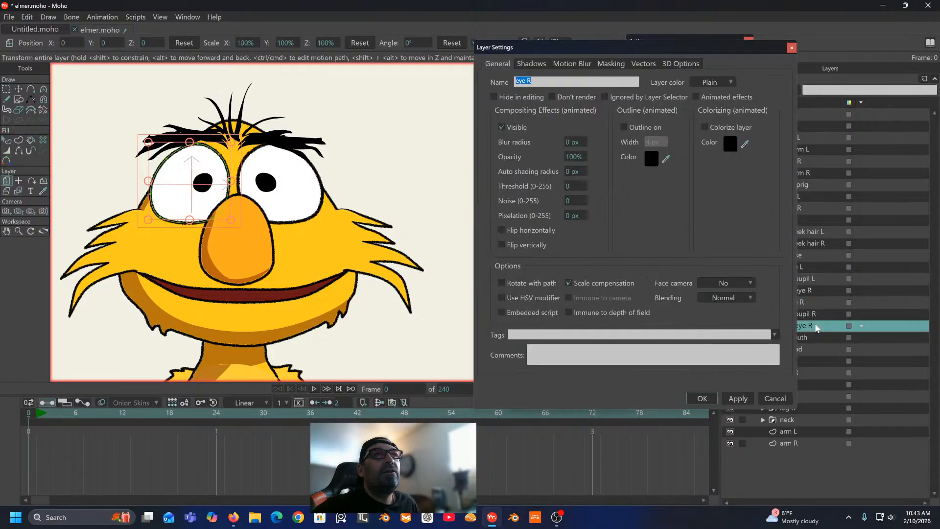
left_click(612, 64)
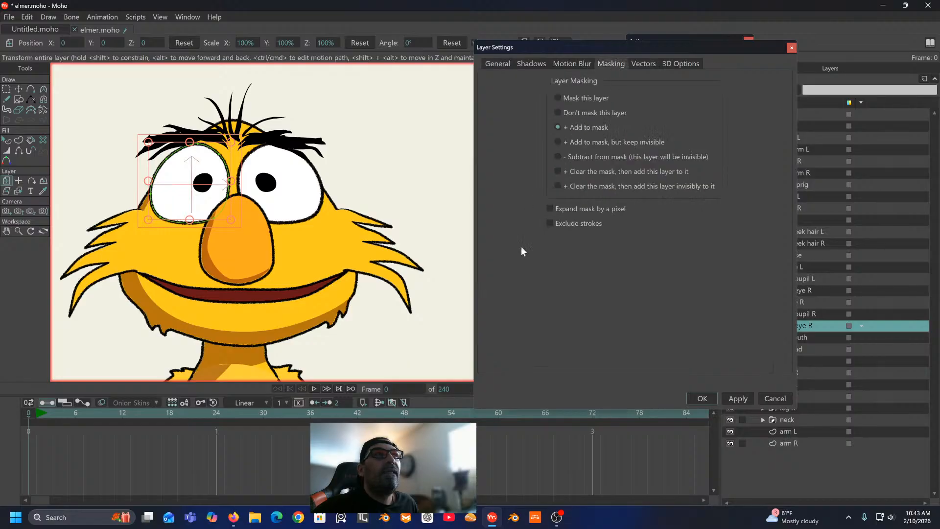
left_click(701, 399)
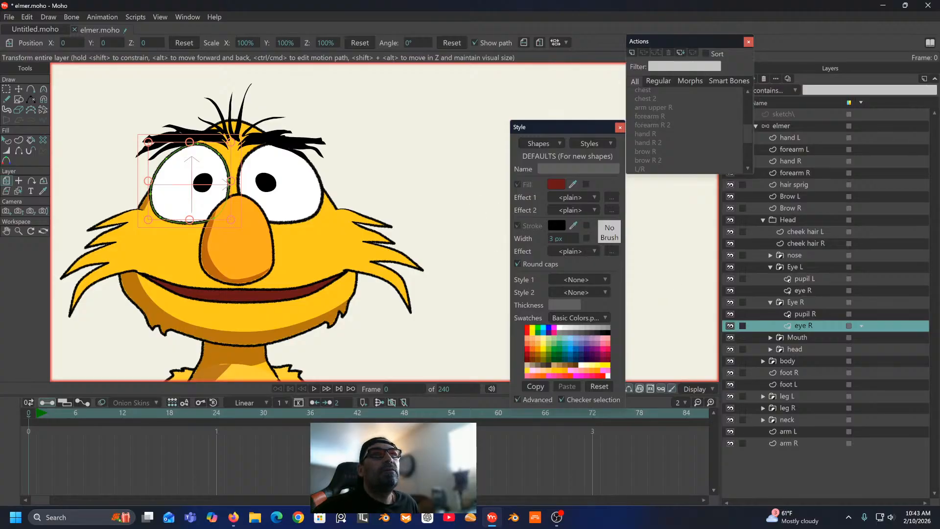
Step: In the L/R action at frame 48, move pupil L inward to about X 0.05 and pupil R outward to about X -0.11
left_click(792, 128)
left_click_drag(490, 143, 484, 177)
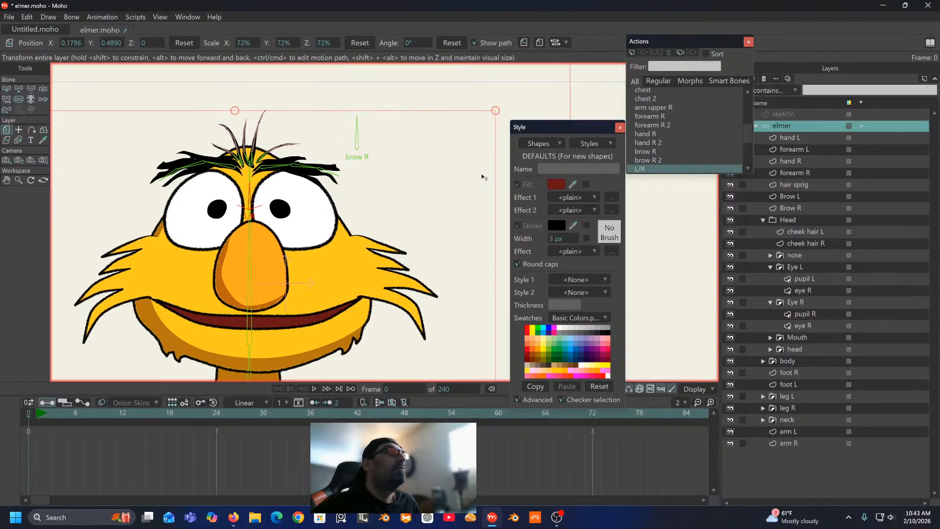
scroll(289, 191, "up", 4)
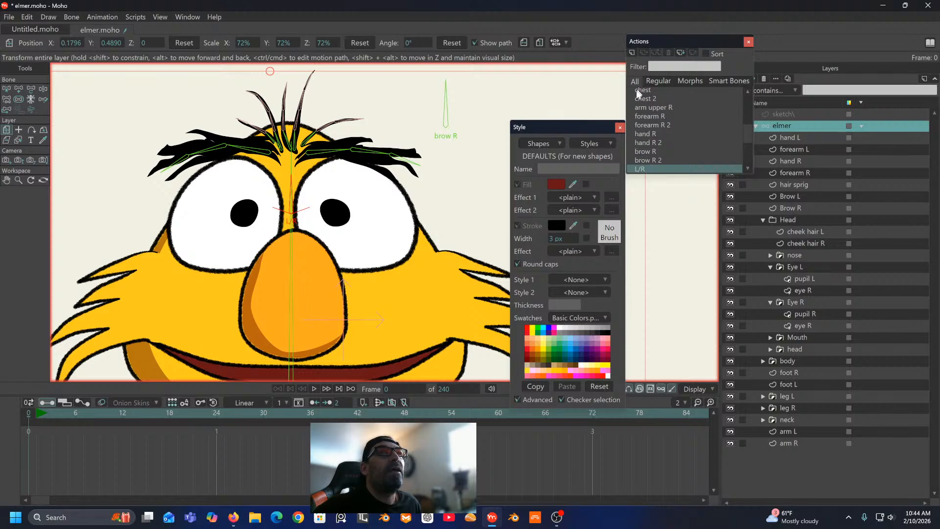
scroll(668, 169, "down", 1)
double_click(656, 159)
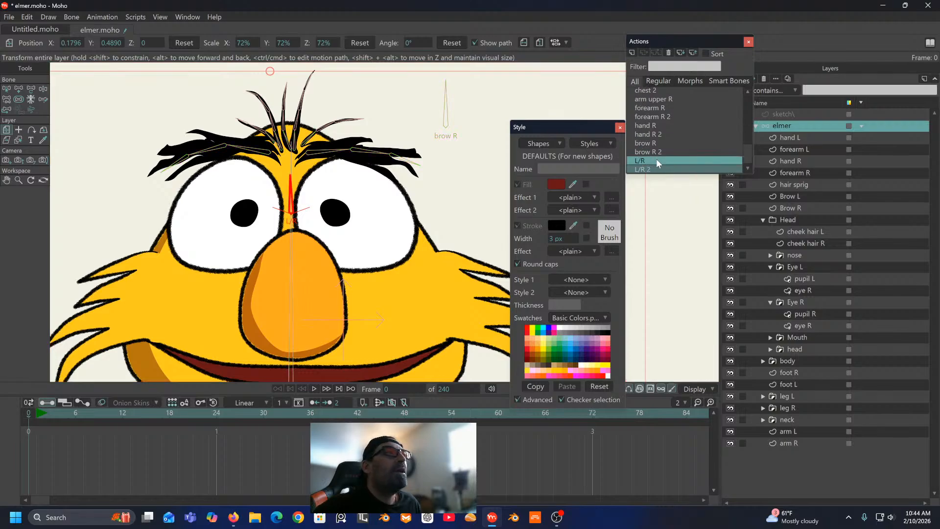
left_click_drag(254, 410, 404, 413)
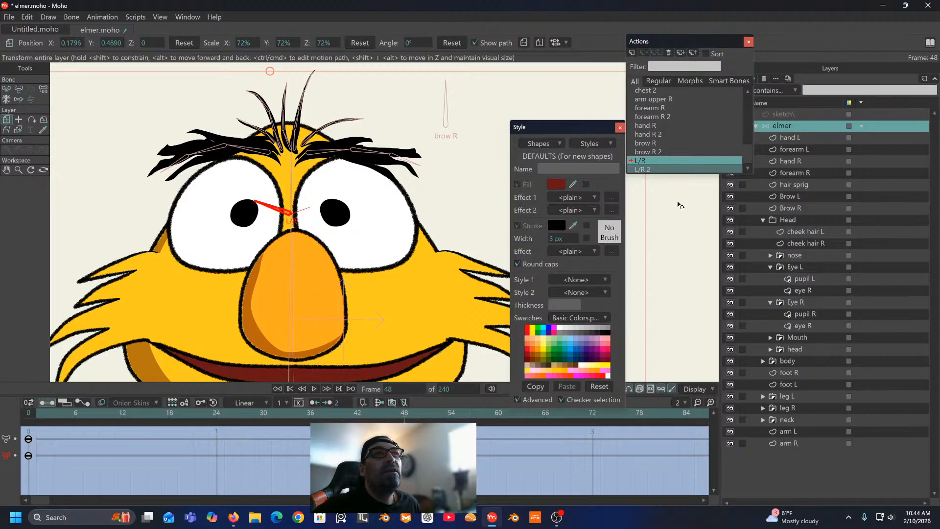
left_click(807, 277)
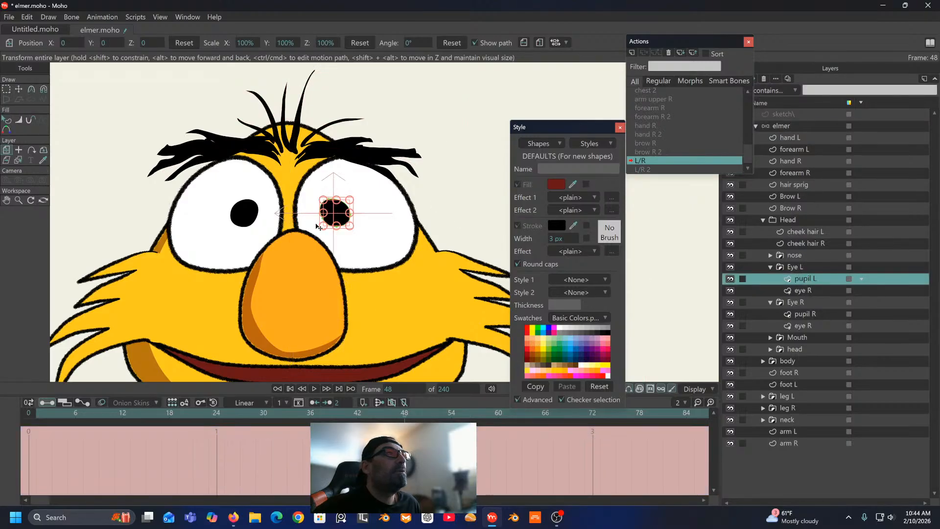
left_click_drag(341, 213, 313, 212)
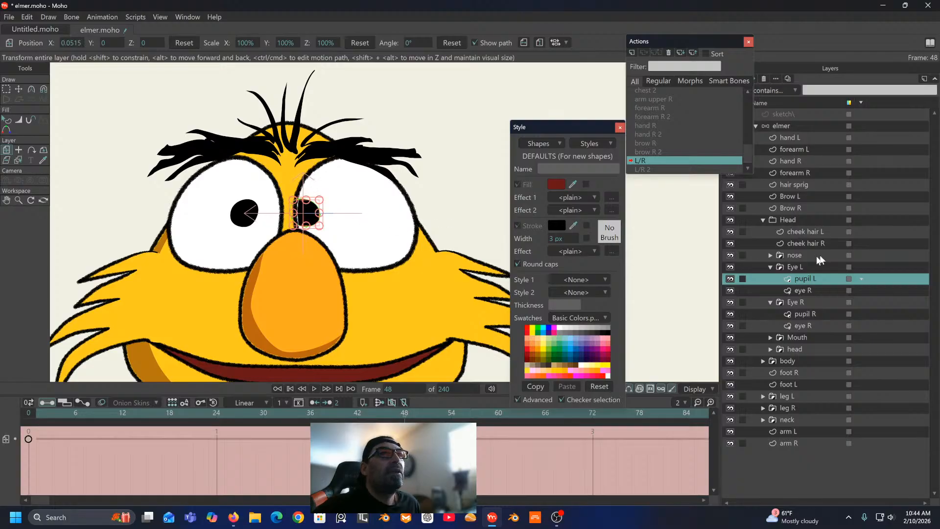
left_click(809, 313)
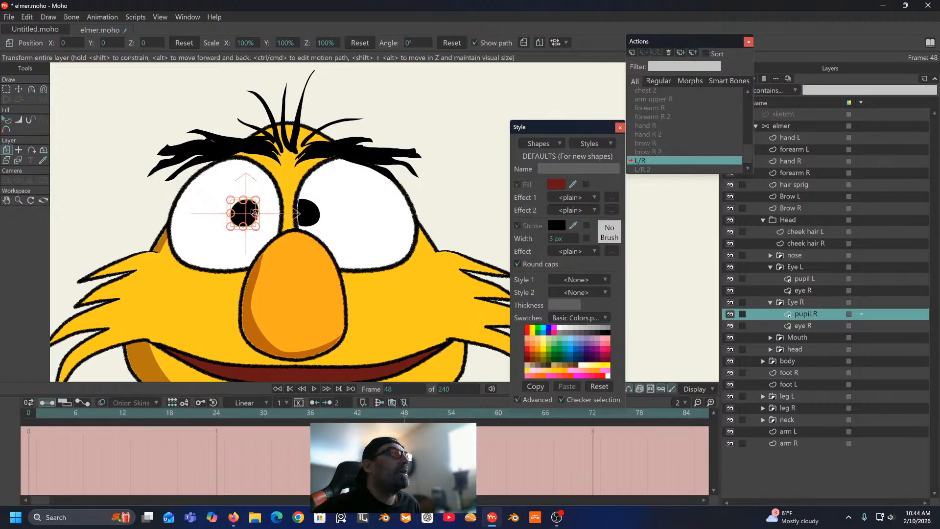
left_click_drag(253, 212, 189, 212)
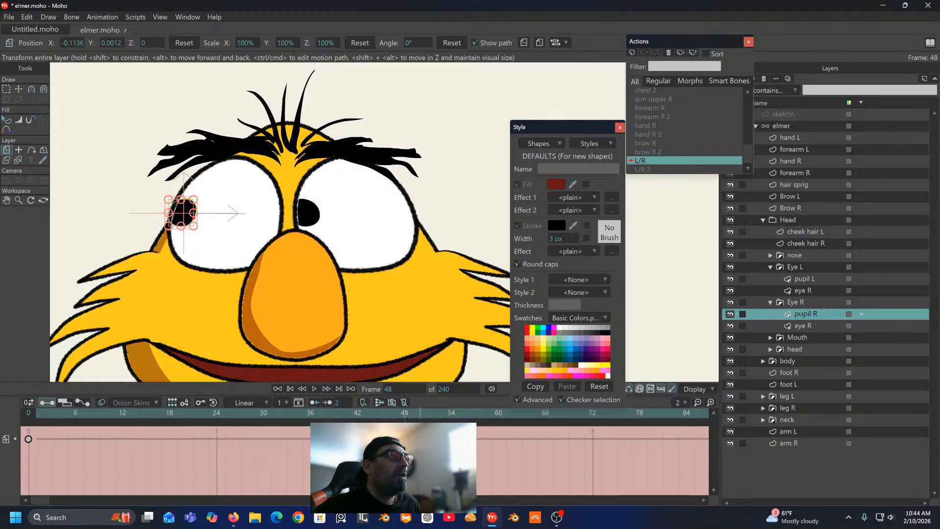
Step: Set the position keyframes of pupil R and pupil L in the L/R action to Linear interpolation
left_click_drag(413, 432, 19, 451)
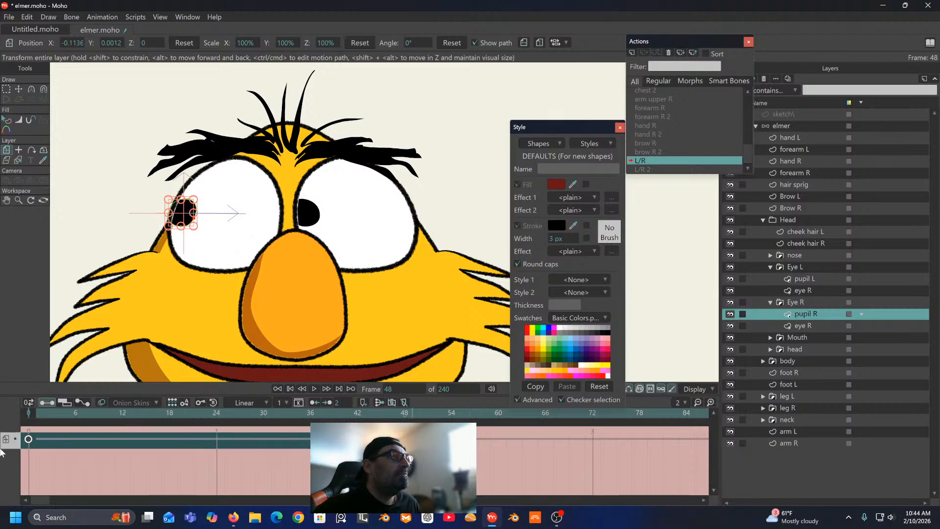
left_click(251, 400)
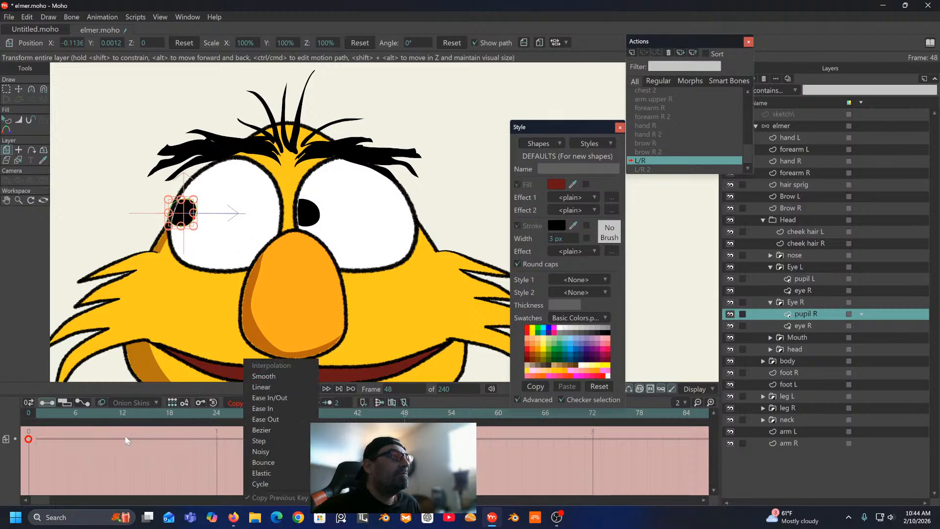
left_click(261, 387)
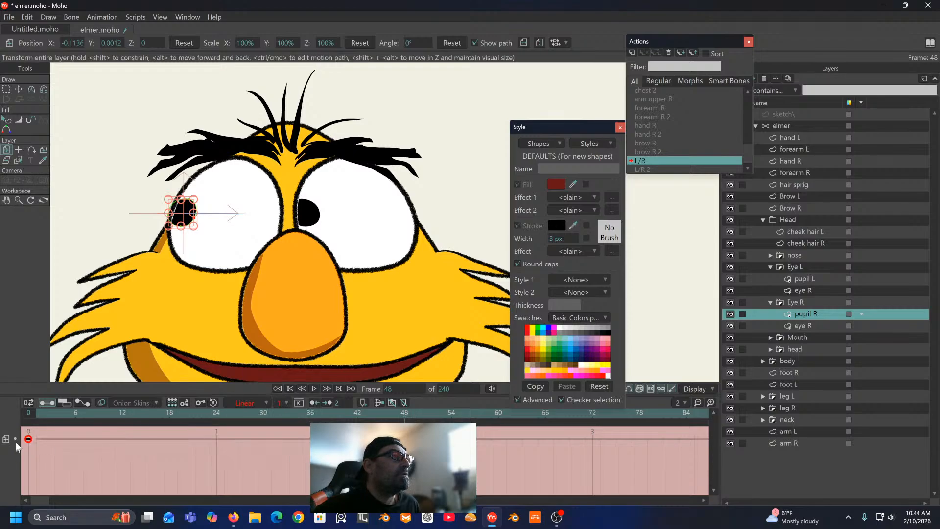
left_click(813, 278)
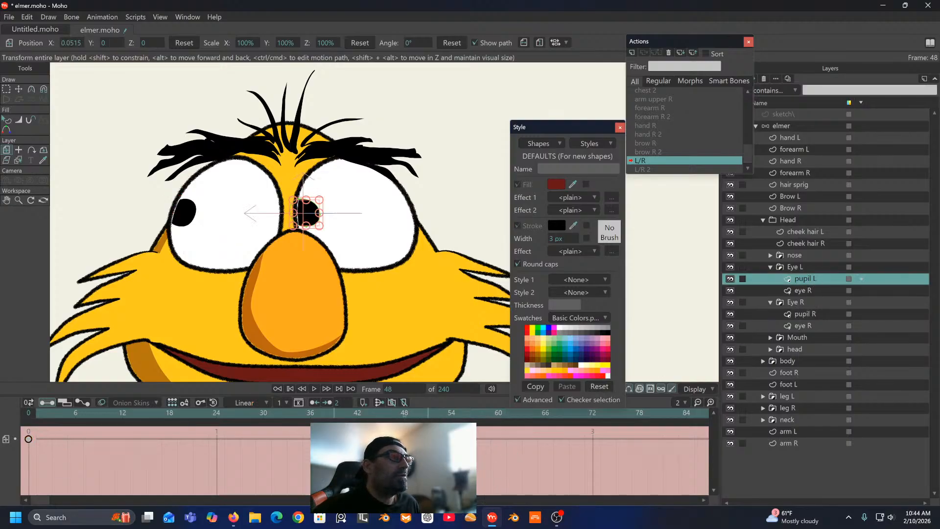
left_click_drag(362, 481, 9, 479)
left_click(252, 401)
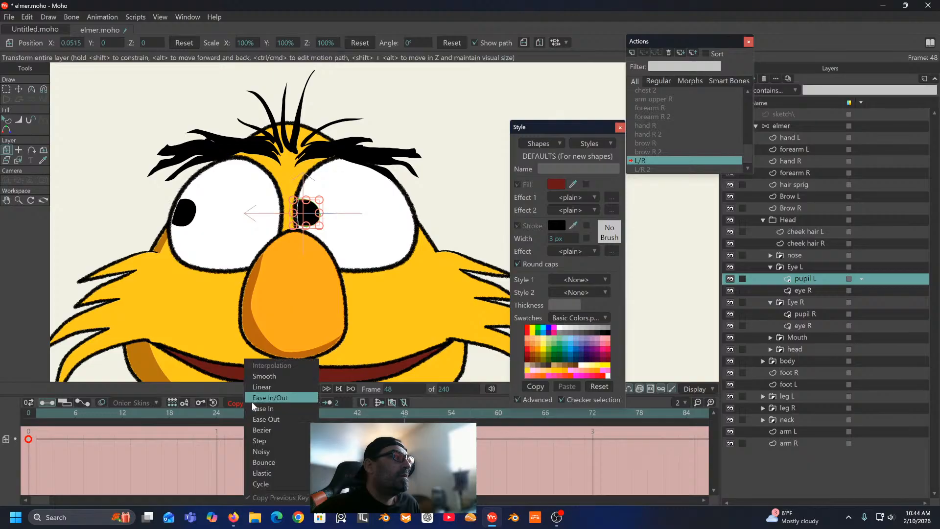
left_click(264, 385)
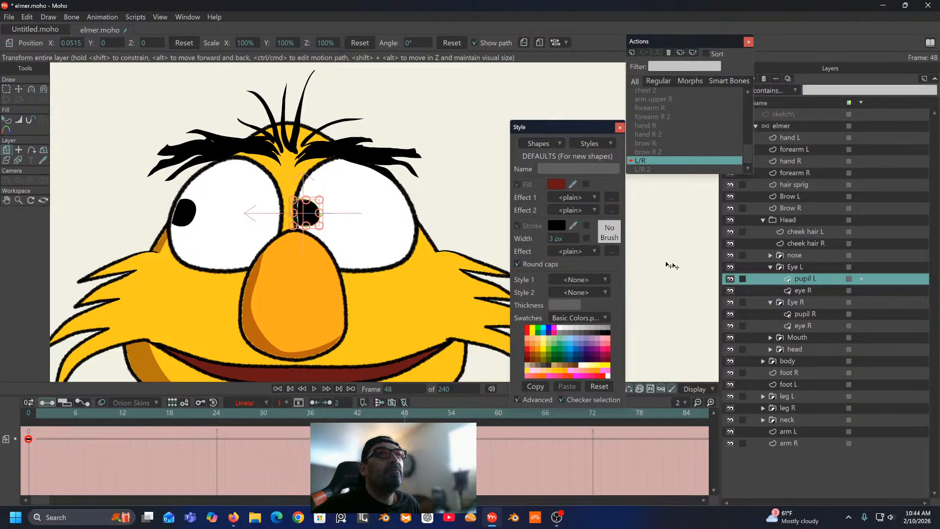
Step: In the L/R 2 action at frame 48, move pupil L outward to about X -0.11 and pupil R inward to about X 0.05
left_click(799, 125)
left_click_drag(452, 174, 404, 175)
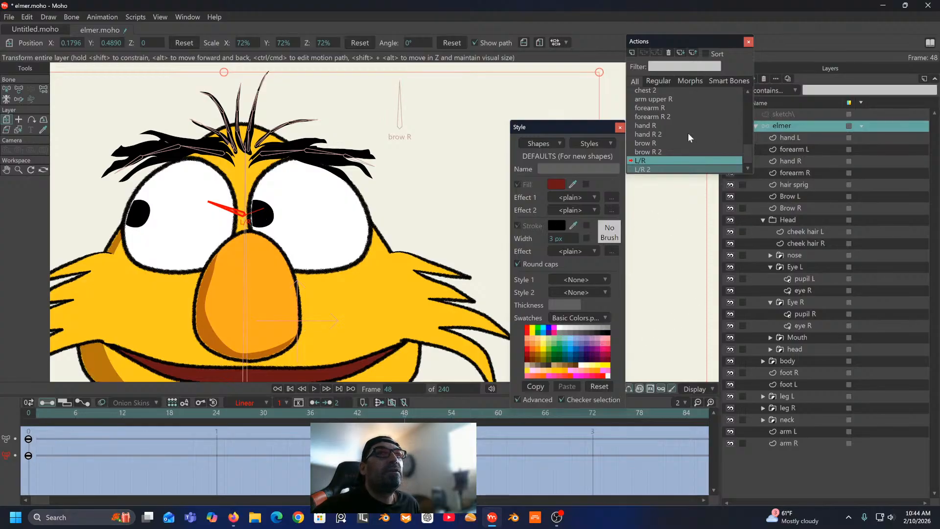
double_click(664, 170)
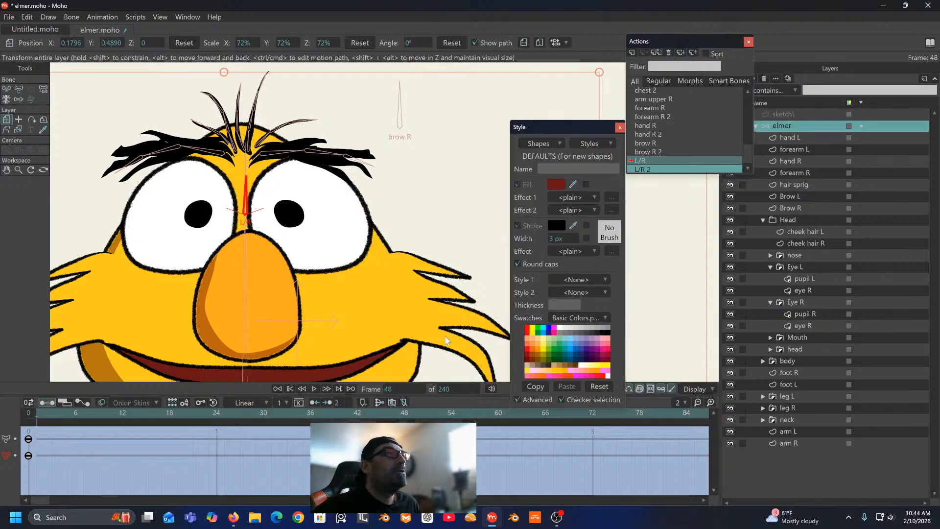
left_click_drag(325, 418, 404, 417)
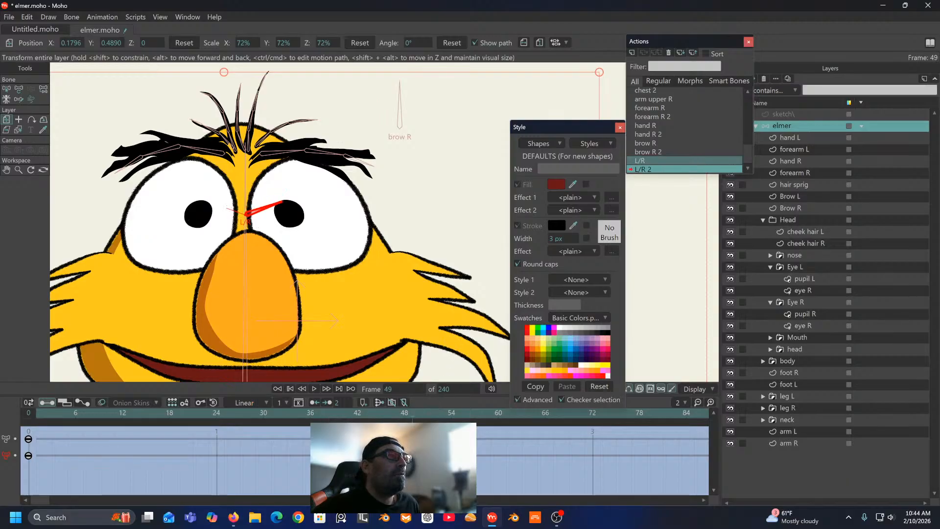
left_click(803, 278)
left_click_drag(300, 214, 358, 211)
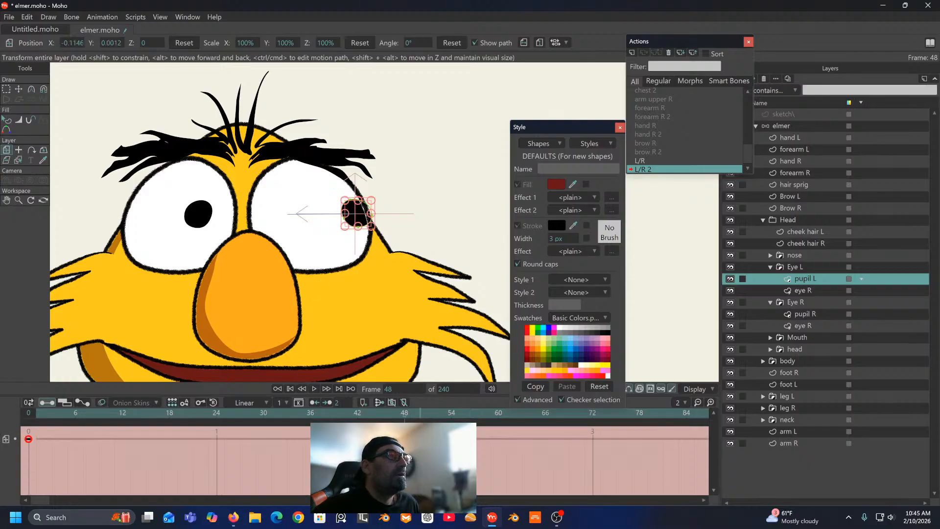
left_click_drag(419, 437, 7, 451)
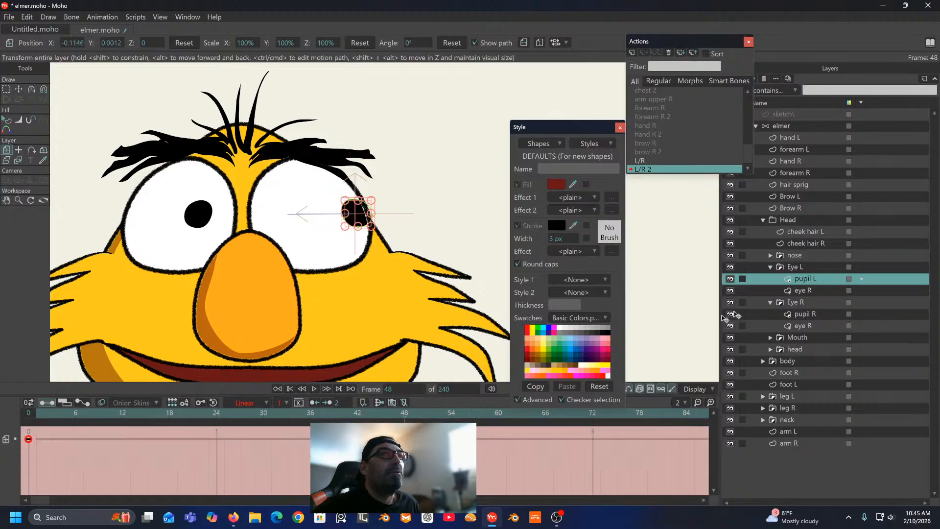
left_click(815, 313)
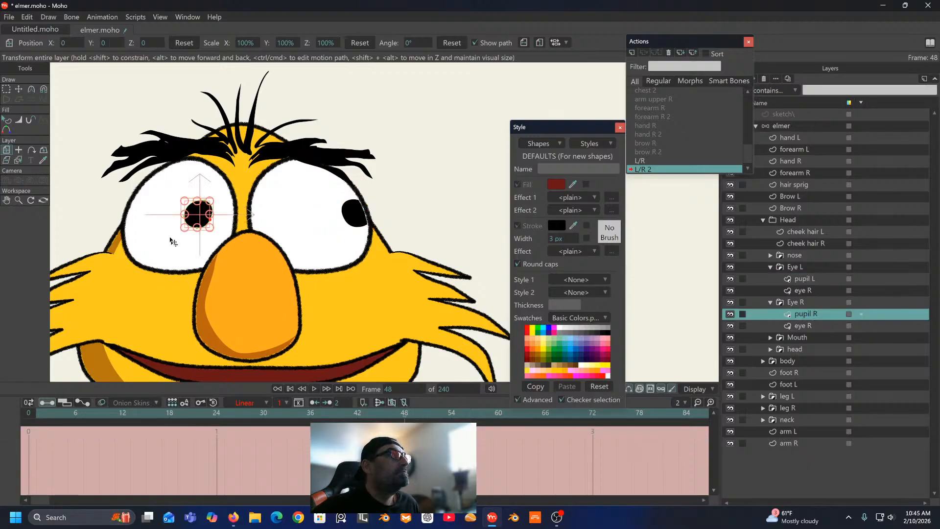
left_click_drag(201, 214, 229, 214)
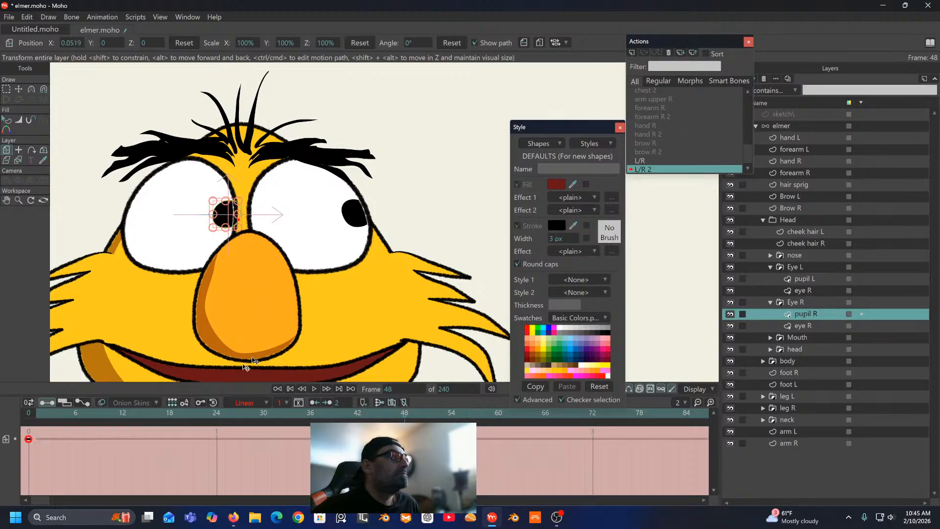
Step: Select the elmer bone layer and return from the L/R 2 action to the Mainline
left_click(813, 124)
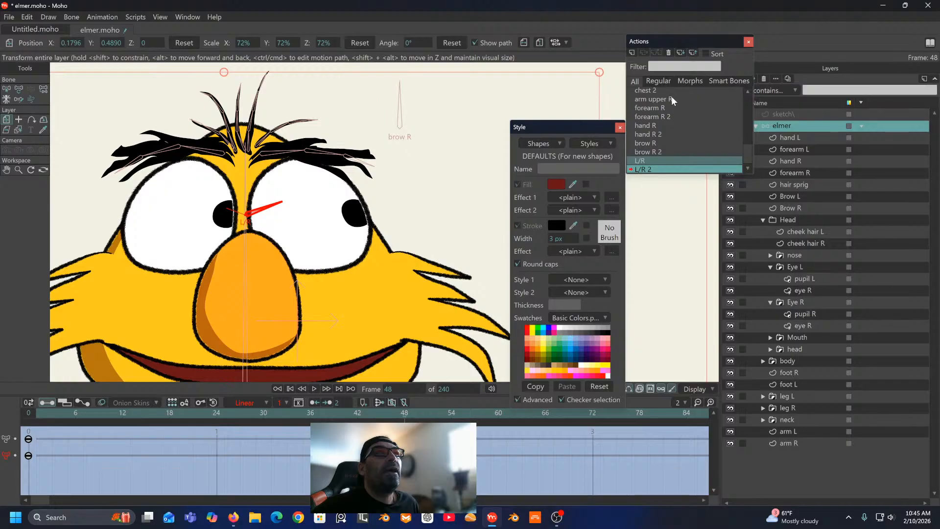
right_click(703, 118)
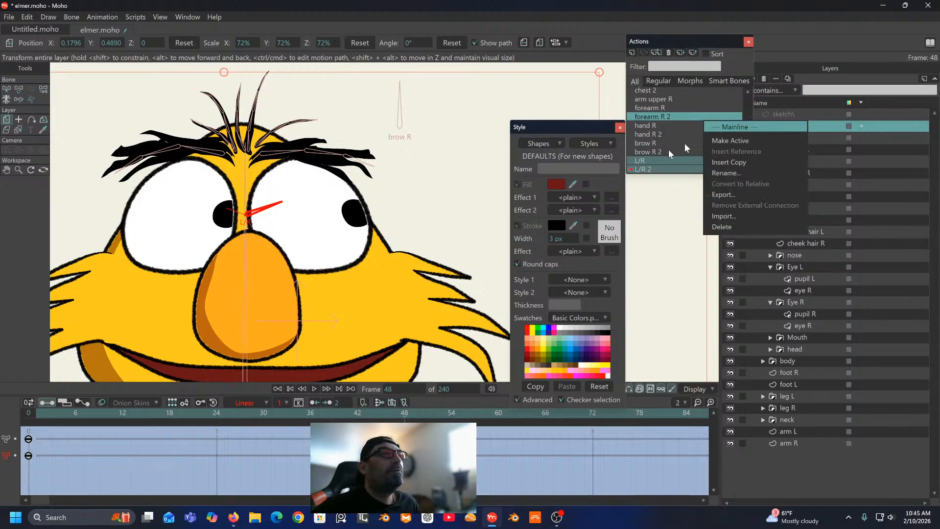
left_click(718, 126)
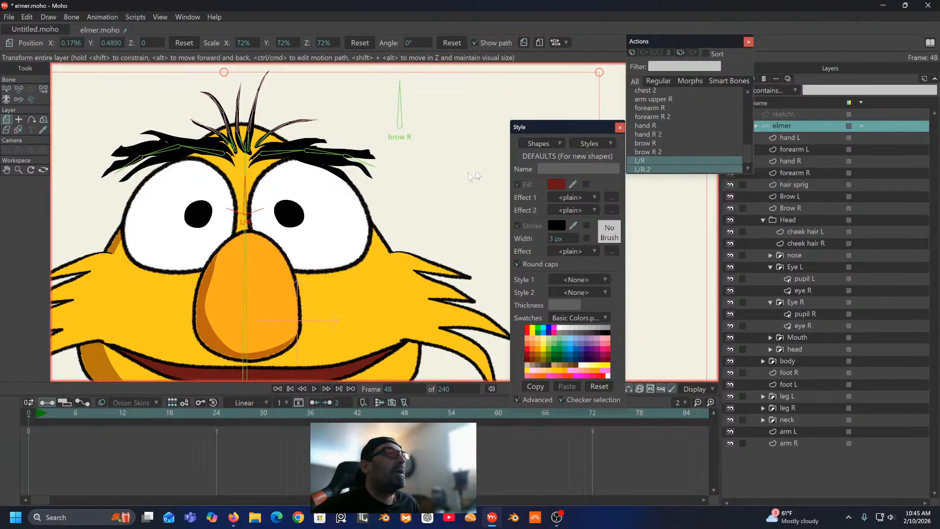
Step: Test the L/R smart bone at frame 1 by swinging it sideways, and delete the resulting keyframes
left_click(43, 90)
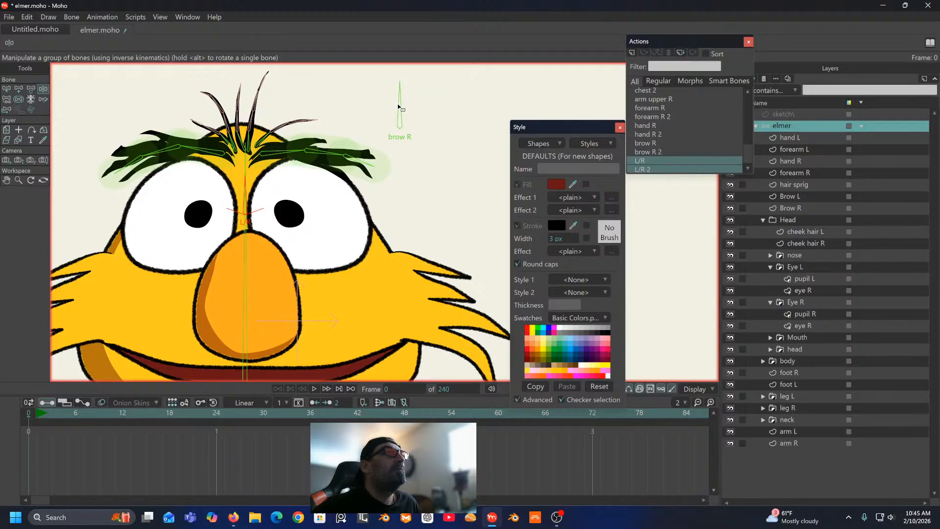
left_click_drag(244, 192, 284, 181)
left_click(38, 413)
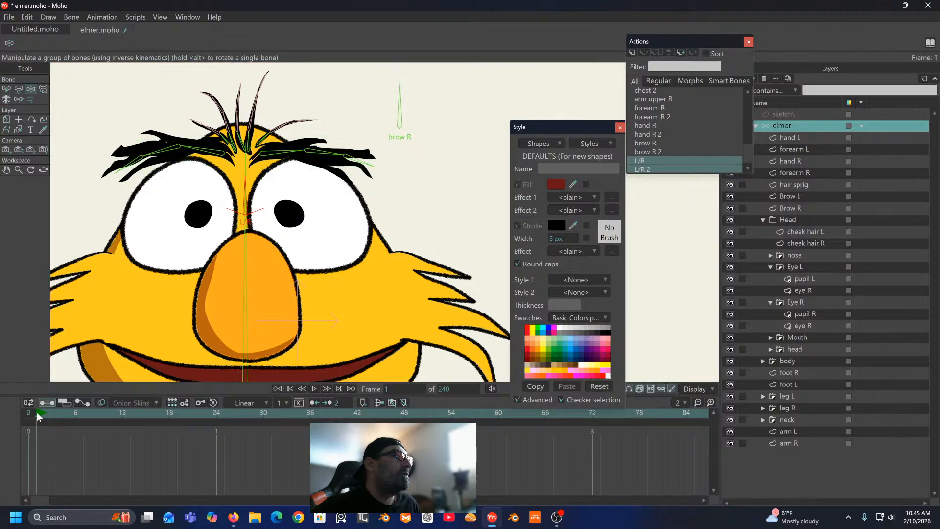
left_click_drag(250, 193, 327, 188)
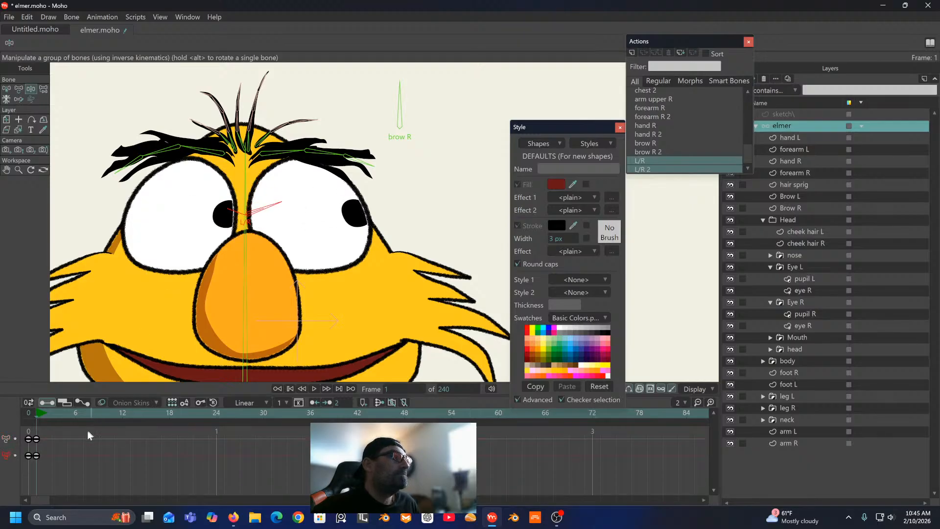
left_click_drag(88, 435, 5, 483)
key("Delete")
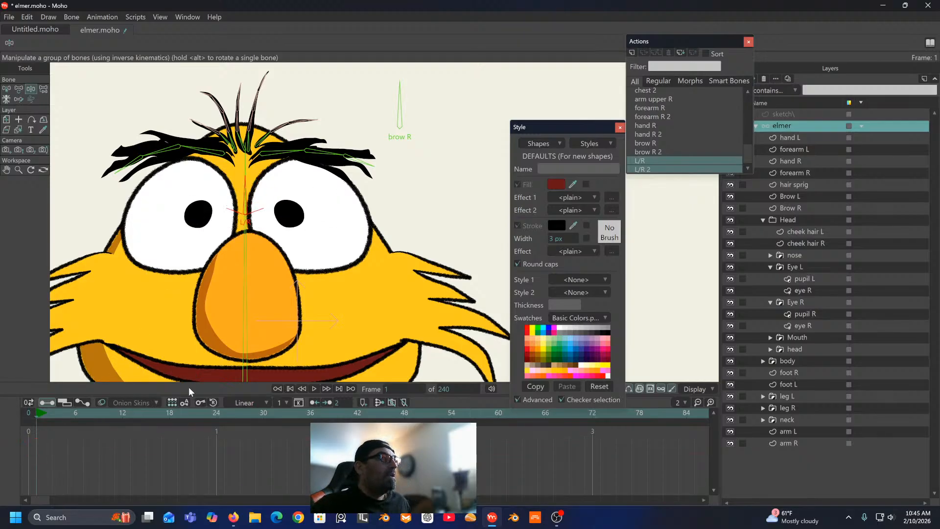
Step: Set the default keyframe interpolation to Smooth and return to frame 0
left_click(250, 406)
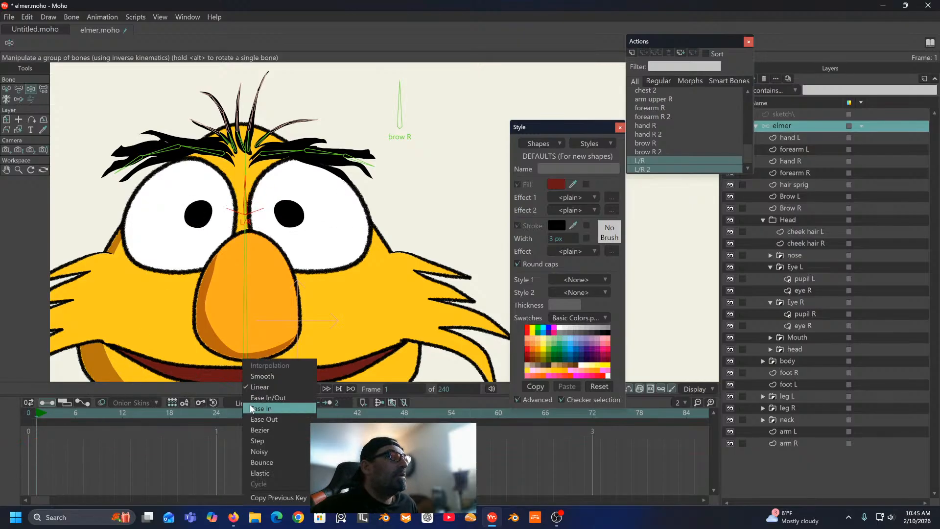
left_click(261, 376)
left_click(27, 416)
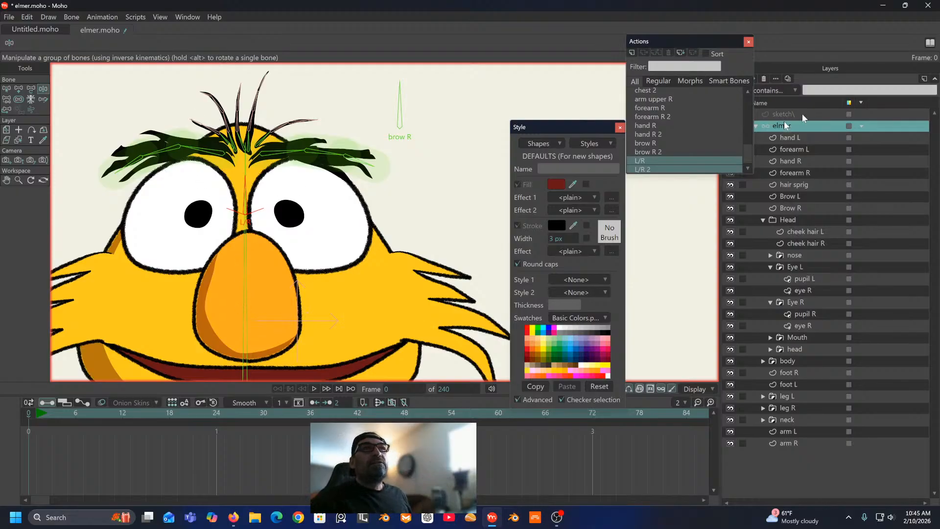
Step: Move the L/R bone from between the eyes to the empty area beside the head, at about X 0.30, Y 0.28
left_click_drag(441, 113, 483, 88)
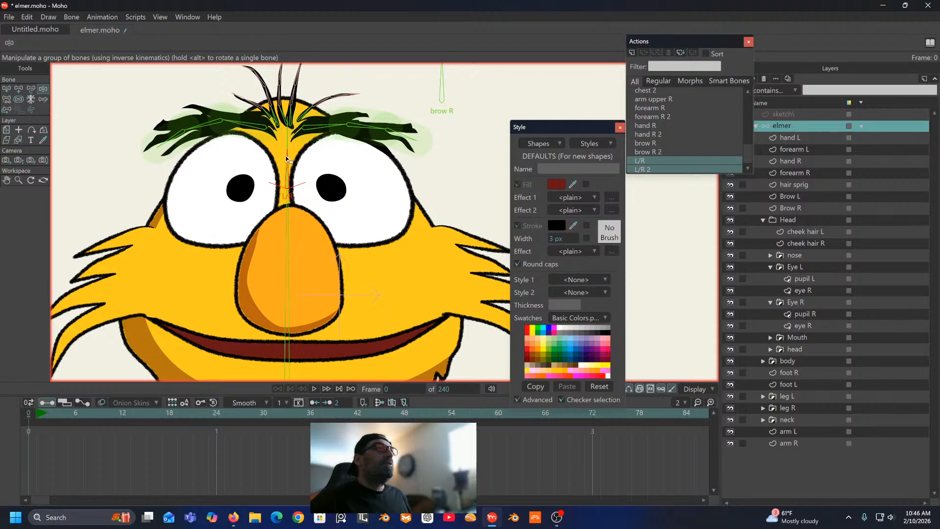
left_click_drag(304, 168, 268, 170)
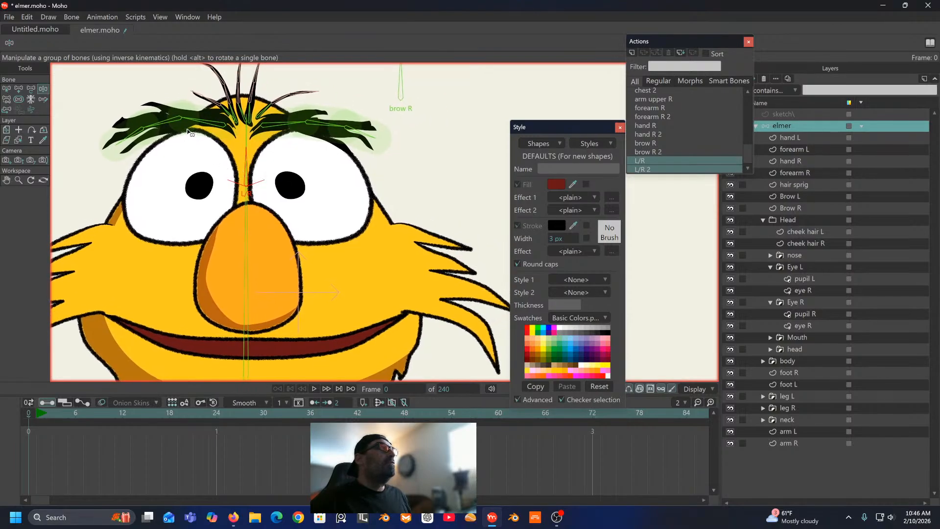
left_click(30, 89)
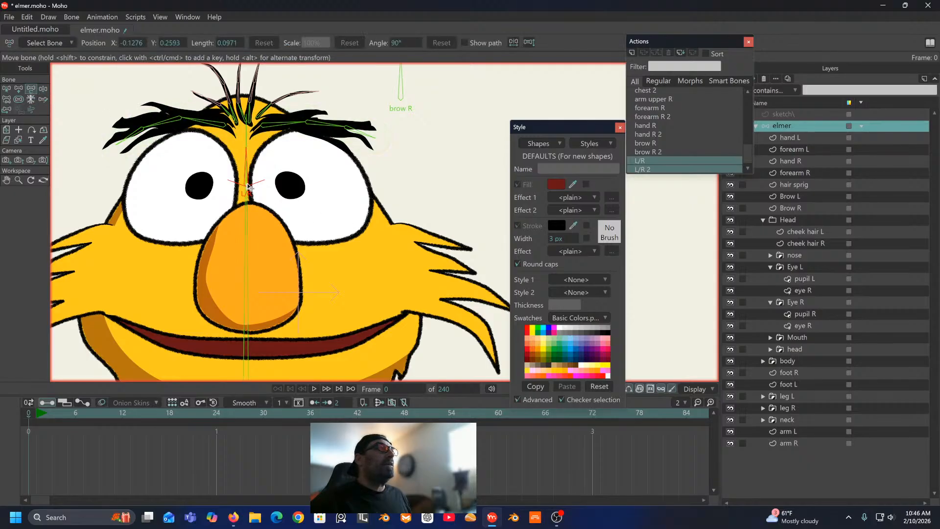
left_click_drag(250, 188, 426, 175)
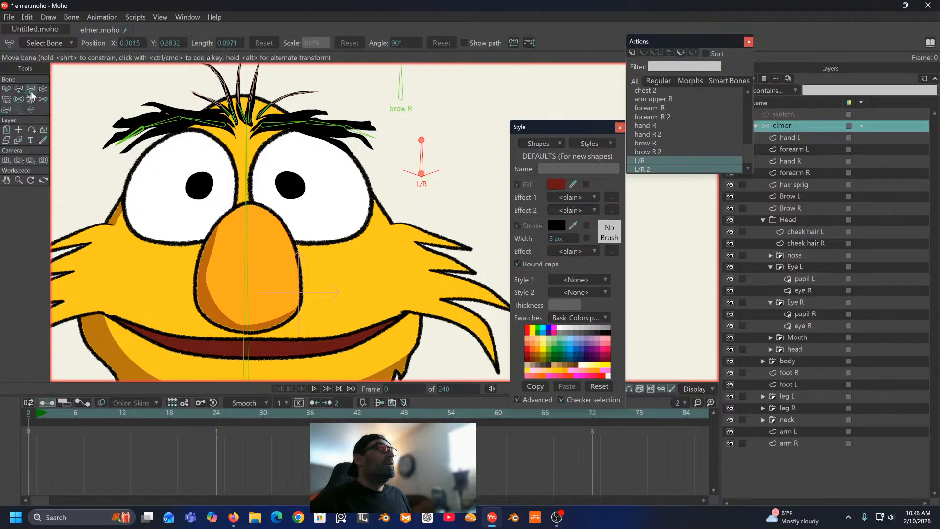
left_click_drag(342, 218, 320, 216)
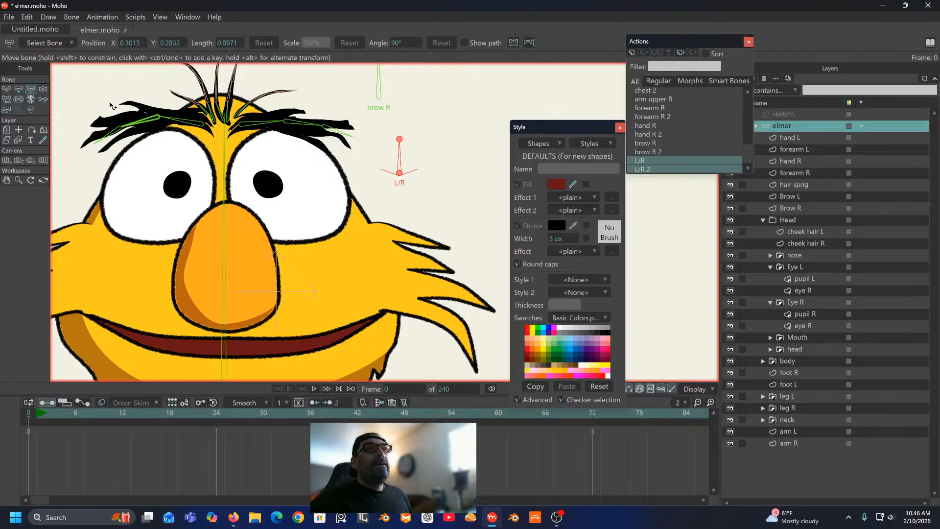
Step: Deselect all bones and add a new unparented vertical bone beside the L/R bone
left_click(6, 89)
left_click(450, 130)
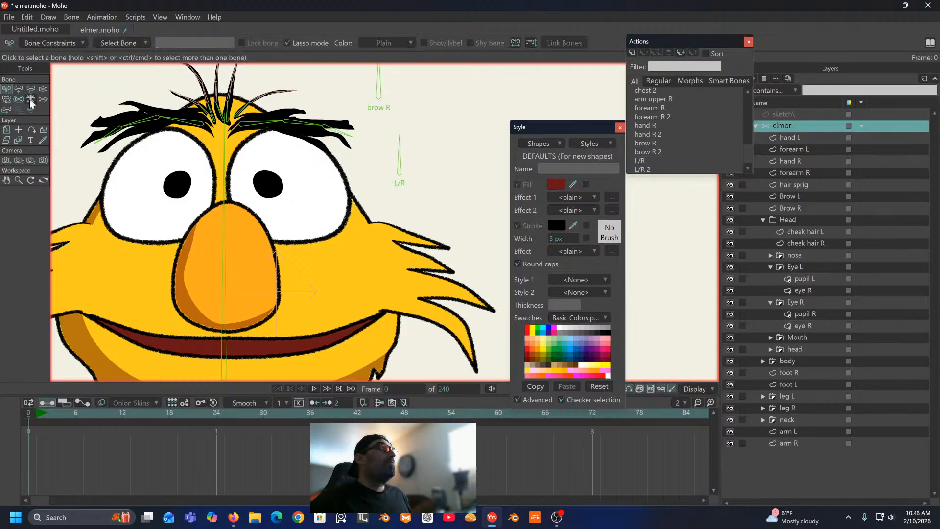
left_click(18, 89)
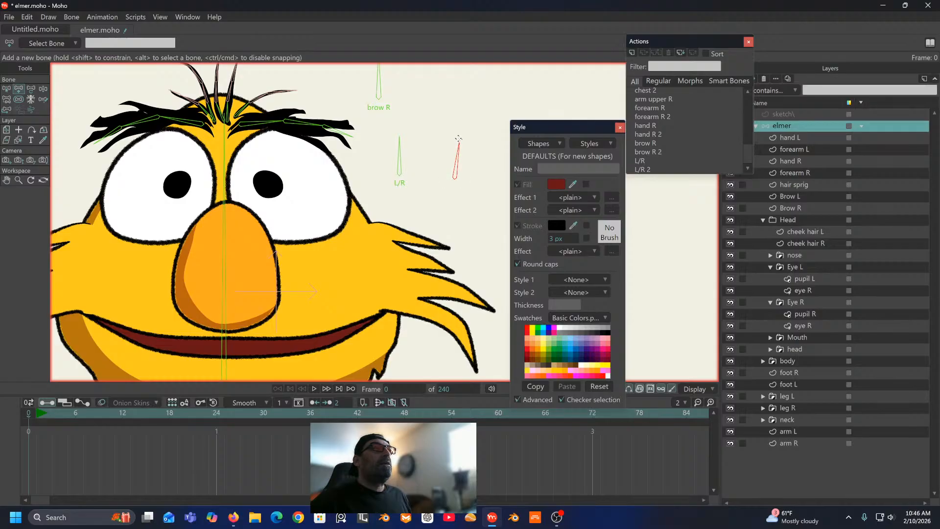
left_click_drag(458, 138, 455, 134)
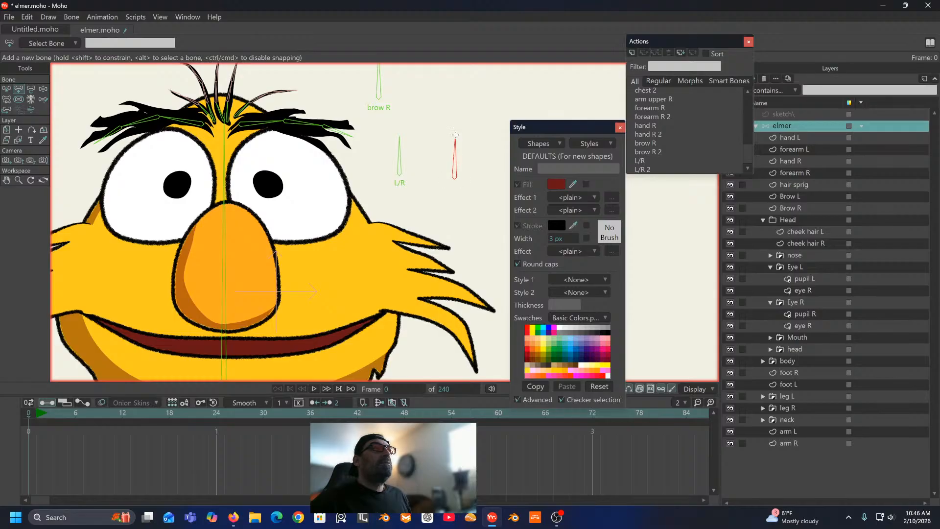
Step: Name the new bone up/dn and turn on its label
double_click(144, 40)
type("u")
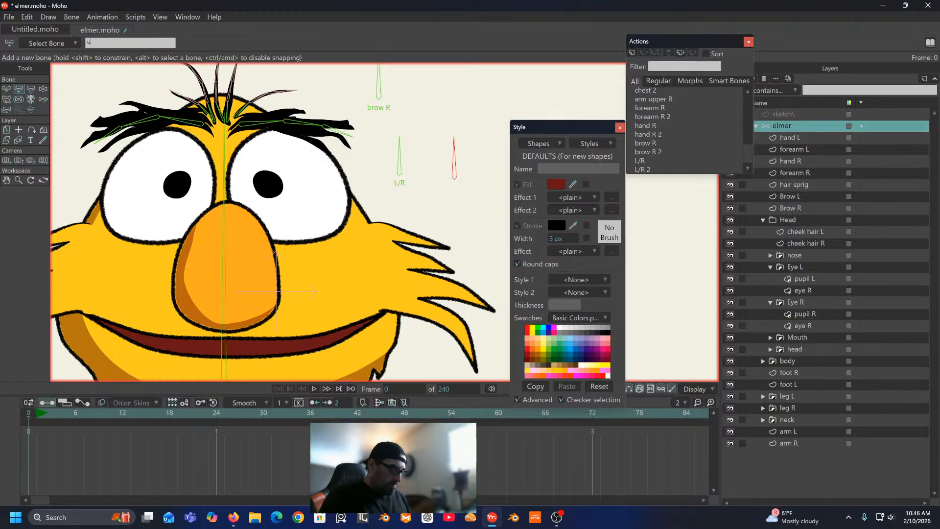
type("p d")
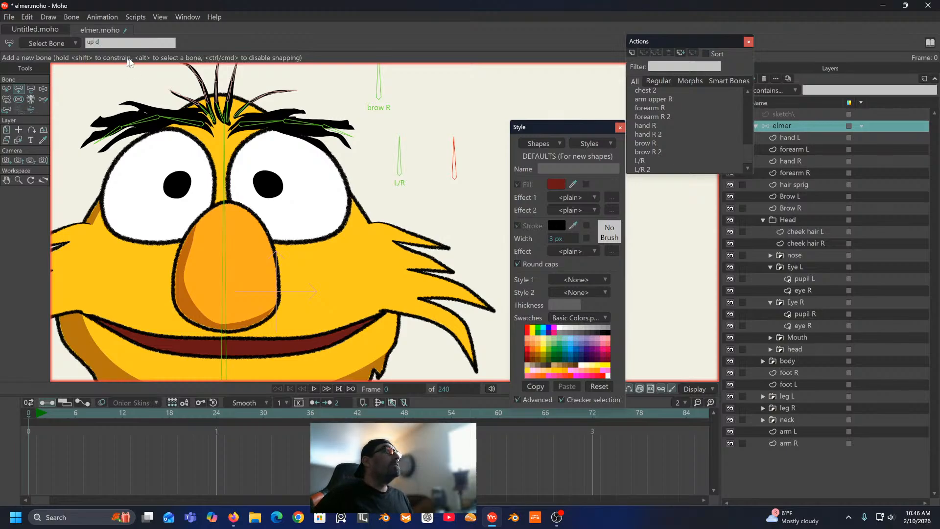
key("BackSpace")
key("BackSpace")
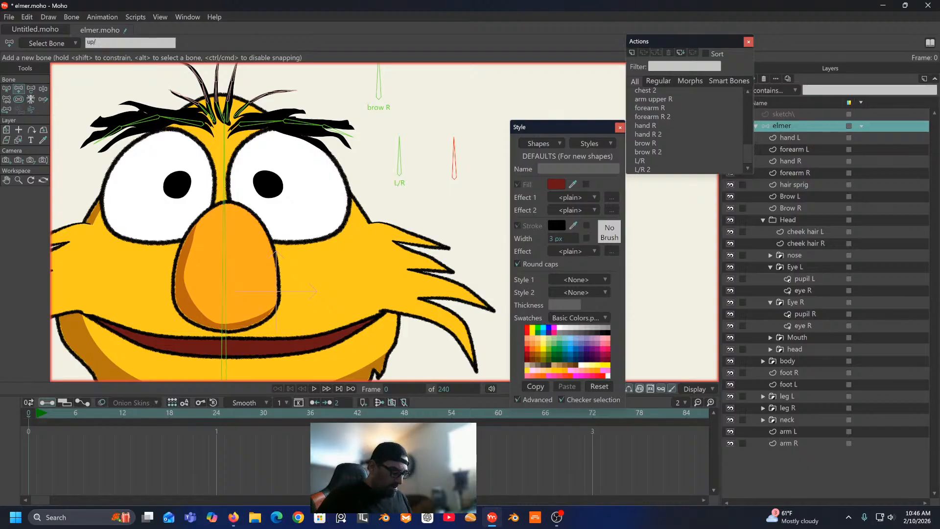
type("/dn")
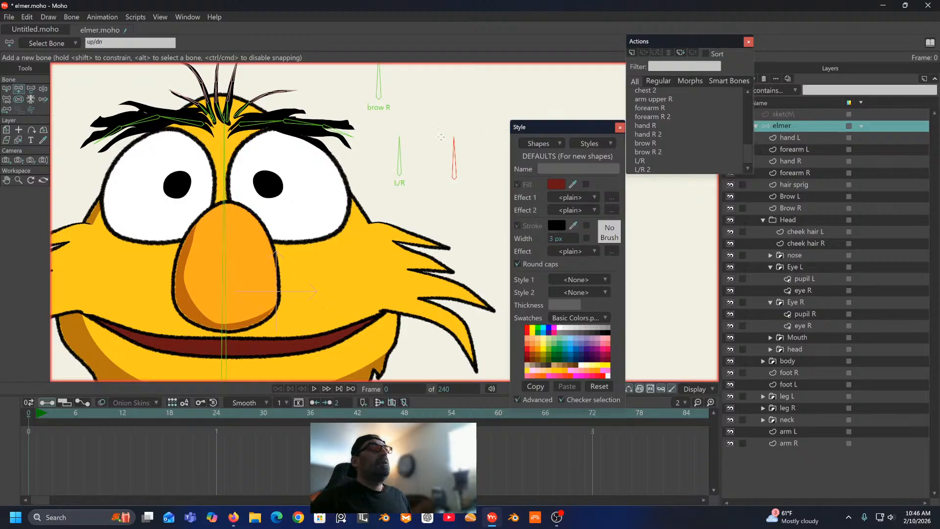
type("z")
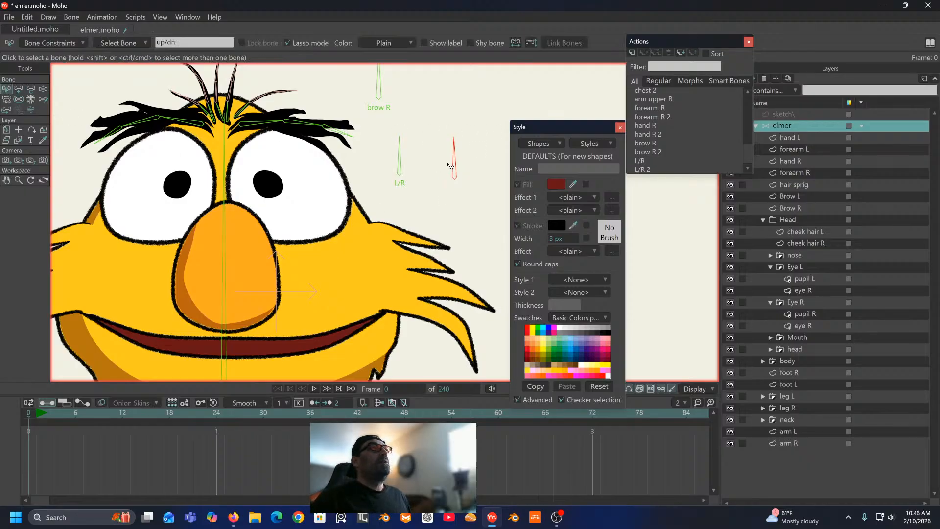
left_click(436, 158)
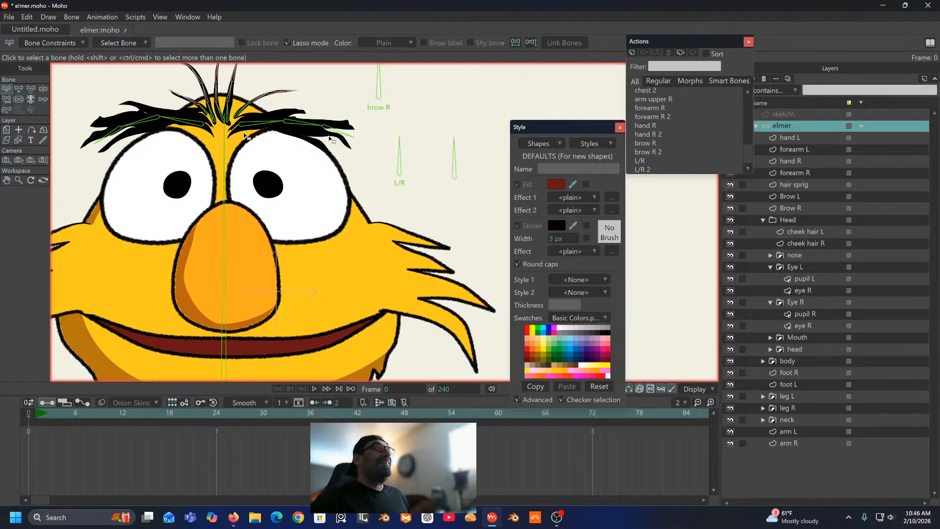
left_click(455, 168)
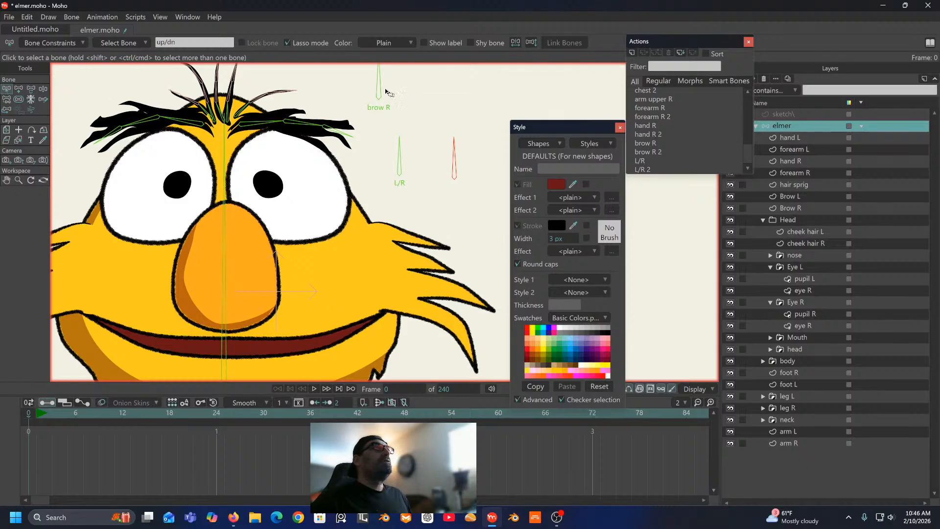
left_click(424, 43)
Step: Make the up/dn bone a smart bone dial with angles from -70 to 70 over 48 frames
left_click(72, 16)
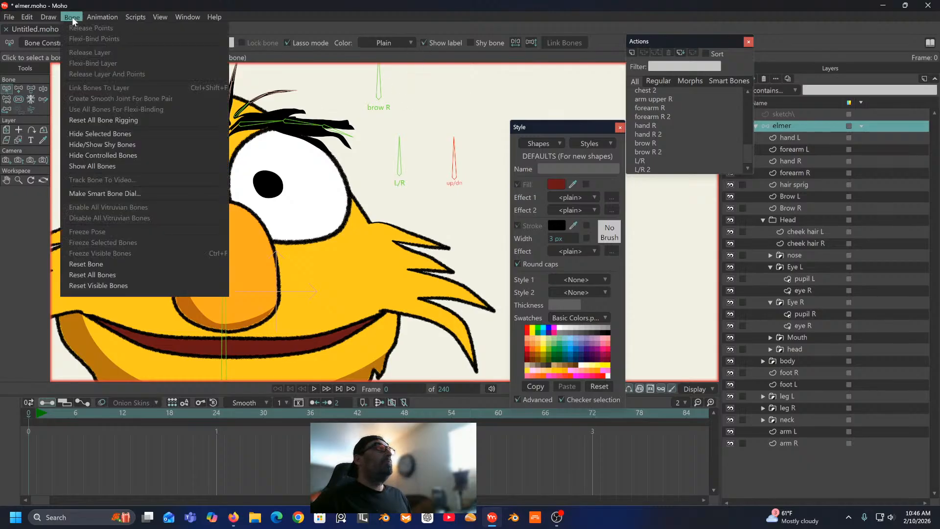
left_click(96, 193)
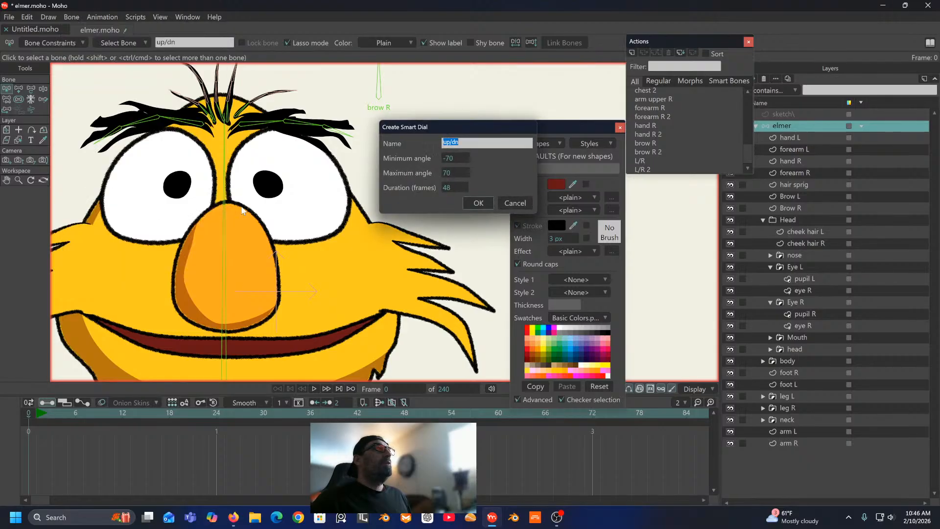
left_click(484, 203)
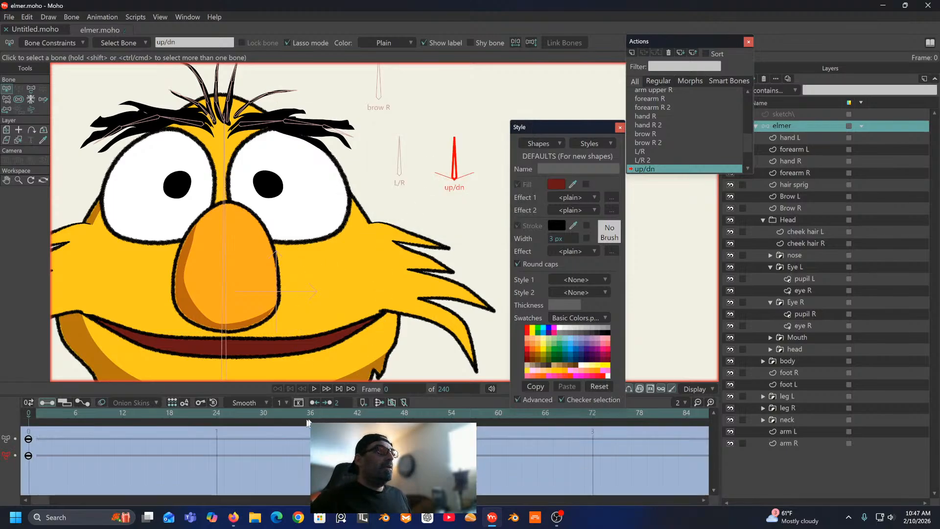
Step: At frame 48 of the up/dn action, move the pupil L points down to the eye's lower edge, about X -0.26, Y 0.135
left_click(383, 415)
left_click_drag(384, 417, 405, 416)
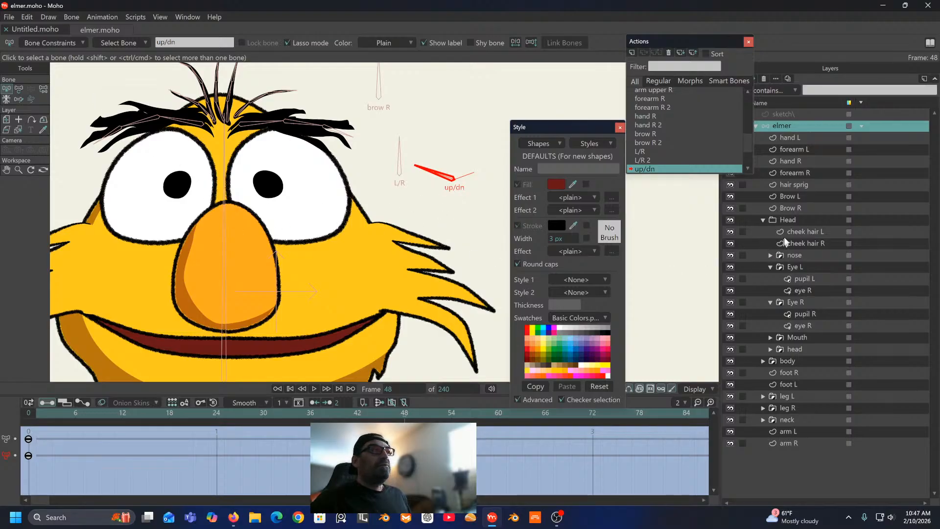
left_click(803, 280)
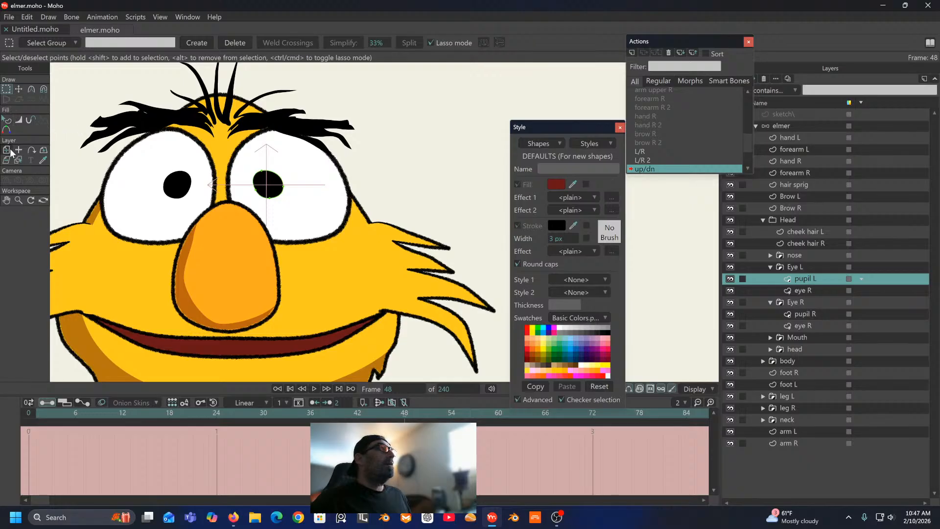
mouse_move(271, 166)
left_mouse_down()
mouse_move(247, 180)
mouse_move(275, 215)
mouse_move(290, 167)
mouse_move(269, 158)
mouse_move(287, 230)
left_mouse_up()
left_click(19, 91)
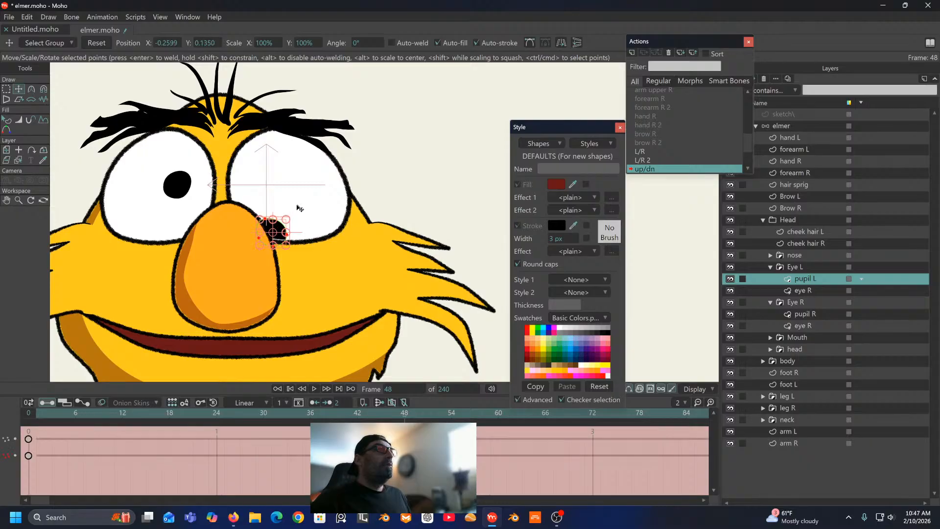
Step: Set the pupil L keyframes in the up/dn action to Linear interpolation
left_click_drag(422, 432, 1, 482)
left_click(246, 402)
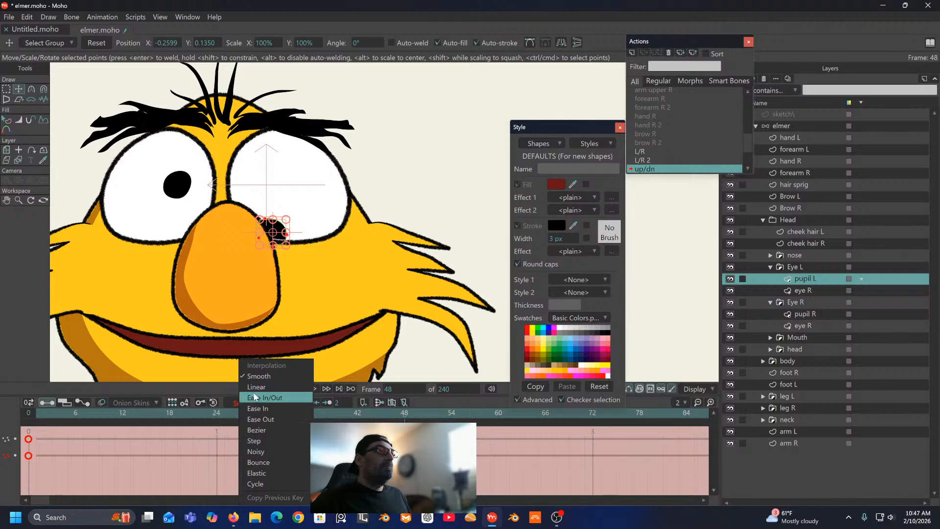
left_click(259, 387)
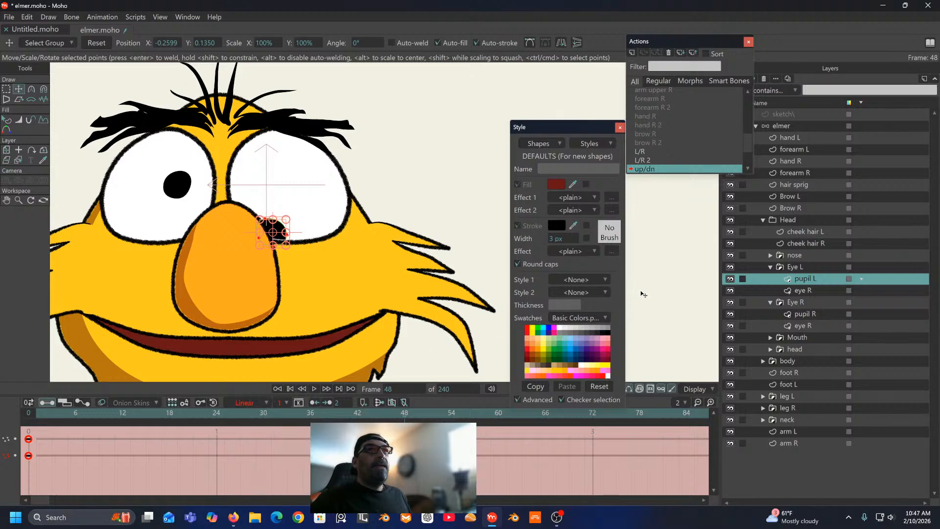
Step: Move the pupil R points down to the eye's lower edge at frame 48, about X -0.26, Y 0.13
left_click(805, 314)
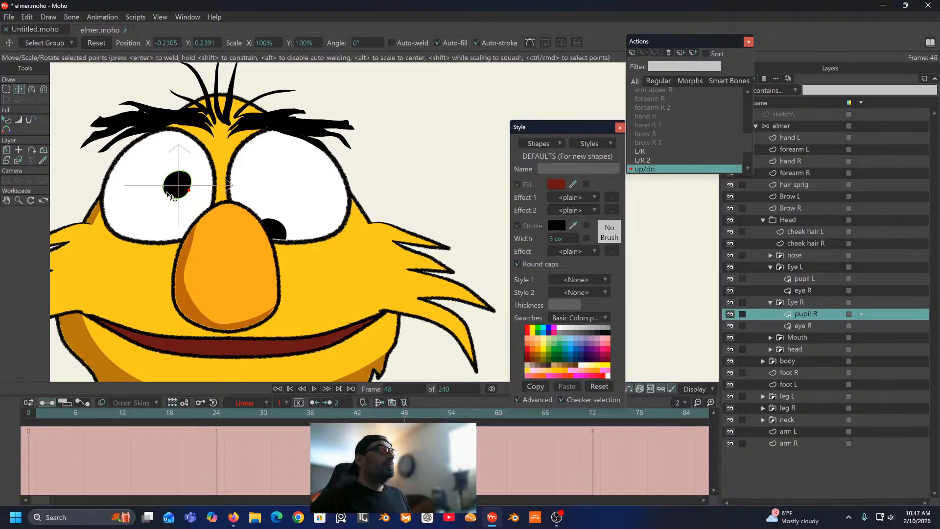
left_click(7, 90)
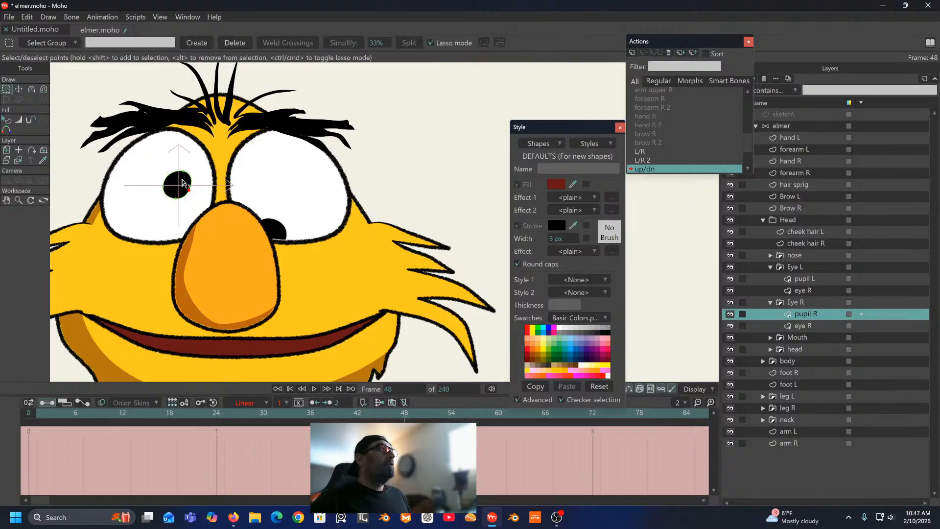
mouse_move(183, 164)
left_mouse_down()
mouse_move(145, 208)
mouse_move(220, 151)
mouse_move(138, 139)
mouse_move(180, 199)
mouse_move(183, 177)
mouse_move(179, 228)
mouse_move(190, 251)
left_mouse_up()
left_click(19, 89)
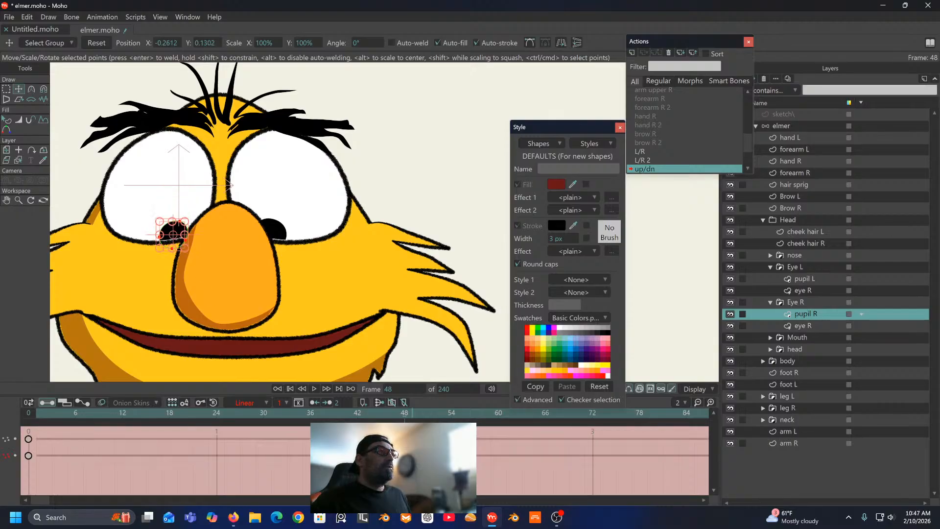
Step: Set the pupil R keyframes in the up/dn action to Linear and nudge the pupil to about X -0.255, Y 0.131
left_click_drag(312, 467, 15, 424)
left_click(264, 403)
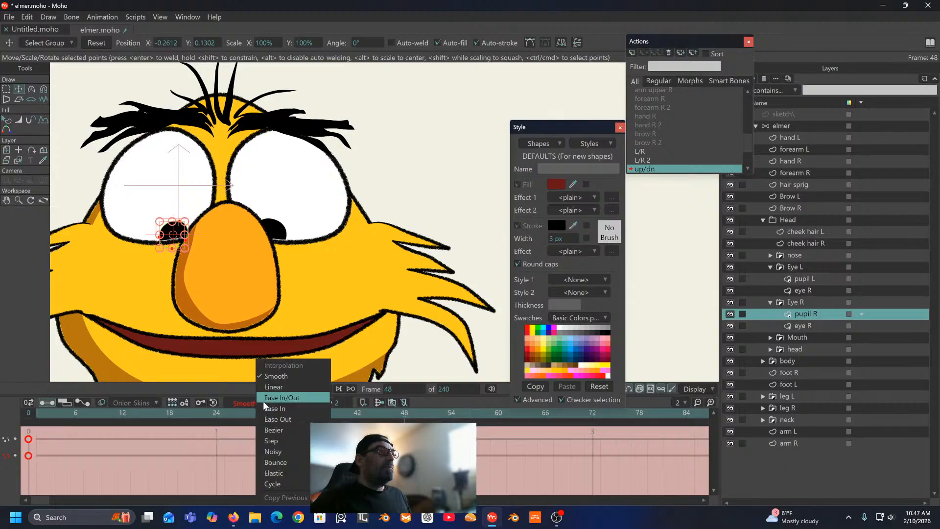
left_click(269, 386)
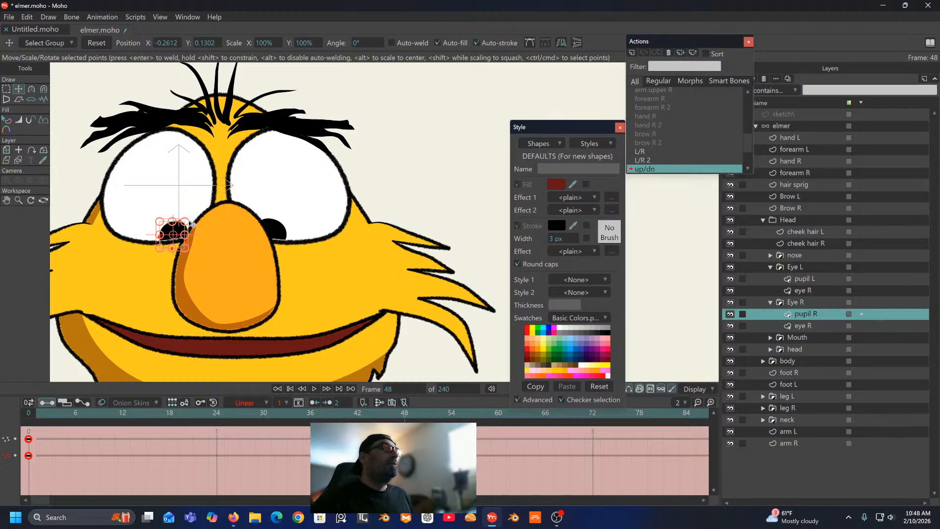
left_click_drag(181, 232, 185, 229)
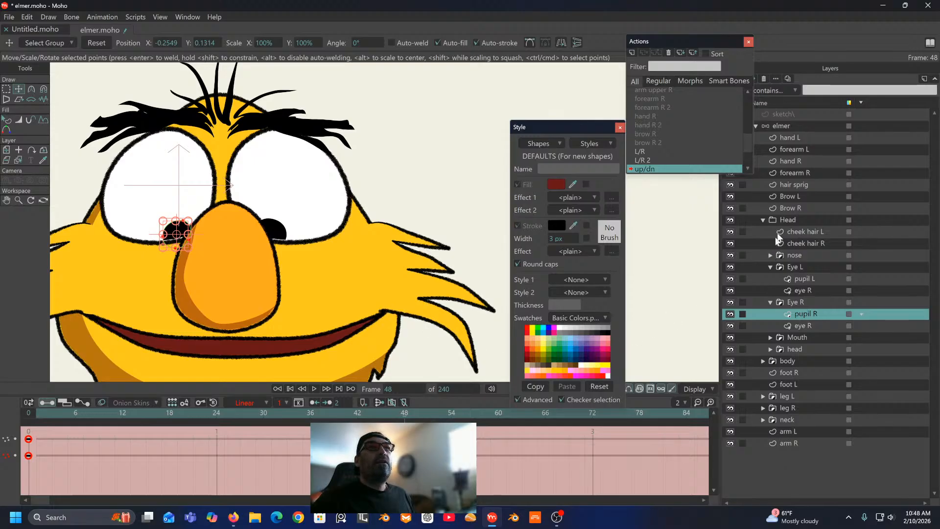
Step: On the elmer bone layer, make the up/dn 2 action active at frame 48
left_click(780, 126)
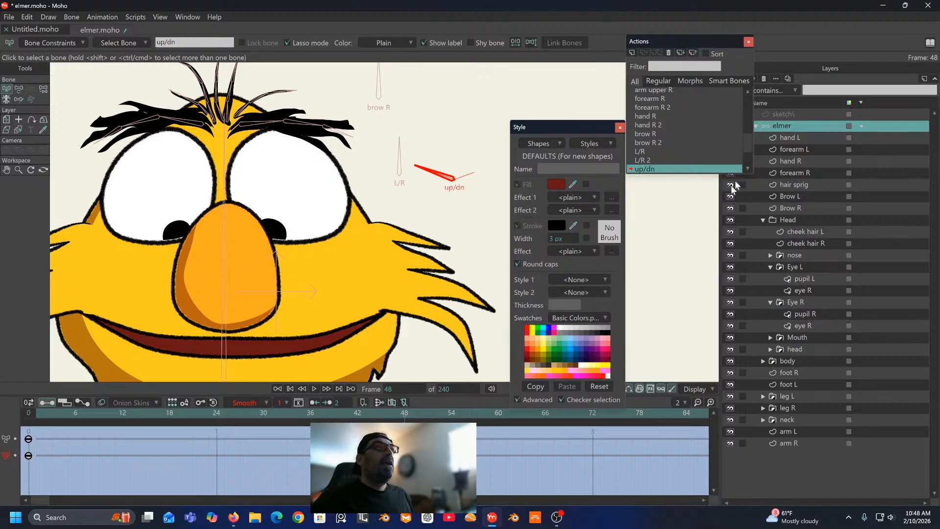
scroll(697, 164, "down", 1)
left_click(661, 169)
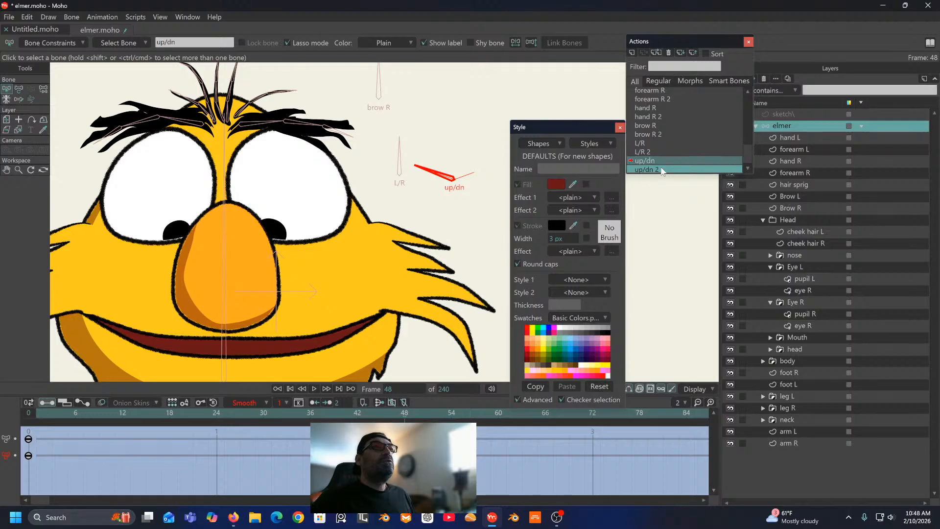
double_click(661, 170)
left_click_drag(323, 413, 404, 412)
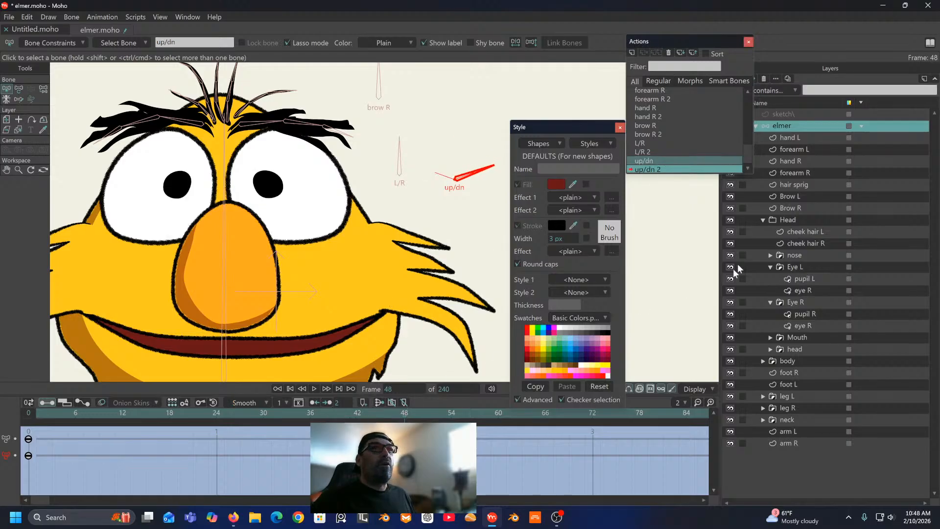
Step: Move the pupil L points up to the eye's upper edge, about X -0.25, Y 0.356, and set their keyframes to Linear
left_click(788, 279)
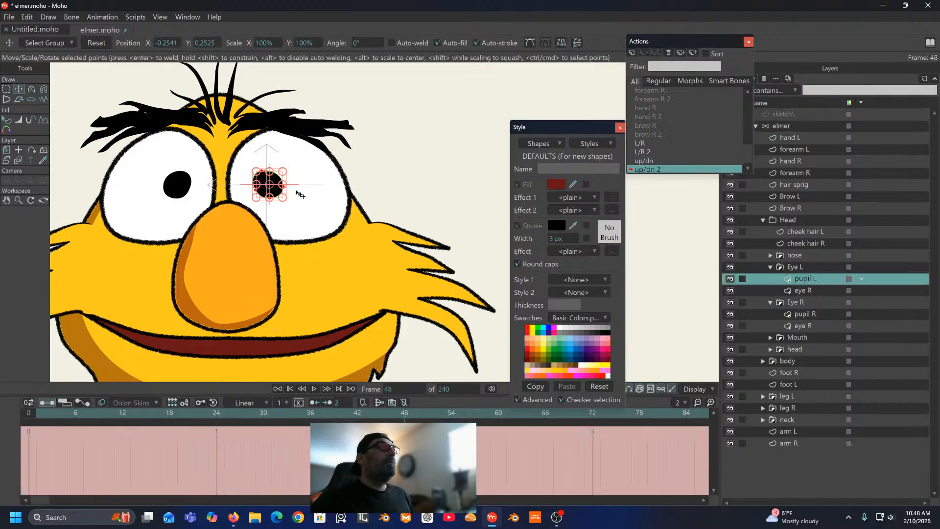
left_click_drag(278, 180, 274, 136)
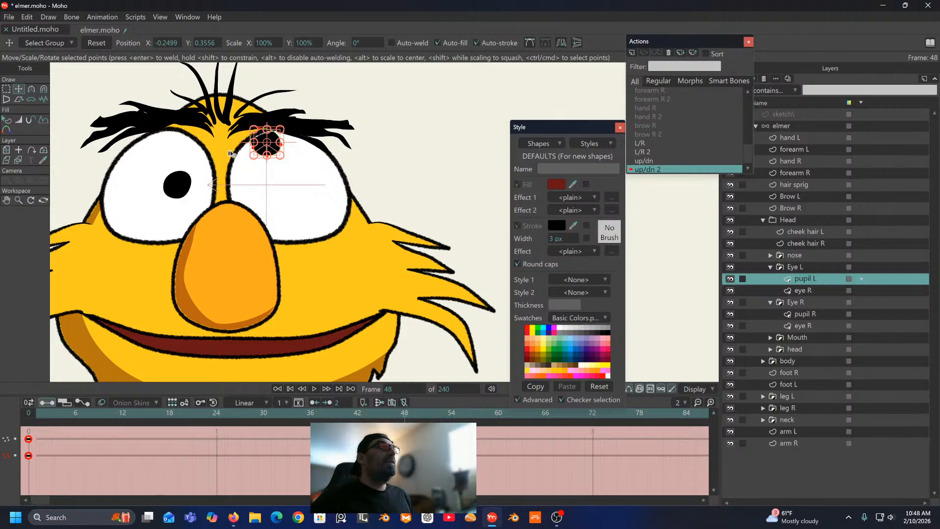
left_click_drag(396, 462, 22, 477)
left_click(251, 400)
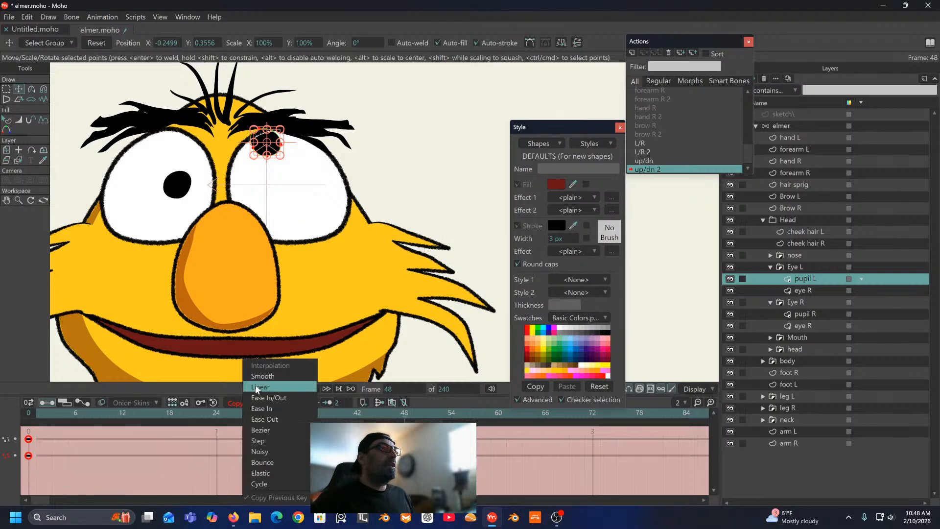
left_click(256, 387)
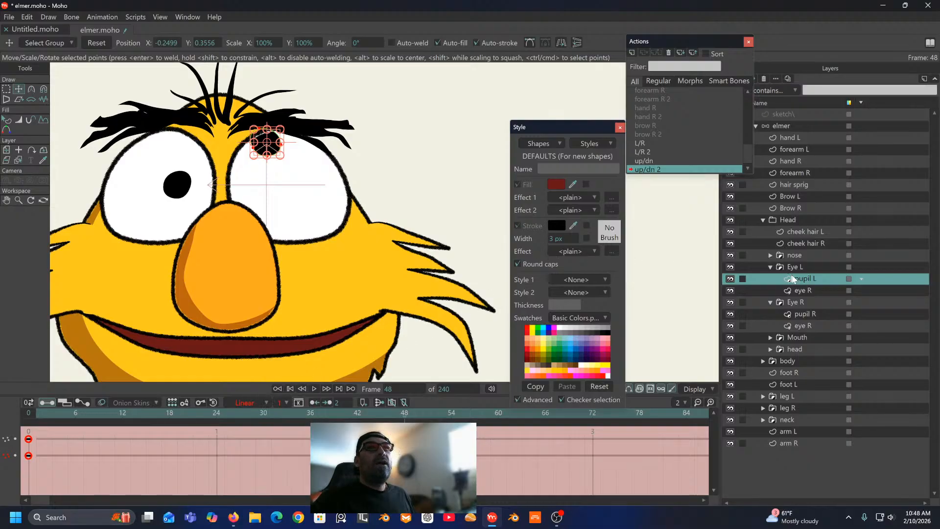
Step: Move the pupil R points up to the eye's upper edge, about X -0.234, Y 0.351, and set their keyframes to Linear
left_click(804, 314)
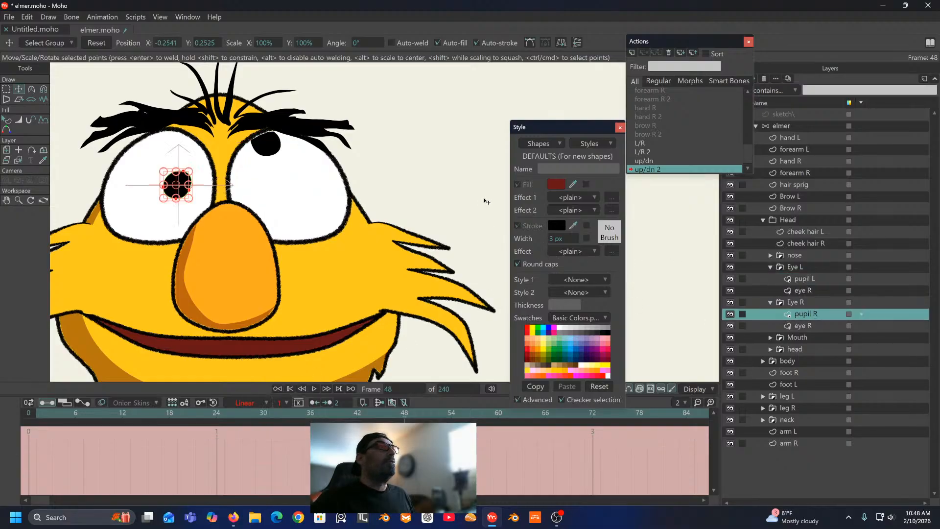
left_click_drag(184, 182, 195, 142)
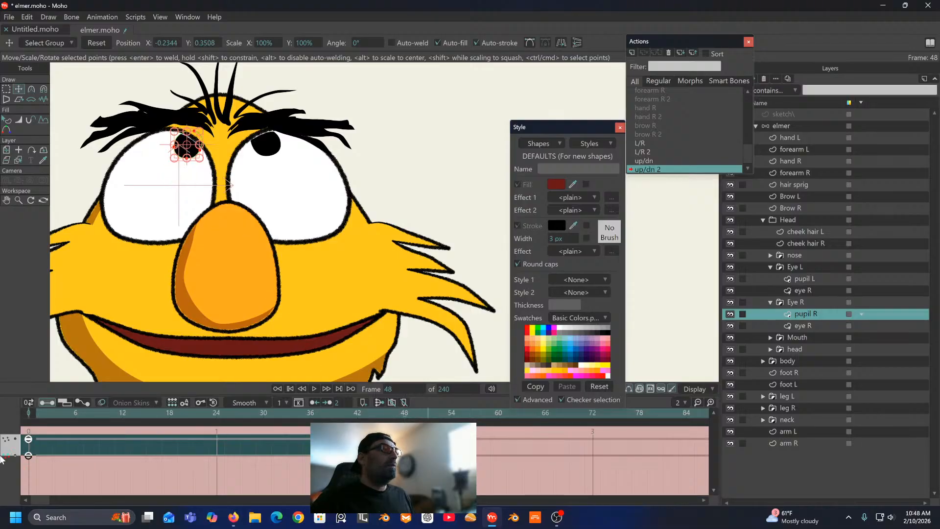
left_click(244, 403)
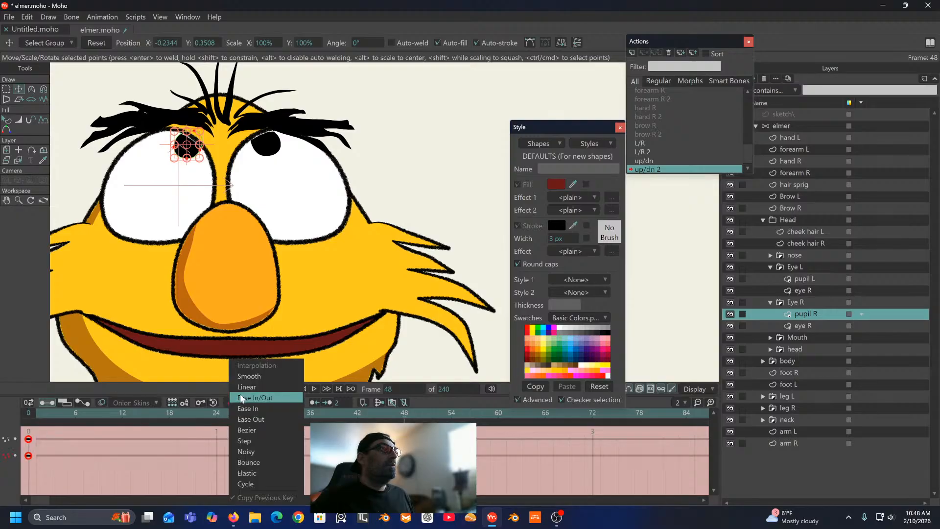
left_click(245, 388)
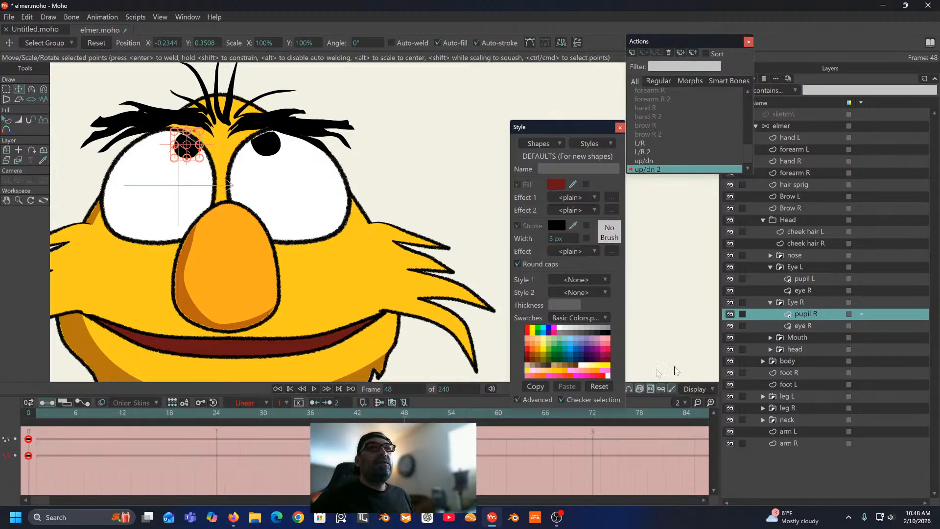
Step: Reselect the elmer bone layer and leave the up/dn 2 action for the mainline timeline
left_click(805, 279)
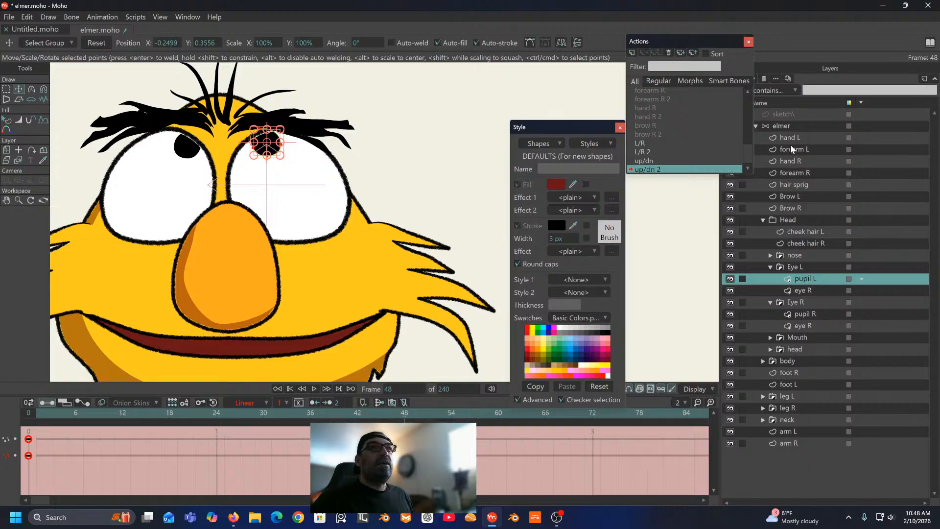
left_click(784, 126)
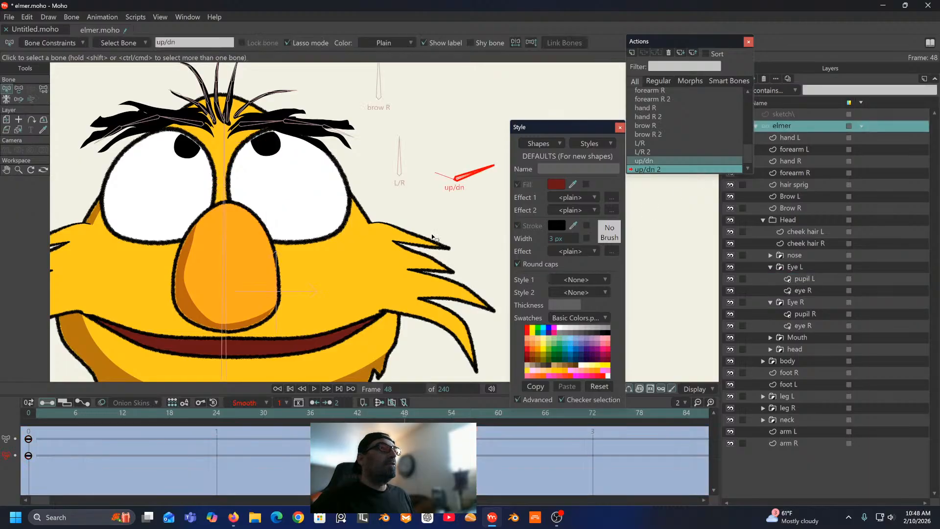
left_click_drag(439, 220, 395, 216)
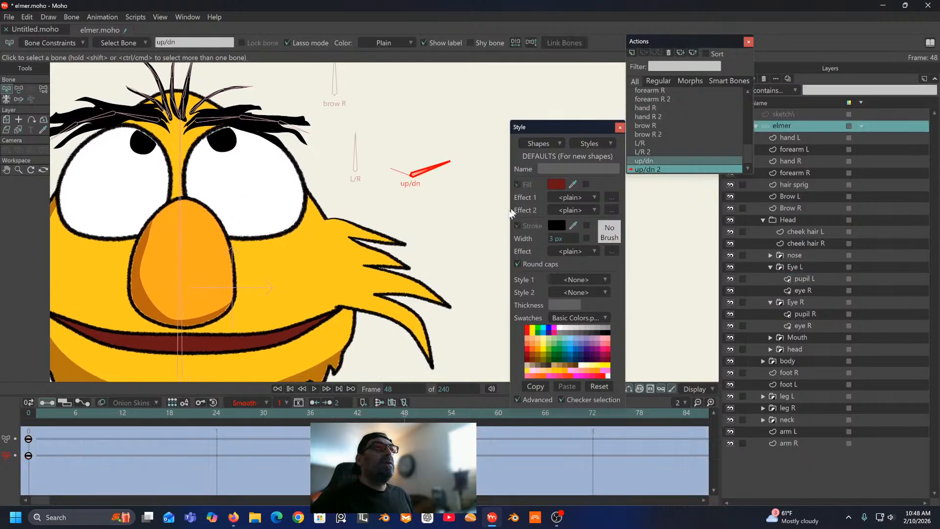
right_click(685, 135)
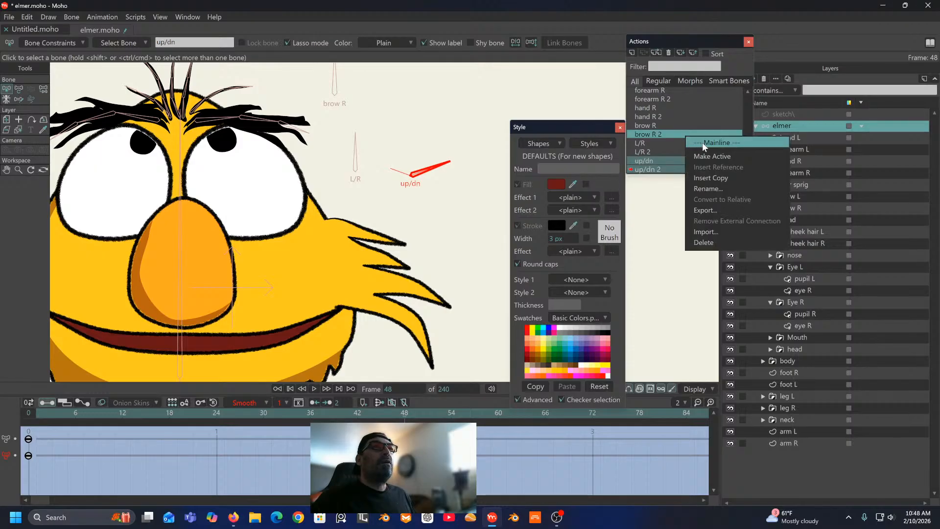
left_click(518, 212)
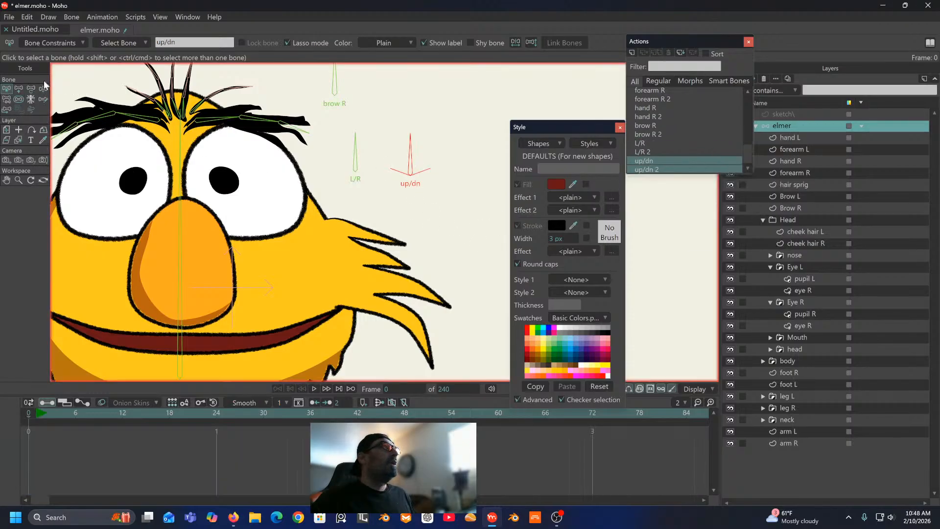
Step: Test the up/dn and L/R dials with Manipulate Bones at frames 0 and 1, and delete the test keyframes
left_click(43, 89)
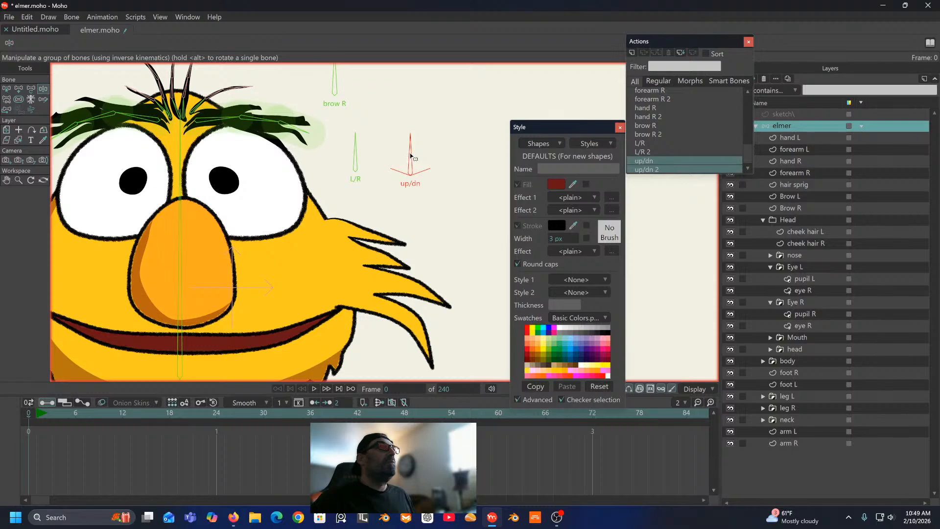
left_click_drag(411, 156, 335, 173)
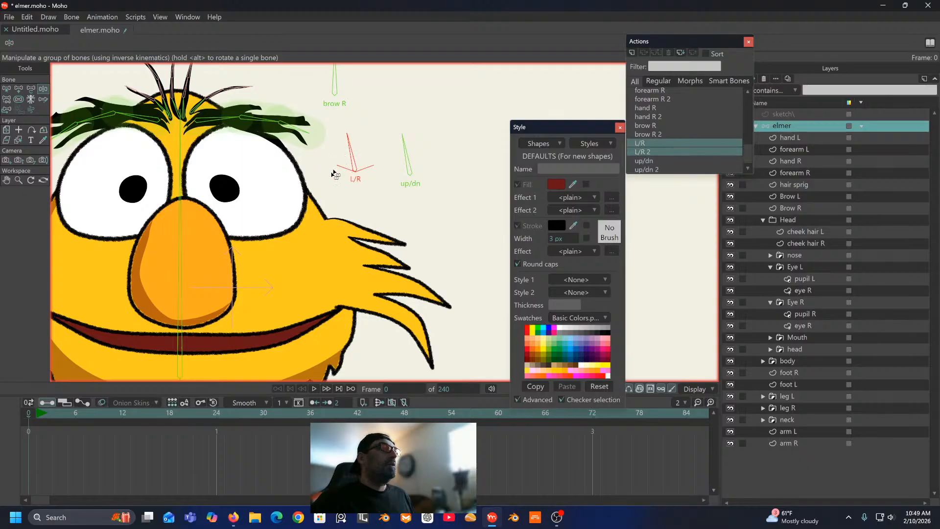
left_click(36, 412)
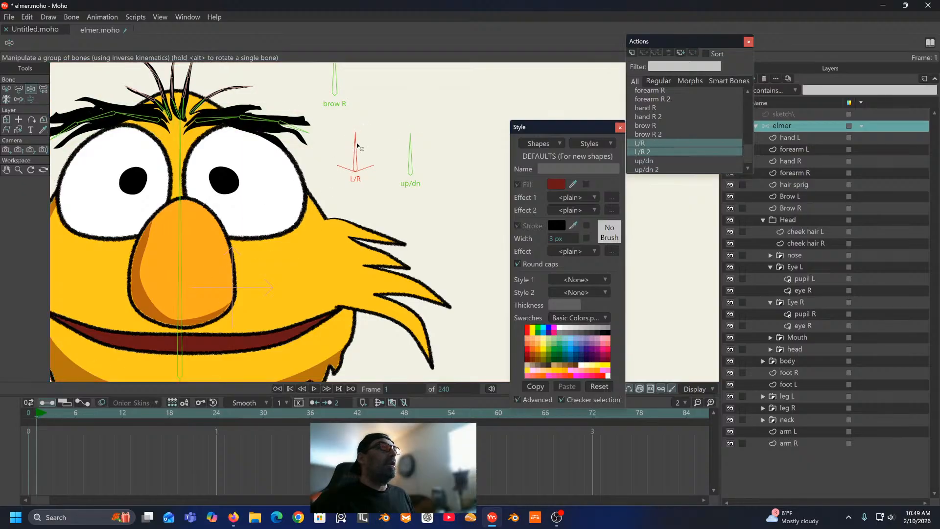
left_click_drag(357, 142, 398, 137)
mouse_move(424, 145)
left_mouse_down()
mouse_move(413, 143)
mouse_move(433, 159)
mouse_move(406, 142)
mouse_move(369, 142)
mouse_move(371, 155)
mouse_move(434, 143)
left_mouse_up()
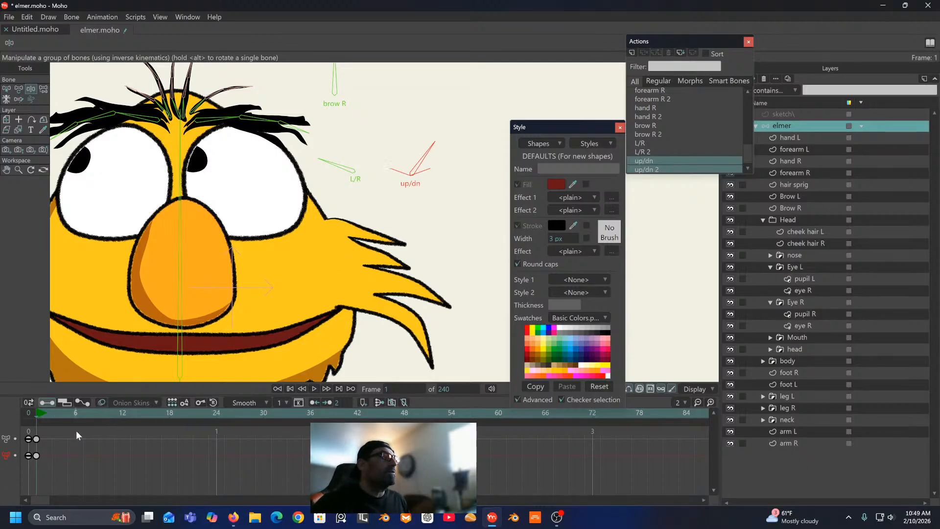
left_click_drag(73, 432, 14, 477)
key("Delete")
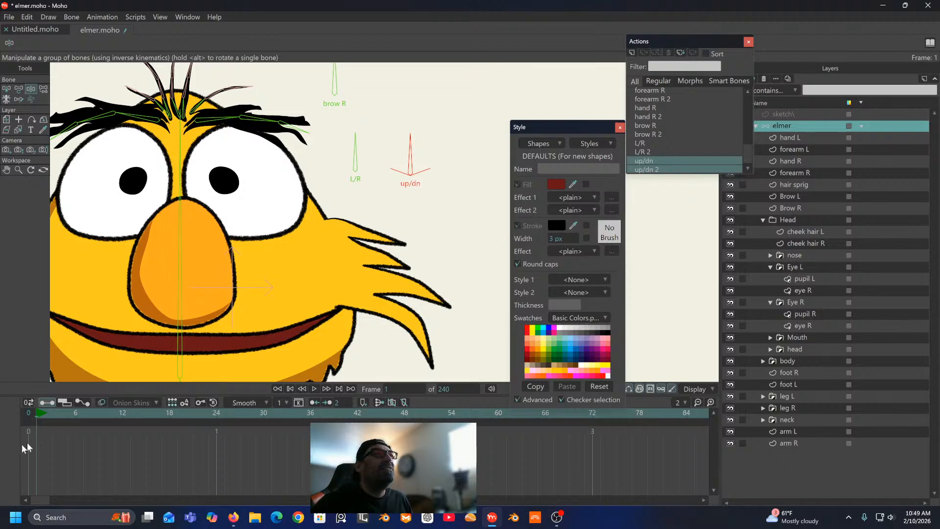
scroll(212, 270, "down", 5)
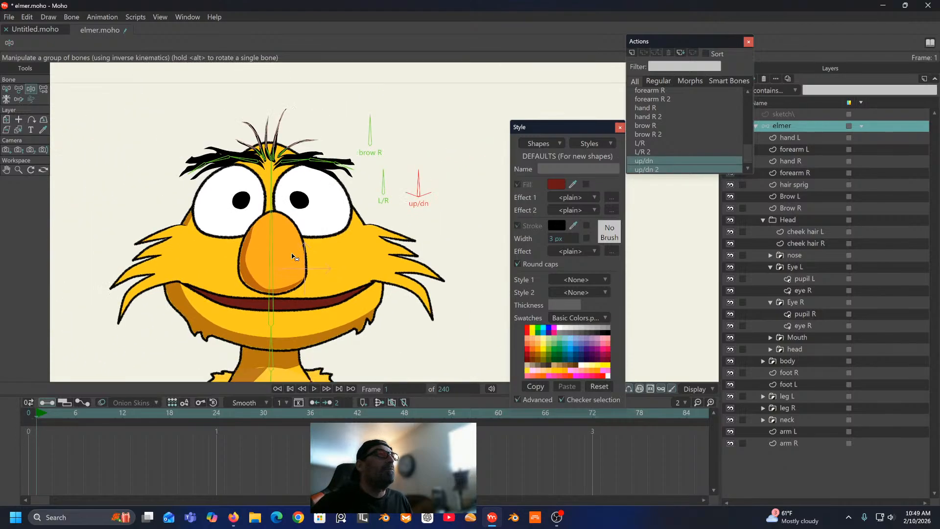
scroll(295, 237, "up", 4)
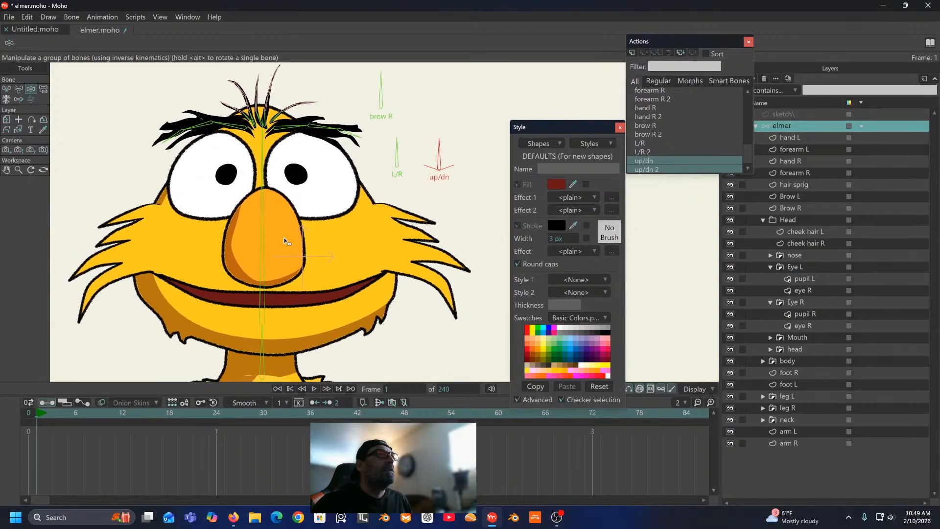
mouse_move(378, 149)
left_mouse_down()
mouse_move(375, 174)
mouse_move(378, 167)
left_mouse_up()
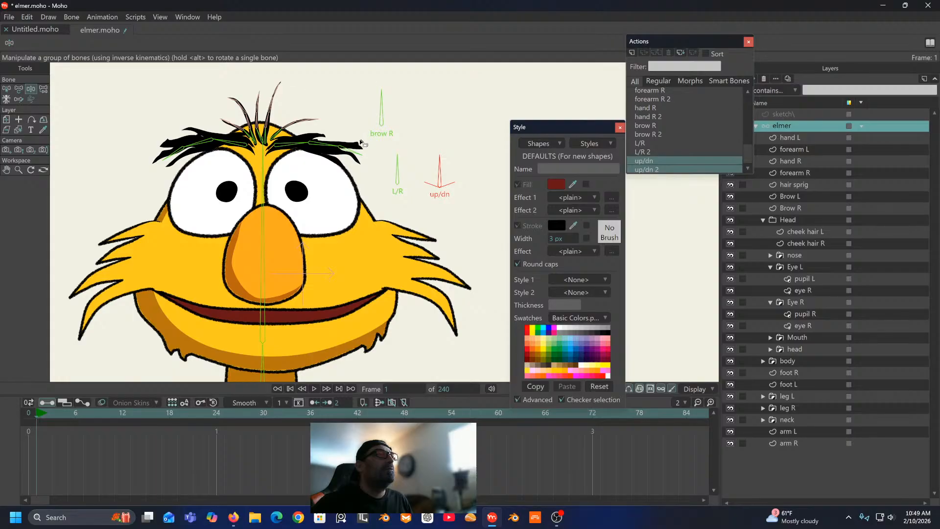
left_click_drag(328, 137, 310, 131)
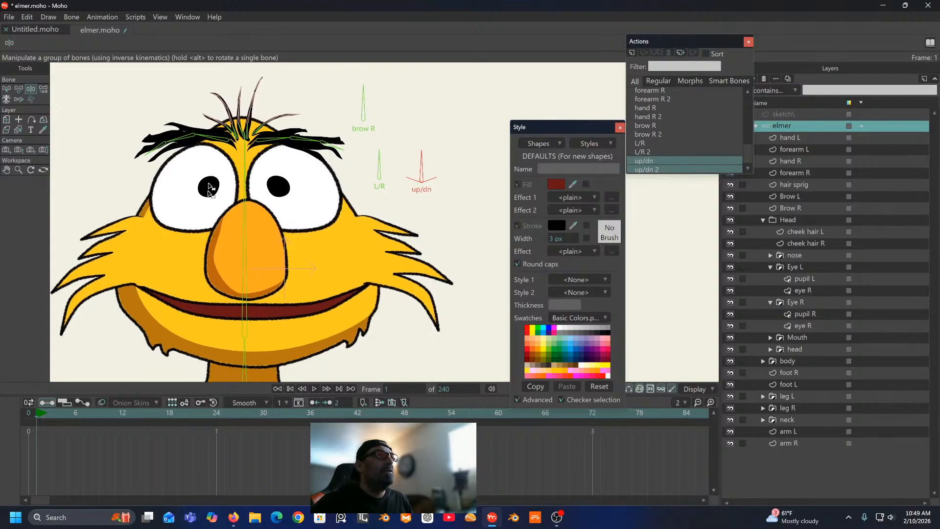
left_click_drag(420, 157, 401, 159)
left_click(438, 132)
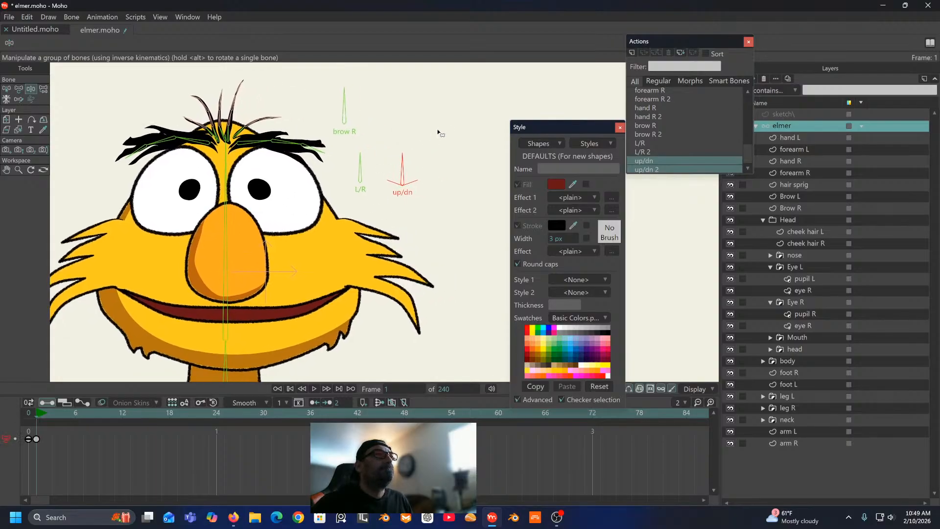
Step: Deselect all bones in the elmer layer with the Select Bone tool
left_click(8, 89)
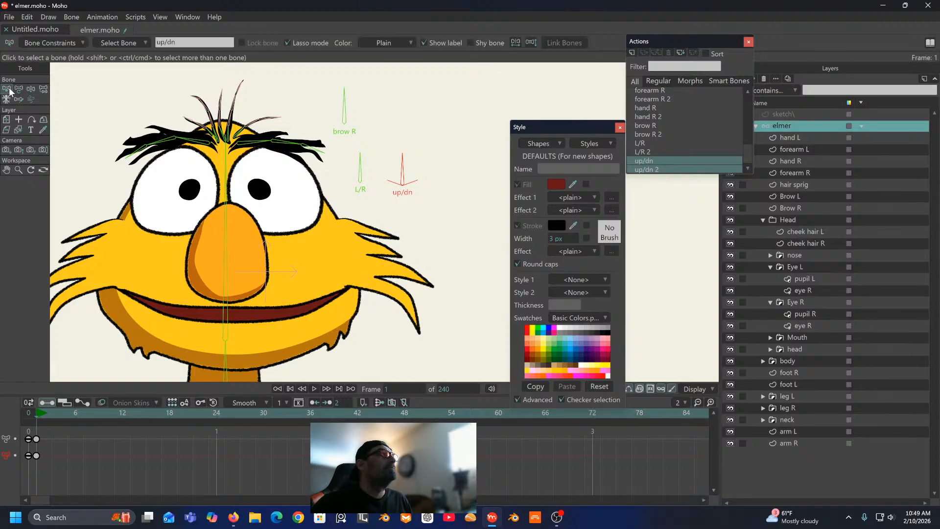
left_click(394, 143)
scroll(394, 142, "up", 3)
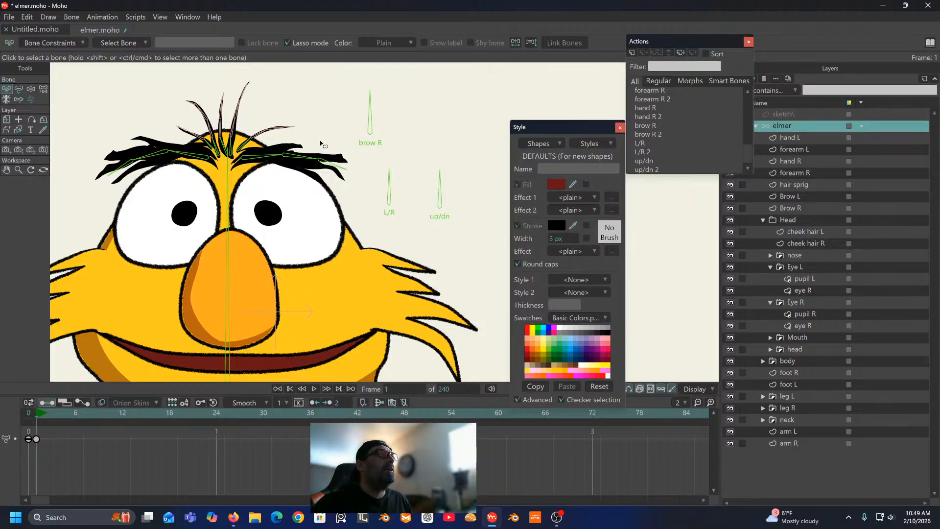
left_click_drag(319, 140, 297, 125)
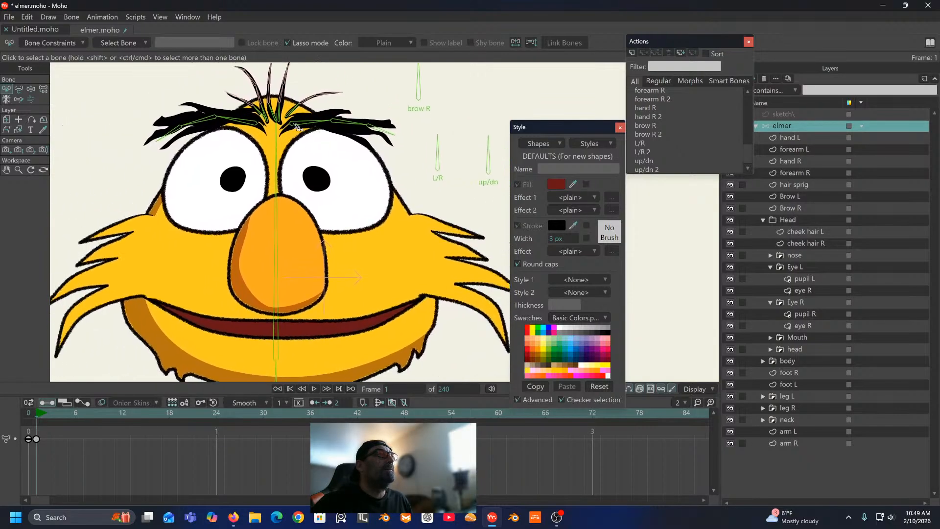
left_click_drag(228, 127, 244, 133)
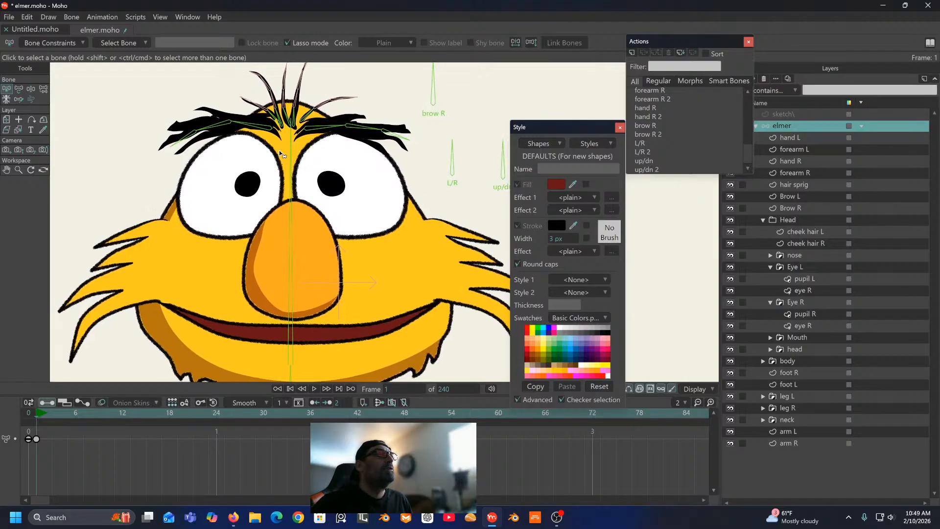
scroll(264, 164, "up", 4)
left_click_drag(262, 168, 312, 153)
scroll(311, 152, "down", 3)
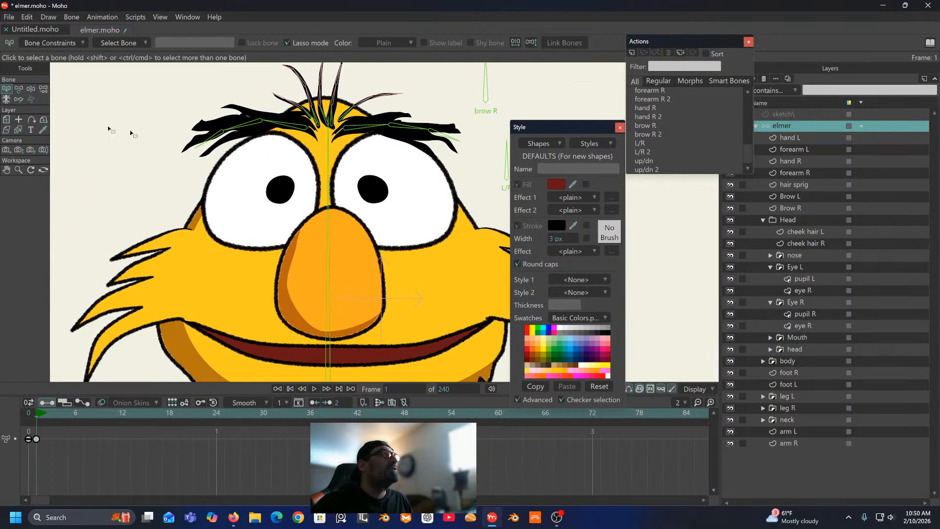
left_click_drag(73, 116, 59, 122)
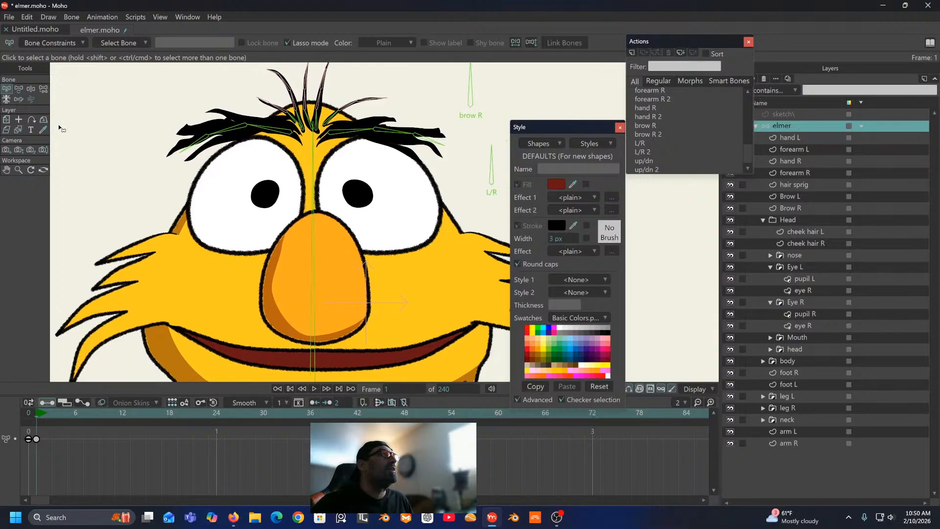
Step: Delete the remaining test keyframes from the elmer layer's timeline channel and return to frame 0
scroll(59, 126, "down", 1)
scroll(58, 126, "up", 1)
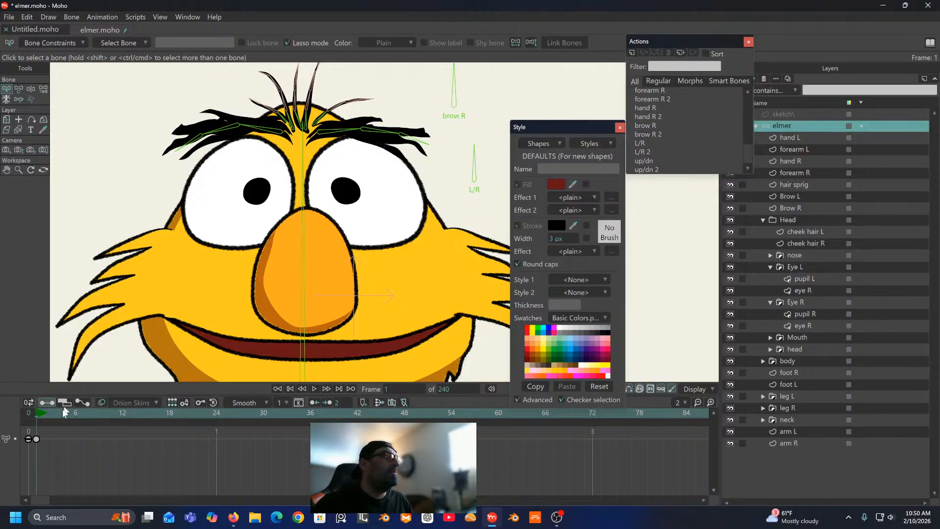
left_click(6, 439)
key("Delete")
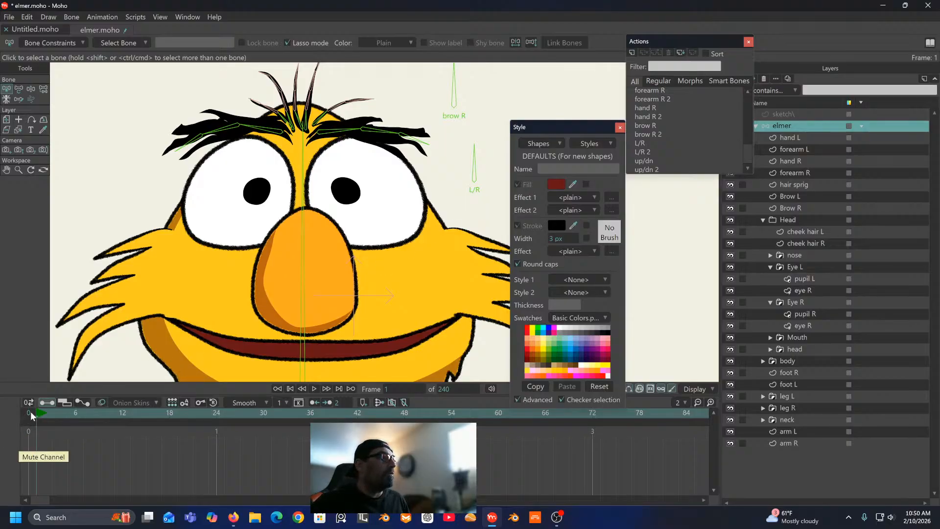
left_click(30, 413)
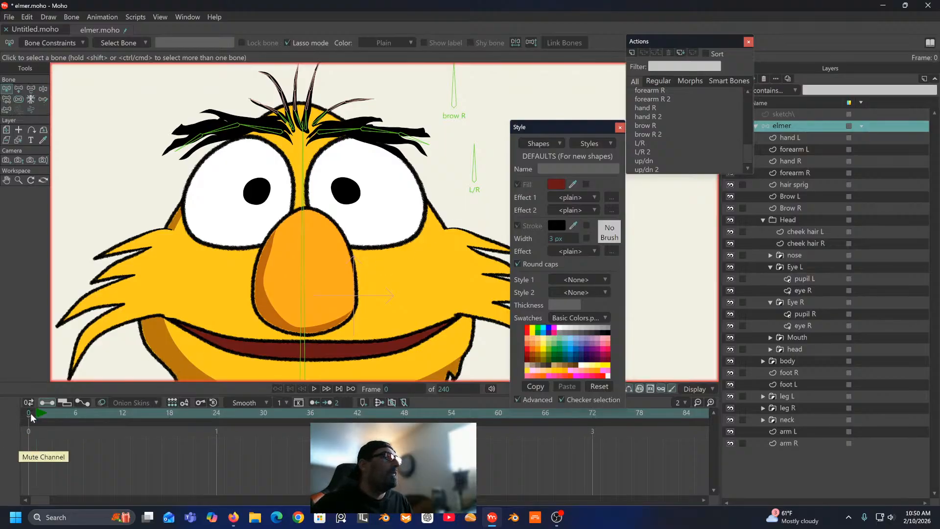
Step: Add a small upright bone in the empty space beside the right eye, name it blink, and show its label
left_click(19, 89)
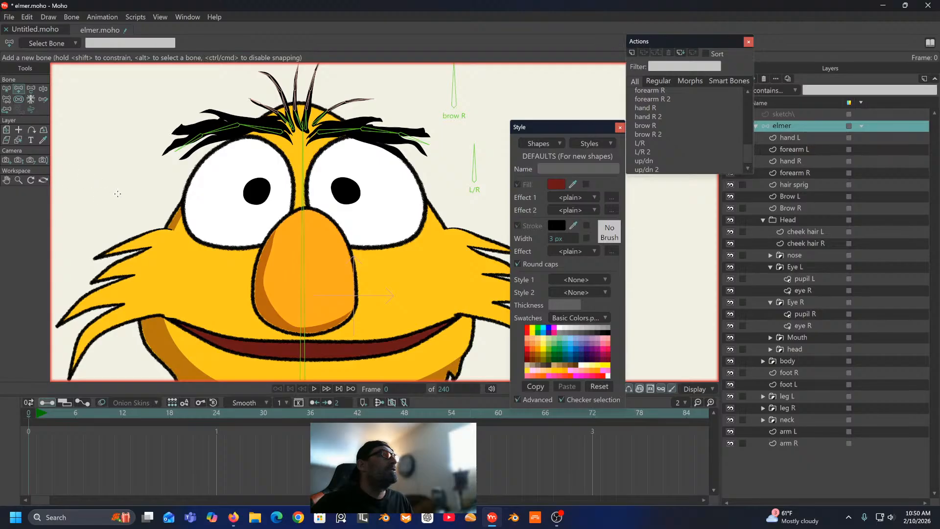
left_click_drag(111, 194, 113, 161)
left_click_drag(112, 43, 62, 38)
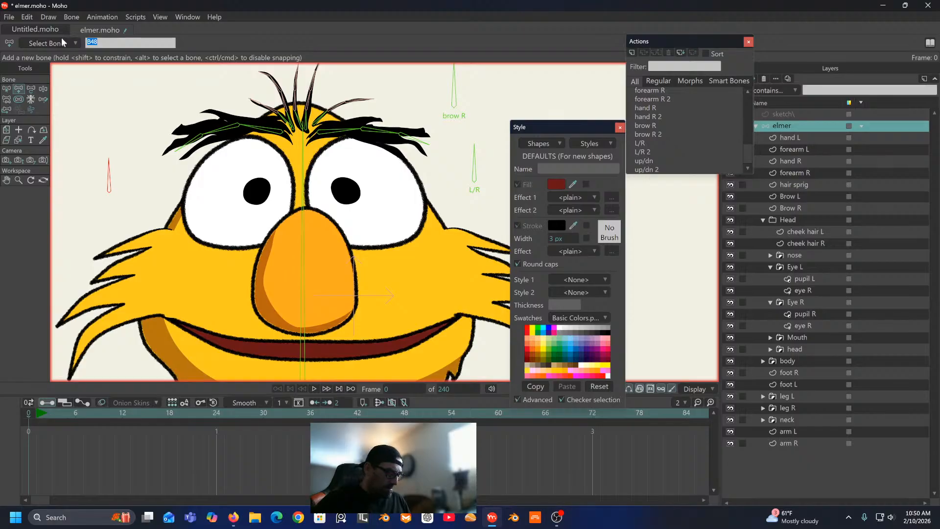
type("blink")
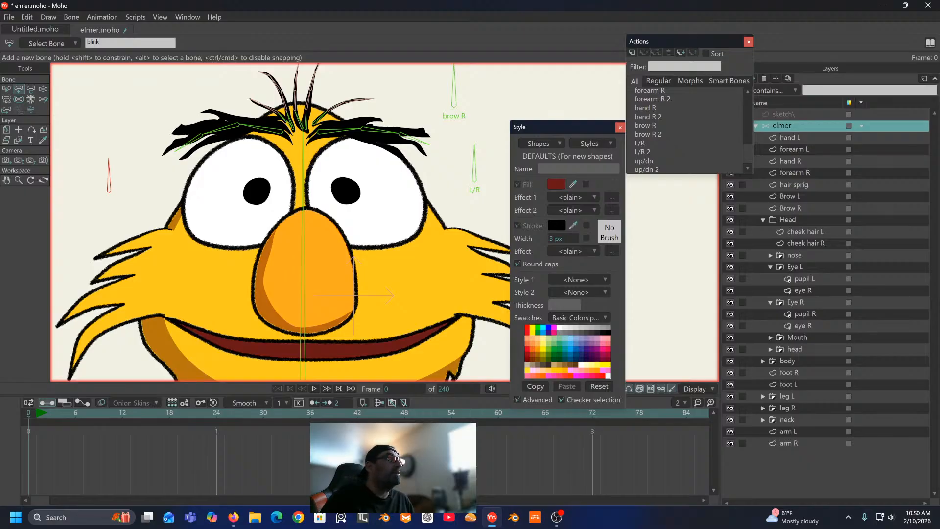
key("Return")
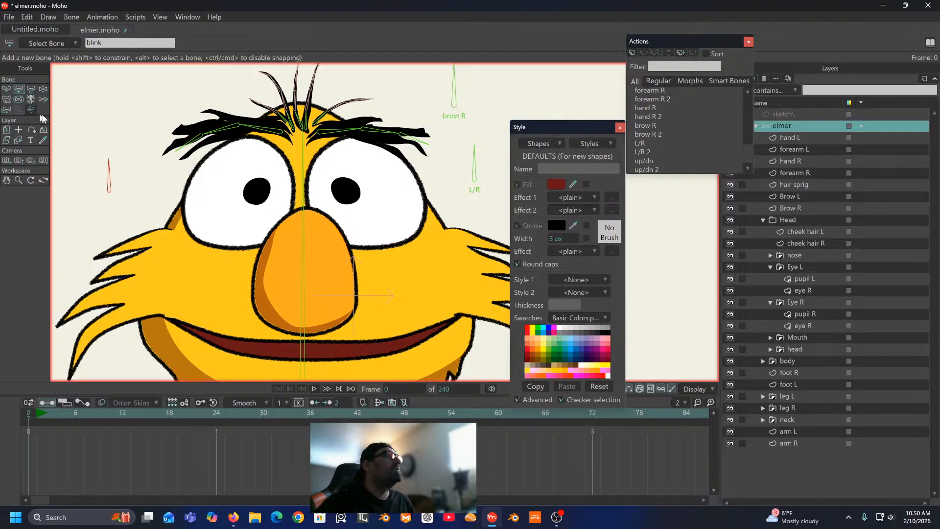
left_click(6, 90)
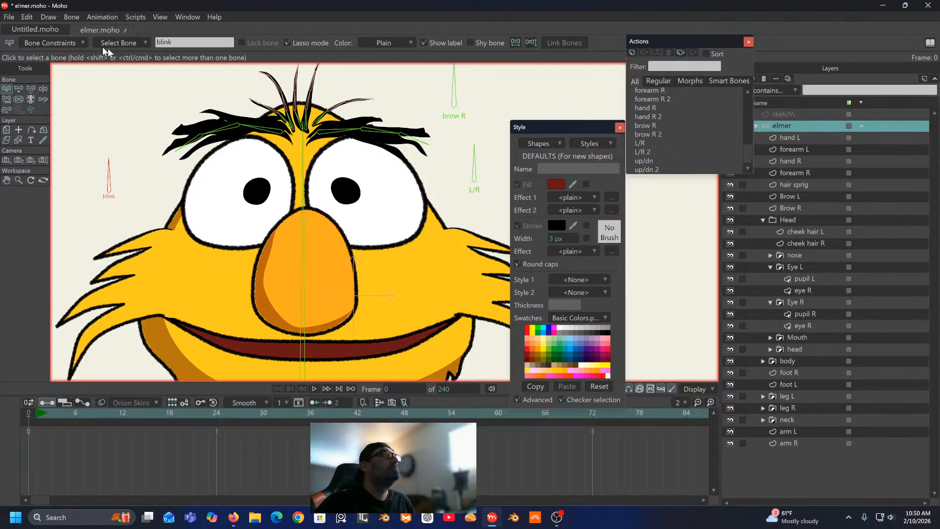
left_click(72, 17)
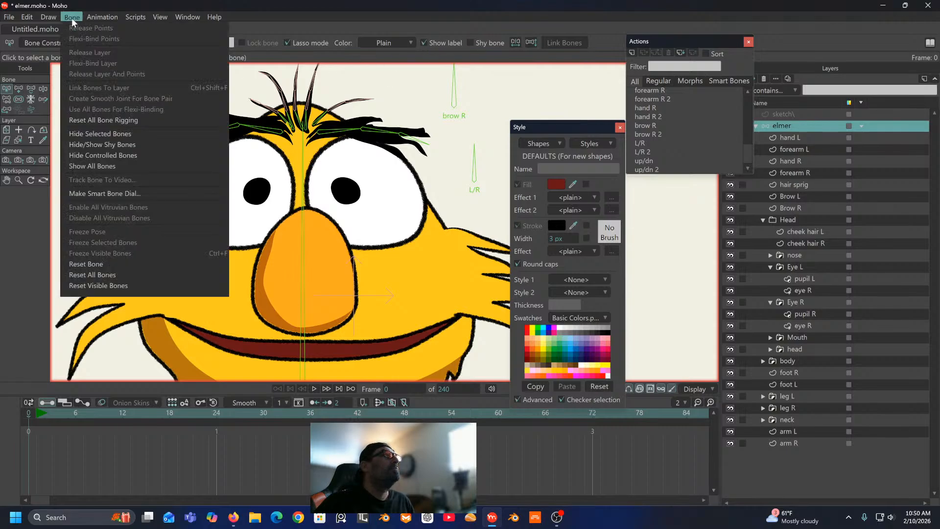
left_click(89, 195)
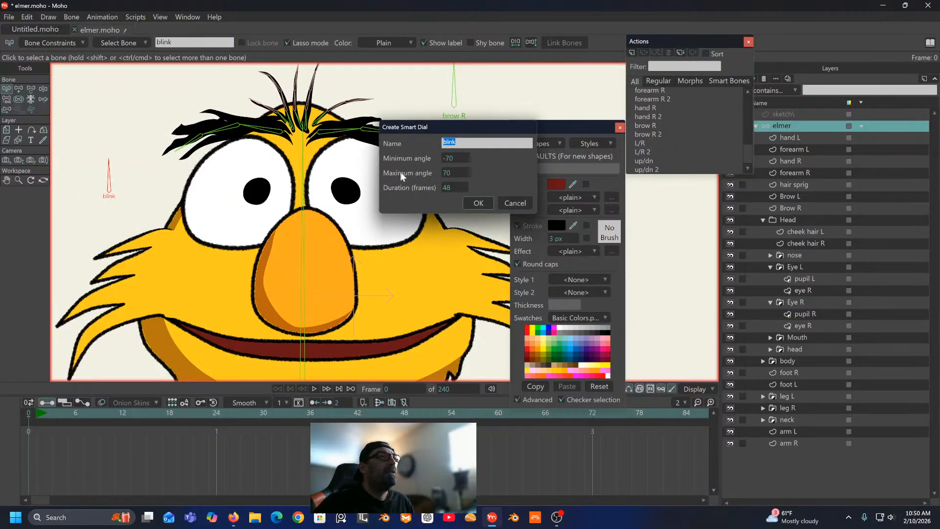
left_click(514, 203)
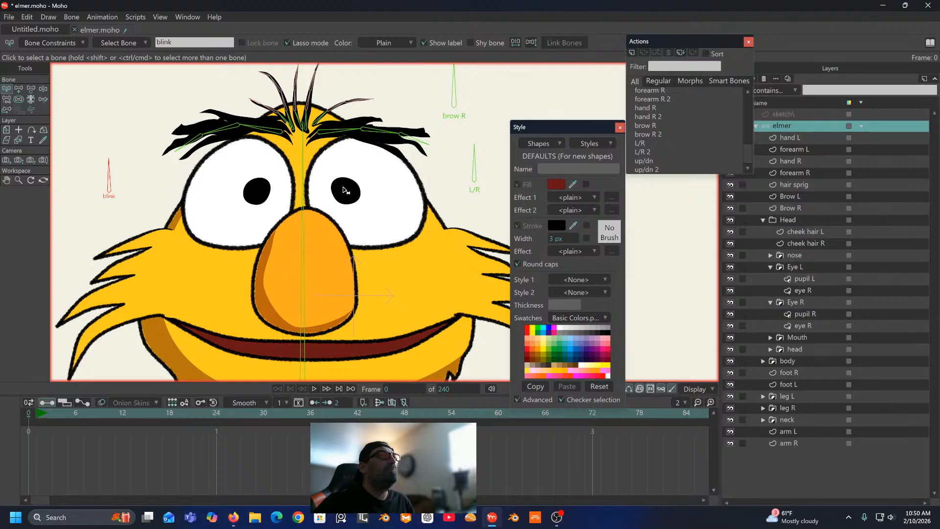
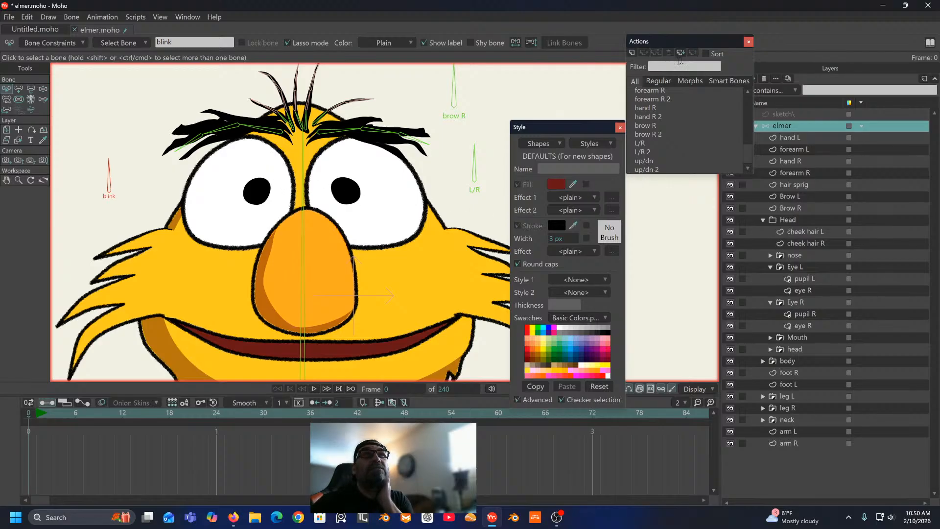
Step: Add a vector layer above pupil L in the Eye L group and name it lid upper
left_click_drag(686, 42, 656, 37)
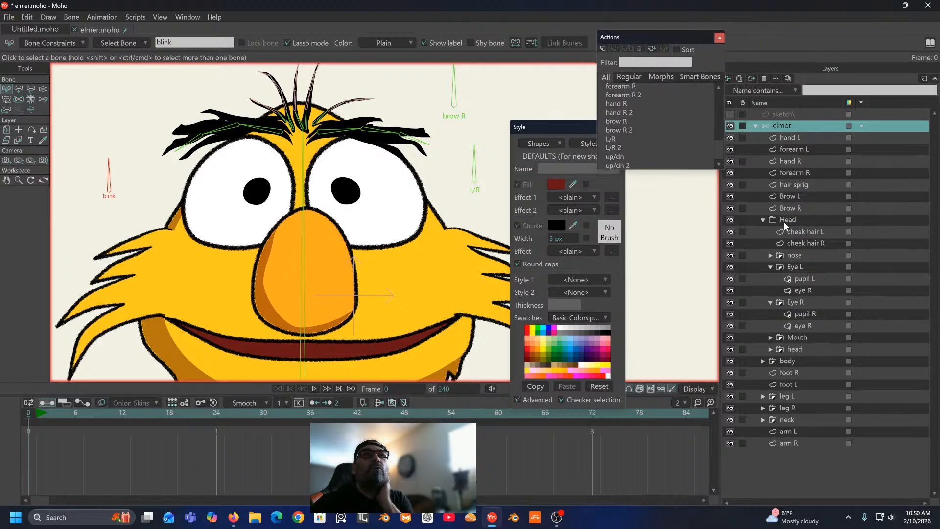
left_click(795, 266)
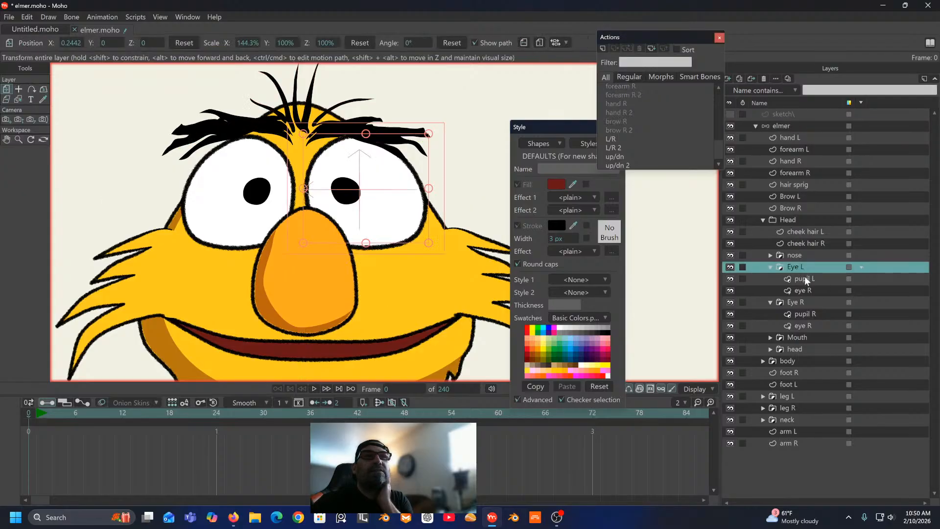
left_click(804, 279)
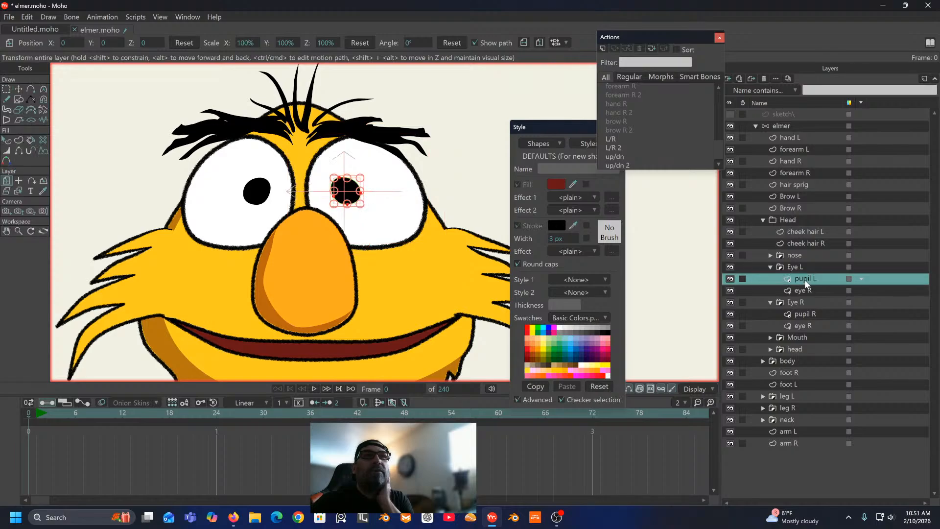
left_click_drag(688, 38, 667, 37)
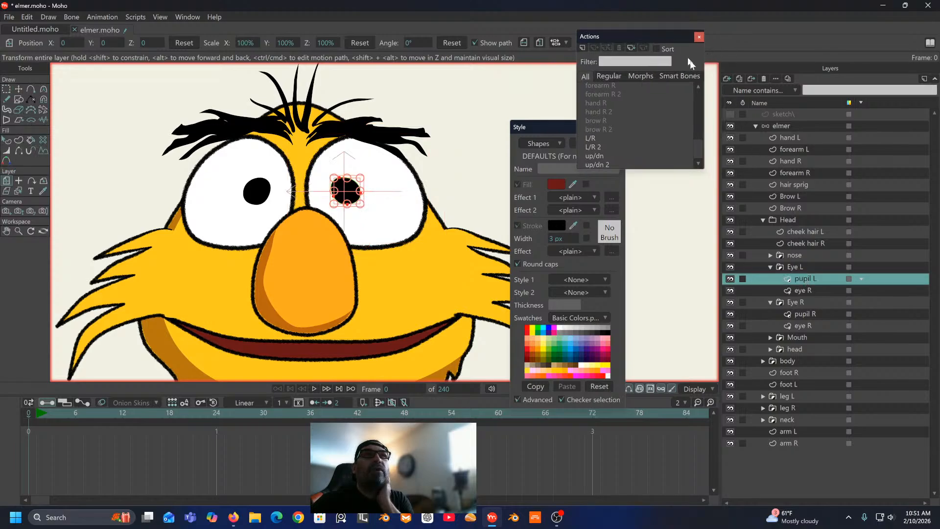
left_click(728, 77)
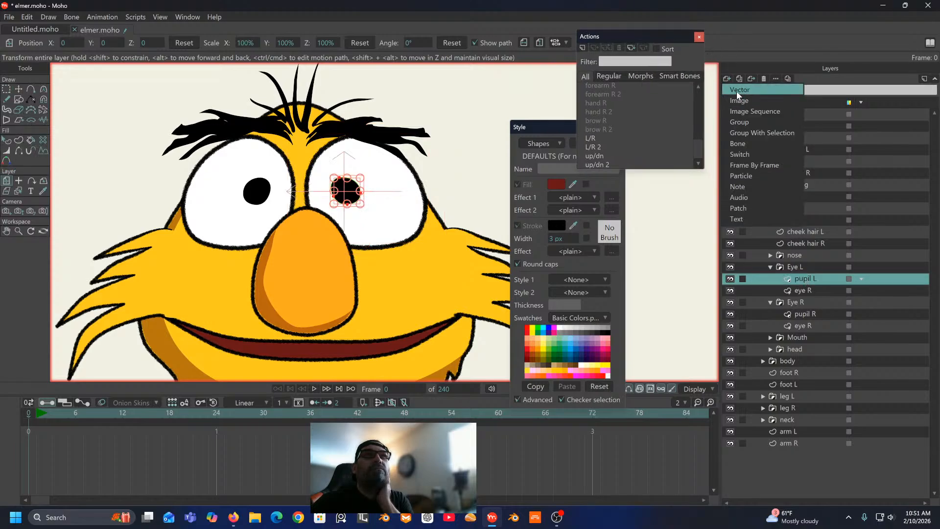
left_click(737, 91)
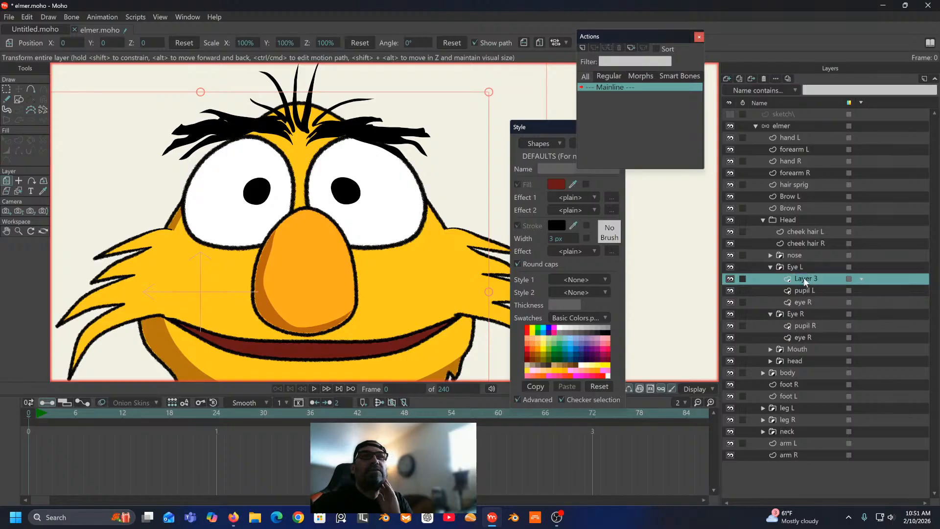
double_click(804, 279)
key("BackSpace")
type("lid")
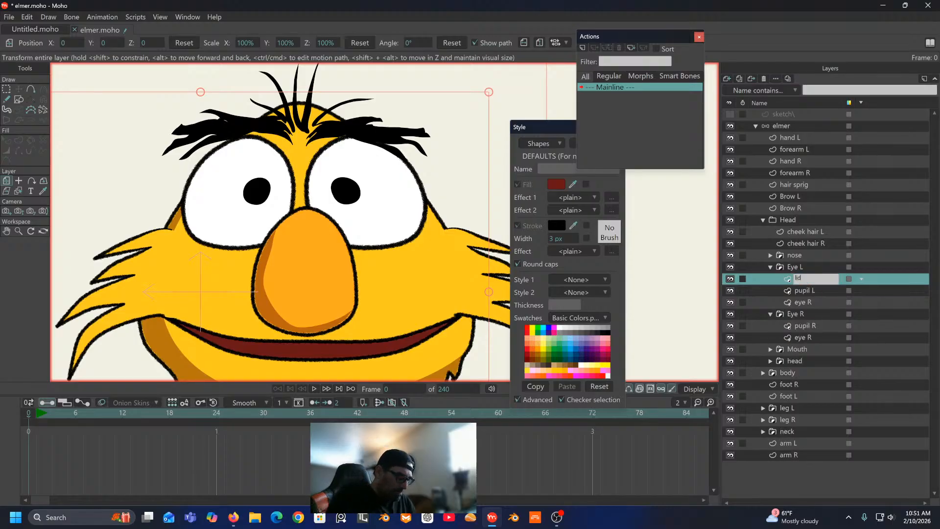
type(" upper")
key("Return")
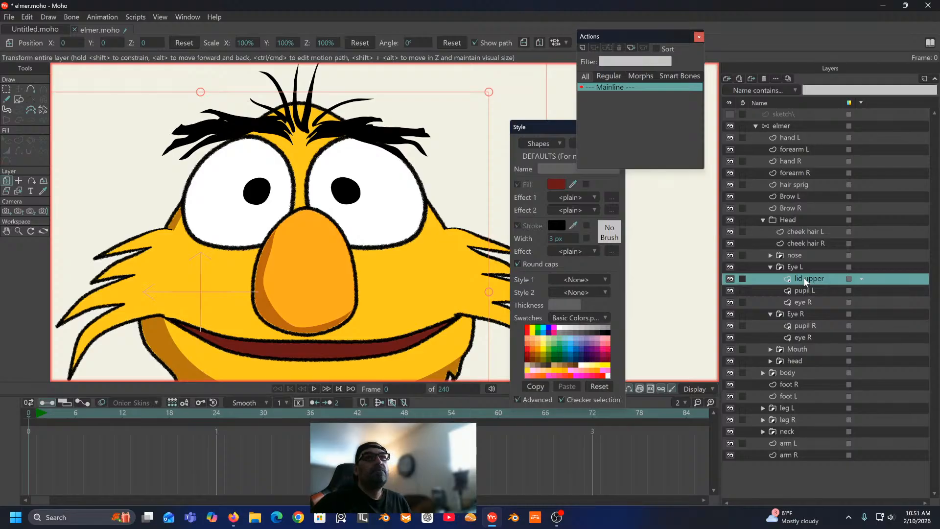
Step: Draw a rectangle over the upper half of the left eye, filled with the nose's orange and outlined with a 3 px black stroke
left_click(18, 100)
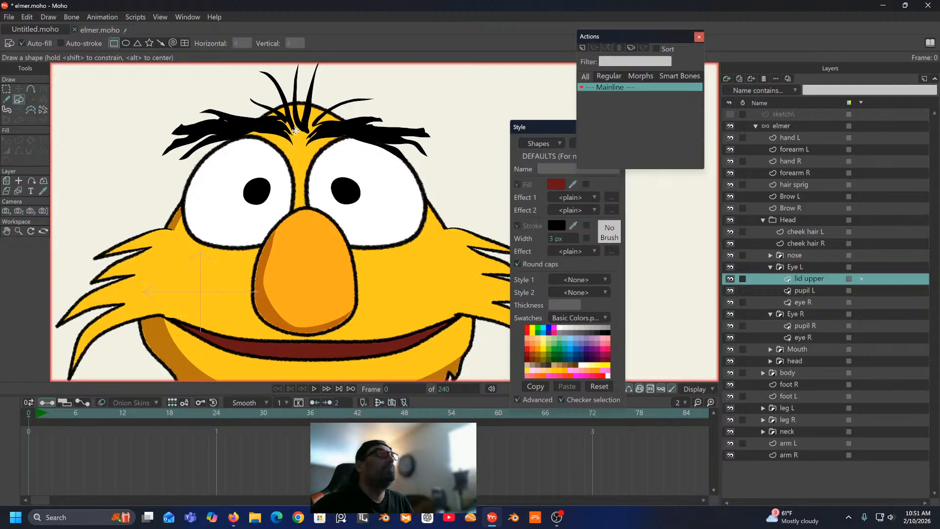
mouse_move(296, 122)
left_mouse_down()
mouse_move(433, 193)
mouse_move(437, 156)
mouse_move(439, 186)
mouse_move(429, 182)
left_mouse_up()
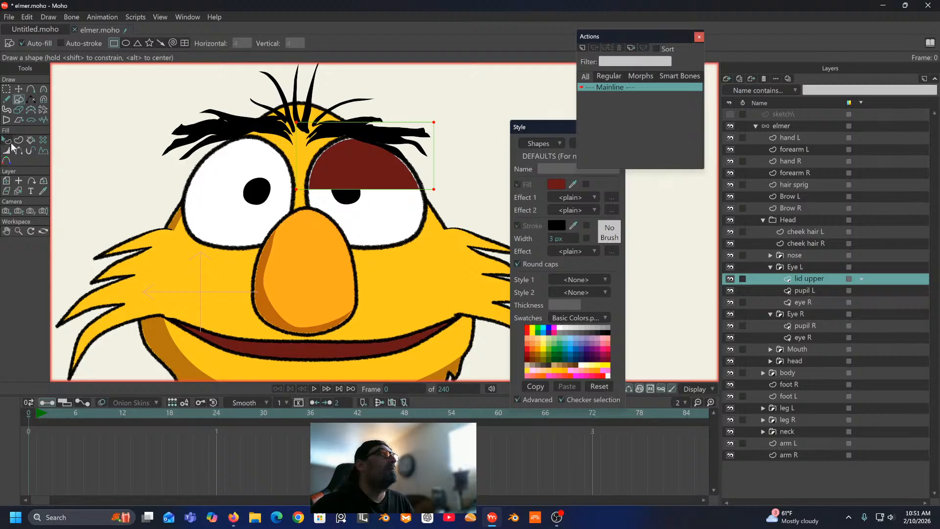
left_click(10, 143)
left_click(348, 165)
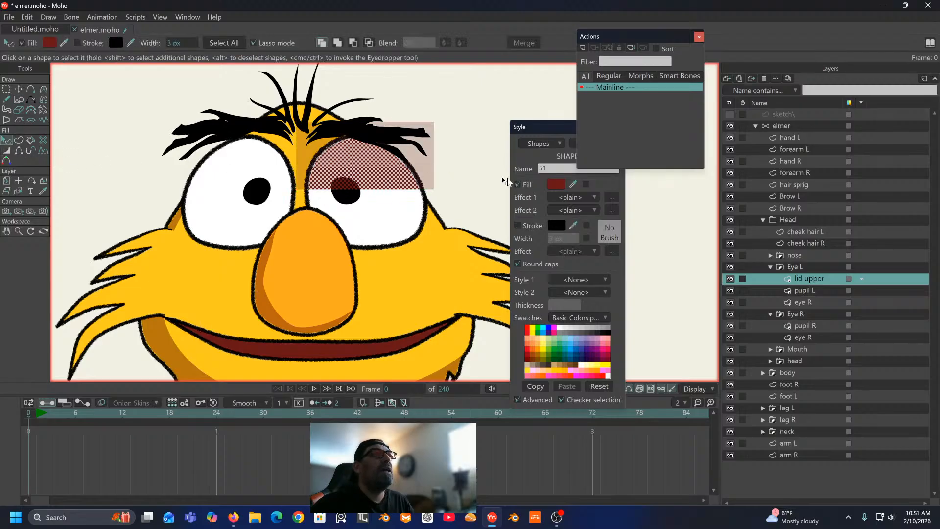
left_click(575, 186)
left_click(347, 237)
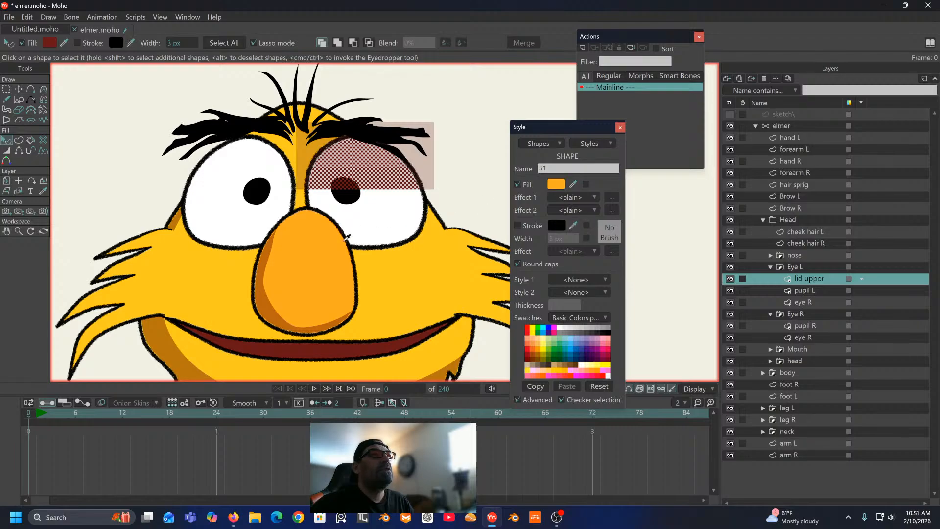
left_click(322, 250)
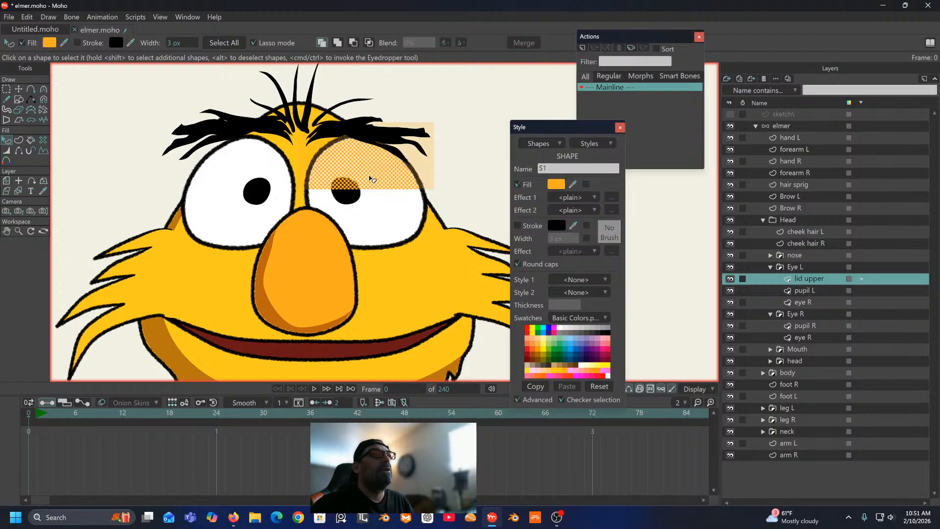
left_click(78, 43)
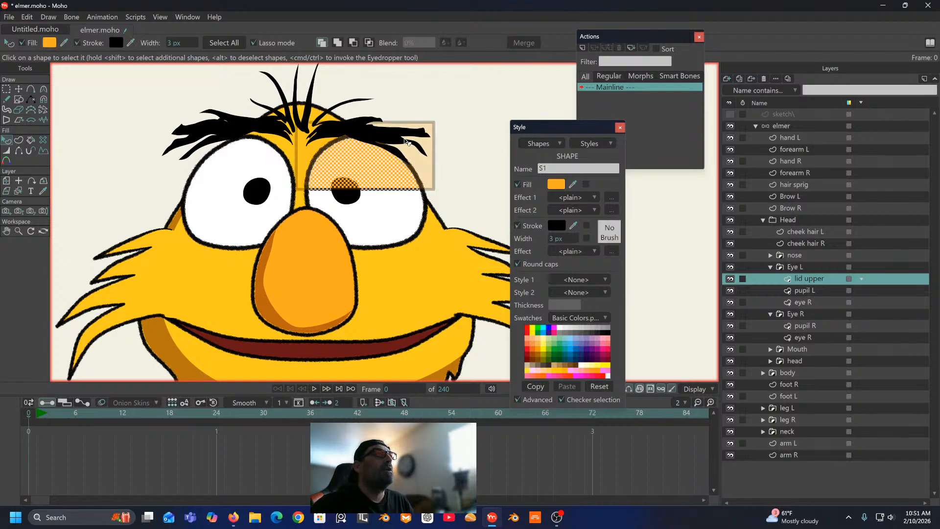
Step: Add a midpoint on the lid's lower edge, pull it up into an arch, and set its curvature to about 0.56 with Bezier handles shown
left_click(7, 89)
left_click(93, 120)
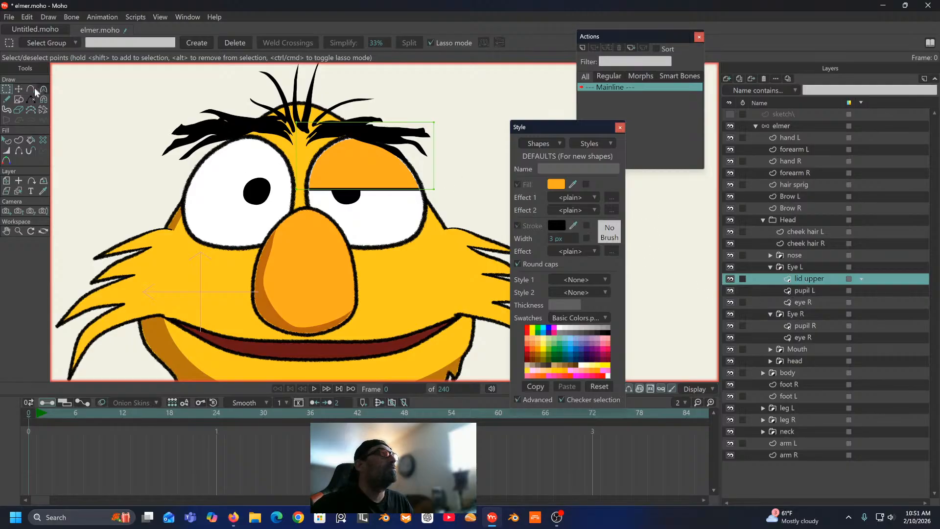
left_click(31, 89)
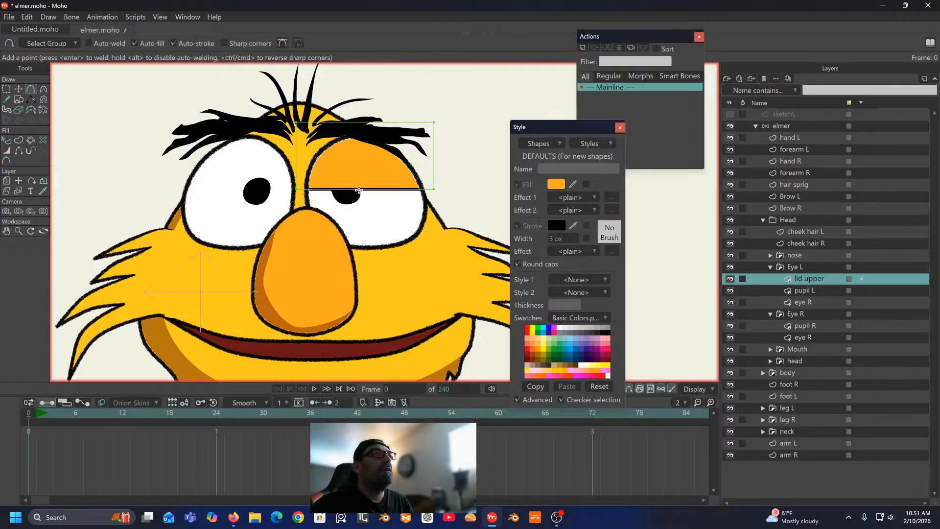
left_click_drag(359, 190, 369, 174)
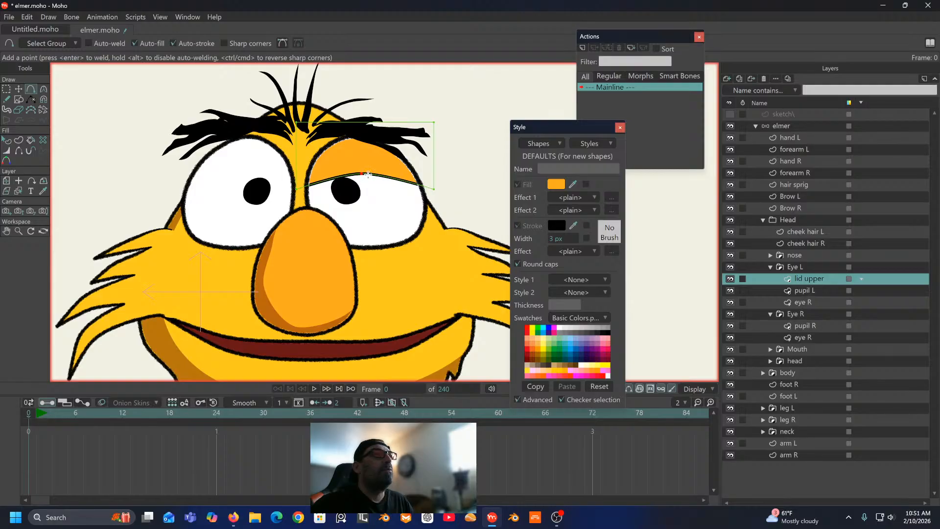
left_click(44, 91)
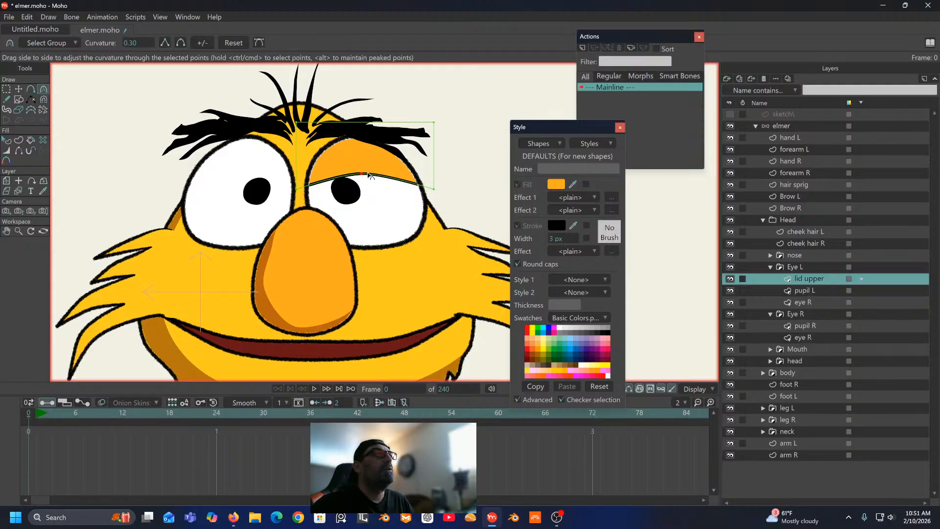
left_click_drag(362, 176, 425, 195)
left_click(259, 44)
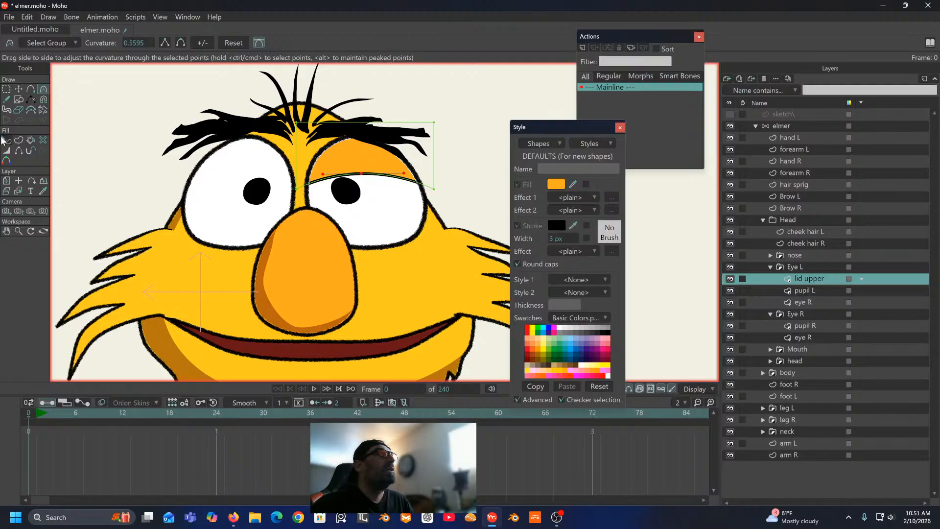
Step: Lower the lid's bottom corner points slightly and move its midpoint to about X -0.2662, Y 0.3619, so the lid follows the eye's upper edge
key("t")
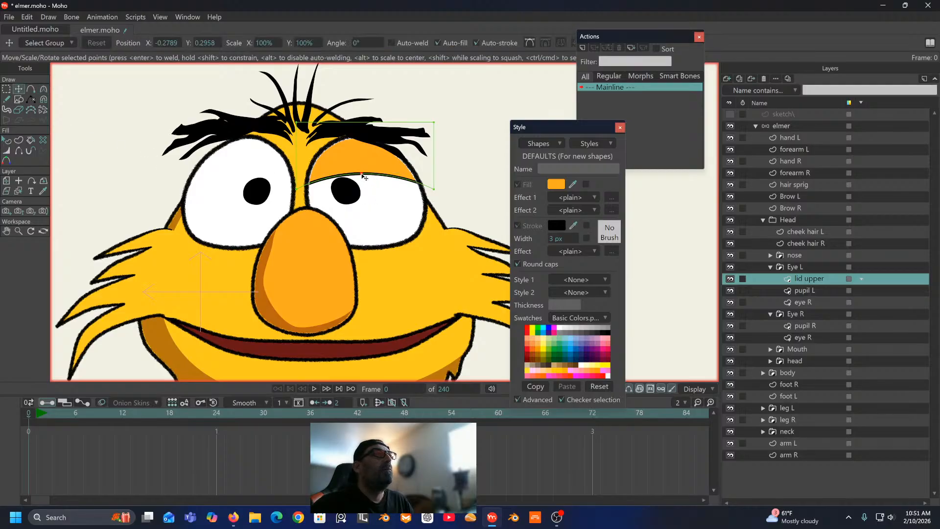
left_click_drag(364, 176, 374, 194)
left_click_drag(297, 191, 302, 201)
left_click_drag(434, 190, 354, 147)
left_click(370, 190)
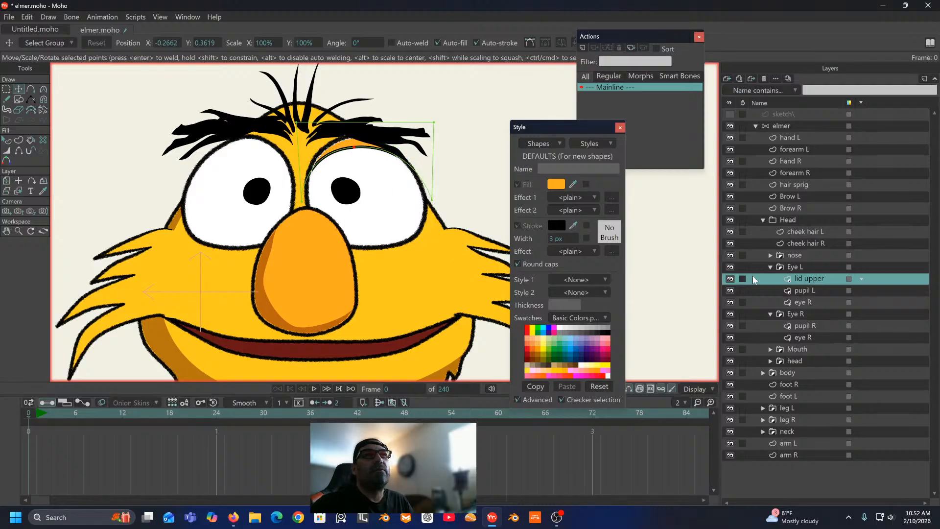
Step: Duplicate the lid upper layer in the Eye L group and name the copy lid lower
right_click(830, 278)
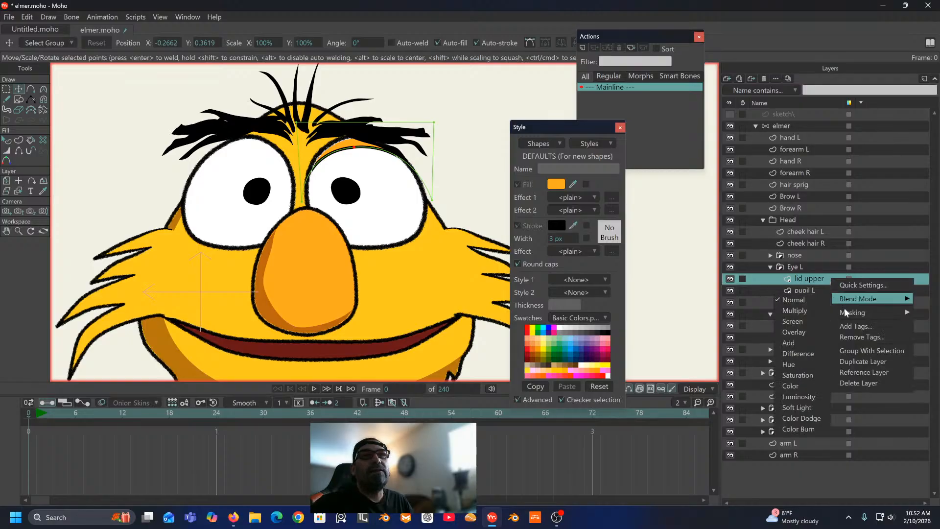
left_click(862, 361)
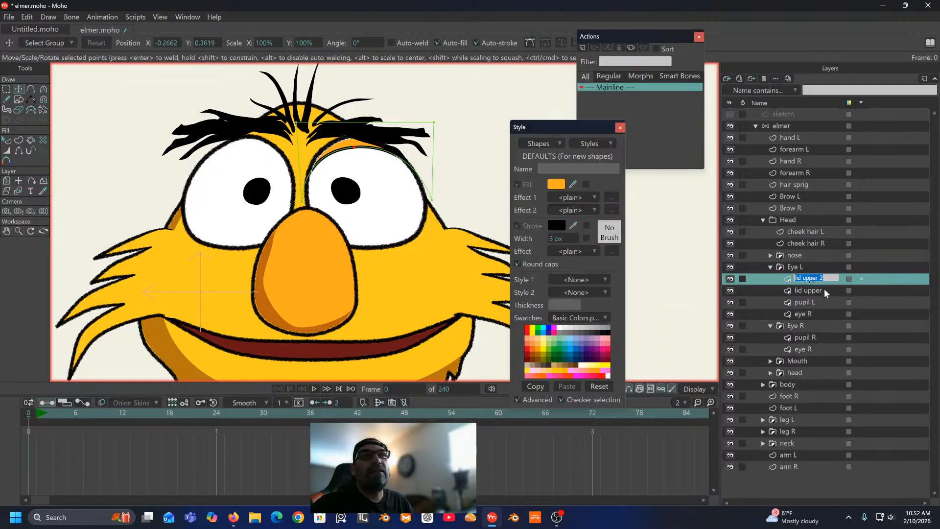
type("lid u")
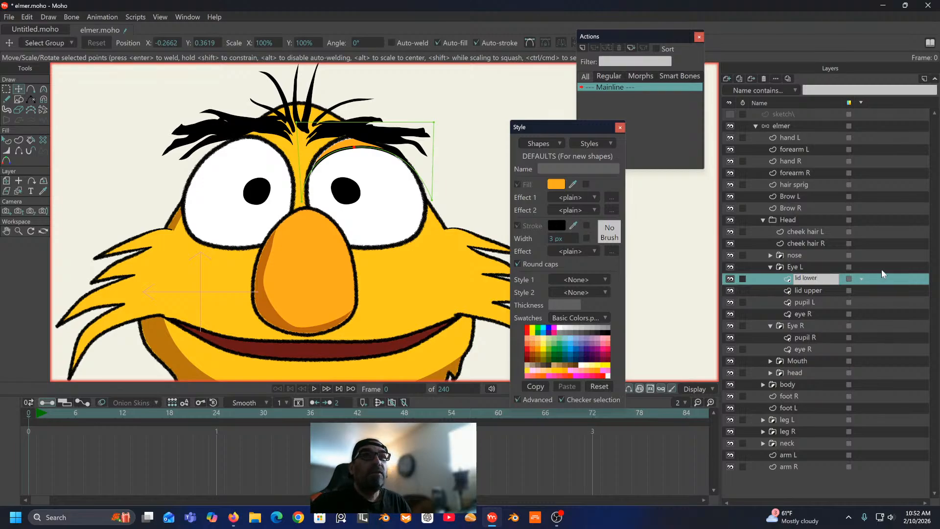
key("Return")
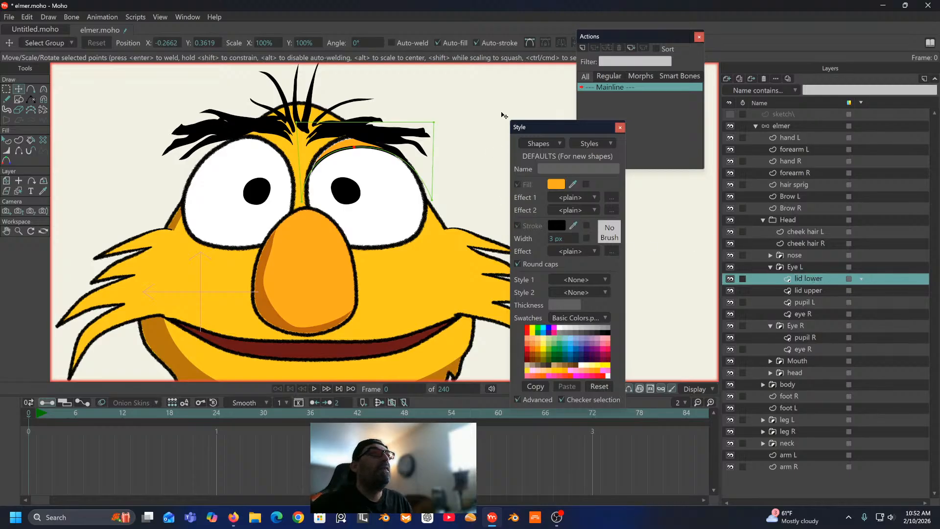
Step: Set lid lower's origin near the left eye's centre, rotate the layer to 179.6°, and align it with the eye's lower edge
left_click(6, 181)
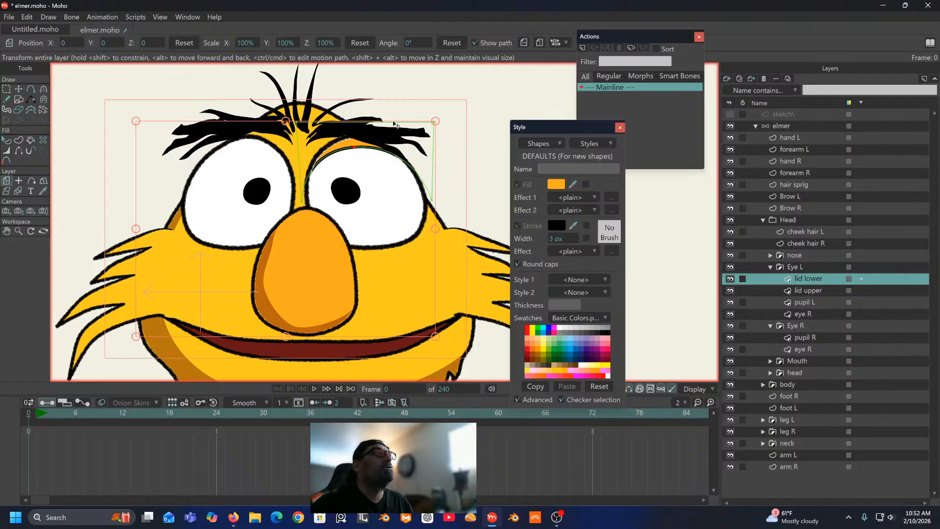
left_click(18, 181)
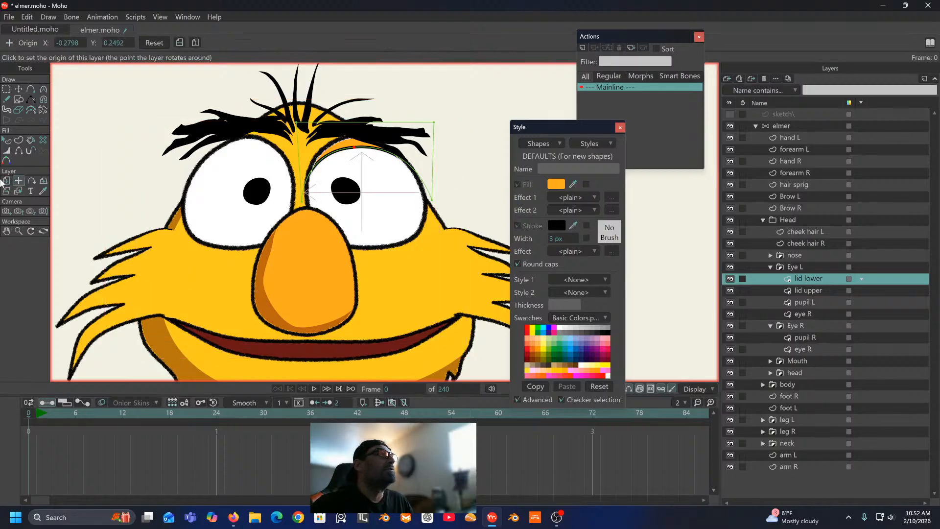
left_click(7, 181)
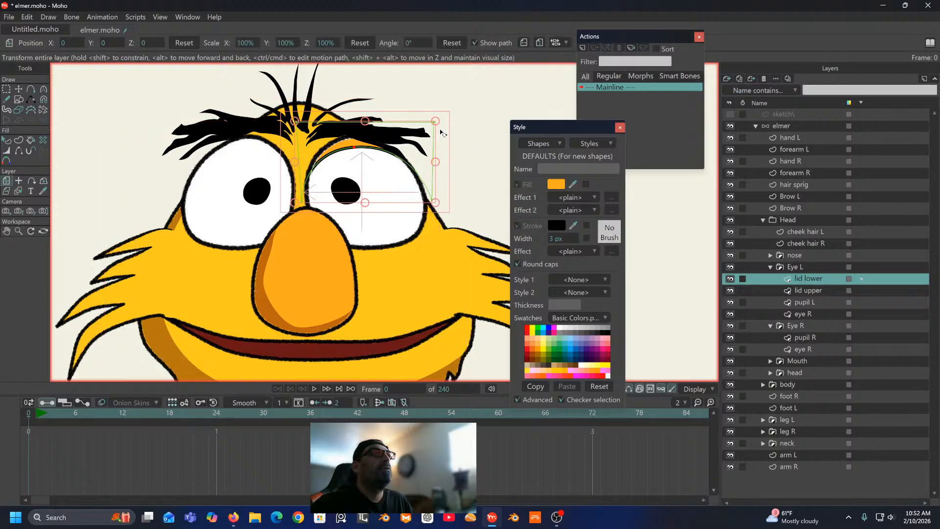
left_click_drag(442, 132, 281, 266)
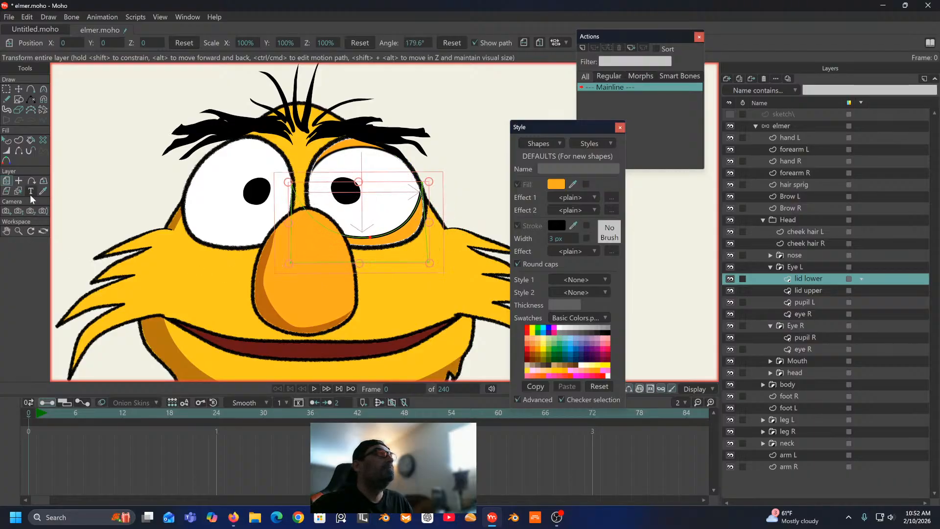
left_click_drag(378, 219, 383, 221)
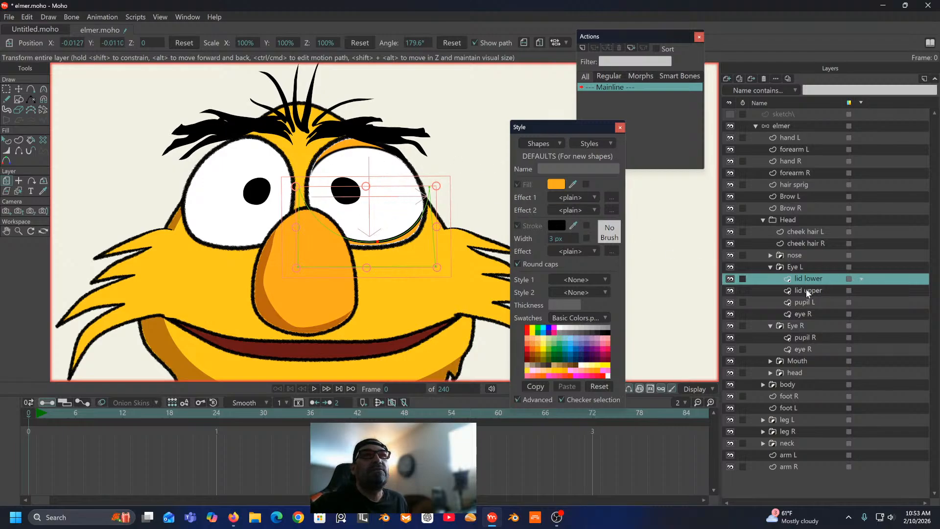
Step: Duplicate lid lower and lid upper together, move the copies into the Eye R group, and place them mirrored over the right eye
left_click(821, 292, "ctrl")
right_click(821, 293)
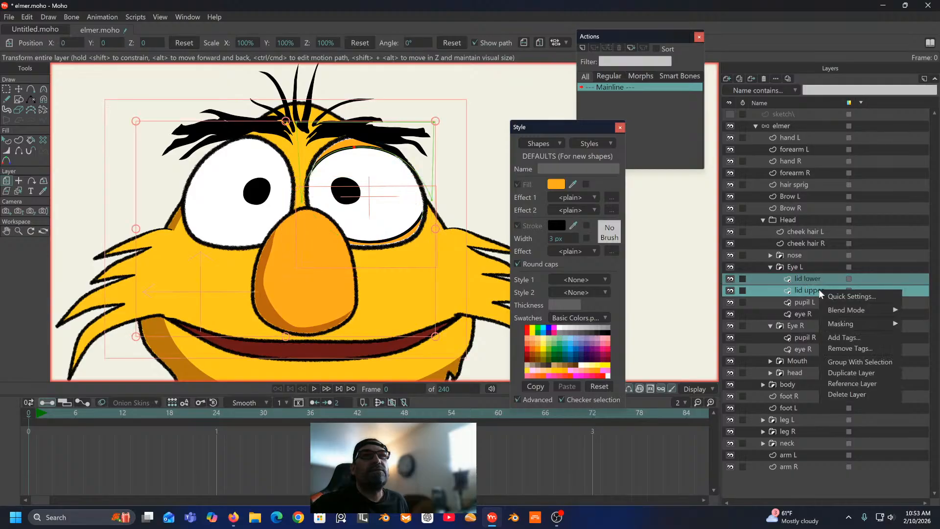
left_click(847, 373)
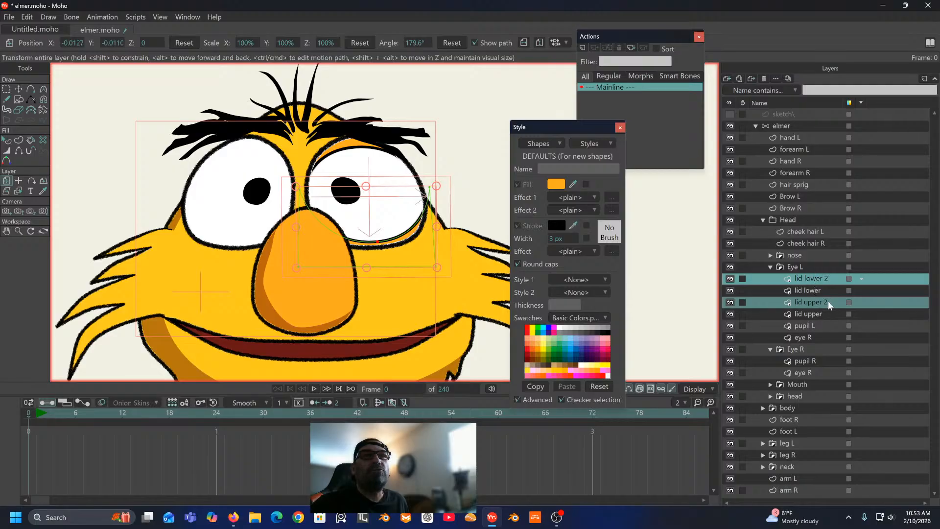
left_click_drag(830, 304, 814, 362)
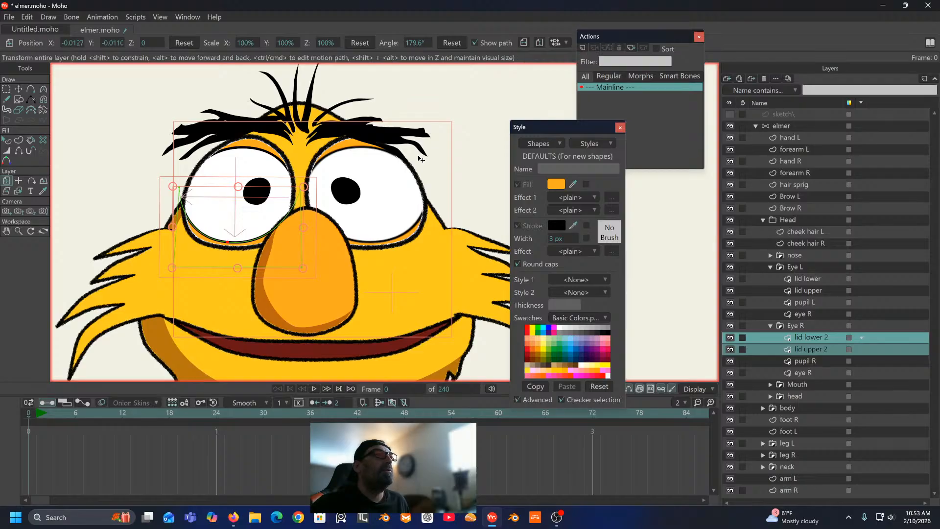
Step: Move the Style window away from the puppet's head to just beneath the top of the Actions area
scroll(420, 159, "down", 3)
scroll(420, 159, "up", 4)
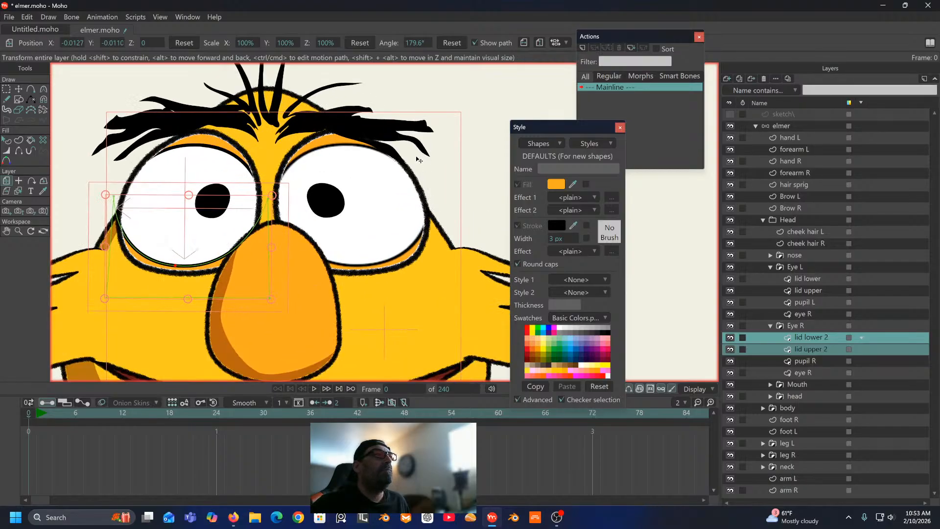
scroll(390, 139, "down", 2)
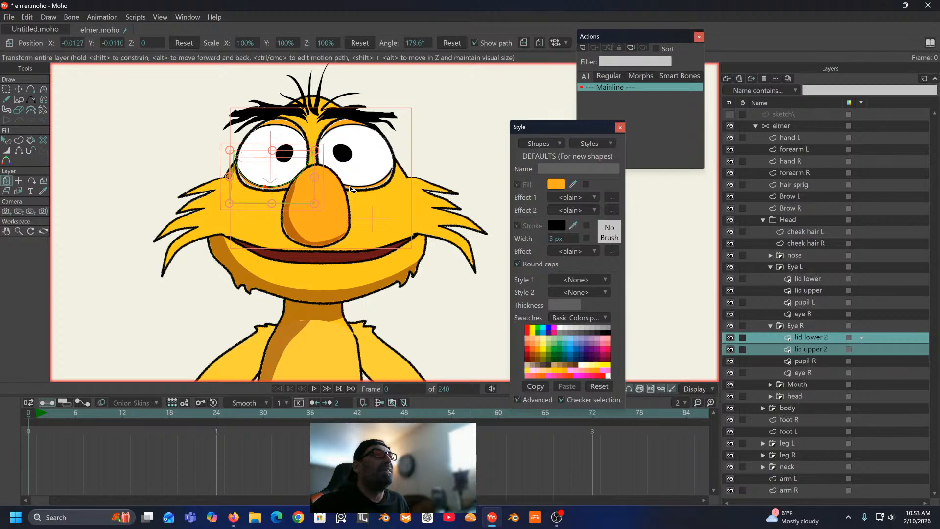
left_click_drag(403, 153, 331, 196)
left_click_drag(545, 135, 624, 171)
scroll(368, 139, "down", 1)
scroll(368, 138, "down", 1)
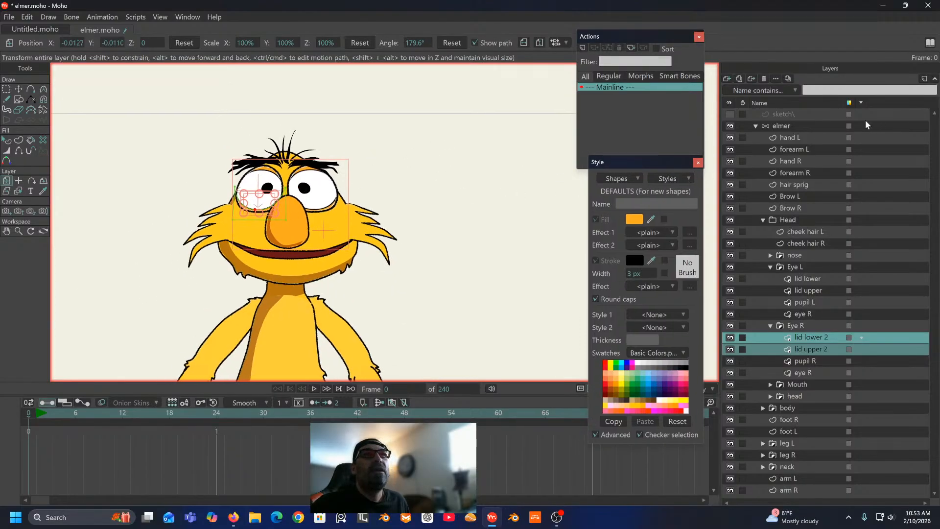
Step: Select the elmer bone layer, move the Style window clear of the Actions window, and look through the list of existing actions
left_click(800, 126)
scroll(405, 187, "up", 3)
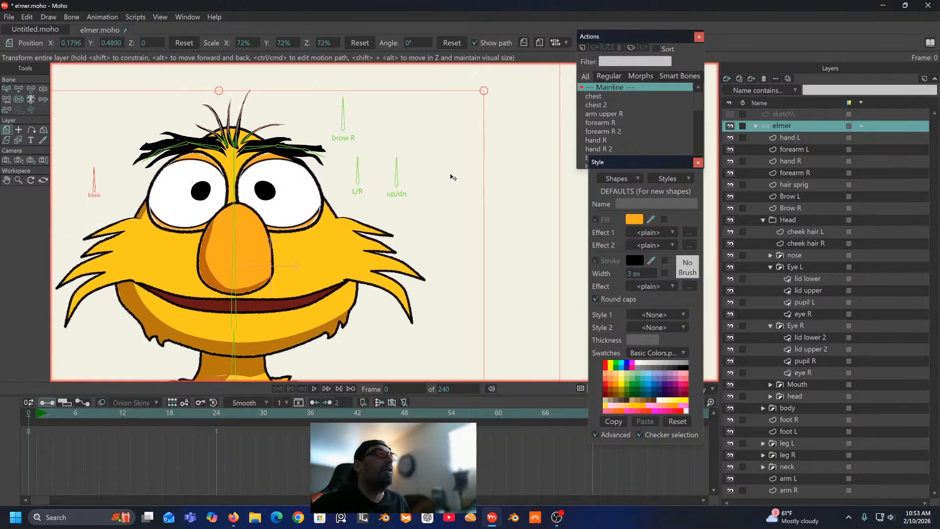
scroll(315, 206, "up", 1)
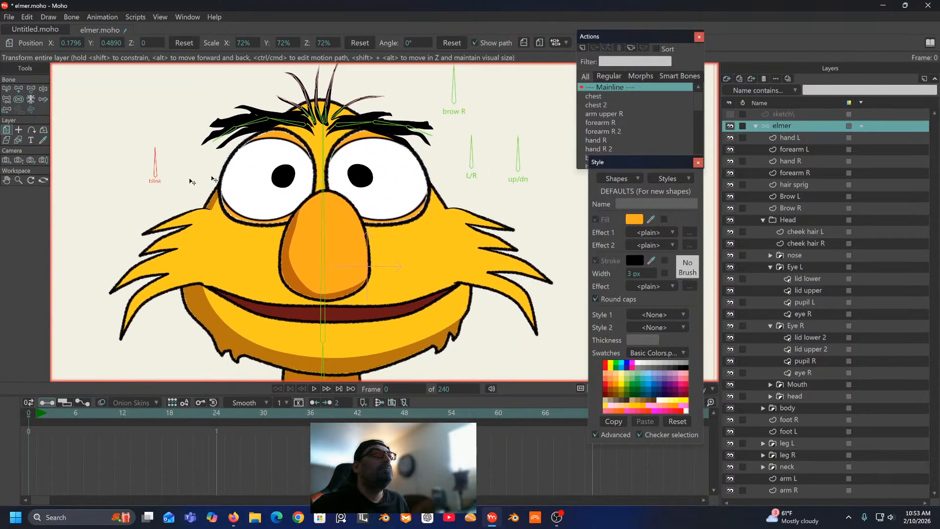
left_click_drag(642, 163, 626, 205)
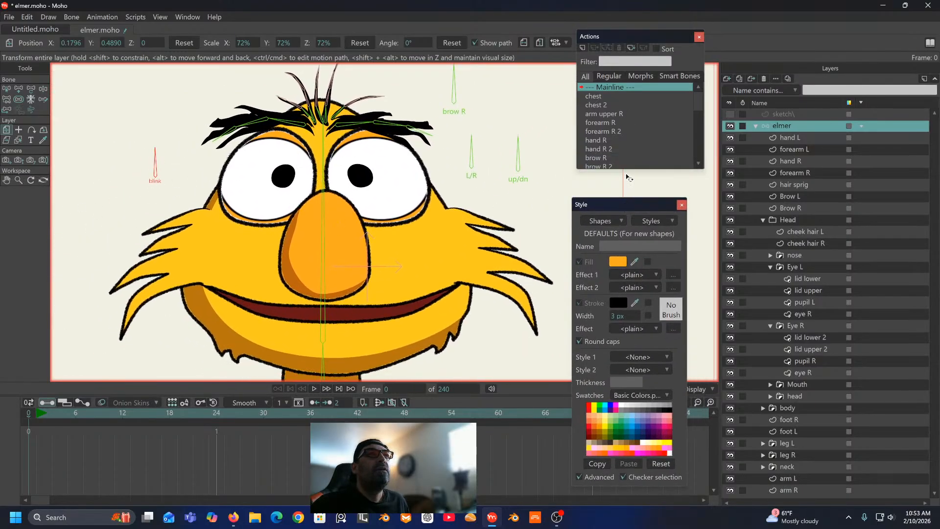
scroll(630, 180, "down", 5)
scroll(487, 244, "up", 5)
left_click_drag(485, 244, 149, 329)
scroll(161, 336, "up", 4)
scroll(230, 315, "down", 3)
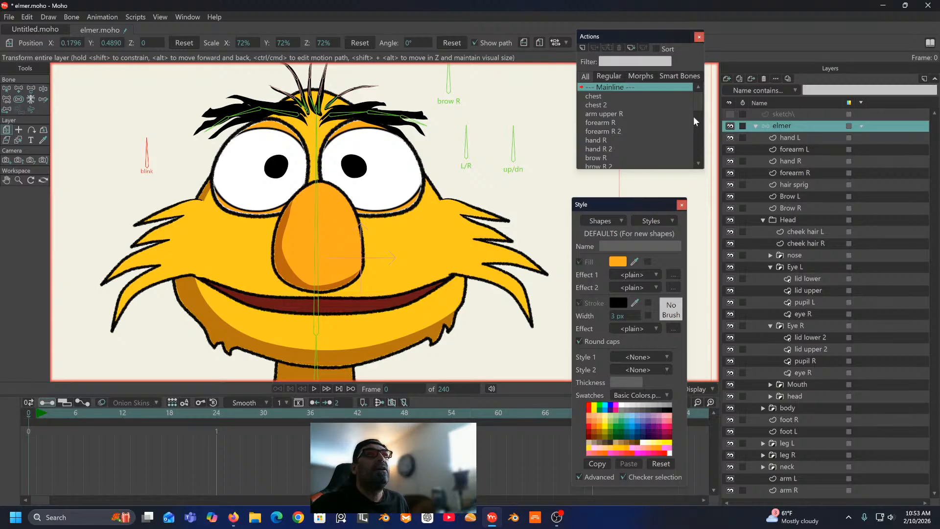
scroll(694, 121, "down", 3)
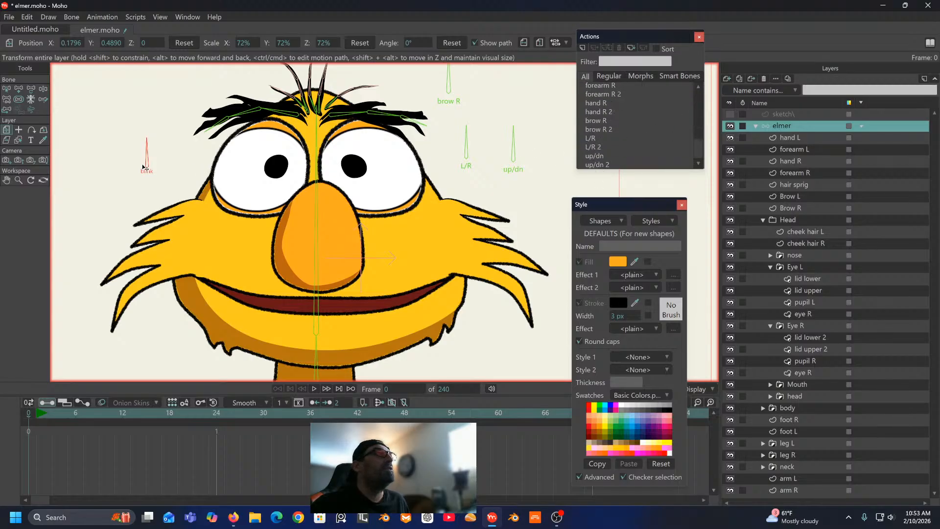
Step: Make a smart bone dial for the blink bone with angles from -70 to 70 and a duration of 48 frames
left_click(72, 18)
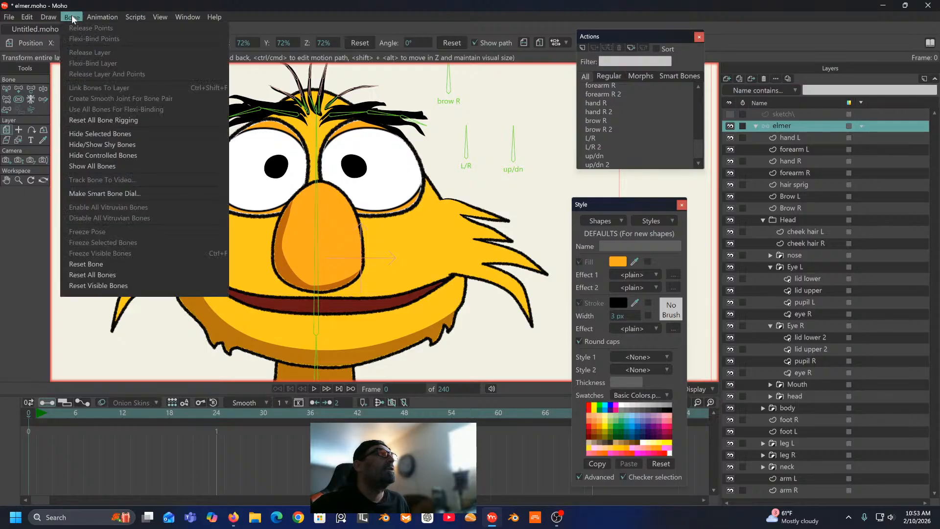
left_click(94, 195)
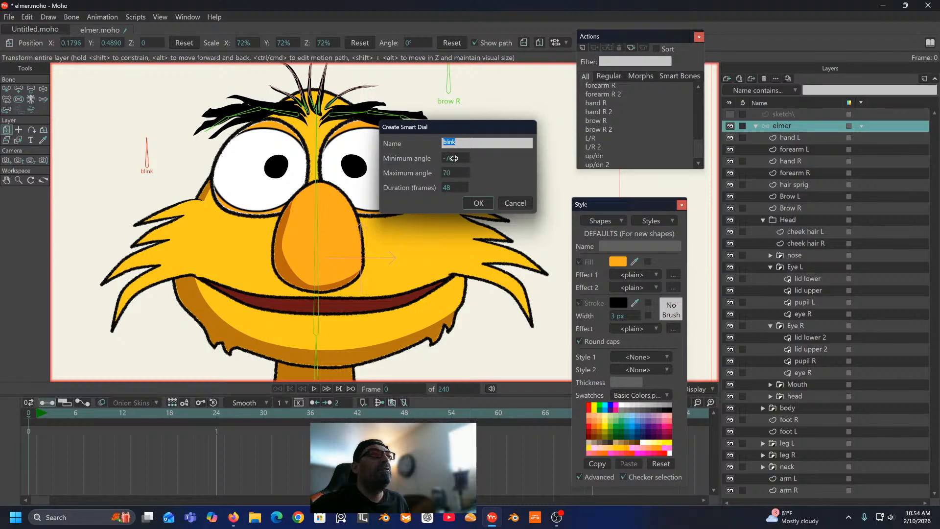
left_click(478, 203)
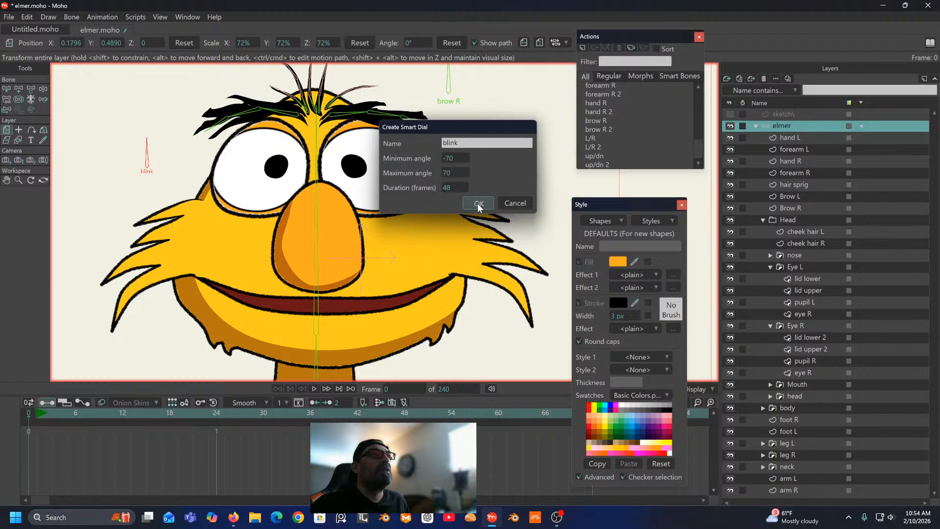
Step: At frame 48 of the blink action, raise the arch midpoints of lid lower and lid lower 2 partway up both eyes
left_click_drag(177, 414, 405, 417)
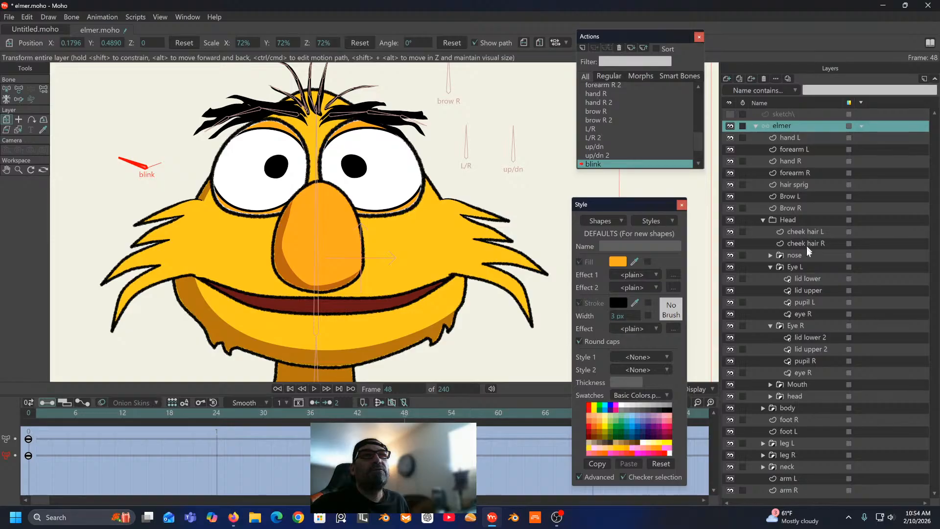
left_click(811, 279)
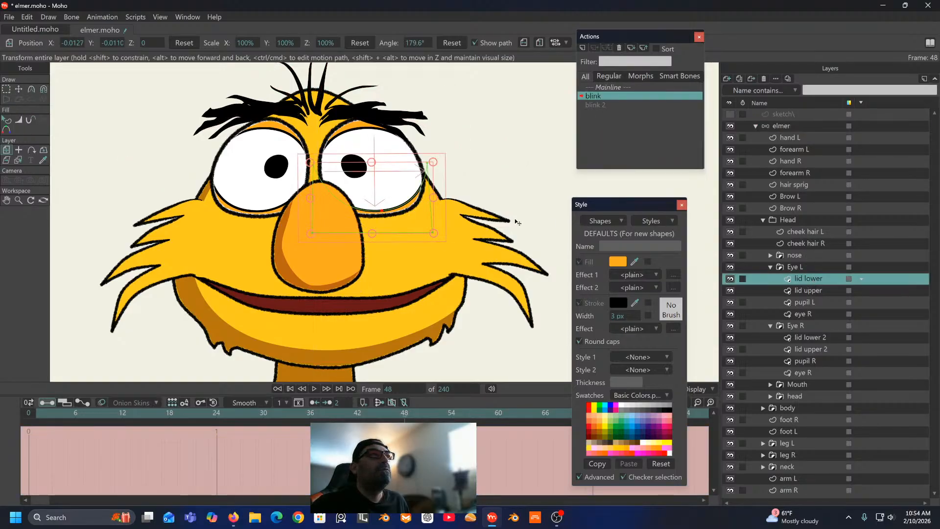
left_click(19, 89)
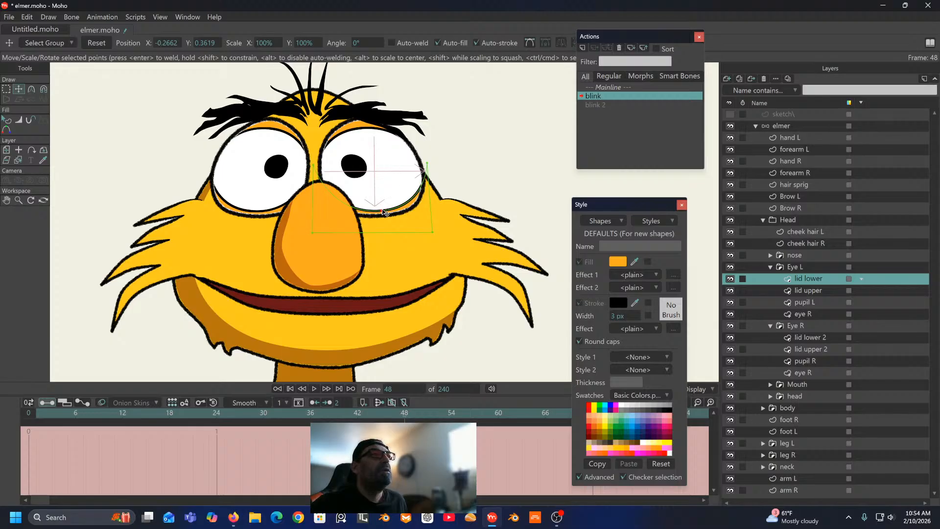
left_click_drag(384, 212, 382, 195)
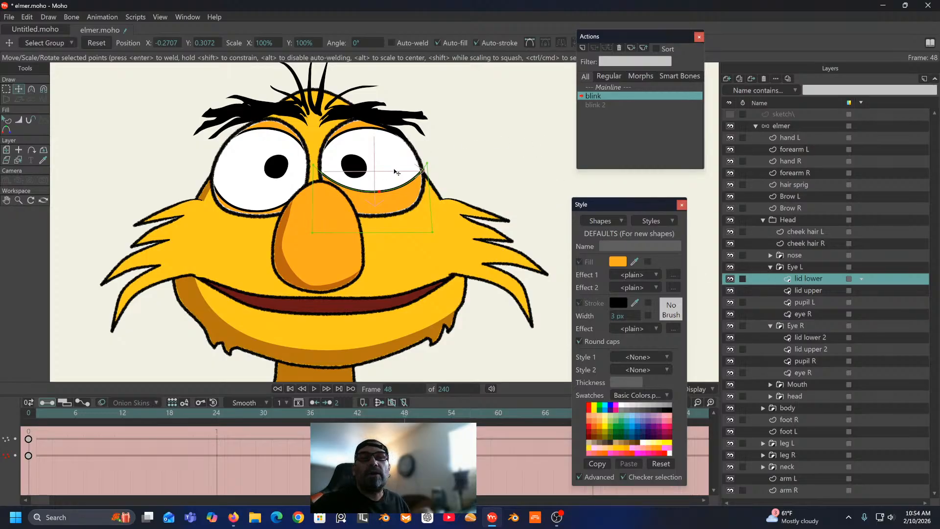
left_click(810, 337)
left_click_drag(250, 212, 251, 185)
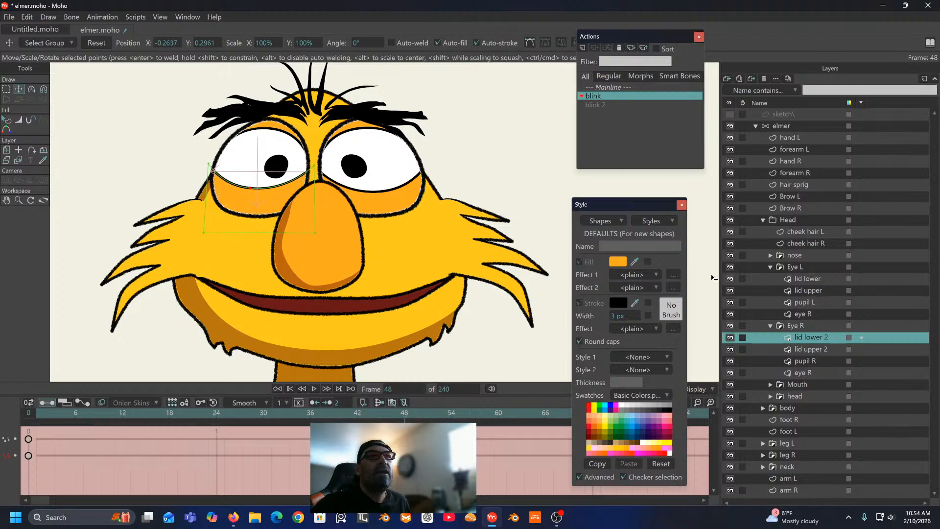
Step: Pull lid upper 2's midpoint down to about X -0.3049, Y 0.1924, and lower lid lower 2's two upper corner points slightly
left_click(806, 349)
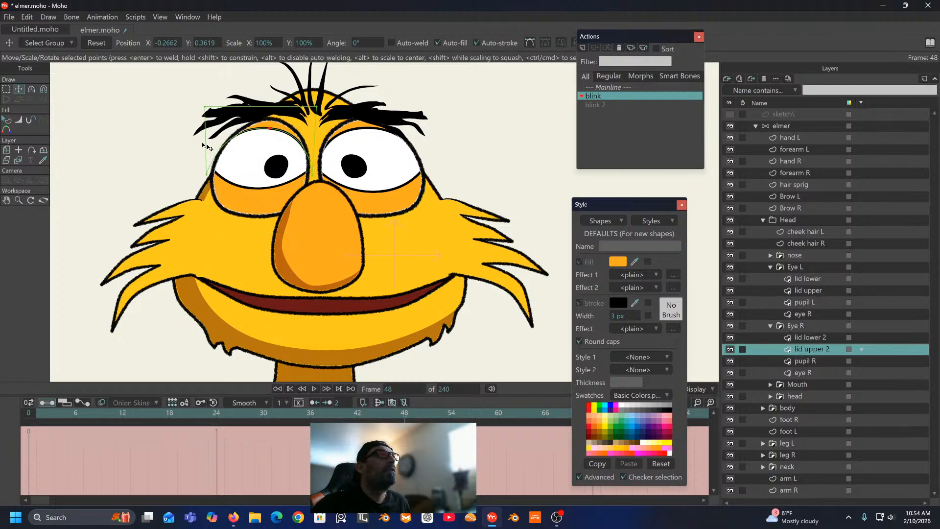
left_click_drag(270, 130, 253, 190)
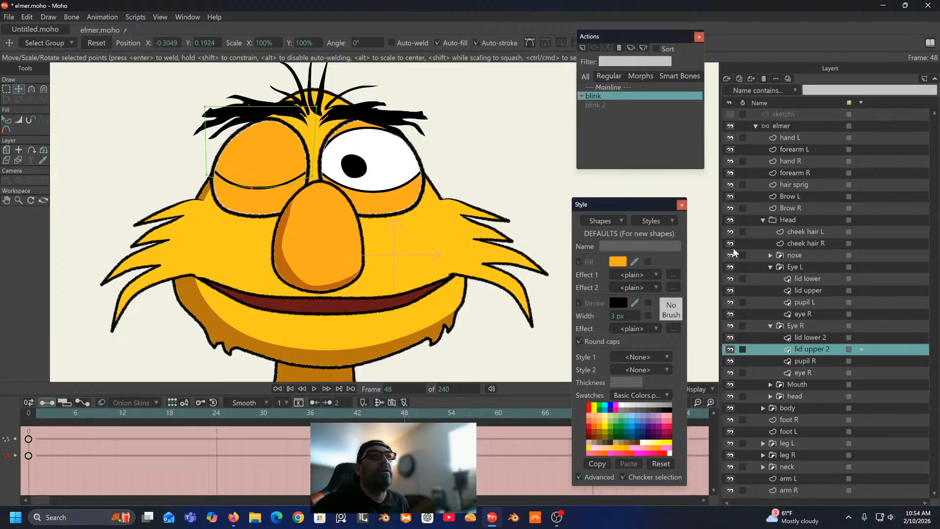
left_click(809, 338)
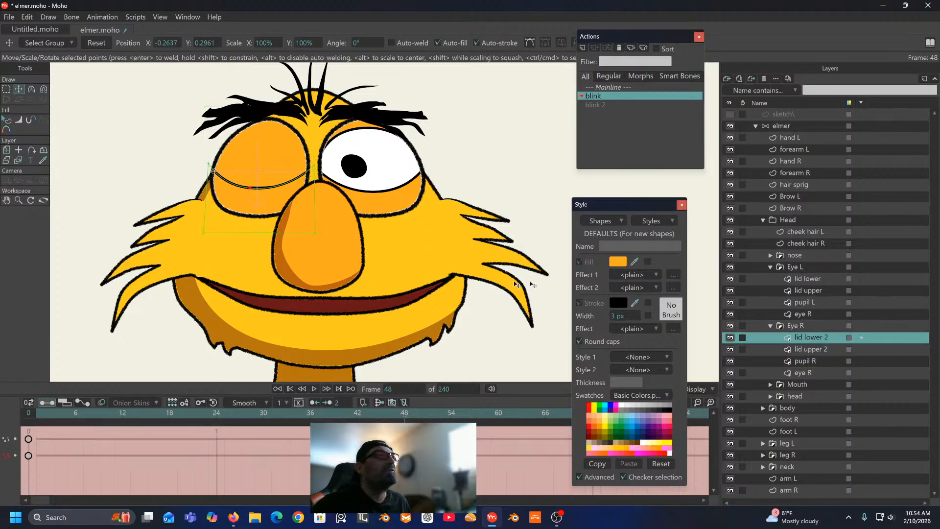
left_click_drag(209, 169, 206, 177)
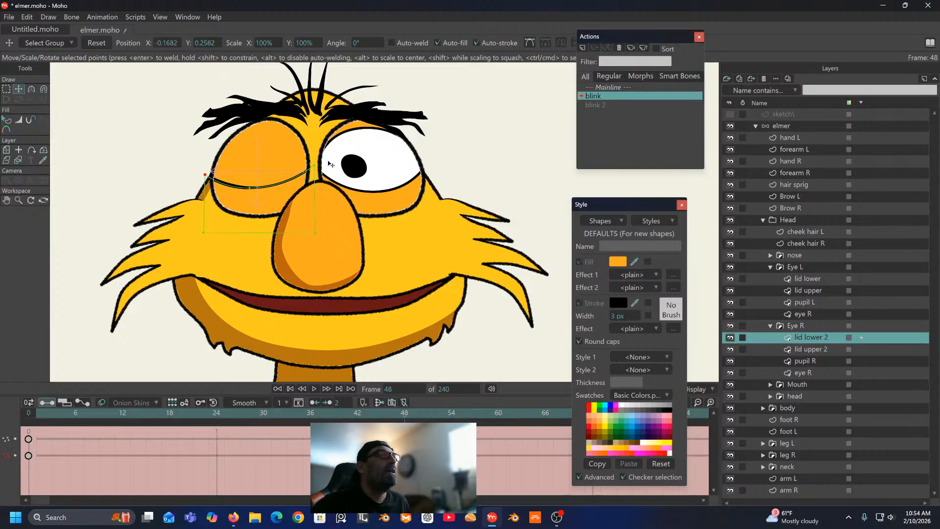
left_click_drag(315, 168, 313, 177)
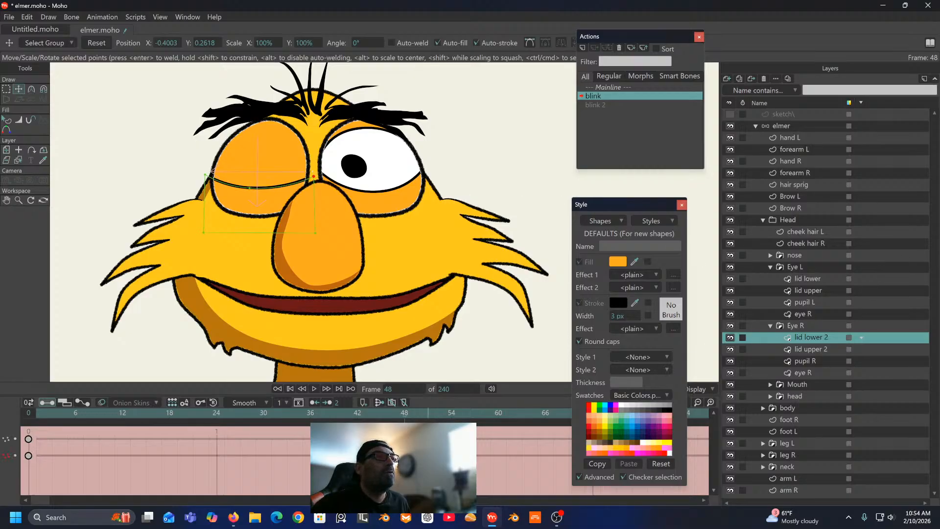
Step: Set the interpolation of lid lower 2's blink keyframes to Linear
left_click_drag(407, 433, 22, 465)
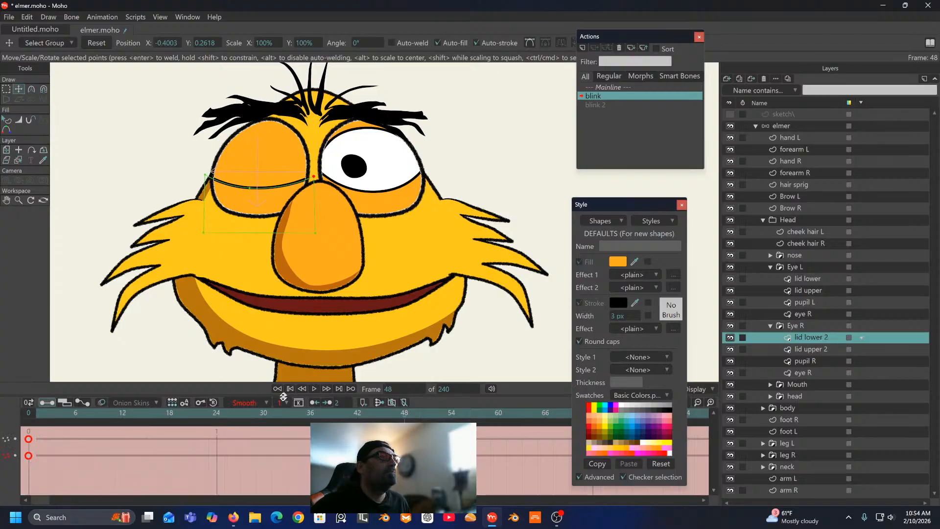
left_click(269, 404)
left_click(284, 388)
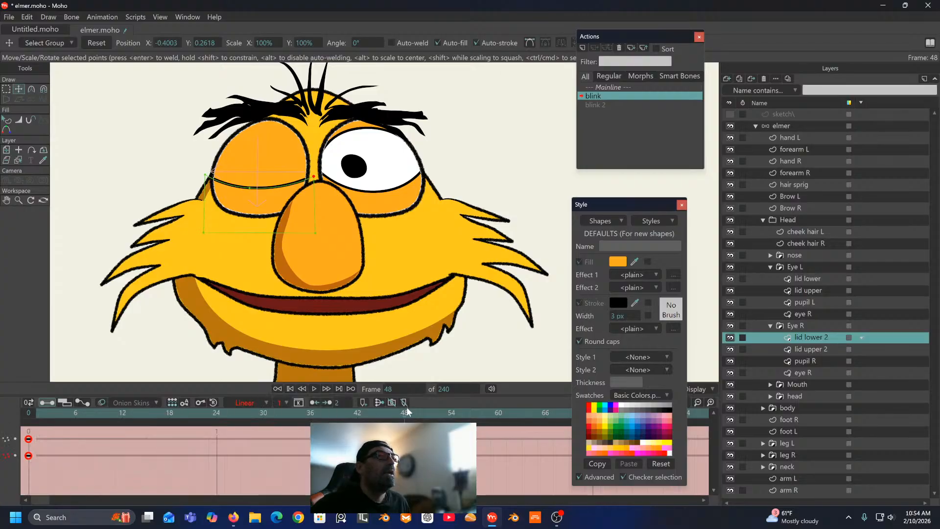
Step: At frame 48 of the blink action, pull lid upper's midpoint down to about X -0.2798, Y 0.1811, and lower lid lower's two upper corners slightly
left_click_drag(406, 413, 405, 450)
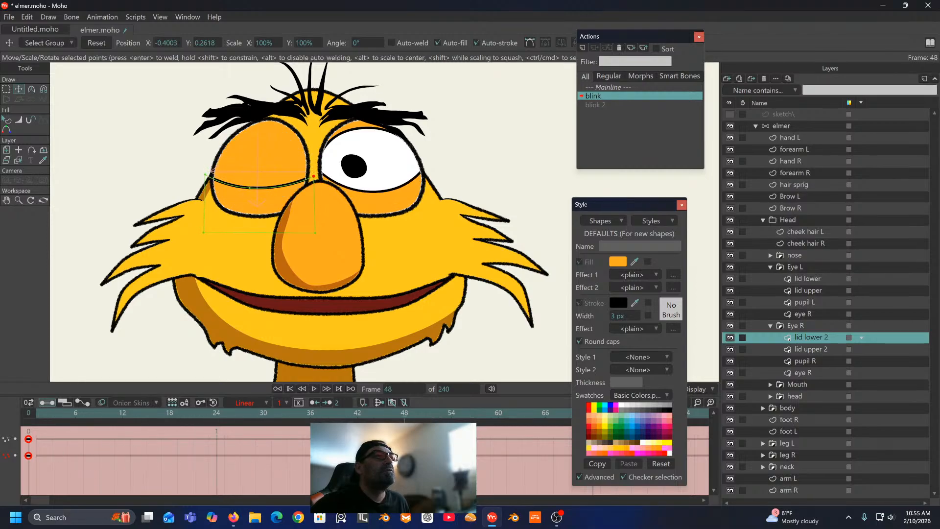
left_click(815, 290)
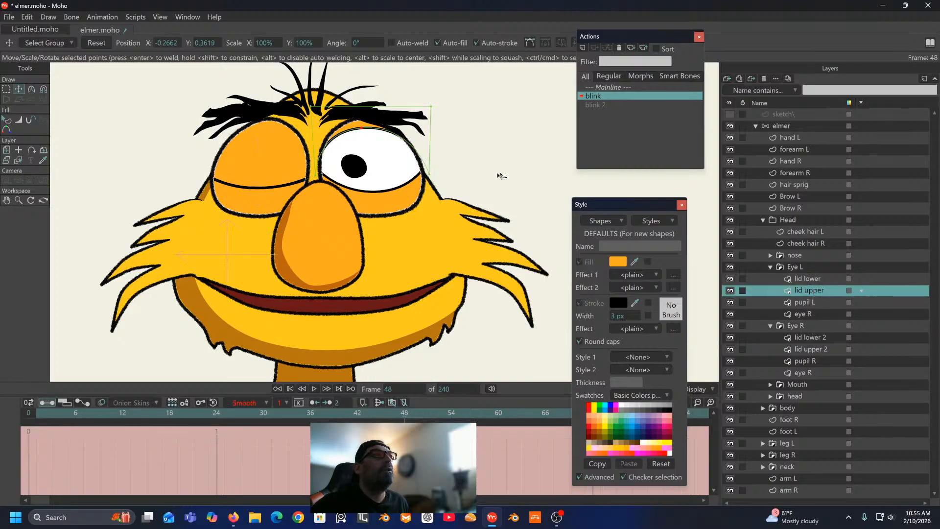
left_click_drag(363, 130, 370, 192)
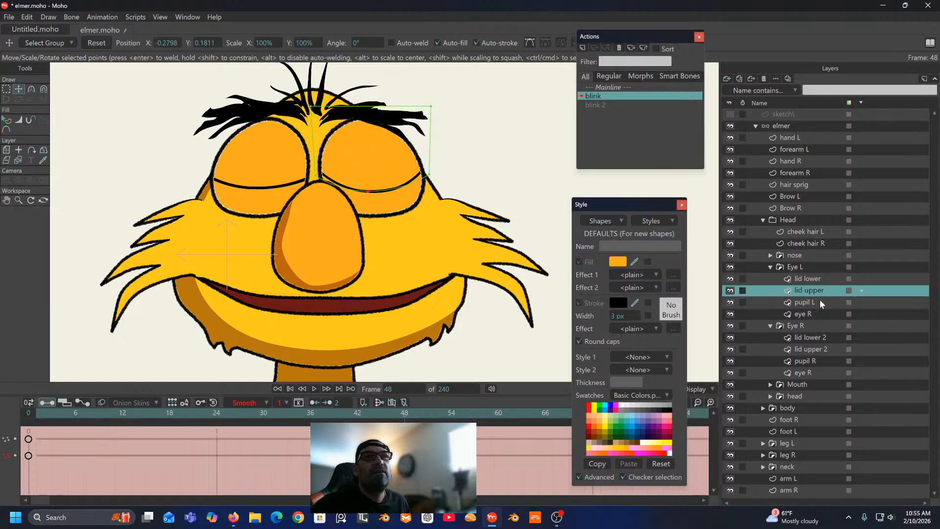
left_click(822, 281)
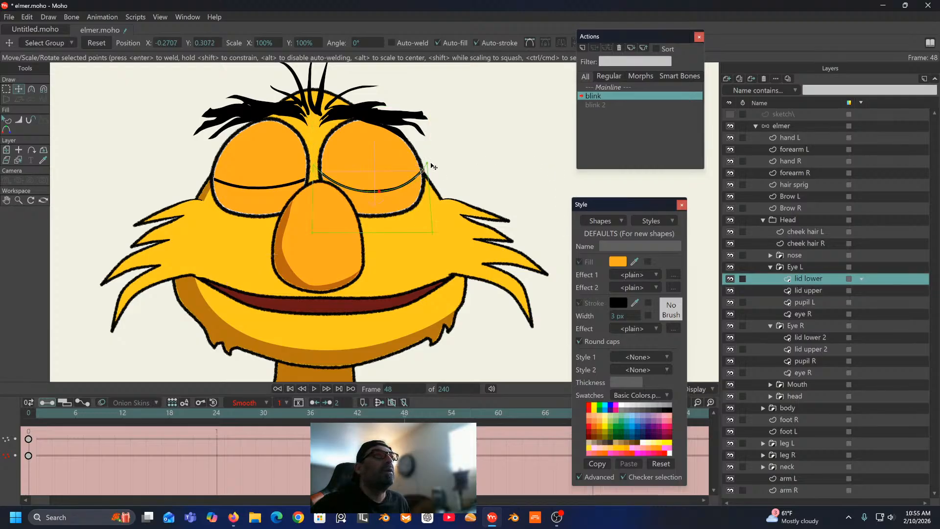
left_click_drag(427, 164, 432, 175)
left_click_drag(316, 170, 312, 177)
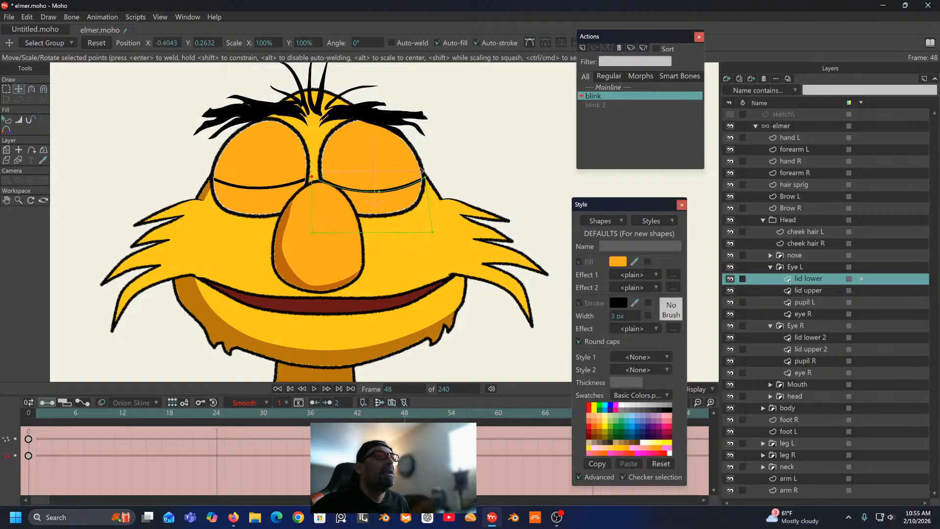
Step: Set the interpolation of lid lower's blink keyframes to Linear and scrub the action back to frame 0
left_click_drag(421, 428, 15, 487)
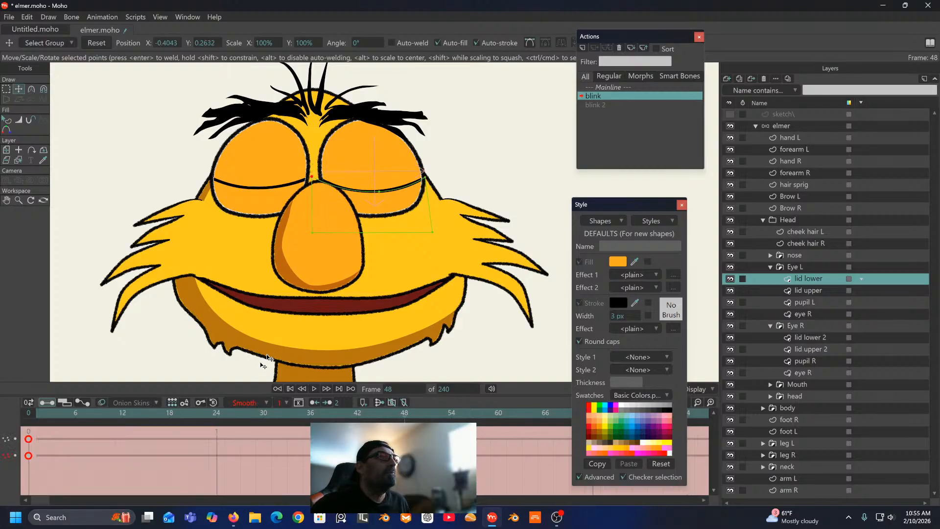
left_click(257, 405)
left_click(406, 416)
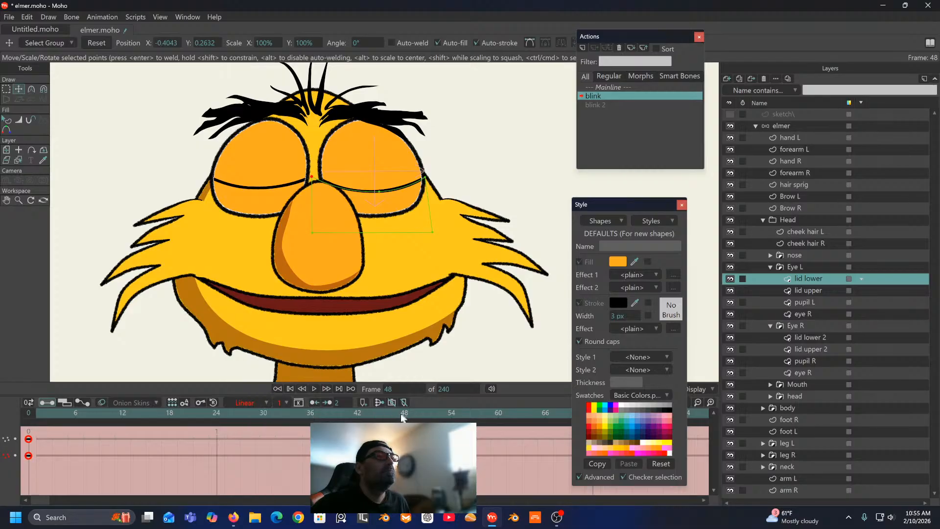
left_click_drag(401, 417, 5, 447)
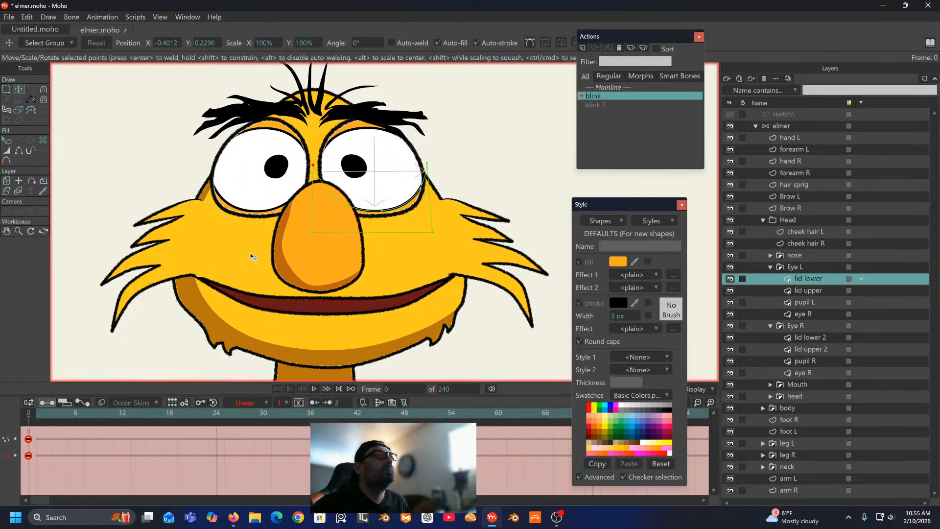
scroll(253, 257, "down", 3)
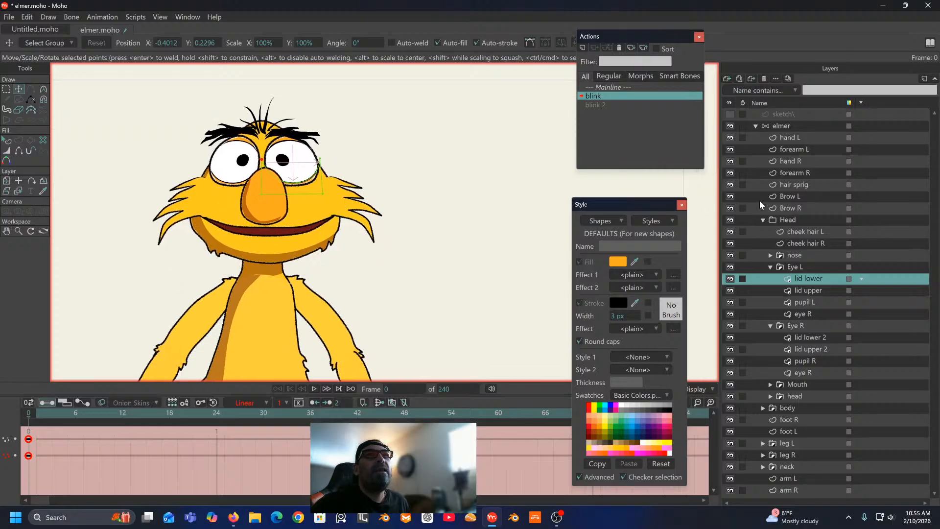
Step: At frame 48 of the blink 2 action, lower lid lower's midpoint past the eye outline and raise lid upper's midpoint to about Y 0.3976
left_click(597, 105)
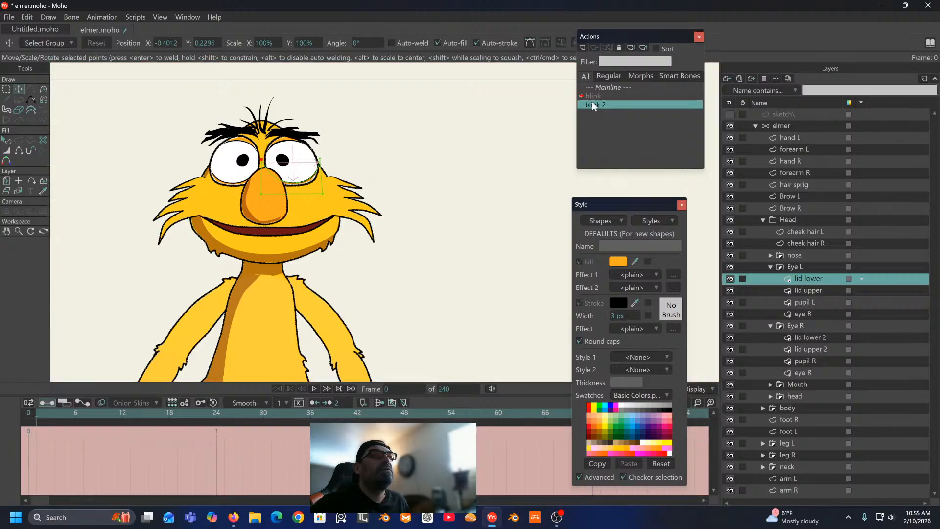
scroll(308, 182, "up", 3)
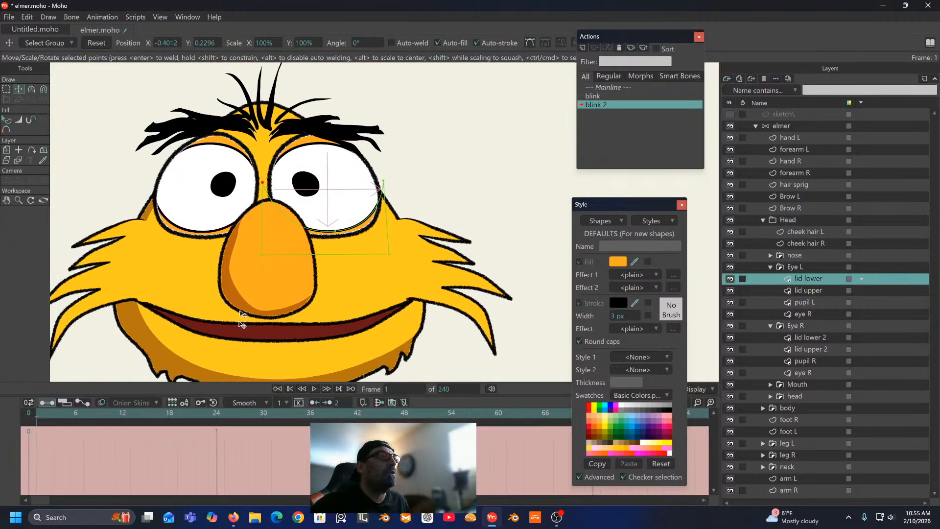
left_click(403, 414)
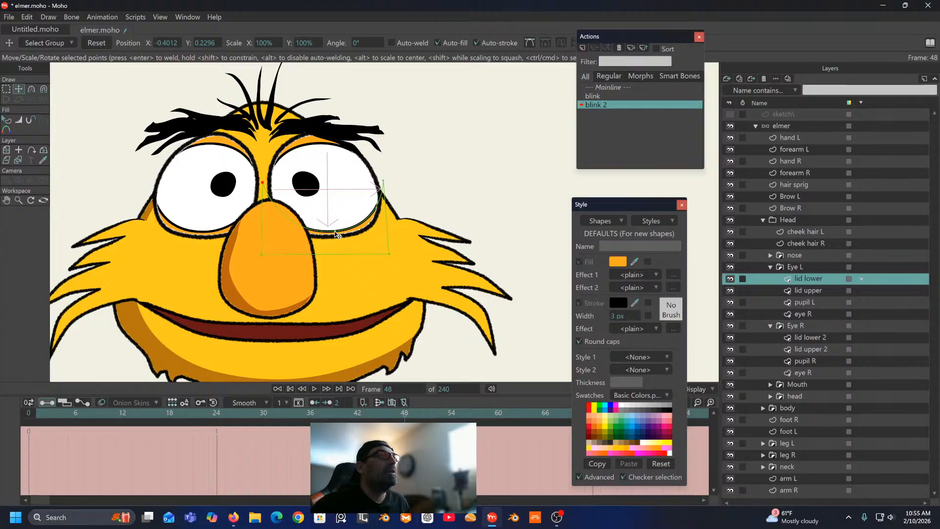
left_click_drag(338, 233, 338, 245)
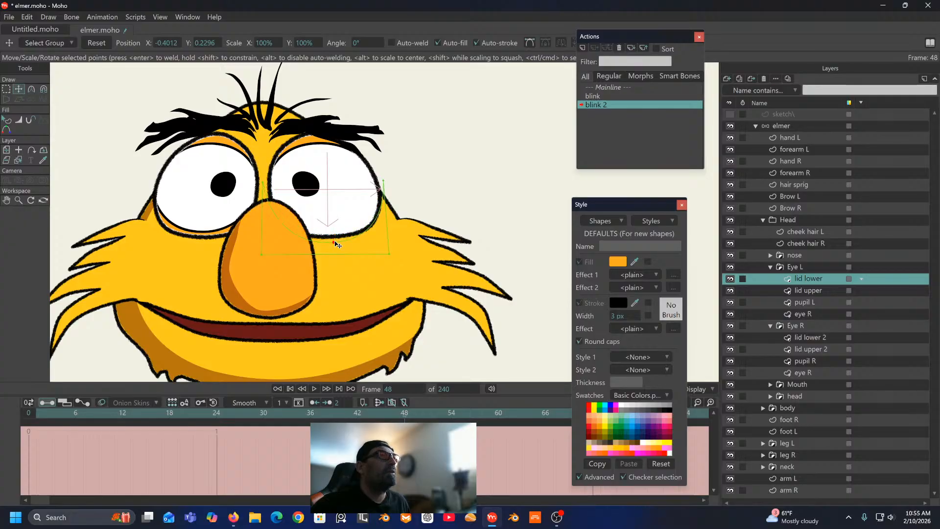
left_click(806, 289)
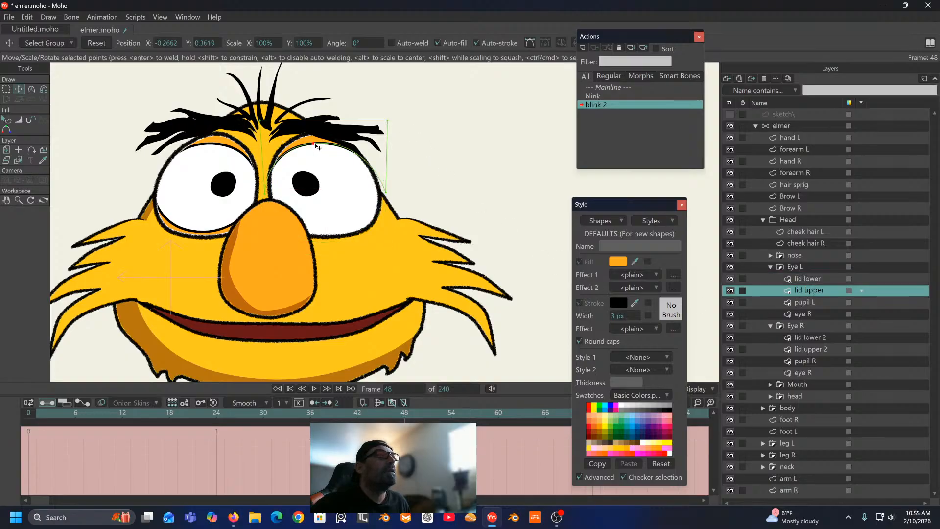
left_click_drag(317, 147, 319, 134)
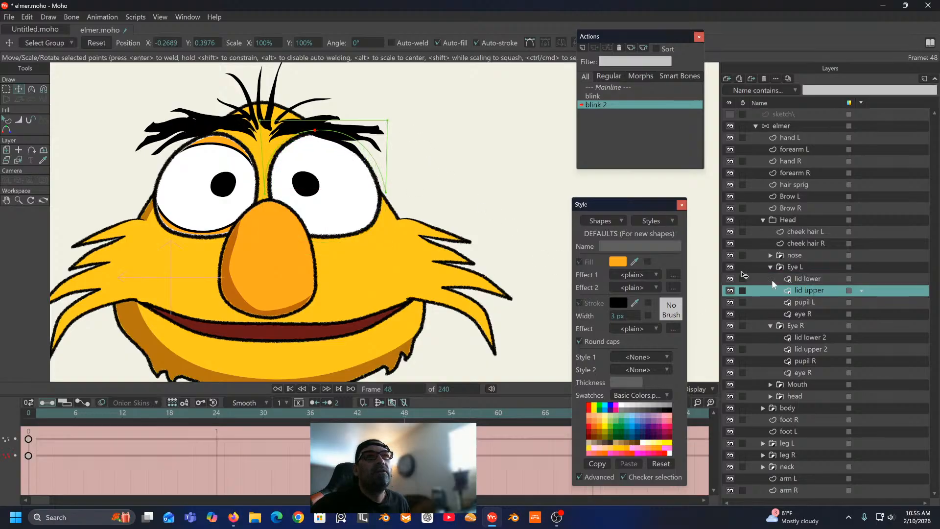
Step: At frame 48 of blink 2, lower lid lower 2's midpoint past the eye outline and raise lid upper 2's midpoint to about Y 0.3962
left_click(812, 337)
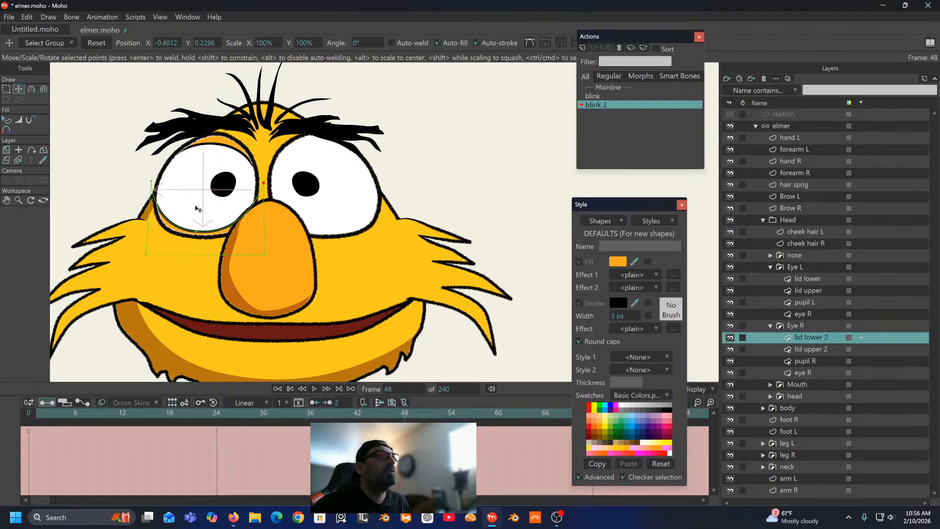
left_click_drag(197, 235, 198, 247)
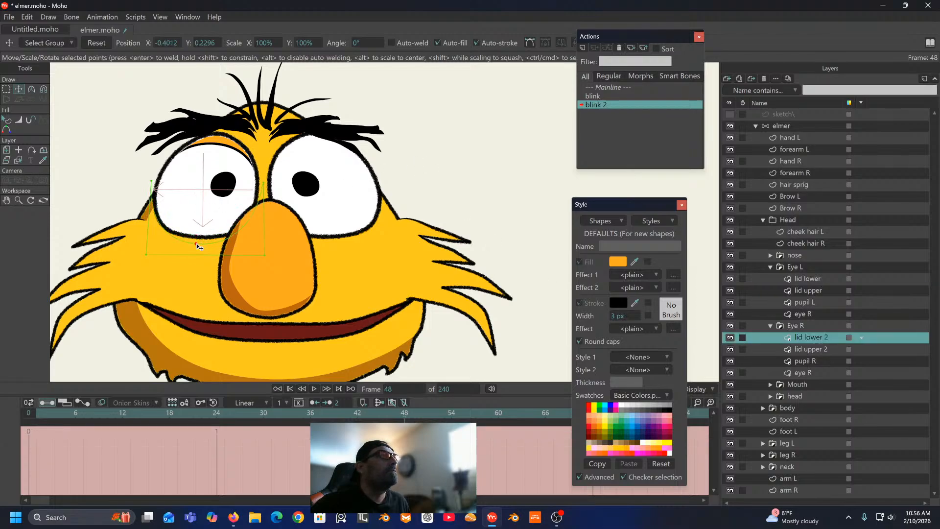
left_click(808, 349)
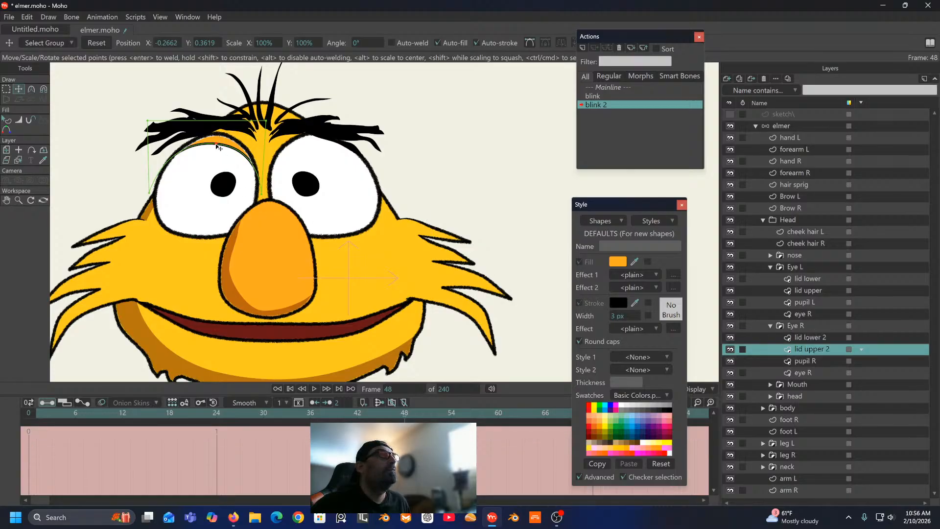
left_click_drag(217, 146, 219, 134)
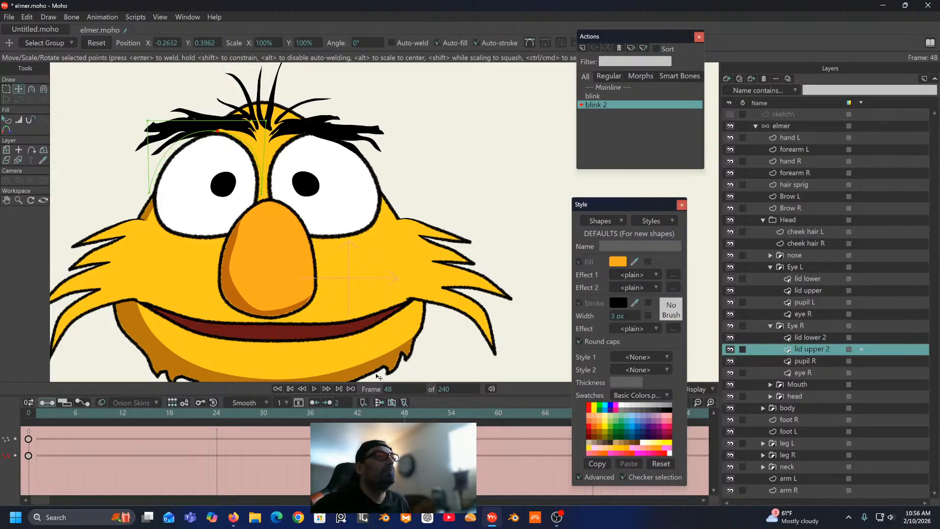
Step: Set the interpolation of the blink 2 keyframes on lid upper 2 and lid lower 2 to Linear
left_click_drag(314, 432, 8, 489)
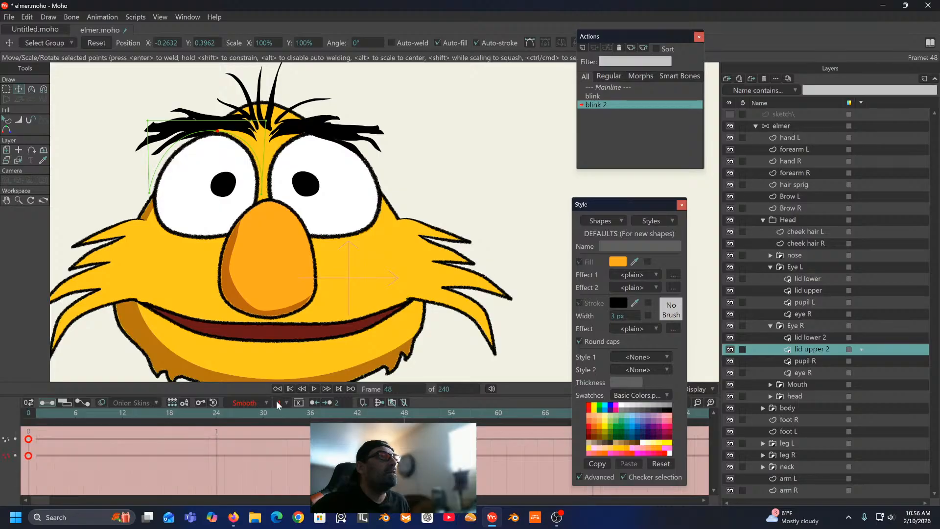
left_click(266, 402)
left_click(264, 386)
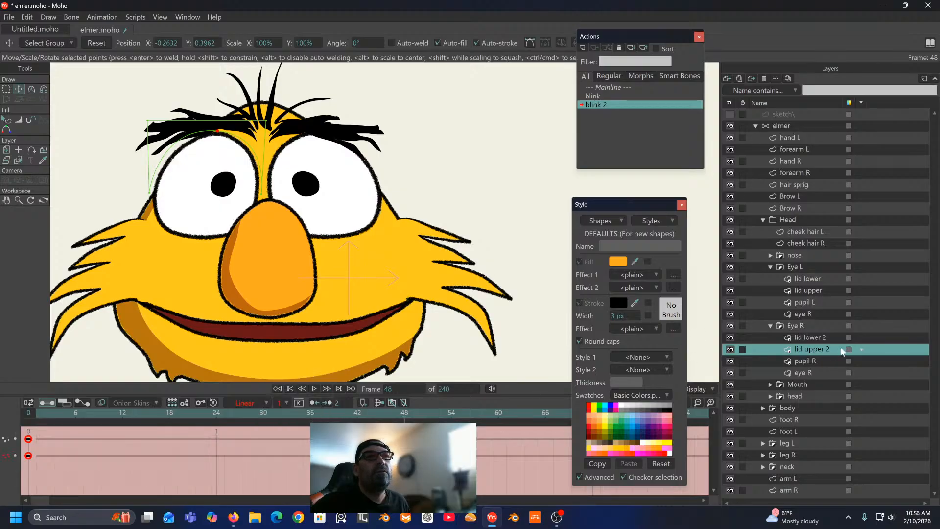
left_click(826, 337)
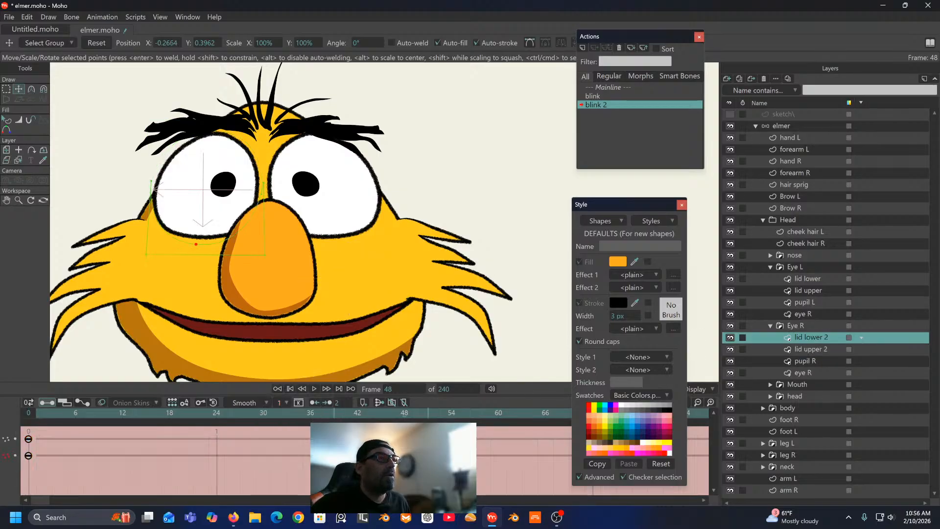
left_click_drag(314, 432, 9, 492)
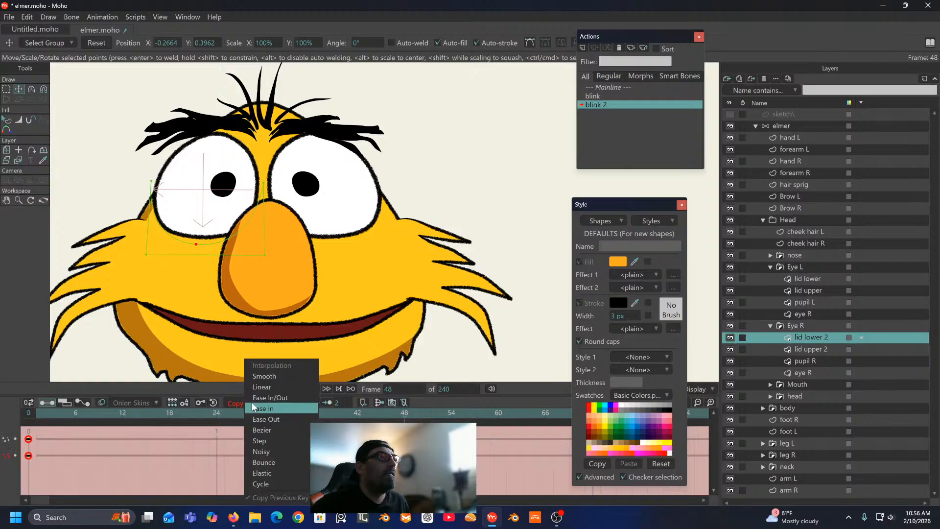
left_click(251, 403)
left_click(262, 386)
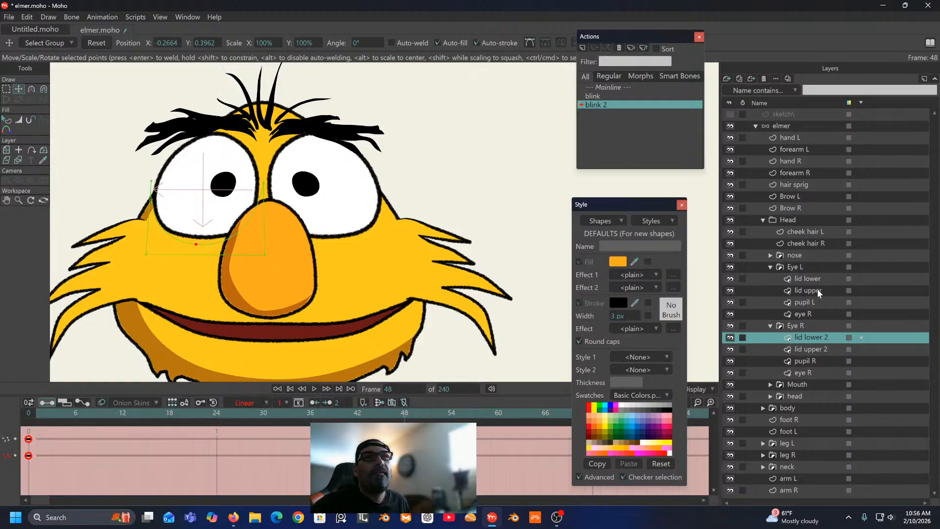
Step: Set the interpolation of the blink 2 keyframes on lid upper and lid lower to Linear
left_click(818, 290)
left_click_drag(228, 498, 20, 428)
left_click(245, 401)
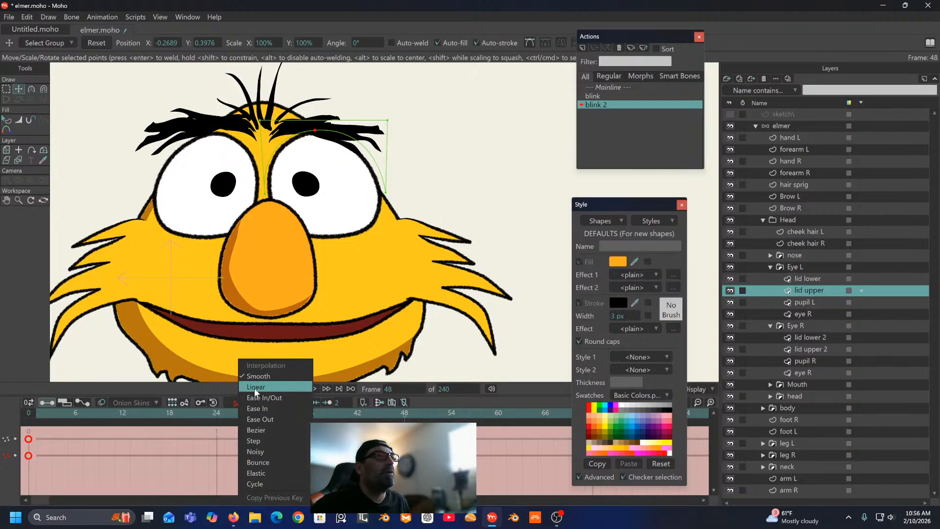
left_click(262, 387)
left_click(812, 278)
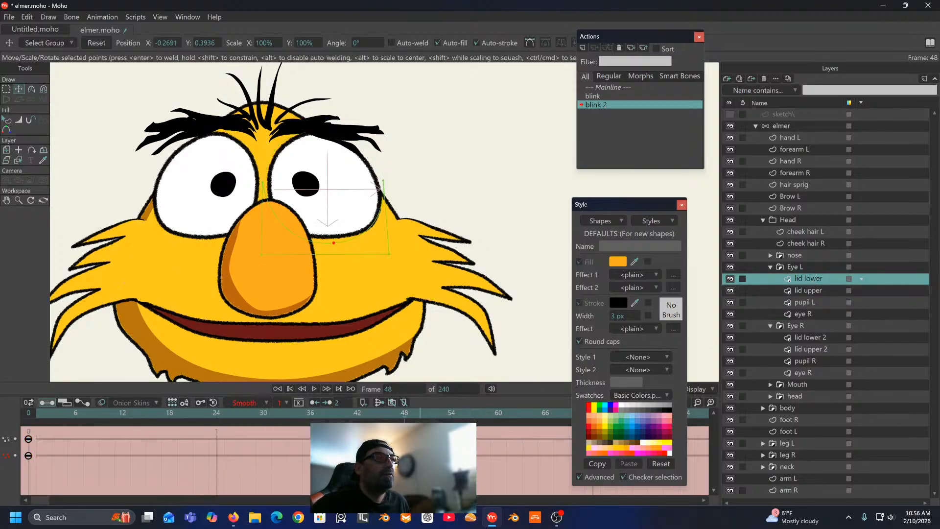
left_click_drag(352, 435, 2, 494)
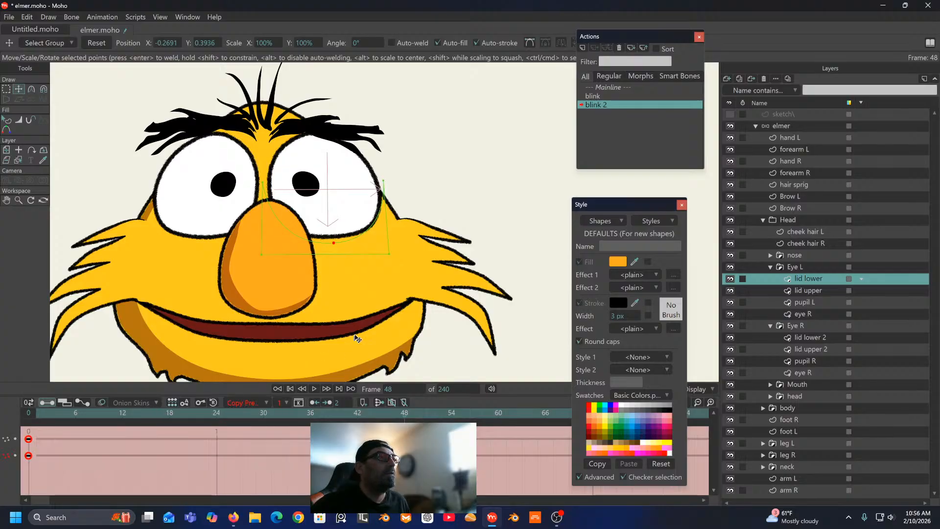
left_click(265, 401)
left_click(257, 389)
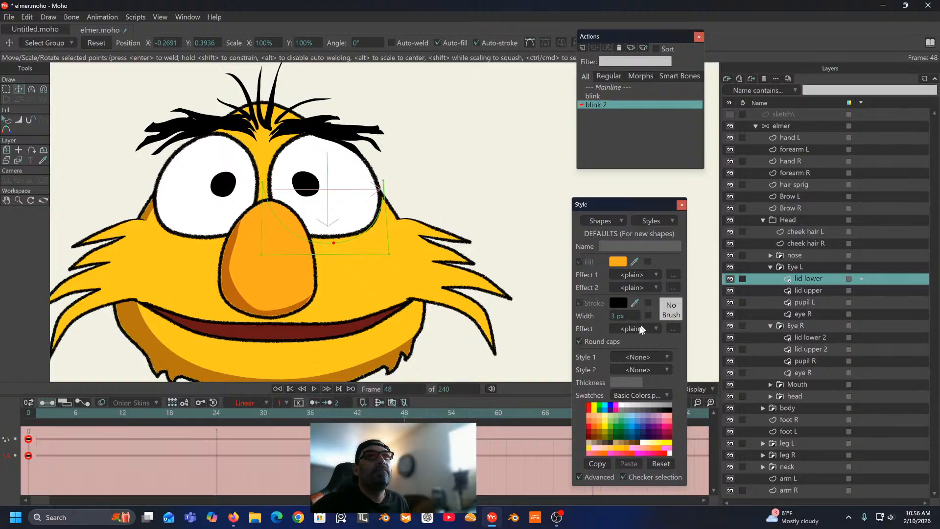
Step: Return to the blink action and set the interpolation of lid upper's keyframes to Linear
left_click(618, 95)
double_click(618, 95)
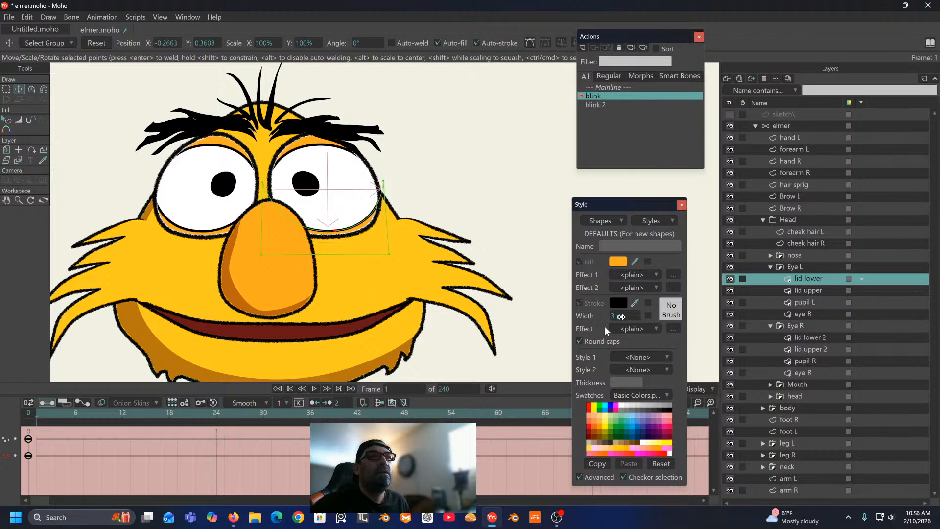
left_click(814, 290)
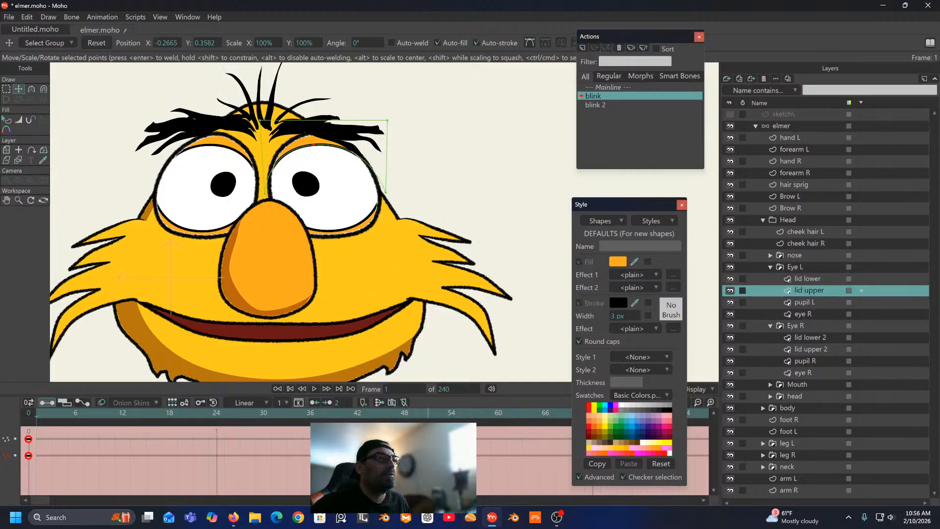
left_click_drag(372, 431, 10, 503)
left_click(255, 404)
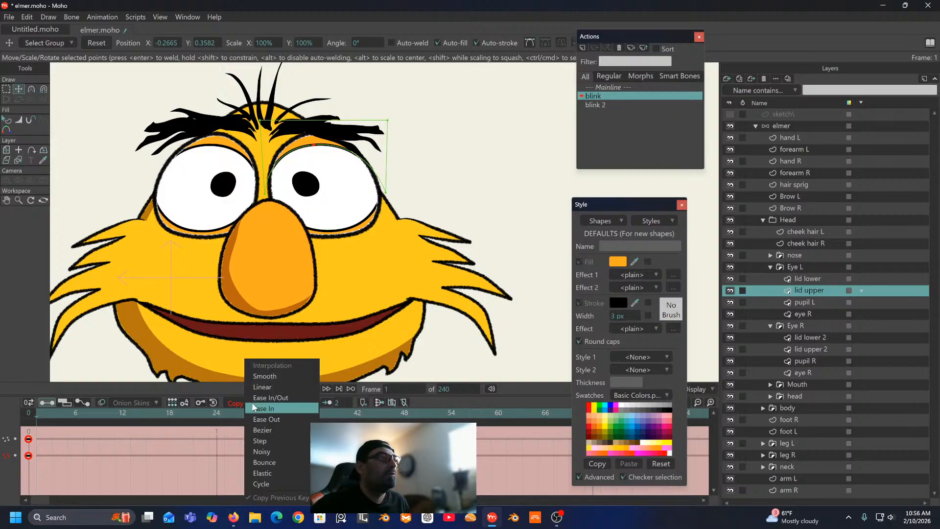
left_click(262, 387)
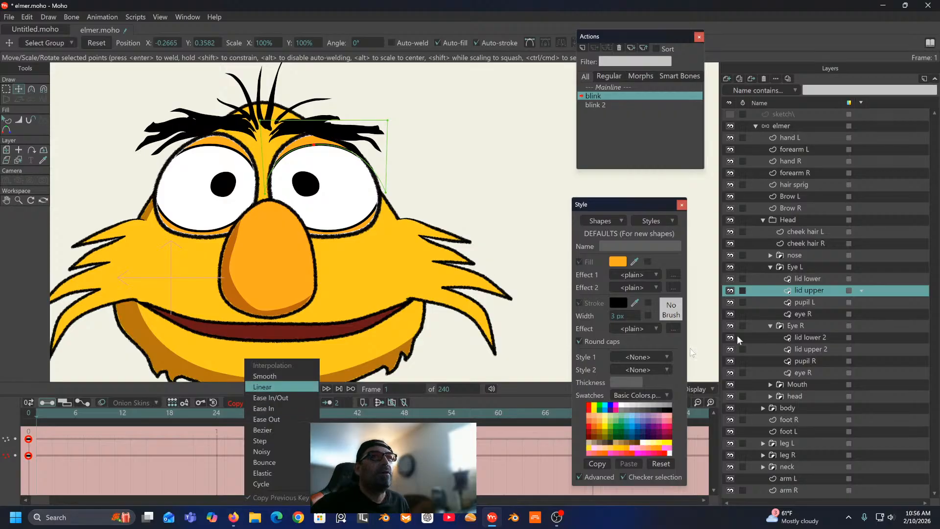
Step: Set the interpolation of lid upper 2's keyframes in the blink action to Ease In/Out
left_click(814, 336)
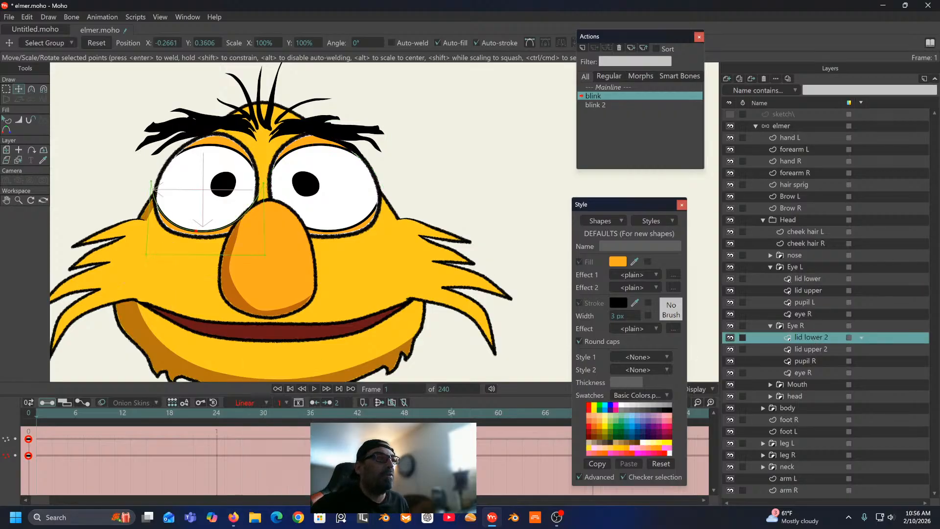
left_click(808, 350)
left_click_drag(343, 430, 25, 496)
left_click(244, 403)
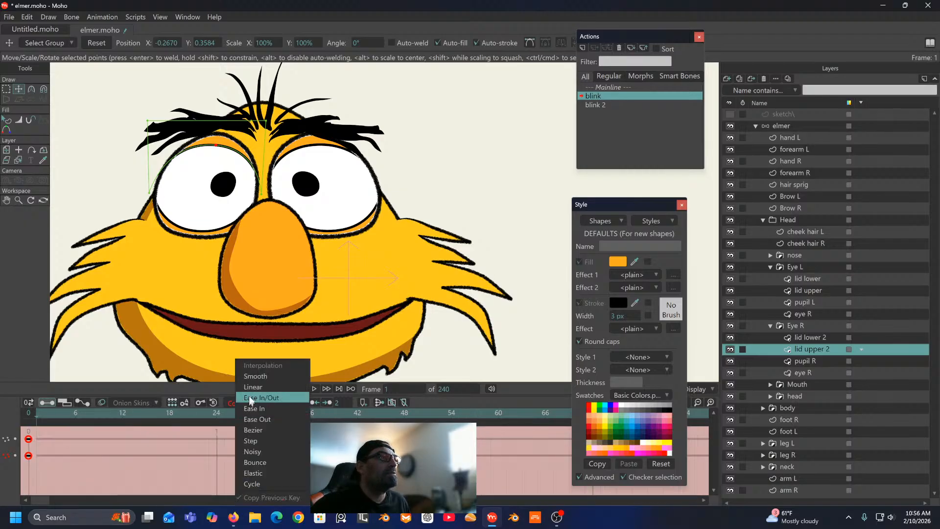
left_click(251, 397)
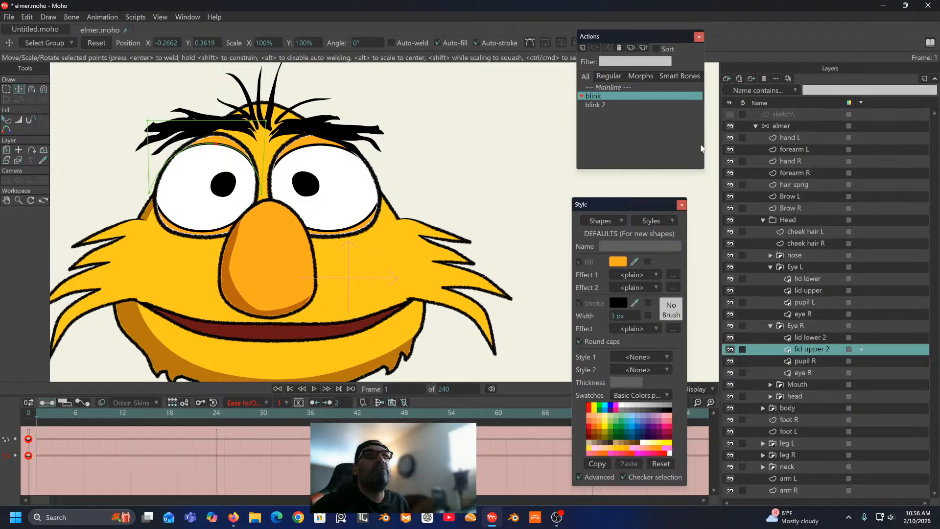
Step: Test the blink bone's rotation on the elmer layer's mainline at frames 0 and 1, clearing the test keyframes
left_click(635, 89)
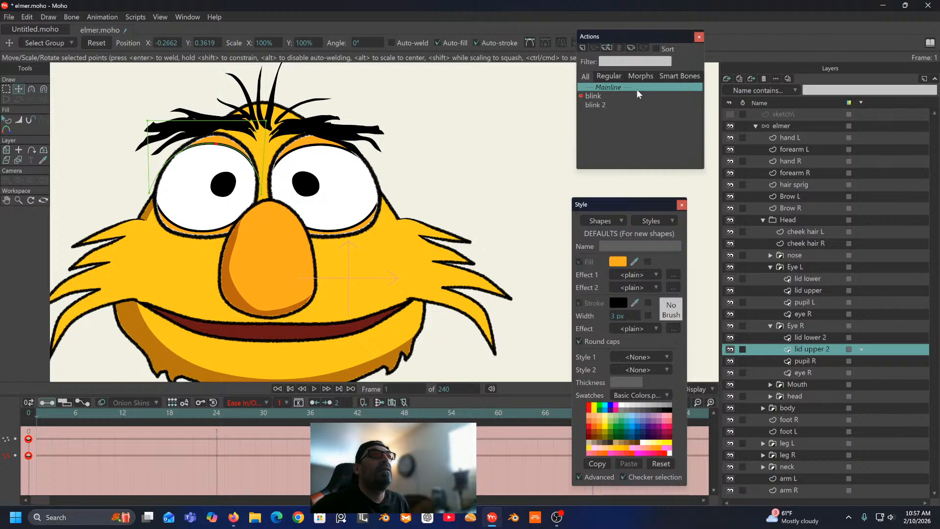
left_click(795, 125)
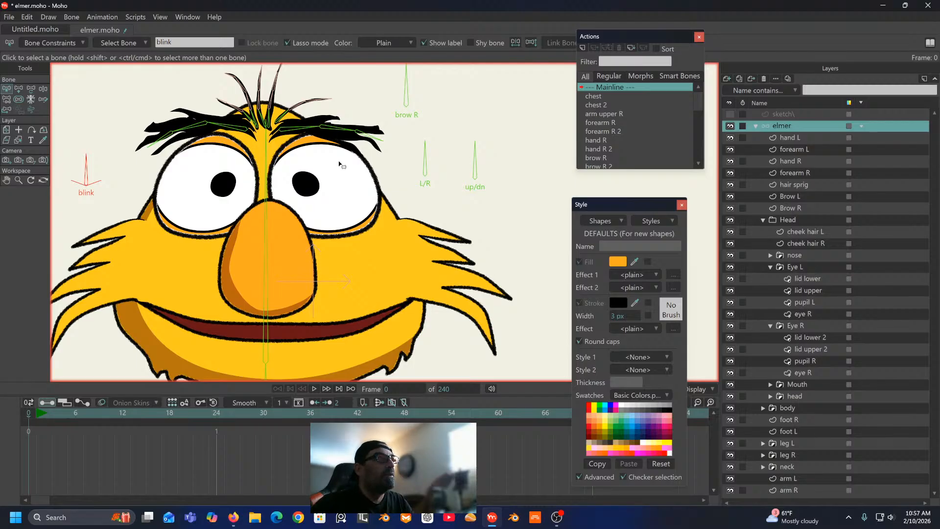
left_click(43, 89)
mouse_move(88, 164)
left_mouse_down()
mouse_move(56, 180)
mouse_move(108, 191)
mouse_move(88, 178)
left_mouse_up()
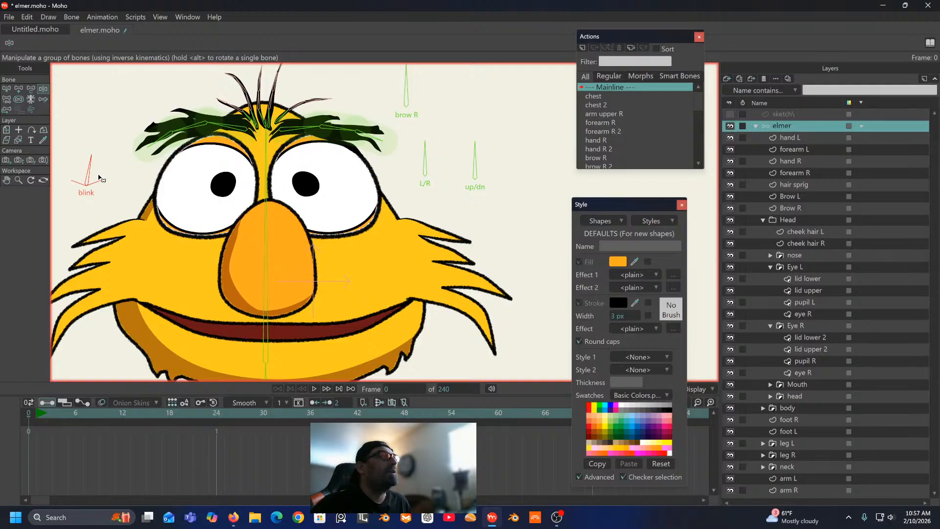
left_click(38, 413)
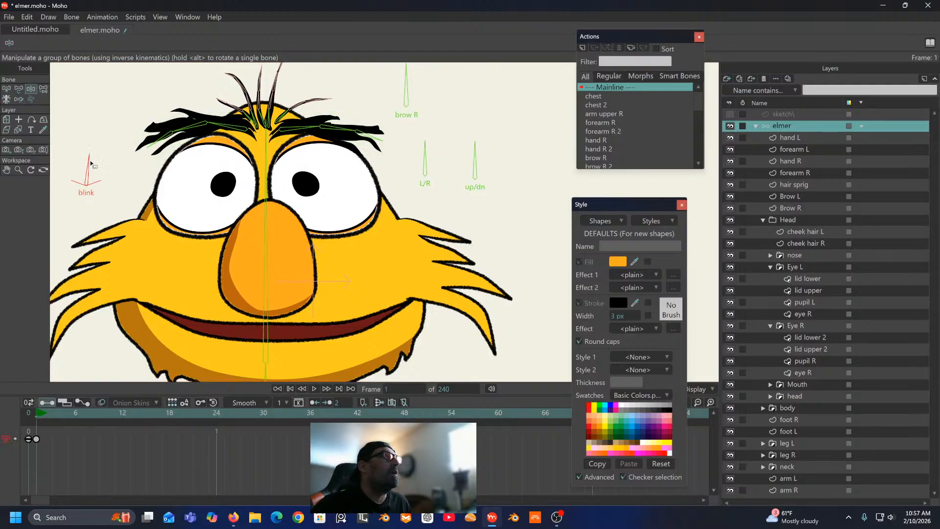
mouse_move(87, 156)
left_mouse_down()
mouse_move(64, 170)
mouse_move(91, 157)
left_mouse_up()
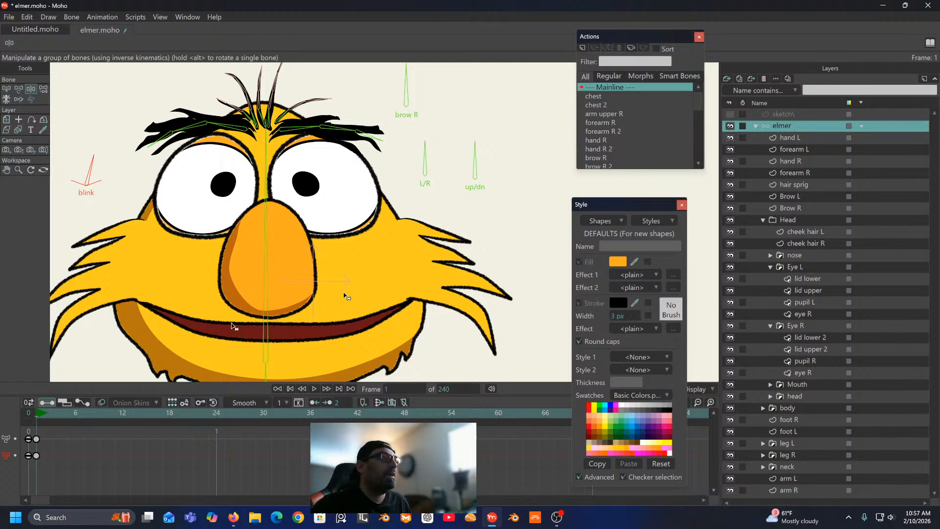
left_click_drag(84, 436, 15, 465)
key("Delete")
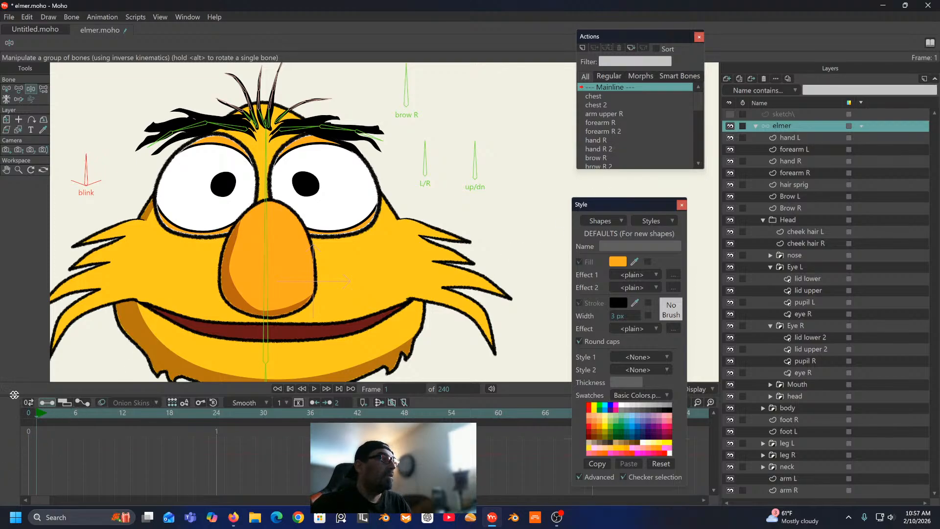
left_click(29, 414)
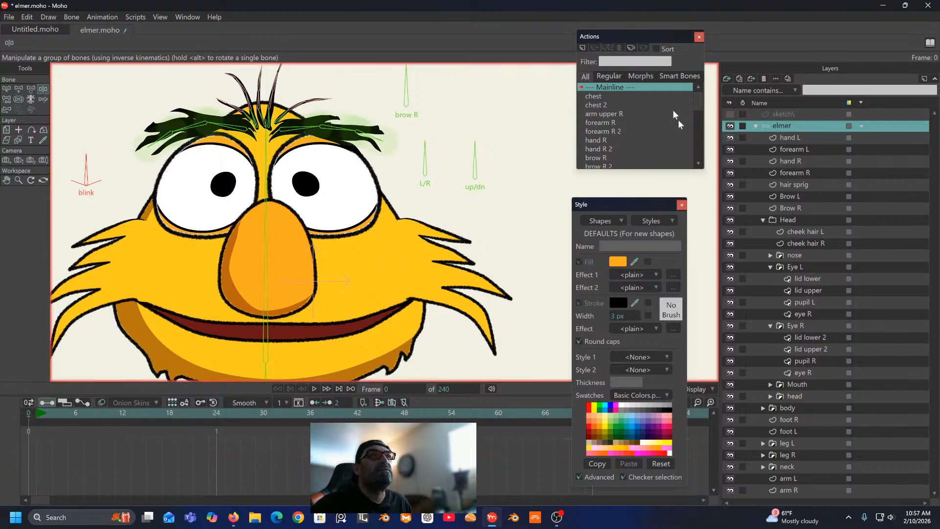
Step: Open elmer's blink action and scrub through its frames to check the eyelid movement
scroll(633, 139, "down", 3)
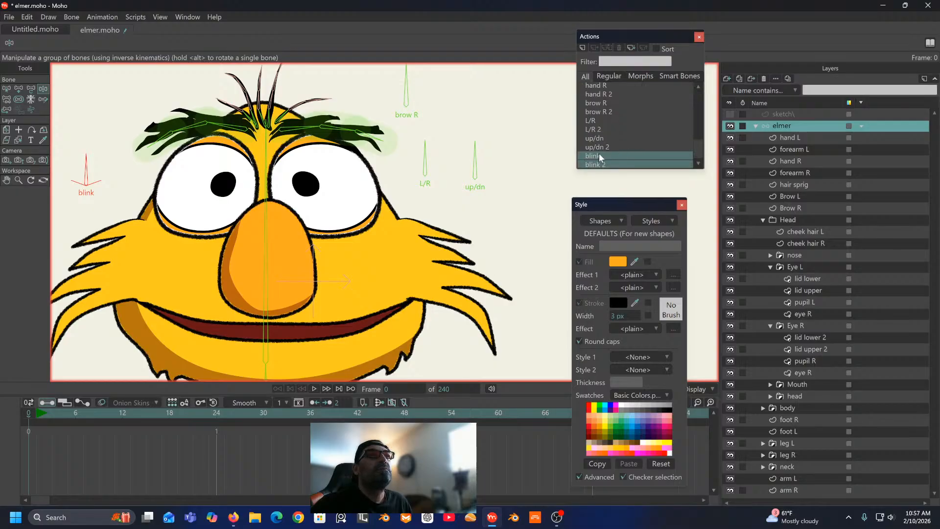
left_click(595, 155)
double_click(595, 157)
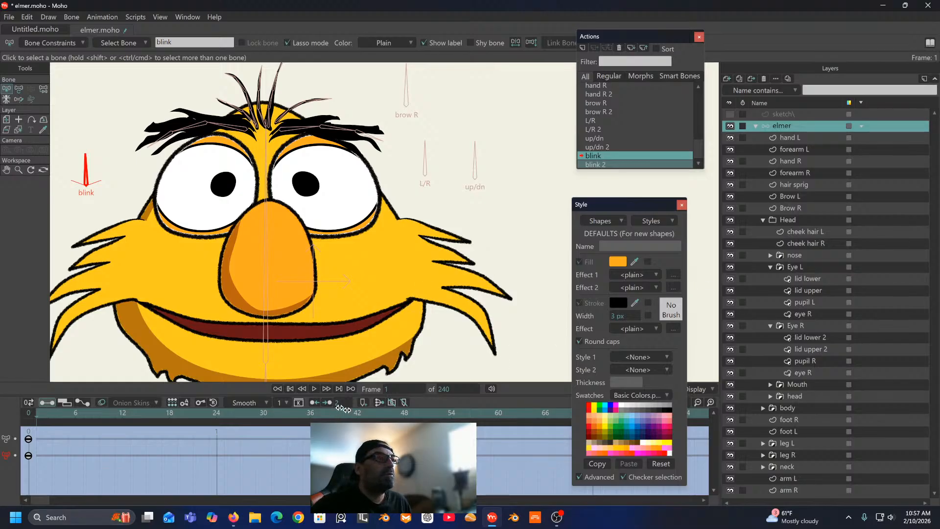
left_click_drag(365, 414, 37, 461)
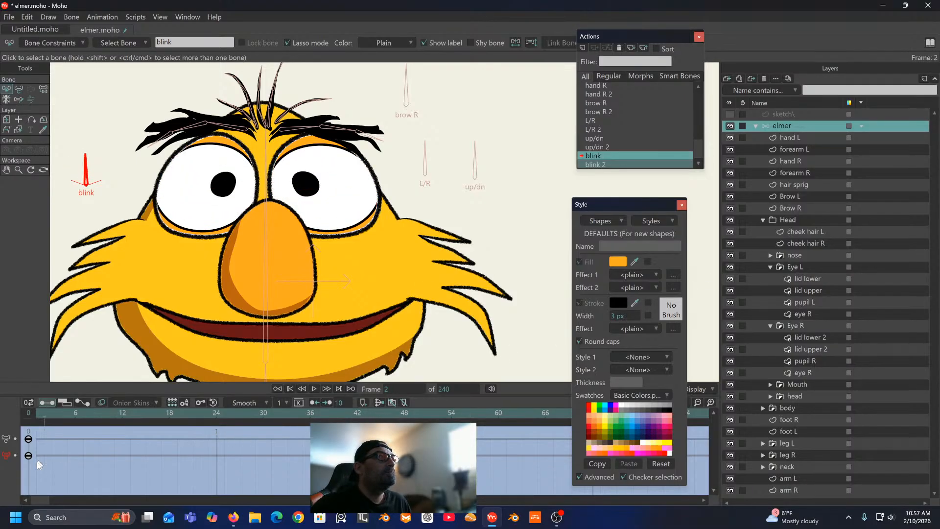
Step: In the blink 2 action, nudge lid lower's middle point up slightly at frame 48, to about -0.2636, 0.3857
double_click(618, 165)
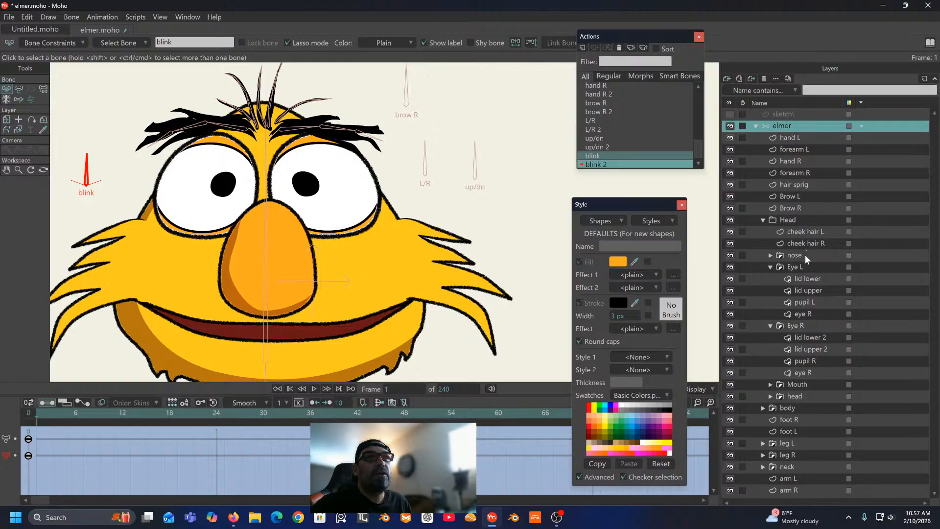
left_click(806, 278)
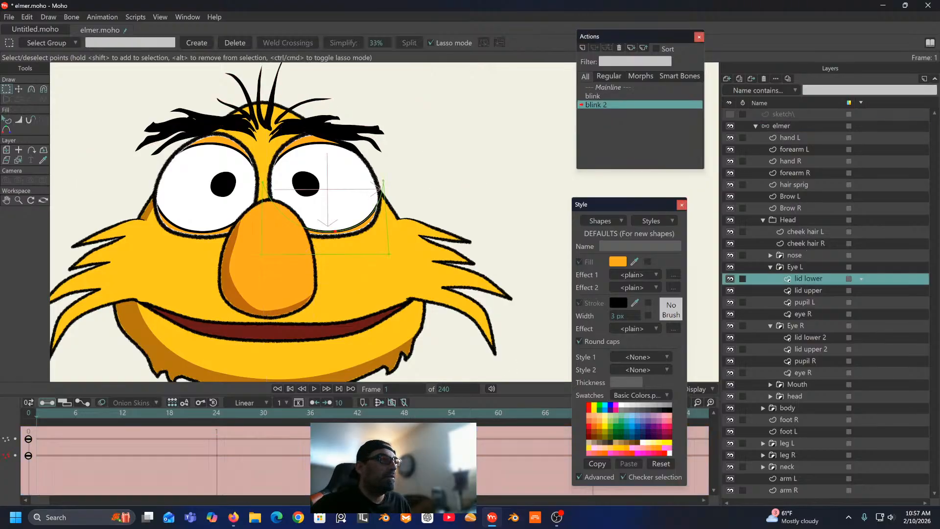
left_click(373, 414)
left_click_drag(344, 422, 397, 438)
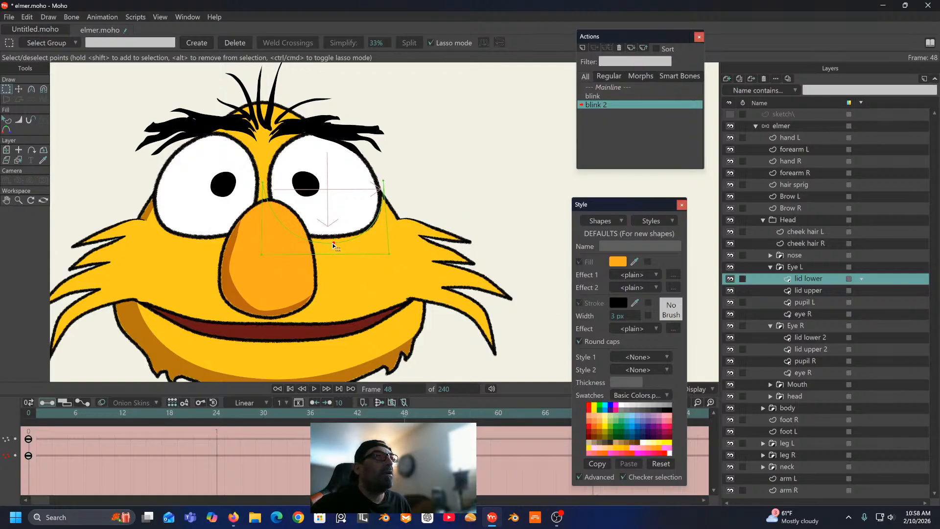
left_click(18, 88)
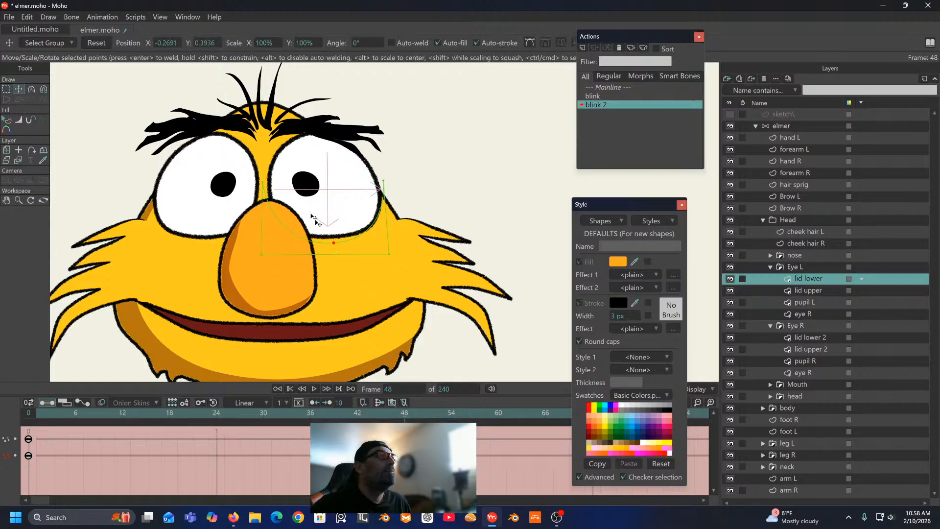
left_click_drag(335, 244, 338, 242)
Step: At frame 48, nudge lid upper's middle point down to about Y 0.3883 and lid lower 2's up to about Y 0.3870
left_click(812, 291)
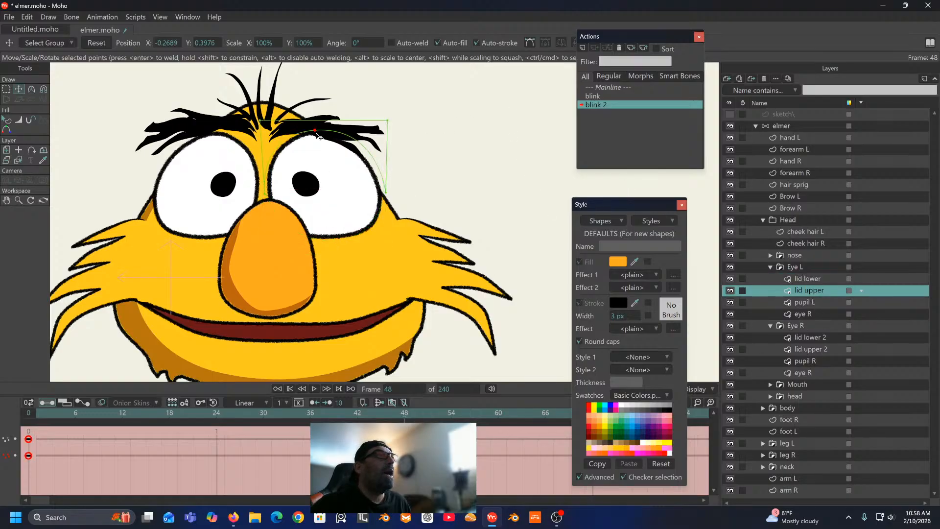
left_click_drag(318, 137, 318, 137)
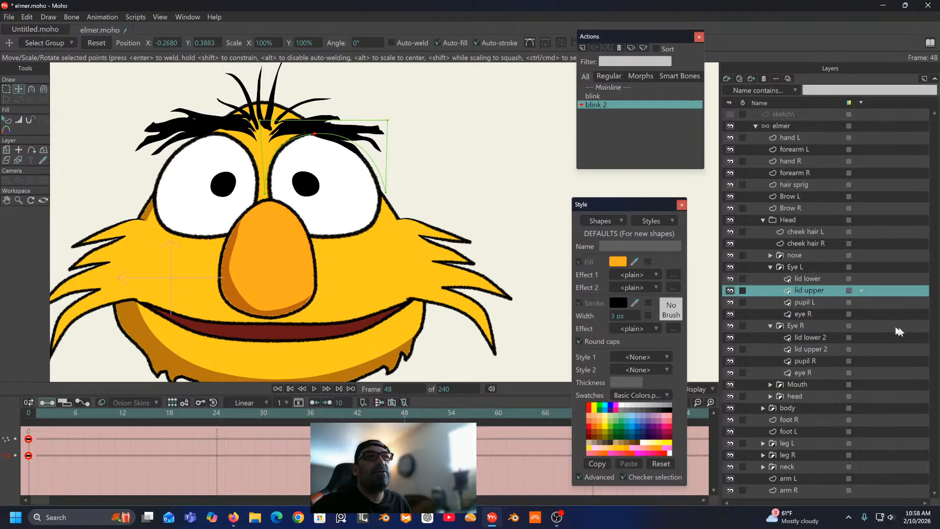
left_click(813, 337)
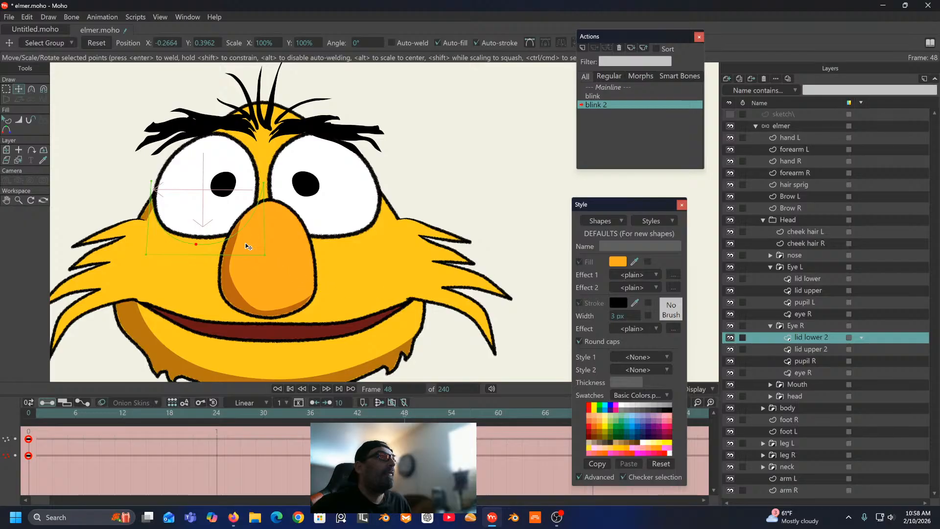
left_click_drag(202, 240, 196, 242)
Step: Set the interpolation of lid upper 2's keyframes in the blink 2 action to Linear
left_click(807, 348)
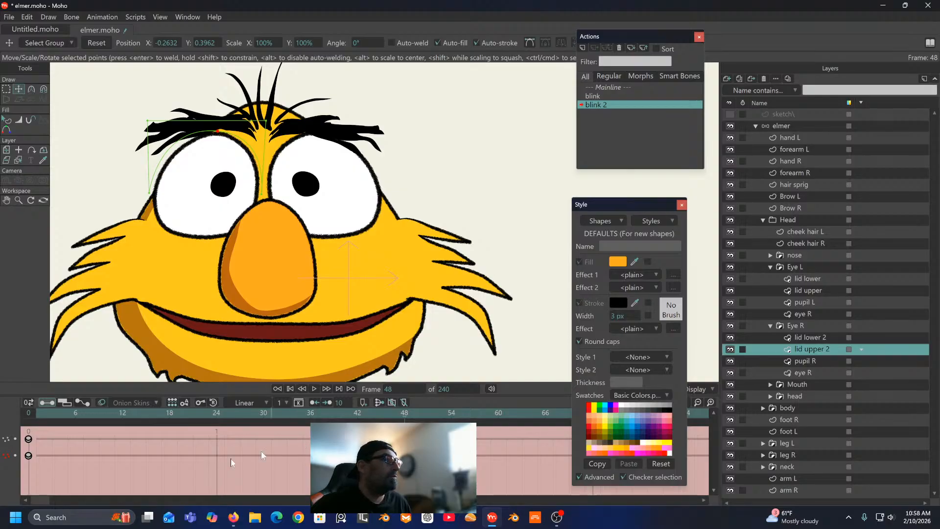
left_click_drag(52, 473, 1, 431)
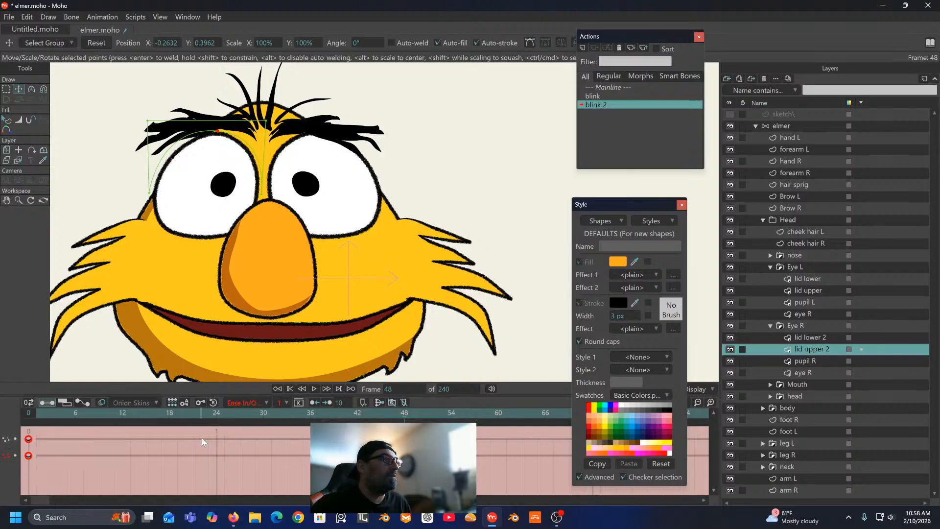
left_click(255, 403)
left_click(260, 385)
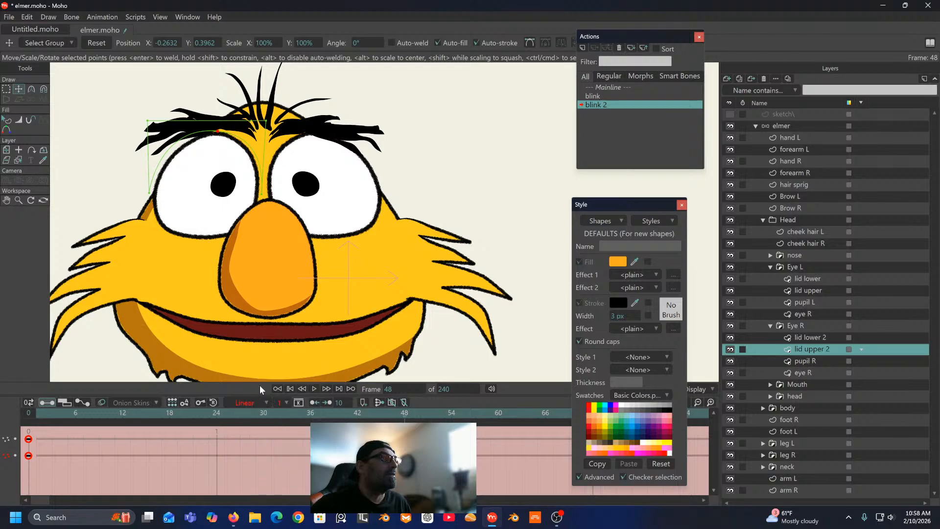
Step: Lower lid upper 2's middle point slightly in blink 2 at frame 46, and at frame 48 to about -0.2593, 0.3883
left_click(812, 338)
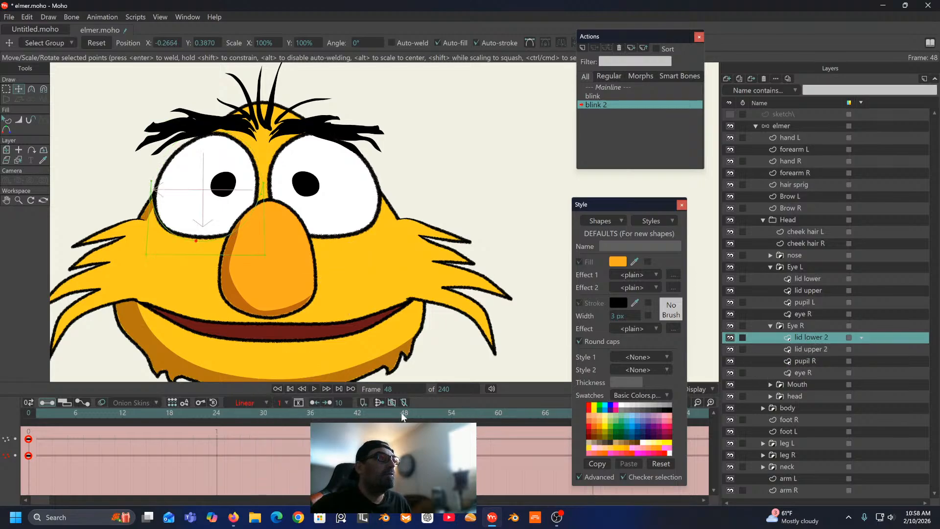
mouse_move(401, 414)
left_mouse_down()
mouse_move(361, 415)
mouse_move(391, 415)
left_mouse_up()
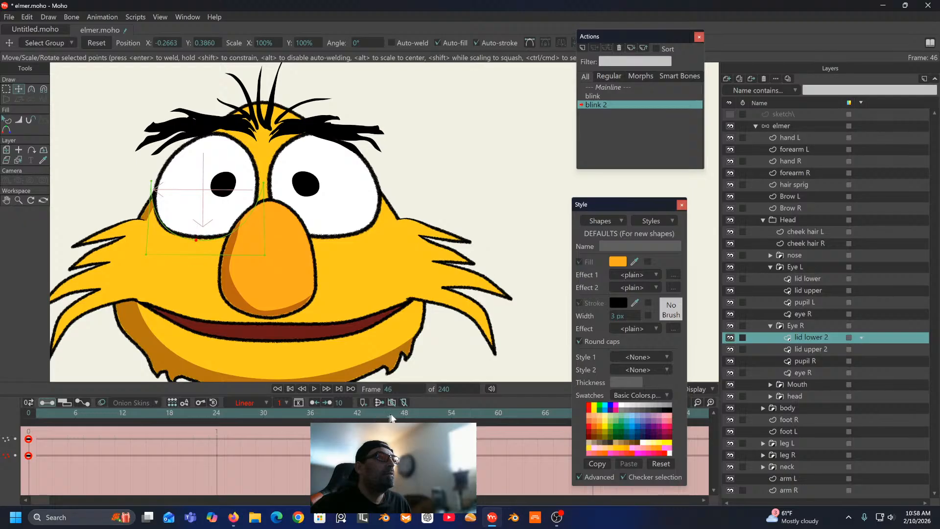
left_click(818, 348)
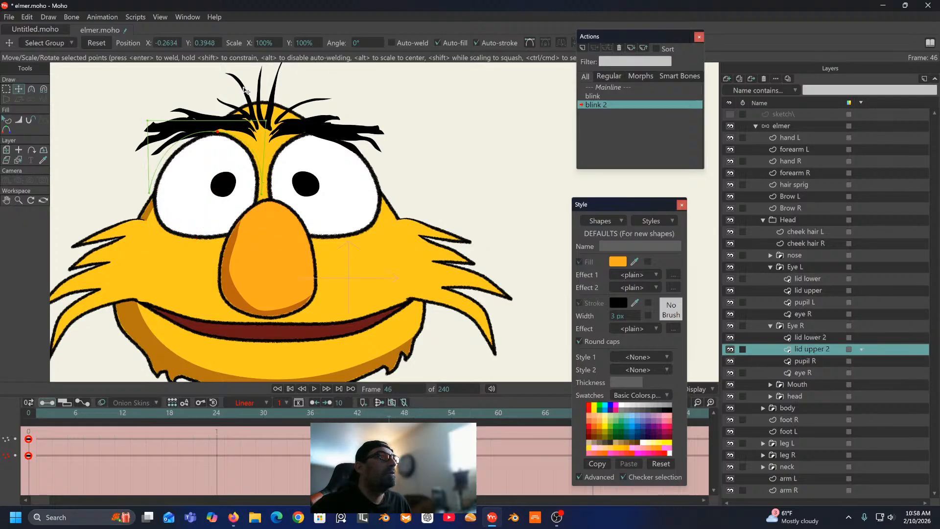
left_click_drag(221, 136, 226, 140)
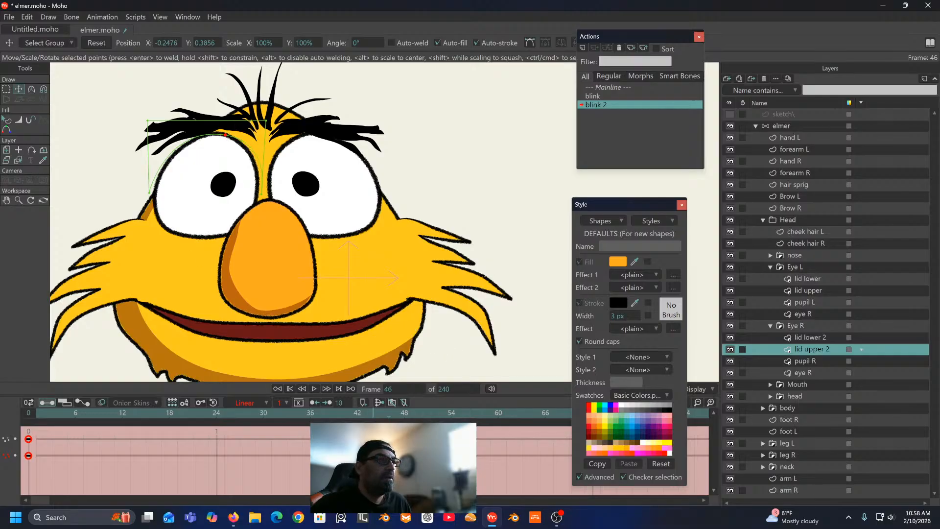
left_click(405, 412)
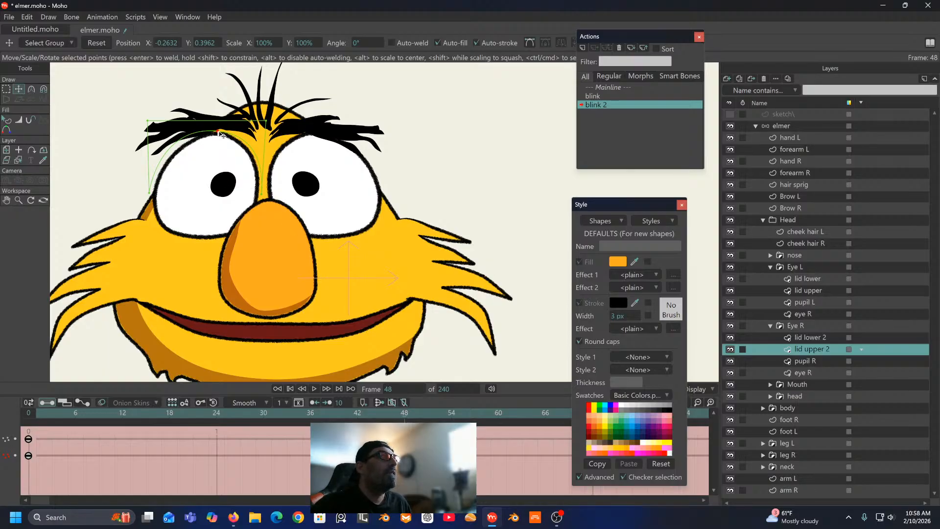
left_click_drag(222, 136, 224, 138)
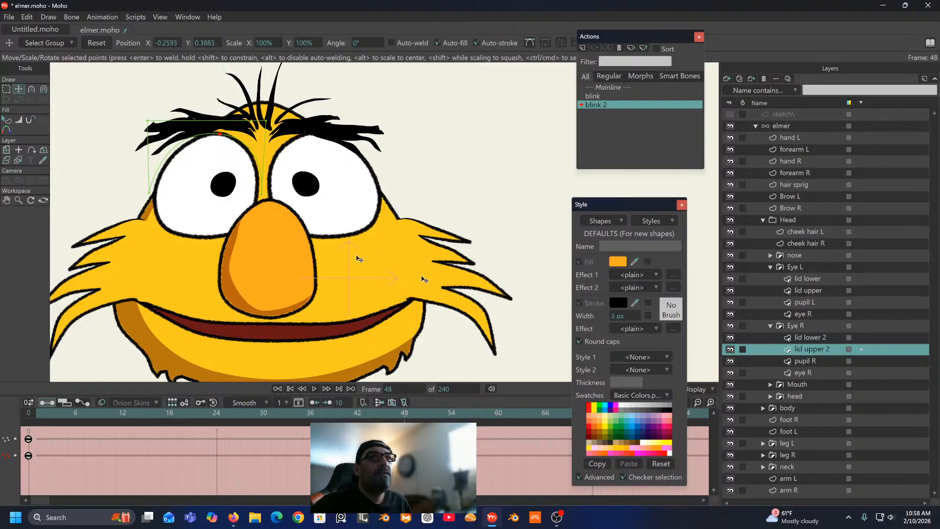
Step: Check the point positions and keyframes of lid lower 2, lid upper and lid lower at frame 48 of blink 2
left_click(808, 337)
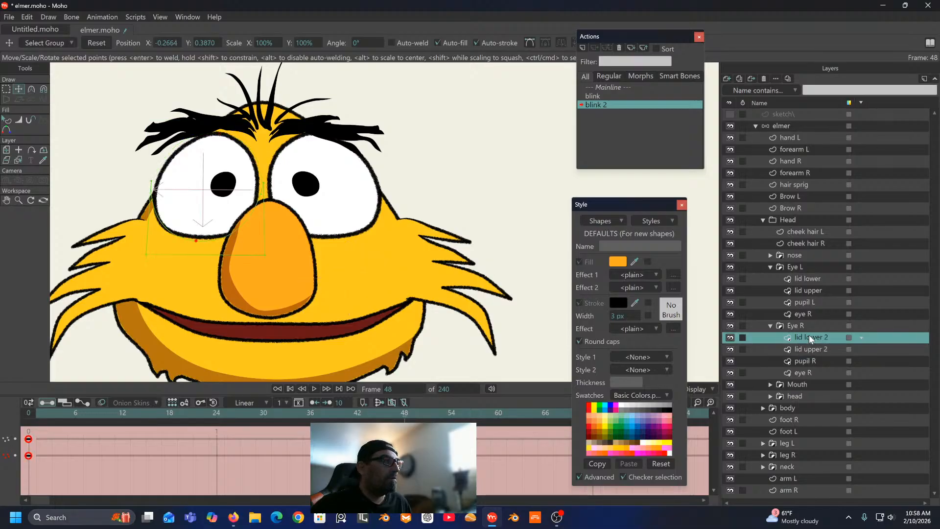
left_click(809, 291)
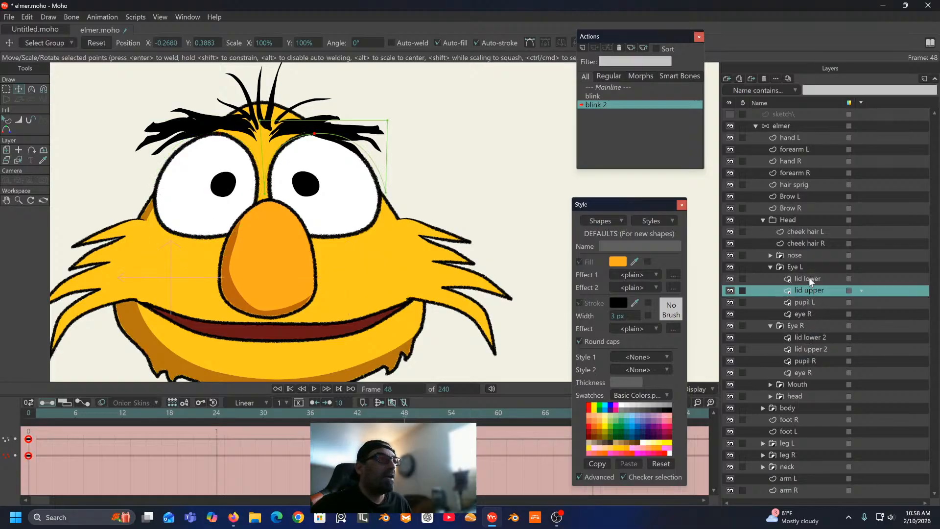
left_click(809, 278)
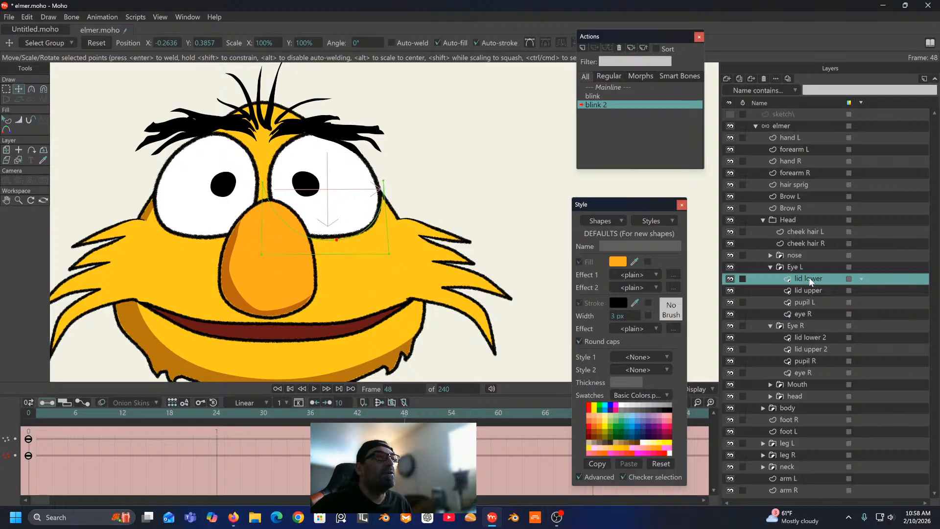
Step: Scrub the blink action to frame 8 and check the keyframes of lid lower, lid upper and lid lower 2
double_click(616, 96)
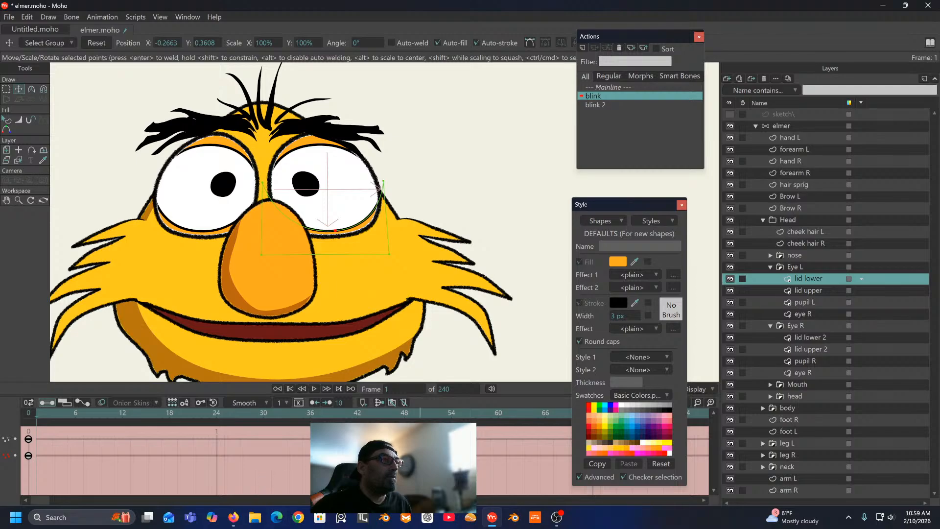
left_click(404, 414)
left_click_drag(404, 415, 90, 480)
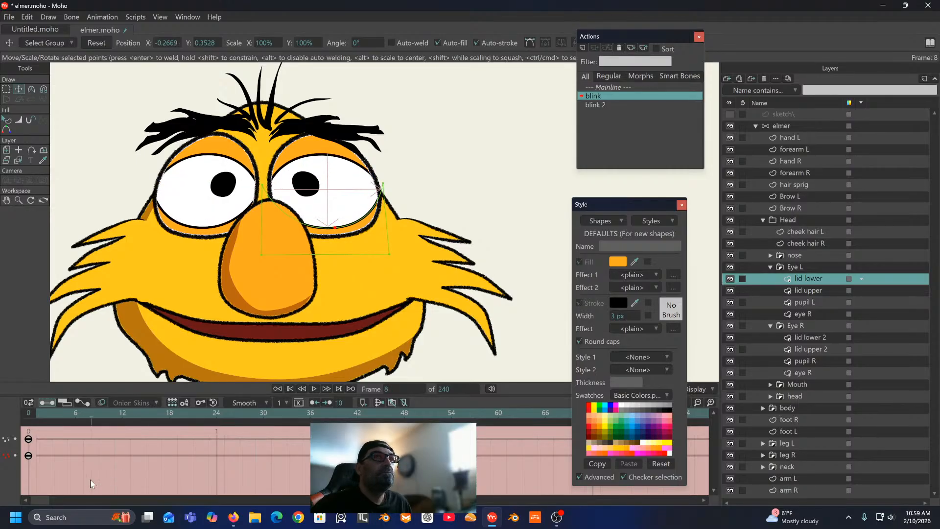
left_click(800, 291)
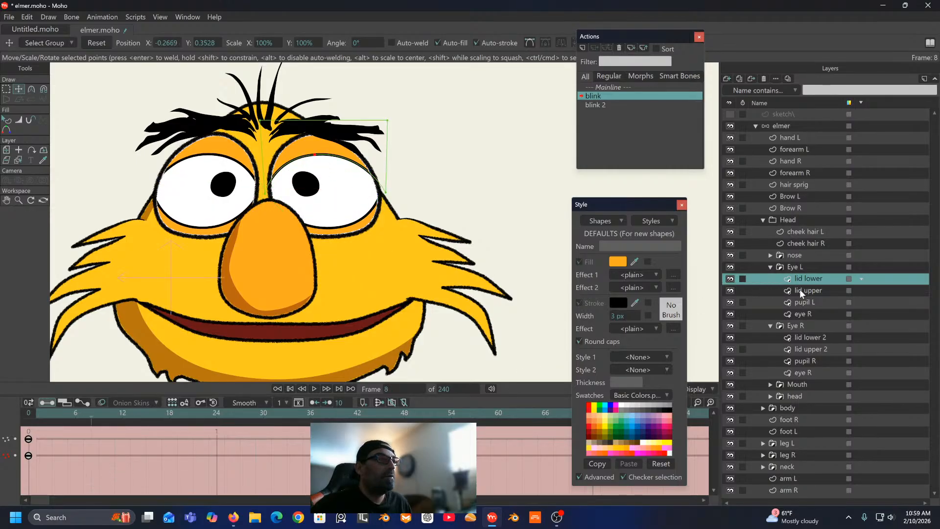
left_click(809, 337)
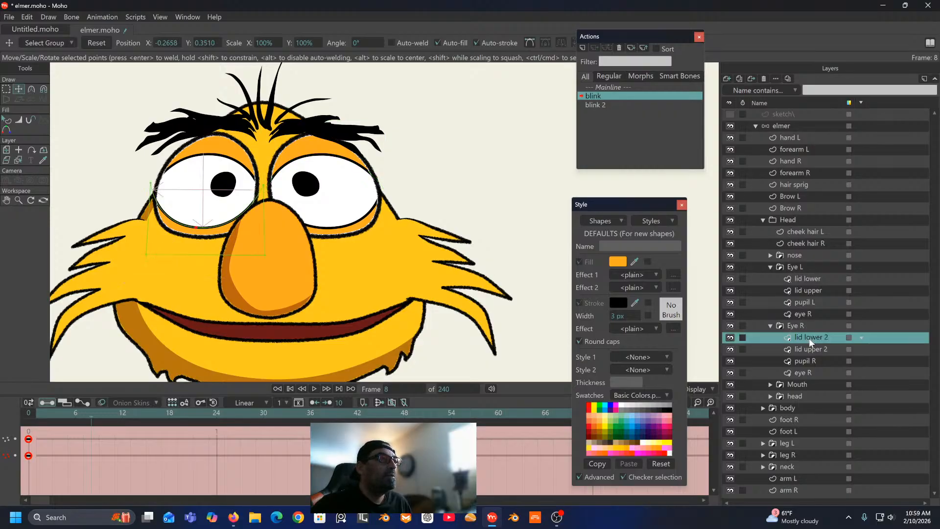
Step: Set the interpolation of lid upper 2's keyframes in the blink action to Linear
left_click(815, 351)
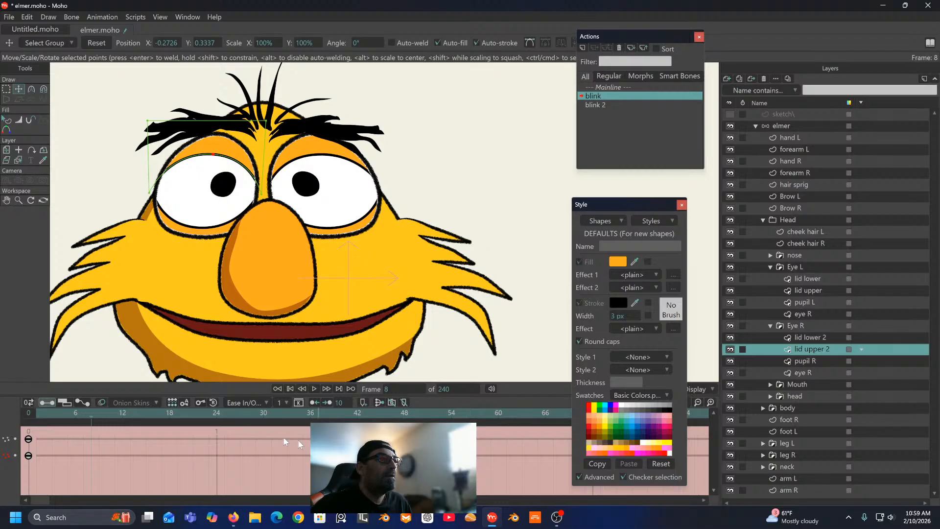
left_click(252, 402)
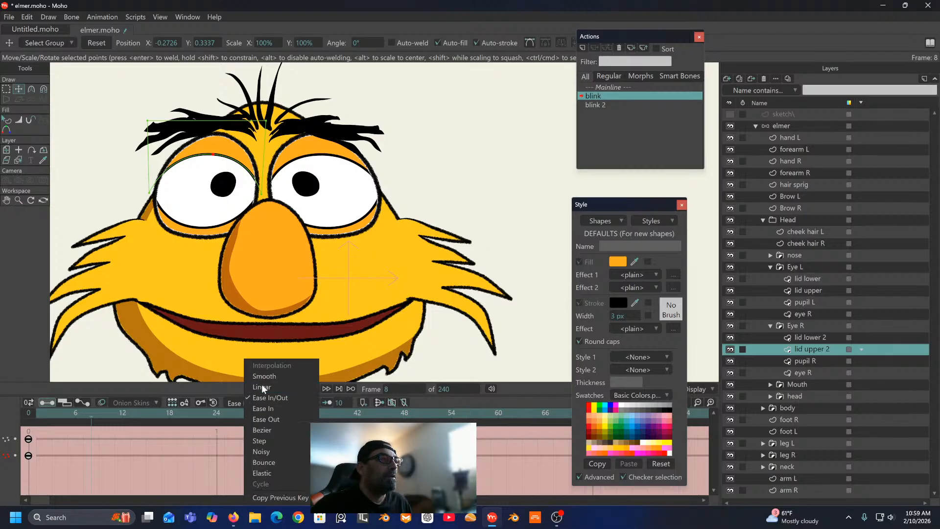
left_click(263, 387)
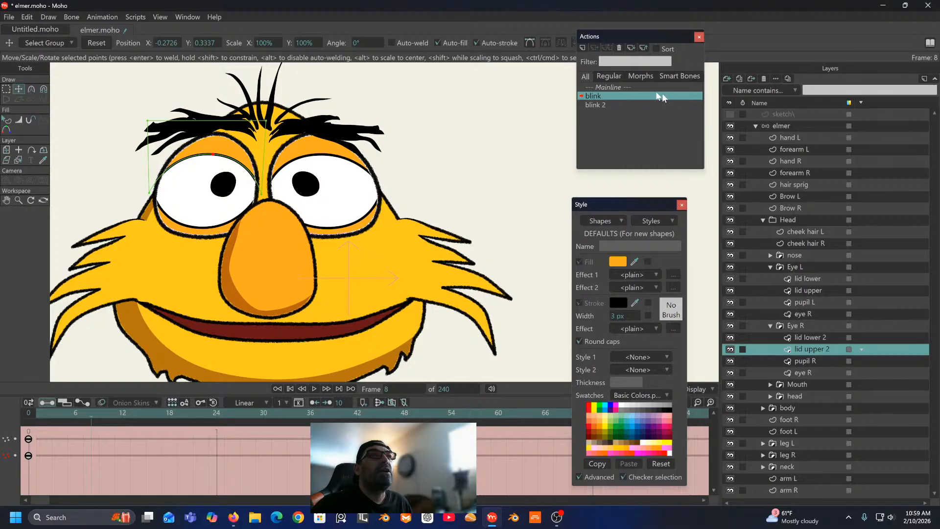
Step: Return to the Mainline and test the blink dial on the elmer layer by rotating it with Manipulate Bones
left_click(635, 86)
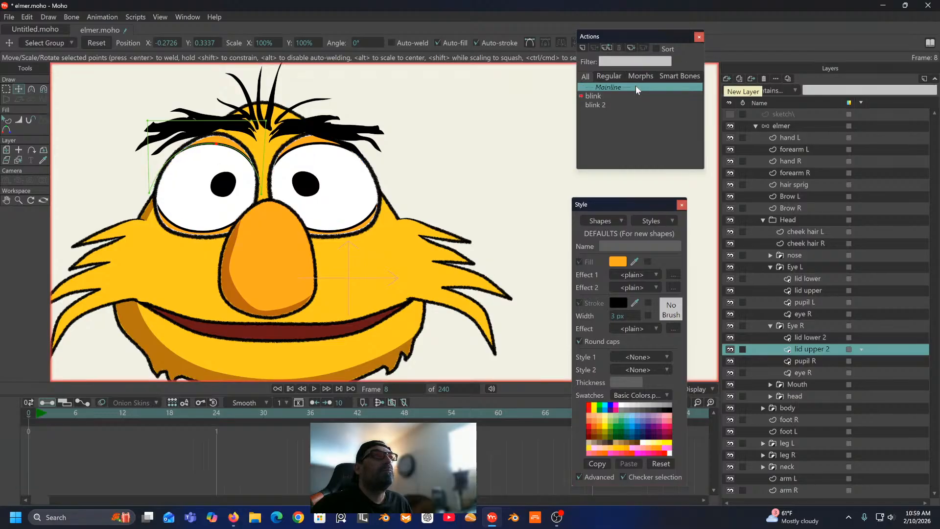
left_click(786, 122)
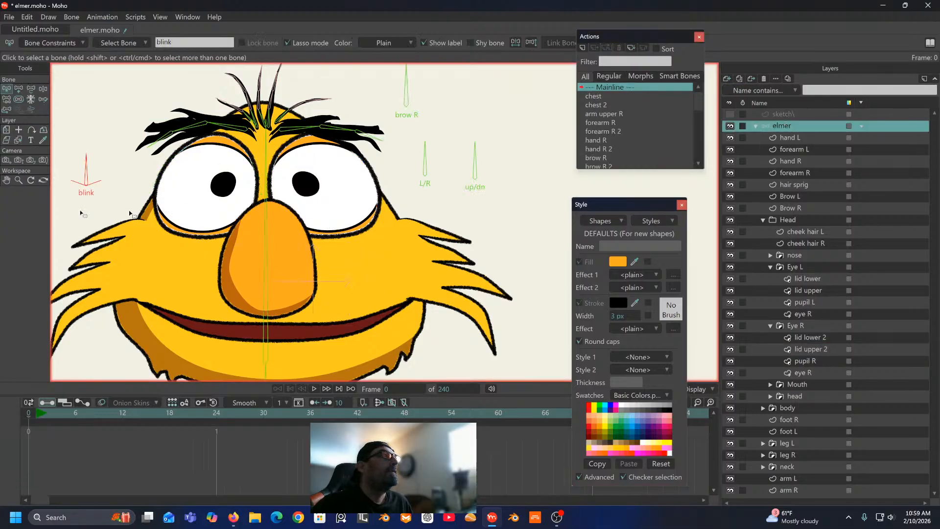
left_click(43, 89)
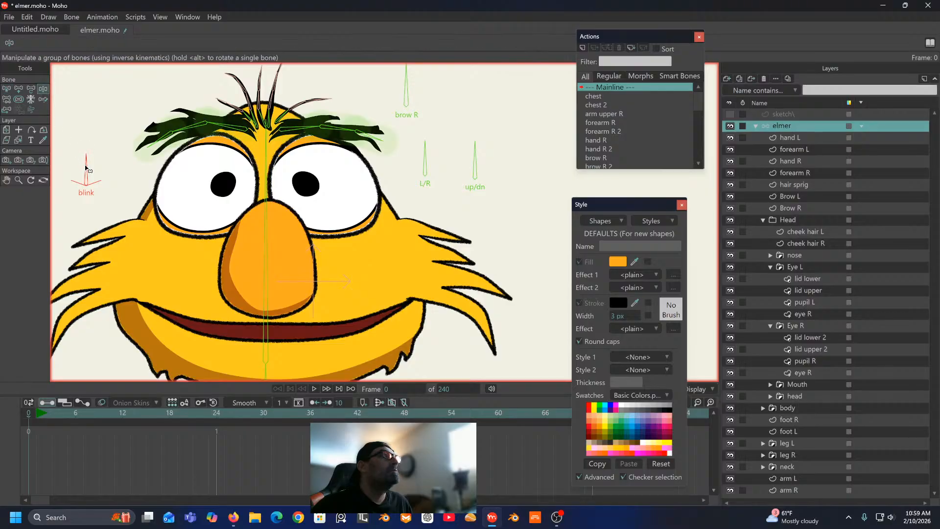
mouse_move(87, 169)
left_mouse_down()
mouse_move(62, 185)
mouse_move(88, 168)
mouse_move(112, 182)
mouse_move(93, 175)
mouse_move(54, 190)
mouse_move(91, 169)
mouse_move(66, 190)
mouse_move(87, 177)
left_mouse_up()
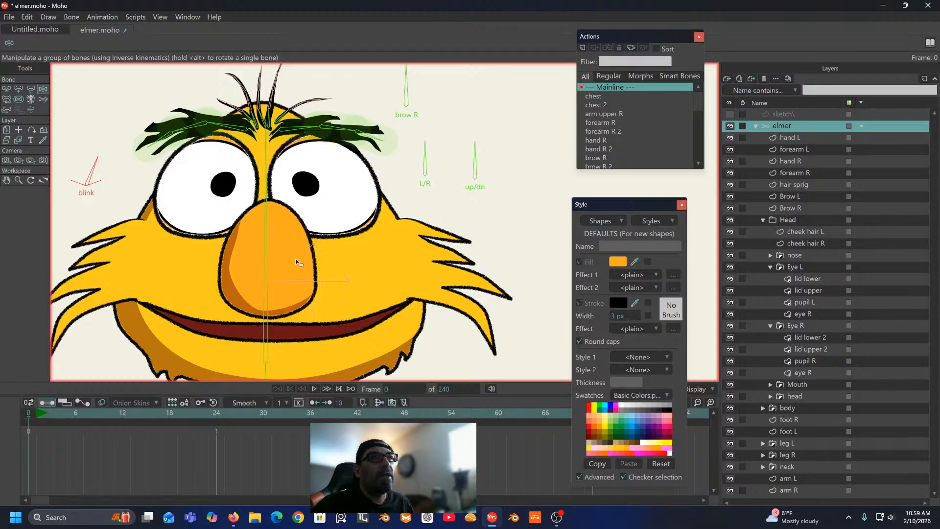
left_click(28, 413)
Step: Add a vertical bone down the middle of the nose in the elmer layer, parented to the head bone B5
left_click_drag(223, 221, 241, 202)
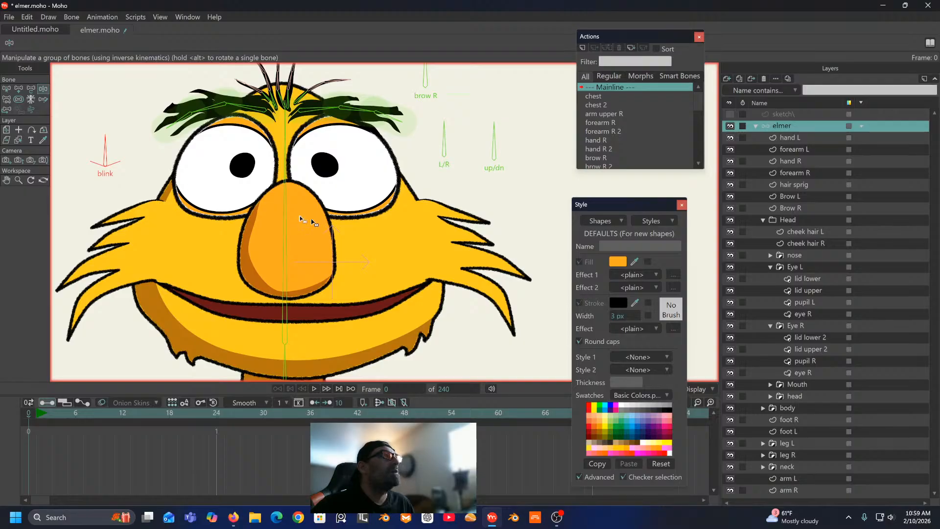
left_click(8, 89)
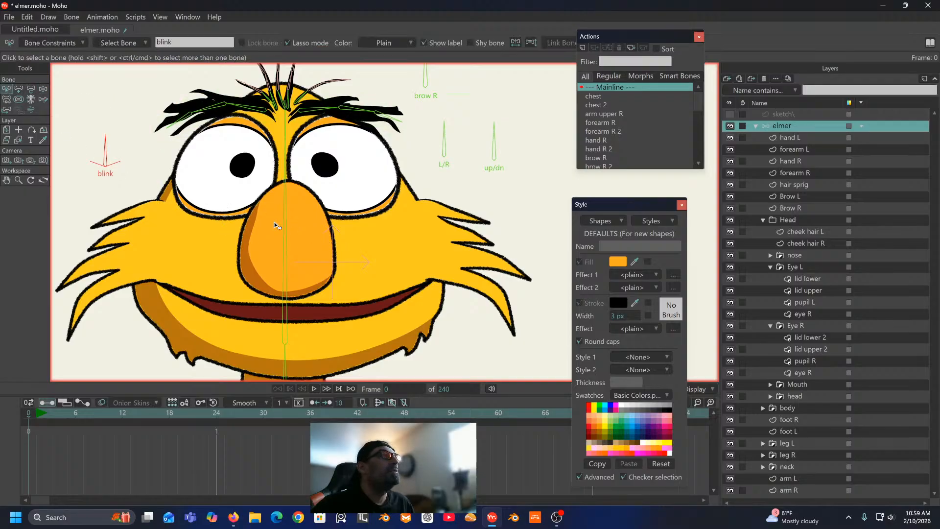
left_click(285, 235)
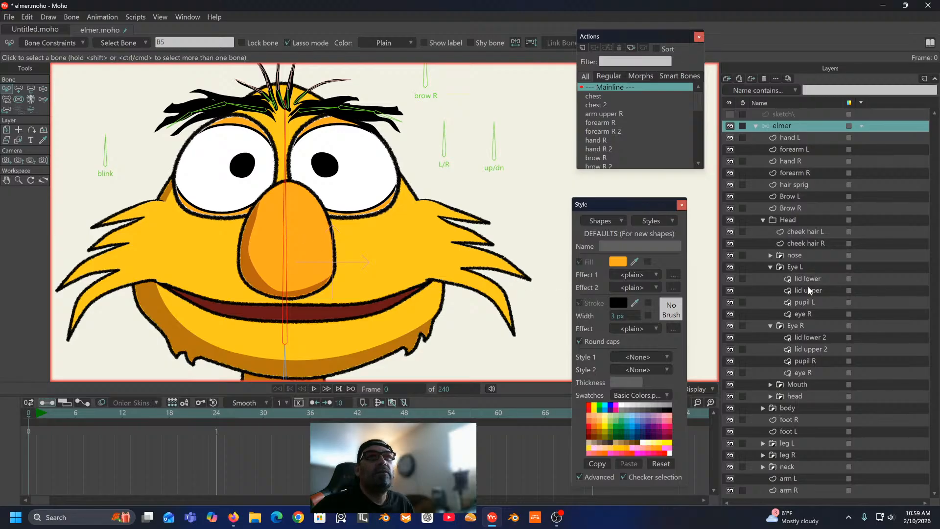
left_click(770, 256)
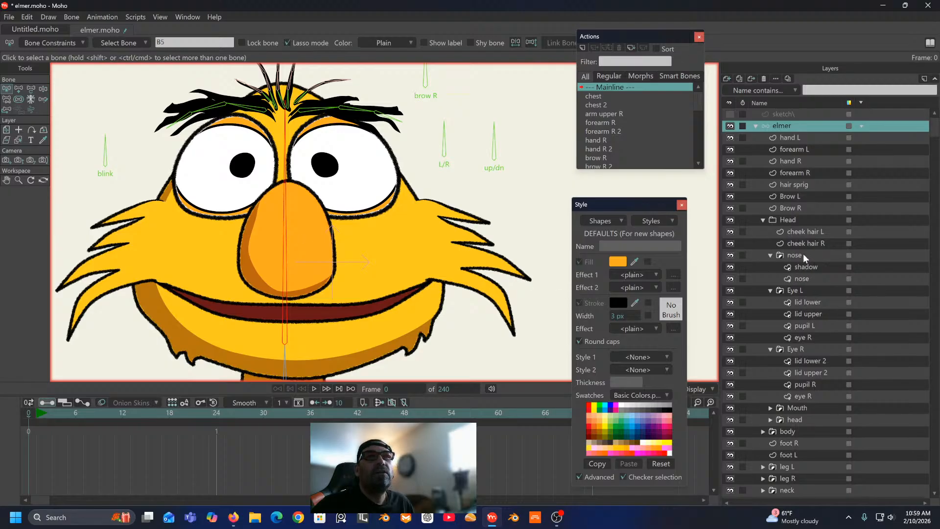
left_click(804, 254)
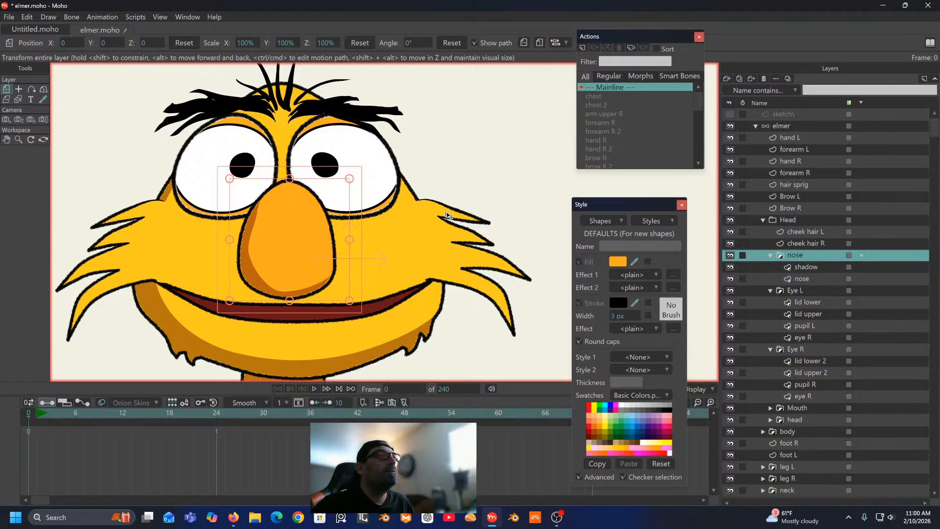
left_click(785, 127)
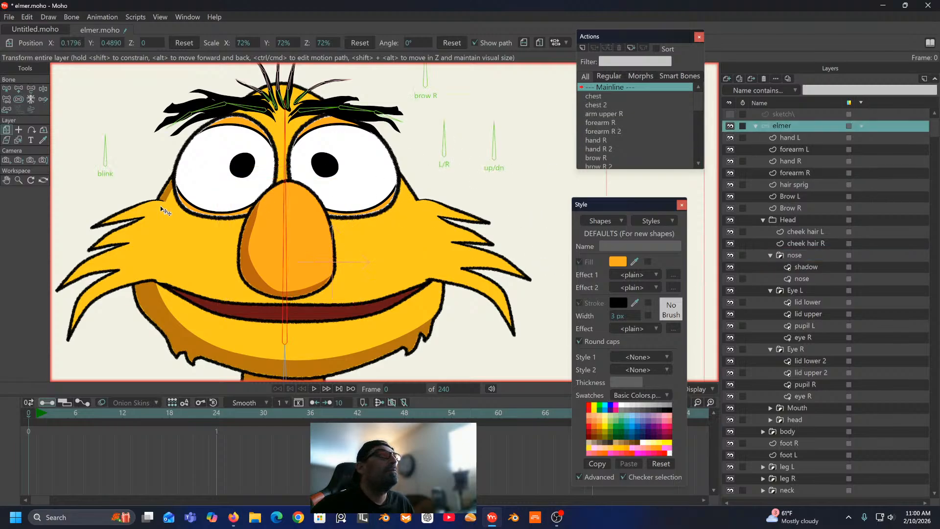
left_click(19, 88)
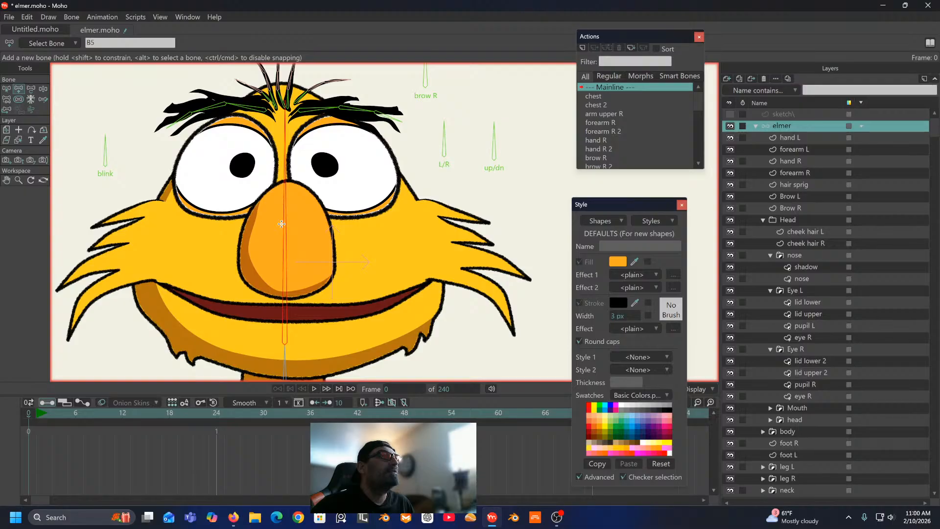
left_click_drag(283, 208, 283, 288)
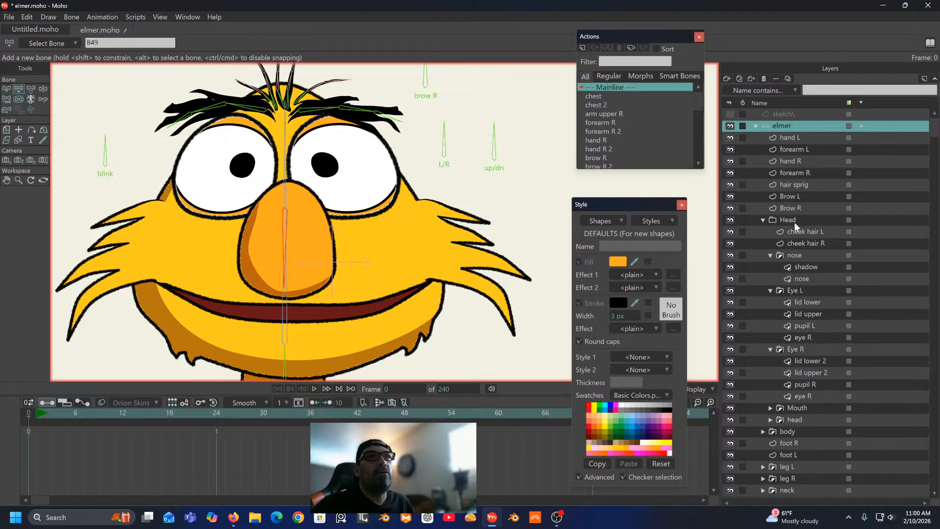
Step: Move the nose group out of Head to just above it inside elmer, and recentre it at about X 0.0343, Y 0.0092
left_click(798, 254)
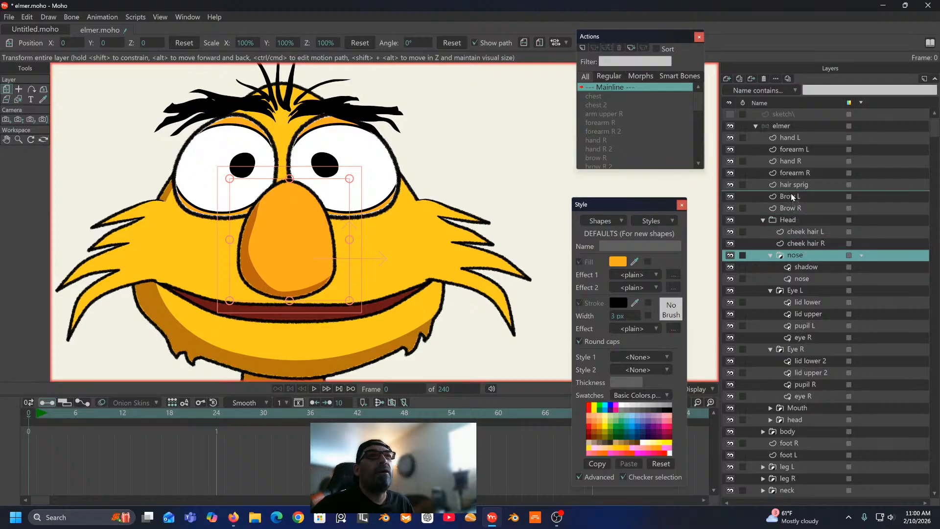
left_click_drag(791, 213, 779, 211)
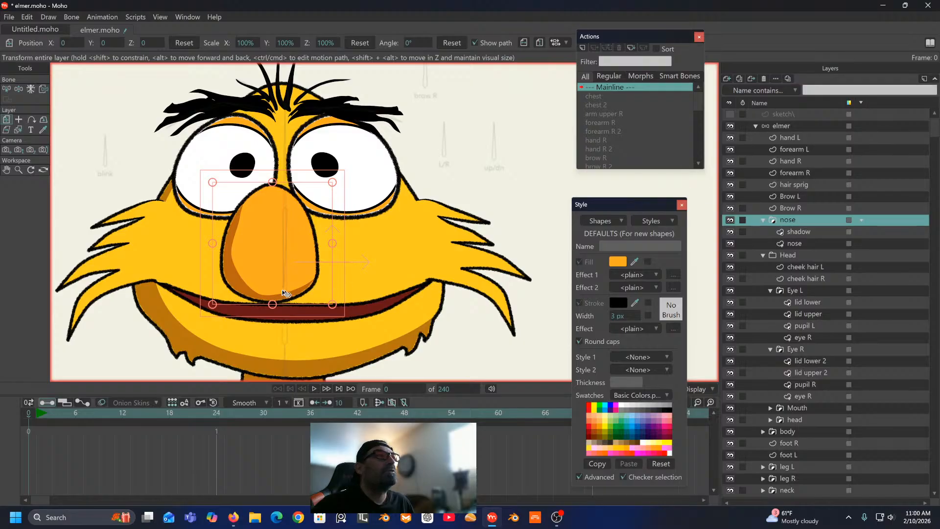
left_click_drag(302, 246, 315, 243)
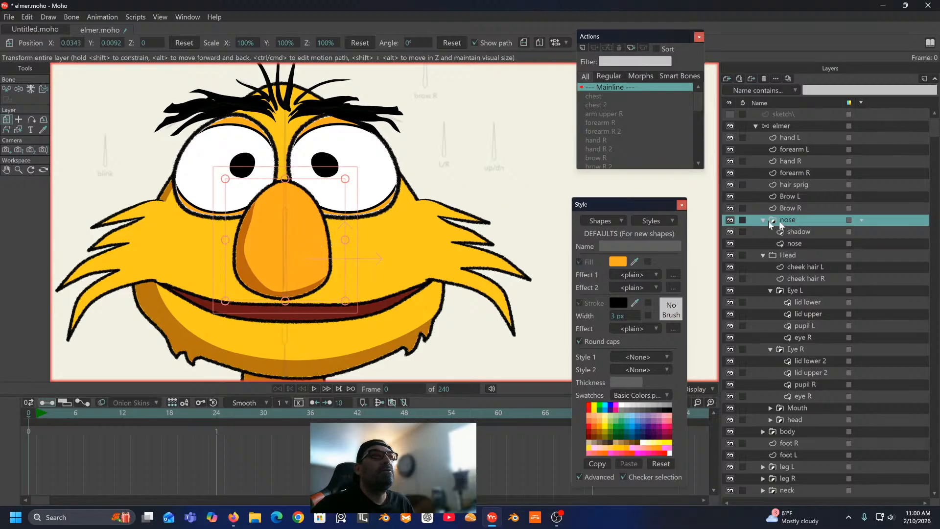
Step: Bind the nose group to the new nose bone and test it with a slight rotation
left_click(43, 91)
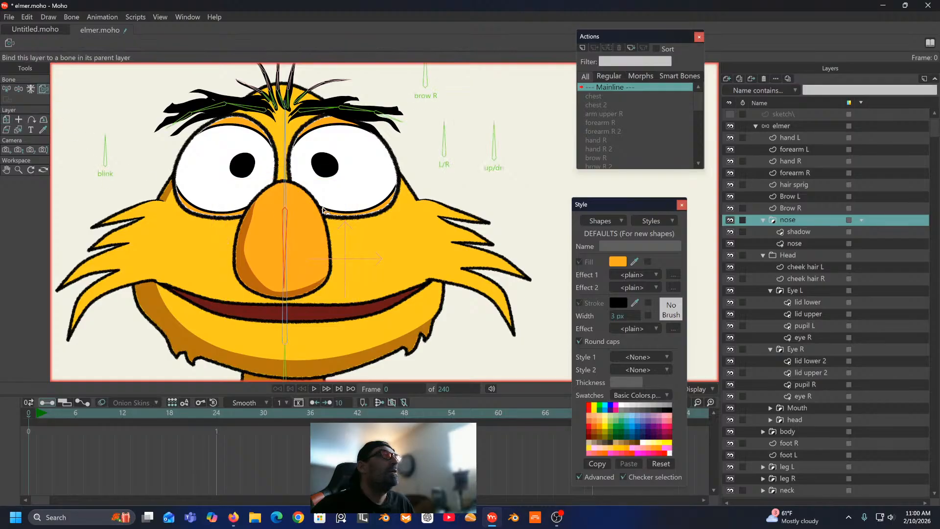
left_click(289, 216)
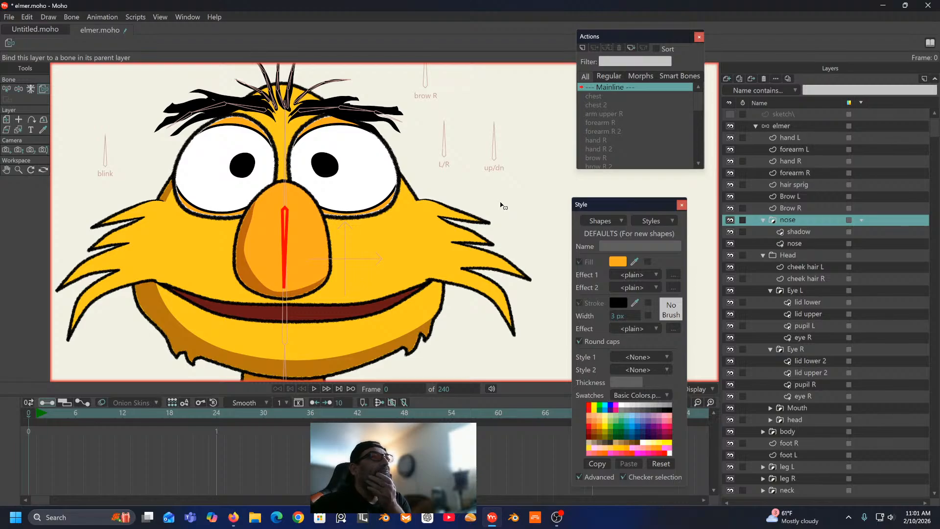
left_click(19, 89)
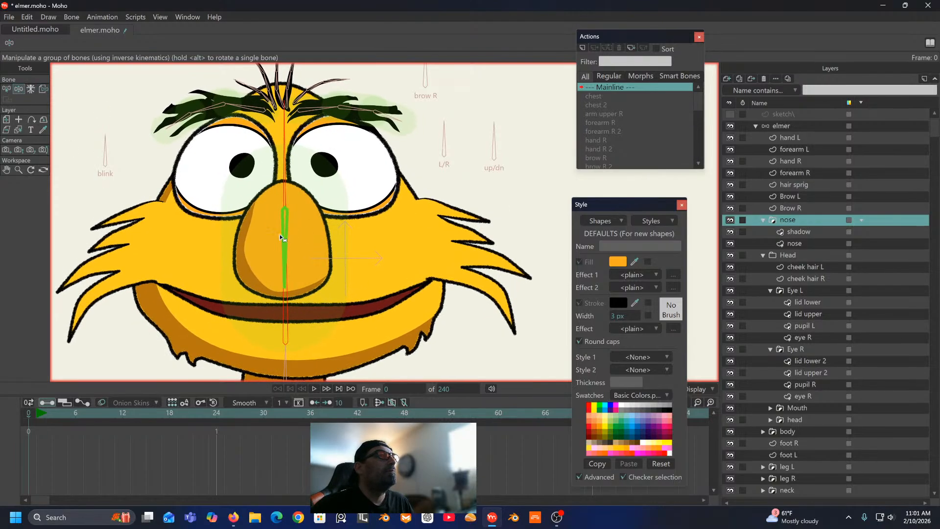
mouse_move(281, 238)
left_mouse_down()
mouse_move(315, 234)
mouse_move(264, 245)
mouse_move(274, 244)
left_mouse_up()
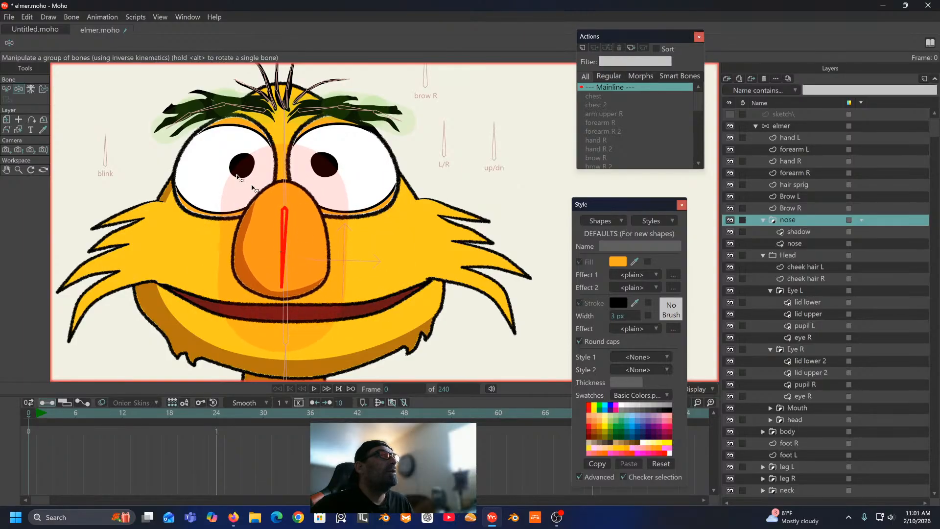
Step: Set the nose bone's strength to 0 in the elmer layer
left_click(786, 127)
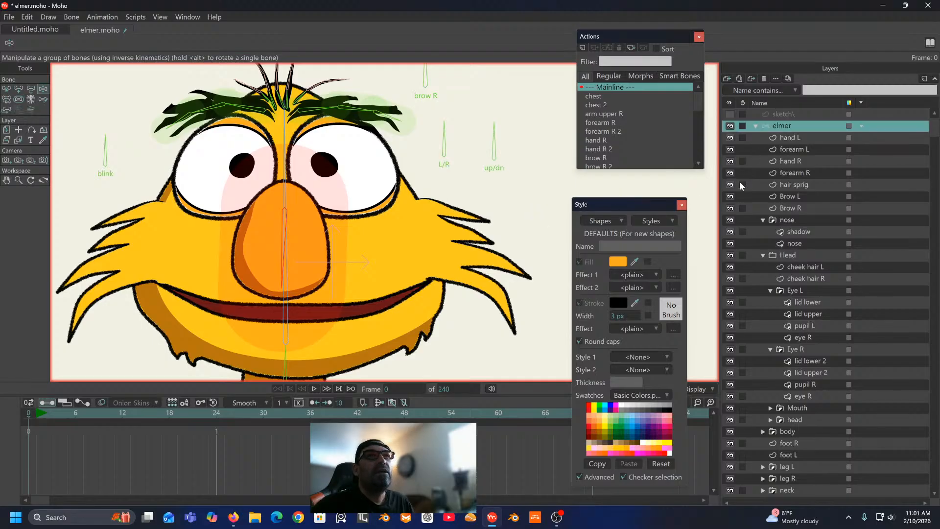
left_click(19, 99)
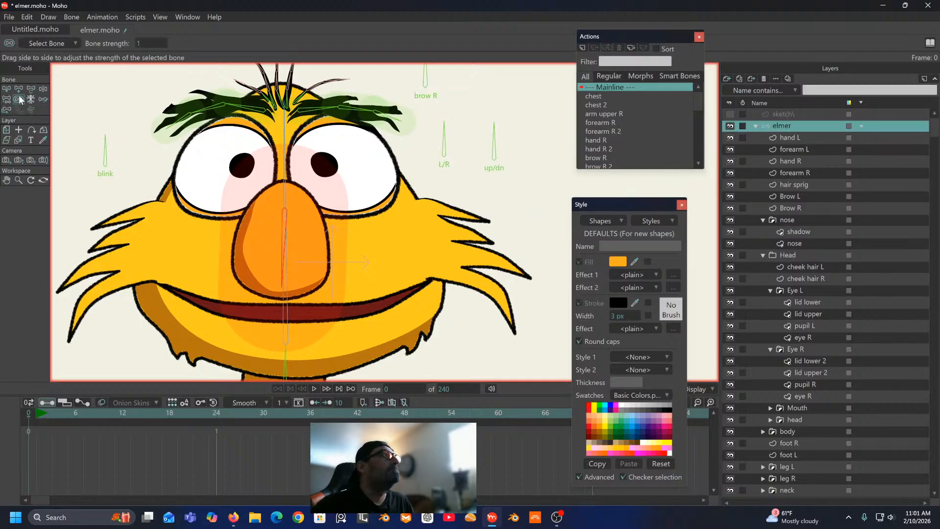
left_click_drag(273, 201, 63, 254)
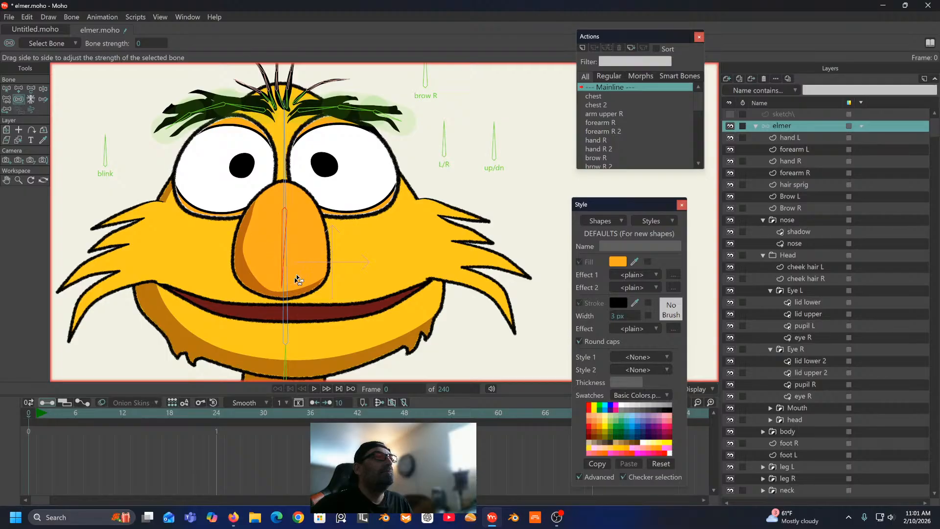
Step: Examine the face and the shape of the cheek hair L layer up close
left_click_drag(356, 254, 375, 213)
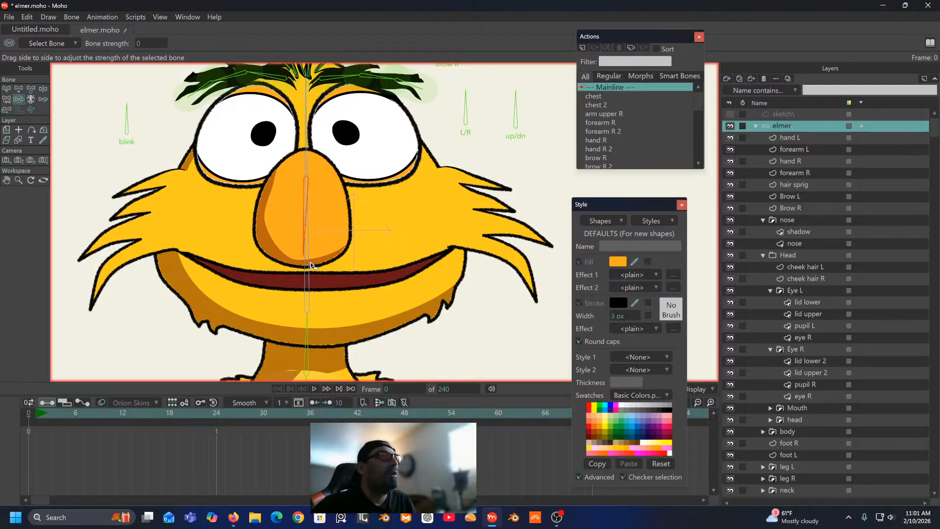
scroll(329, 227, "down", 5)
scroll(315, 264, "up", 3)
scroll(316, 265, "down", 5)
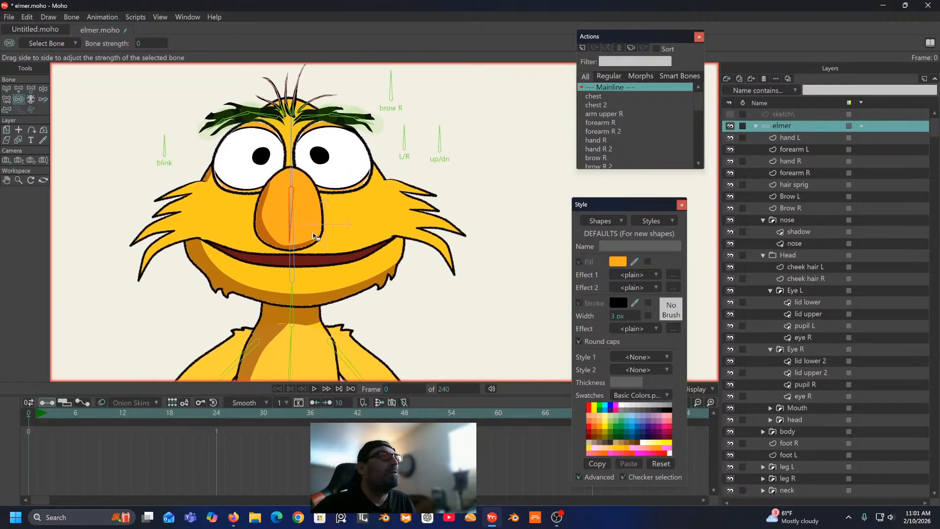
scroll(318, 269, "up", 5)
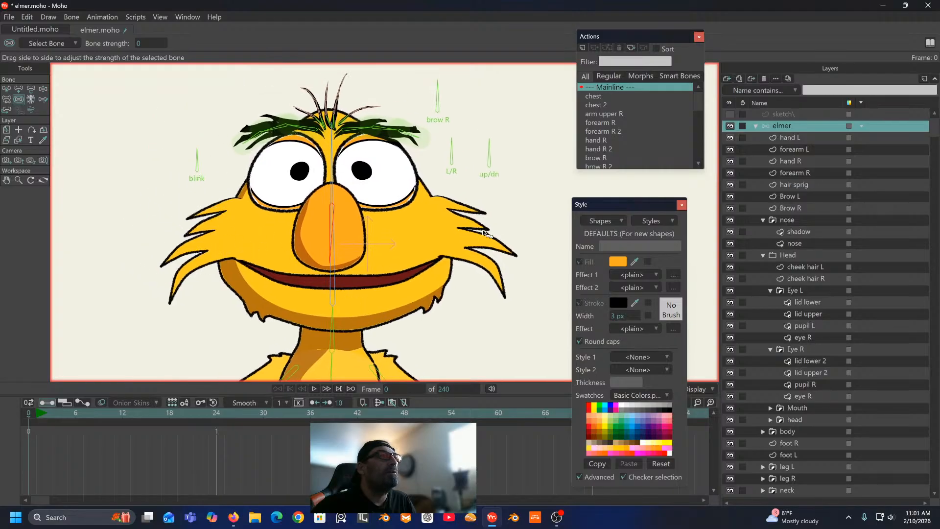
left_click(818, 267)
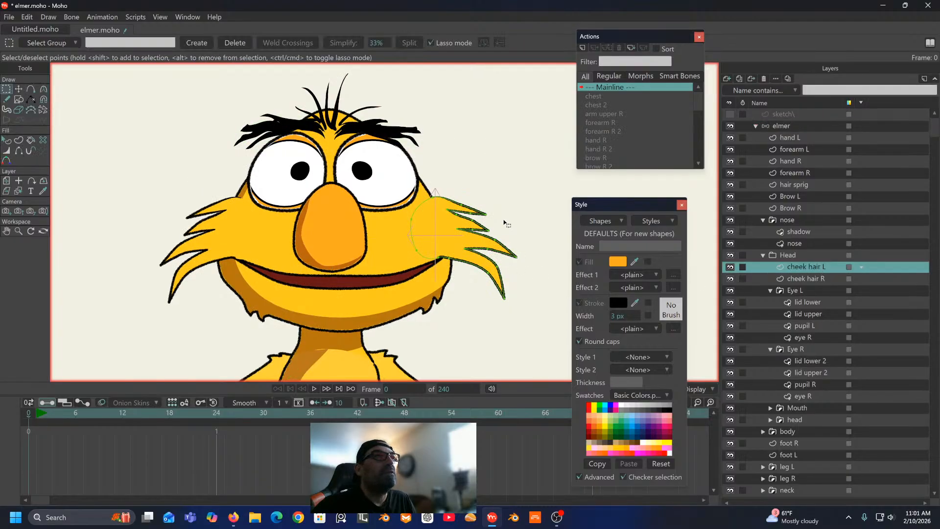
scroll(421, 210, "up", 4)
scroll(421, 210, "up", 2)
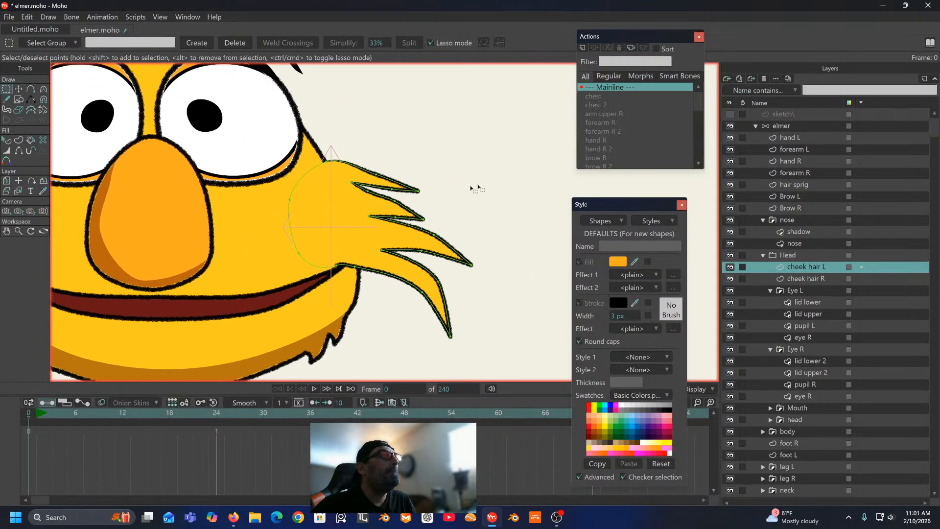
Step: In the elmer layer, draw a four-bone chain along the lowest strand of the left cheek hair, parented to head bone B5
left_click(783, 125)
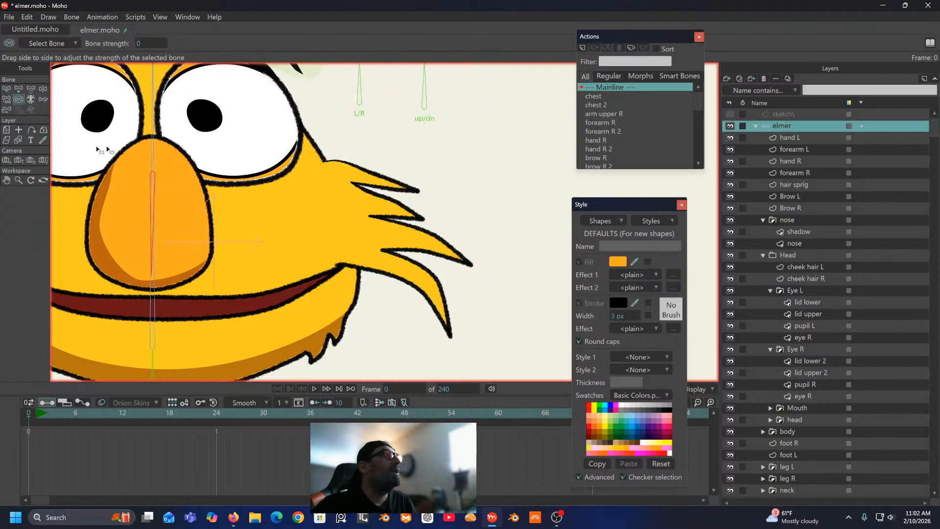
left_click(502, 152)
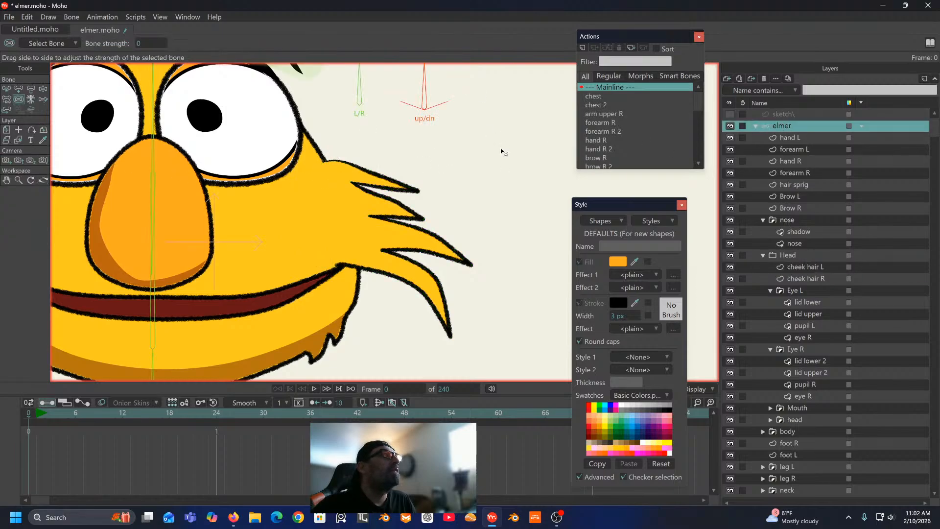
left_click(7, 89)
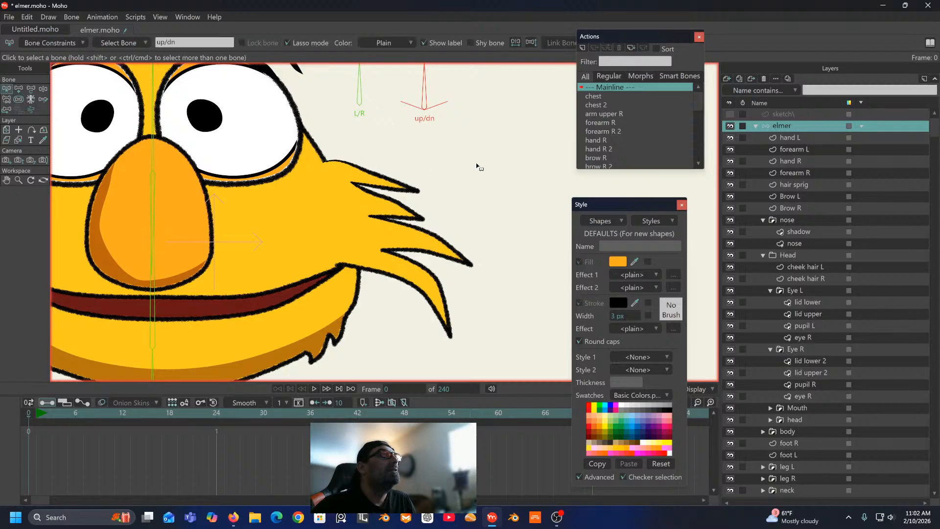
left_click(447, 168)
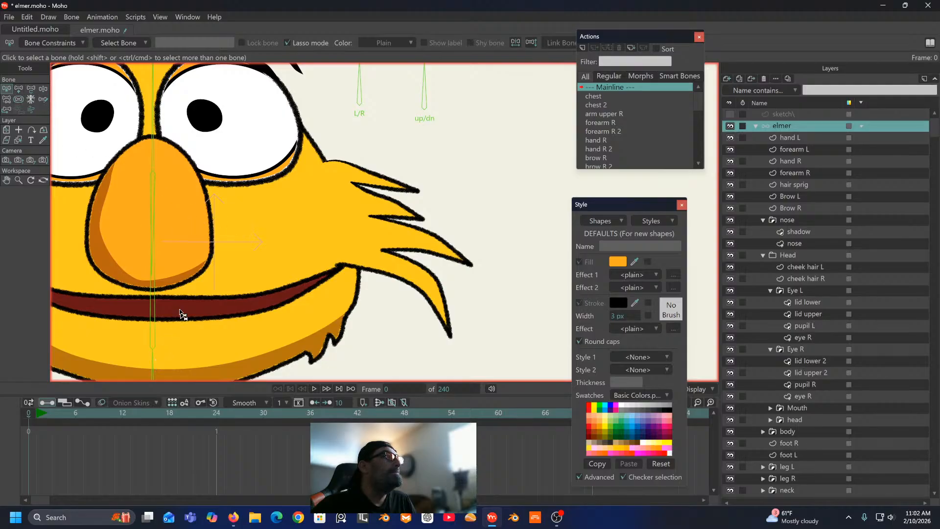
left_click(155, 327)
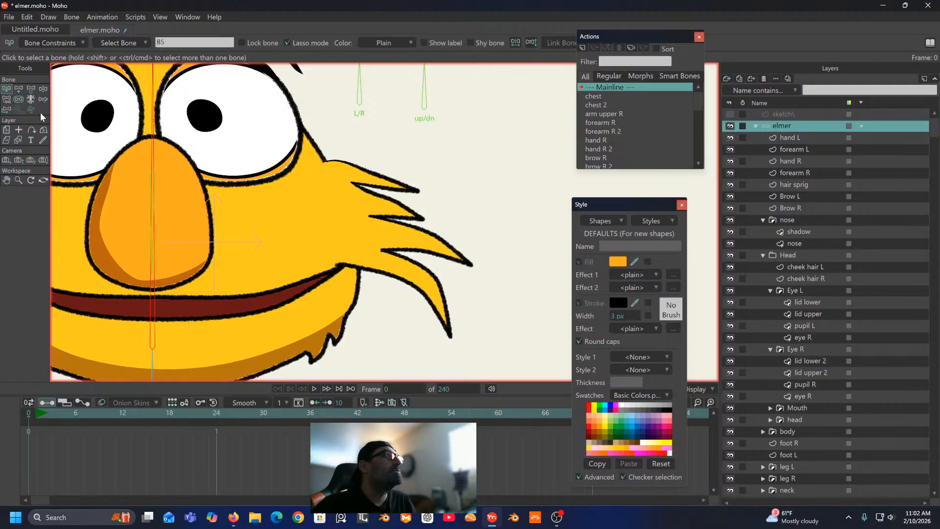
left_click(18, 88)
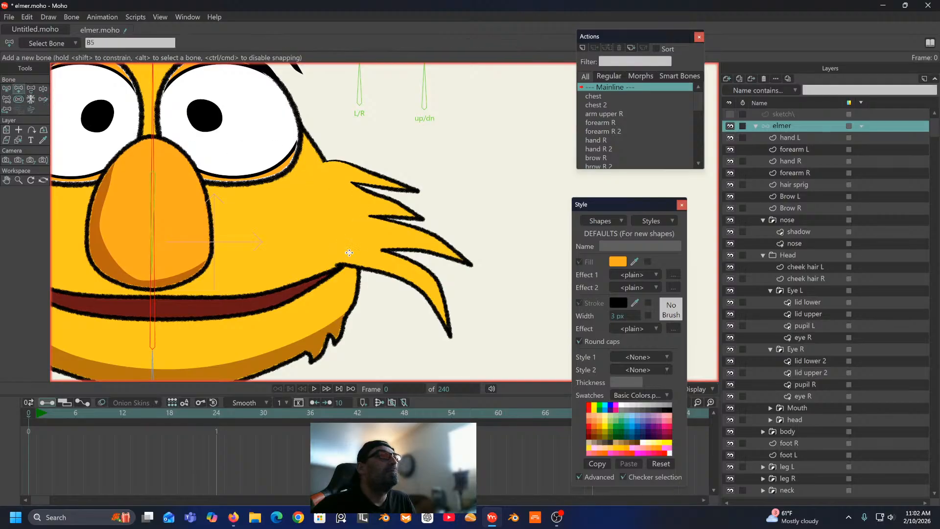
left_click_drag(343, 254, 450, 334)
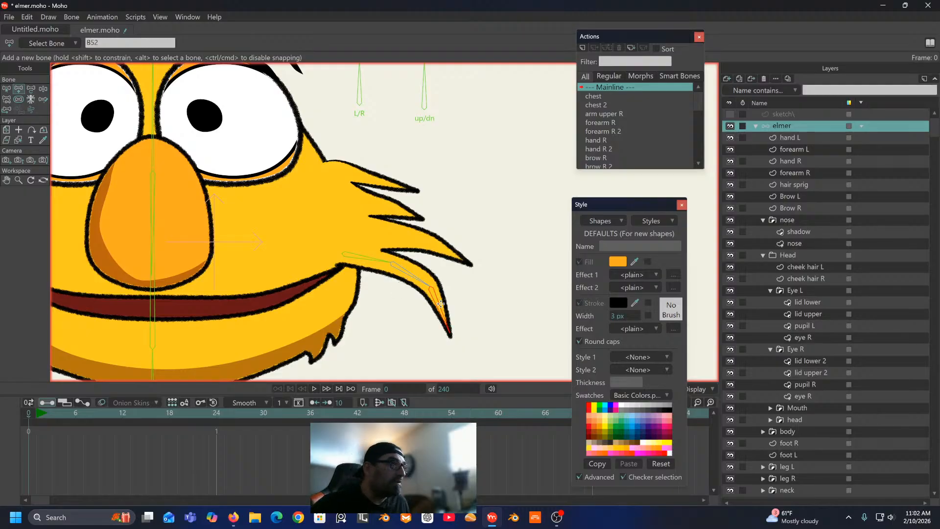
key("ctrl+z")
left_click_drag(427, 284, 445, 314)
left_click_drag(444, 315, 453, 340)
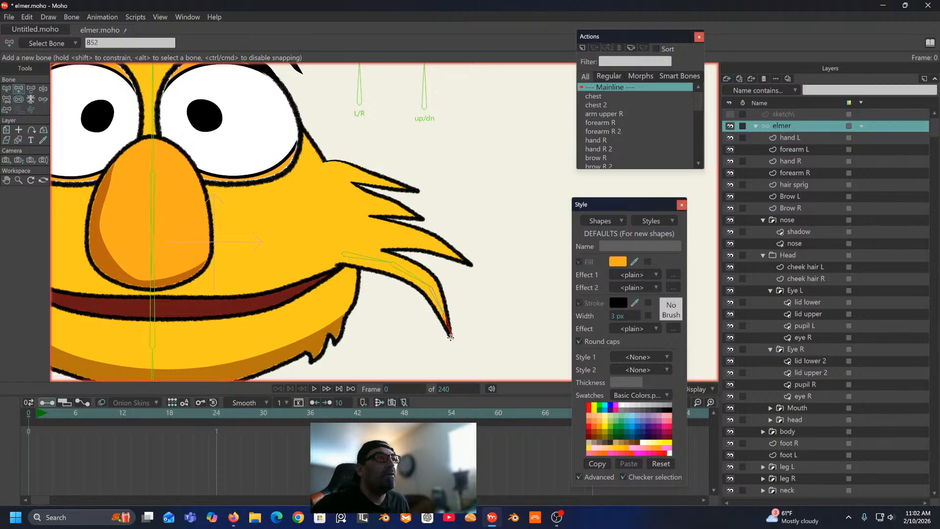
Step: Draw a three-bone chain along the second-lowest cheek hair strand, also parented to bone B5
key("Up")
key("Up")
key("Up")
key("Up")
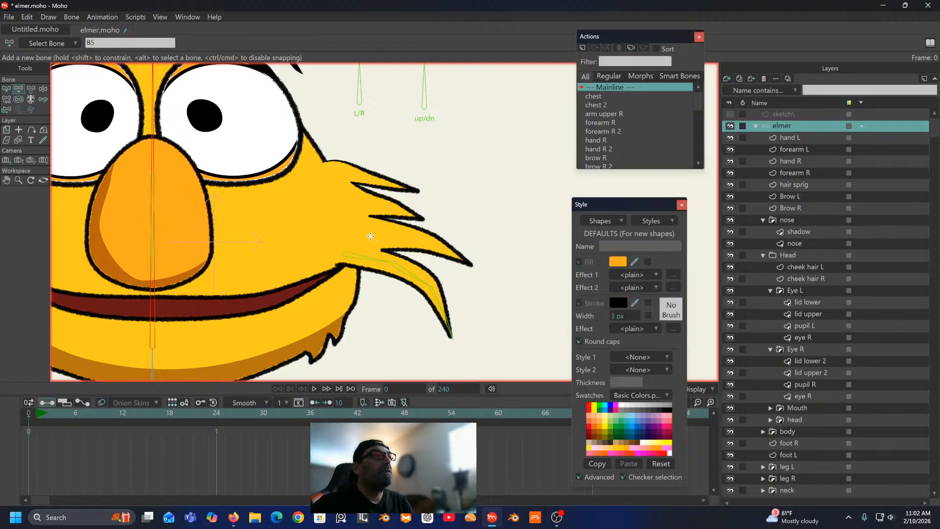
left_click_drag(351, 231, 383, 233)
left_click_drag(383, 233, 472, 265)
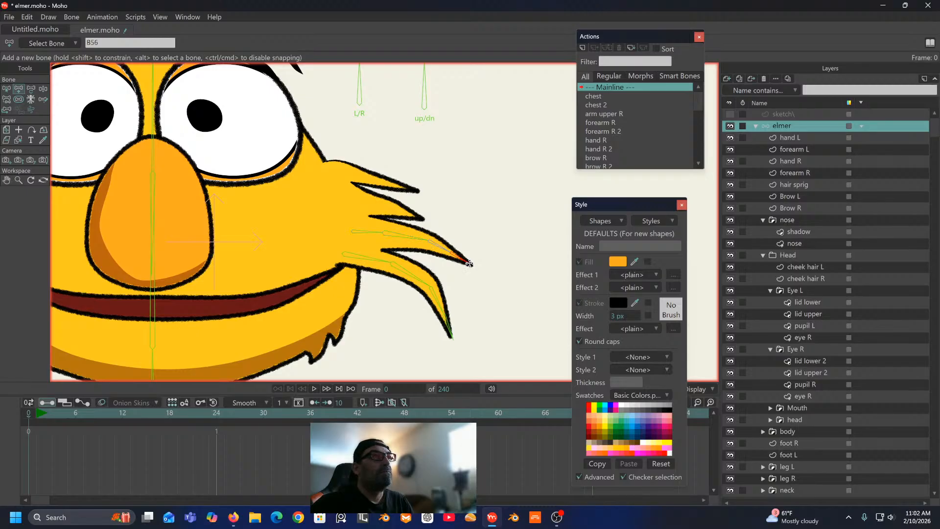
Step: Draw separate bone chains along the two uppermost cheek hair strands, each starting from parent bone B5
key("Up")
key("Up")
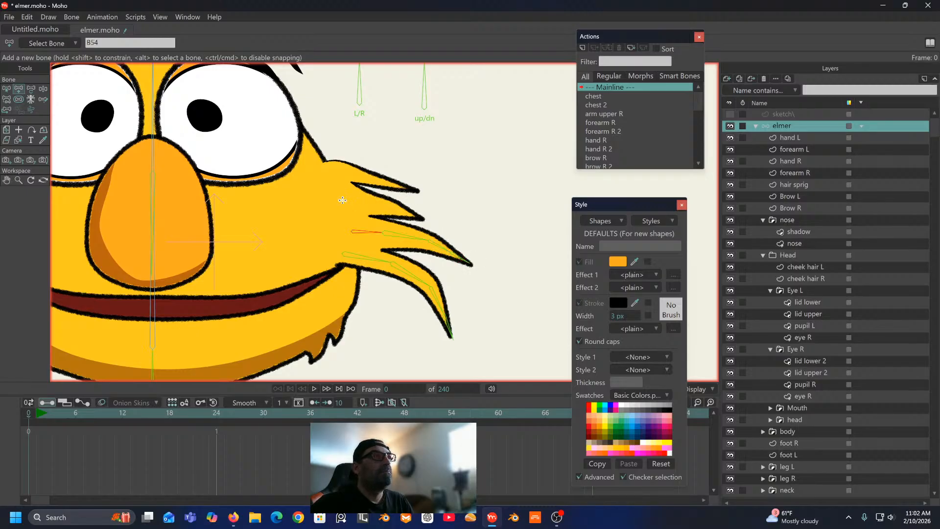
left_click_drag(342, 200, 374, 203)
left_click_drag(375, 204, 422, 217)
key("Up")
key("Up")
left_click_drag(330, 173, 385, 180)
left_click_drag(385, 180, 416, 191)
left_click_drag(189, 167, 199, 144)
left_click(6, 88)
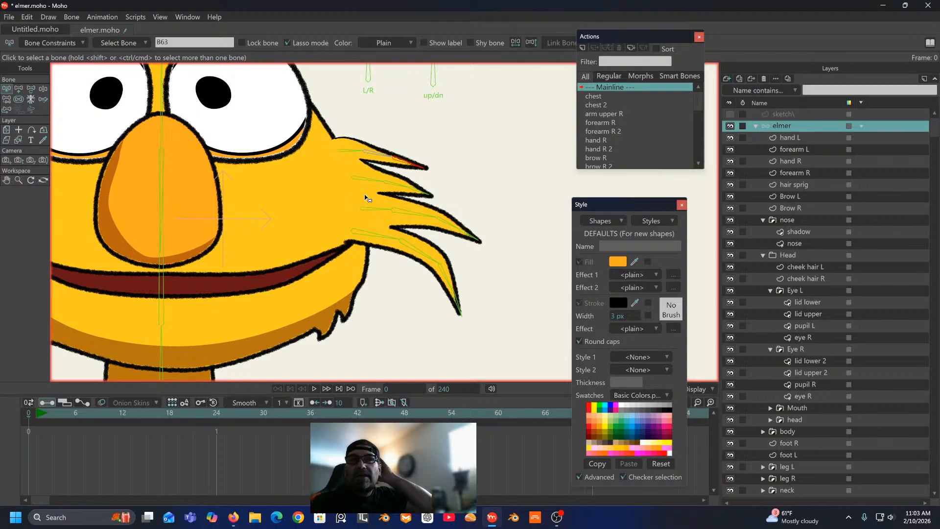
Step: Move cheek hair L and cheek hair R out of Head to just above nose, and reposition them to X 0.0547, Y 0.0389
left_click(802, 266)
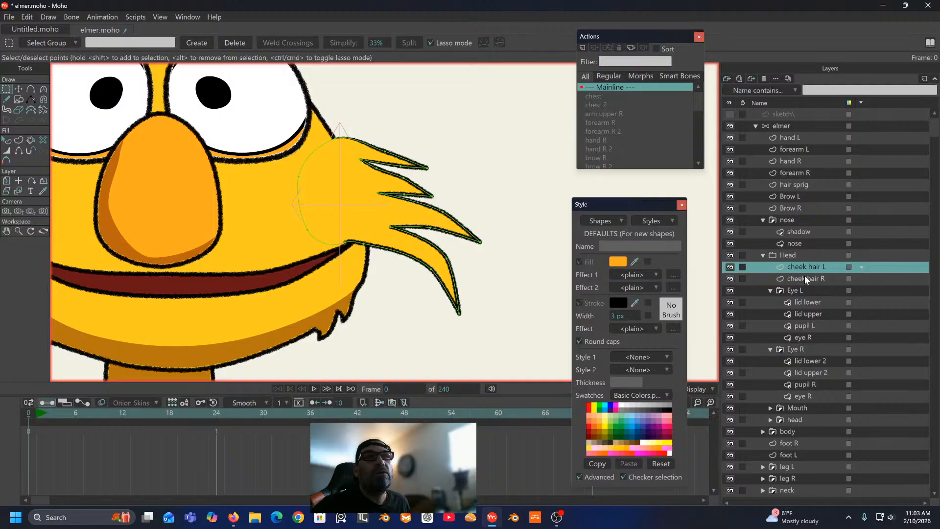
left_click(805, 278, "shift")
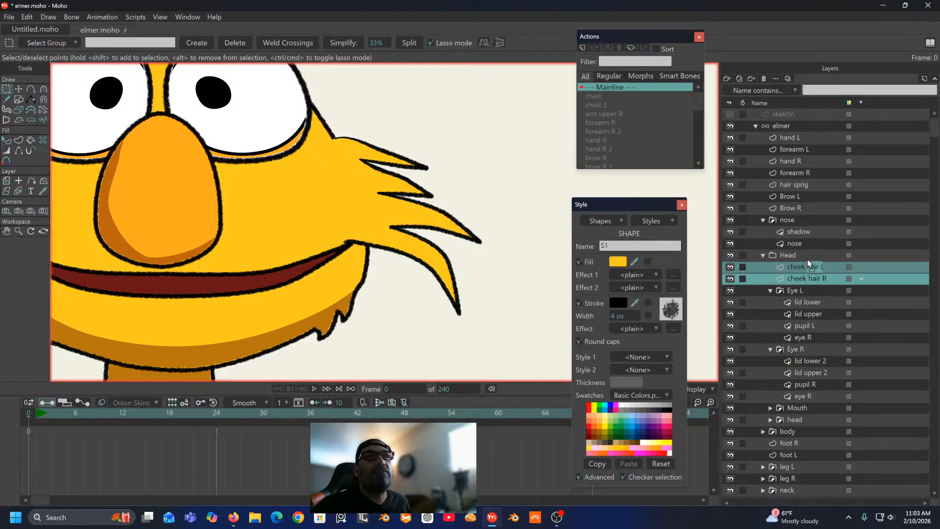
mouse_move(806, 260)
left_mouse_down()
mouse_move(798, 230)
mouse_move(790, 257)
mouse_move(785, 201)
mouse_move(779, 222)
left_mouse_up()
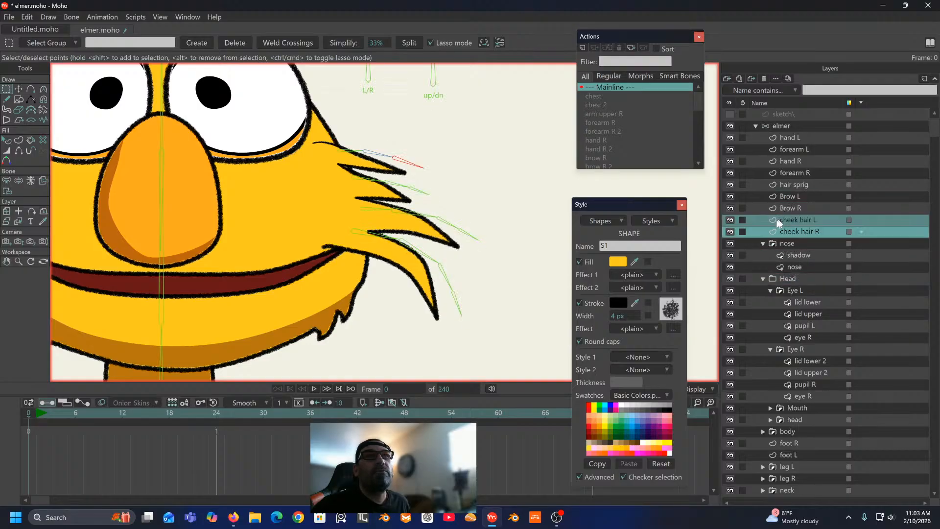
left_click(764, 243)
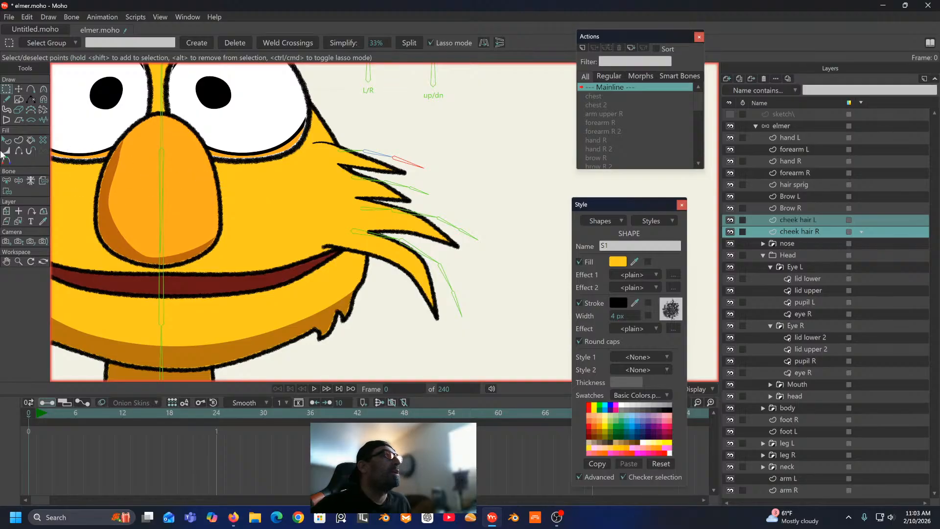
left_click(6, 211)
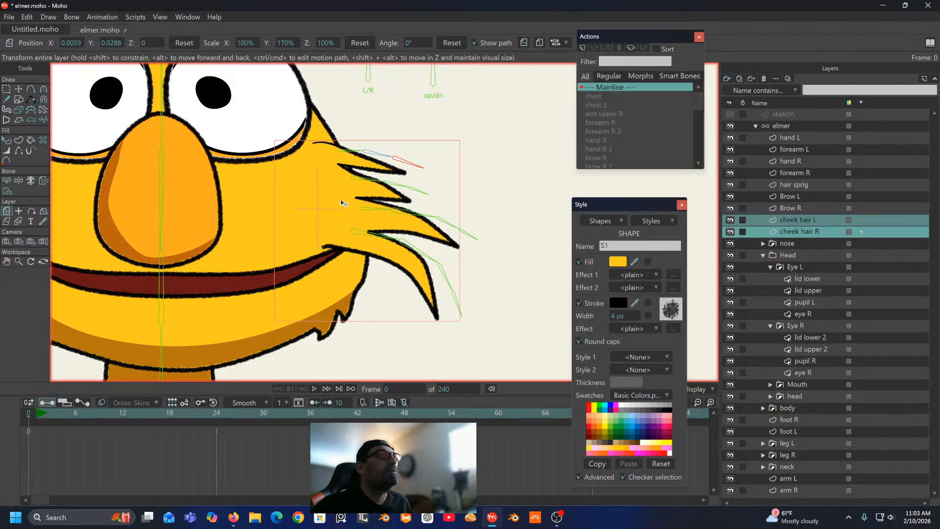
left_click_drag(341, 200, 308, 172)
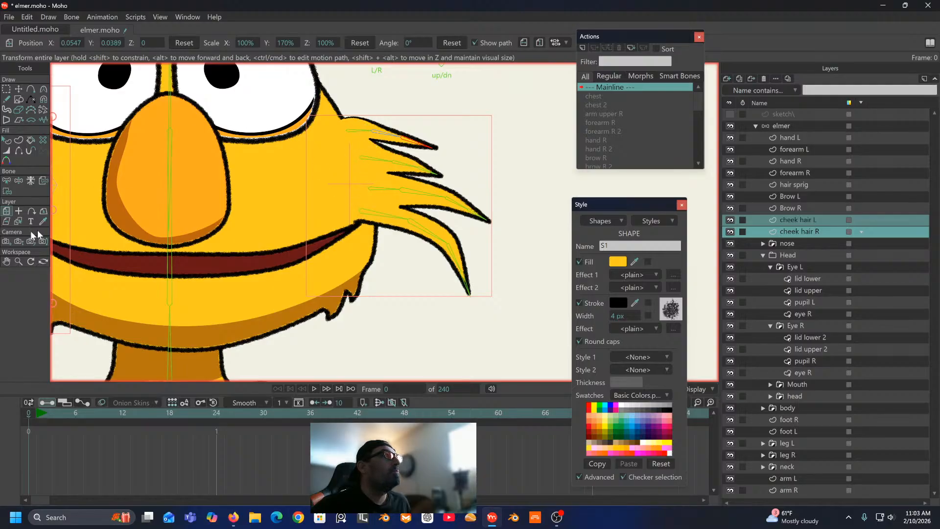
Step: Set the strength of all the new cheek hair bones to 0 in the elmer layer
left_click(6, 181)
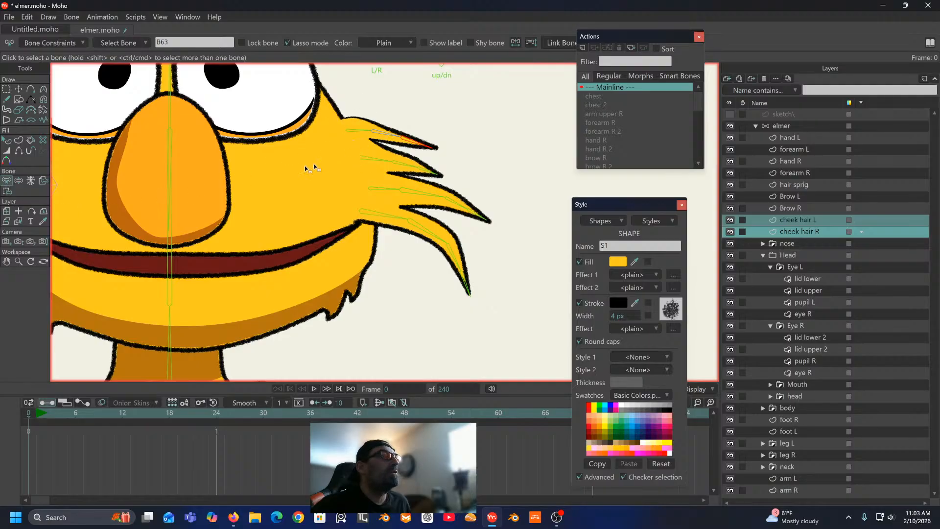
left_click(6, 90)
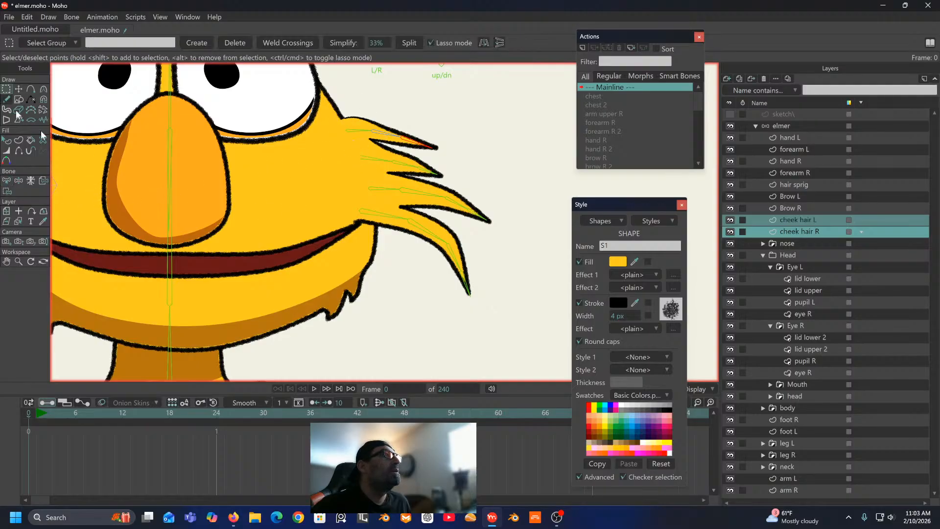
left_click(805, 126)
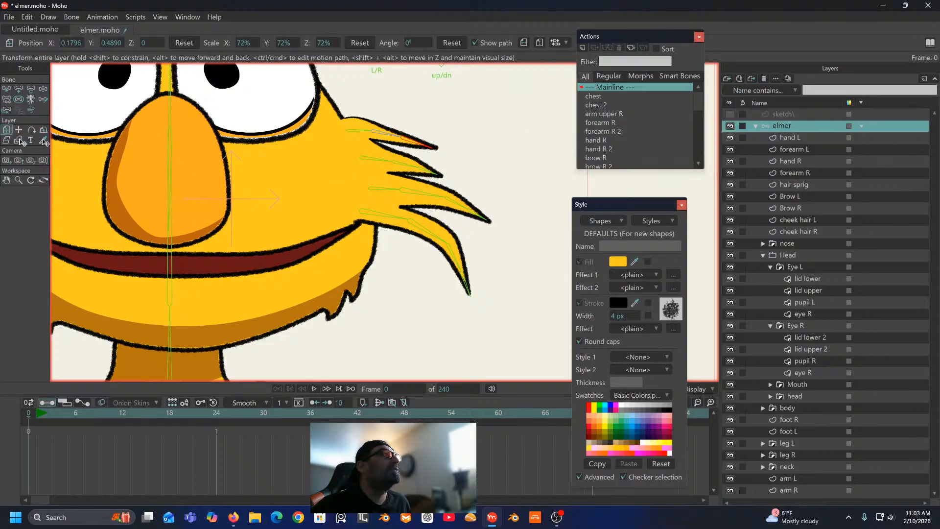
mouse_move(396, 104)
left_mouse_down()
mouse_move(332, 119)
mouse_move(354, 251)
mouse_move(406, 301)
mouse_move(454, 309)
mouse_move(455, 296)
mouse_move(478, 347)
mouse_move(542, 139)
mouse_move(453, 101)
mouse_move(374, 105)
left_mouse_up()
left_click(18, 99)
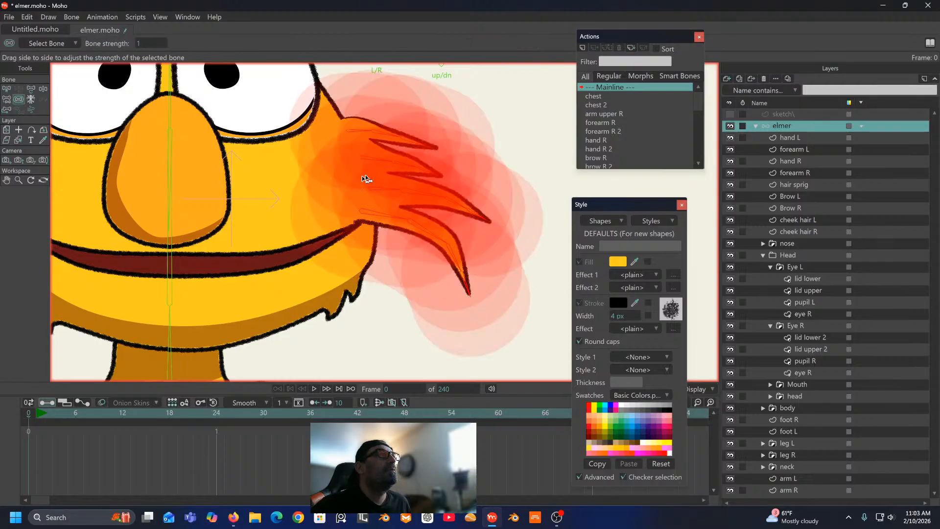
left_click_drag(417, 147, 294, 173)
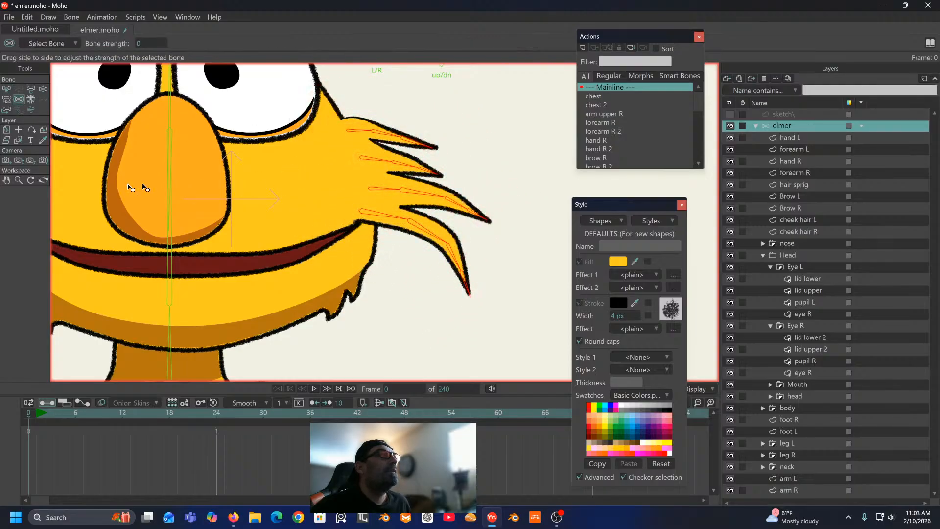
left_click(7, 90)
left_click(499, 149)
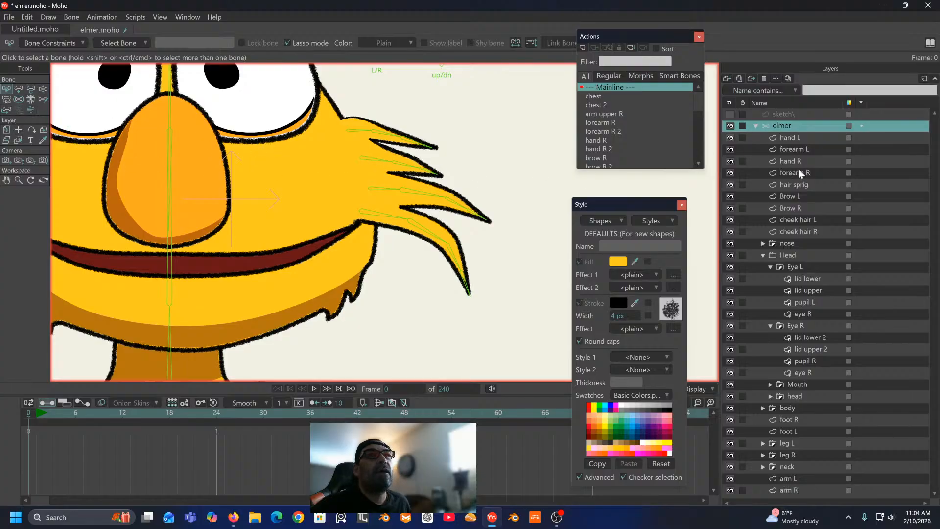
Step: Bind the inner points of cheek hair L, from its upper base around to its lower base, to head bone B5
left_click(800, 220)
scroll(503, 147, "up", 3)
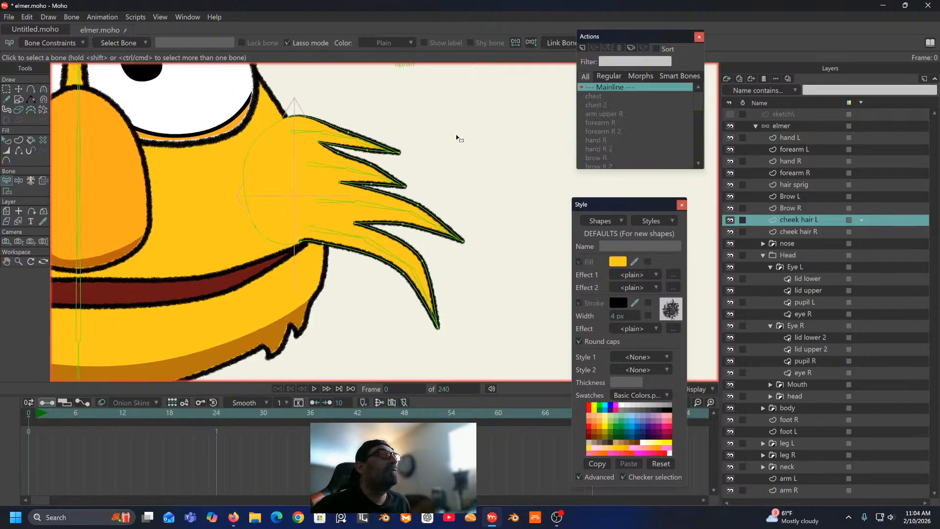
left_click_drag(456, 138, 503, 131)
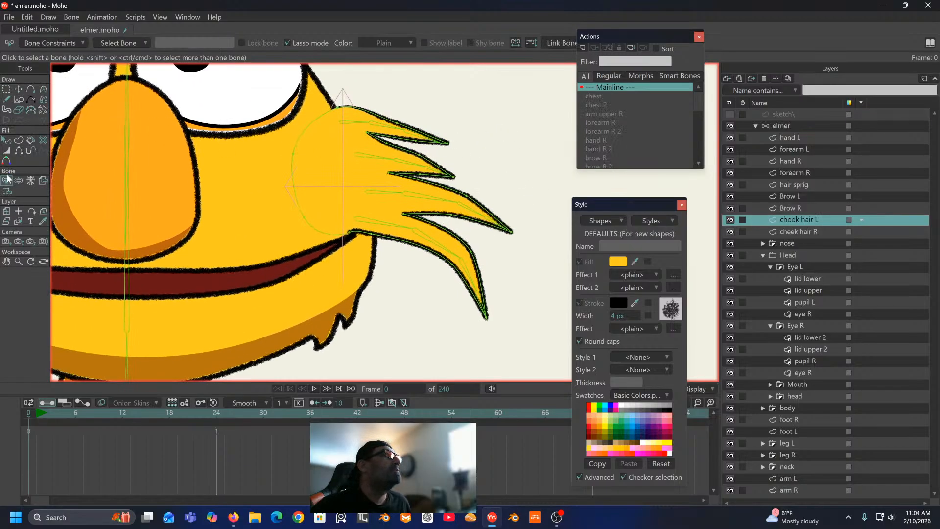
left_click(131, 310)
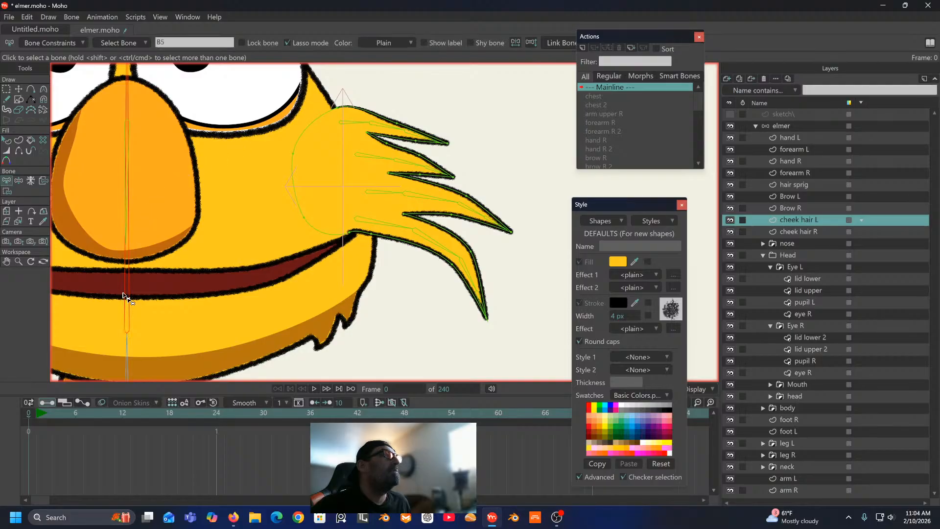
left_click(6, 192)
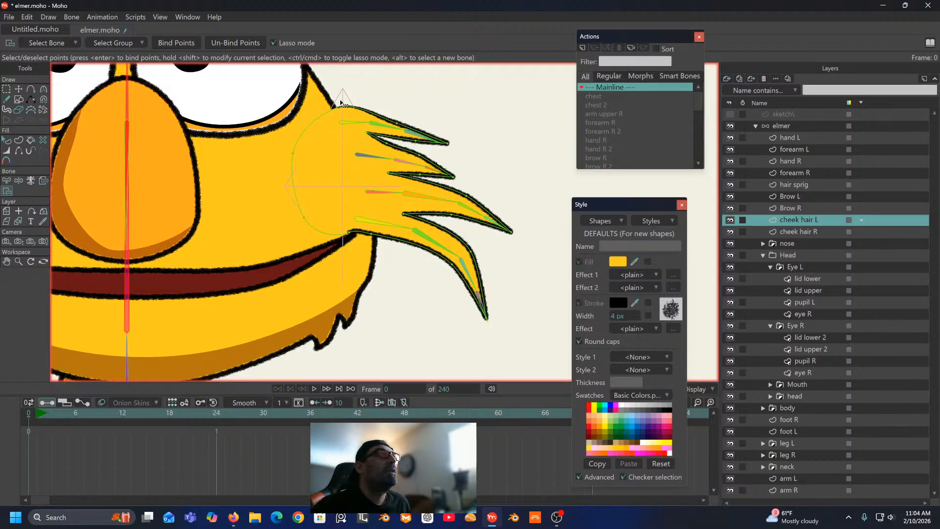
mouse_move(341, 103)
left_mouse_down()
mouse_move(299, 121)
mouse_move(273, 221)
mouse_move(306, 257)
left_mouse_up()
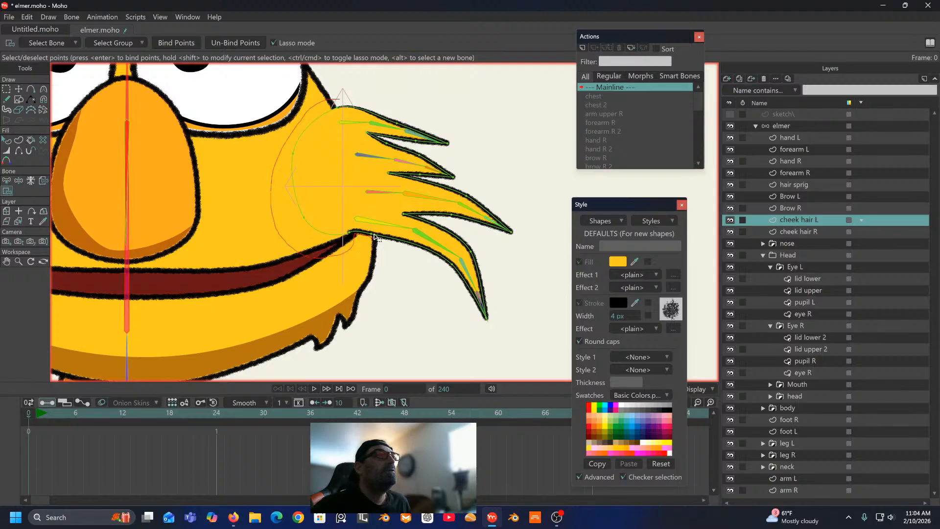
left_click_drag(360, 216, 349, 149)
left_click_drag(348, 116, 328, 98)
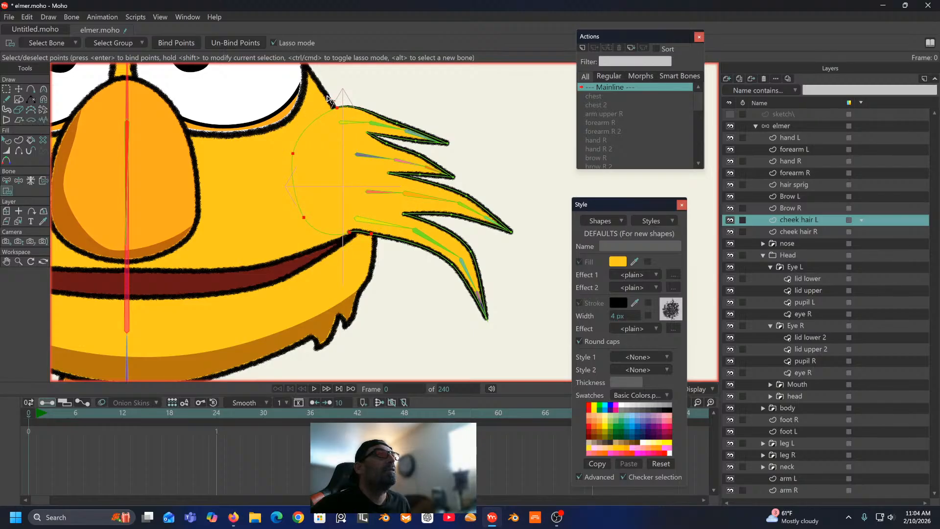
left_click(177, 41)
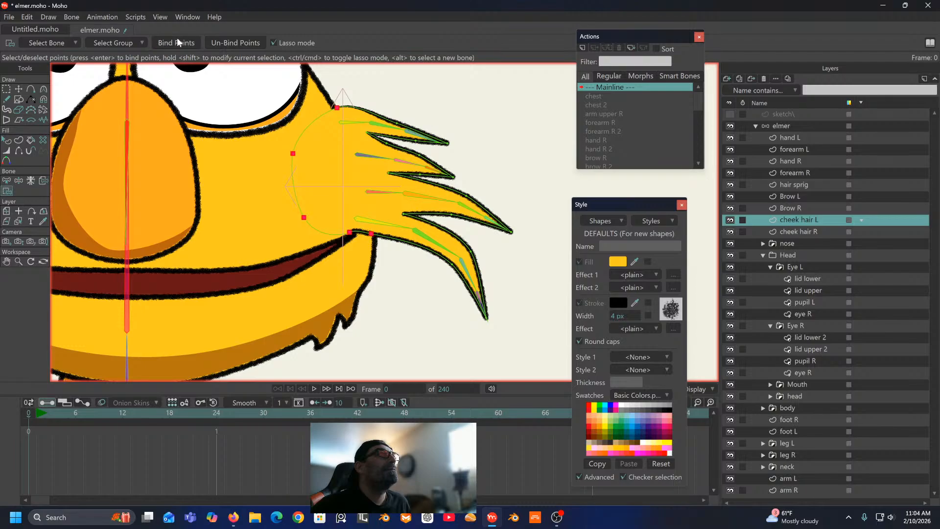
left_click(6, 180)
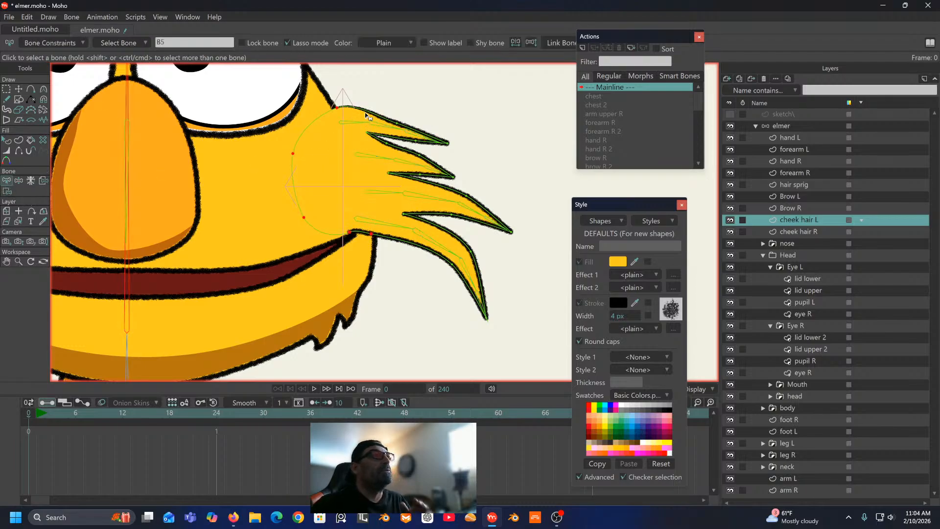
Step: Add extra points along the upper and lower edges of cheek hair L's uppermost strand, near its base, middle and tip
scroll(366, 112, "up", 1)
scroll(366, 112, "up", 2)
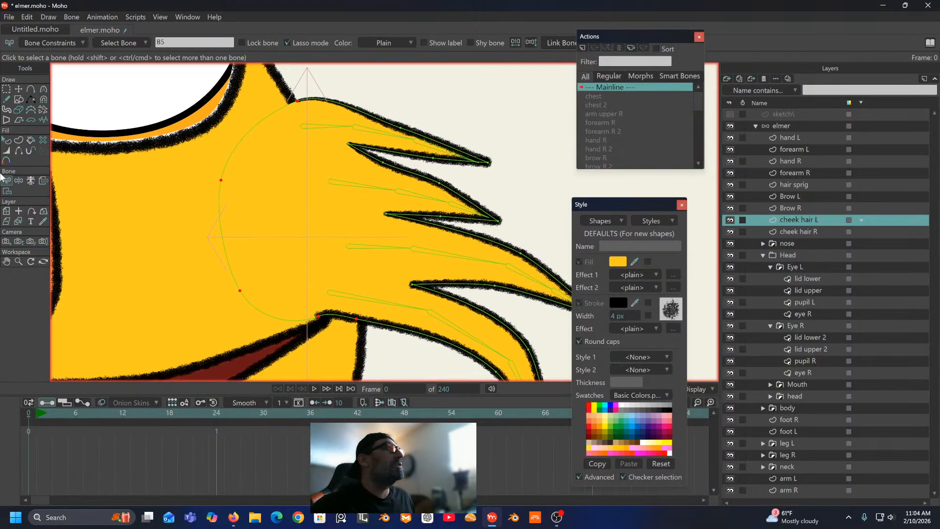
left_click(31, 89)
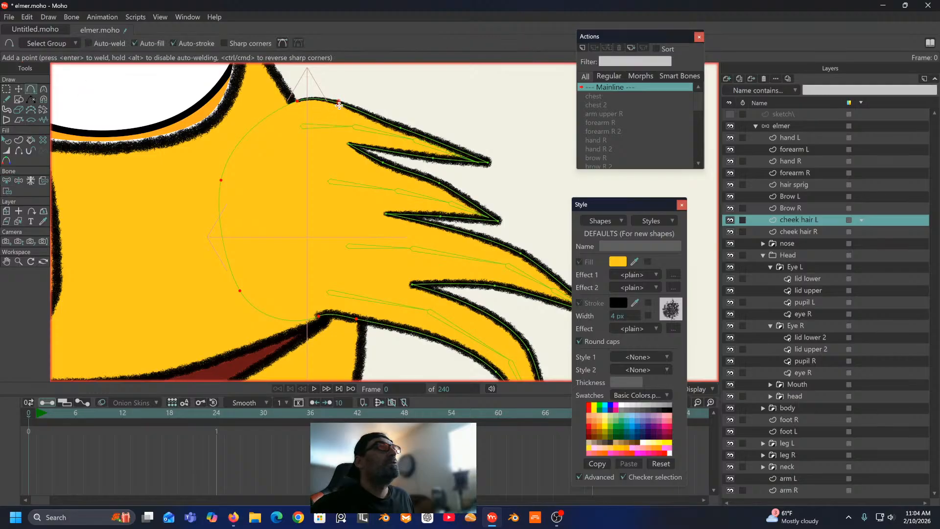
left_click_drag(348, 107, 347, 109)
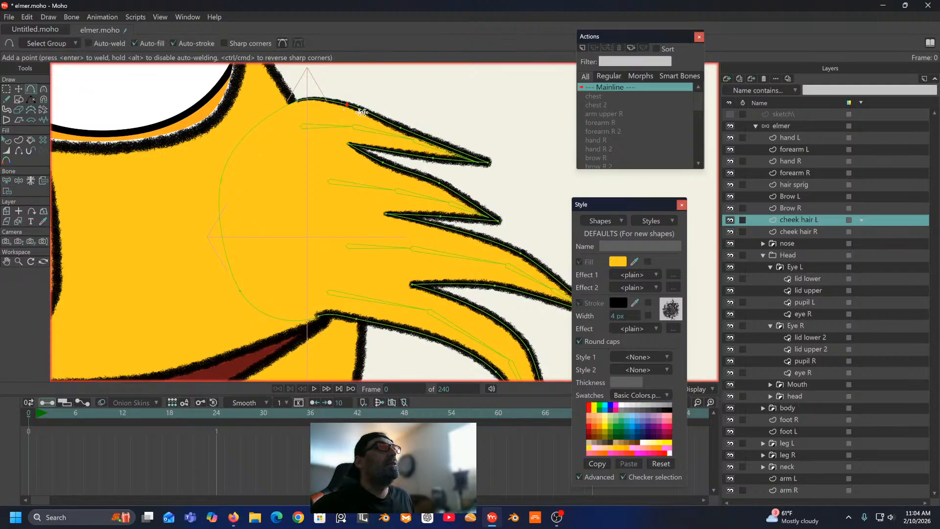
left_click(401, 154)
left_click_drag(401, 154, 401, 153)
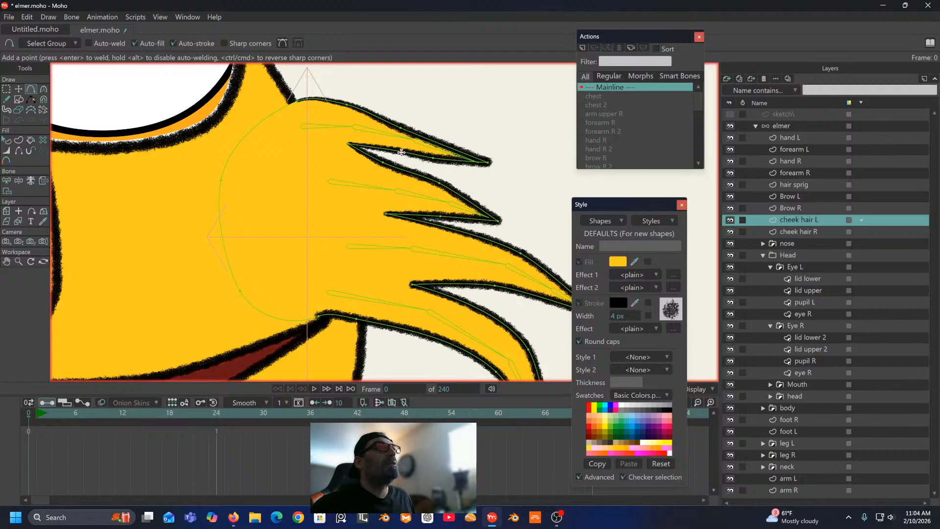
left_click(360, 146)
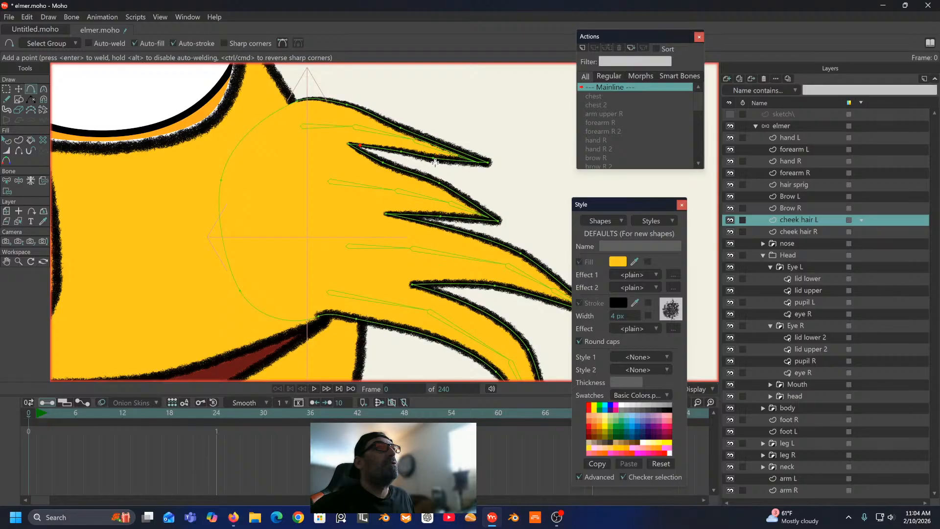
left_click(439, 141)
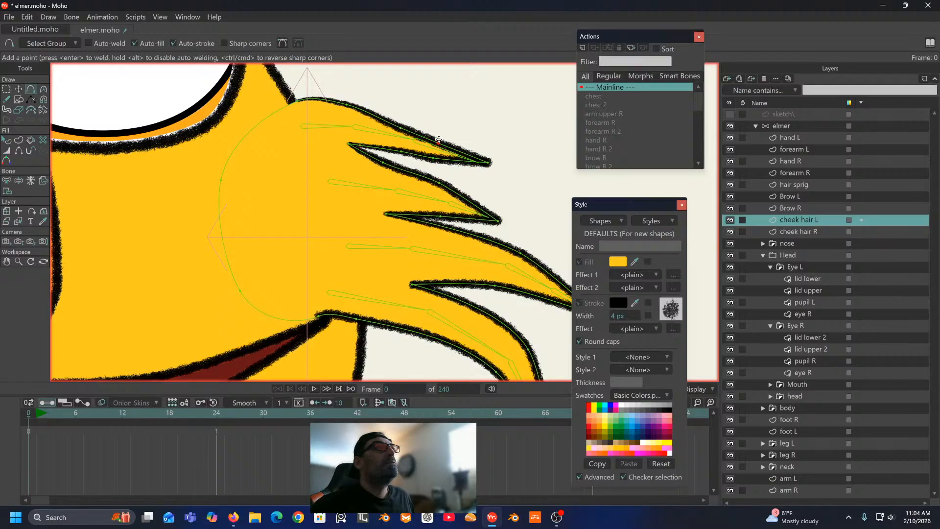
left_click_drag(439, 139, 430, 104)
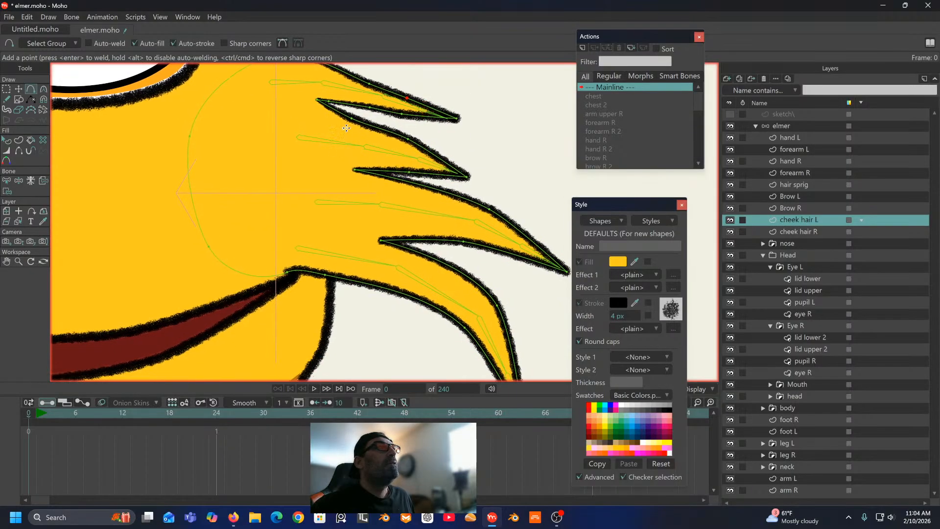
Step: Add extra points along the edges of cheek hair L's second and third strands, around their bone joints
left_click_drag(374, 128, 375, 129)
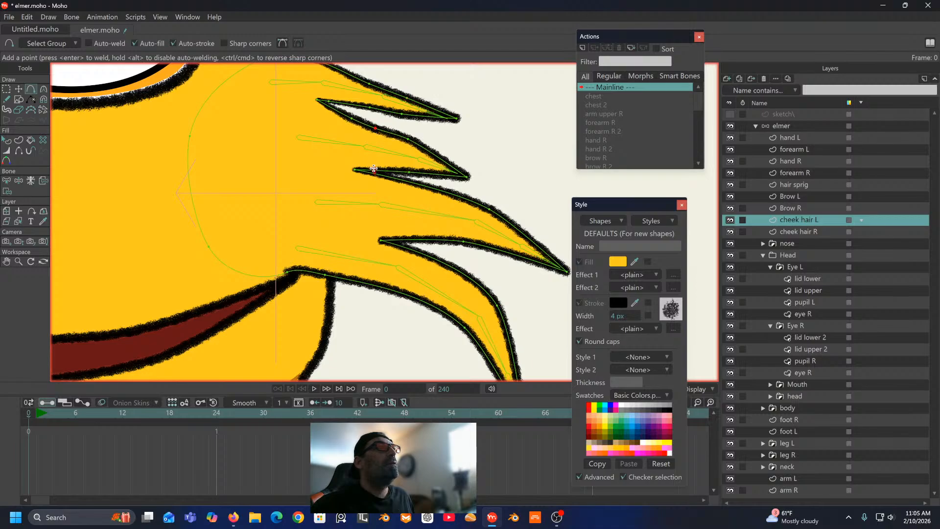
left_click_drag(373, 168, 372, 167)
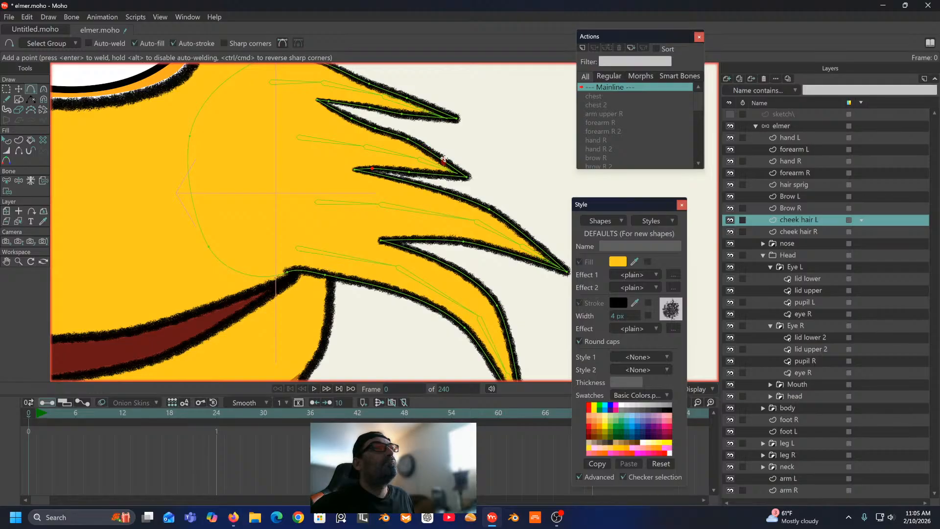
left_click_drag(439, 163, 332, 141)
left_click(332, 198)
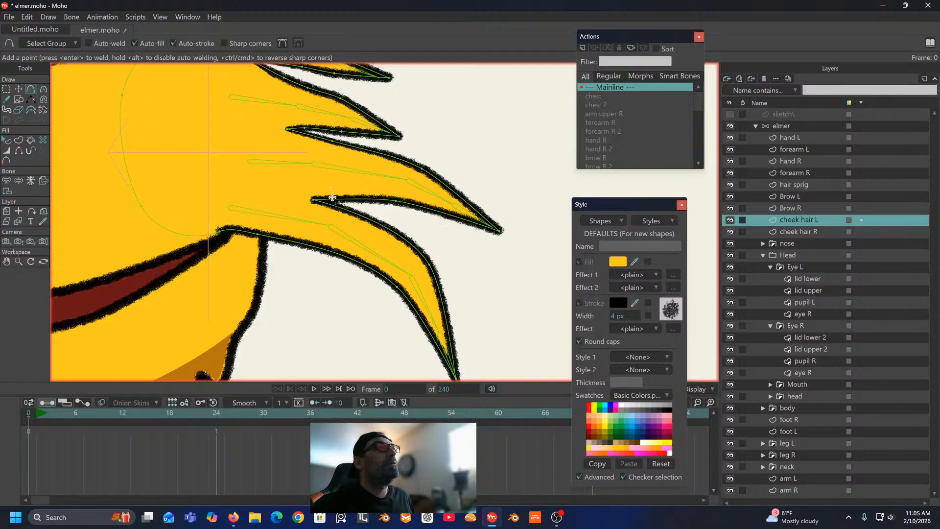
left_click_drag(399, 153, 404, 161)
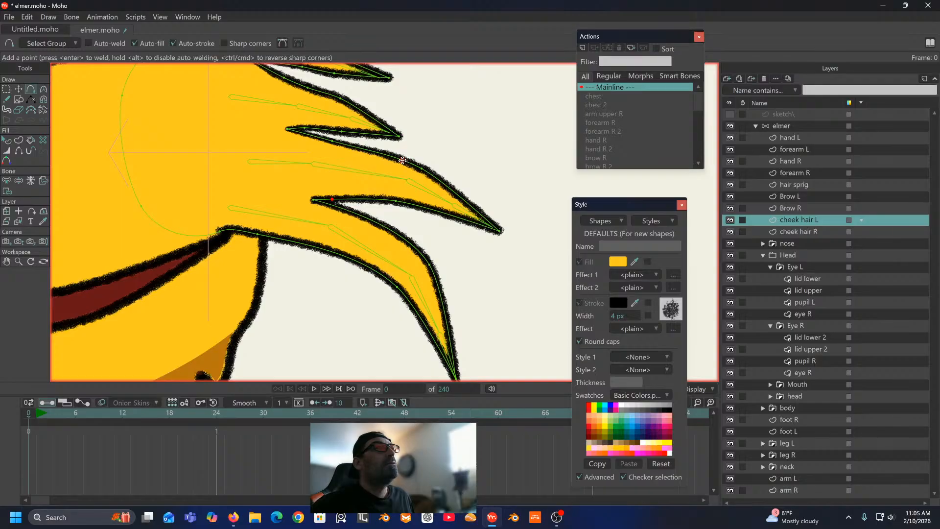
left_click(402, 160)
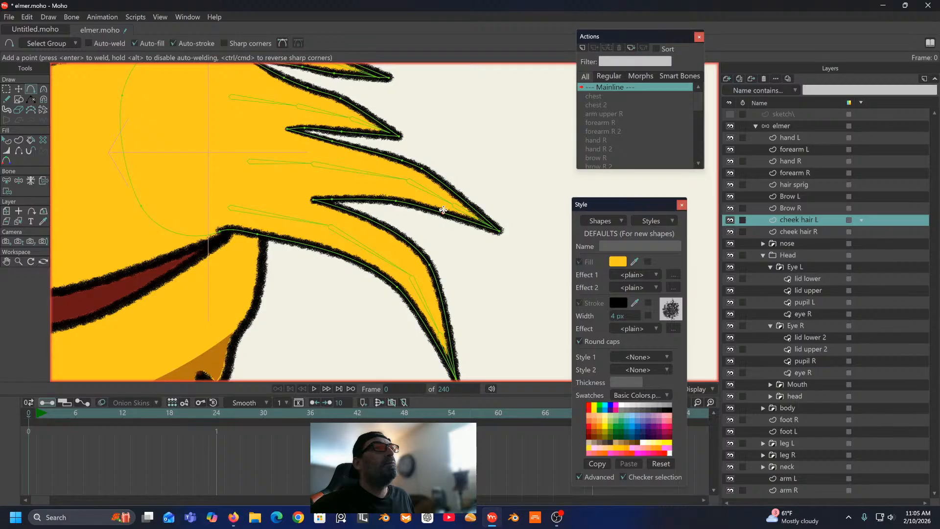
left_click(456, 192)
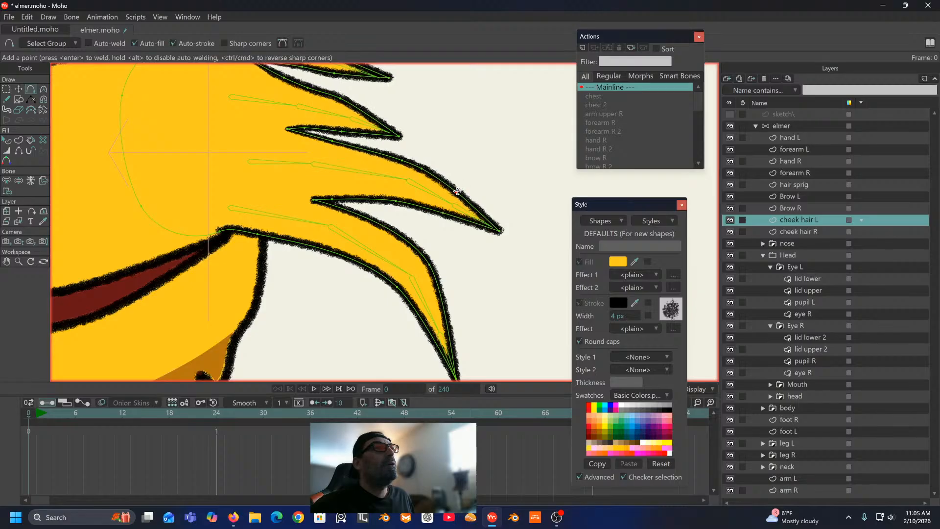
left_click_drag(451, 199, 438, 138)
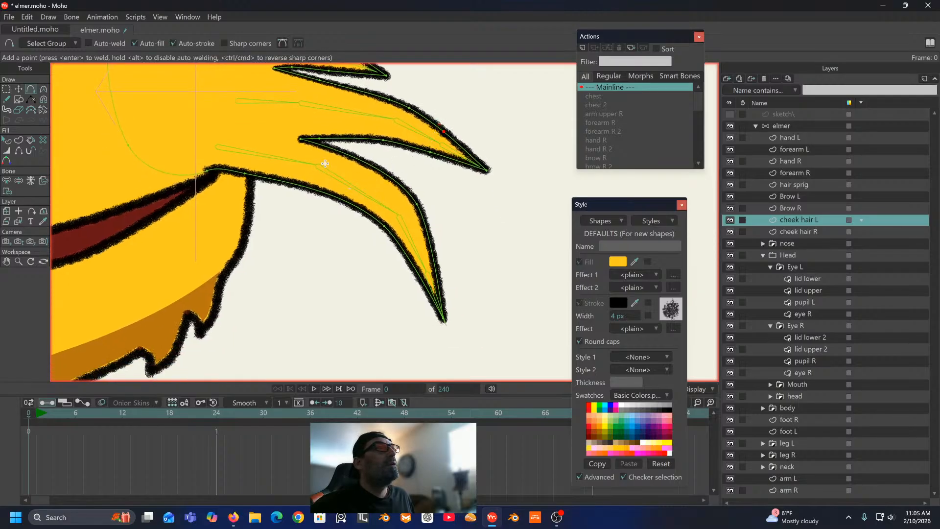
Step: Add extra points on both edges of cheek hair L's lowest strand, near its base, at its outer bend and near its tip
left_click(330, 149)
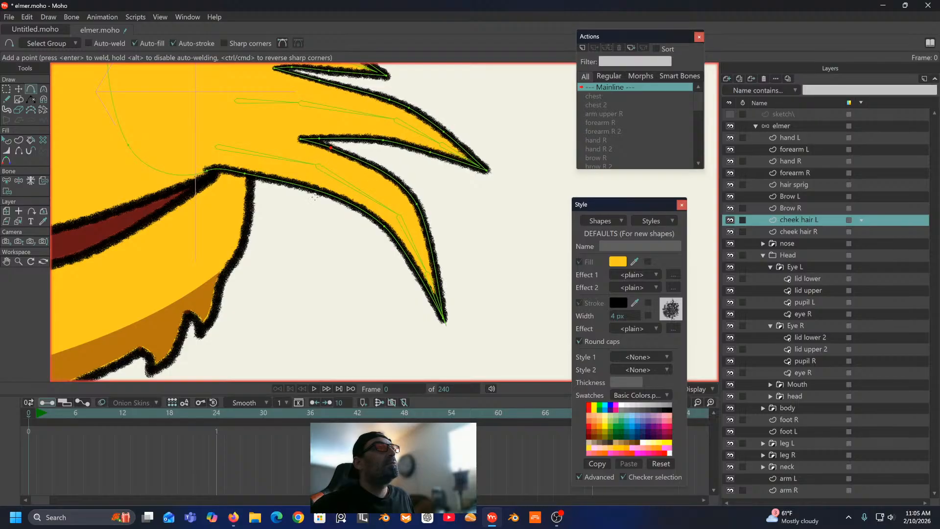
left_click(310, 189)
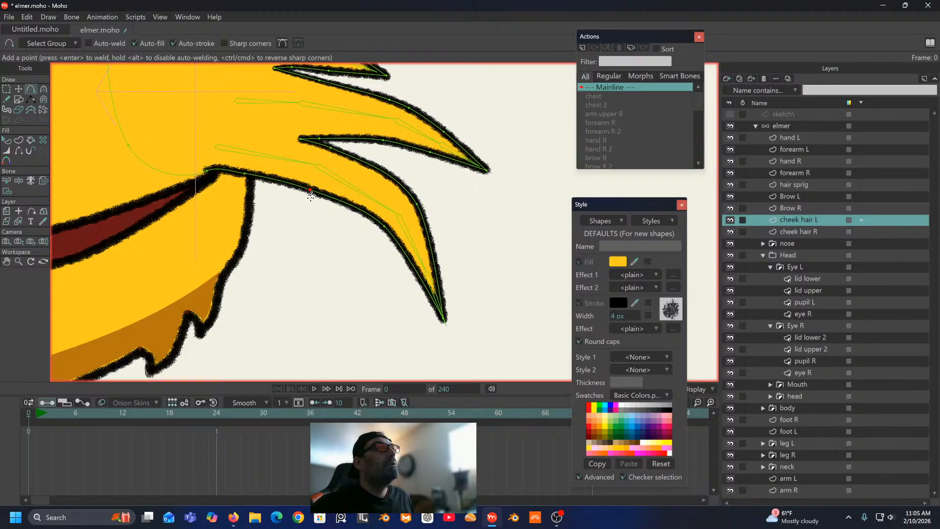
left_click(397, 182)
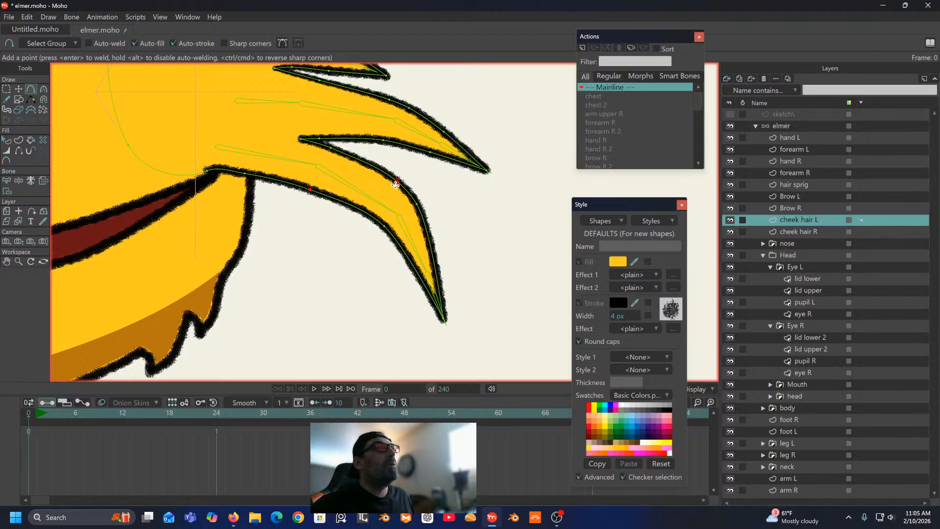
left_click(436, 262)
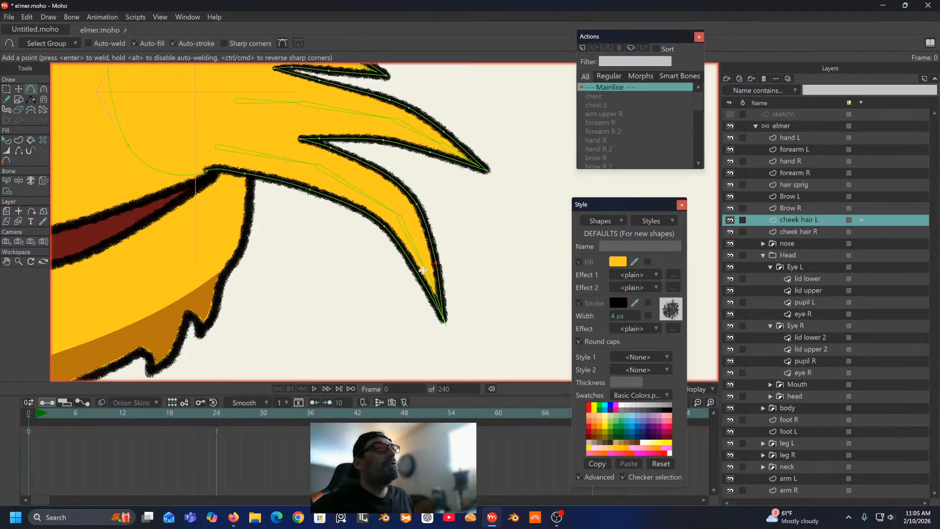
left_click(416, 273)
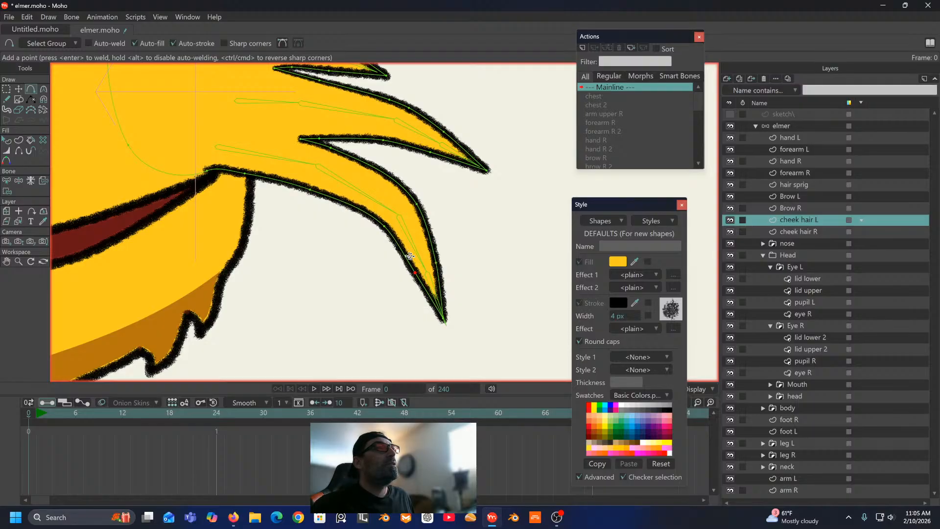
Step: Bind the base points on both edges of cheek hair L's uppermost strand to the strand's first bone, B61
left_click_drag(300, 250, 258, 291)
scroll(321, 248, "down", 5)
scroll(293, 244, "up", 4)
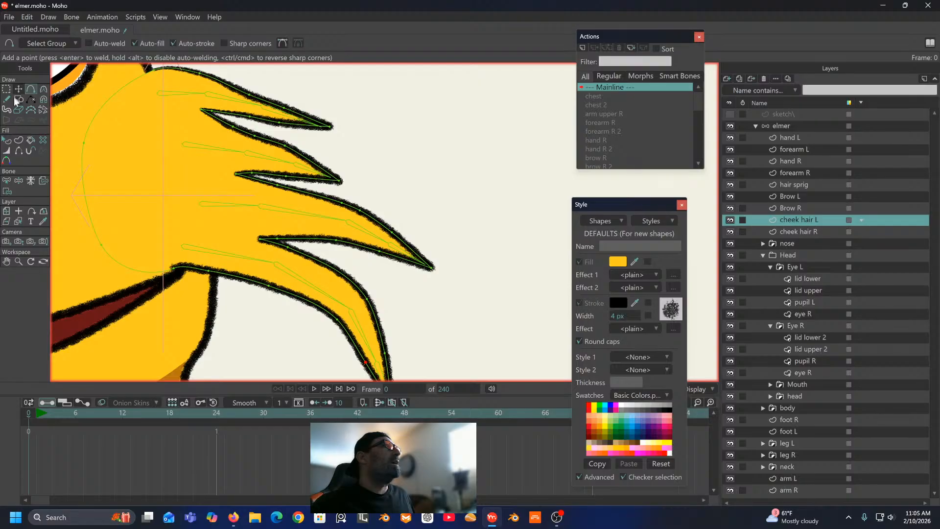
left_click(7, 180)
left_click(184, 94)
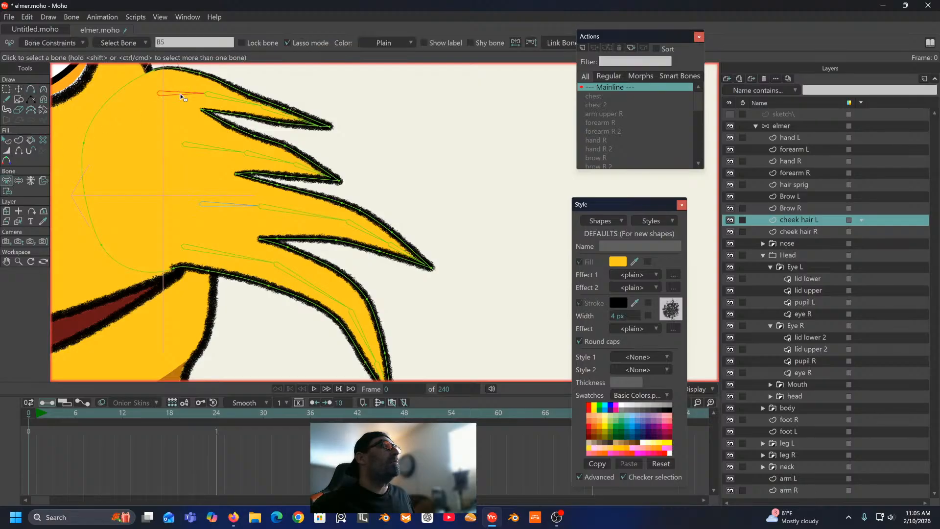
left_click_drag(188, 111, 260, 142)
scroll(260, 142, "up", 2)
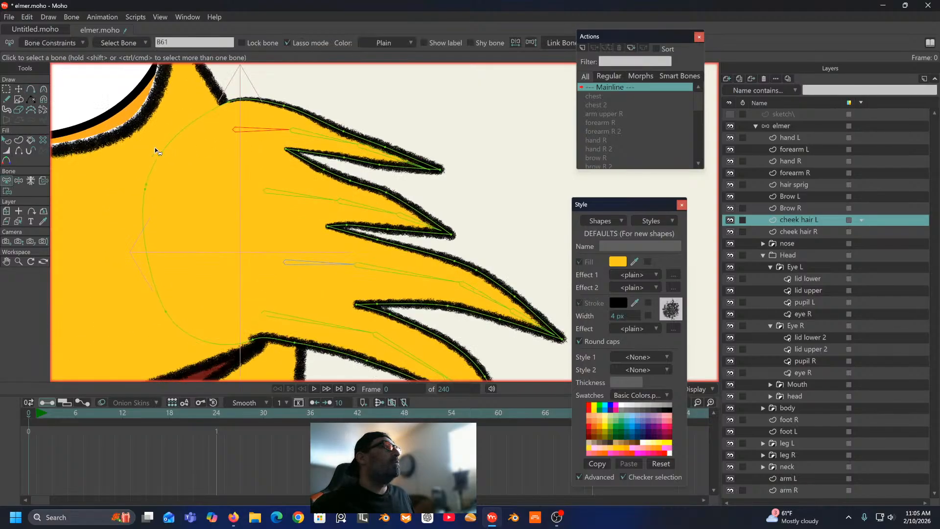
left_click(6, 191)
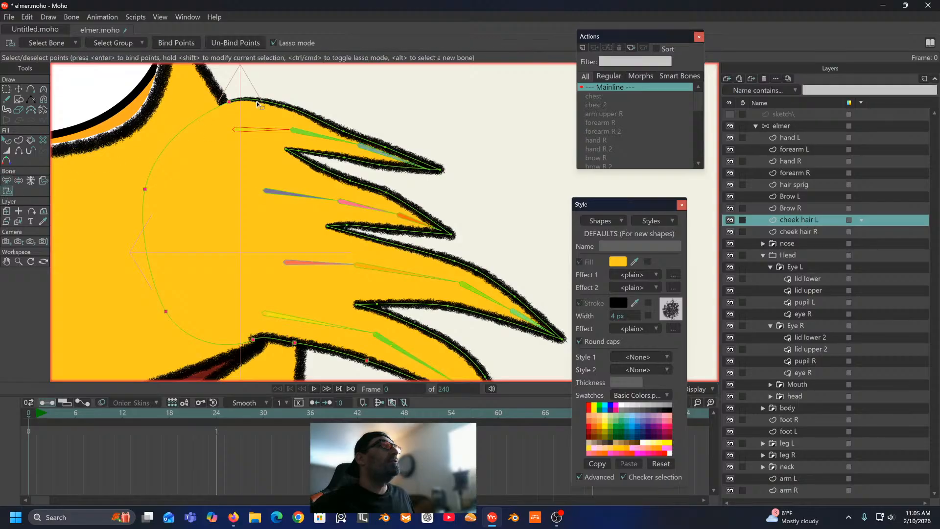
left_click_drag(276, 94, 283, 151)
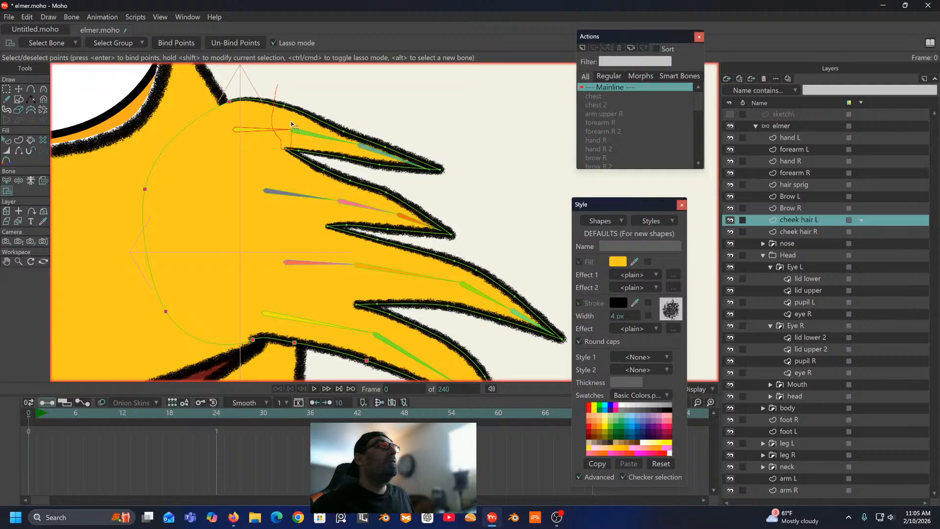
mouse_move(288, 146)
left_mouse_down()
mouse_move(305, 157)
mouse_move(294, 107)
mouse_move(269, 91)
left_mouse_up()
left_click(181, 44)
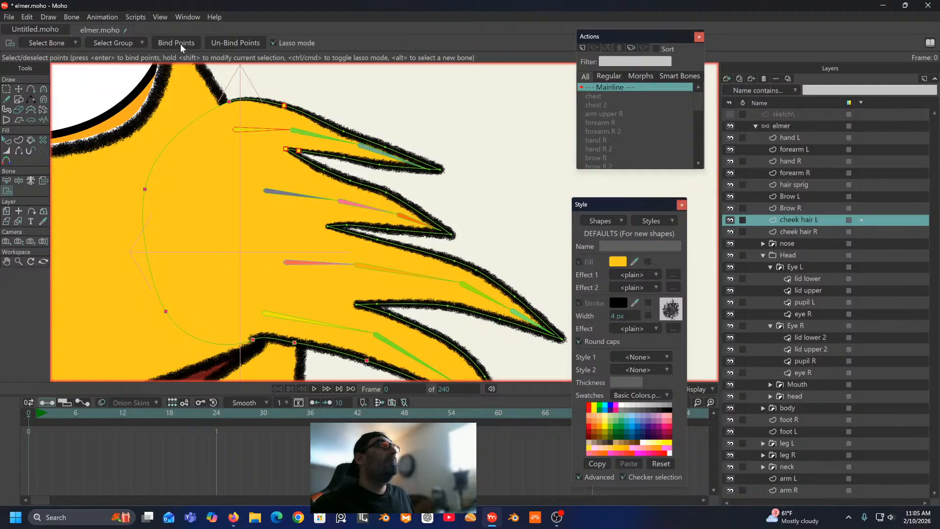
Step: Bind the middle points on both edges of the uppermost cheek hair strand to its second bone, B62
left_click(7, 181)
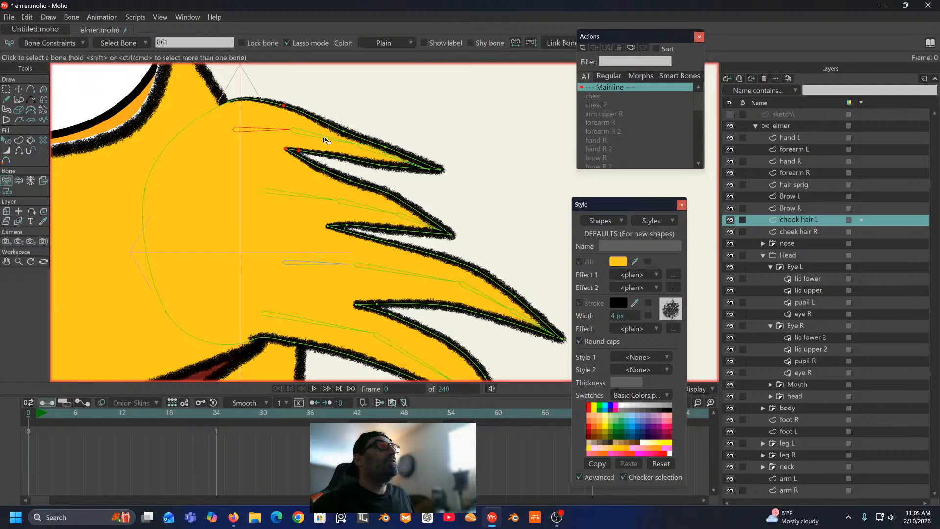
left_click(7, 190)
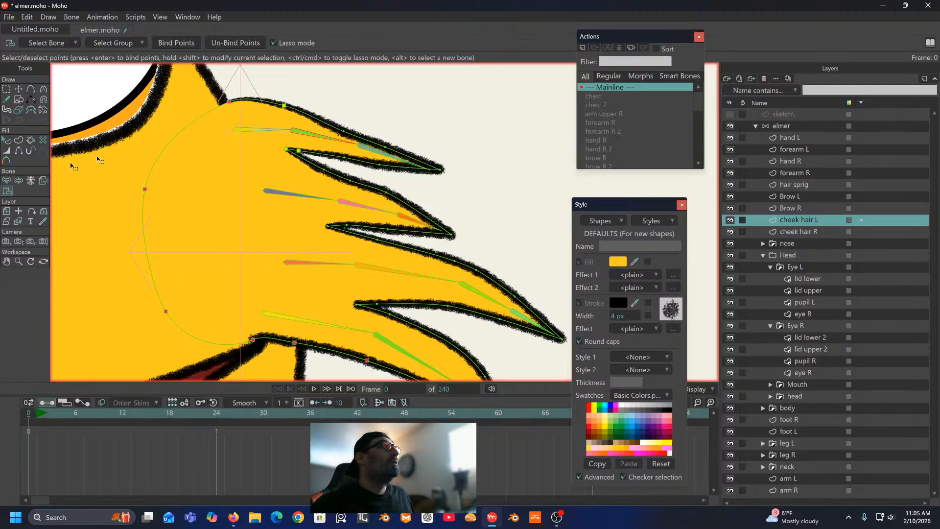
mouse_move(344, 111)
left_mouse_down()
mouse_move(338, 161)
mouse_move(349, 154)
mouse_move(346, 126)
left_mouse_up()
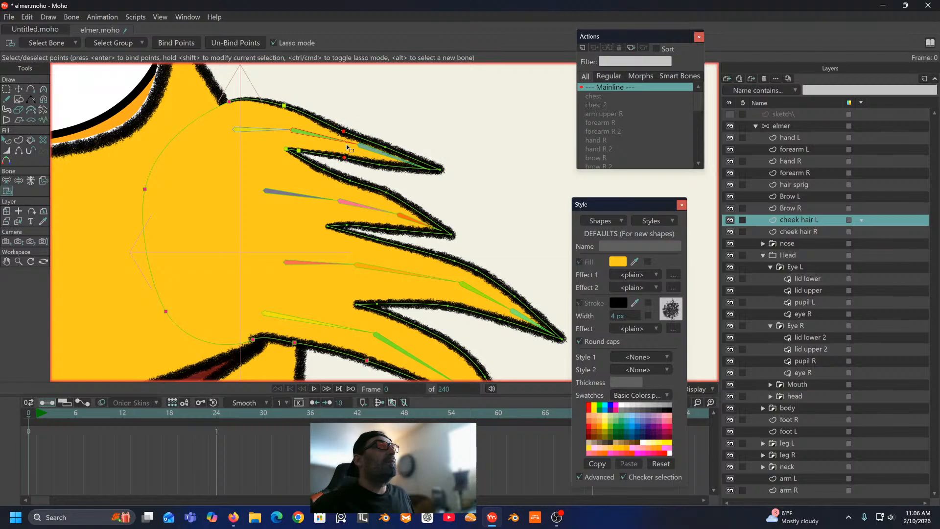
left_click(169, 41)
Step: Bind the tip point and its adjacent edge points on the uppermost cheek hair strand to the end bone, B63
left_click(7, 180)
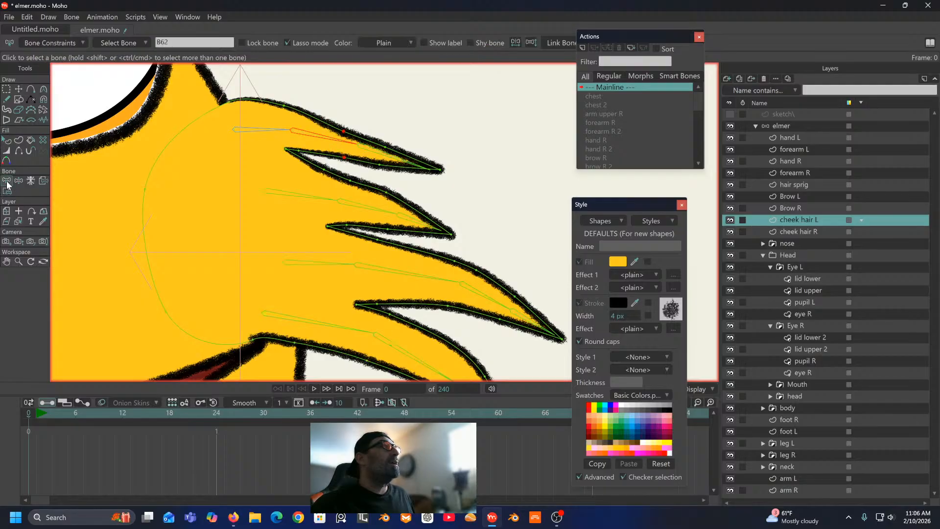
left_click(374, 151)
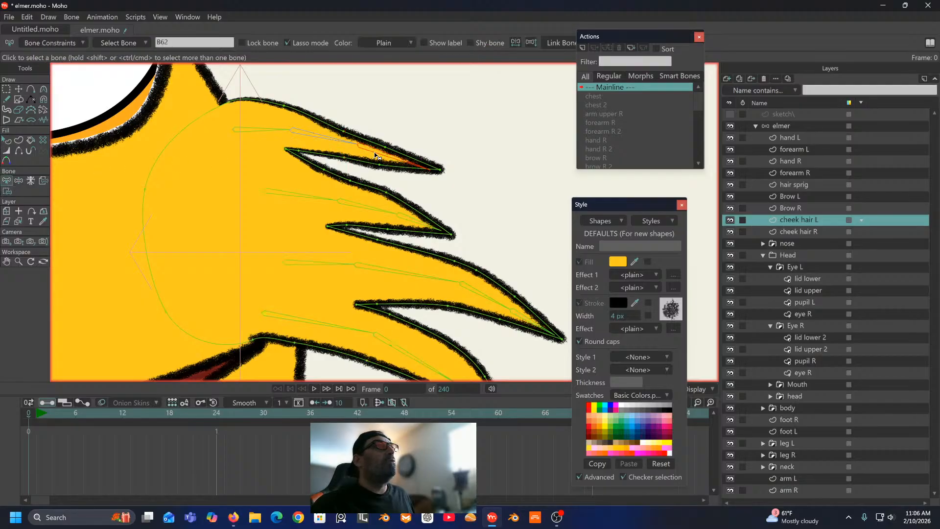
left_click(8, 191)
mouse_move(385, 123)
left_mouse_down()
mouse_move(375, 175)
mouse_move(460, 174)
mouse_move(429, 145)
mouse_move(373, 122)
left_mouse_up()
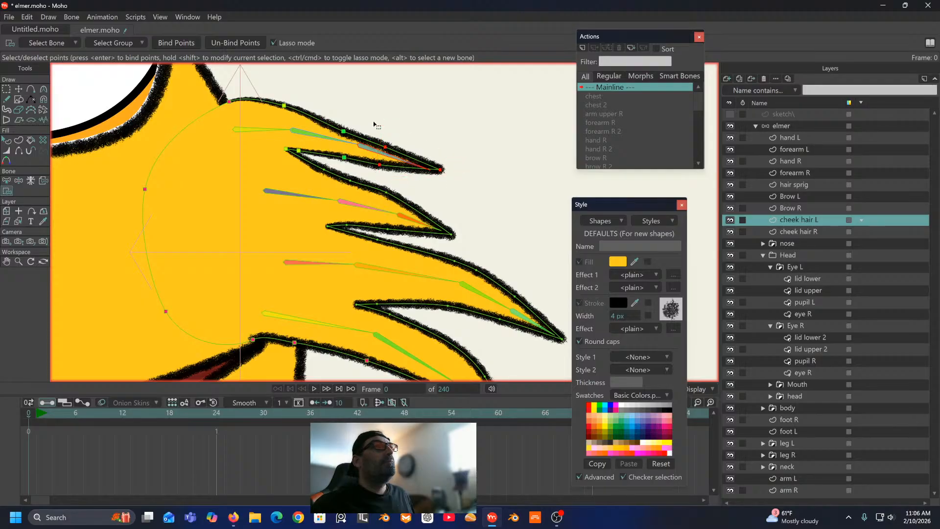
left_click(179, 43)
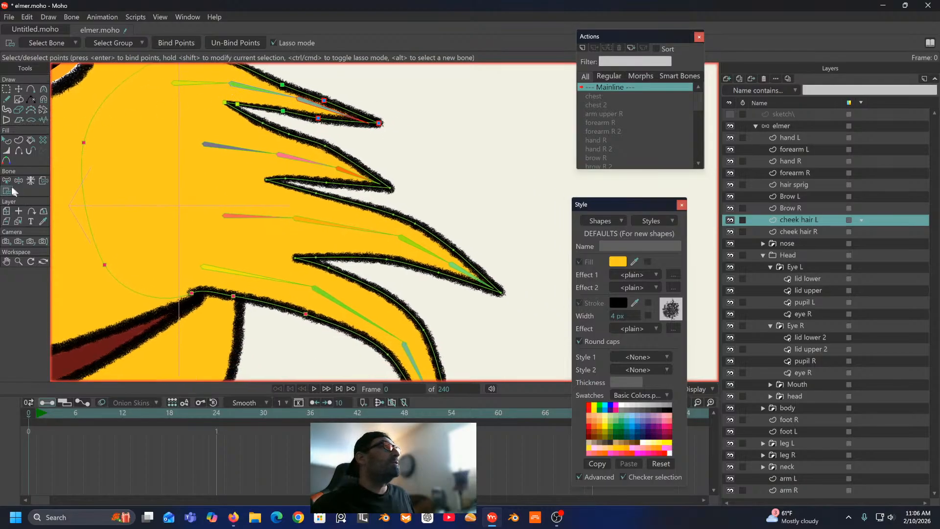
Step: Bind the base points on both edges of cheek hair L's second strand from above to that strand's first bone
left_click(6, 182)
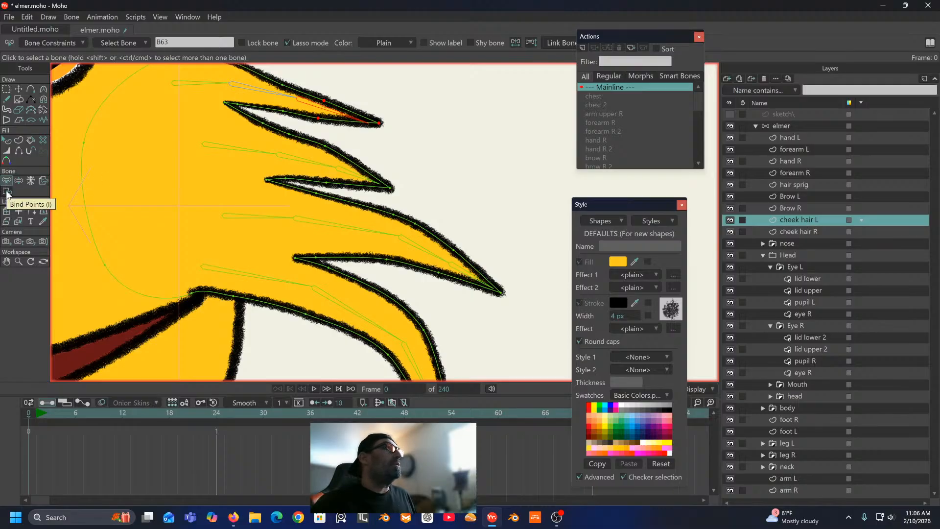
left_click(241, 151)
left_click(7, 191)
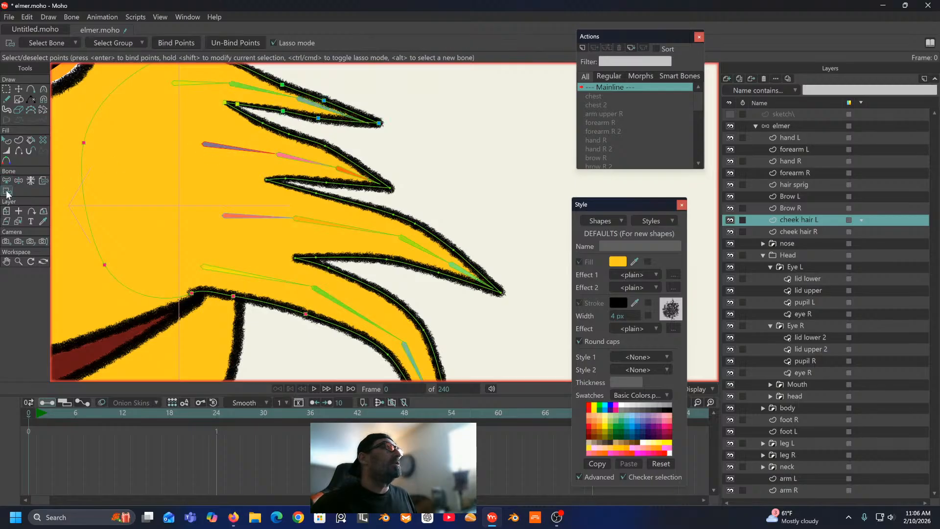
left_click_drag(264, 119, 255, 153)
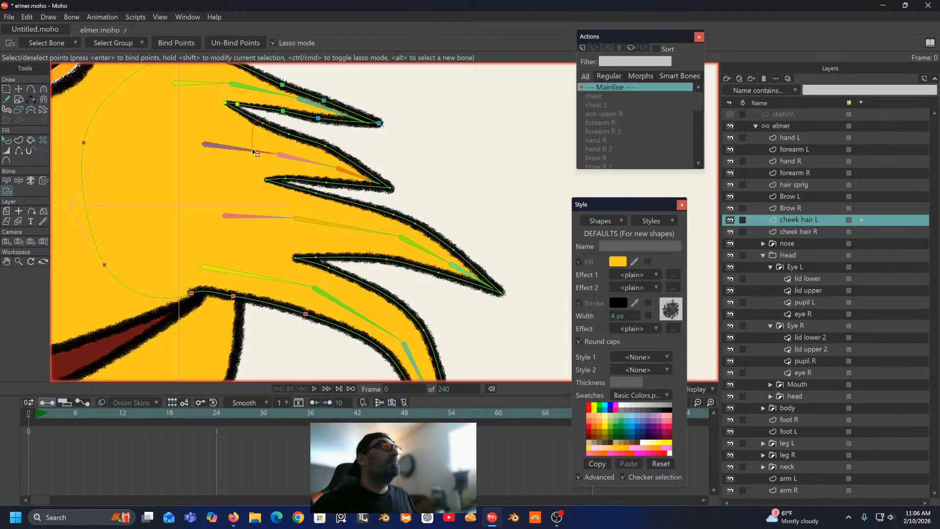
mouse_move(255, 190)
left_mouse_down()
mouse_move(290, 183)
mouse_move(300, 155)
mouse_move(288, 132)
mouse_move(254, 126)
left_mouse_up()
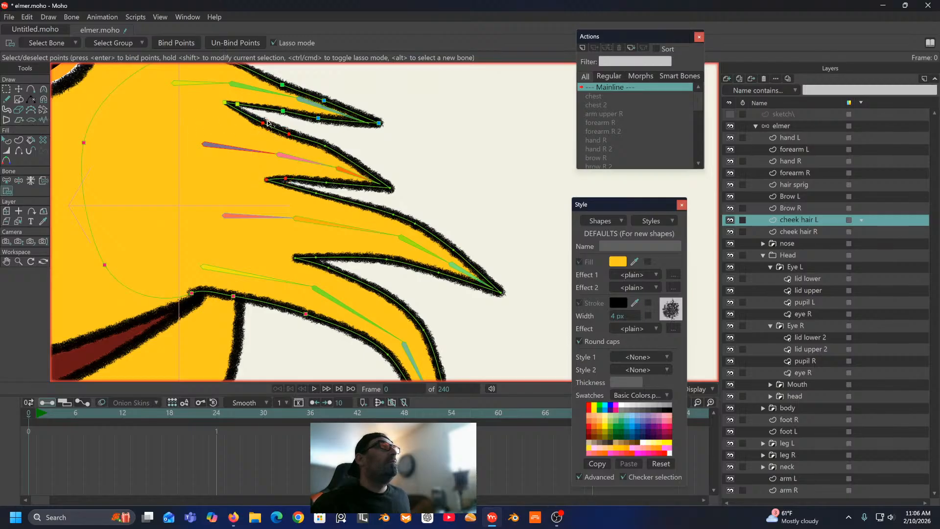
left_click(166, 43)
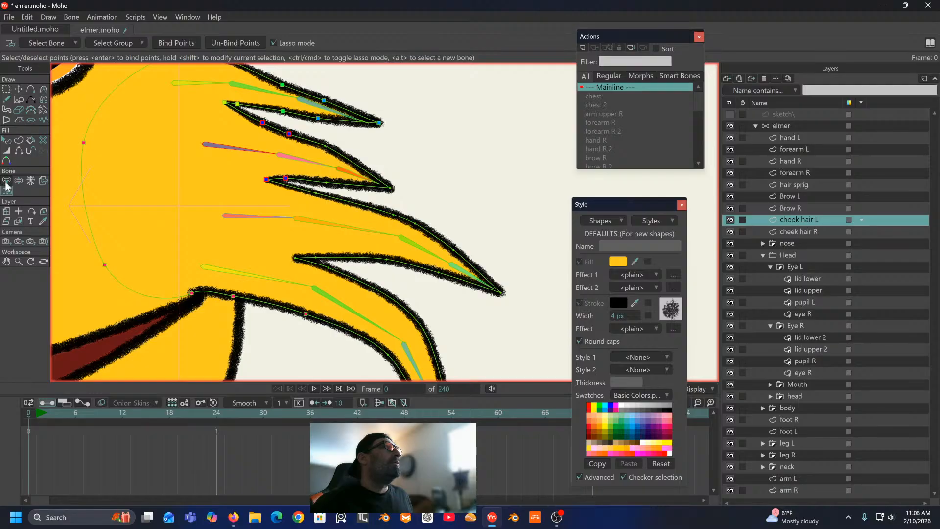
Step: Bind the middle points on both edges of the second cheek hair strand to its second bone, B59
left_click(7, 181)
left_click(309, 162)
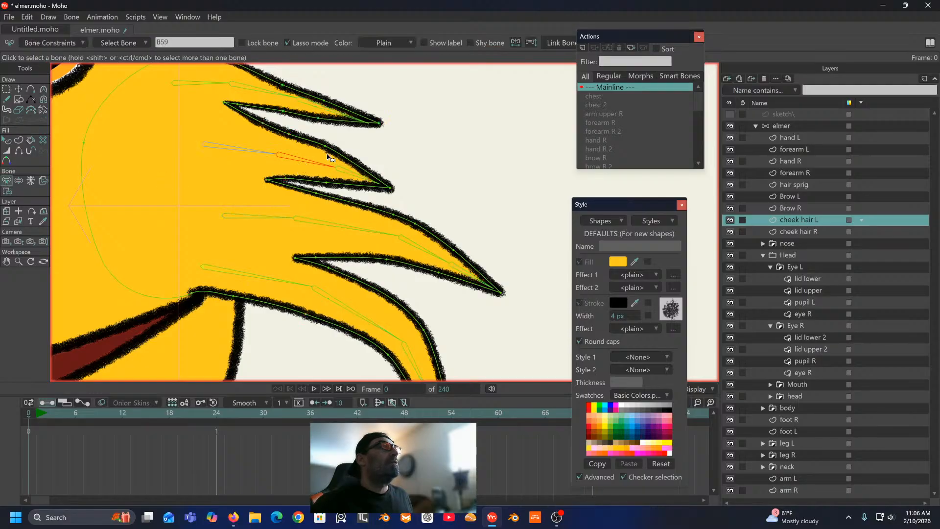
left_click(7, 191)
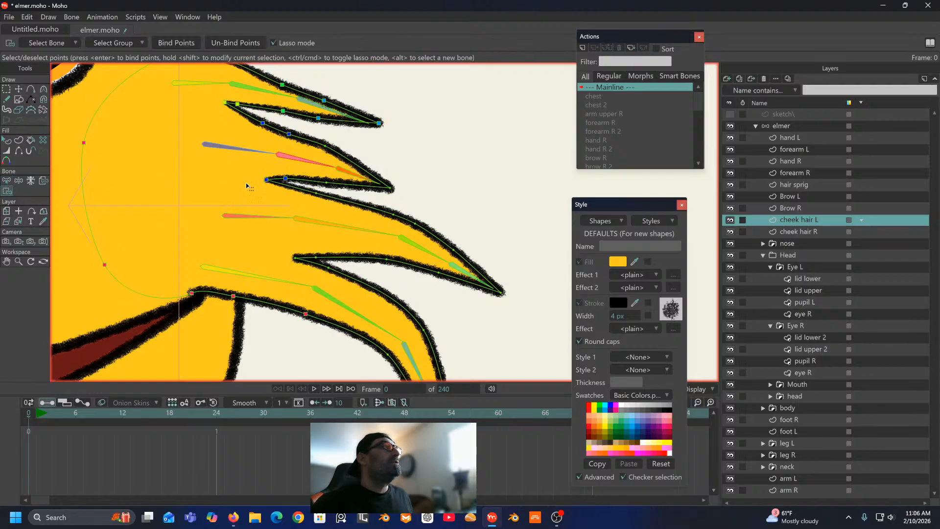
mouse_move(324, 142)
left_mouse_down()
mouse_move(311, 169)
mouse_move(321, 199)
mouse_move(335, 178)
mouse_move(325, 142)
left_mouse_up()
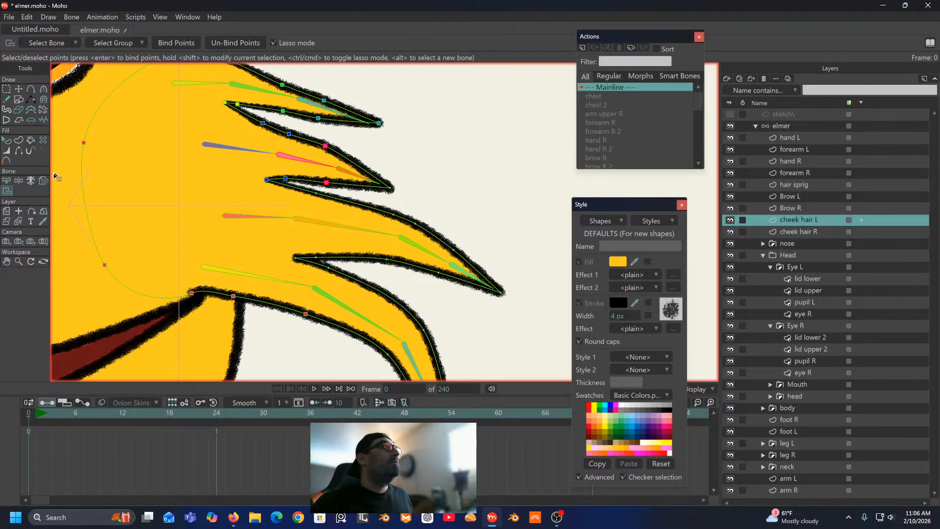
Step: Bind the tip point of the second cheek hair strand to the strand's end bone
left_click(7, 180)
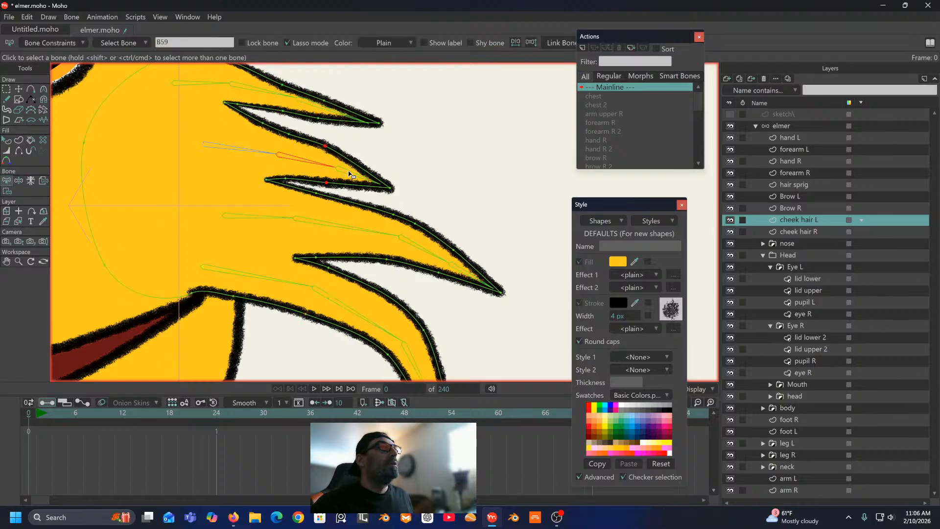
left_click(7, 191)
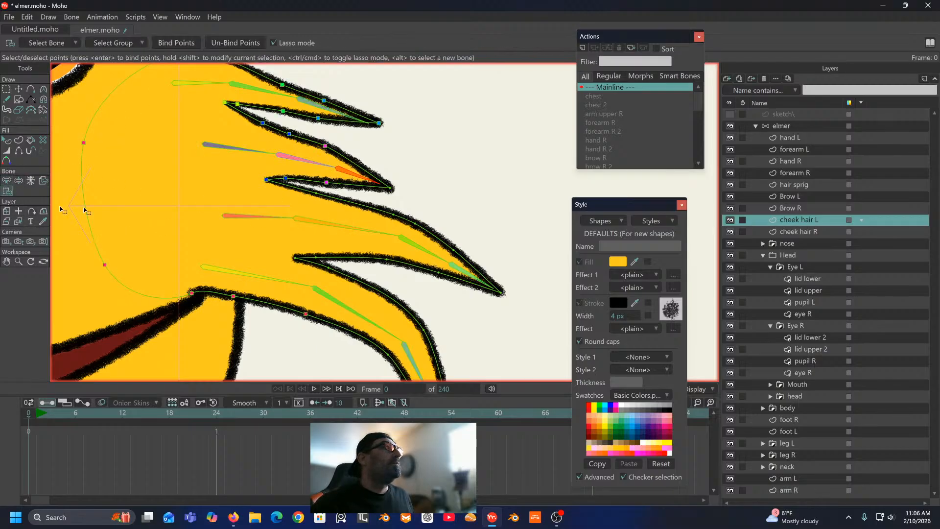
mouse_move(379, 163)
left_mouse_down()
mouse_move(381, 193)
mouse_move(394, 161)
left_mouse_up()
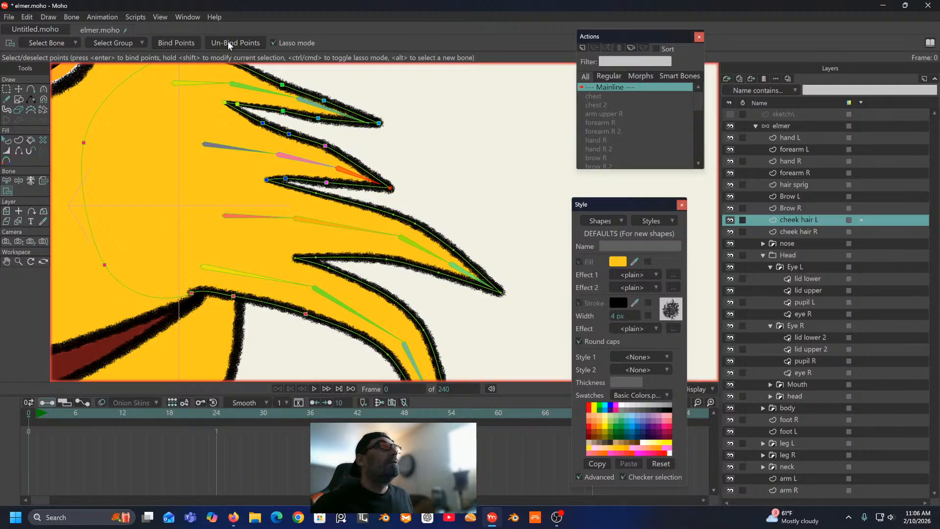
left_click(189, 43)
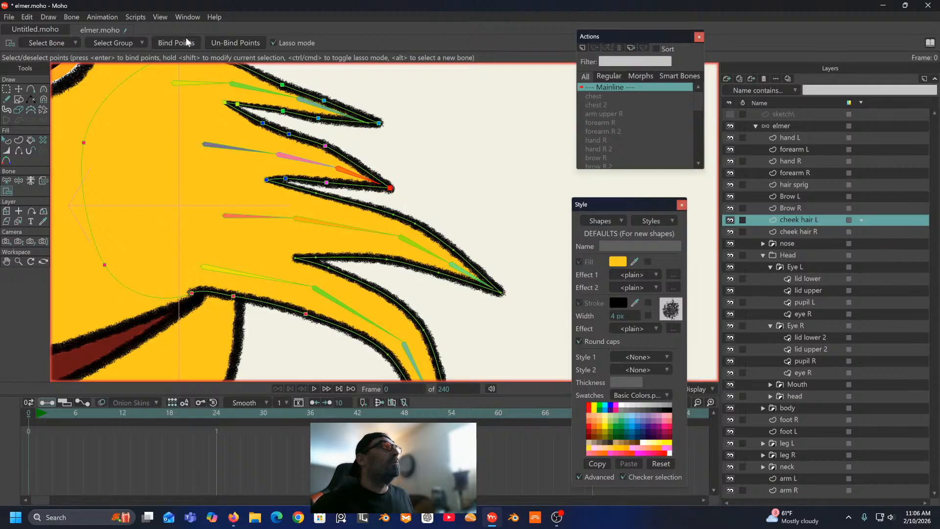
Step: Bind the third cheek hair strand's base points, including the notch point below it, to its first bone, B54
left_click(7, 181)
left_click(244, 219)
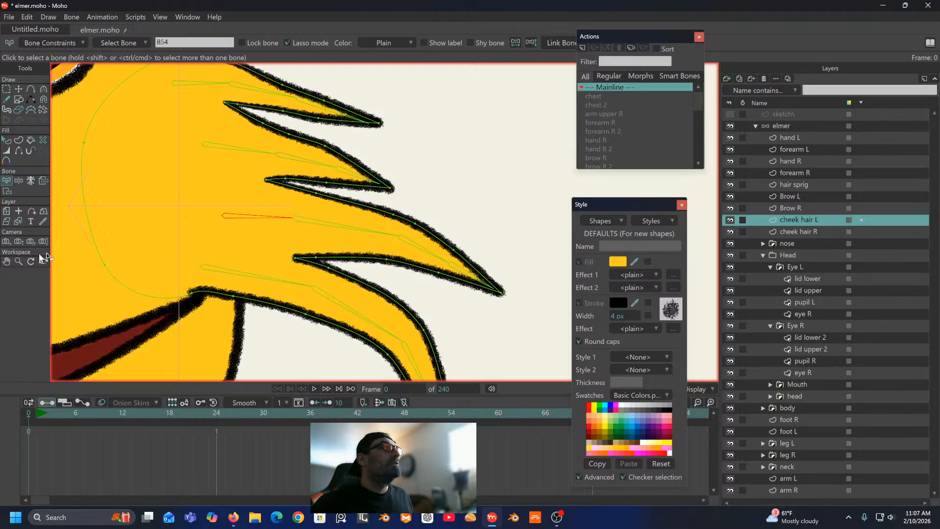
left_click(8, 193)
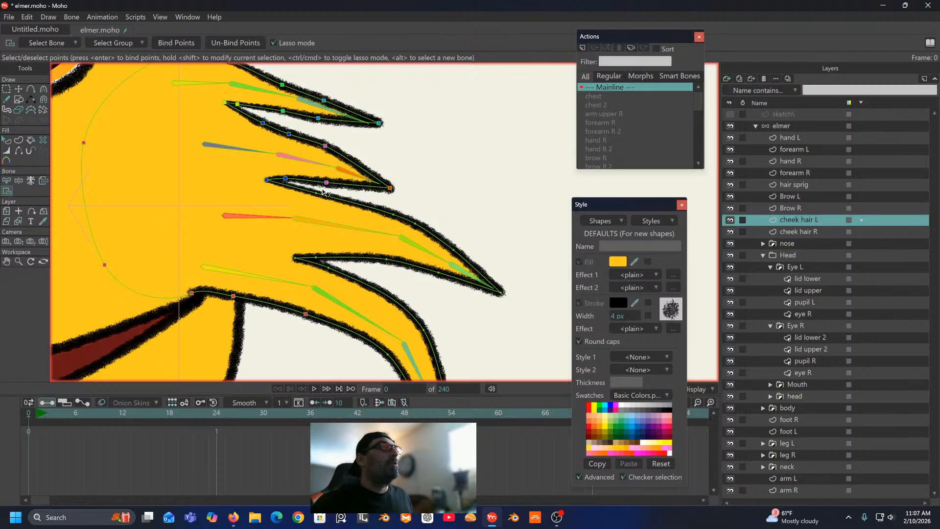
mouse_move(323, 192)
left_mouse_down()
mouse_move(284, 221)
mouse_move(298, 266)
mouse_move(322, 267)
mouse_move(332, 253)
mouse_move(326, 197)
left_mouse_up()
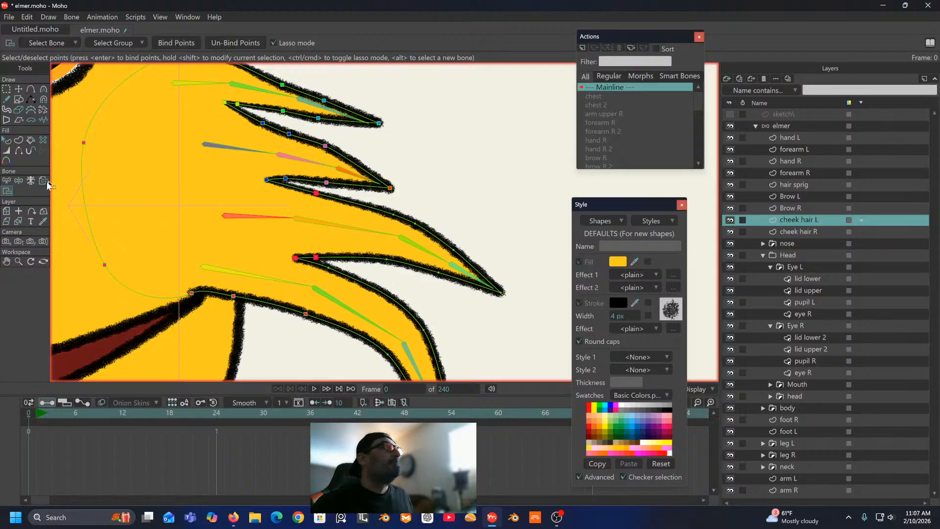
Step: Bind the middle points on both edges of the third cheek hair strand to its second bone, B55
left_click(7, 181)
left_click(334, 224)
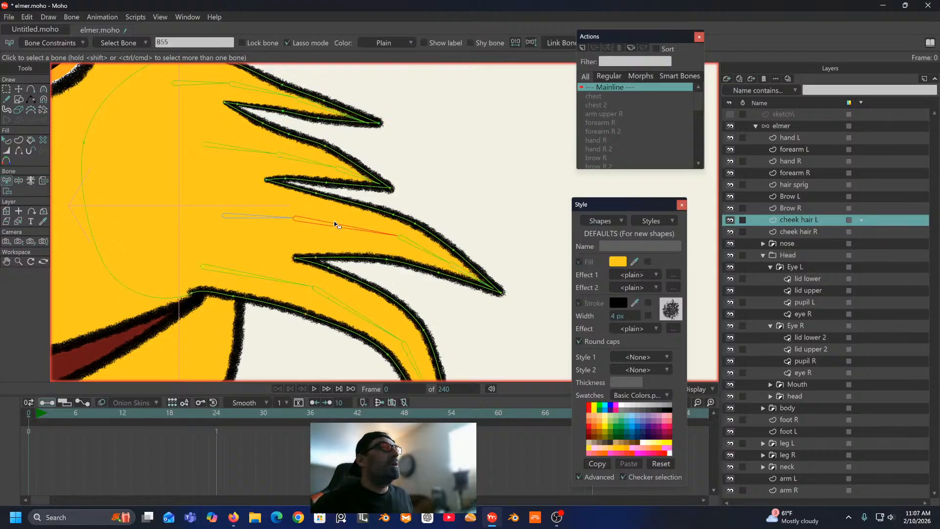
key("i")
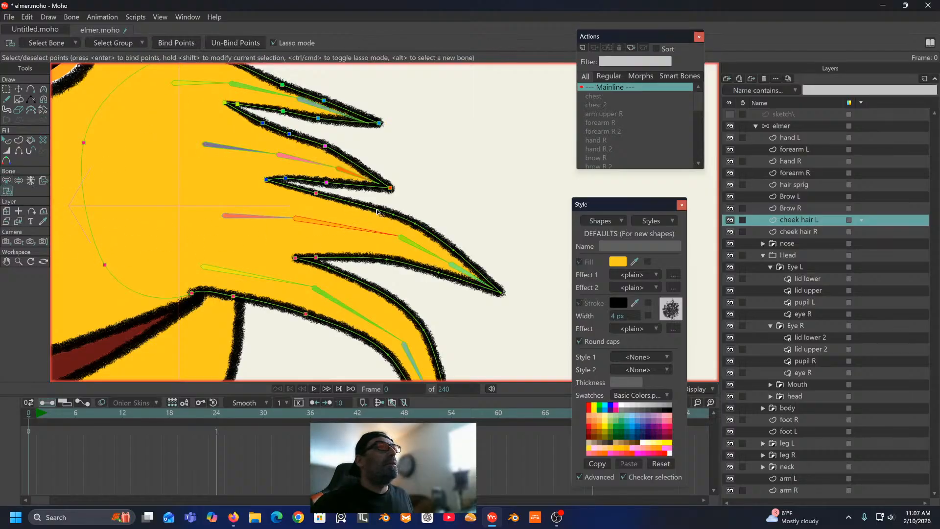
left_click_drag(399, 208, 377, 234)
mouse_move(394, 278)
left_mouse_down()
mouse_move(412, 255)
mouse_move(418, 225)
mouse_move(397, 206)
left_mouse_up()
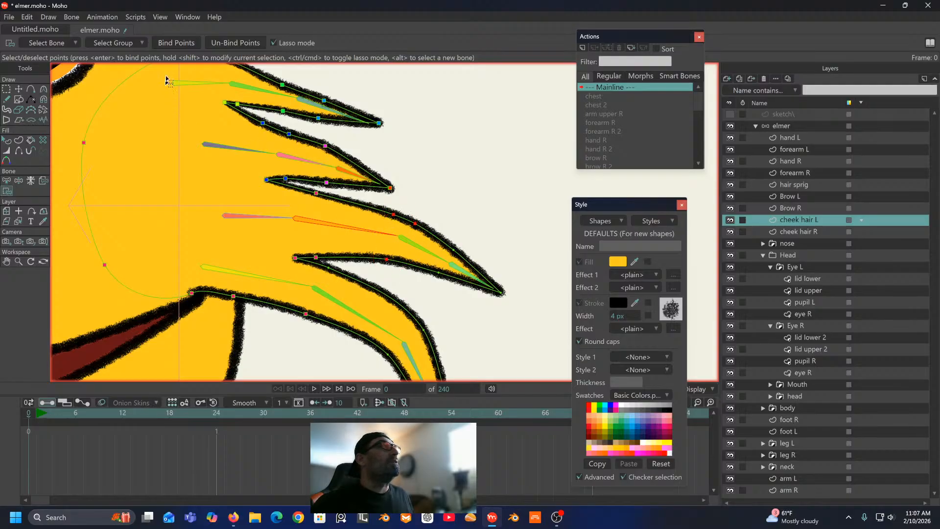
left_click(175, 45)
Step: Bind the two edge points nearest the tip of the third cheek hair strand to its third bone, B56
left_click(7, 181)
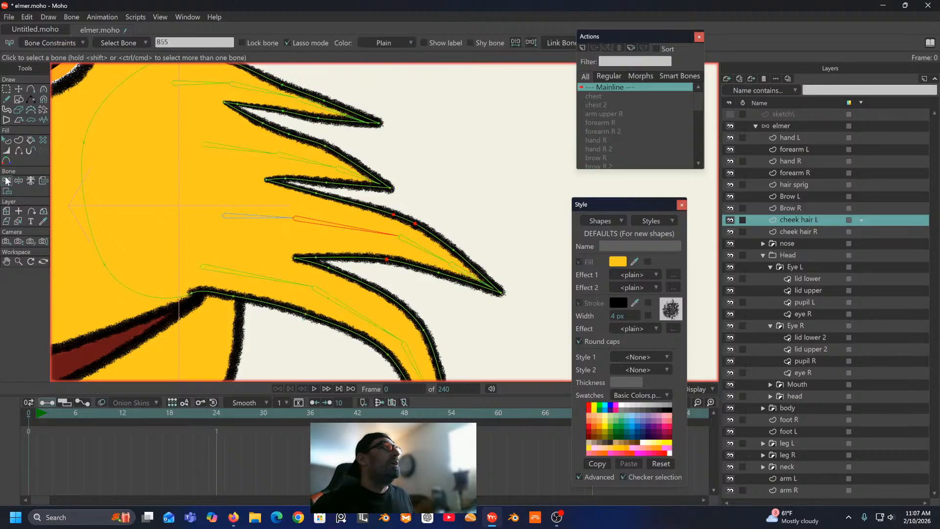
left_click(422, 247)
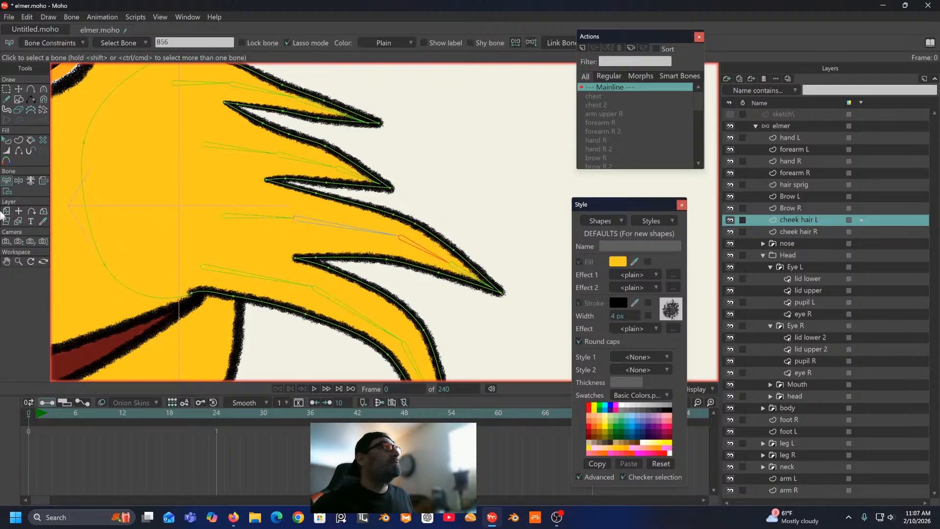
left_click(7, 191)
mouse_move(454, 234)
left_mouse_down()
mouse_move(430, 282)
mouse_move(470, 251)
mouse_move(447, 226)
left_mouse_up()
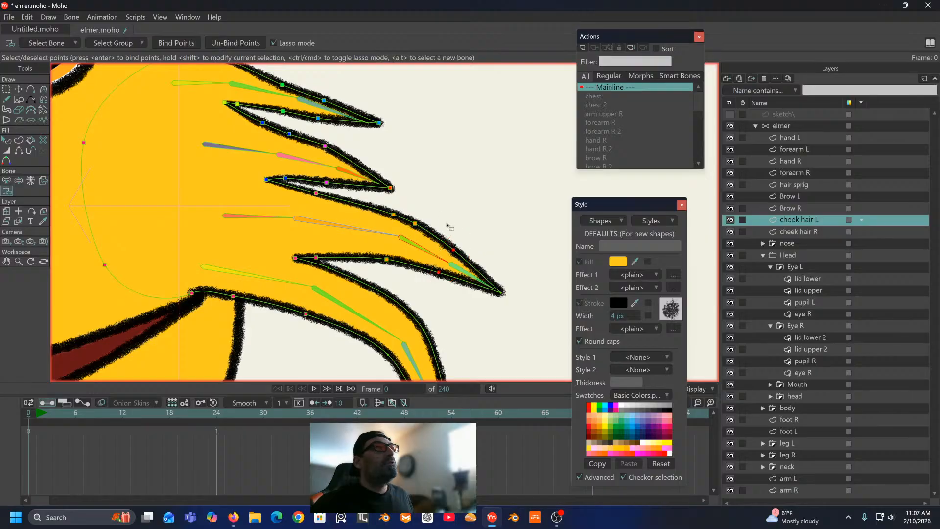
left_click(177, 43)
Step: Bind the tip point of the third cheek hair strand to its end bone, B57
left_click(7, 180)
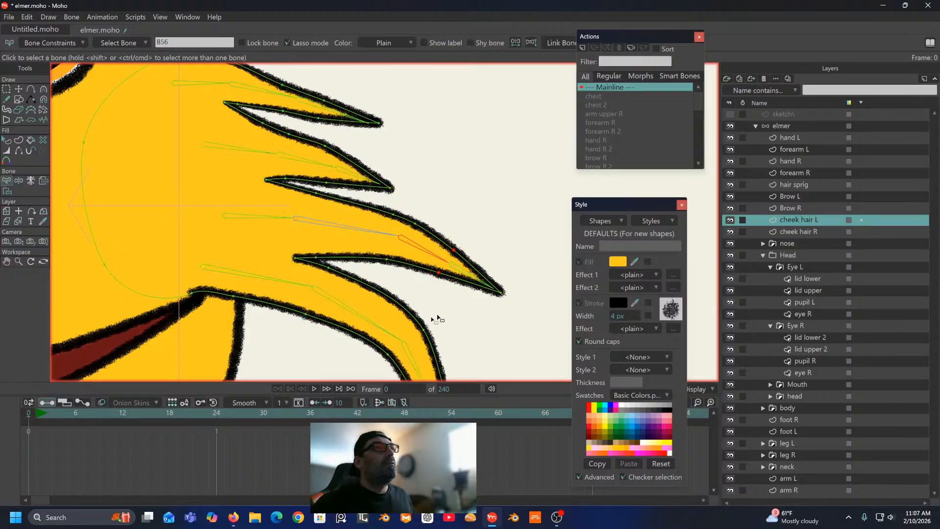
left_click(485, 282)
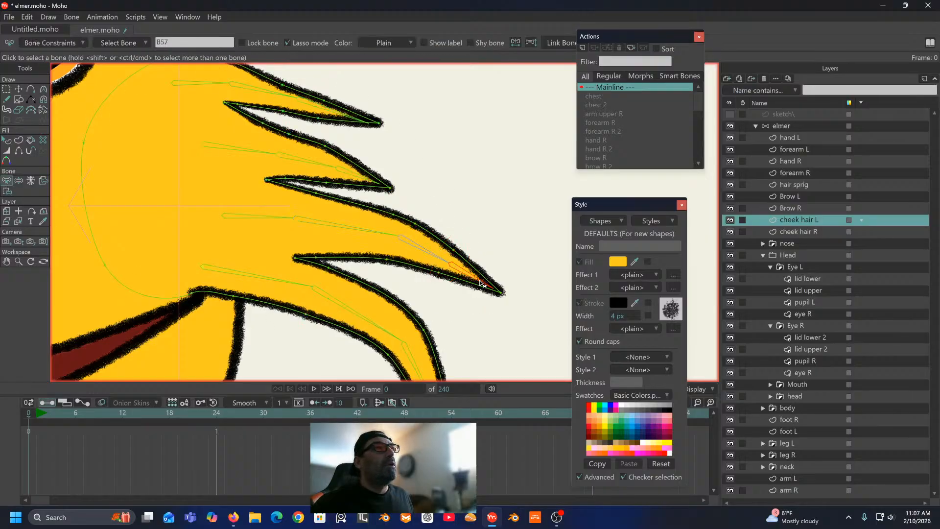
left_click(7, 192)
mouse_move(488, 270)
left_mouse_down()
mouse_move(525, 289)
mouse_move(490, 275)
left_mouse_up()
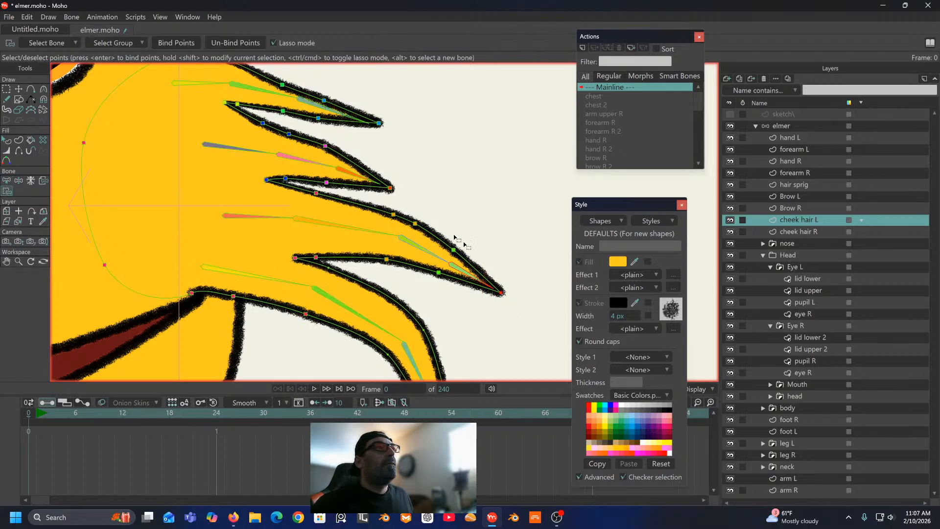
Step: Bind the lowest cheek hair strand's base points on both edges, including the notch point above it, to its first bone, B50
left_click_drag(294, 193, 282, 103)
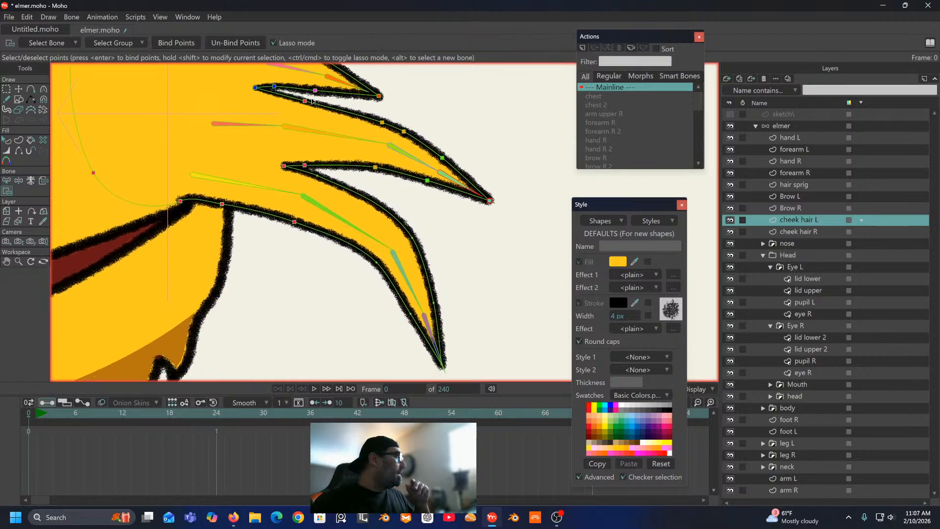
left_click(7, 181)
left_click(240, 186)
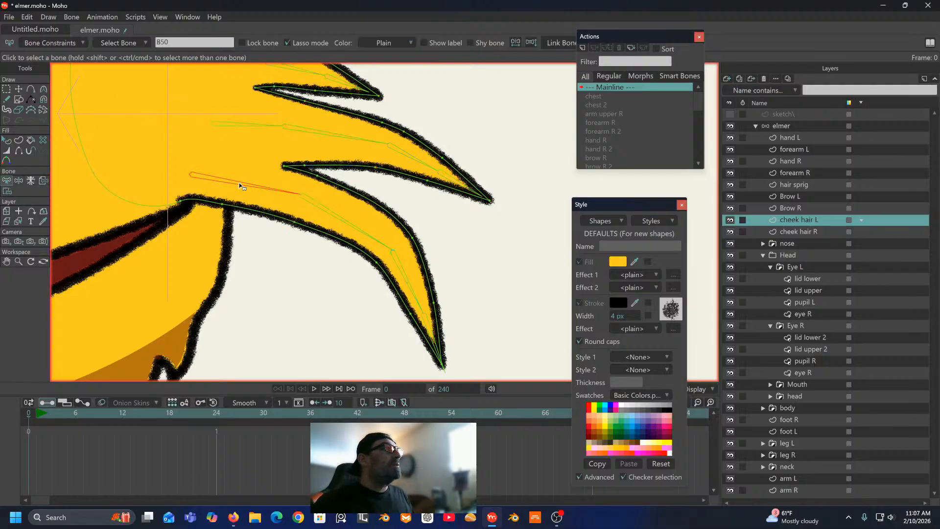
left_click(9, 191)
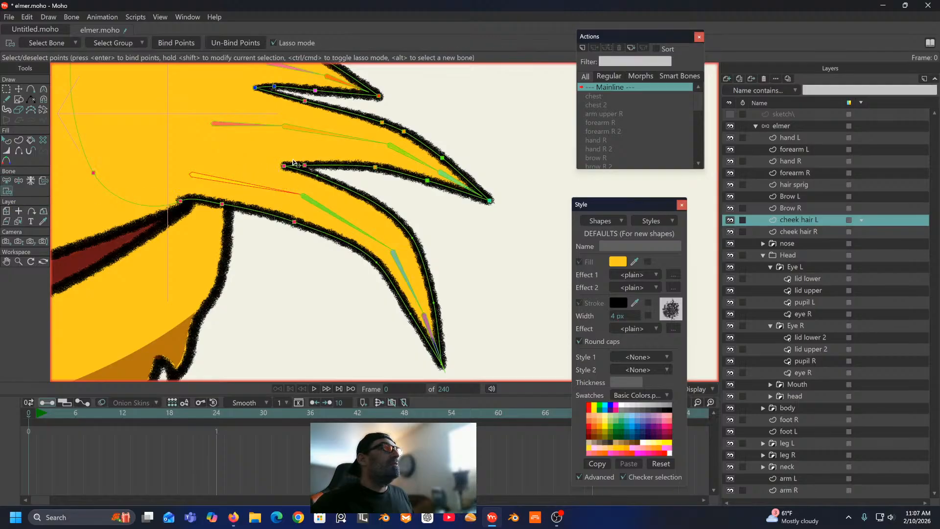
mouse_move(284, 159)
left_mouse_down()
mouse_move(224, 187)
mouse_move(210, 205)
mouse_move(262, 235)
mouse_move(320, 203)
left_mouse_up()
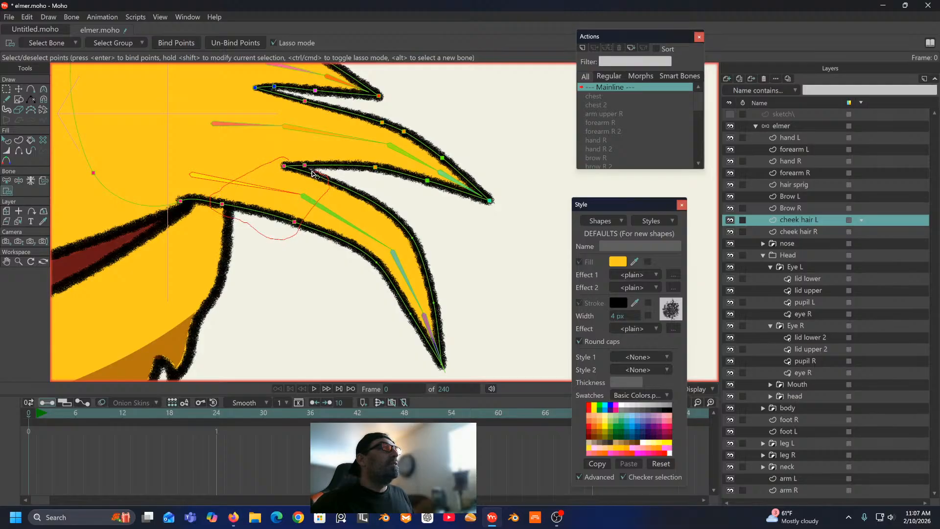
left_click_drag(280, 156, 281, 157)
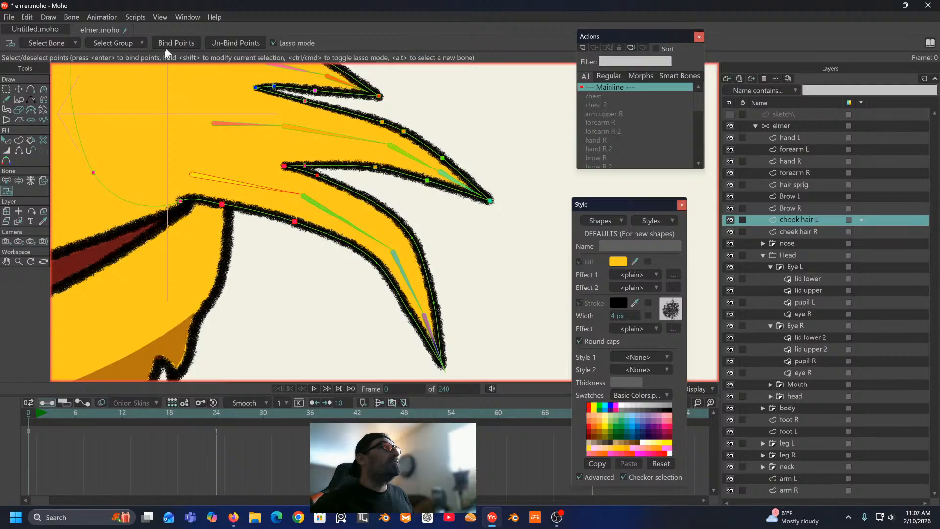
Step: Bind the two points at the bend on both edges of the lowest cheek hair strand to its second bone, B51
left_click(7, 181)
left_click(324, 212)
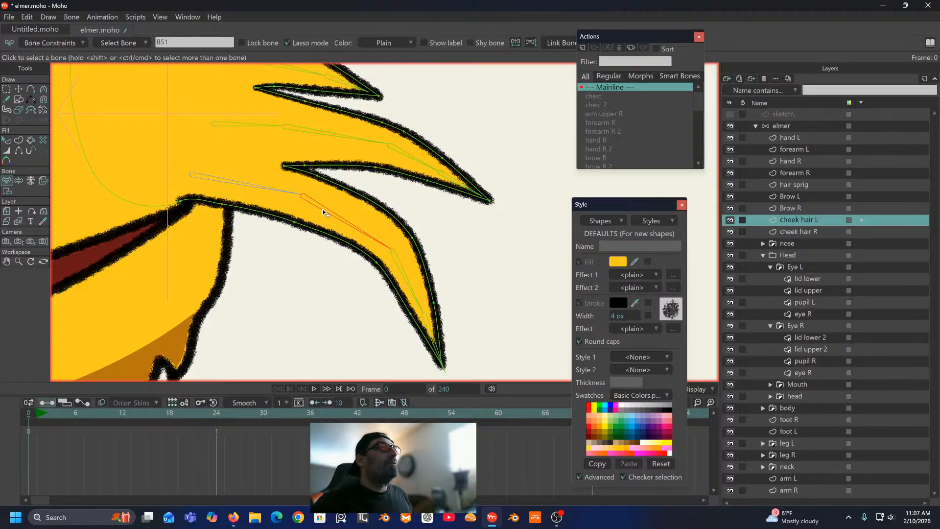
left_click(6, 192)
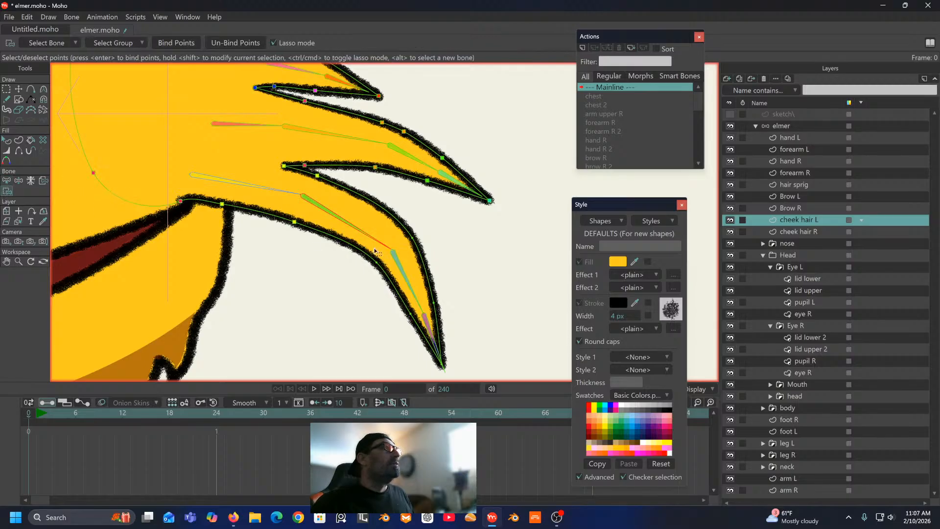
mouse_move(416, 217)
left_mouse_down()
mouse_move(368, 240)
mouse_move(409, 258)
mouse_move(415, 219)
left_mouse_up()
left_click(180, 42)
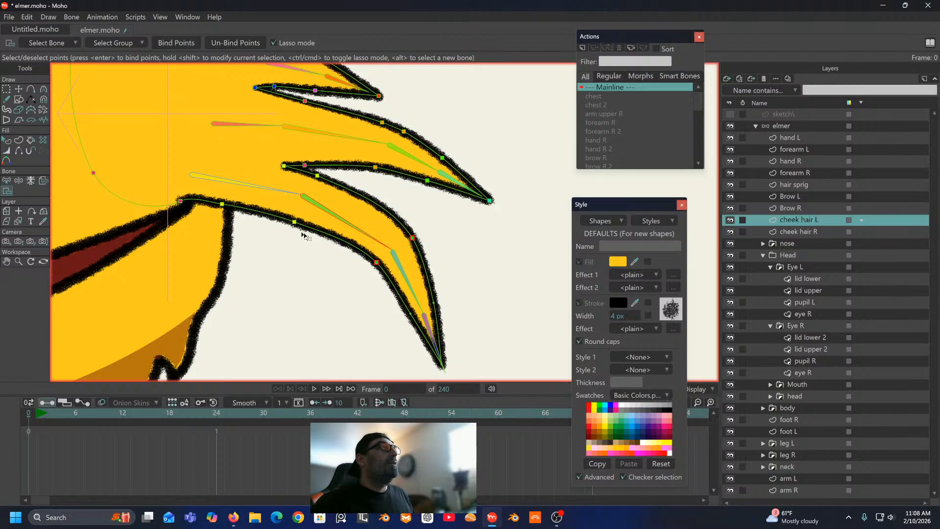
Step: Bind the two edge points nearest the tip of the lowest cheek hair strand to its third bone
left_click_drag(309, 224, 260, 181)
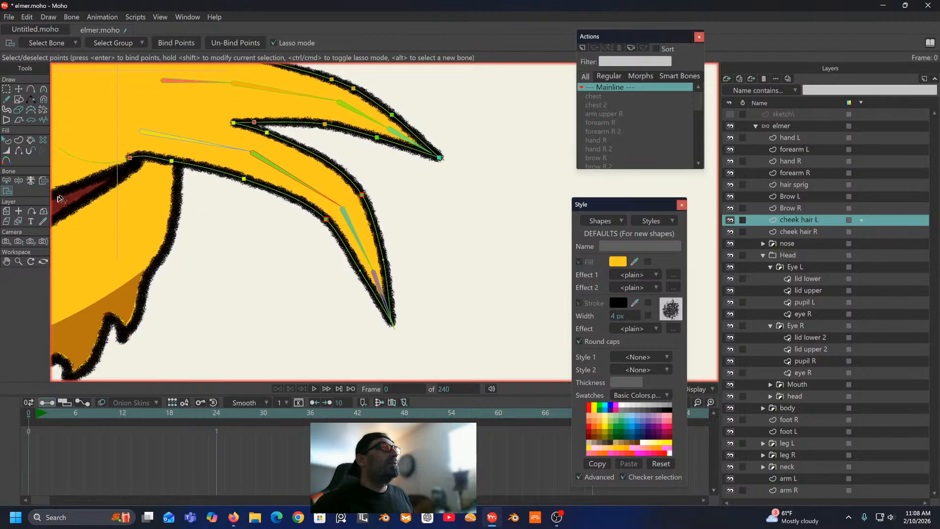
left_click(6, 181)
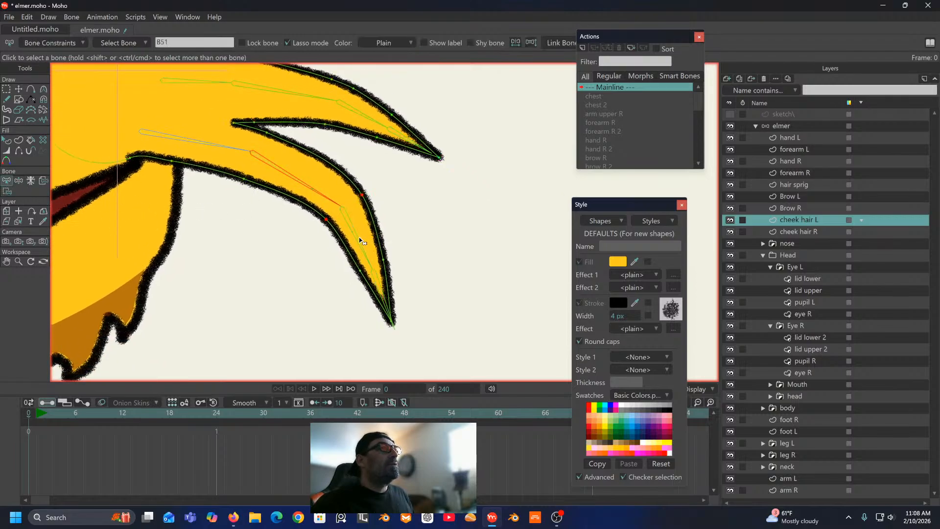
left_click(356, 237)
left_click(6, 191)
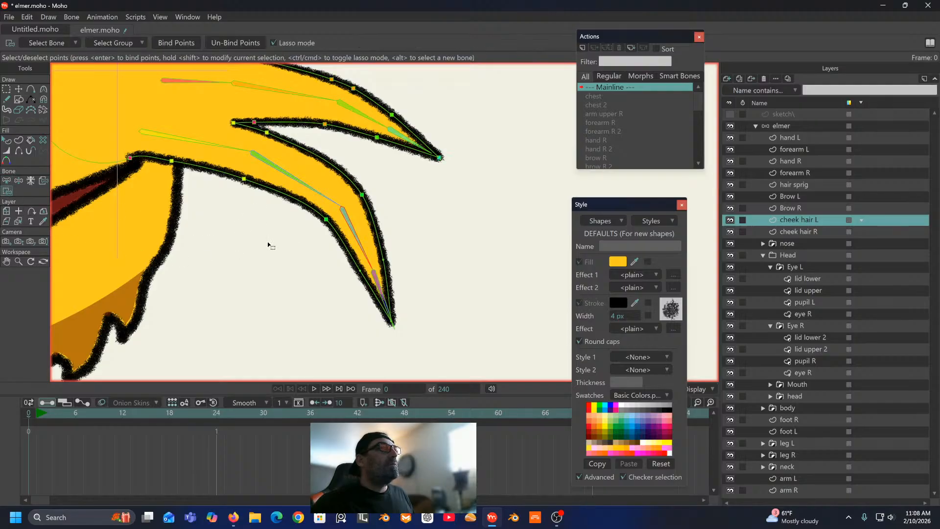
mouse_move(378, 251)
left_mouse_down()
mouse_move(386, 280)
mouse_move(379, 251)
left_mouse_up()
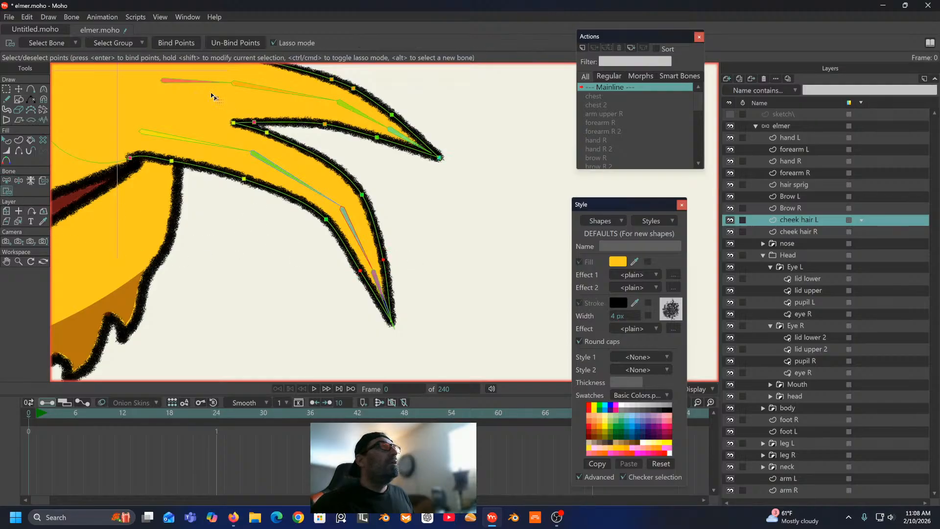
Step: Bind the tip point of the lowest cheek hair strand to its end bone, B53
left_click(7, 180)
left_click(382, 291)
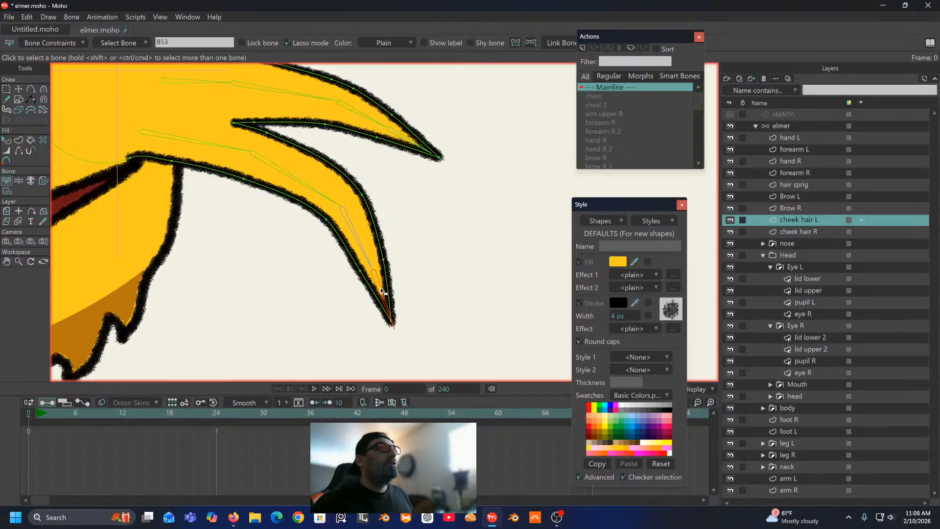
left_click(7, 191)
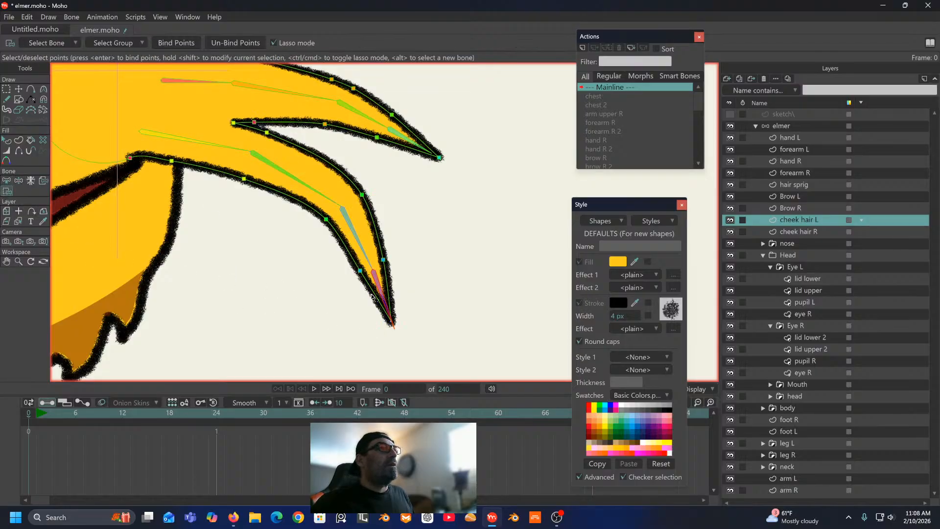
mouse_move(374, 289)
left_mouse_down()
mouse_move(440, 352)
mouse_move(384, 281)
left_mouse_up()
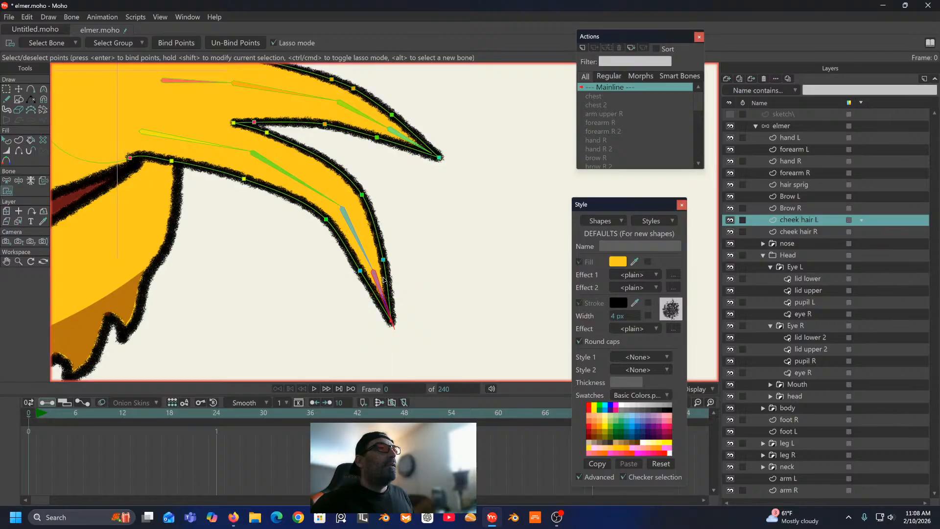
left_click(177, 43)
Step: Test the bone bindings by bending the upper three cheek hair strands with Manipulate Bones
scroll(246, 199, "down", 3)
left_click_drag(233, 175, 255, 242)
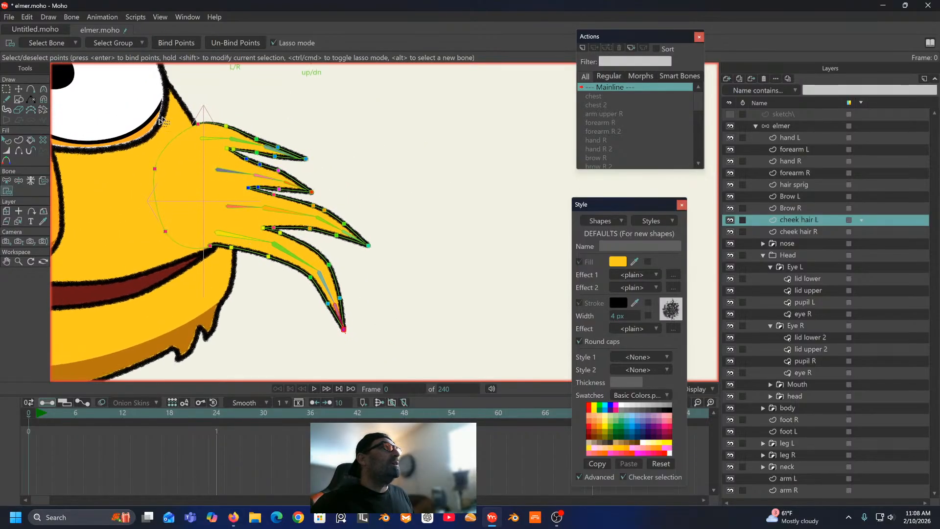
left_click(19, 180)
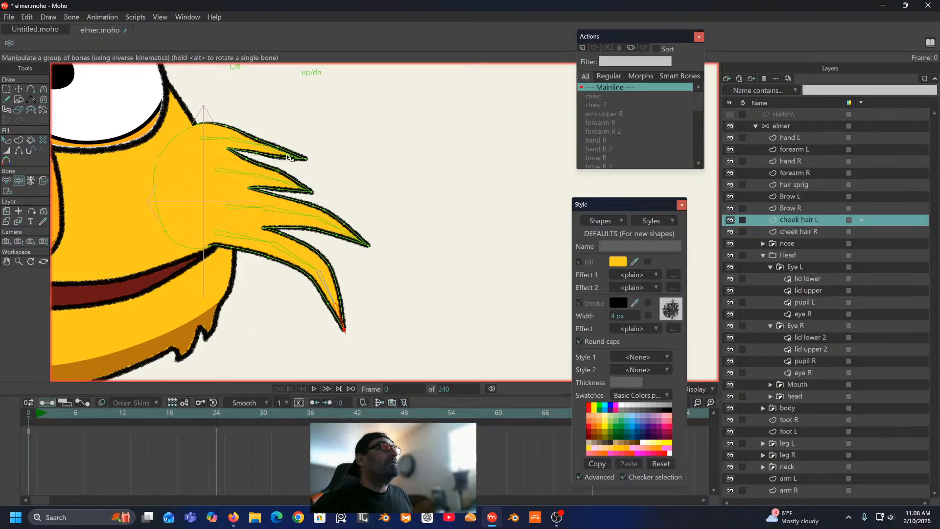
left_click_drag(288, 156, 290, 152)
left_click_drag(297, 185, 306, 169)
left_click_drag(334, 223, 325, 197)
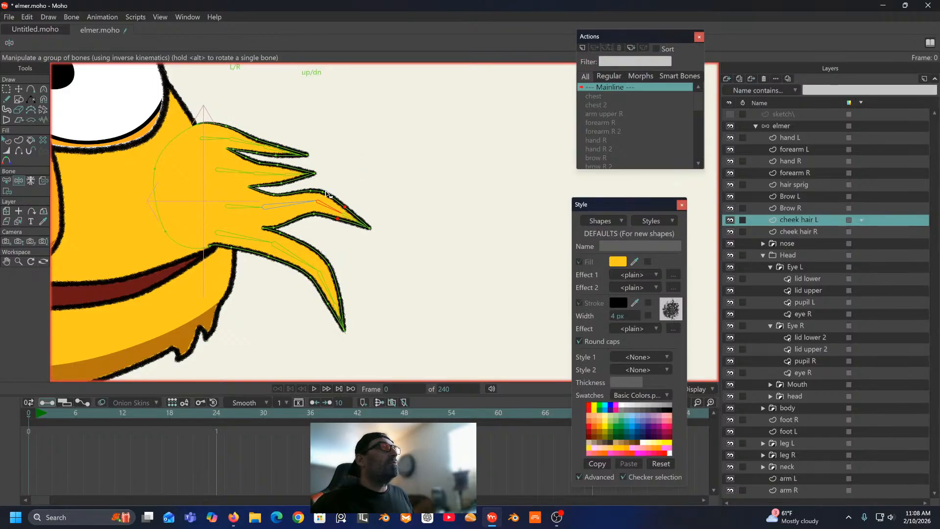
Step: Delete the extra point on the upper edge of the third cheek hair strand
scroll(326, 194, "up", 2)
left_click(7, 88)
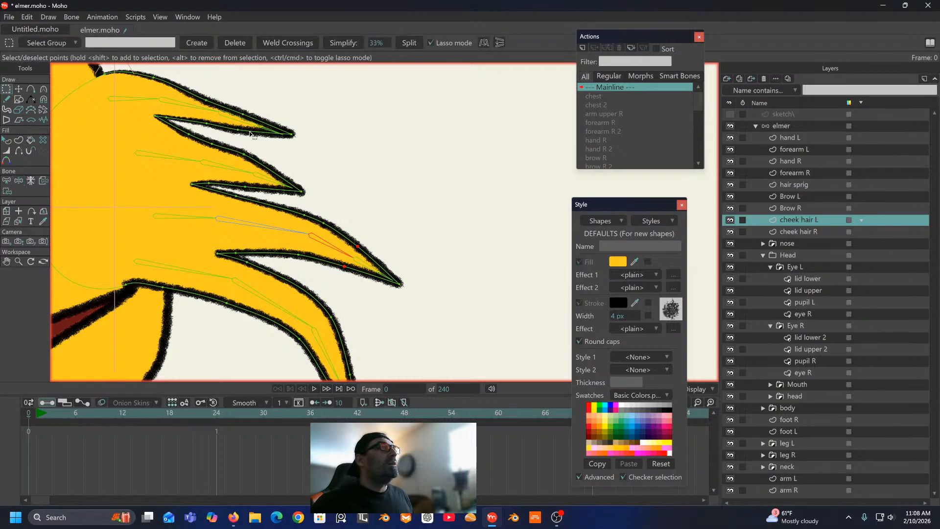
left_click(304, 215)
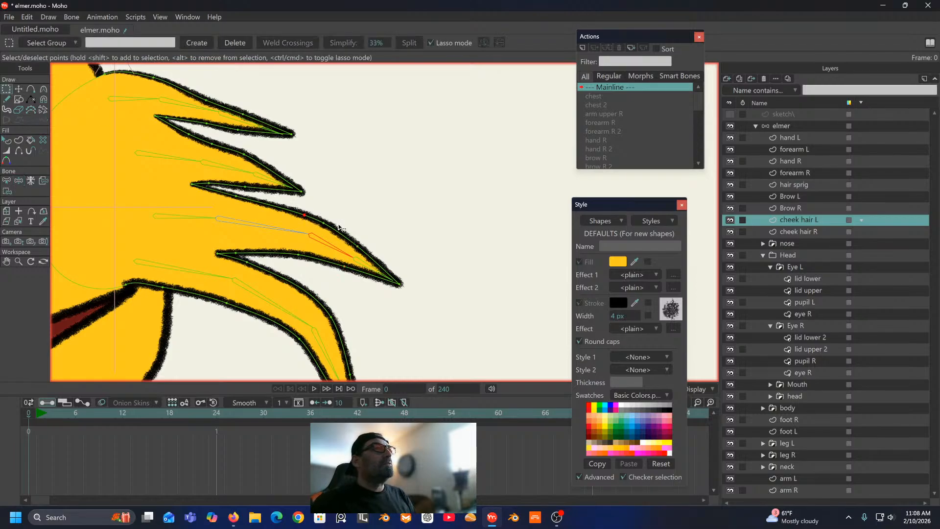
key("Delete")
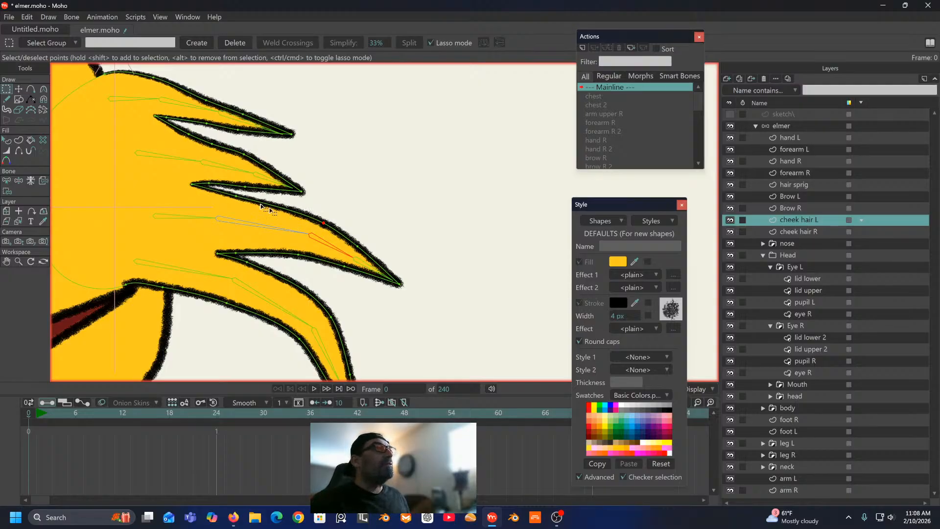
Step: Test the bend of the third and lowest cheek hair strands with Manipulate Bones and reset the pose at frame 0
left_click(19, 181)
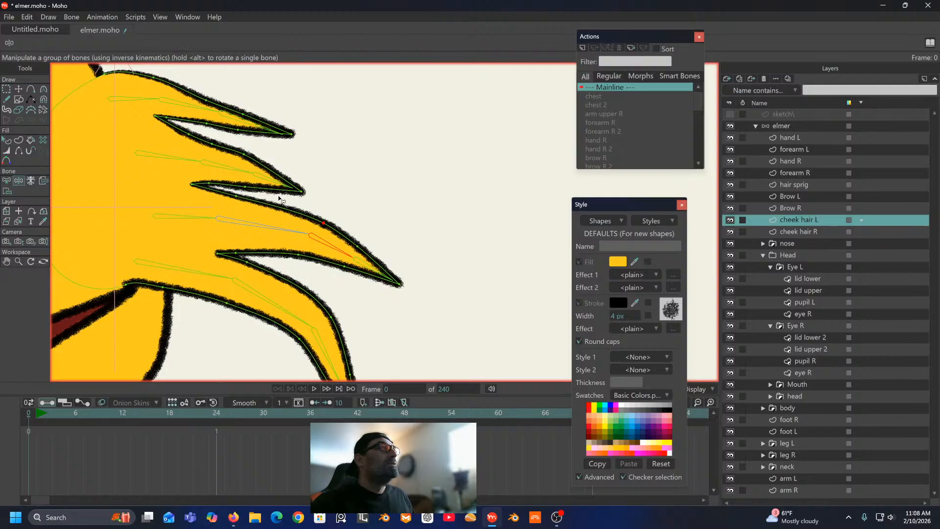
left_click_drag(338, 244, 364, 229)
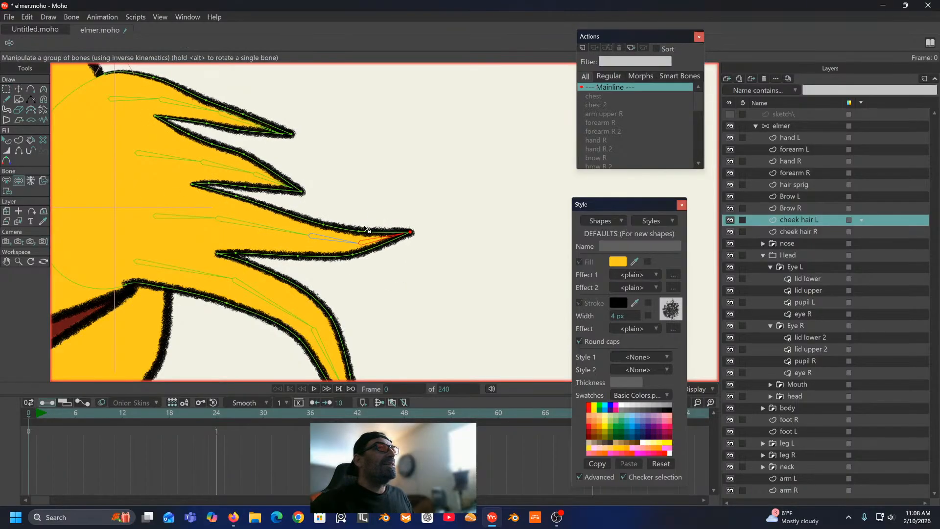
left_click_drag(335, 274, 303, 158)
left_click(300, 244)
left_click_drag(299, 243, 365, 187)
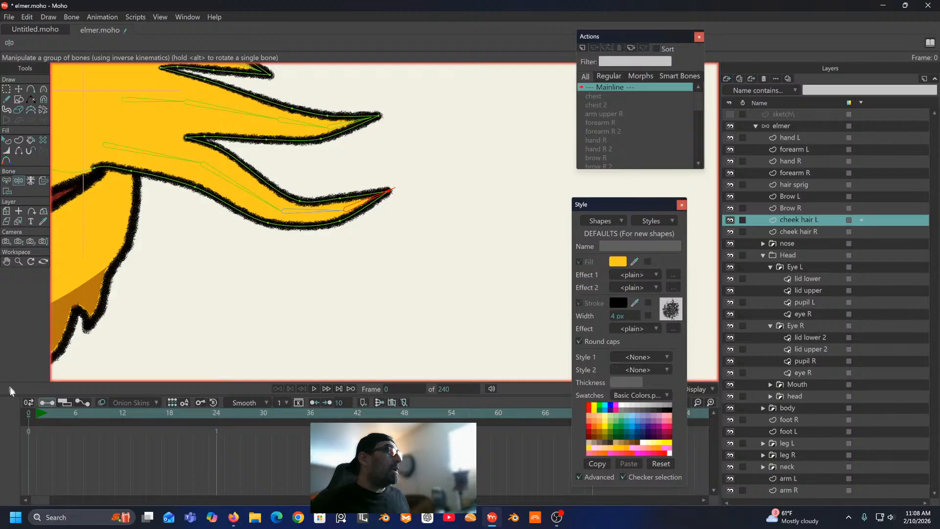
left_click(28, 413)
scroll(276, 291, "down", 5)
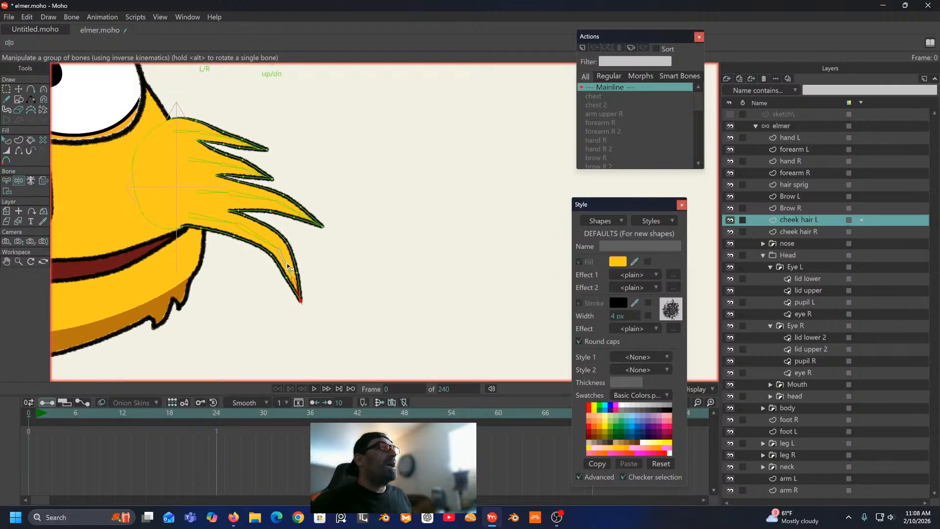
Step: Enable angle bone dynamics on all bones of the four cheek hair strands except each strand's first bone
scroll(304, 182, "up", 2)
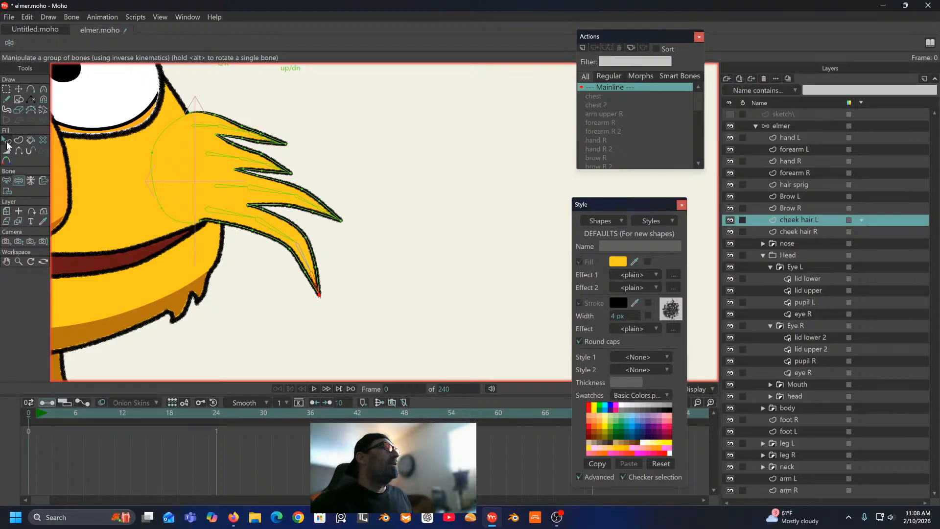
left_click(7, 181)
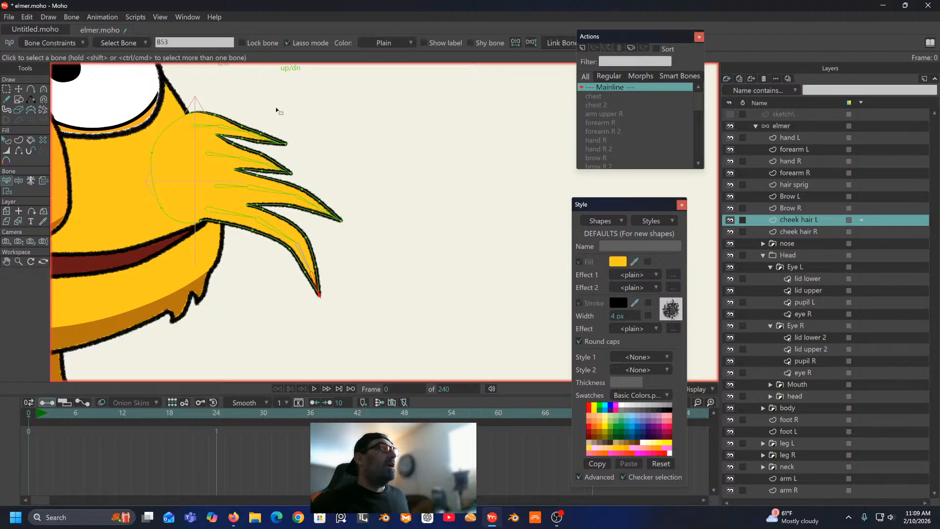
left_click(266, 141)
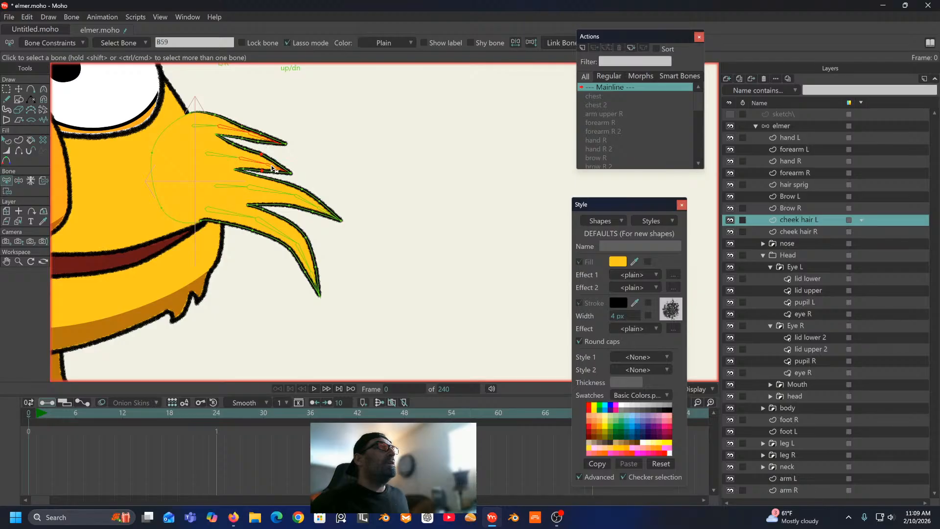
left_click(277, 193)
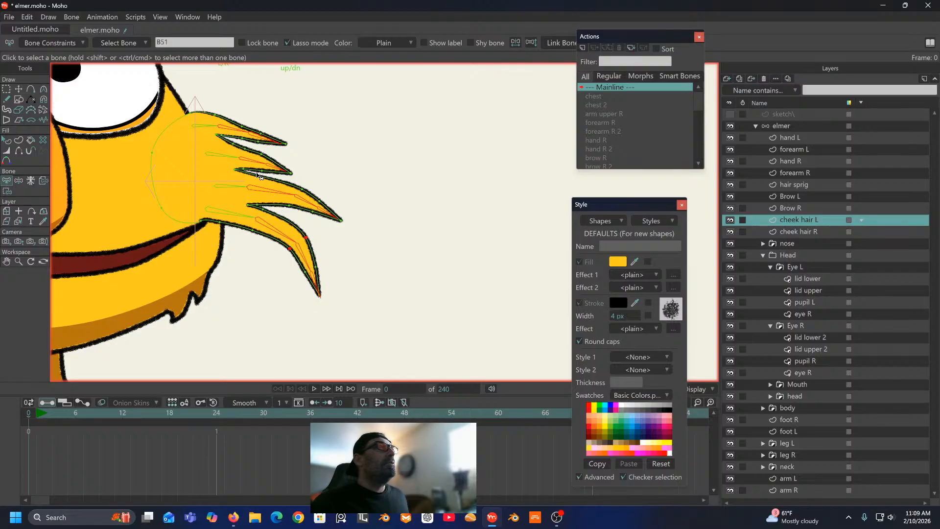
left_click(72, 42)
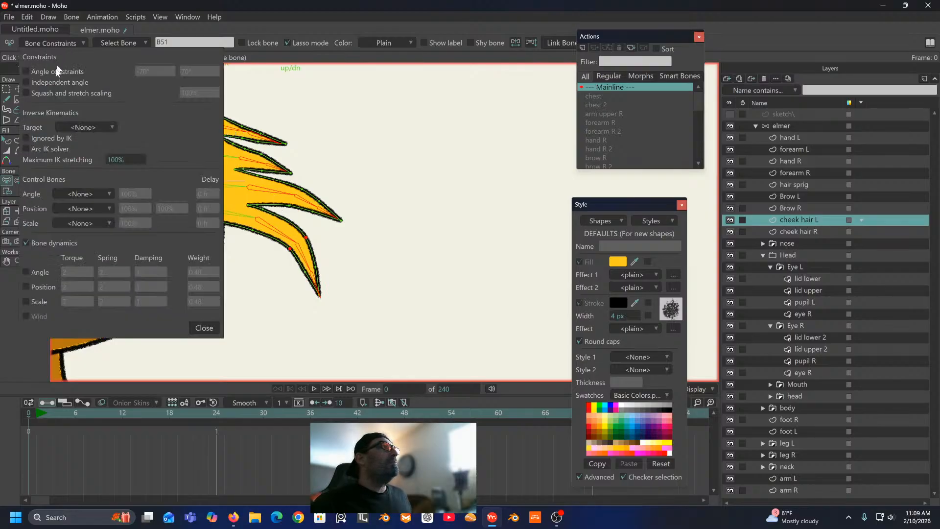
left_click(25, 271)
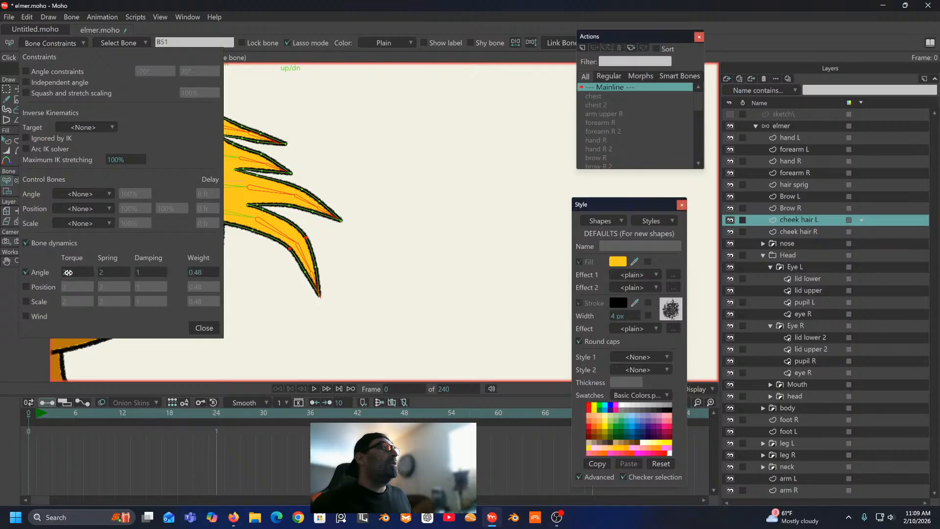
Step: Set the selected cheek hair bones' angle dynamics to torque 1, spring 1, damping 3 and weight 1
left_click(71, 272)
type("1")
key("Tab")
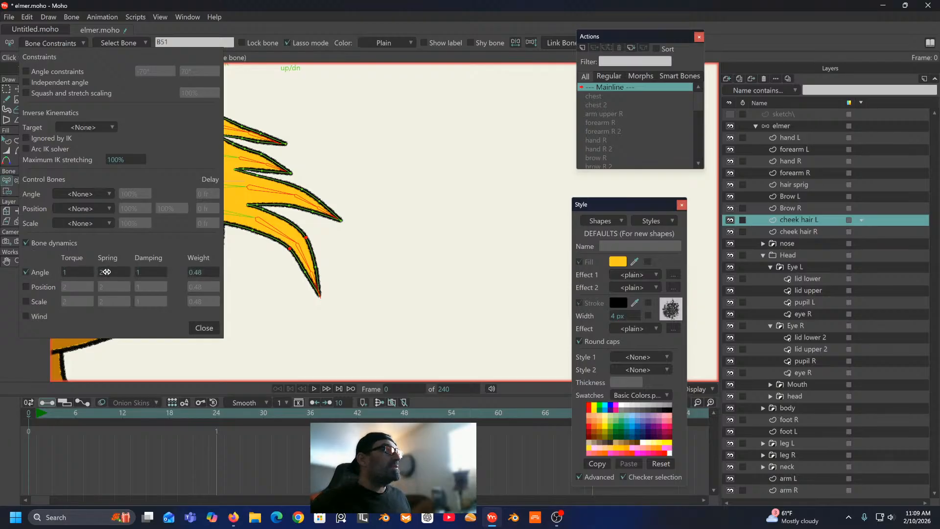
type("1")
left_click(201, 273)
type("1")
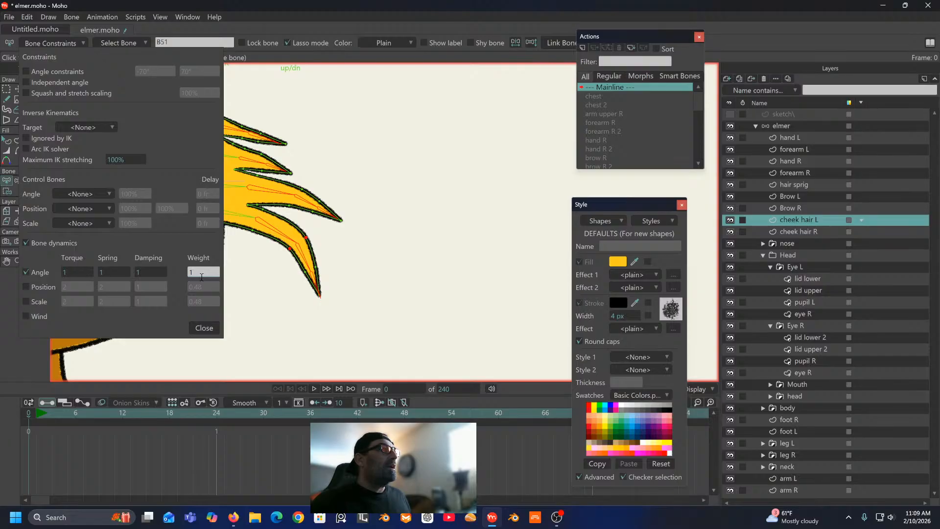
left_click(154, 272)
type("3")
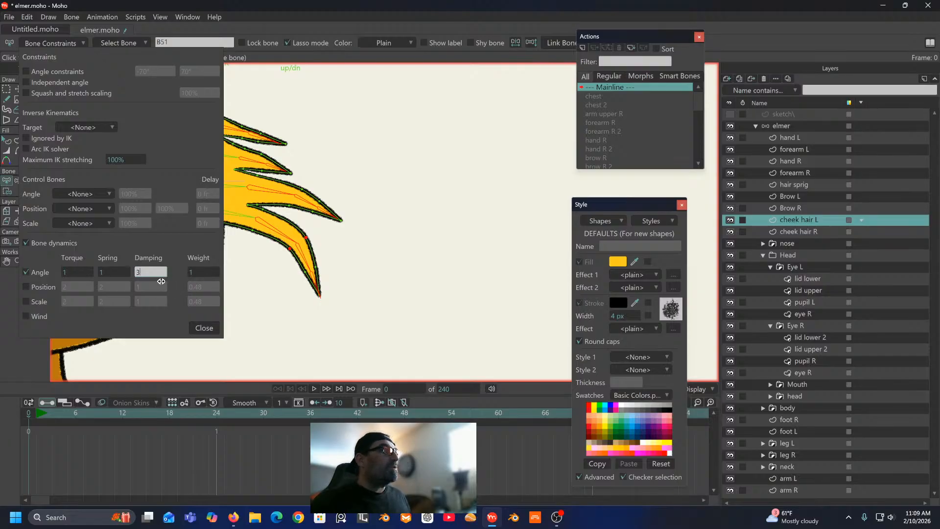
left_click(204, 327)
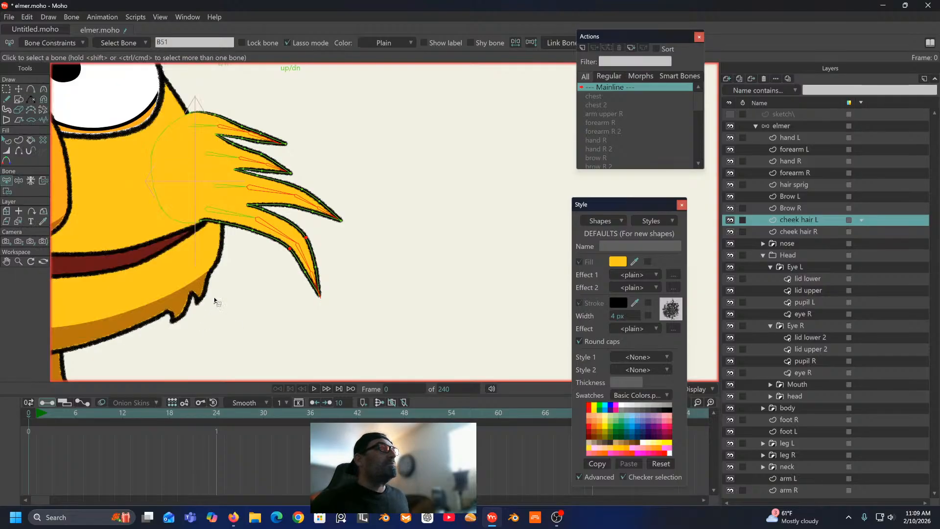
Step: On the elmer bone layer, key the head bone at frame 1 and tilt the head clockwise at frame 11
left_click(39, 413)
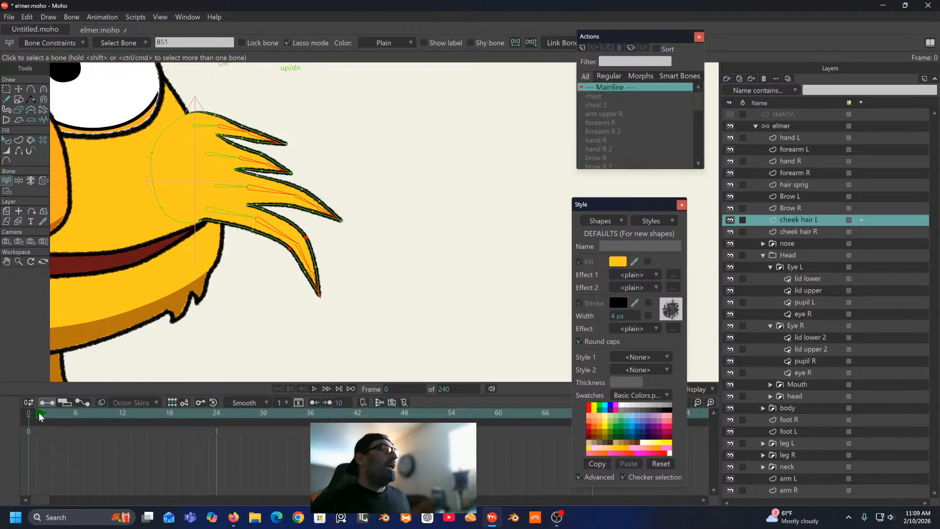
scroll(210, 195, "down", 3)
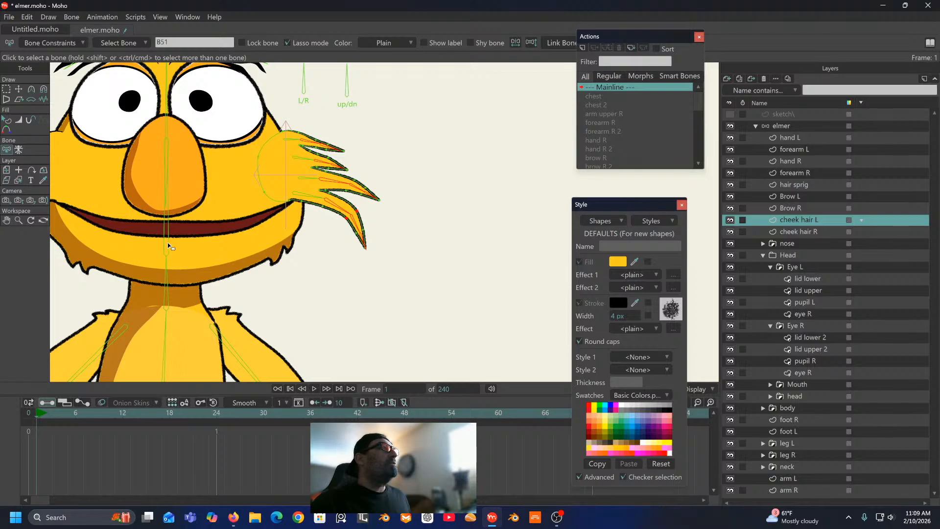
left_click(779, 123)
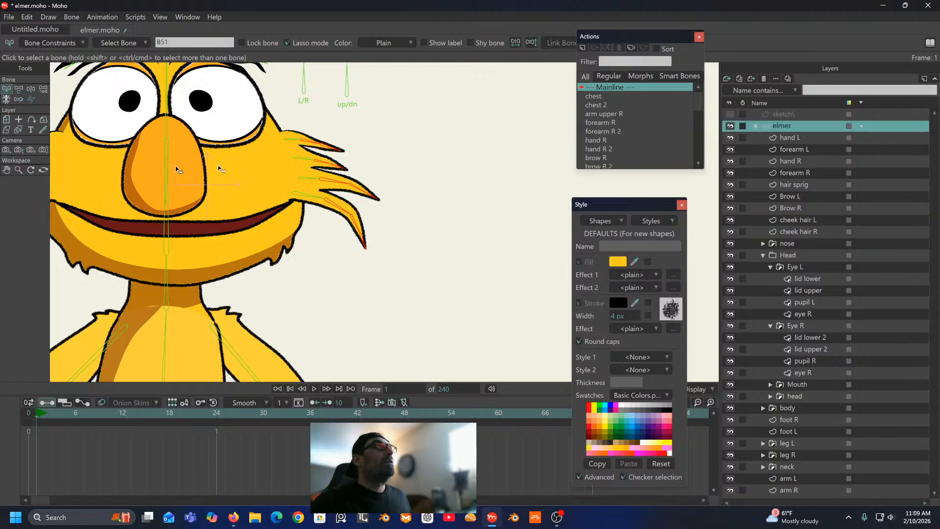
left_click(31, 89)
left_click(166, 237)
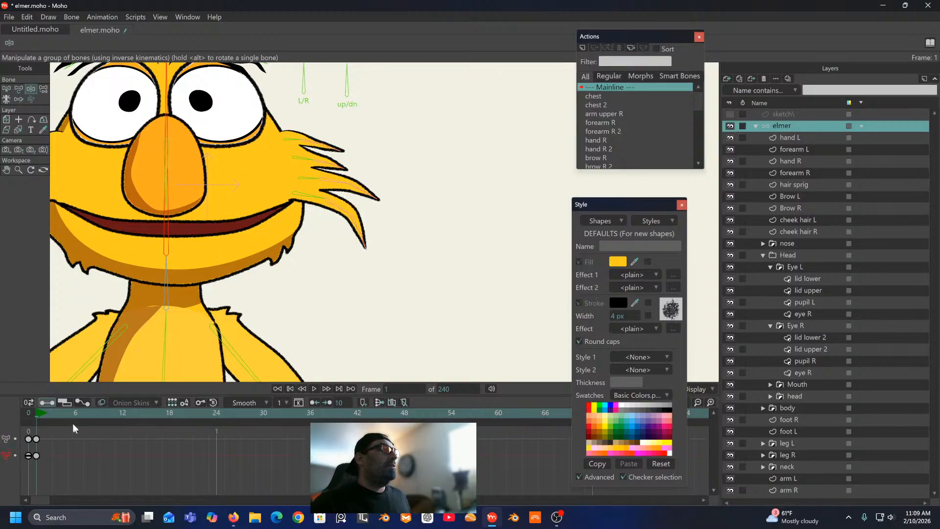
left_click(114, 416)
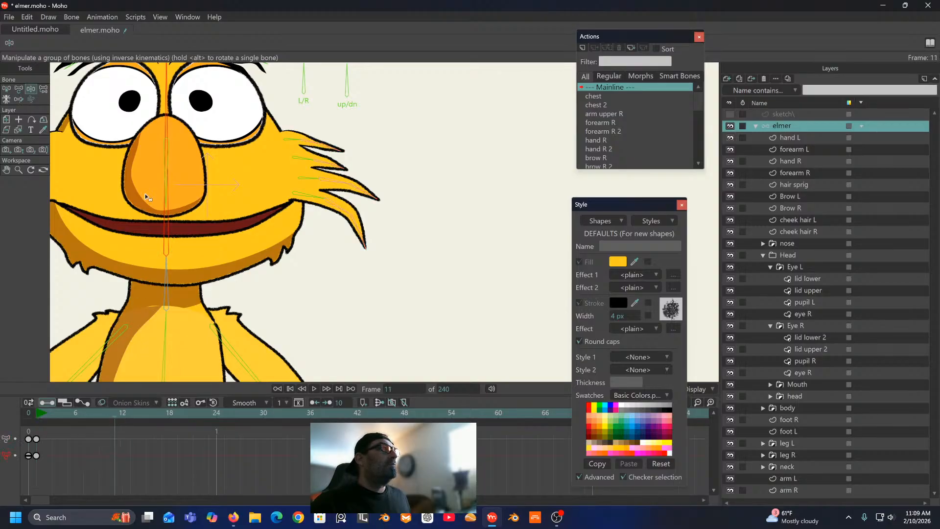
left_click_drag(166, 235, 182, 363)
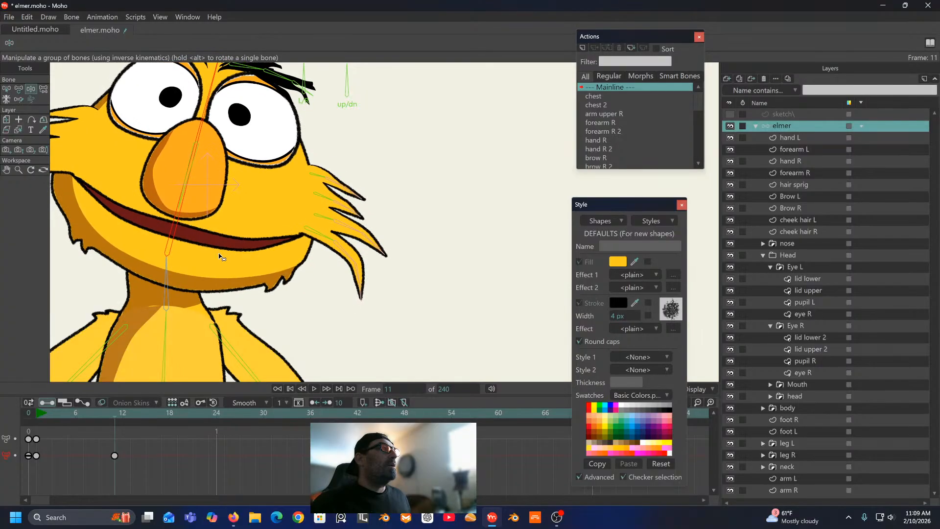
Step: Tilt the head counter-clockwise at frame 24, clockwise at frame 33 and back to nearly upright at frame 41
left_click(215, 414)
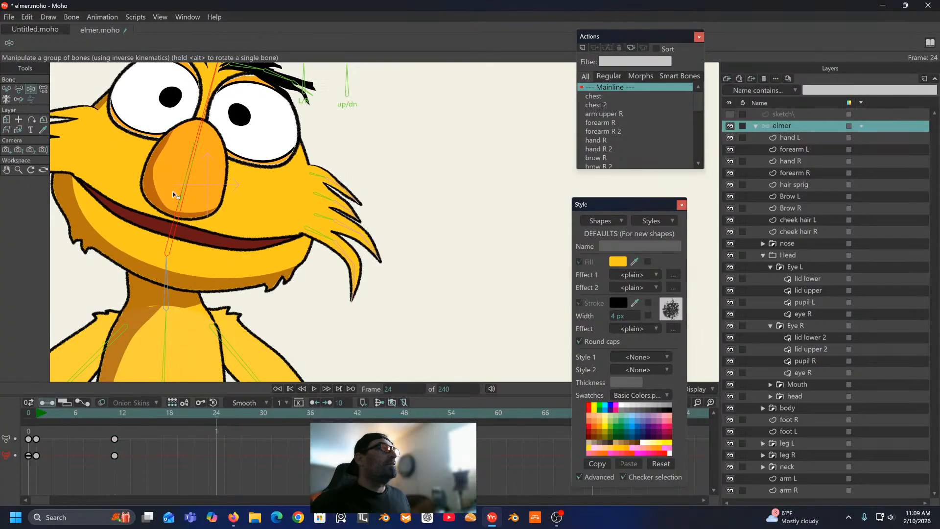
left_click_drag(176, 196, 88, 230)
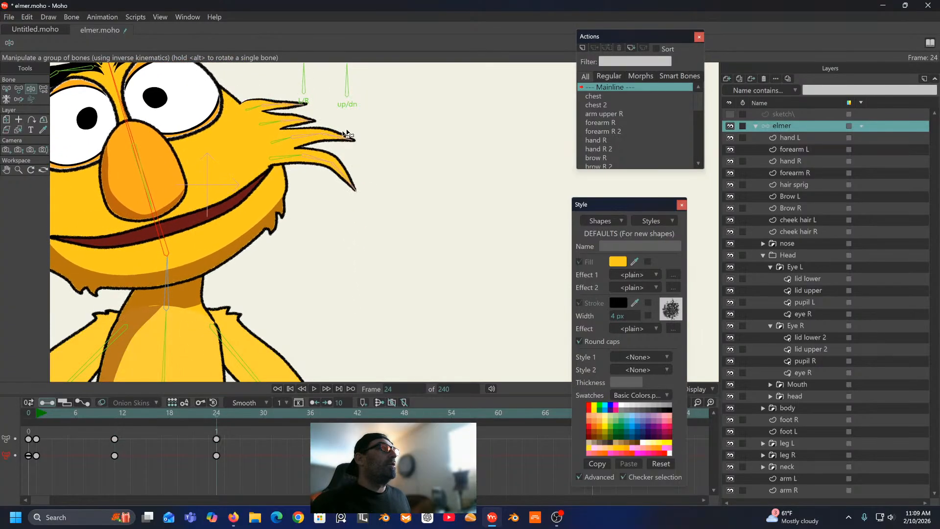
left_click(287, 414)
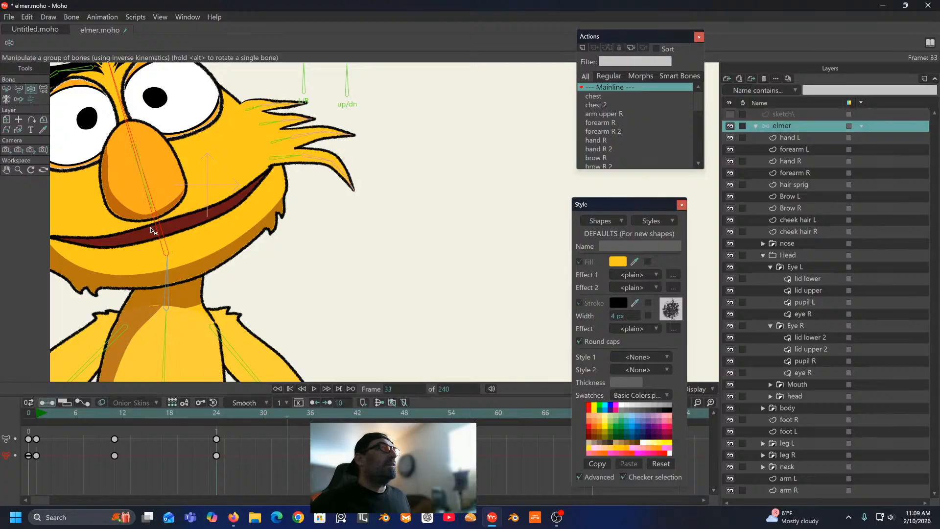
left_click_drag(160, 226, 267, 282)
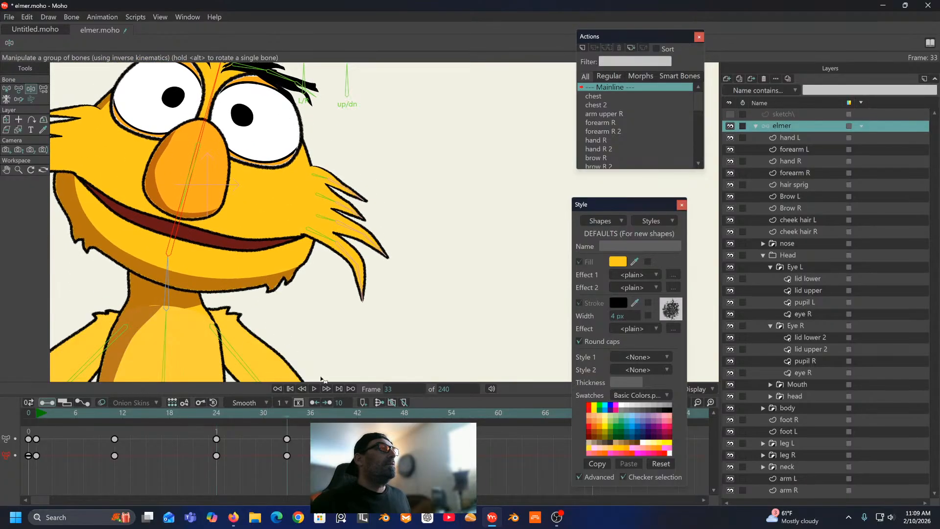
left_click(350, 414)
left_click_drag(173, 236, 137, 220)
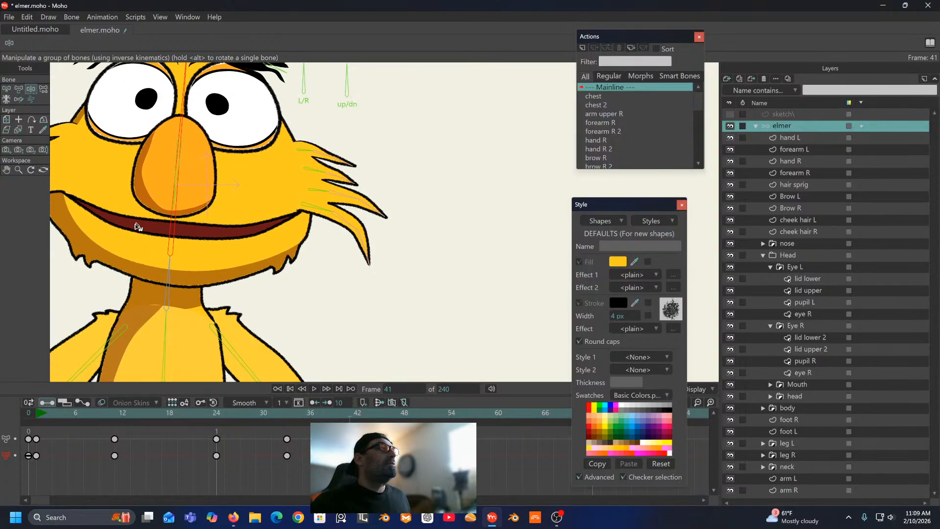
Step: Play the head tilt animation from frame 1 to check how the cheek hair swings
left_click(39, 414)
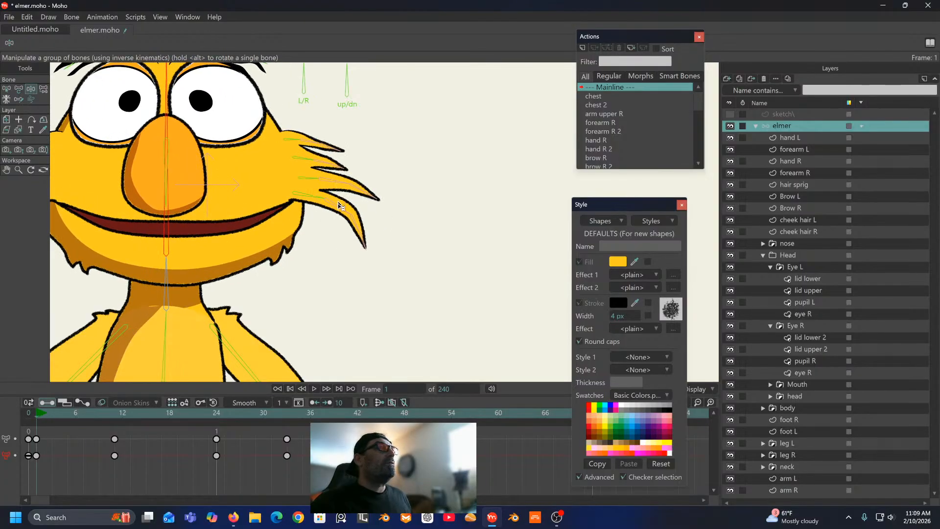
key("space")
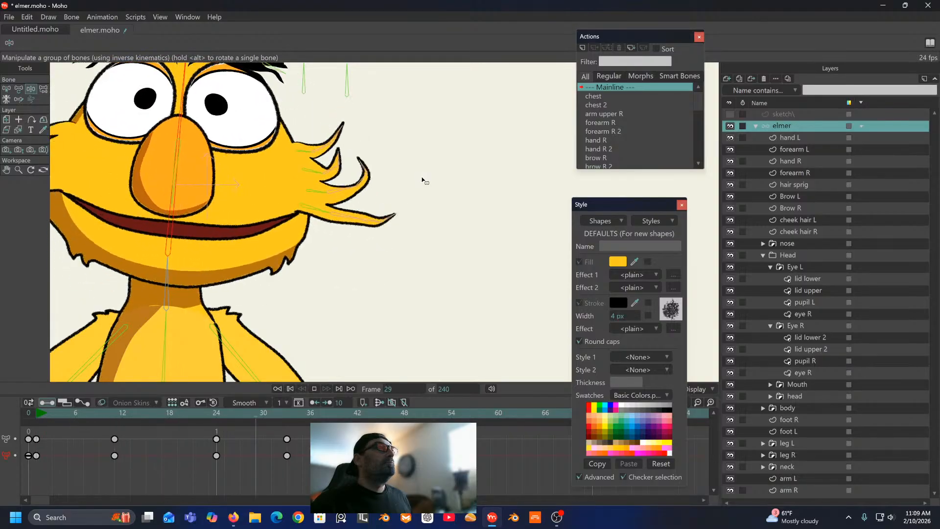
key("space")
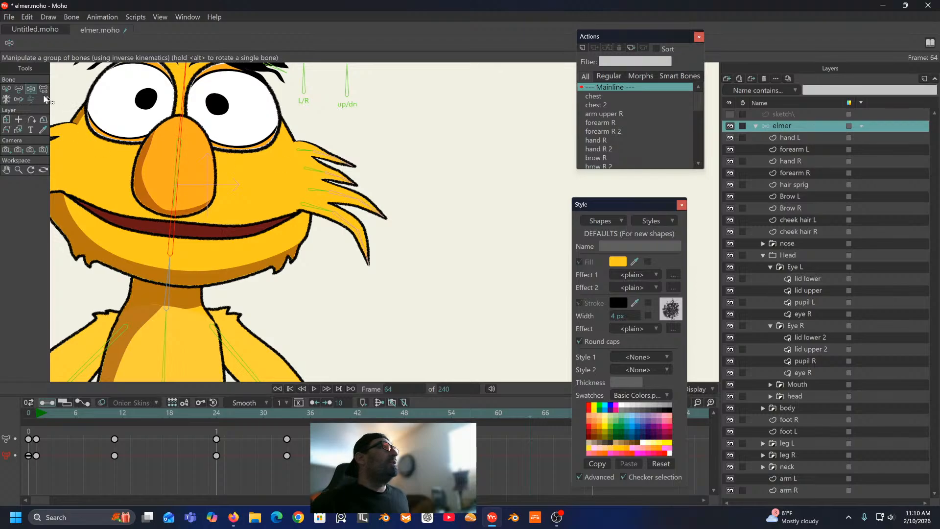
Step: Select the outer bones of the left cheek hair strands and adjust their angle damping in the bone dynamics at frame 0
left_click(6, 89)
left_click(329, 161)
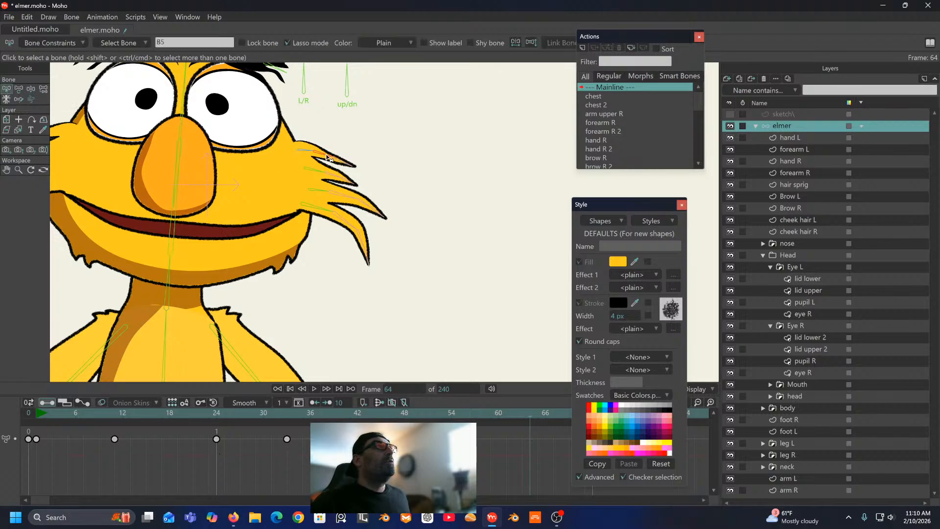
left_click(345, 165)
left_click(348, 197, "shift")
left_click(362, 241, "shift")
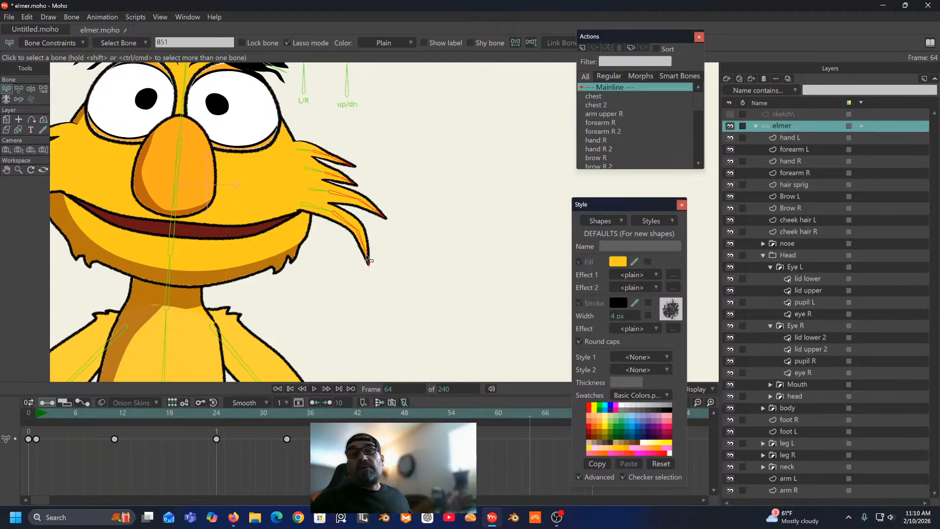
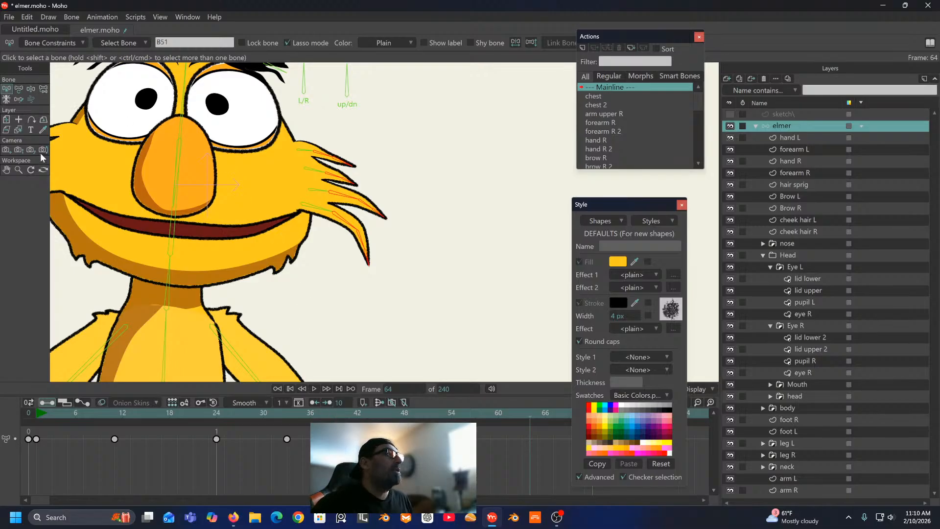
left_click(31, 416)
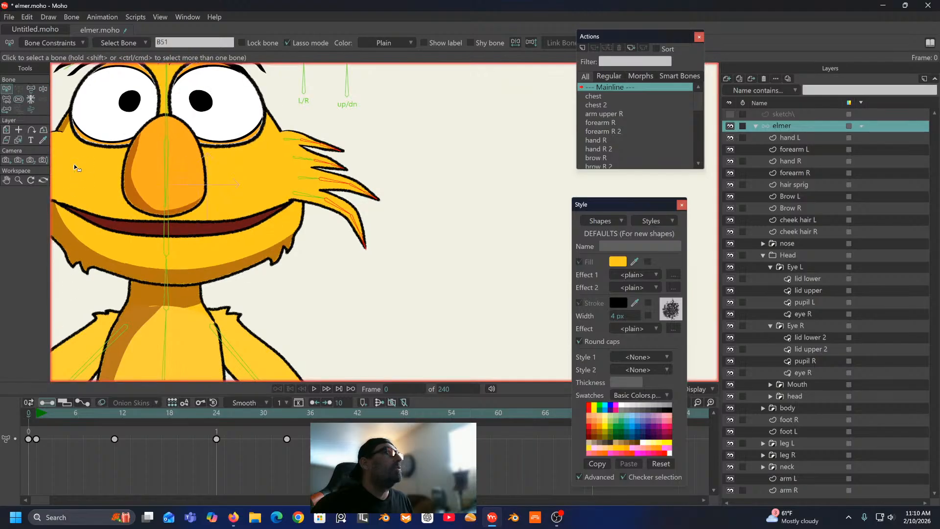
left_click(48, 43)
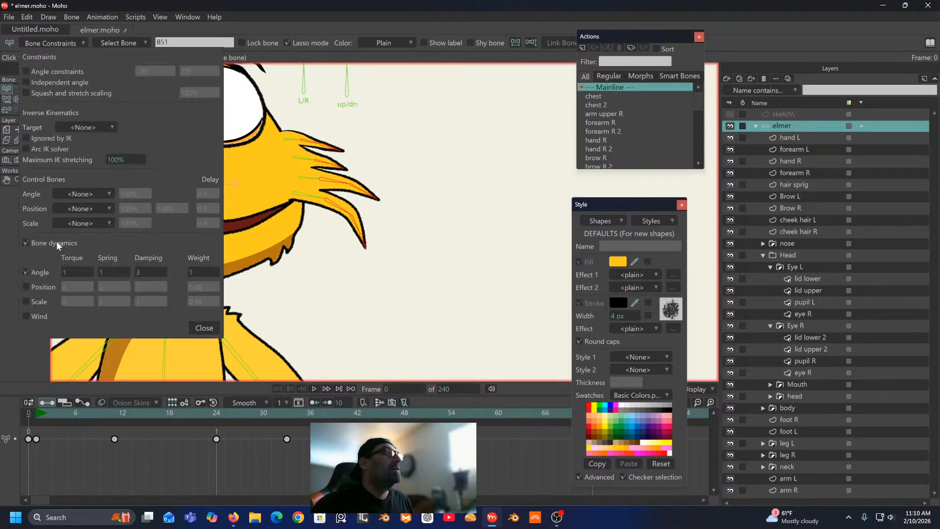
left_click_drag(147, 270, 226, 262)
left_click(204, 328)
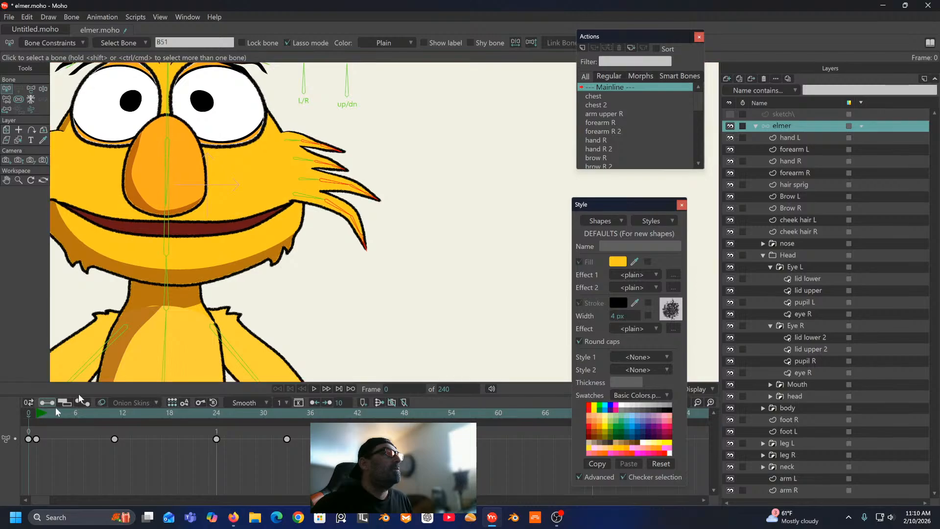
Step: Replay the head tilts and check the cheek hair motion with the adjusted dynamics
key("space")
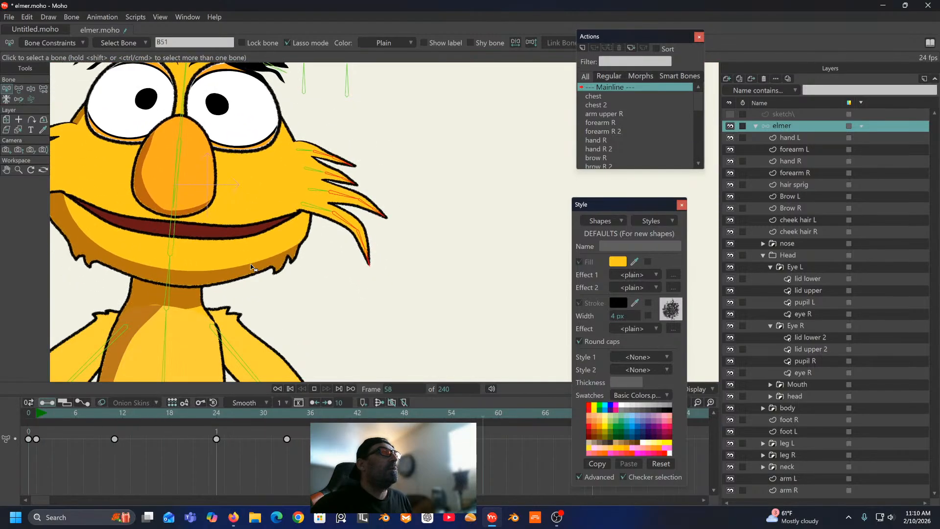
key("space")
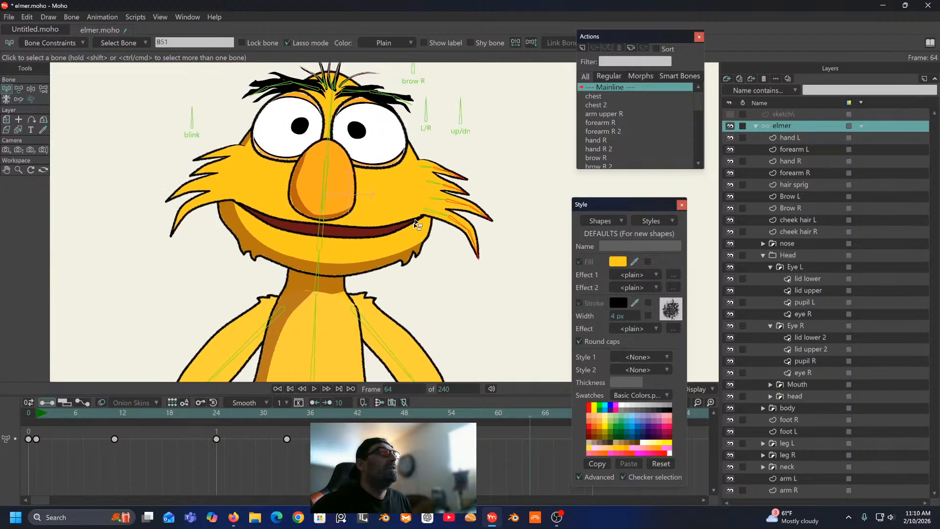
scroll(377, 253, "up", 3)
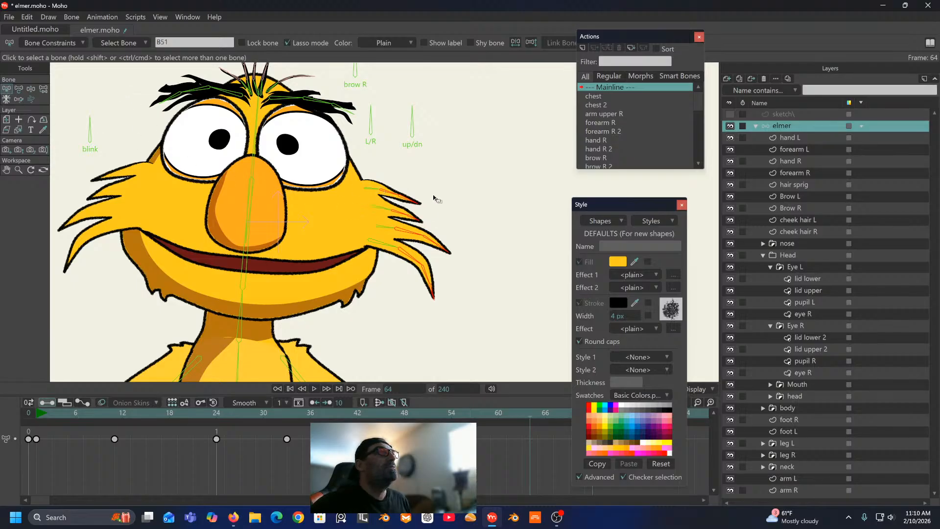
Step: Try to flip all the left cheek hair bones at frame 64
mouse_move(434, 189)
left_mouse_down()
mouse_move(388, 179)
mouse_move(353, 190)
mouse_move(358, 280)
mouse_move(427, 329)
mouse_move(502, 291)
mouse_move(423, 175)
mouse_move(404, 182)
left_mouse_up()
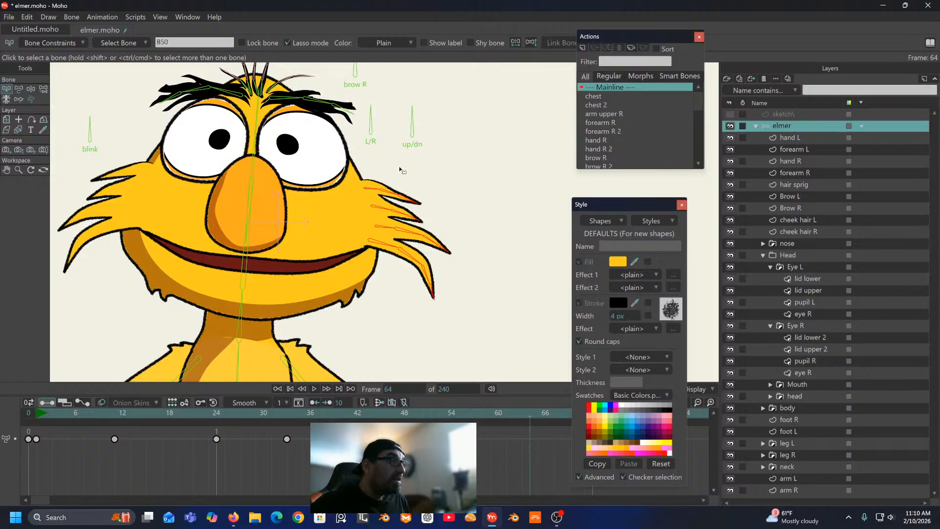
left_click(514, 42)
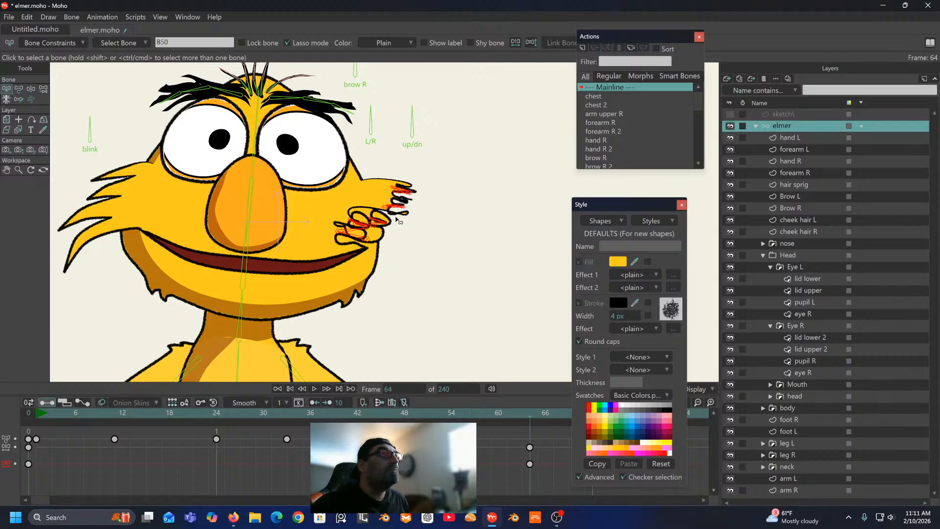
key("ctrl+z")
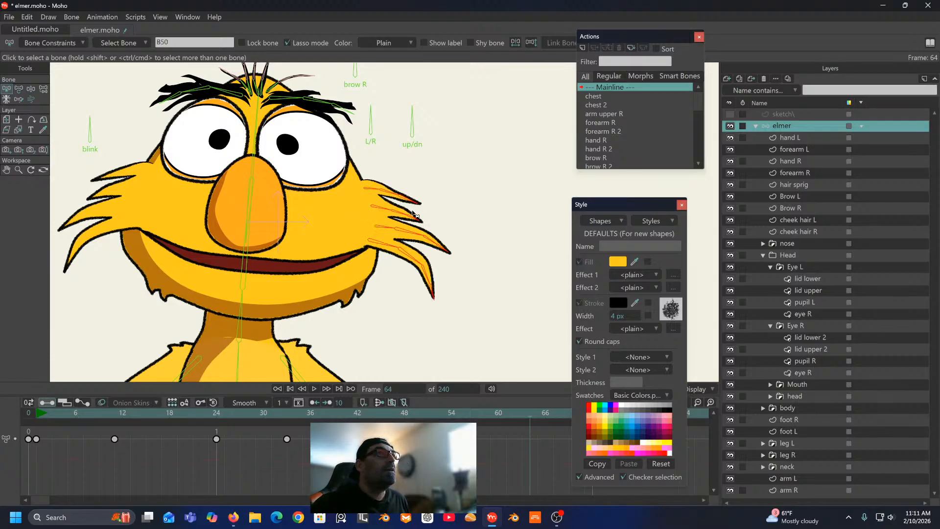
Step: Bend the third strand of the left cheek hair at frame 64 with Manipulate Bones to test its bones
left_click(413, 214)
left_click(31, 88)
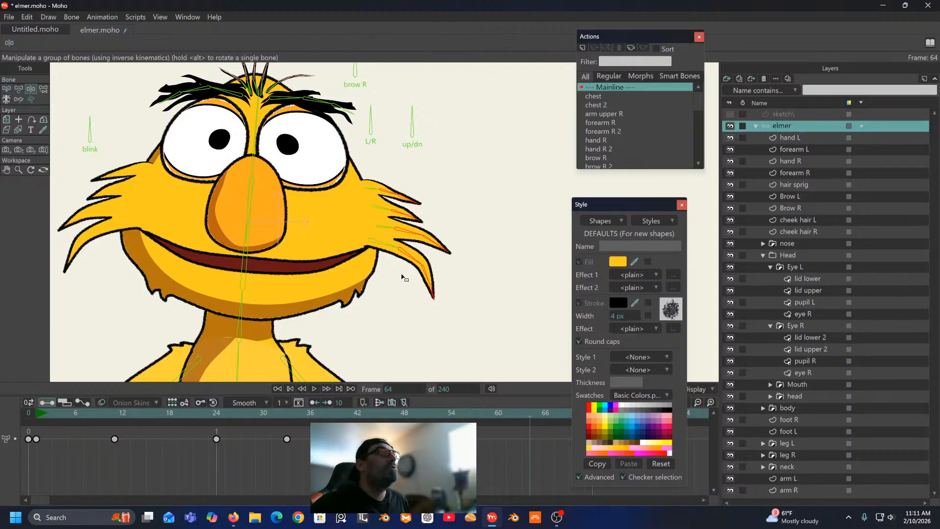
left_click_drag(437, 249, 386, 230)
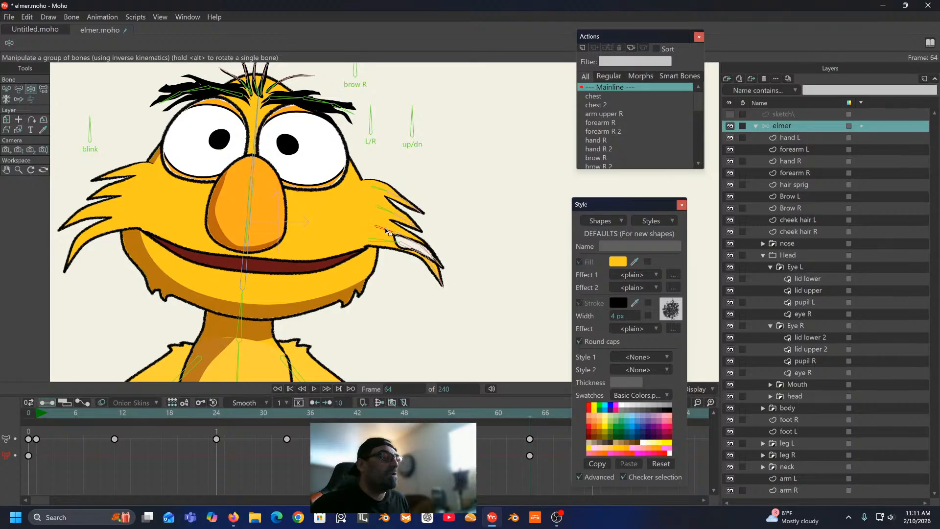
Step: Inspect the parent links of the left cheek hair bones at frame 0
left_click(28, 414)
scroll(341, 267, "up", 1)
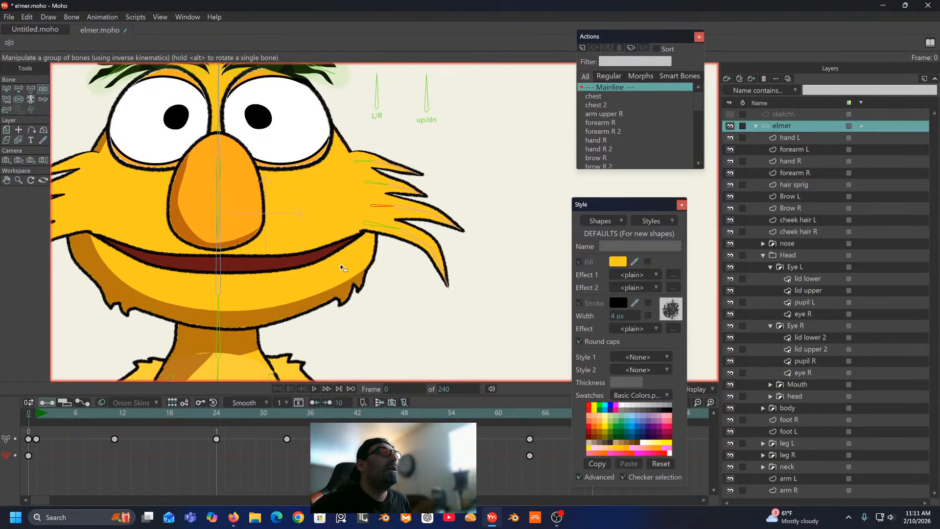
left_click(7, 101)
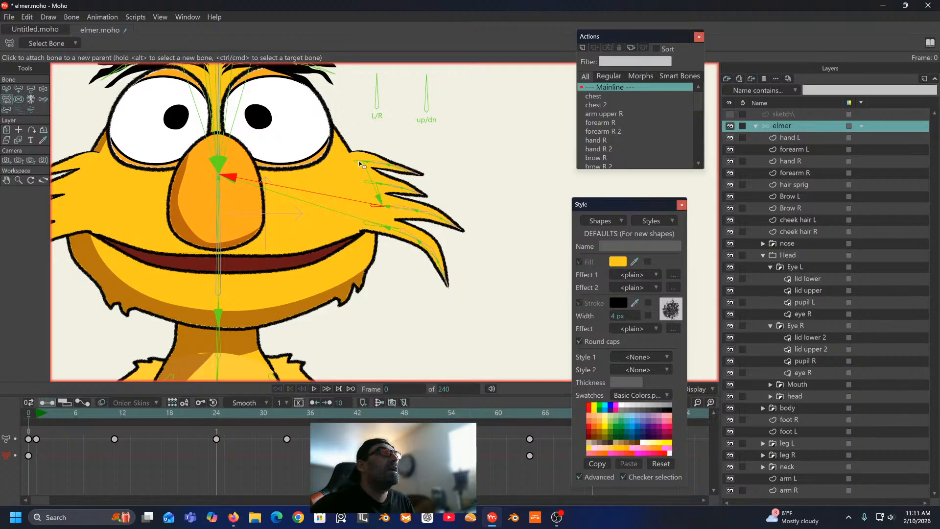
left_click(7, 90)
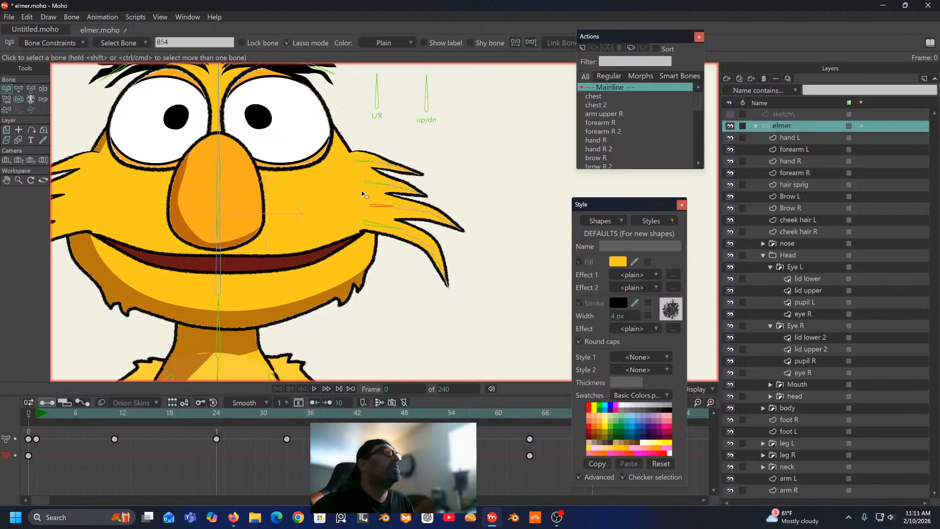
Step: Reparent the root bones of the left cheek hair's top two strands to the head bone
left_click(361, 164)
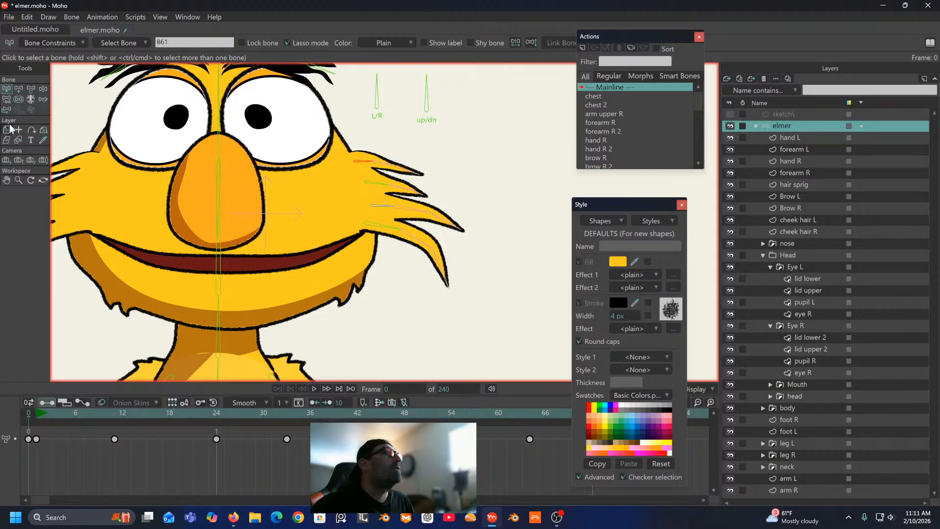
left_click(7, 99)
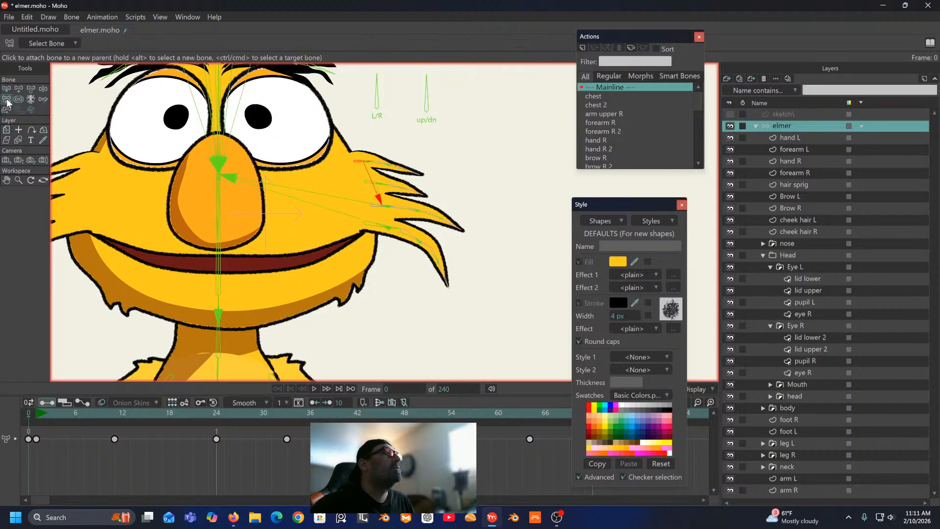
left_click(222, 285)
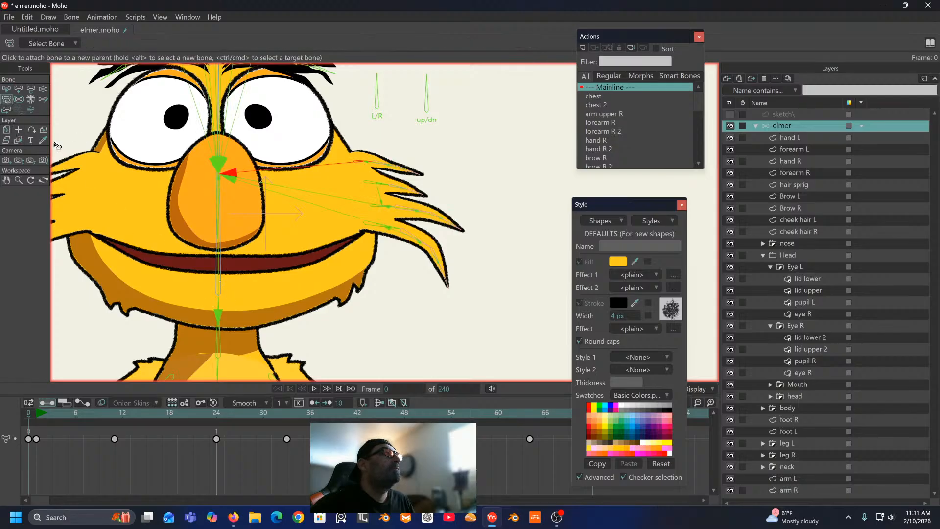
left_click(6, 88)
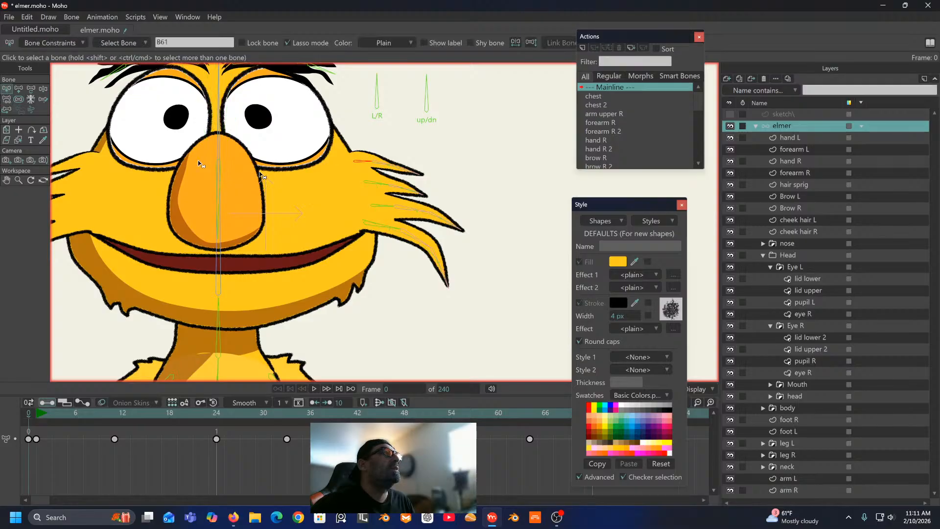
left_click(372, 184)
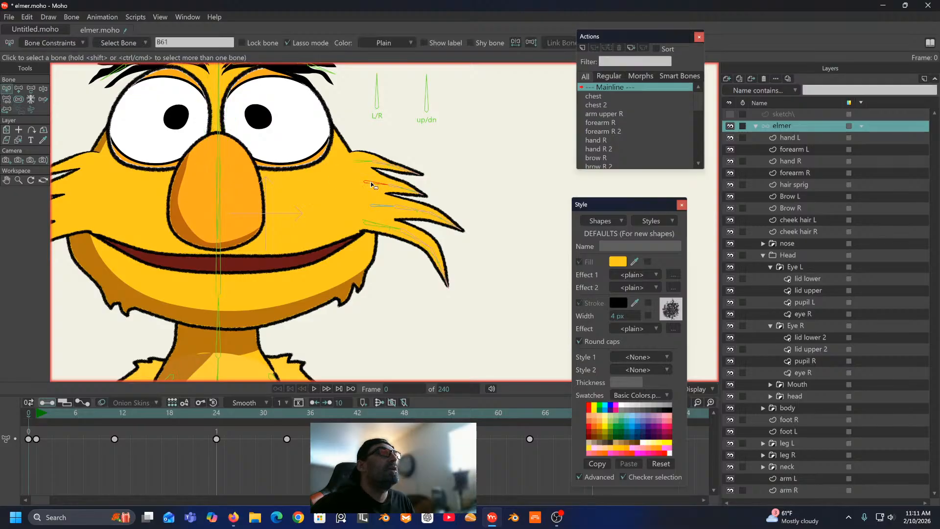
left_click(8, 99)
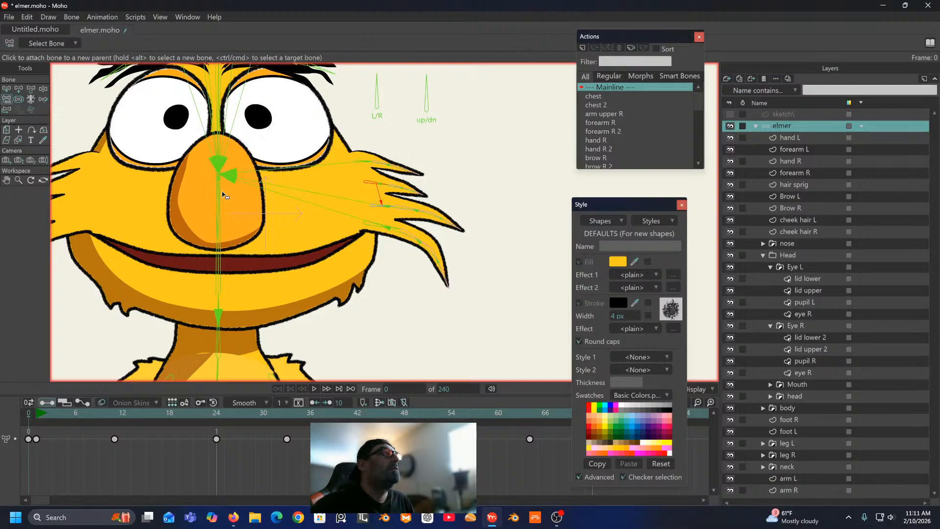
left_click(223, 292)
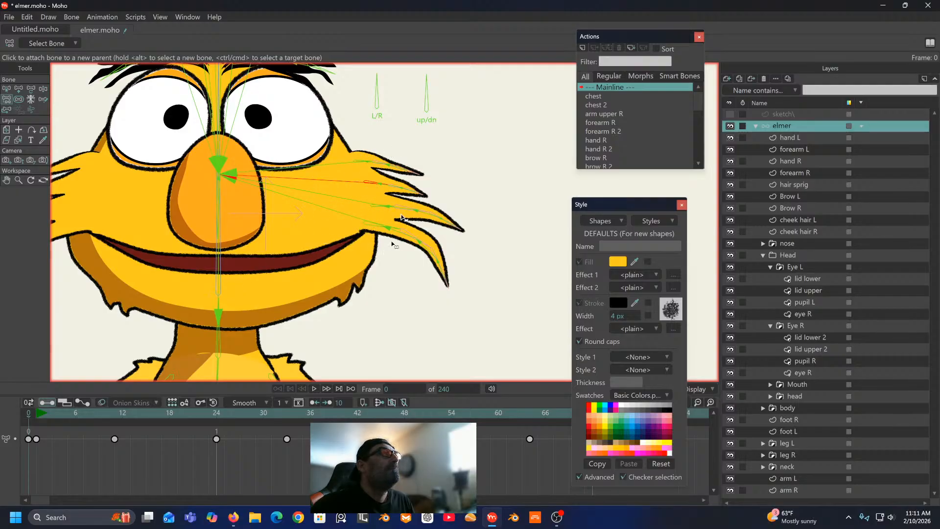
left_click(6, 89)
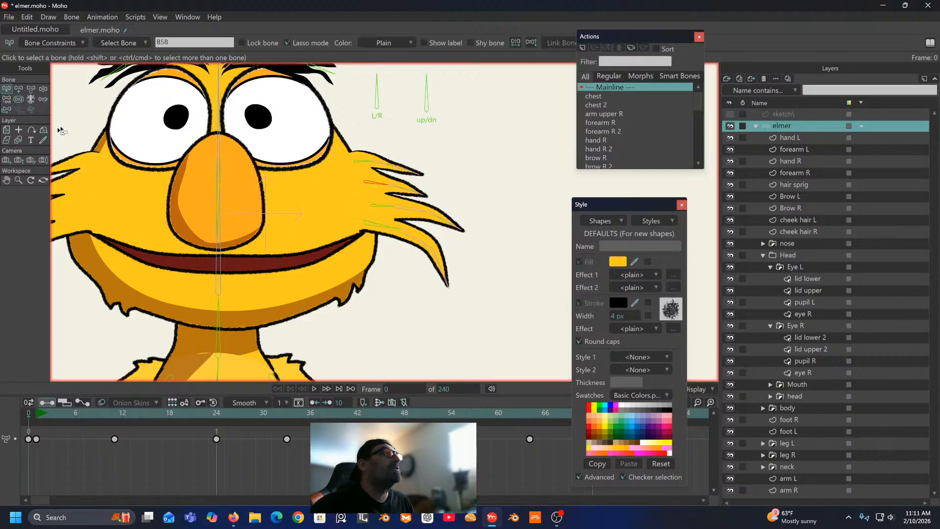
Step: Add a bone chain along the top strand of the right cheek hair, parented to the head bone
left_click_drag(63, 131, 155, 117)
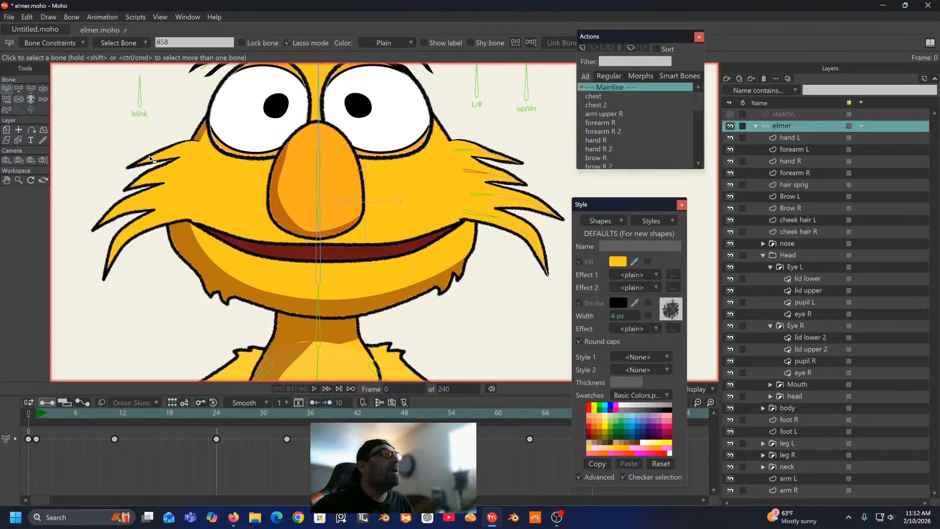
left_click(105, 150)
scroll(105, 150, "up", 5)
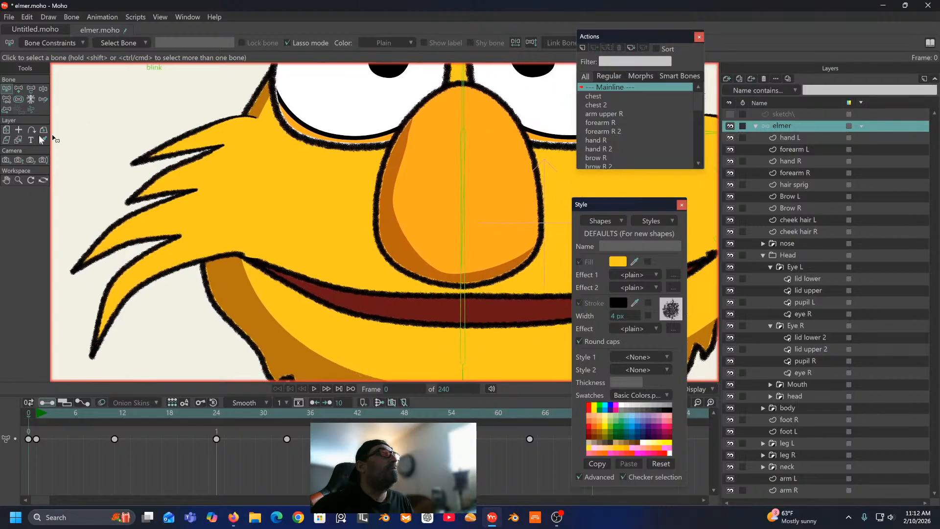
left_click(464, 312)
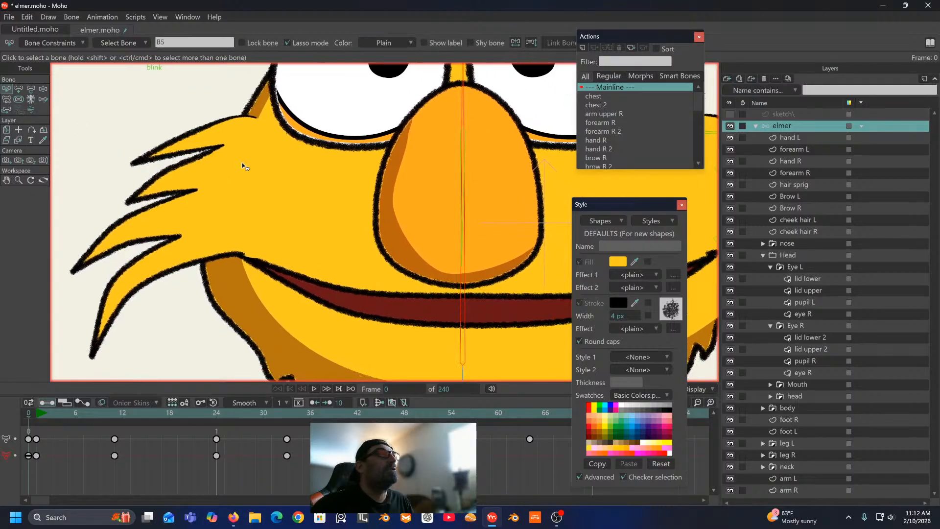
left_click(19, 89)
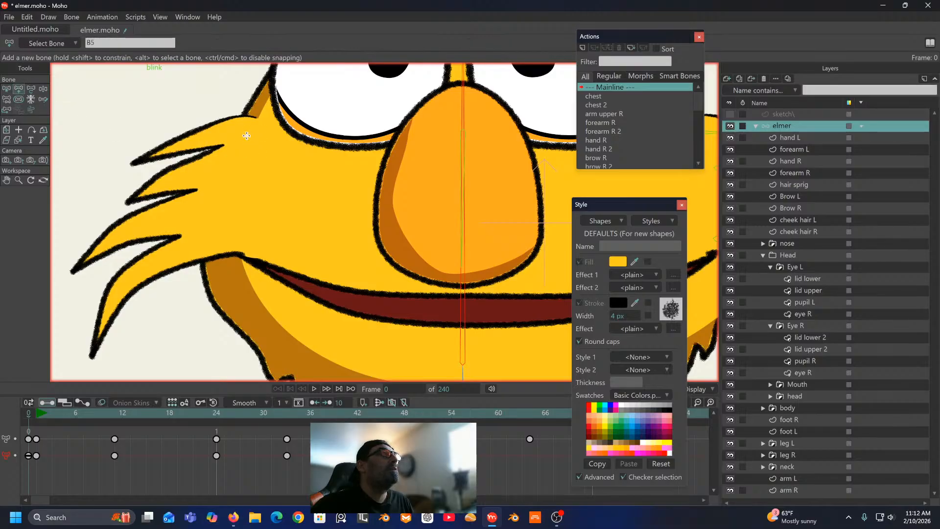
scroll(243, 132, "down", 5)
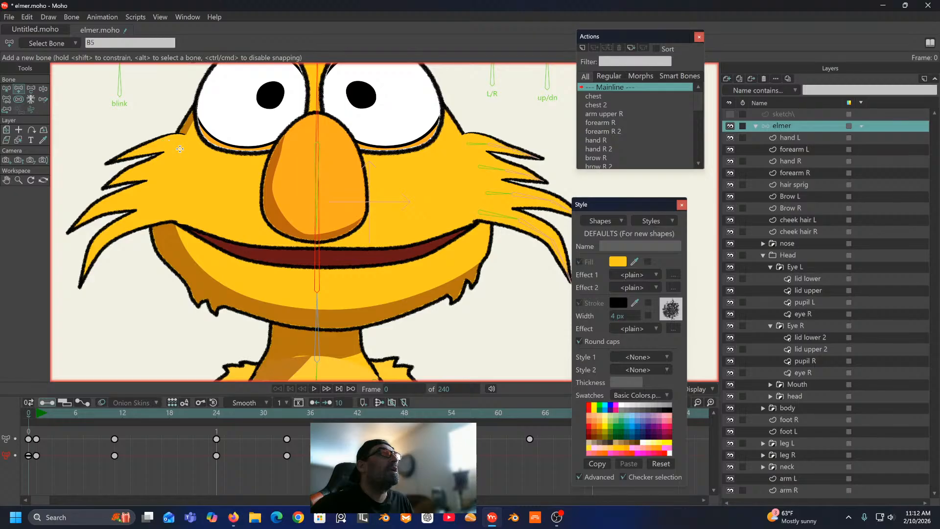
left_click_drag(179, 145, 107, 158)
key("Up")
key("Up")
key("Up")
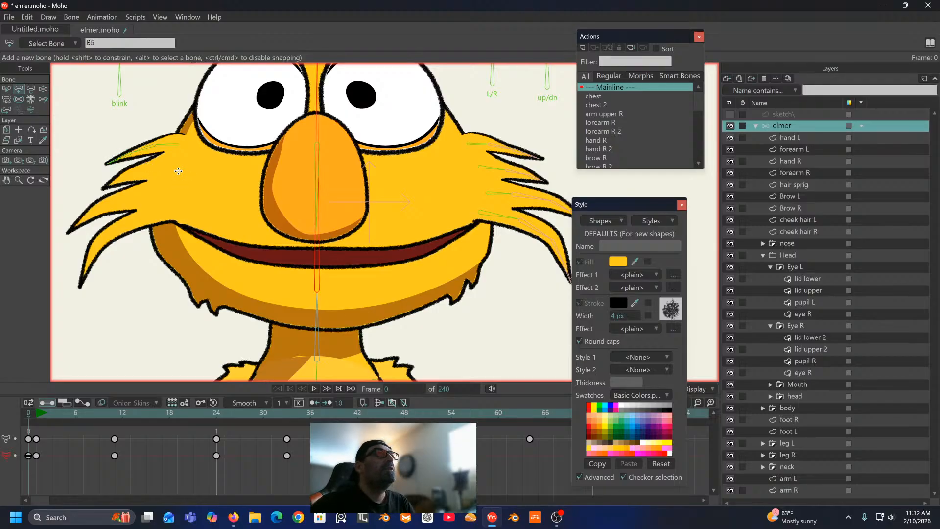
Step: Add a bone chain along the second strand of the right cheek hair and reselect the head bone as parent
left_click_drag(169, 169, 104, 187)
key("Up")
key("Up")
key("Up")
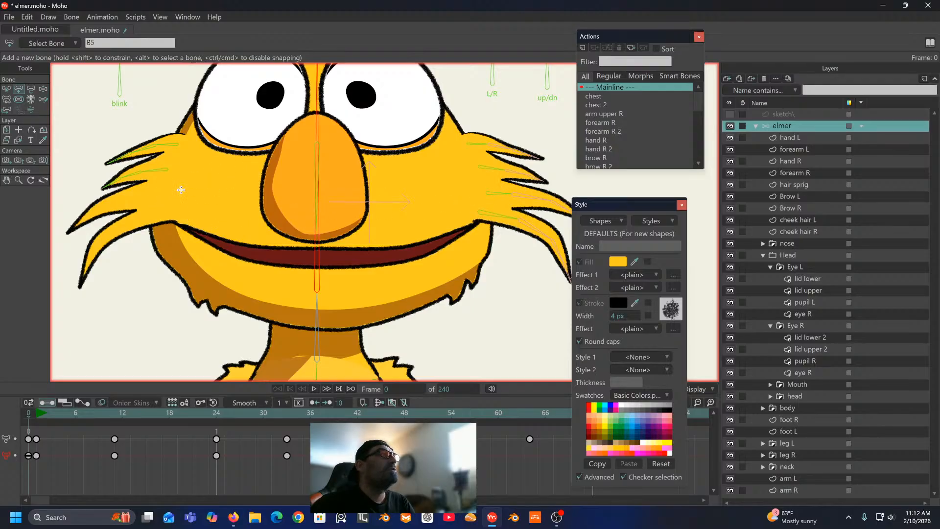
Step: Add bone chains along the third and fourth strands of the right cheek hair, both parented to the head bone
left_click_drag(164, 195, 93, 209)
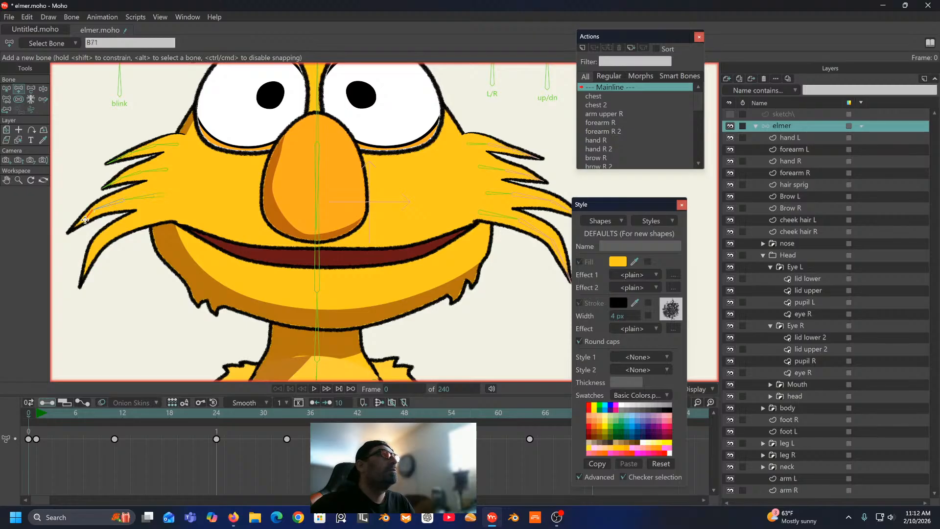
left_click_drag(85, 221, 69, 231)
key("Up")
key("Up")
key("Up")
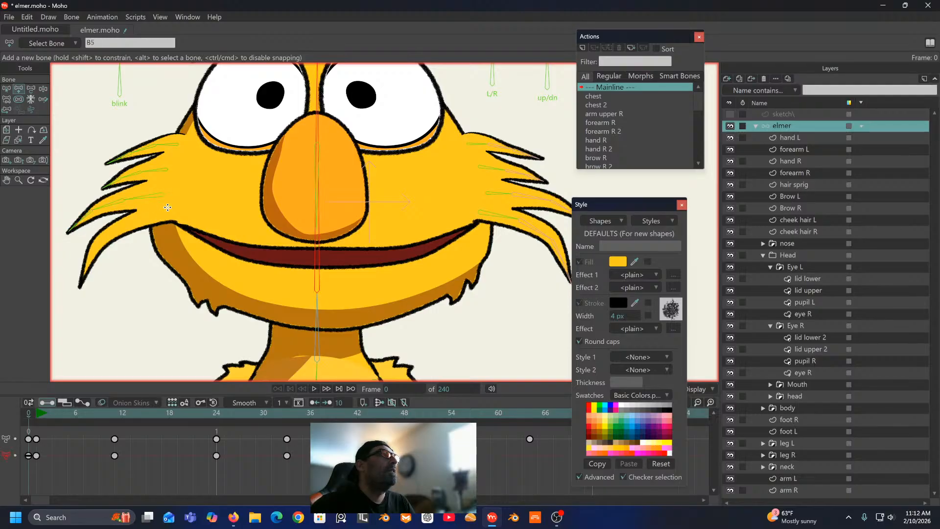
left_click_drag(167, 208, 79, 284)
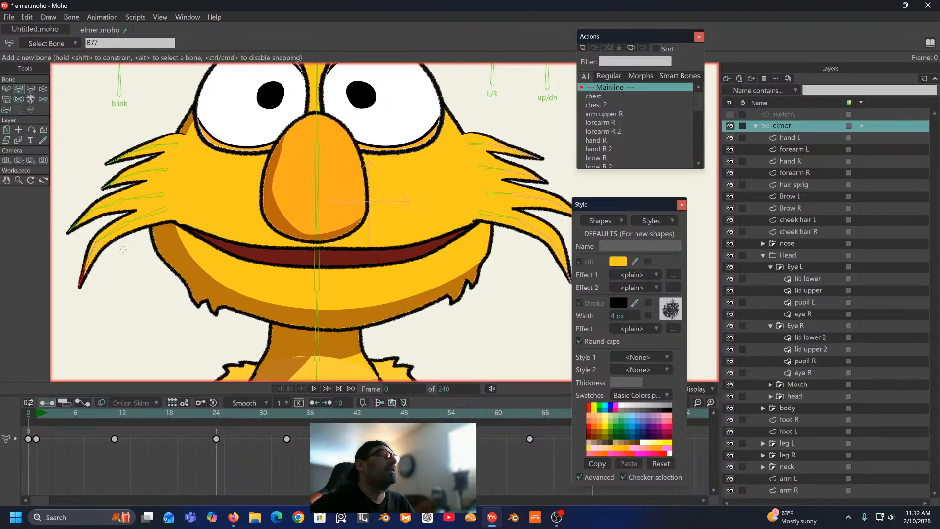
left_click_drag(124, 250, 150, 234)
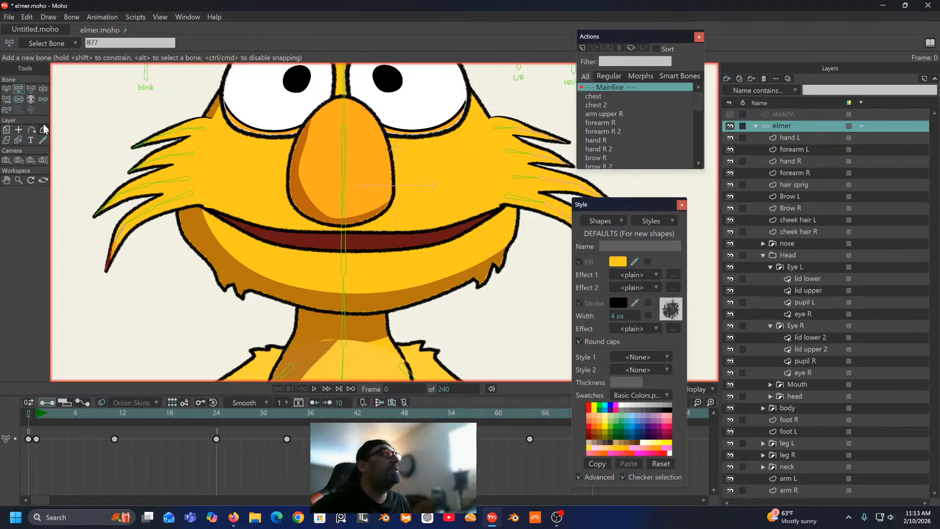
Step: Bind the inner base points of the cheek hair R layer to the head bone
left_click(6, 89)
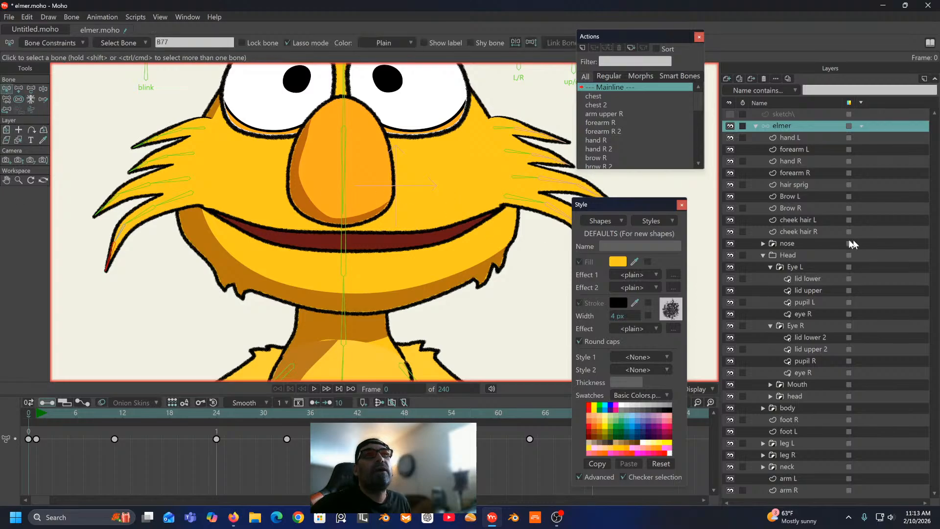
left_click(806, 231)
scroll(363, 188, "up", 4)
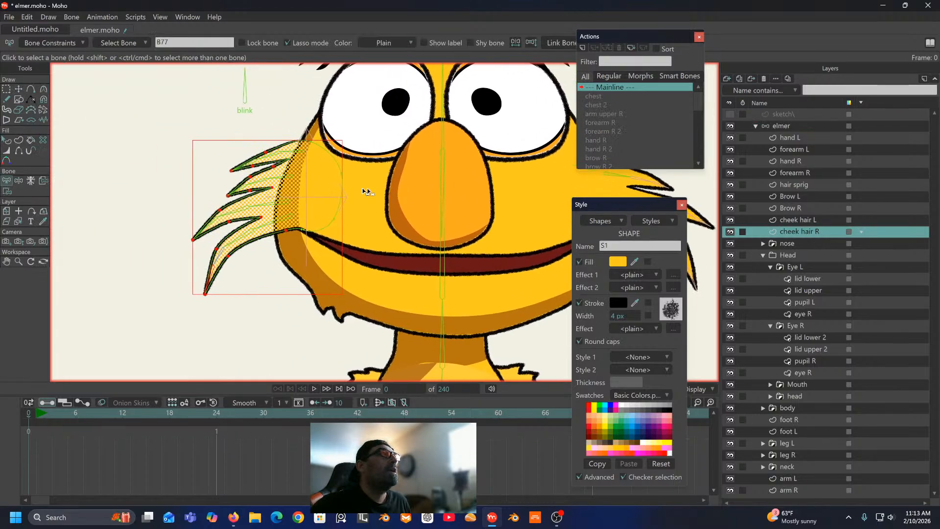
left_click_drag(343, 188, 287, 187)
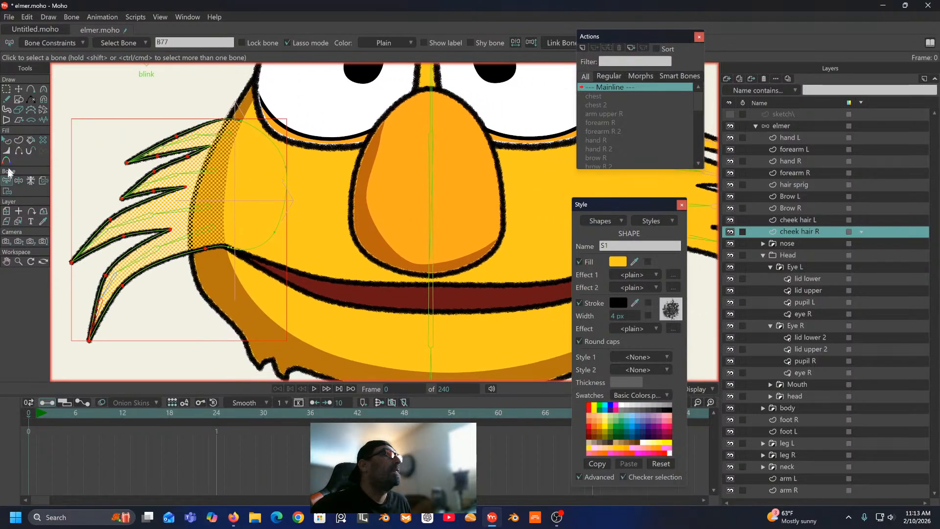
left_click(432, 307)
left_click(7, 191)
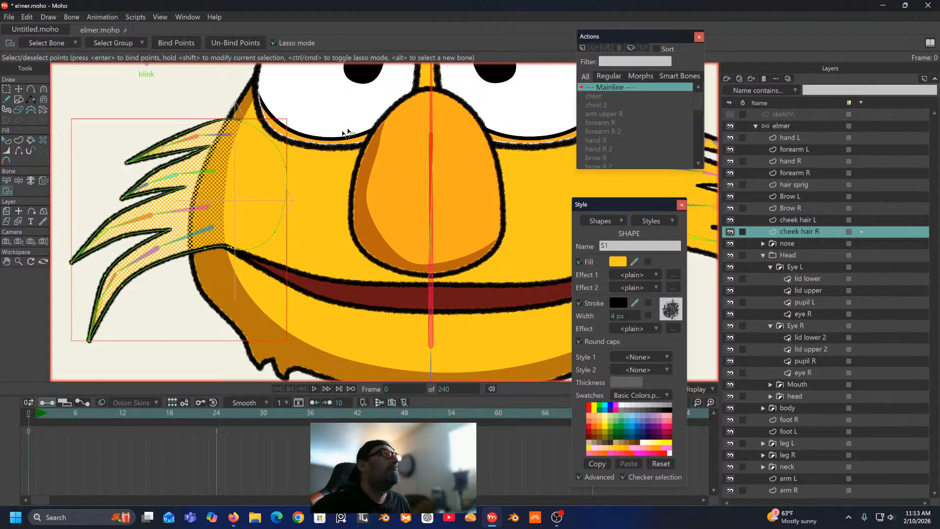
left_click(246, 99)
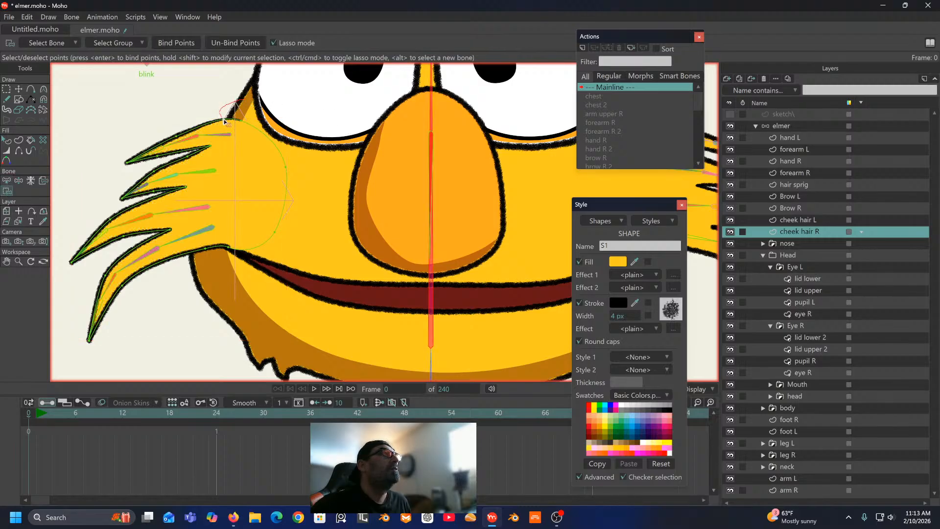
mouse_move(232, 141)
left_mouse_down()
mouse_move(216, 224)
mouse_move(227, 255)
mouse_move(271, 253)
mouse_move(350, 178)
mouse_move(280, 107)
mouse_move(248, 109)
left_mouse_up()
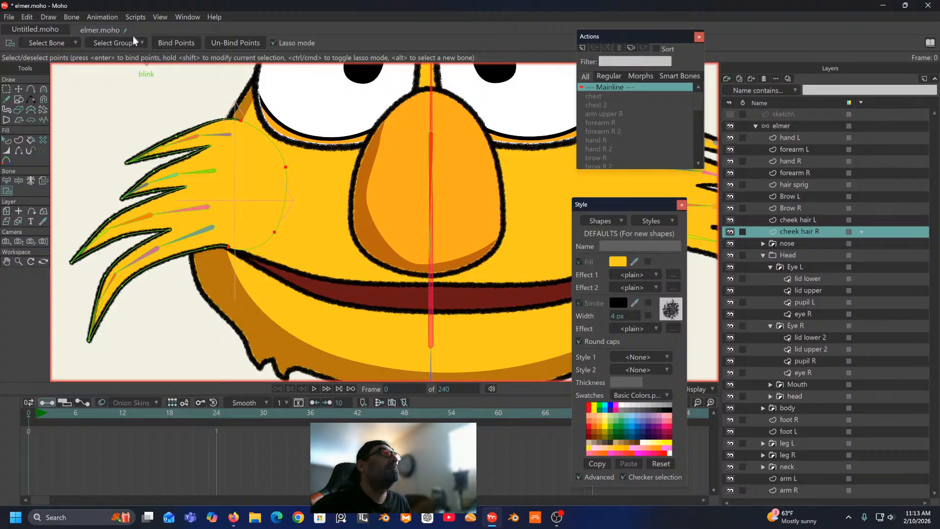
left_click(176, 42)
Step: Add a point on each edge of the right cheek hair's lowest strand, near its root bone
left_click(31, 89)
scroll(135, 189, "up", 2)
left_click_drag(135, 188, 196, 131)
scroll(201, 142, "up", 1)
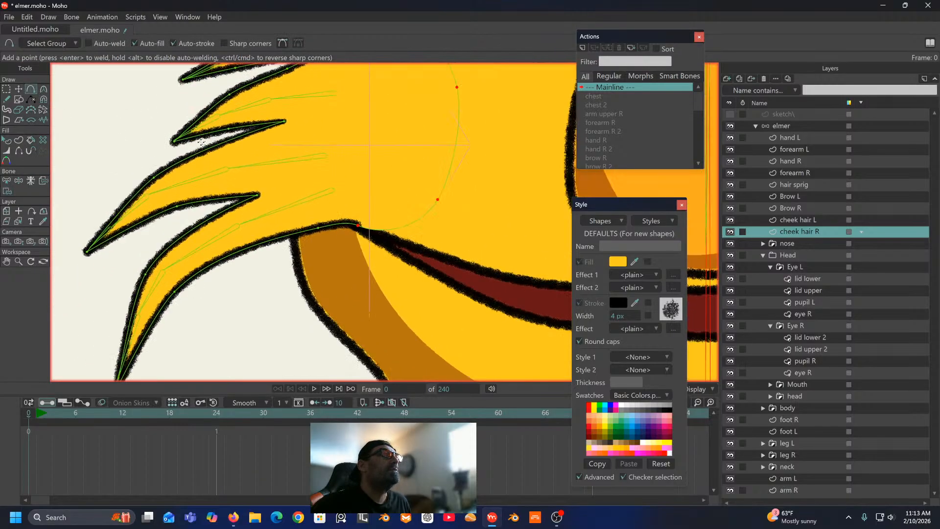
left_click(245, 249)
left_click(228, 210)
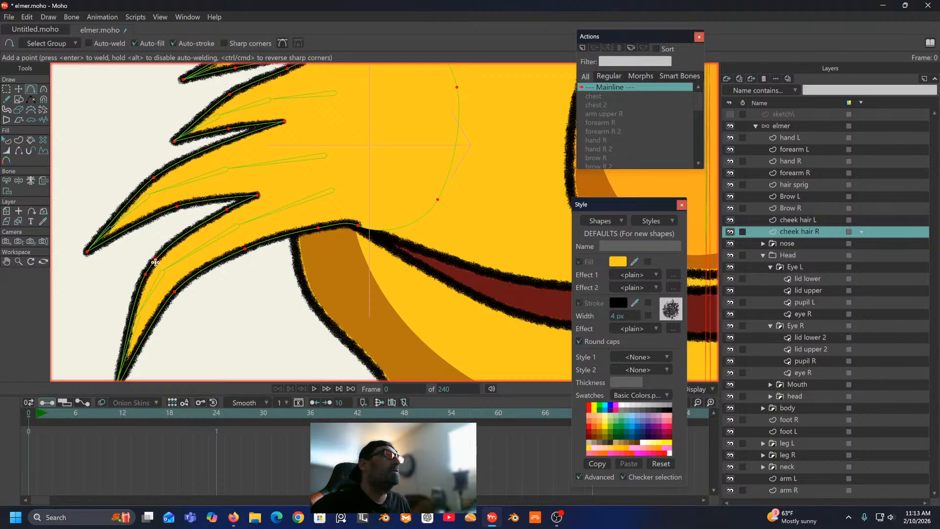
Step: Move the outer-edge point of the lowest strand slightly up along the outline with Transform Points
left_click(19, 89)
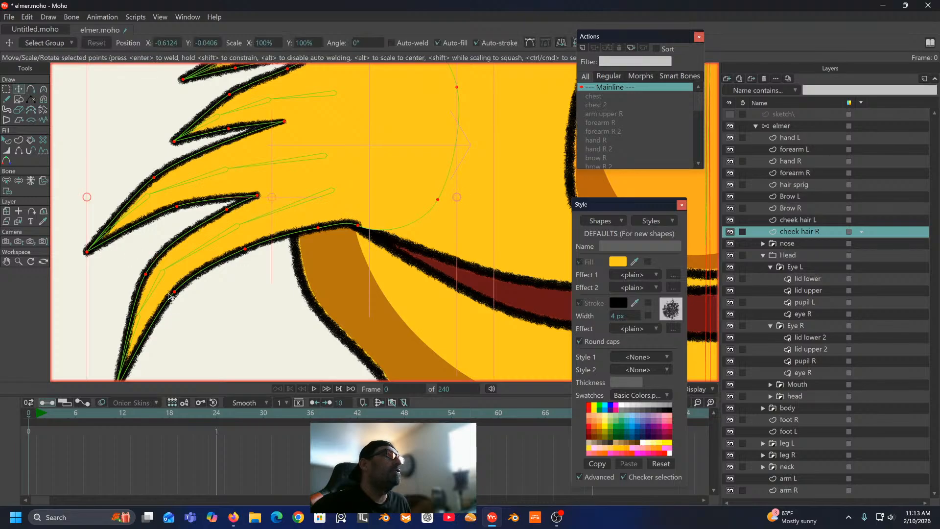
left_click(126, 285)
left_click_drag(149, 275, 169, 190)
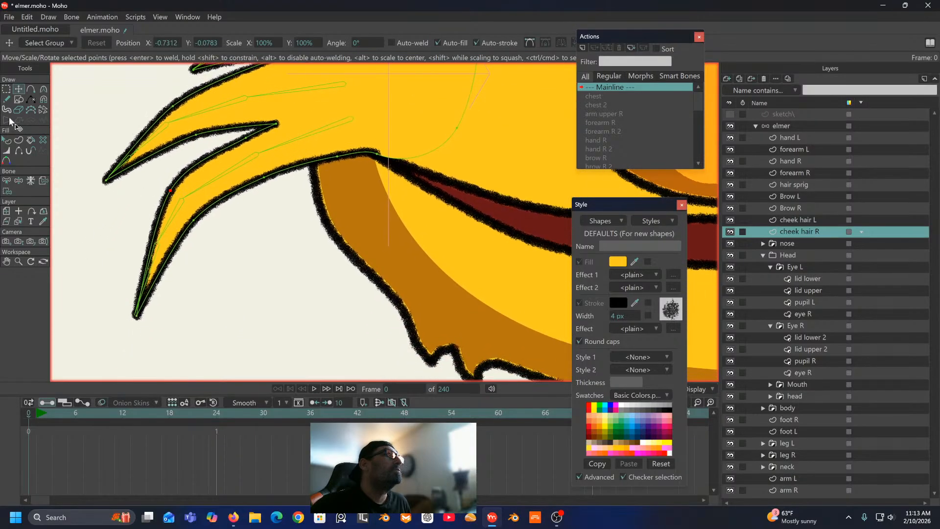
Step: Add a point on each edge of the lowest strand between its bend and its tip
left_click(31, 90)
left_click_drag(151, 239, 147, 239)
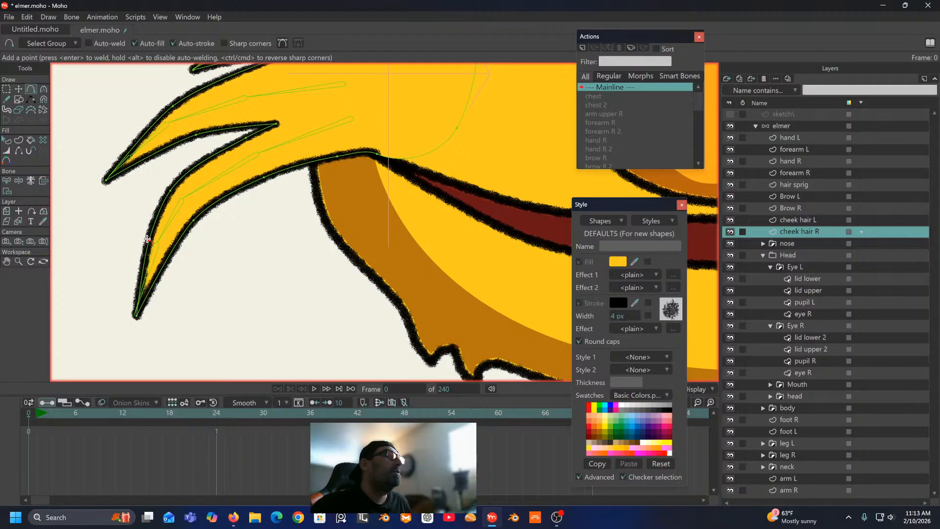
left_click(168, 258)
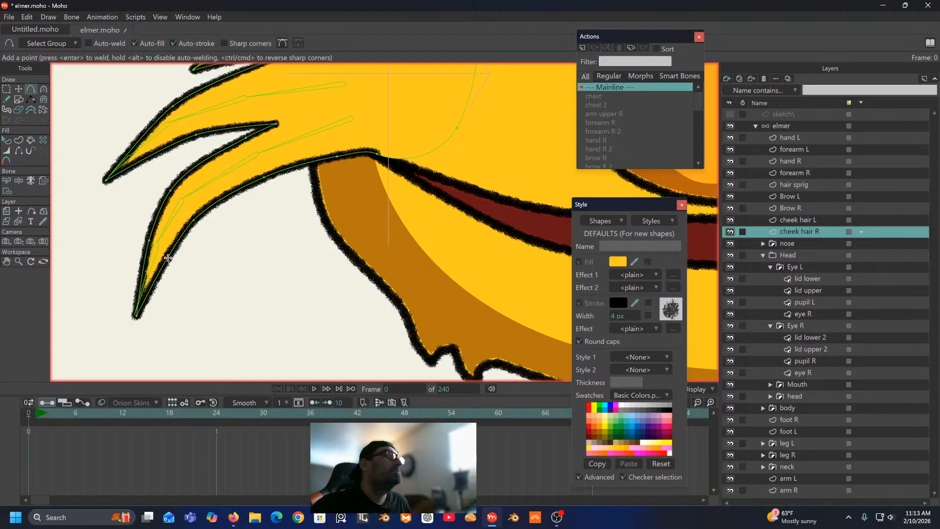
Step: Add a point on each edge of the right cheek hair's second-lowest strand, both near its root bone and near its tip
scroll(175, 162, "up", 3)
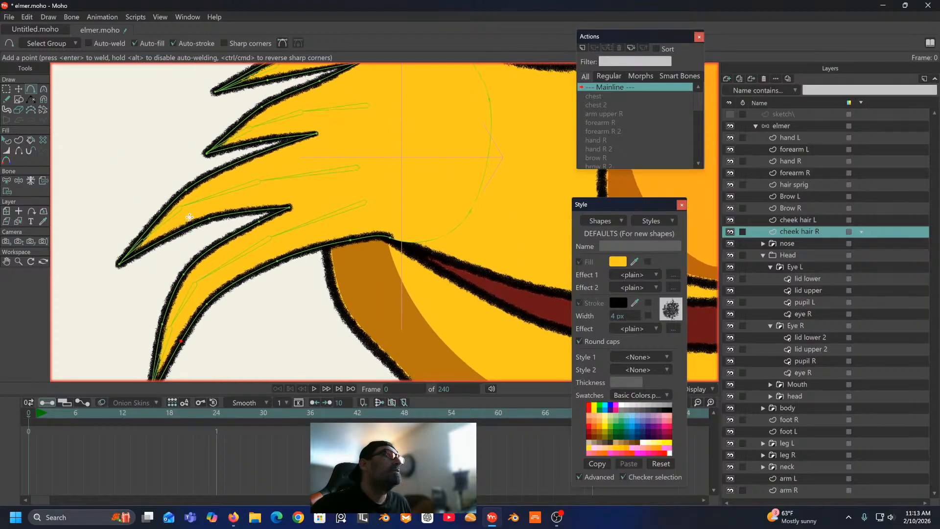
left_click(251, 157)
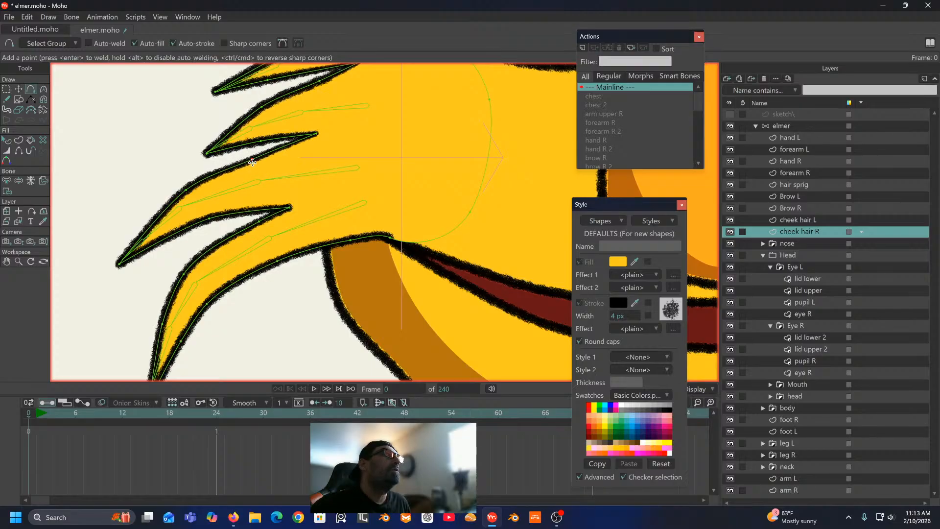
left_click(264, 208)
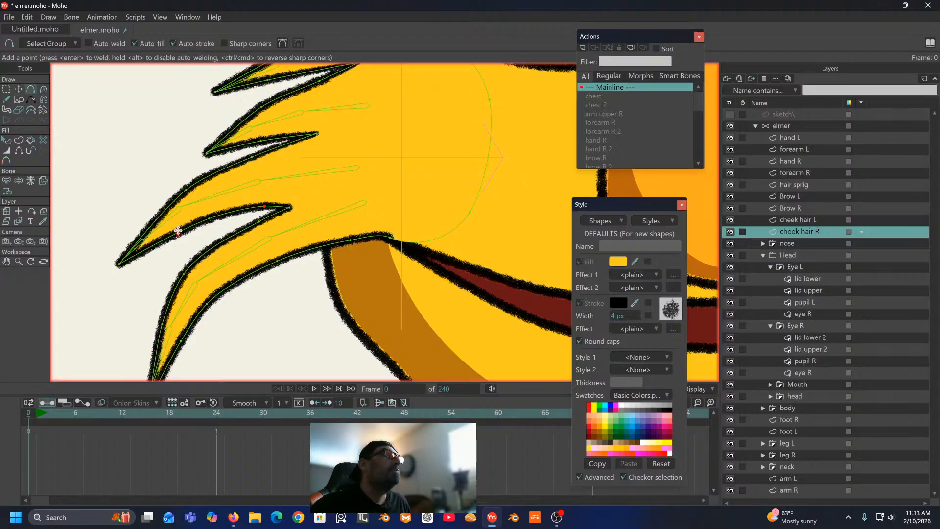
left_click(150, 247)
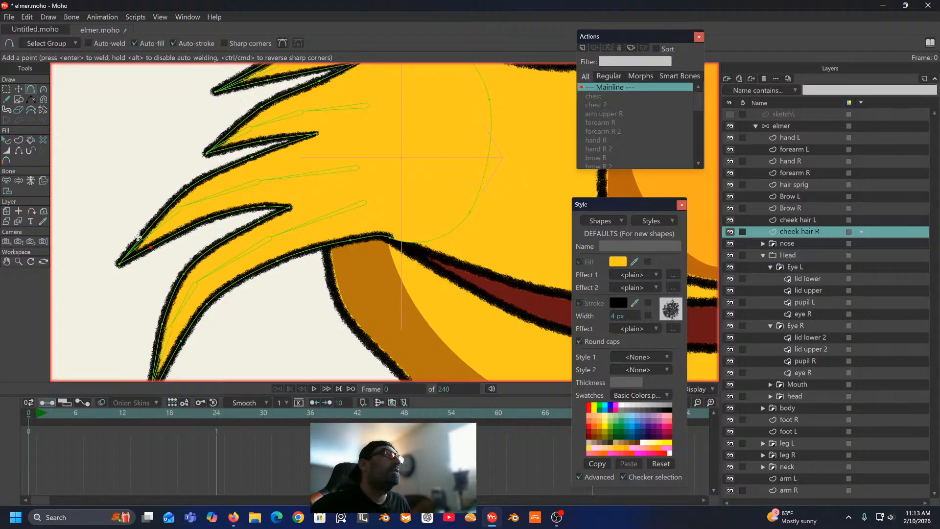
left_click(141, 237)
Step: Add a point on the upper edge of the second strand from the top, and reposition the top strand's upper-edge point with Transform Points
left_click_drag(233, 173, 167, 240)
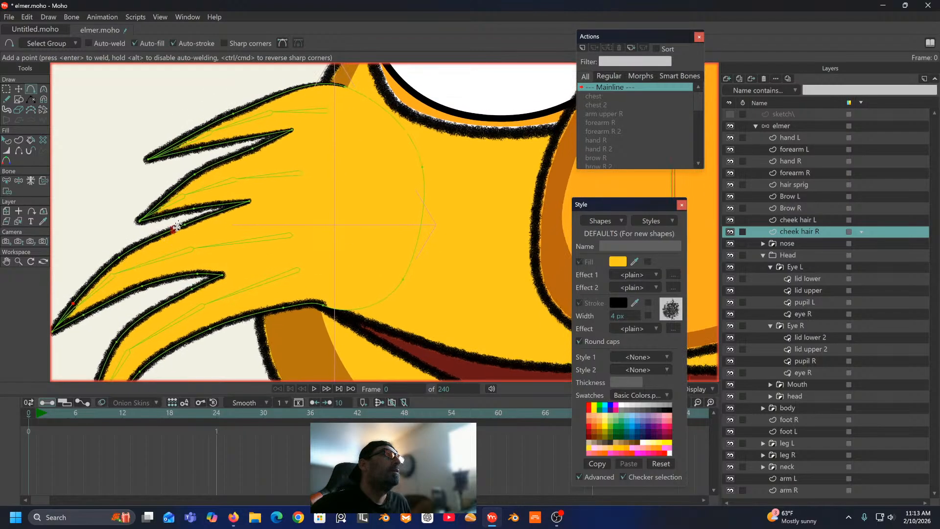
left_click(231, 158)
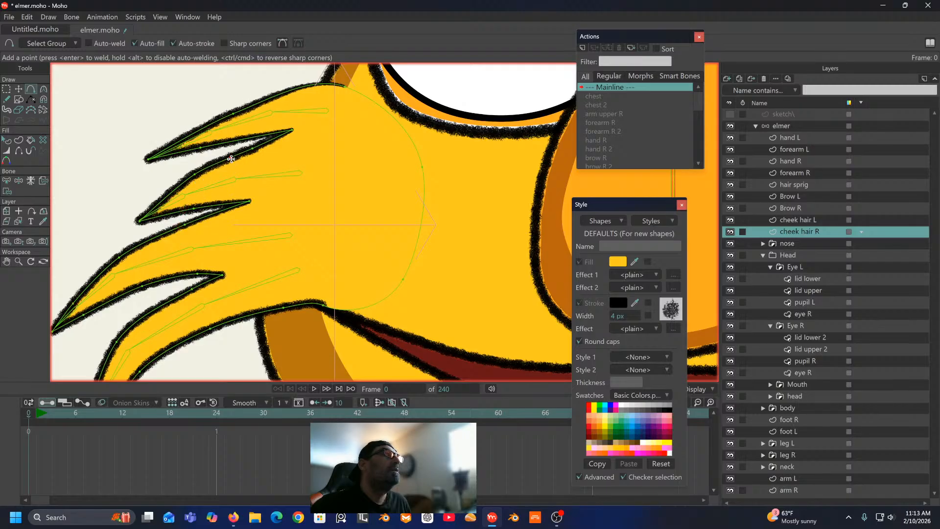
left_click(19, 89)
mouse_move(193, 175)
left_mouse_down()
mouse_move(169, 191)
mouse_move(189, 177)
mouse_move(198, 148)
mouse_move(183, 154)
left_mouse_up()
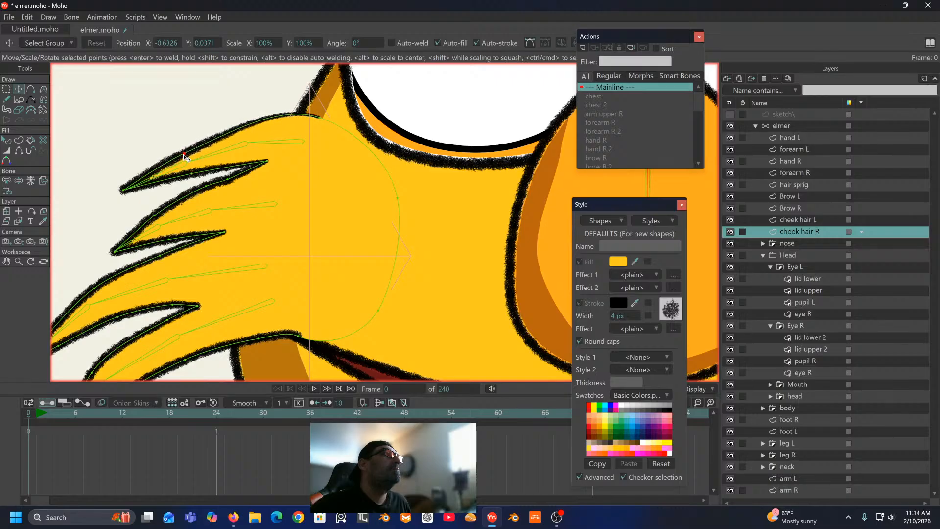
Step: Add two points along the top strand's upper edge toward its base and one on its lower edge near the inner notch
left_click(31, 88)
left_click(246, 125)
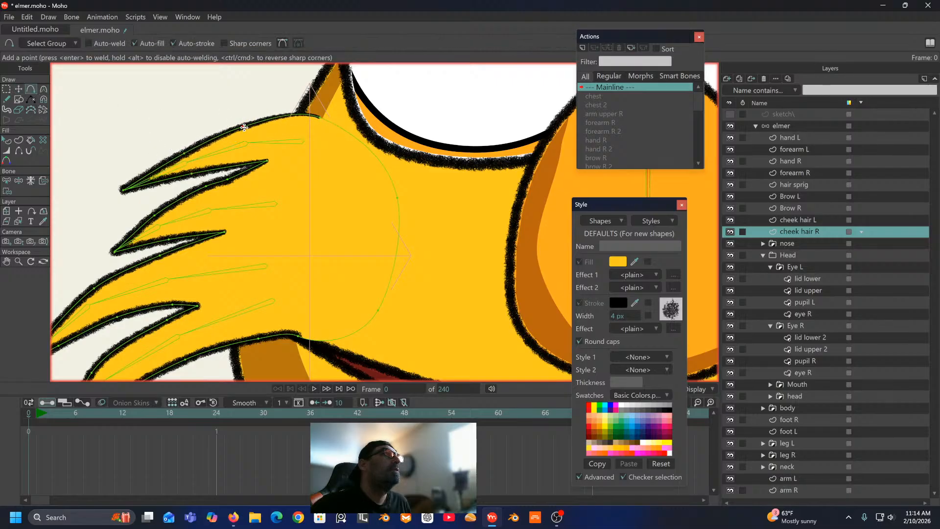
left_click(250, 163)
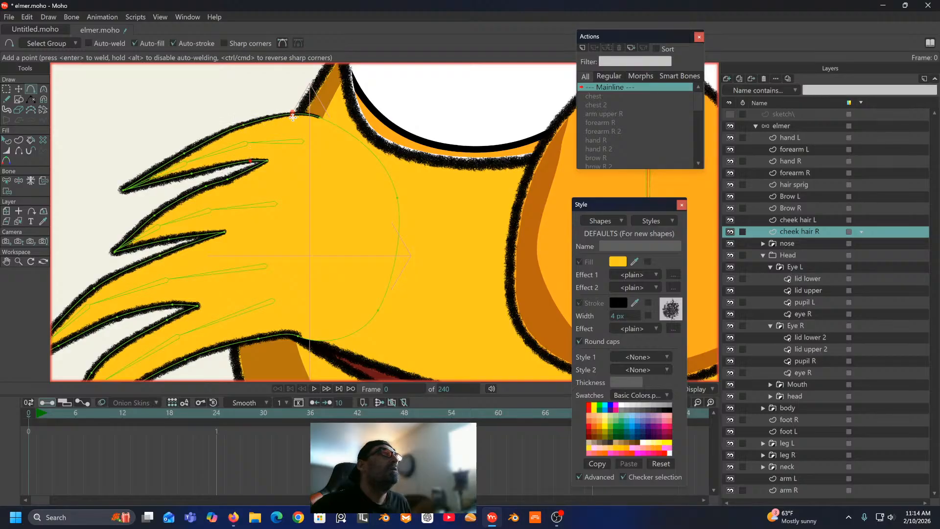
left_click(293, 116)
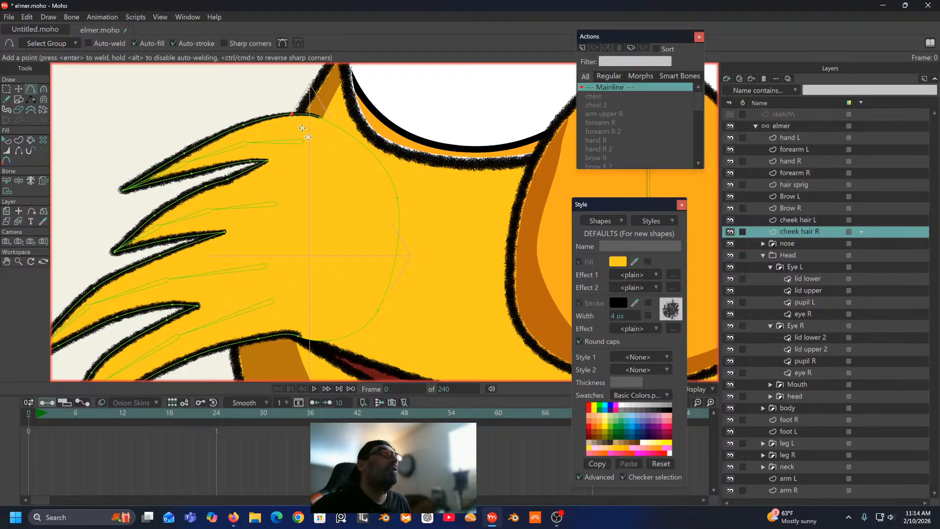
Step: Bind the points around the base of the lowest strand, including the inner notch point, to that strand's root bone
scroll(313, 135, "down", 2)
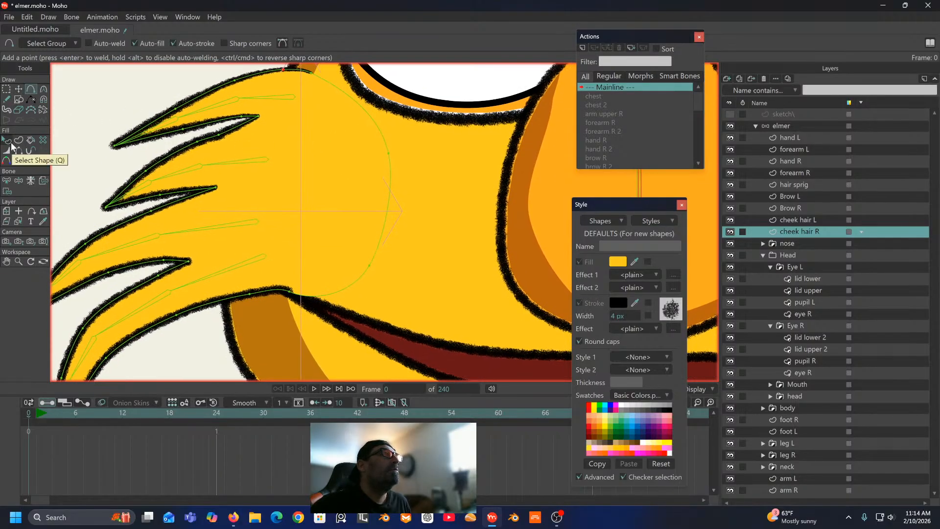
left_click(9, 182)
left_click_drag(262, 212, 294, 186)
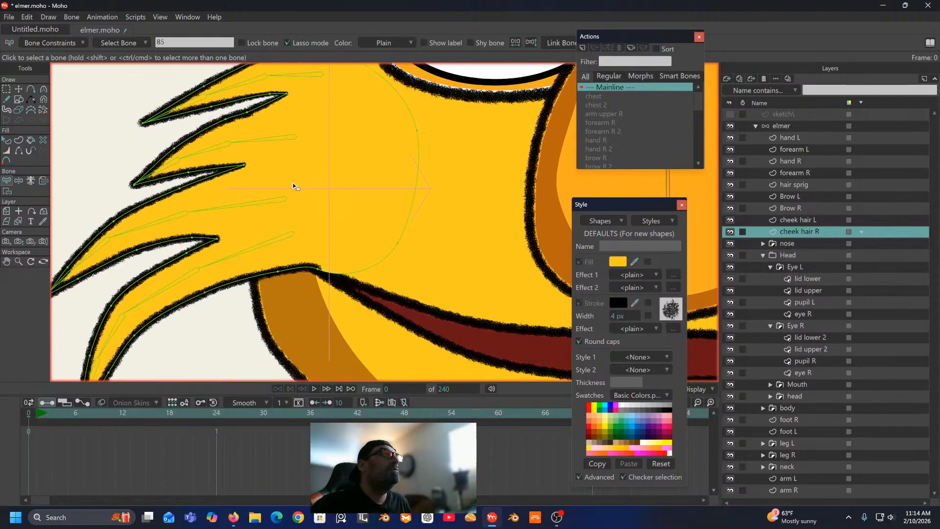
left_click(288, 236)
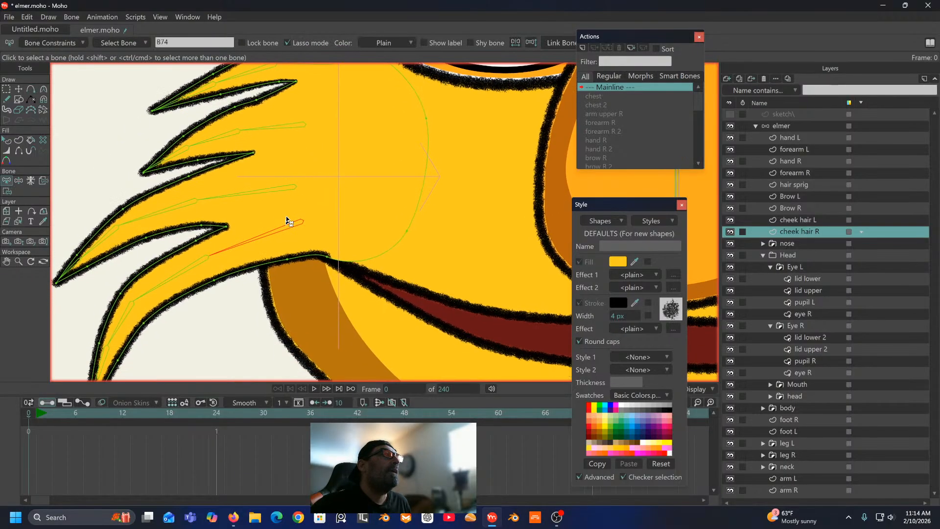
left_click_drag(287, 220, 289, 180)
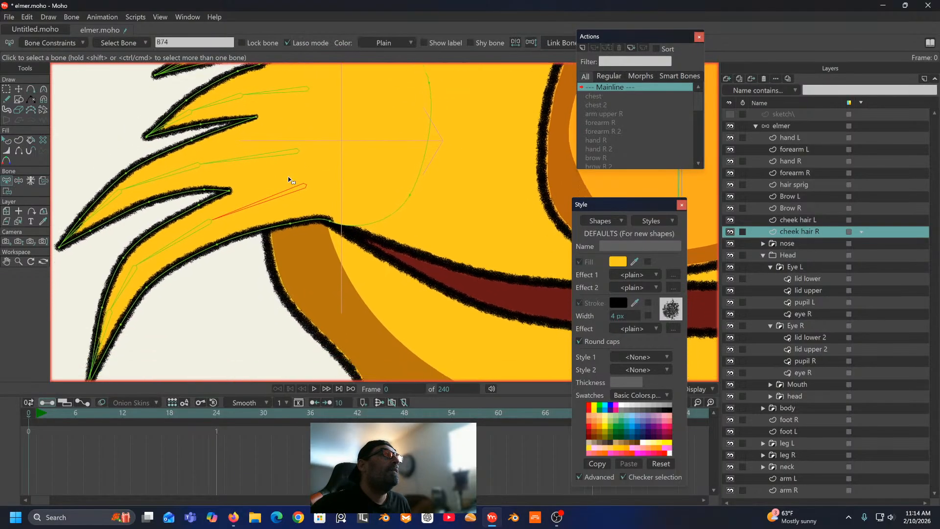
left_click(7, 192)
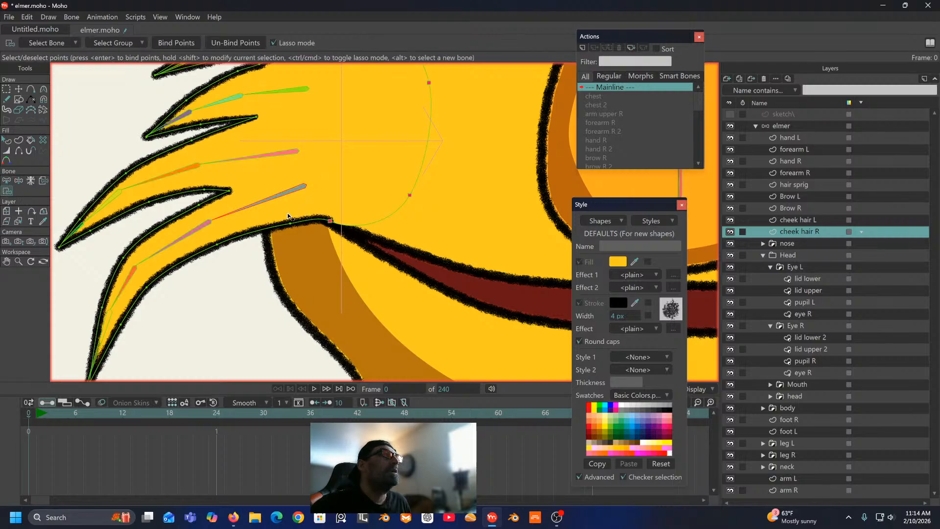
mouse_move(301, 217)
left_mouse_down()
mouse_move(220, 229)
mouse_move(214, 244)
mouse_move(232, 259)
mouse_move(296, 245)
mouse_move(319, 226)
left_mouse_up()
mouse_move(238, 182)
left_mouse_down()
mouse_move(192, 200)
mouse_move(204, 211)
mouse_move(191, 203)
mouse_move(206, 196)
left_mouse_up()
key("ctrl+a")
mouse_move(183, 203)
left_mouse_down()
mouse_move(264, 183)
mouse_move(292, 203)
mouse_move(298, 229)
mouse_move(211, 259)
mouse_move(196, 241)
mouse_move(193, 202)
left_mouse_up()
left_click(182, 43)
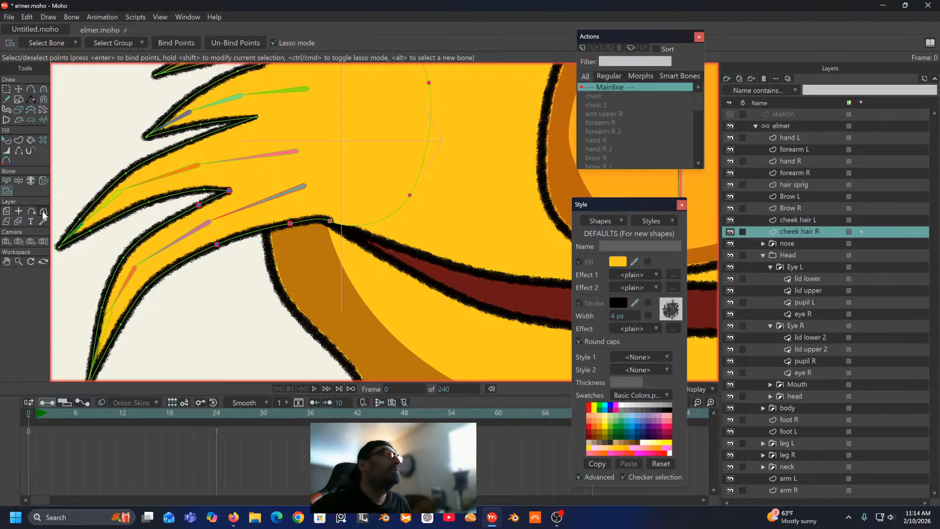
Step: Bind the two edge points at the bend of the lowest strand to its second bone
left_click(7, 181)
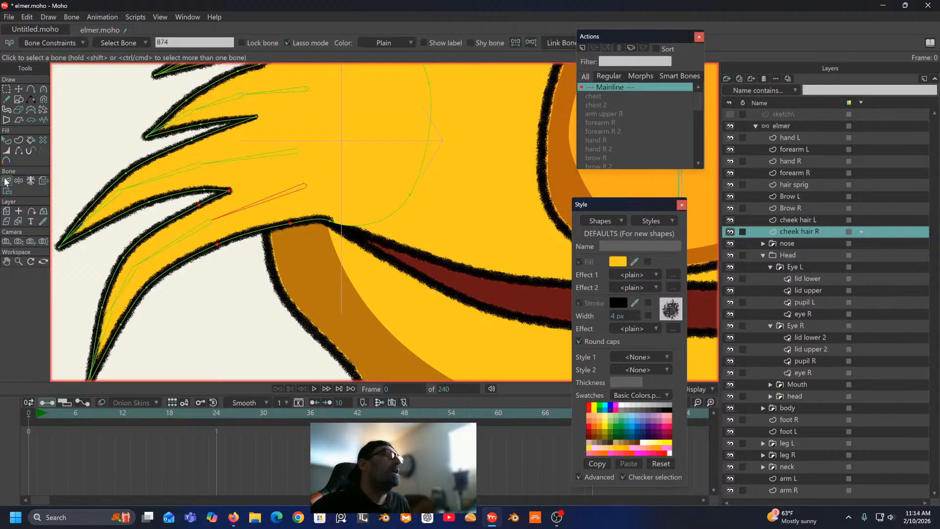
left_click(170, 251)
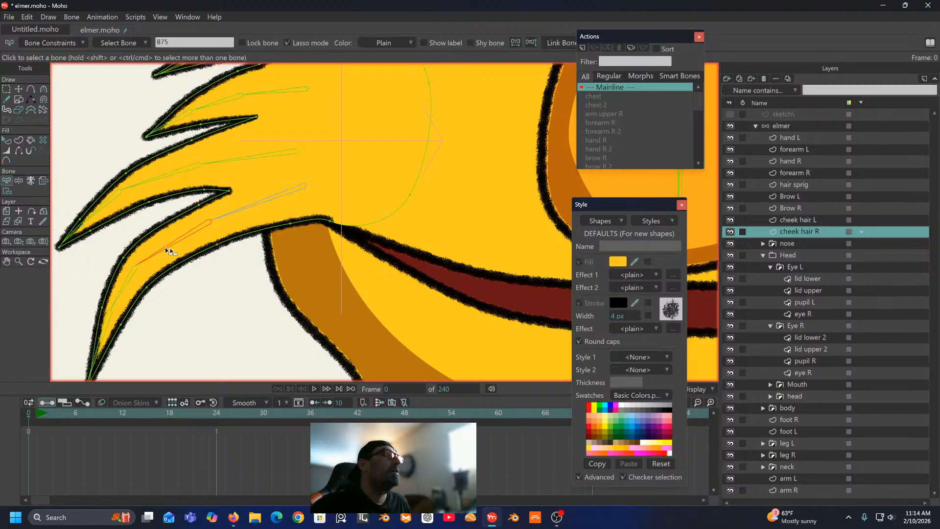
left_click(6, 191)
mouse_move(132, 268)
left_mouse_down()
mouse_move(118, 249)
mouse_move(137, 291)
mouse_move(168, 291)
mouse_move(126, 239)
left_mouse_up()
left_click(187, 42)
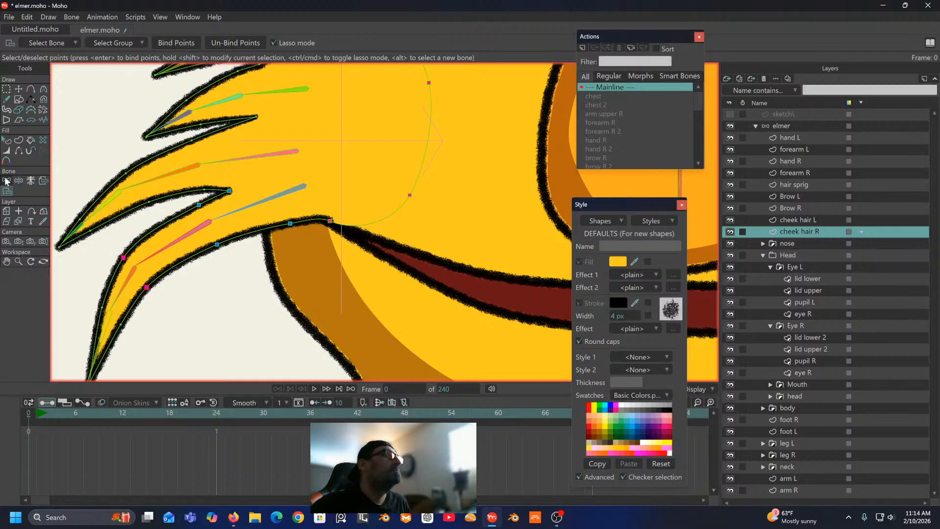
Step: Bind the two edge points between the lowest strand's bend and tip to its third bone
key("b")
left_click(126, 286)
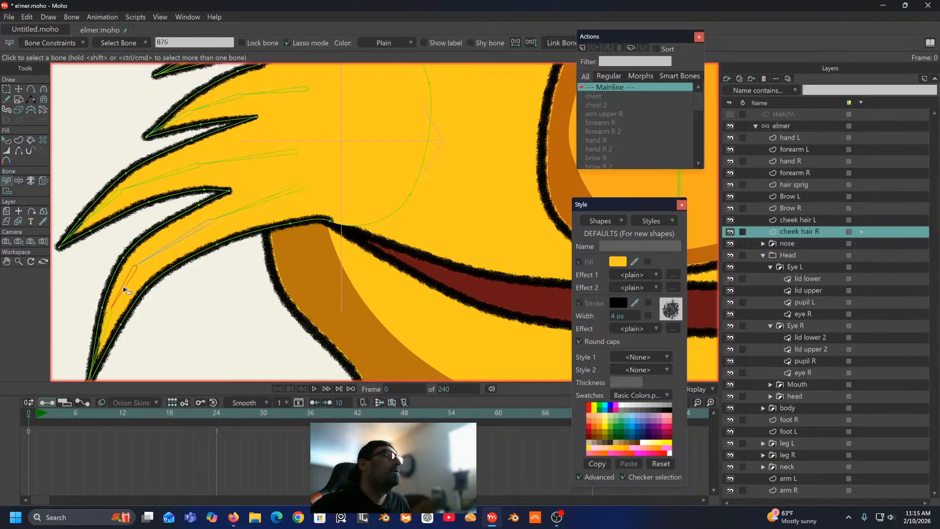
left_click(7, 193)
mouse_move(103, 296)
left_mouse_down()
mouse_move(139, 338)
mouse_move(90, 290)
left_mouse_up()
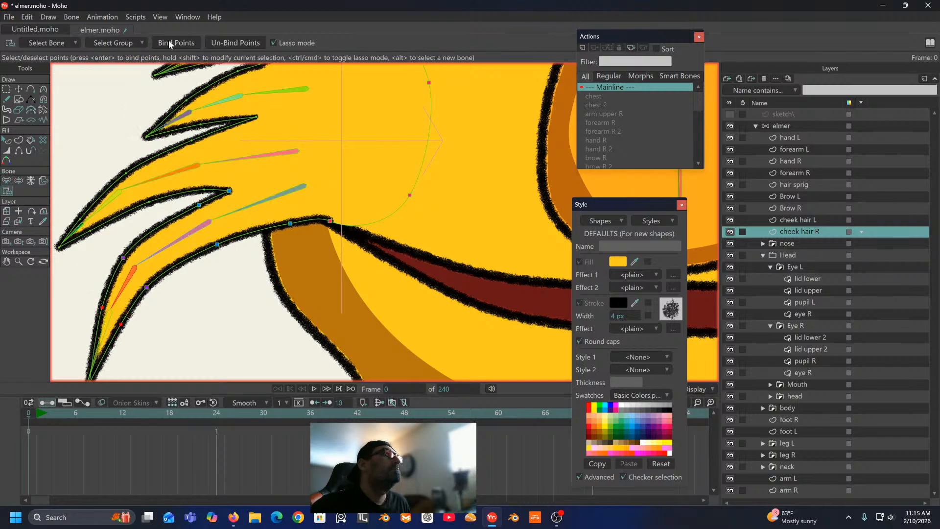
Step: Bind the tip point of the lowest strand to its end bone
left_click_drag(72, 177, 146, 96)
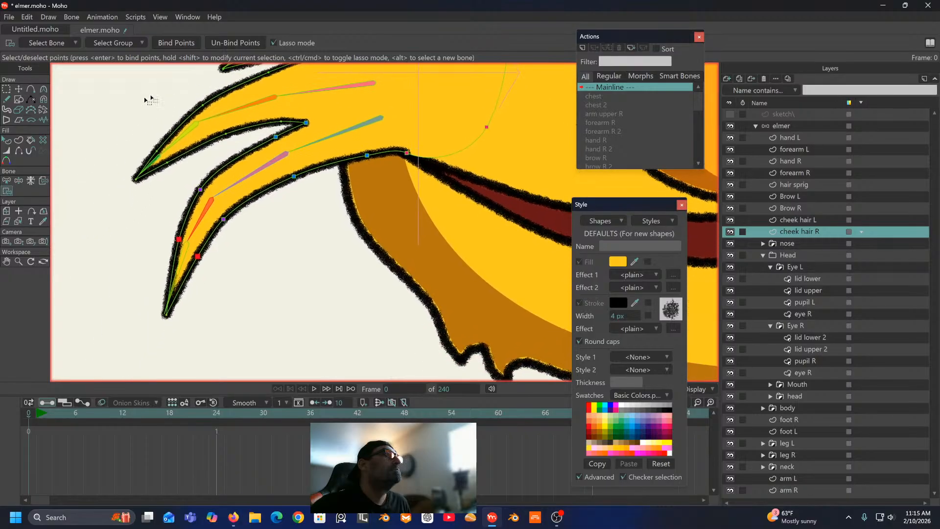
left_click(7, 180)
left_click(180, 267)
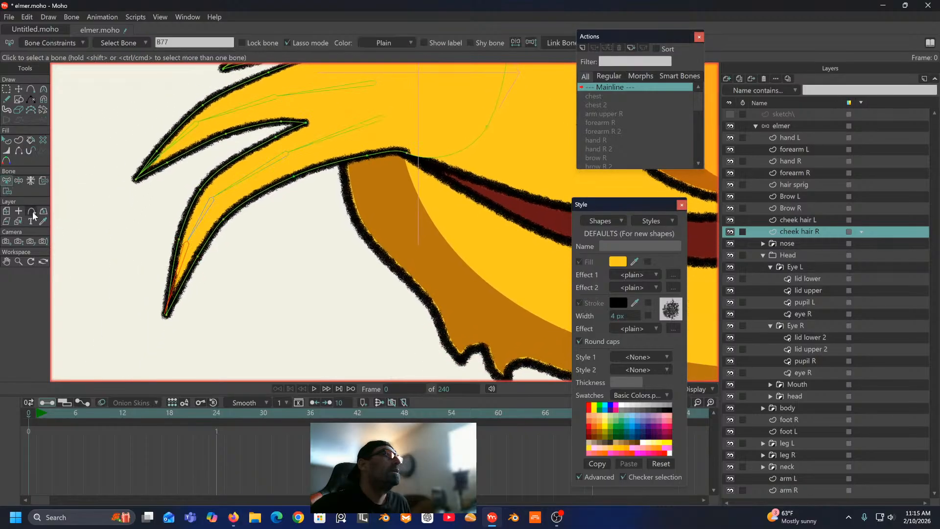
left_click(7, 191)
mouse_move(154, 276)
left_mouse_down()
mouse_move(164, 325)
mouse_move(167, 268)
left_mouse_up()
left_click(170, 44)
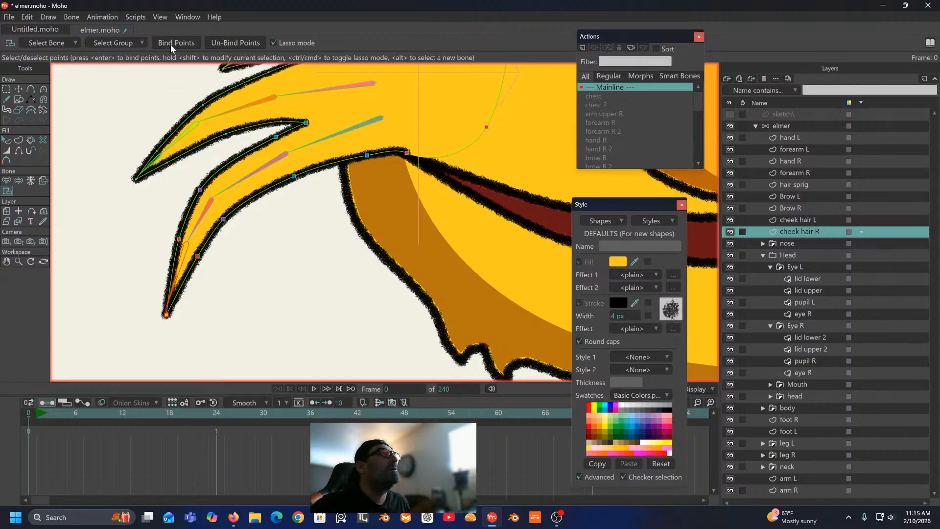
Step: Bind the two edge points near the base of the second-lowest strand to its root bone
left_click_drag(147, 193, 127, 269)
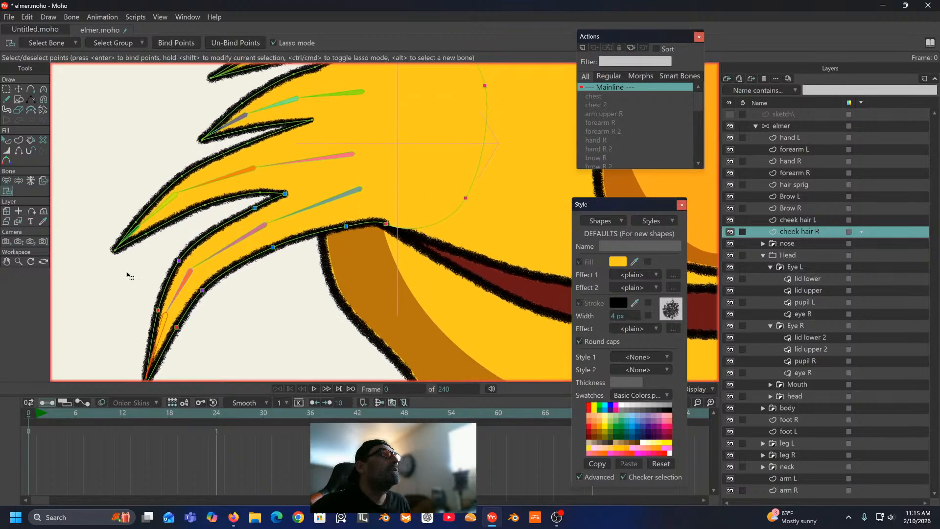
left_click(6, 180)
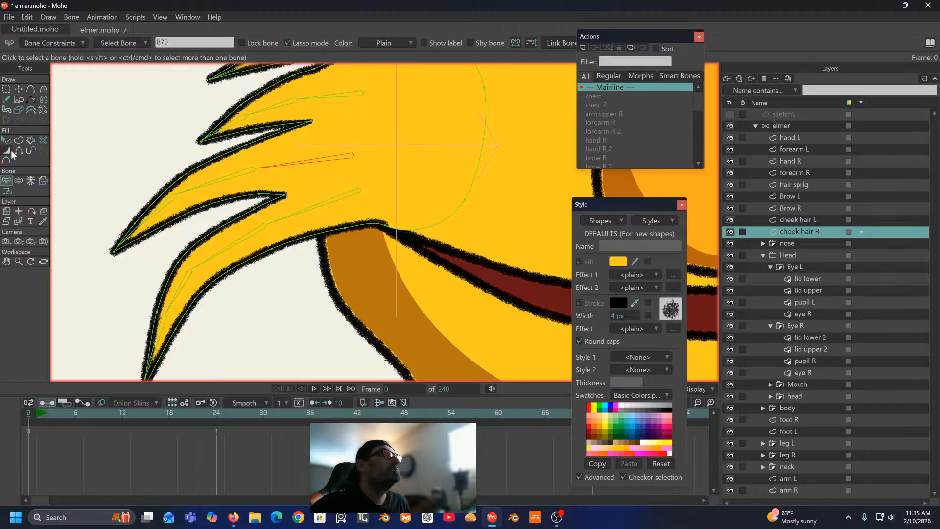
left_click(8, 192)
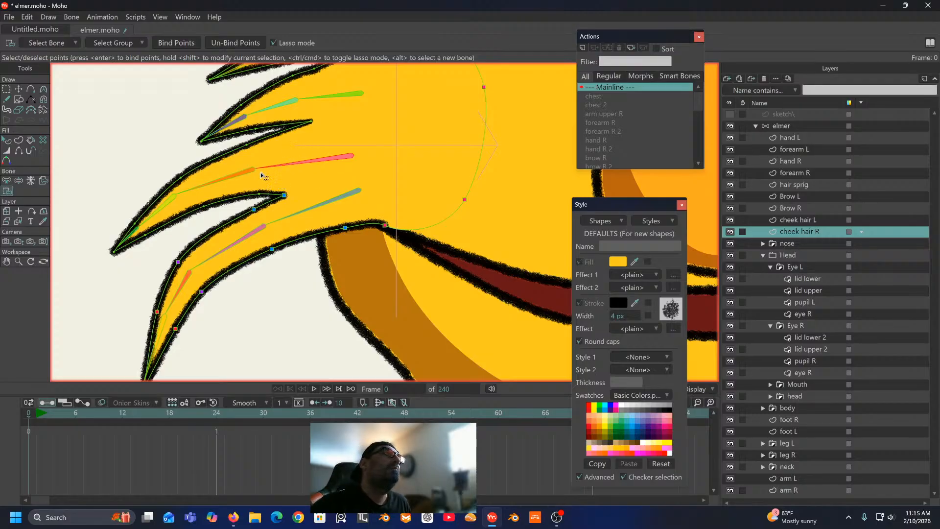
mouse_move(269, 188)
left_mouse_down()
mouse_move(266, 156)
mouse_move(240, 138)
mouse_move(235, 162)
mouse_move(252, 181)
left_mouse_up()
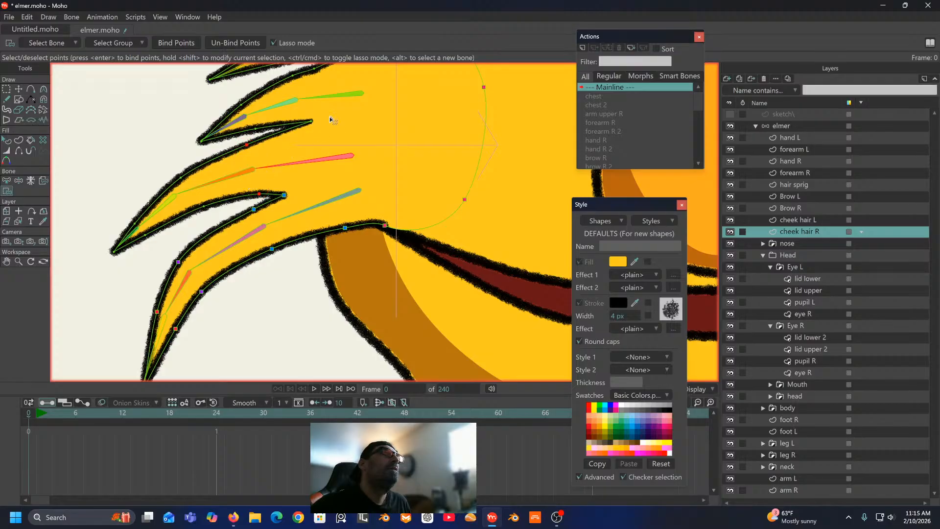
left_click(175, 43)
Step: Bind the two edge points in the middle of the second-lowest strand to its second bone
left_click(6, 180)
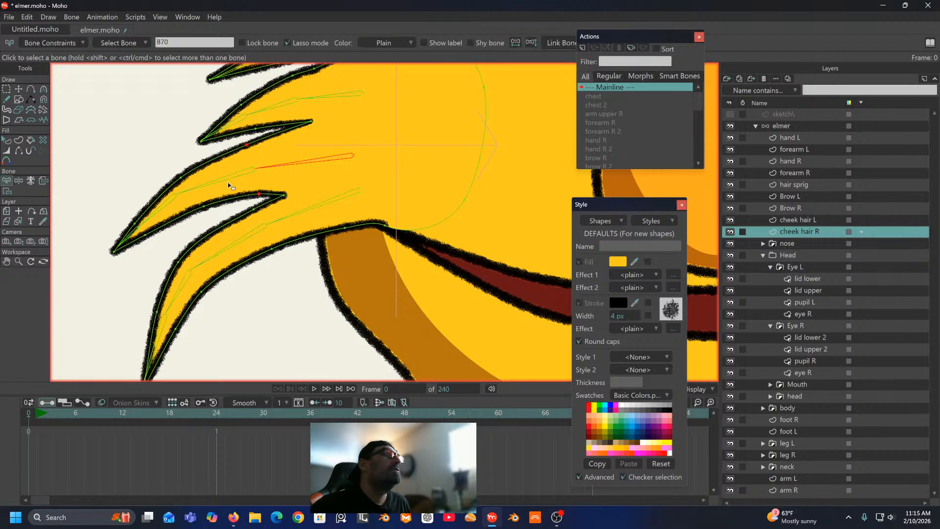
left_click(7, 191)
mouse_move(191, 157)
left_mouse_down()
mouse_move(175, 182)
mouse_move(203, 214)
mouse_move(216, 194)
mouse_move(195, 159)
left_mouse_up()
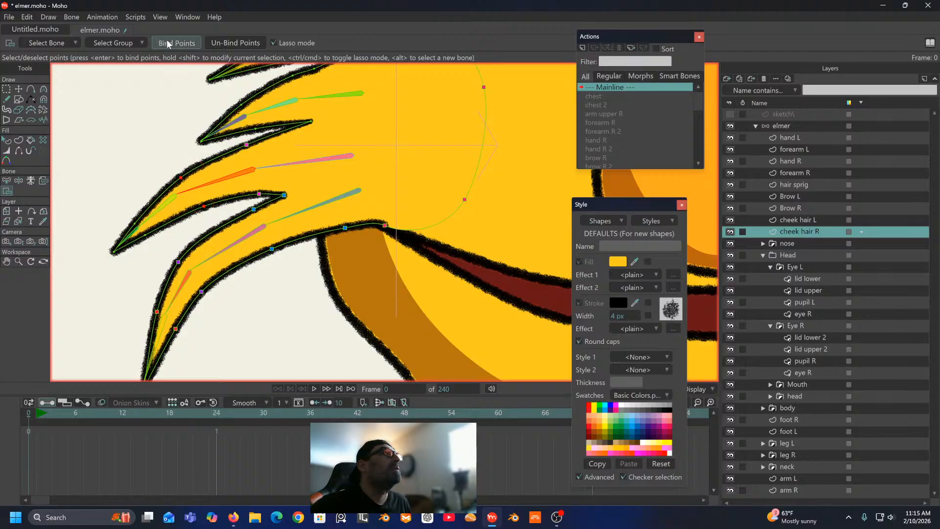
Step: Bind the two edge points close to the tip of the second-lowest strand to its third bone
left_click(8, 182)
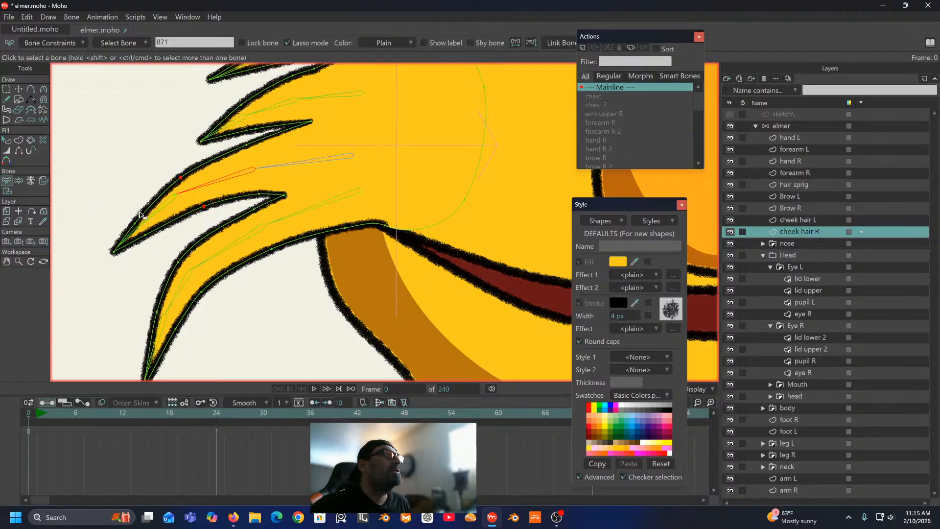
left_click(7, 191)
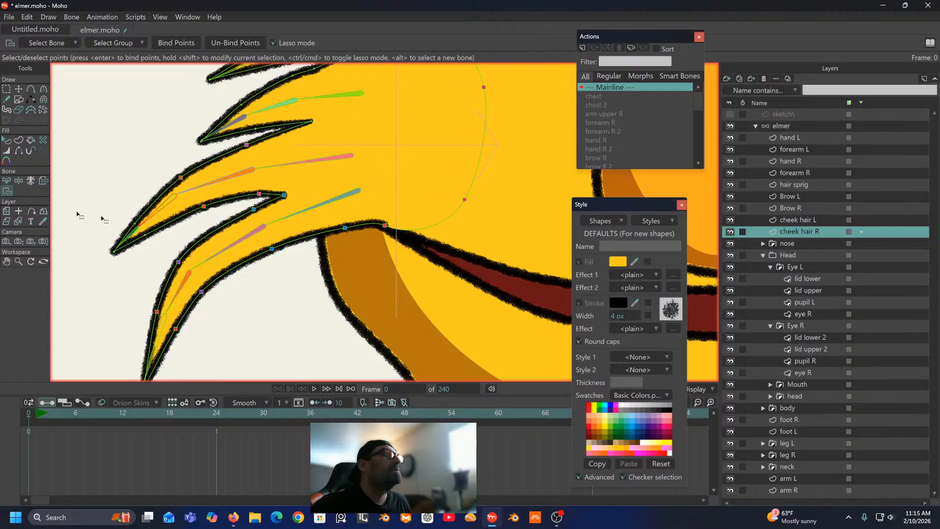
mouse_move(133, 206)
left_mouse_down()
mouse_move(148, 246)
mouse_move(131, 204)
left_mouse_up()
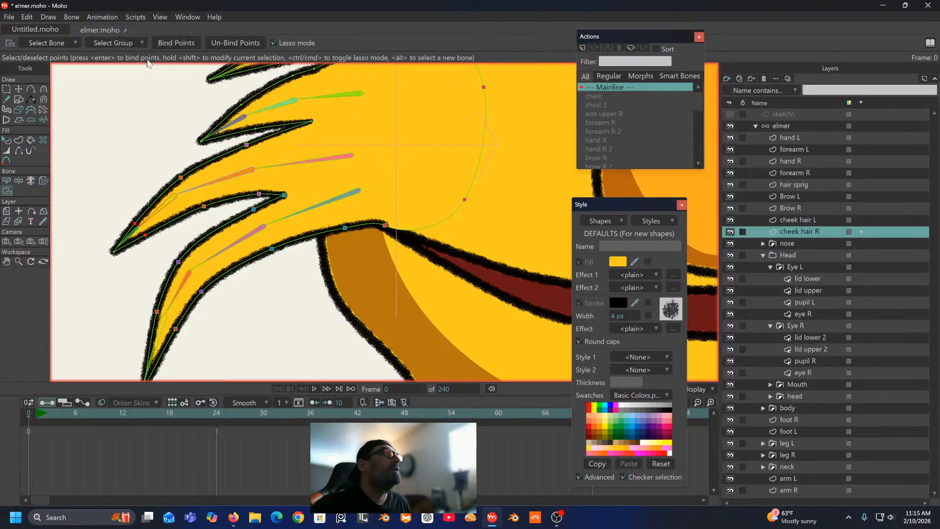
Step: Bind the tip point of the second-lowest strand to its end bone
left_click(7, 182)
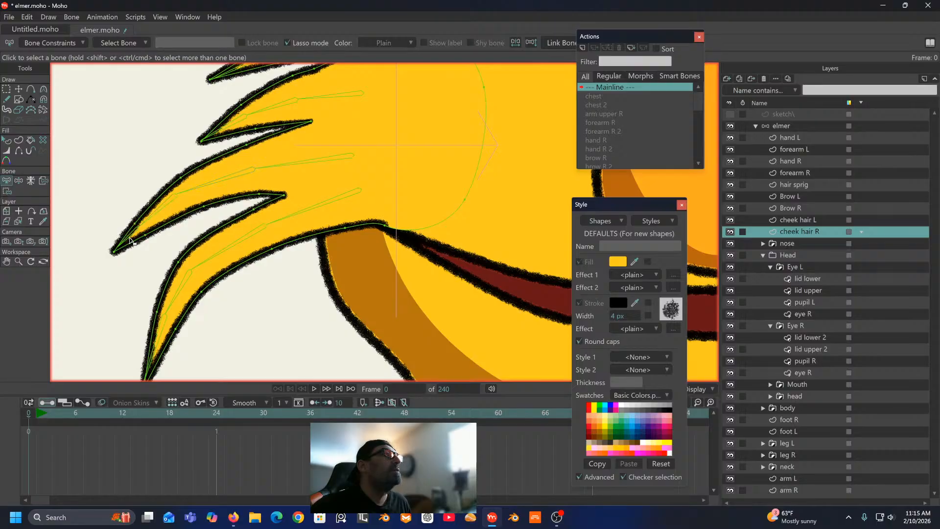
left_click(127, 239)
left_click(7, 191)
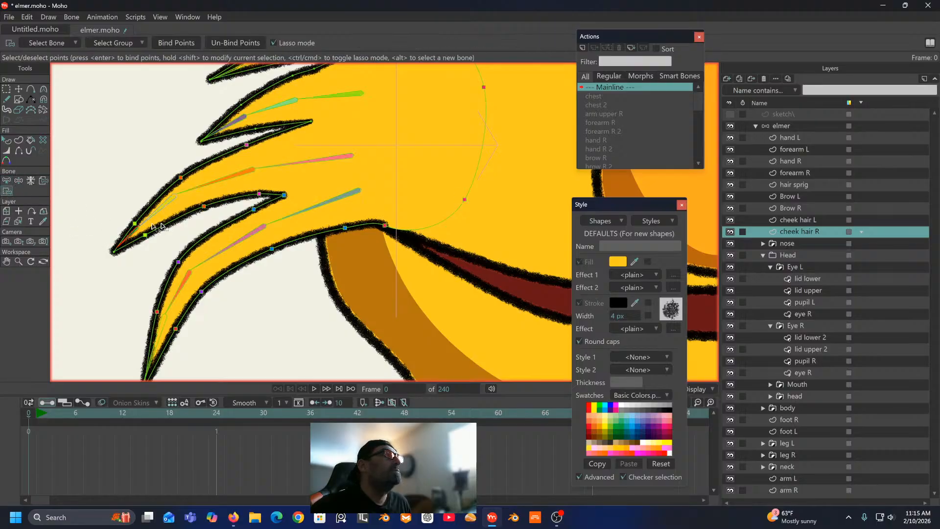
left_click_drag(118, 243, 116, 241)
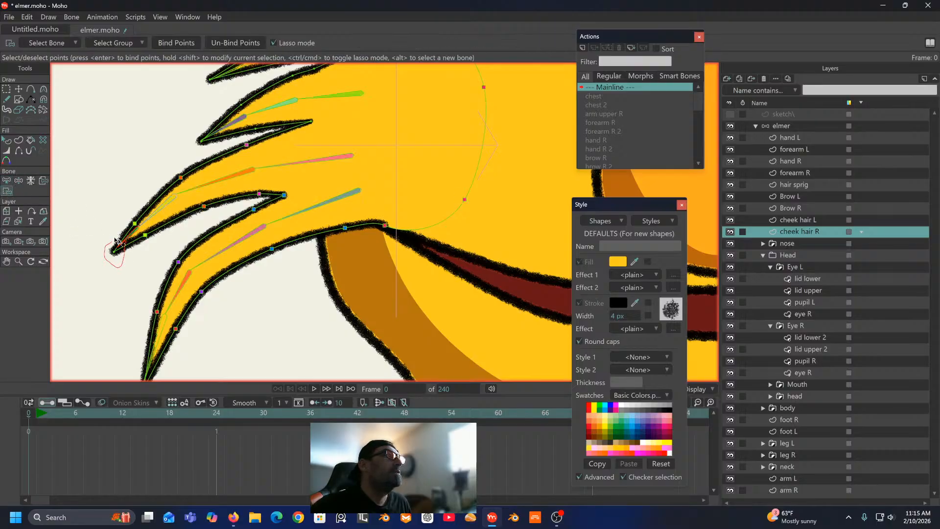
left_click(179, 44)
Step: Bind the three edge points near the base of the second-highest strand to its root bone
left_click_drag(144, 93, 69, 164)
left_click(6, 181)
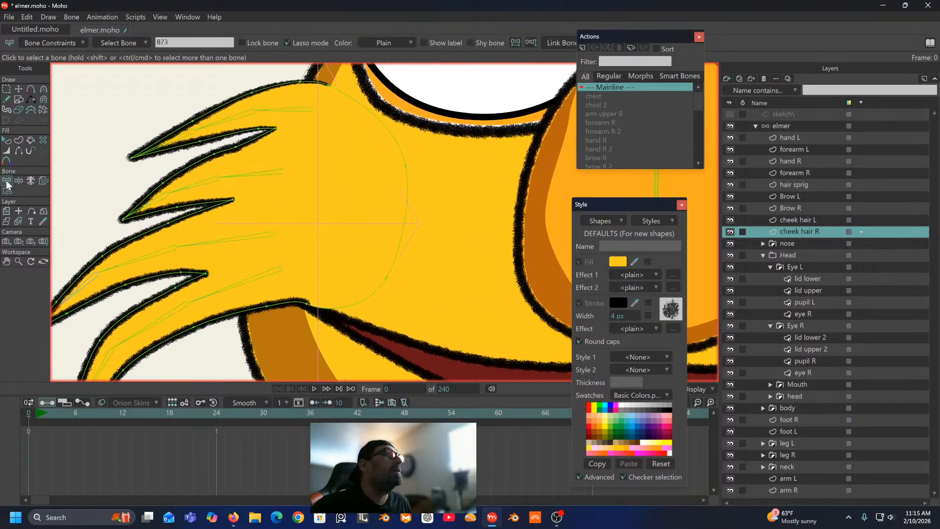
left_click(239, 242)
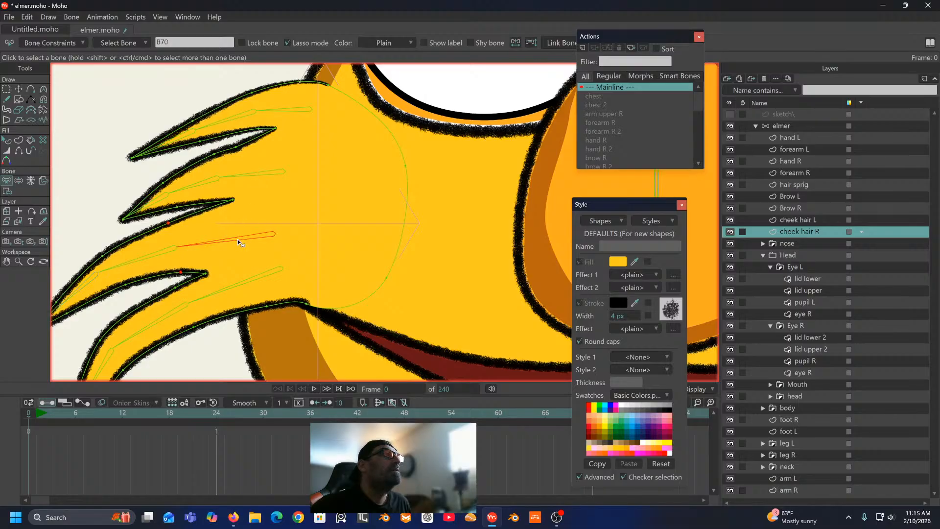
left_click(264, 177)
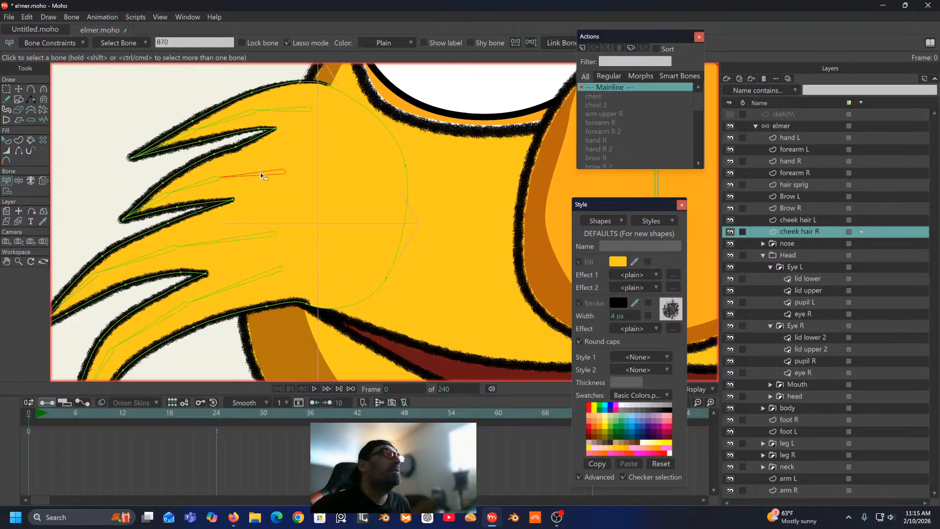
left_click(9, 192)
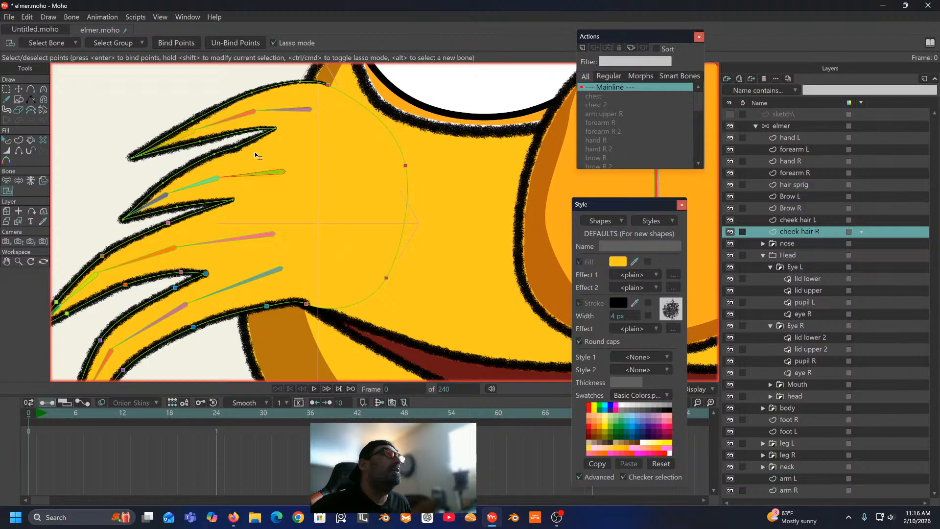
mouse_move(255, 154)
left_mouse_down()
mouse_move(221, 144)
mouse_move(204, 156)
mouse_move(219, 205)
mouse_move(248, 201)
left_mouse_up()
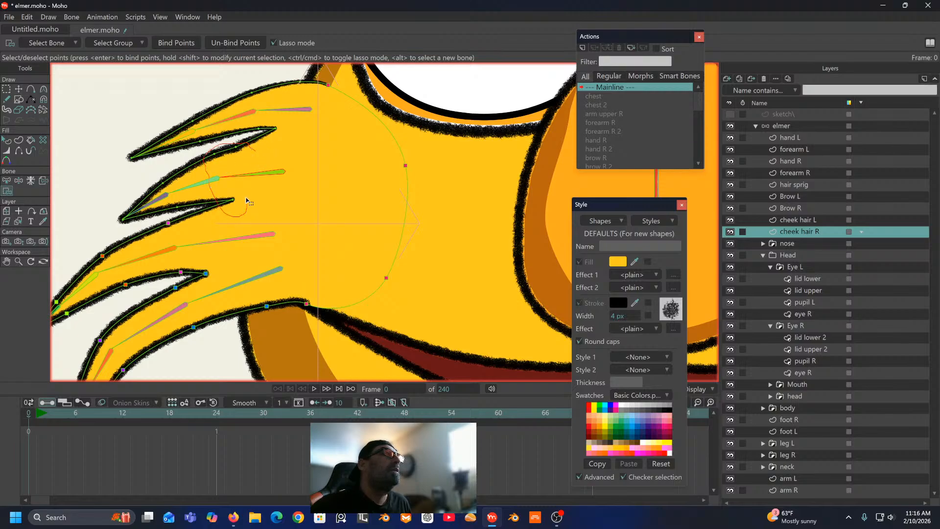
left_click(183, 41)
Step: Bind the two edge points in the middle of the second-highest strand to its second bone
left_click(6, 180)
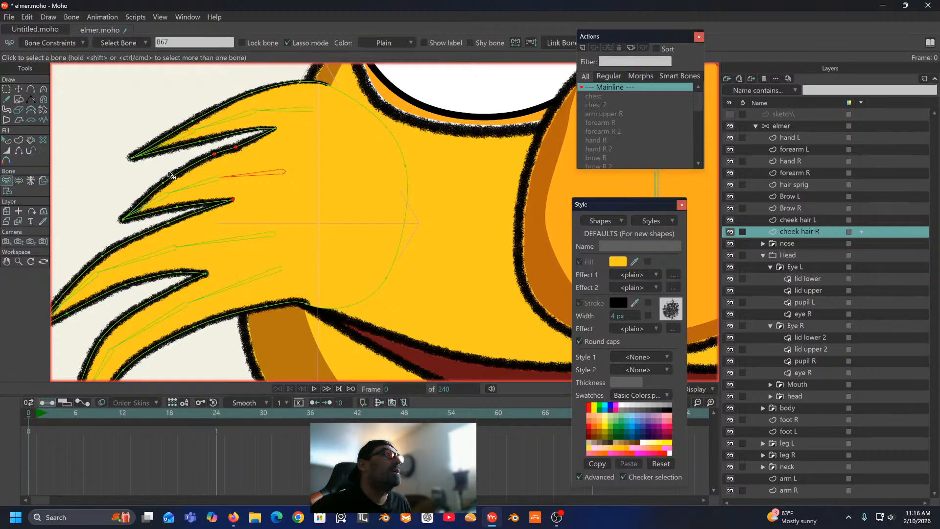
left_click(7, 191)
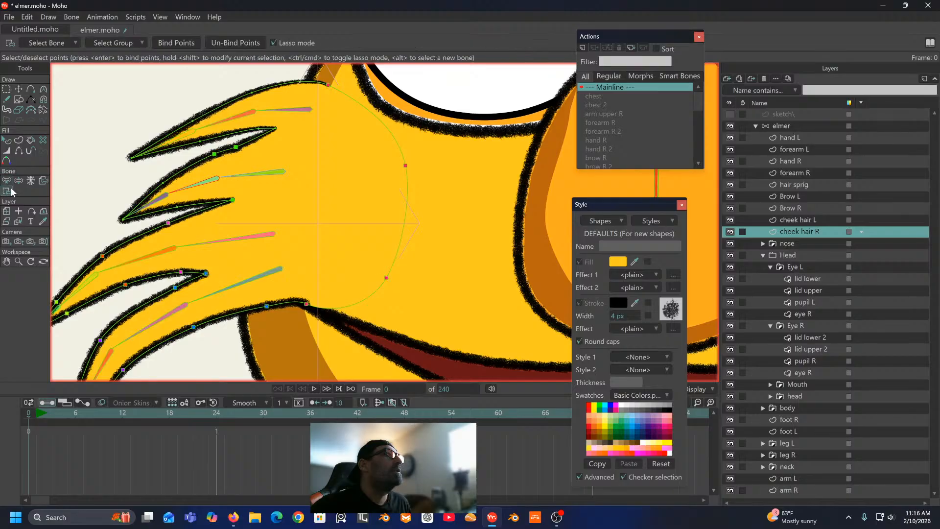
mouse_move(160, 177)
left_mouse_down()
mouse_move(170, 207)
mouse_move(182, 210)
mouse_move(165, 175)
left_mouse_up()
left_click(170, 40)
Step: Bind the tip point of the second-highest strand to its end bone
left_click(6, 181)
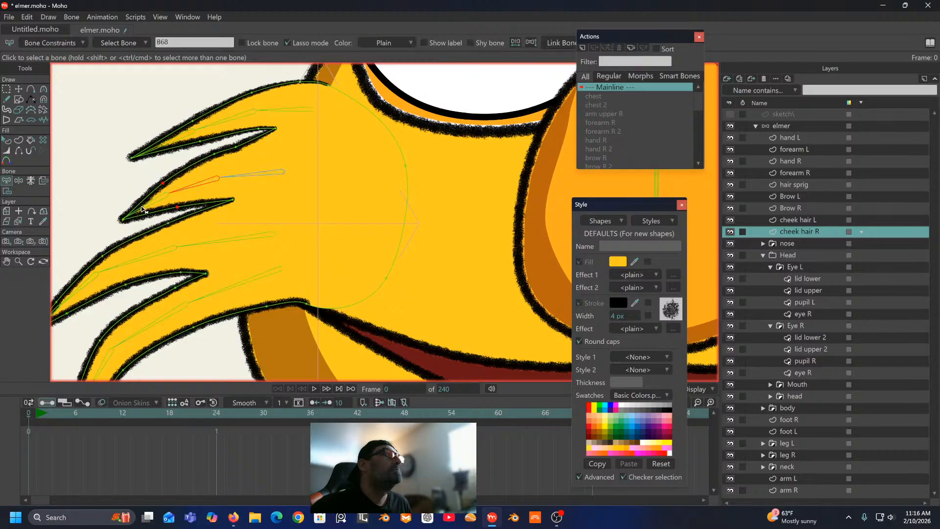
left_click(7, 191)
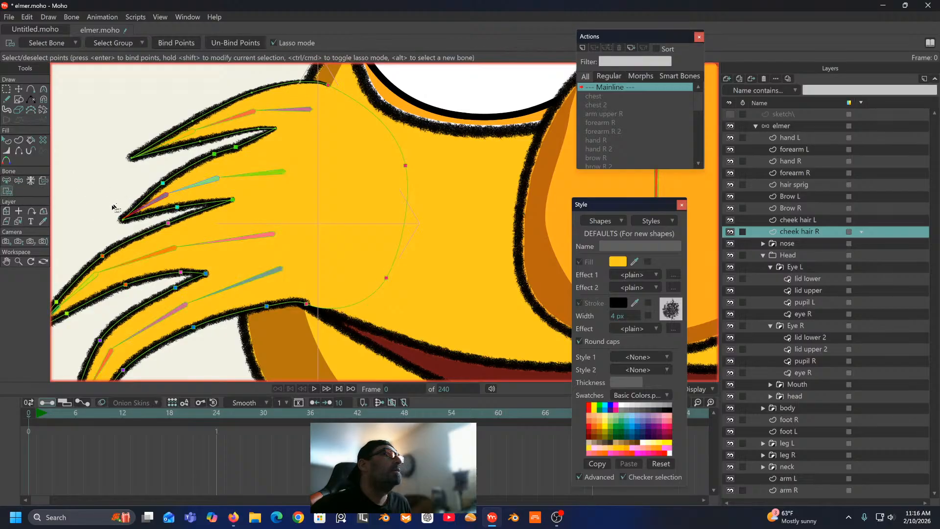
left_click_drag(112, 205, 111, 203)
left_click(171, 40)
Step: Bind the four edge points near the base of the topmost strand to its root bone
left_click_drag(141, 67, 107, 137)
left_click(7, 181)
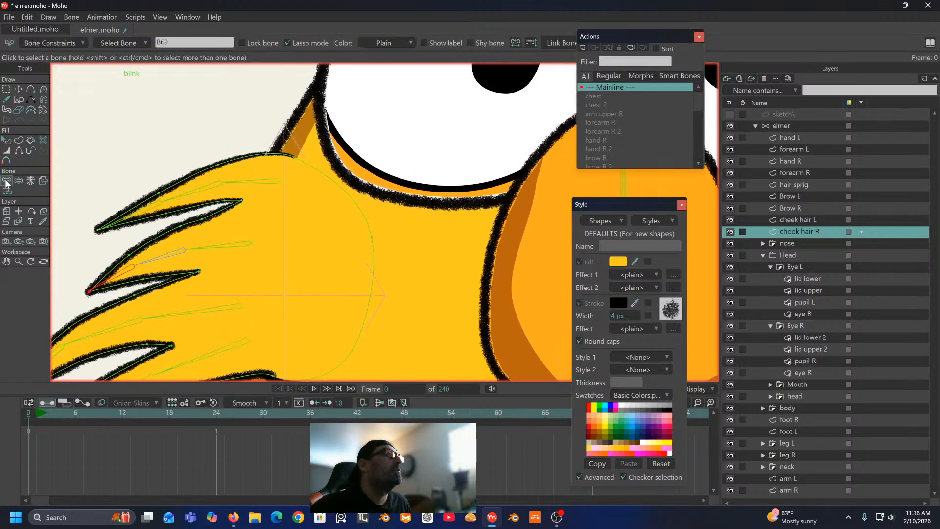
left_click(248, 184)
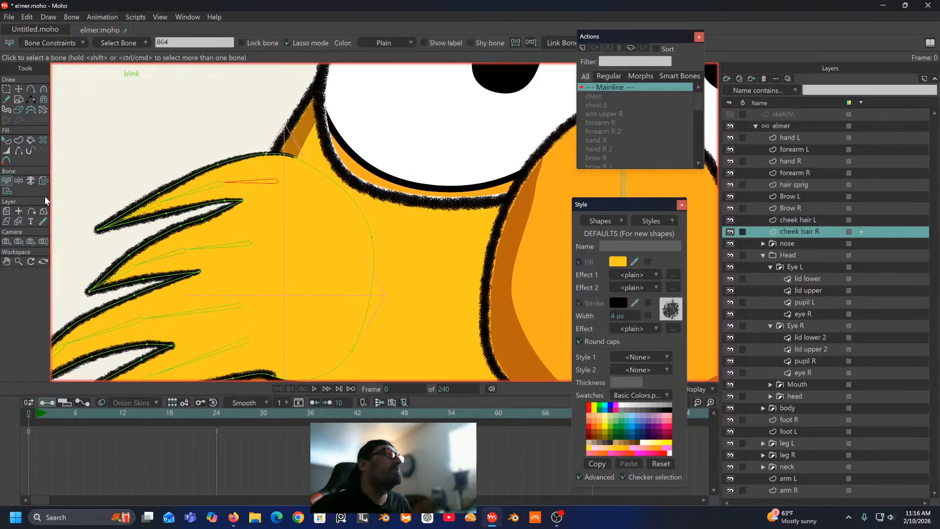
left_click(7, 191)
mouse_move(278, 151)
left_mouse_down()
mouse_move(252, 141)
mouse_move(218, 164)
mouse_move(215, 208)
mouse_move(256, 208)
mouse_move(260, 164)
mouse_move(251, 155)
mouse_move(273, 165)
left_mouse_up()
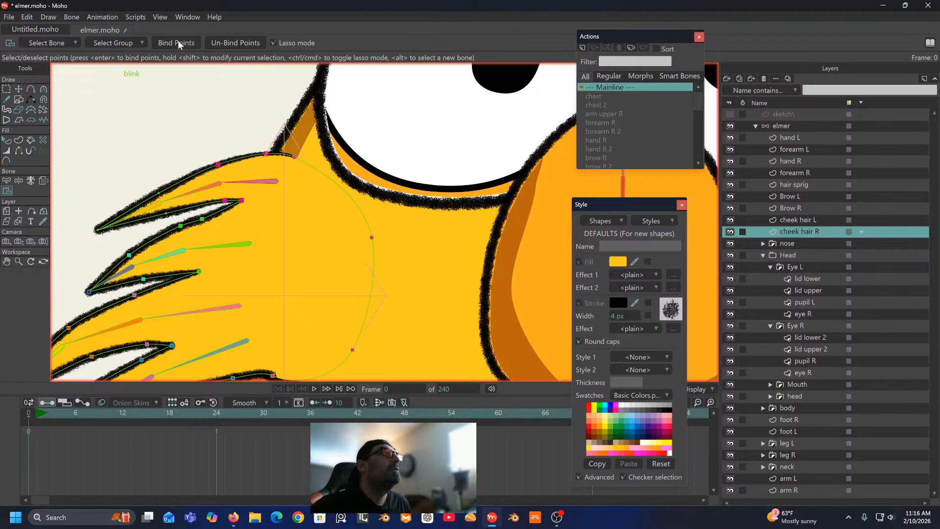
Step: Bind the two edge points in the middle of the topmost strand to its second bone
left_click(7, 181)
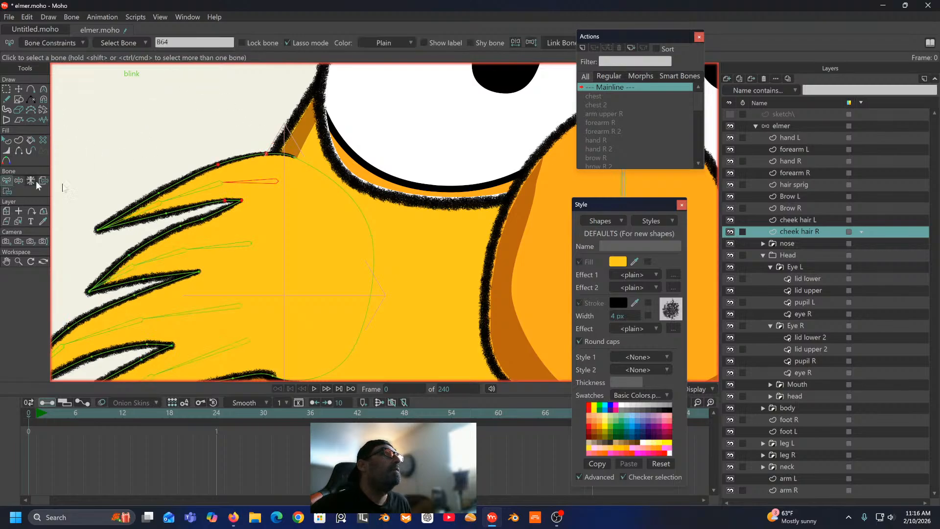
left_click(207, 187)
left_click(8, 191)
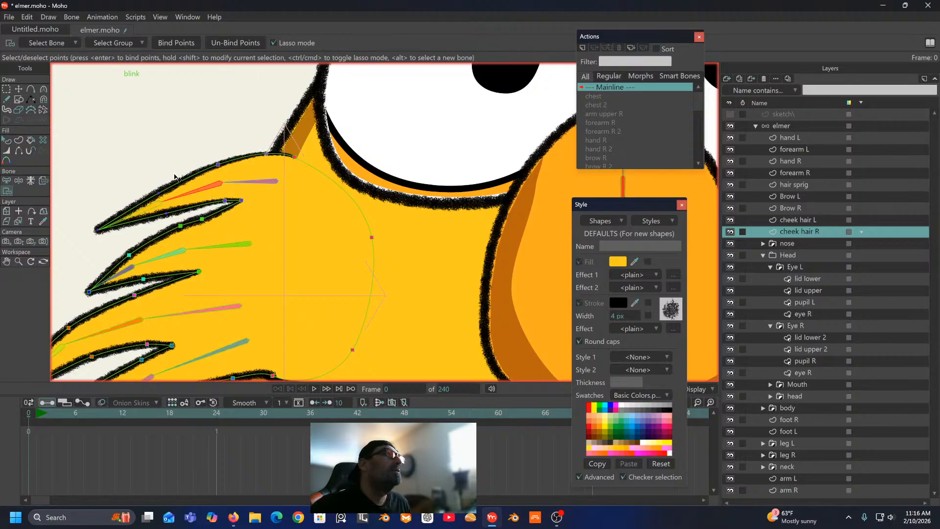
mouse_move(175, 178)
left_mouse_down()
mouse_move(154, 177)
mouse_move(166, 221)
mouse_move(177, 198)
mouse_move(176, 175)
left_mouse_up()
left_click(179, 43)
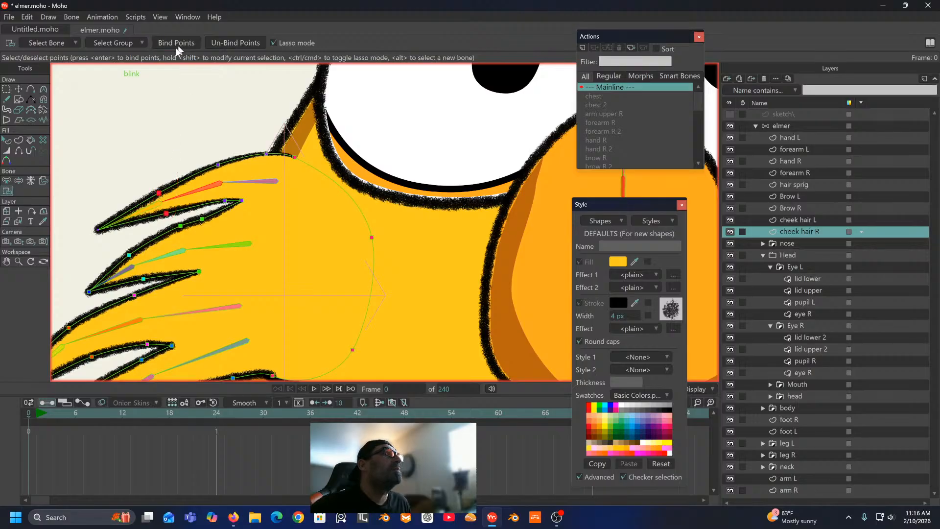
Step: Bind the tip point of the topmost strand to its end bone
left_click(8, 181)
left_click(138, 218)
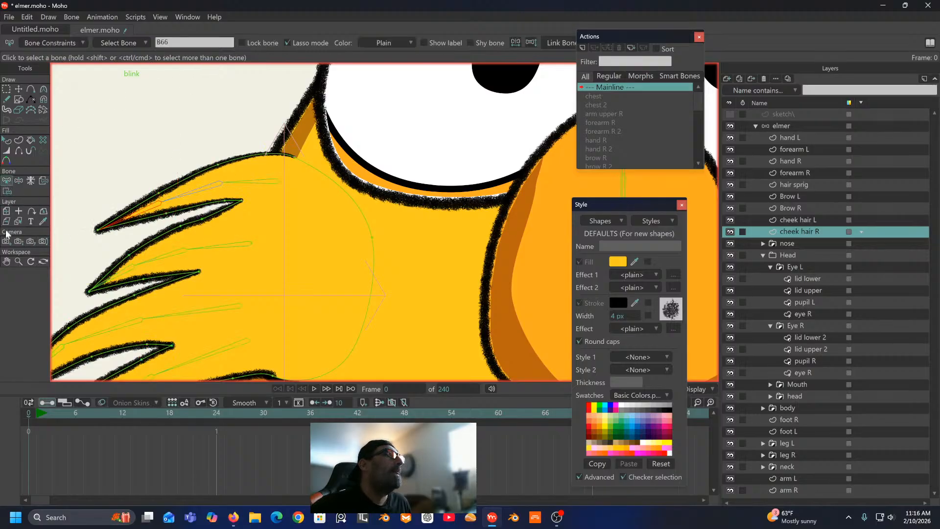
left_click(7, 191)
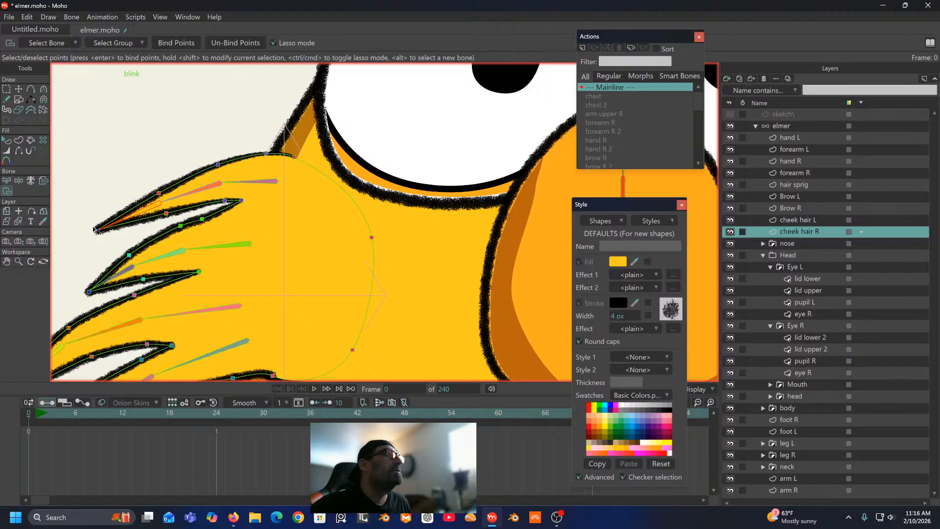
mouse_move(117, 209)
left_mouse_down()
mouse_move(96, 233)
mouse_move(121, 213)
left_mouse_up()
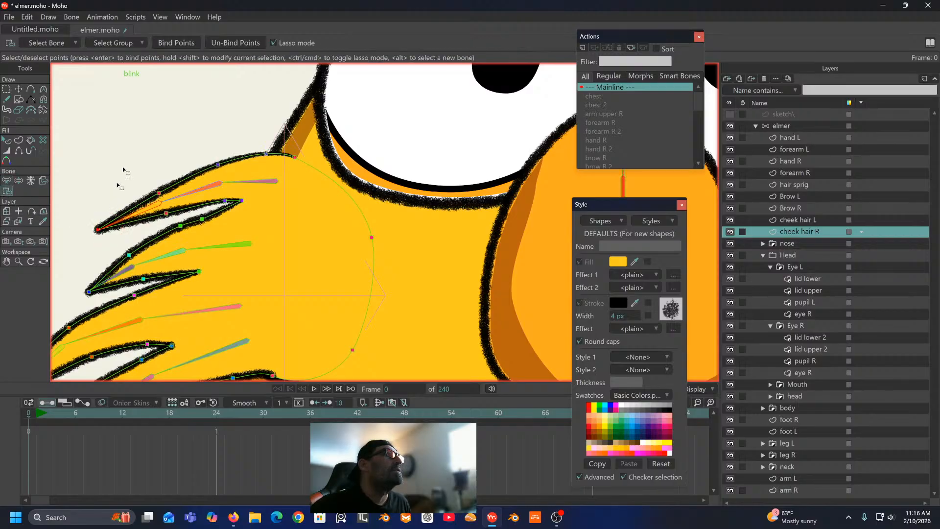
left_click(175, 42)
Step: Enable angle dynamics on the bones beyond the root bone in all four strands of the cheek hair R layer
scroll(171, 129, "down", 3)
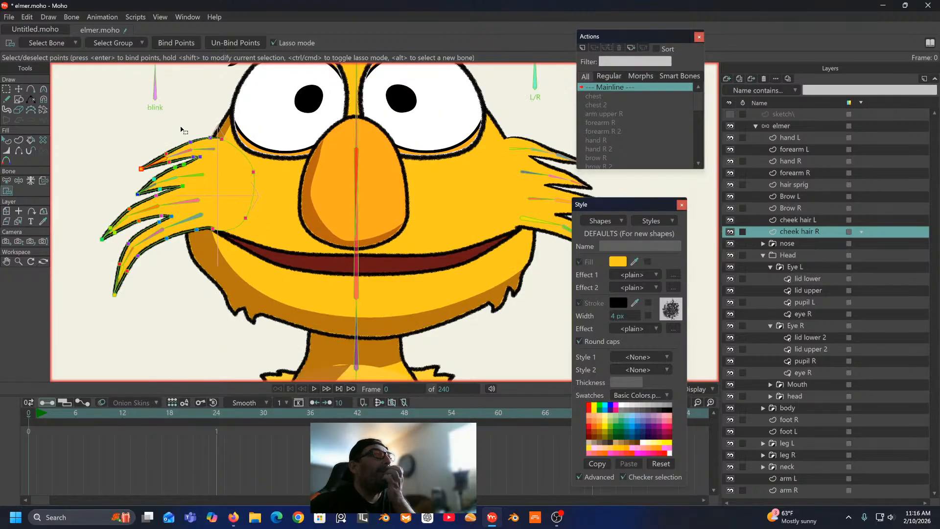
scroll(163, 132, "up", 3)
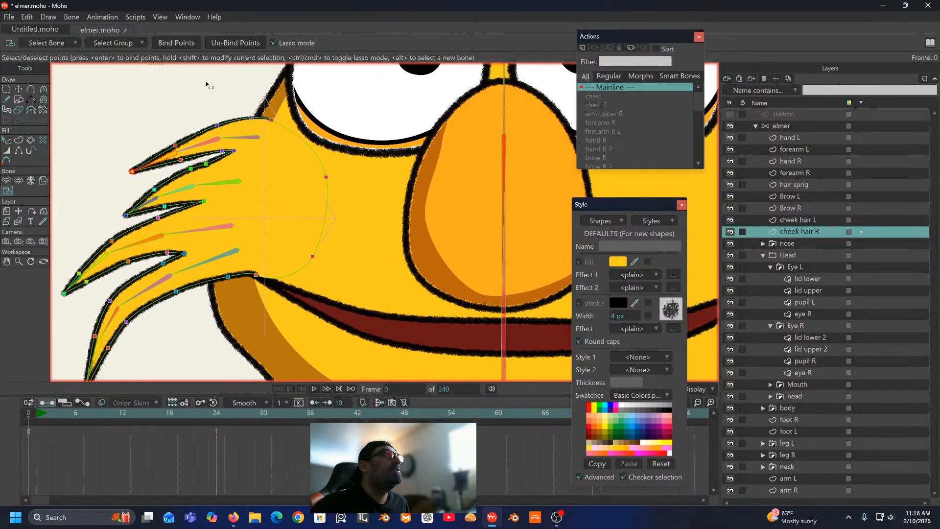
left_click(7, 181)
left_click(209, 143)
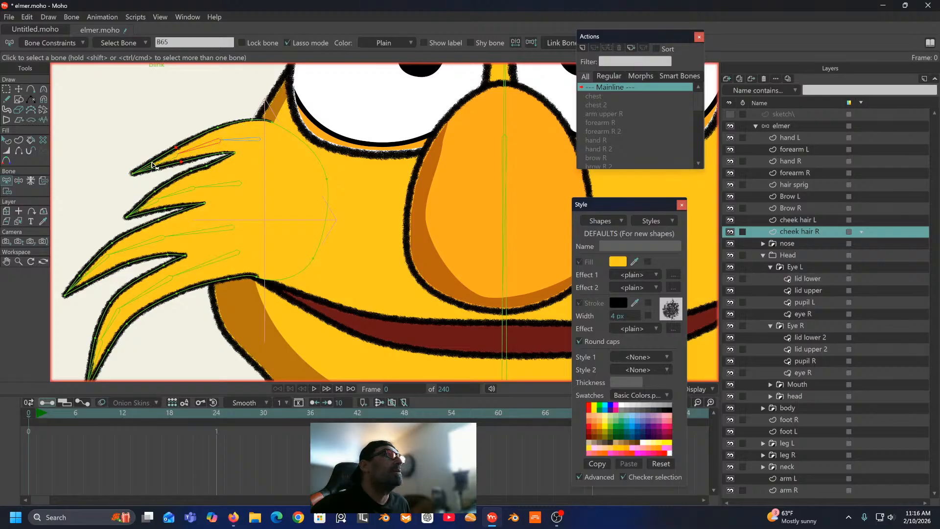
left_click(181, 195, "shift")
left_click(131, 247, "shift")
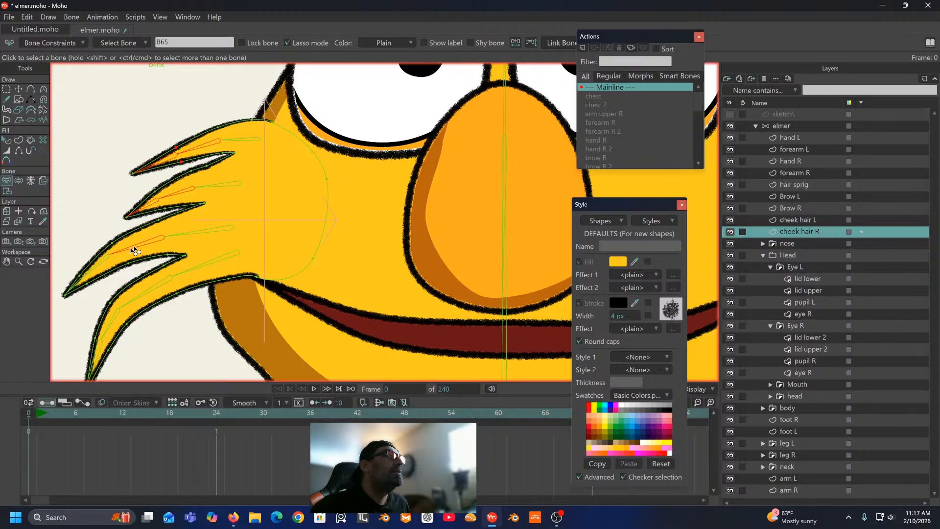
left_click(101, 262, "shift")
left_click(112, 323, "shift")
scroll(157, 221, "up", 2)
left_click(64, 43)
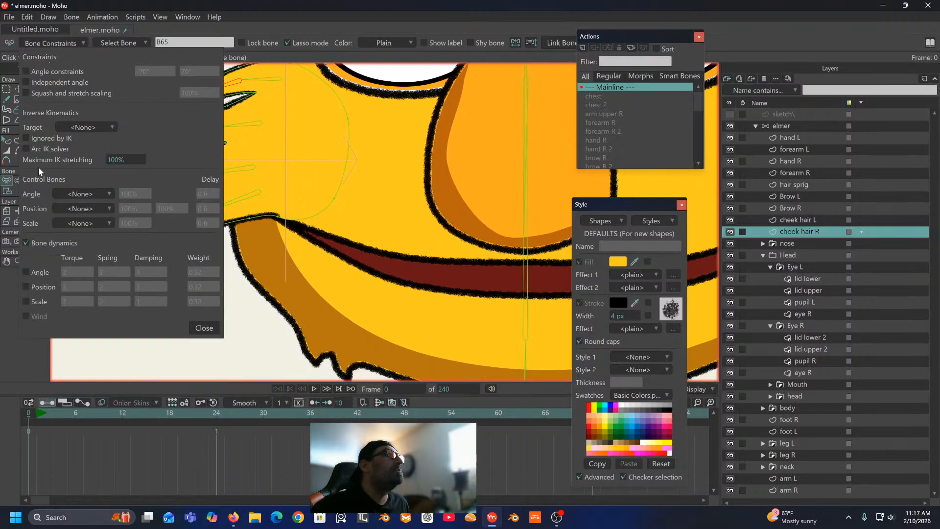
left_click(27, 273)
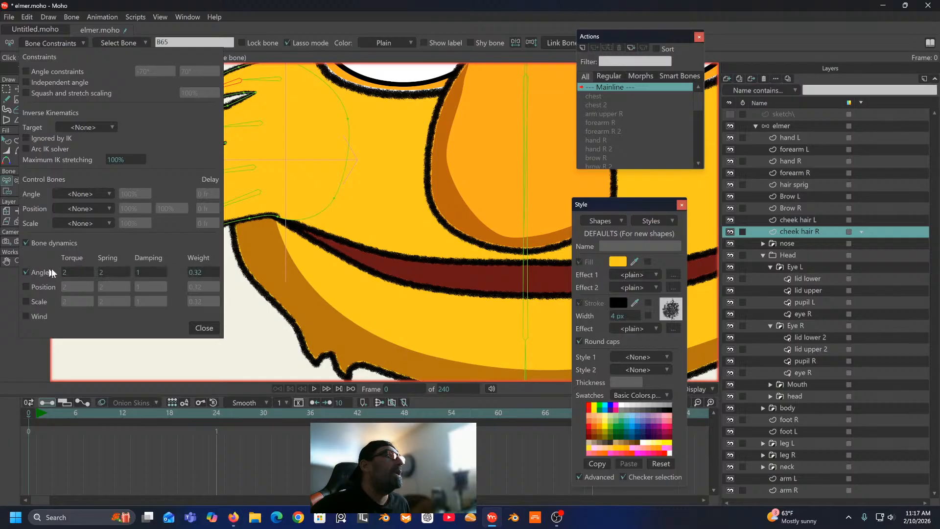
Step: Set the selected bones' angle dynamics to torque 1, spring 1, damping 4 and weight 1
left_click(75, 272)
type("1")
left_click(110, 271)
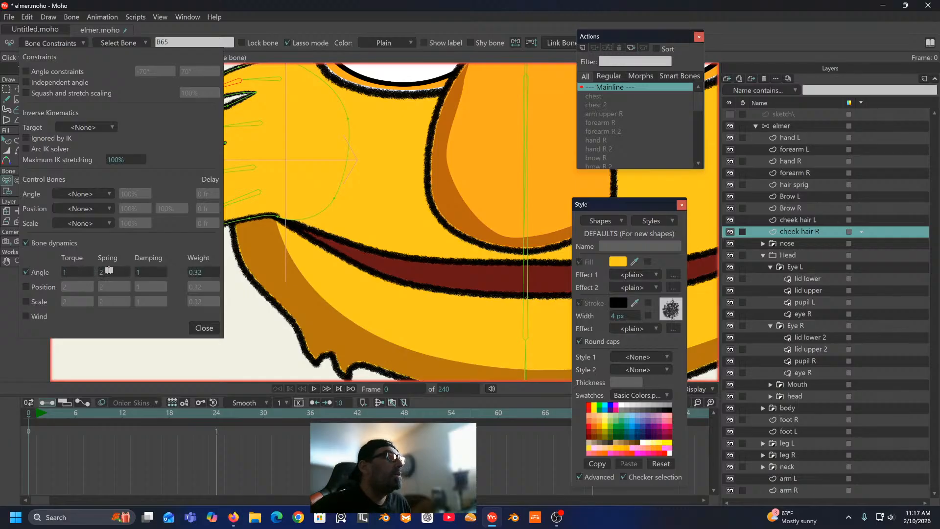
type("11")
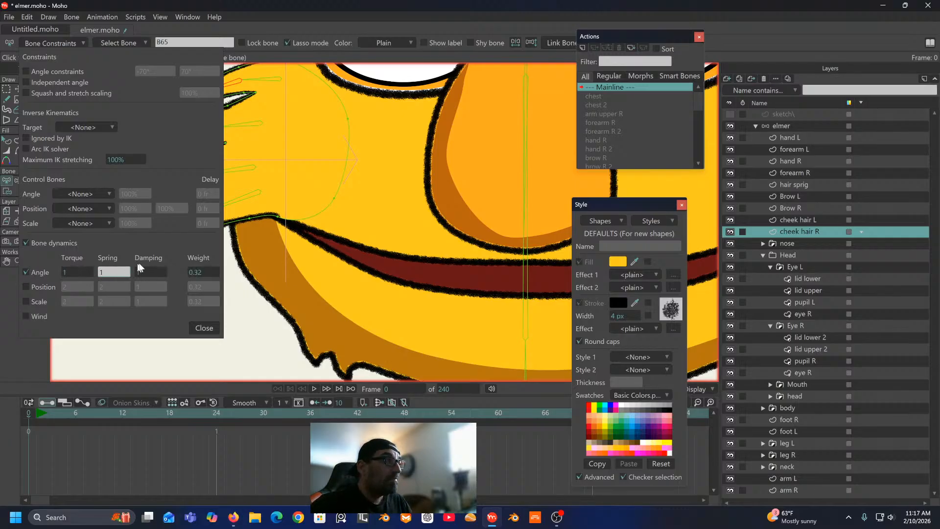
left_click(149, 271)
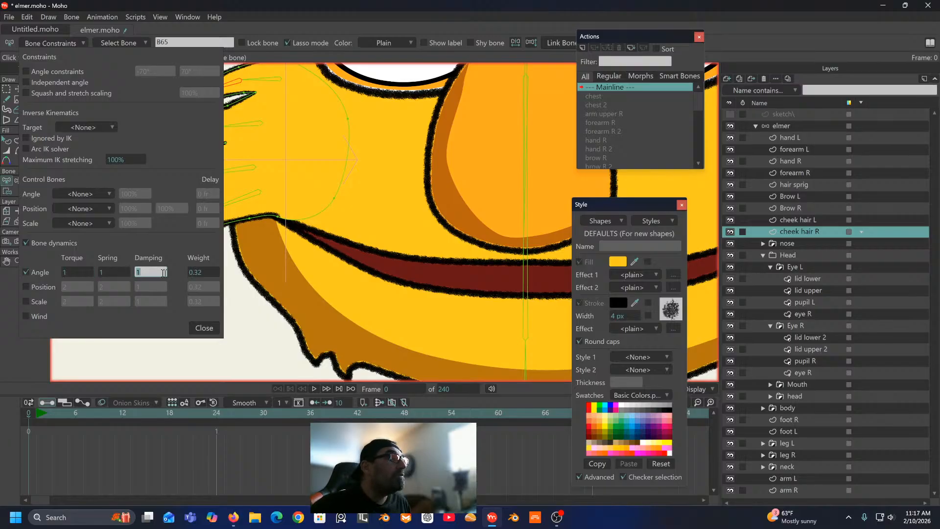
left_click(204, 272)
type("1")
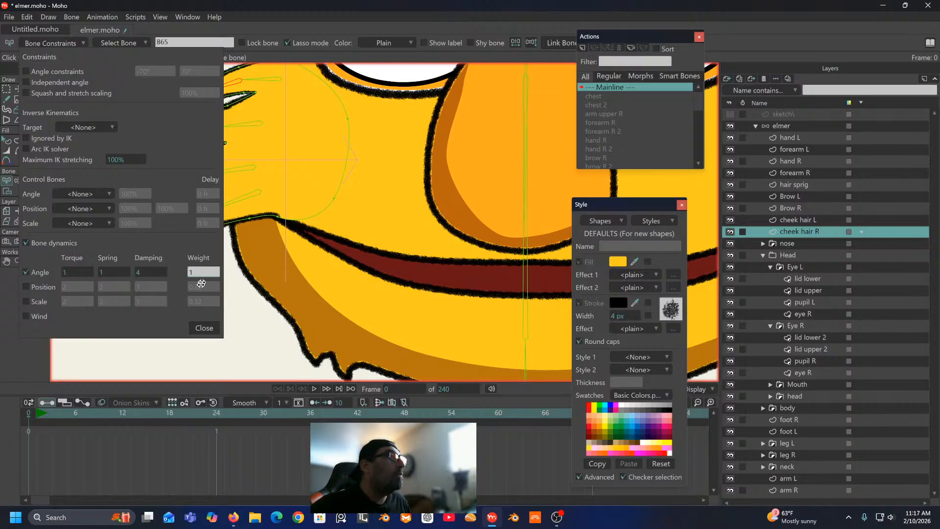
left_click(195, 328)
Step: Play the elmer bone layer's animation from frame 1 to check how the cheek hair swings with the head
scroll(228, 265, "down", 2)
scroll(228, 264, "down", 2)
left_click_drag(207, 252, 180, 206)
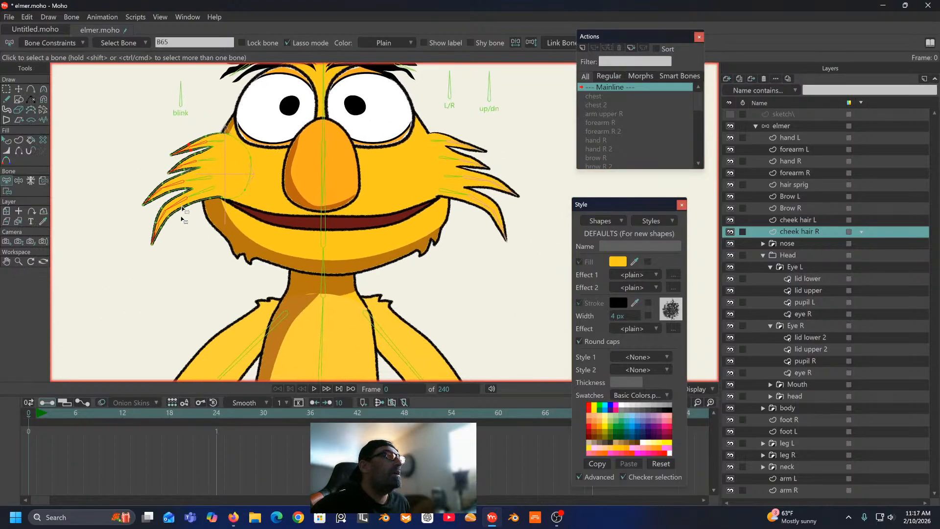
left_click(781, 126)
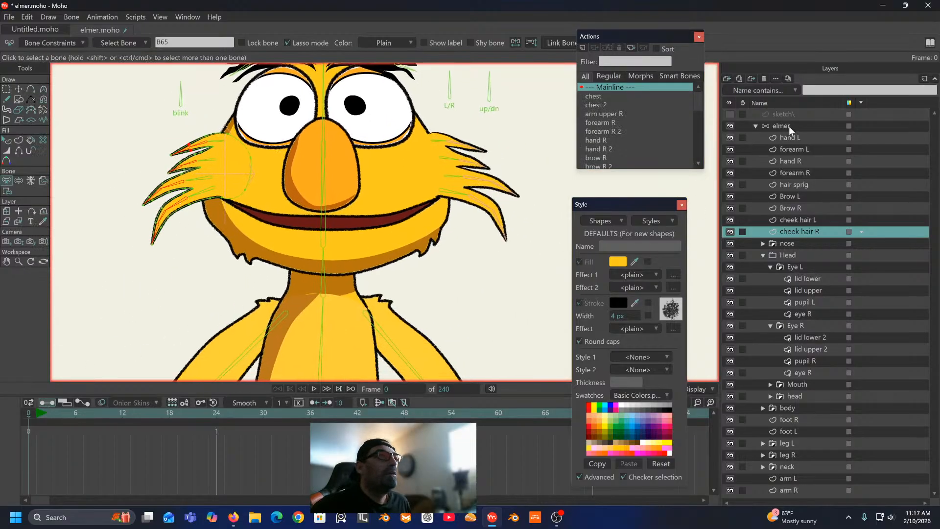
left_click(36, 417)
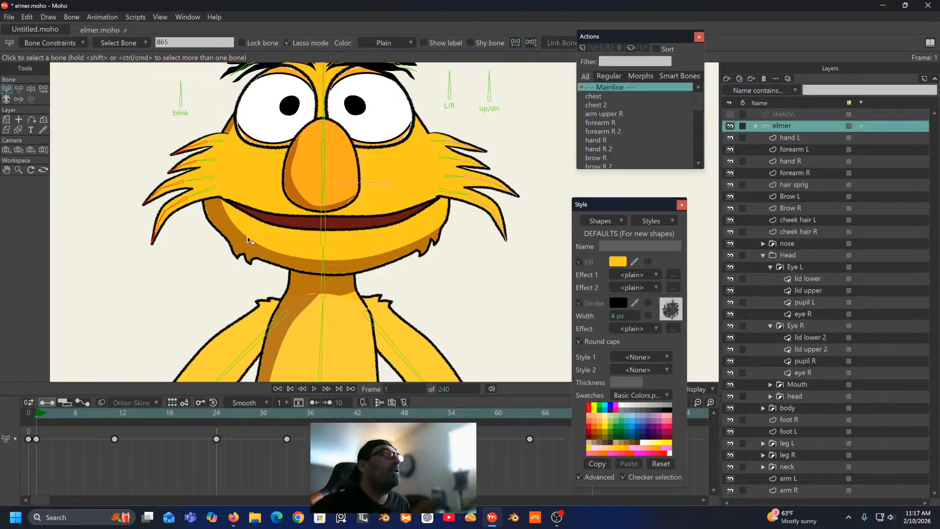
key("space")
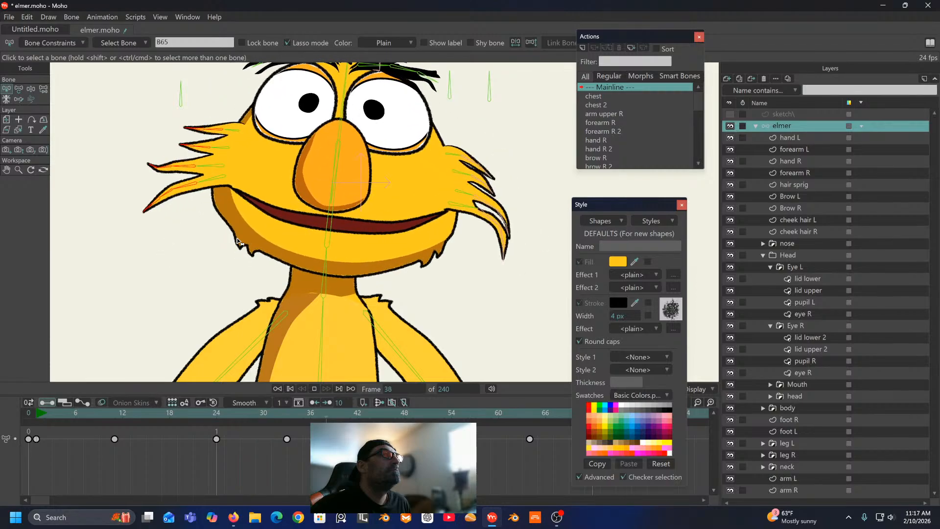
Step: Replay the head movement several times to compare the swing of the cheek hair on both sides
key("space")
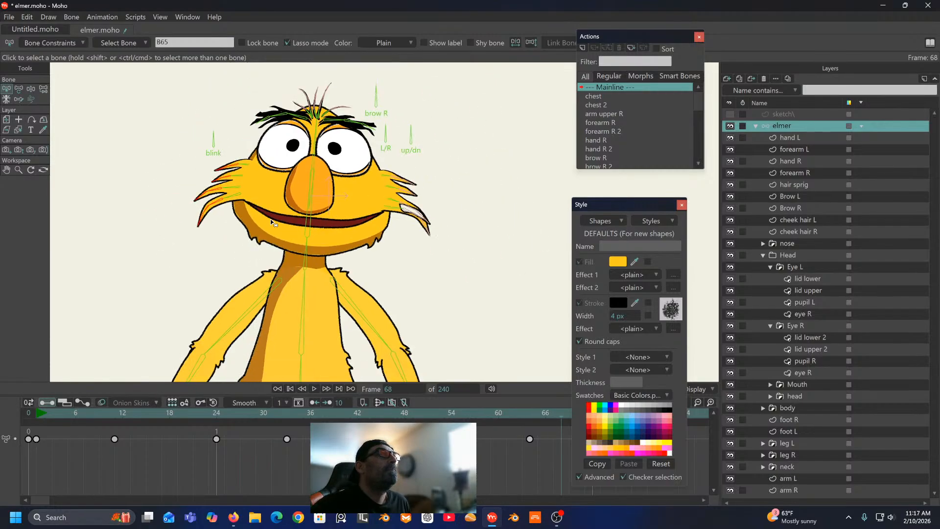
key("space")
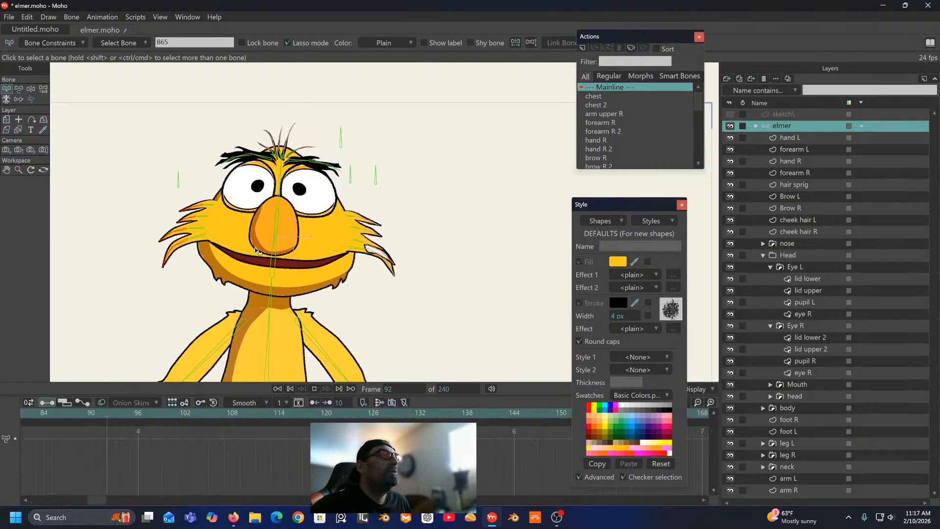
key("space")
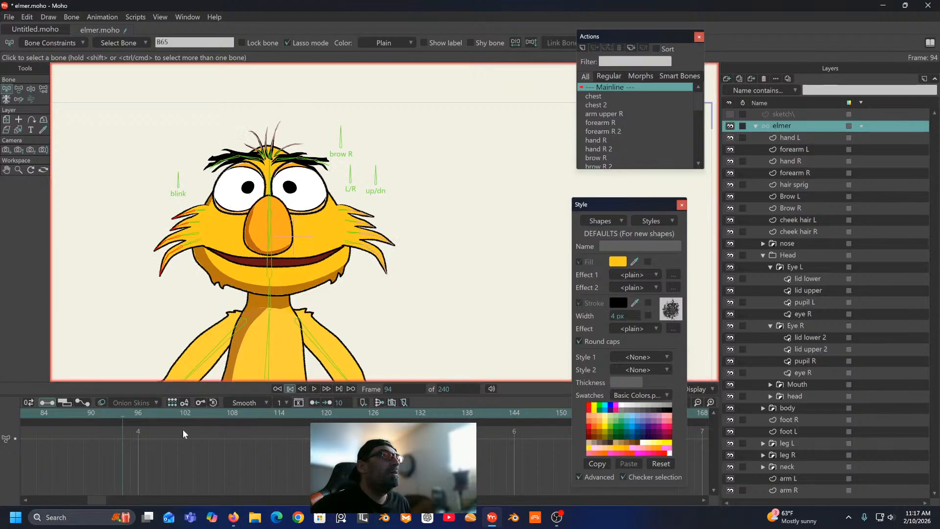
key("shift+ctrl+Left")
key("space")
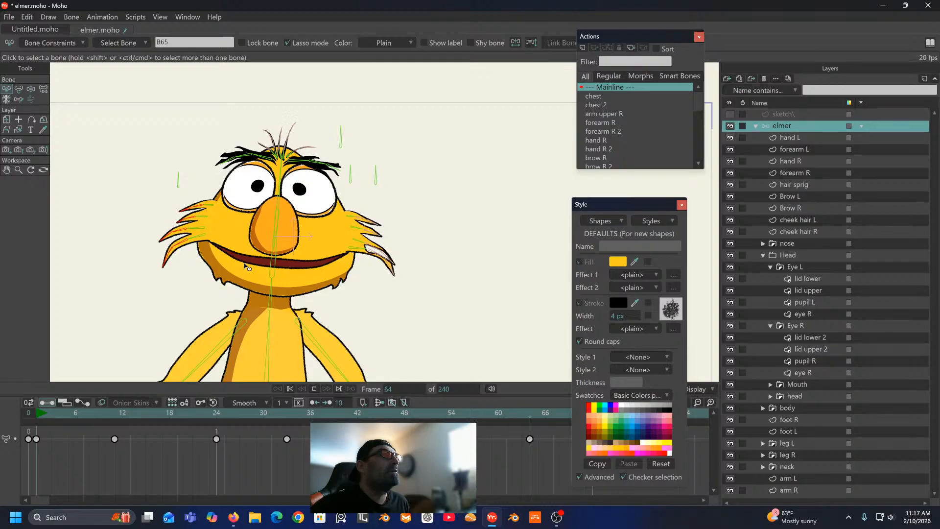
key("space")
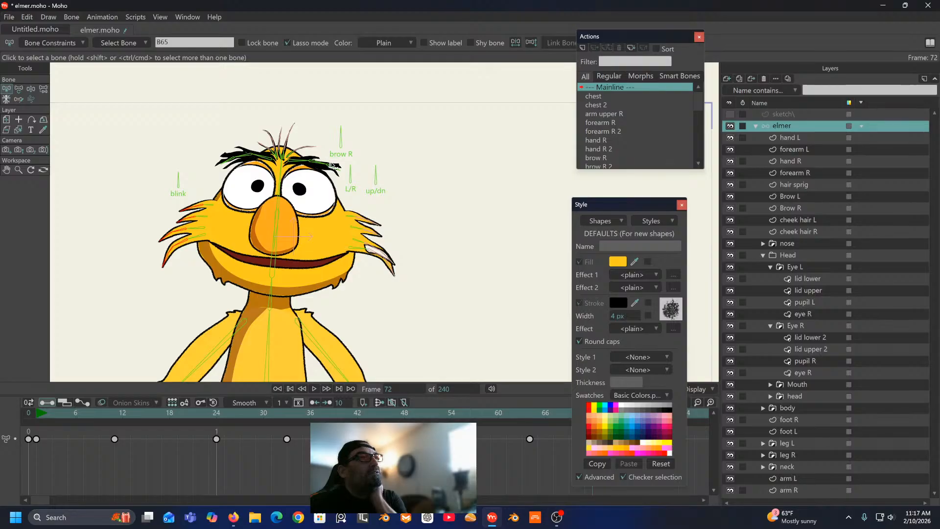
Step: At frame 0, enable angle dynamics on the outer end bones of both eyebrows
scroll(329, 167, "up", 2)
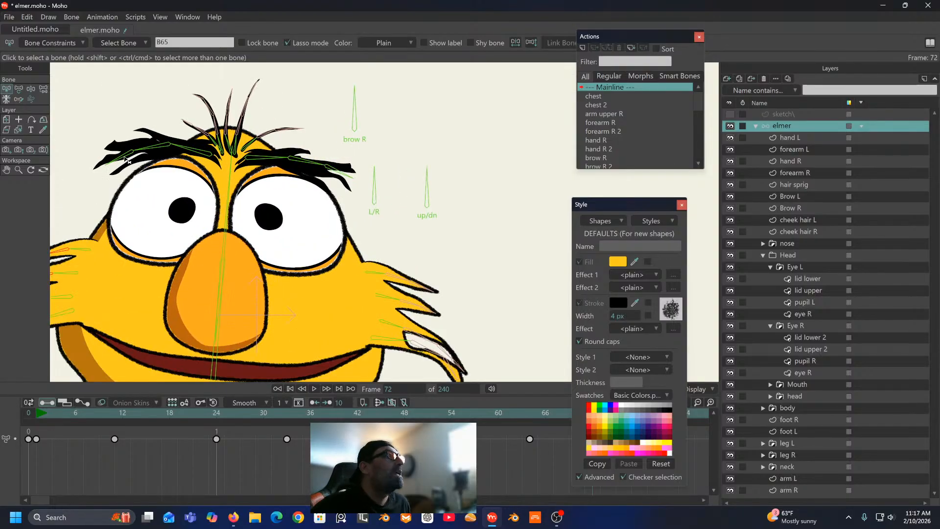
left_click(24, 415)
left_click(103, 160)
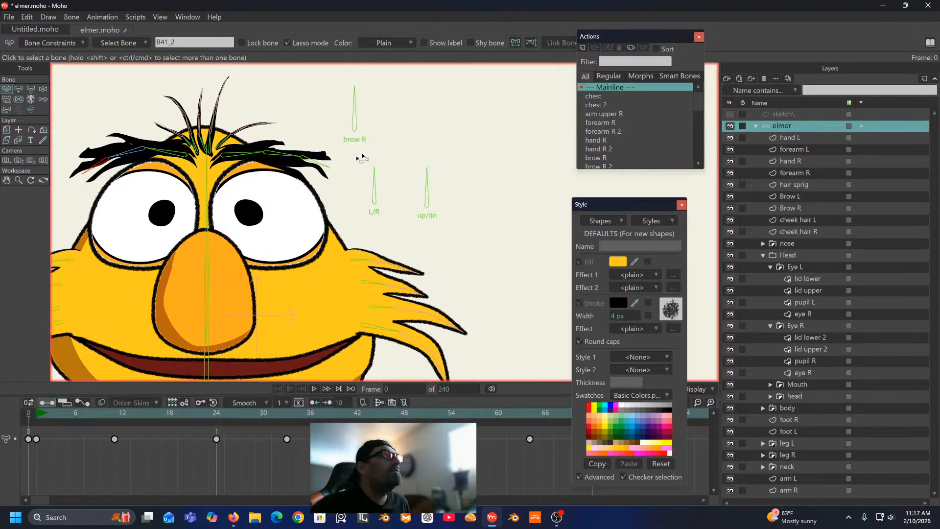
left_click(316, 166, "shift")
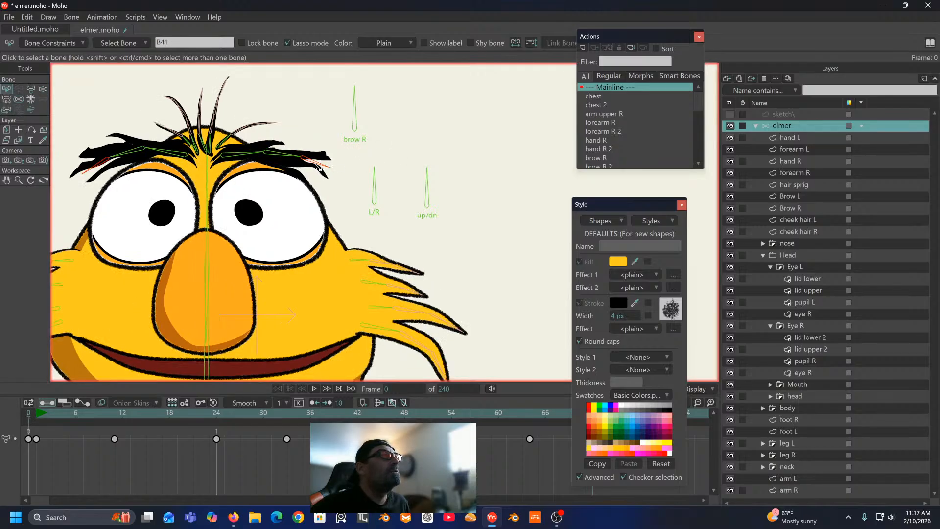
left_click_drag(302, 165, 387, 137)
left_click(60, 44)
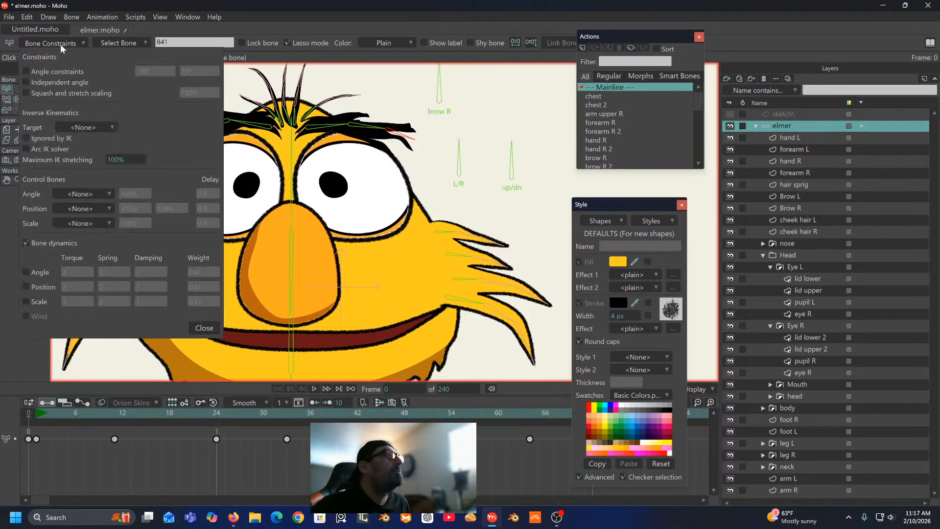
left_click(25, 272)
Step: Set the eyebrow end bones' angle dynamics to torque 1, spring 1, damping 3 and weight 1
double_click(77, 273)
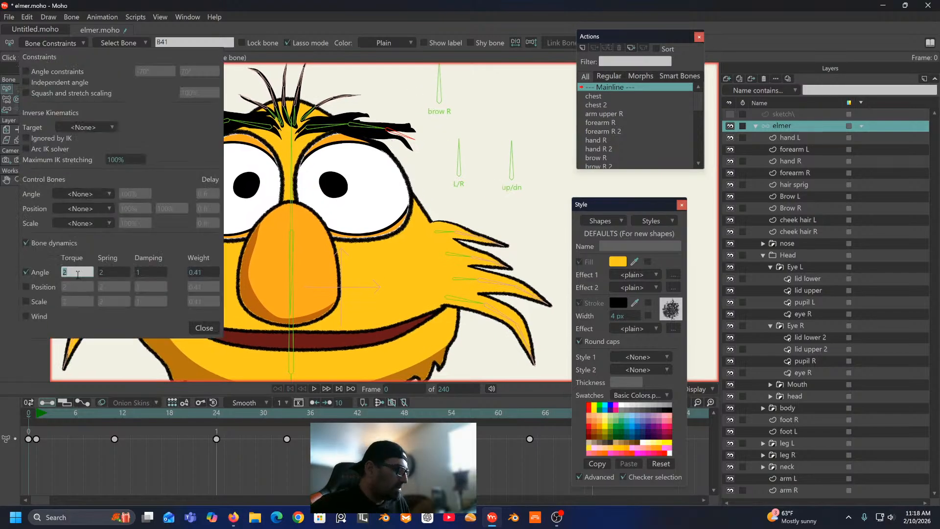
type("1")
double_click(117, 272)
type("1")
double_click(146, 273)
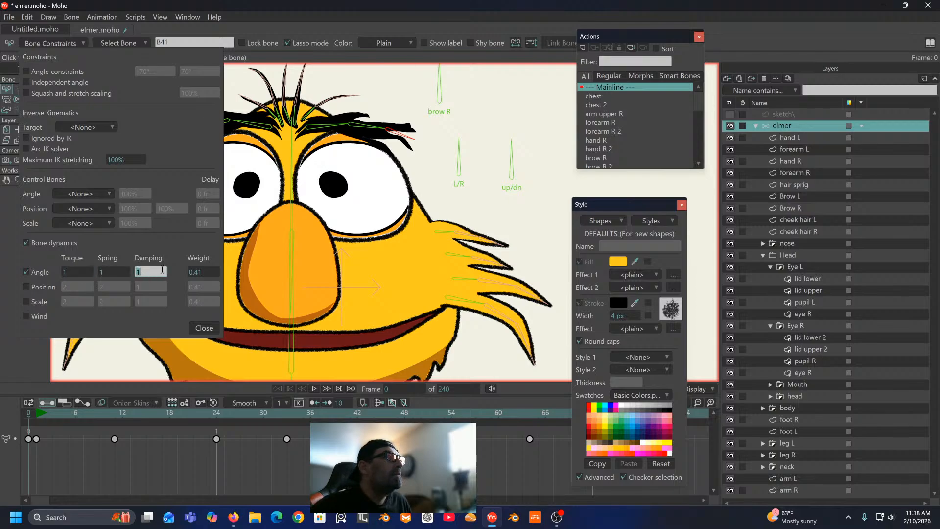
type("3")
double_click(203, 272)
type("1")
left_click(203, 328)
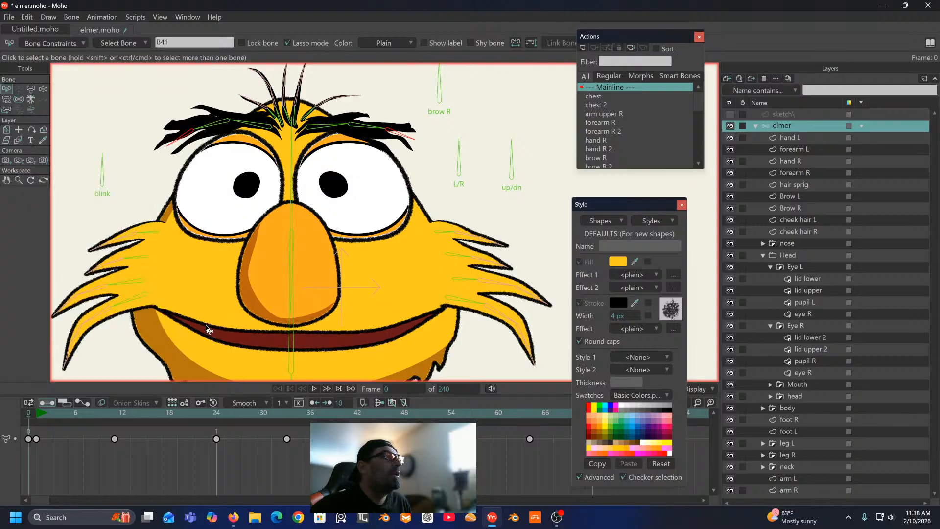
Step: Play the animation and examine how the eyebrow tips react to the head movement
key("ctrl+r")
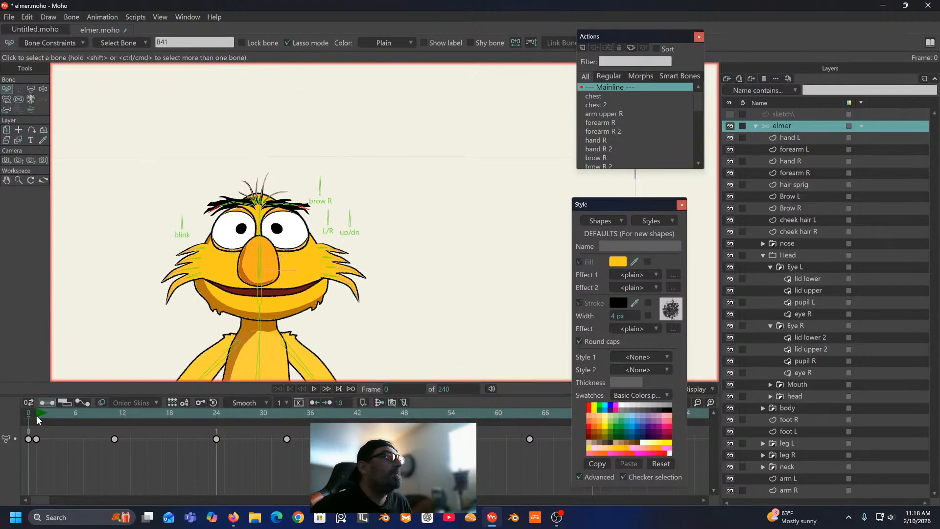
key("space")
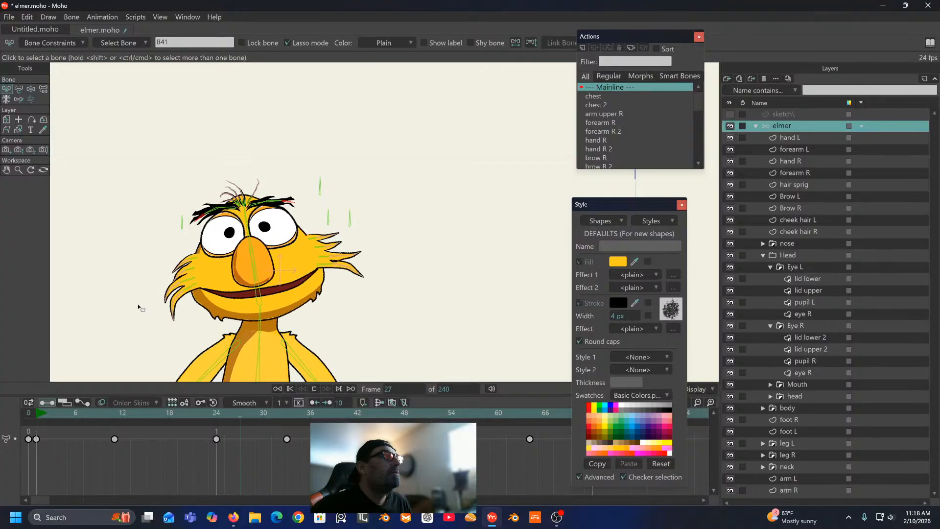
key("space")
scroll(210, 213, "up", 3)
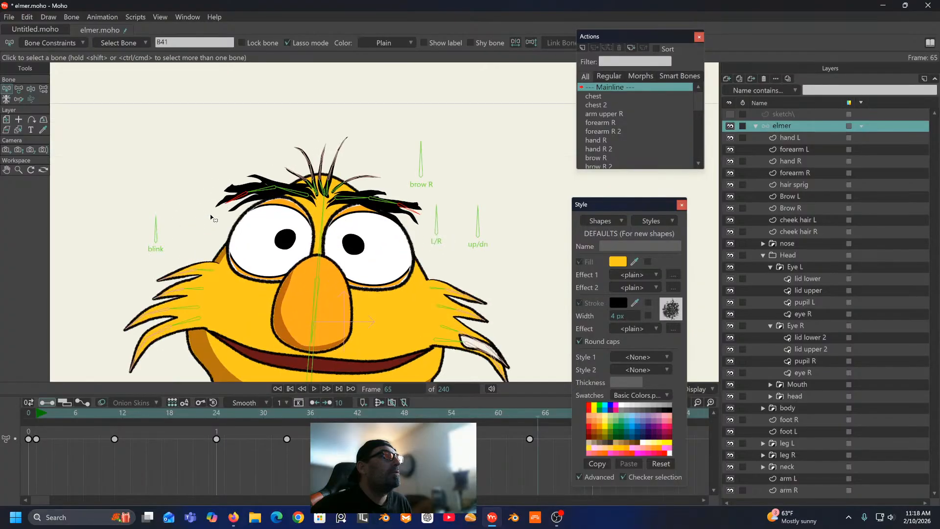
scroll(210, 214, "up", 4)
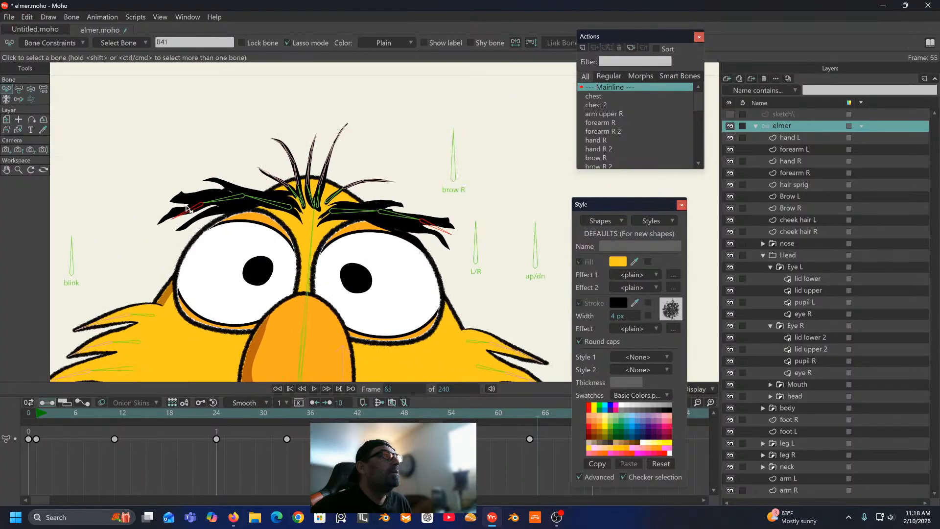
Step: At frame 0, set the bone strength of all the cheek hair R bones to 0
left_click(30, 89)
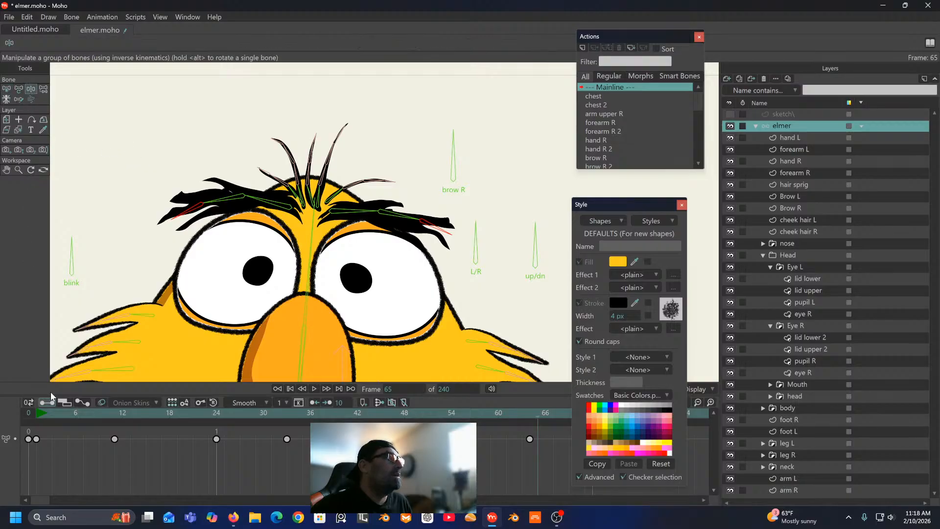
left_click(28, 418)
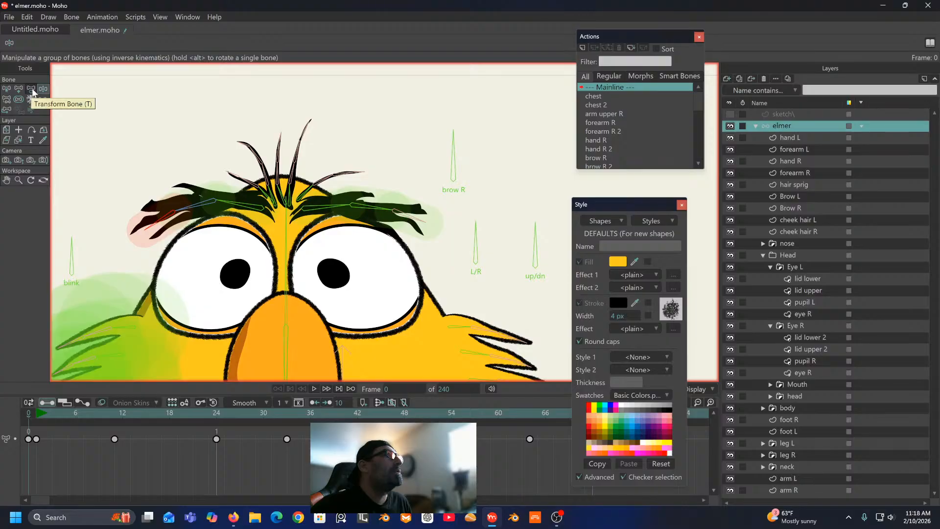
scroll(125, 204, "down", 6)
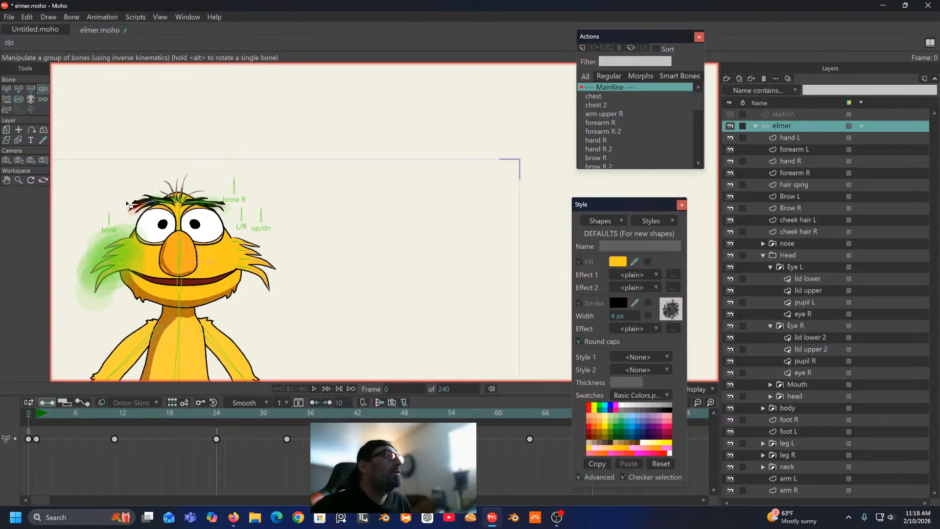
scroll(125, 200, "up", 2)
left_click_drag(125, 198, 209, 137)
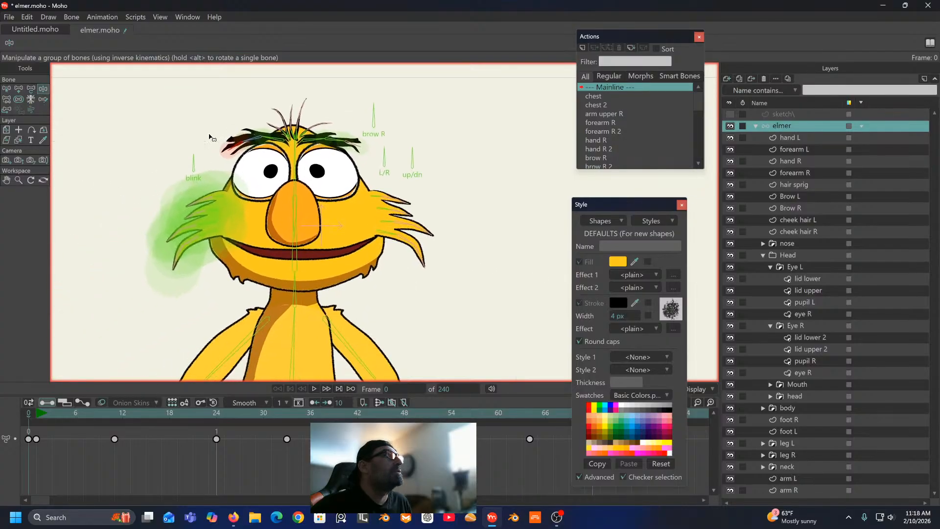
left_click(7, 89)
mouse_move(226, 191)
left_mouse_down()
mouse_move(178, 201)
mouse_move(222, 274)
mouse_move(218, 182)
mouse_move(199, 187)
left_mouse_up()
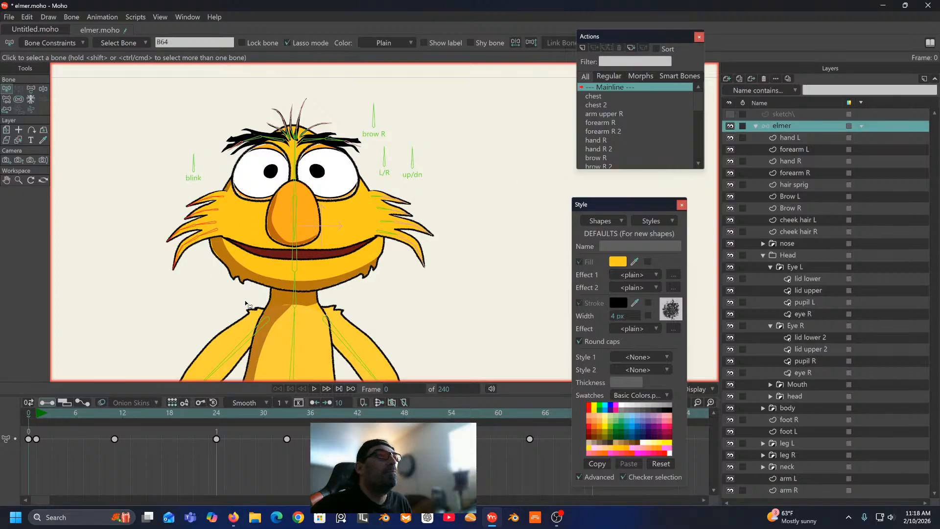
left_click(21, 101)
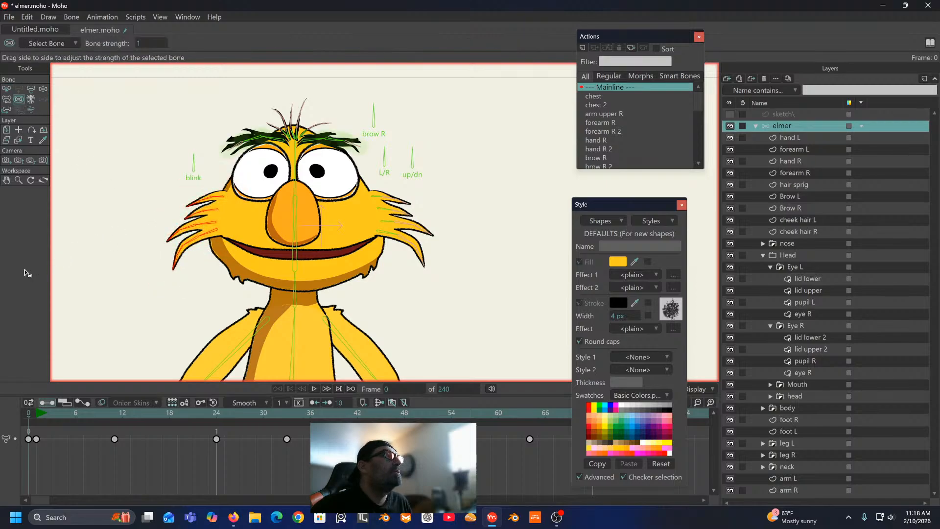
scroll(157, 172, "up", 3)
left_click_drag(157, 172, 48, 255)
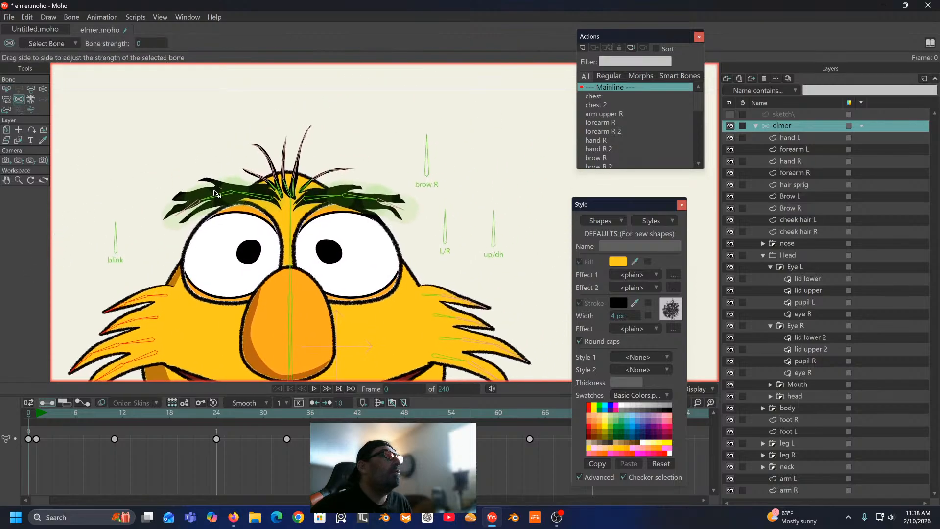
Step: Raise the angle dynamics torque of both eyebrows' outer end bones to 2.60
left_click(7, 89)
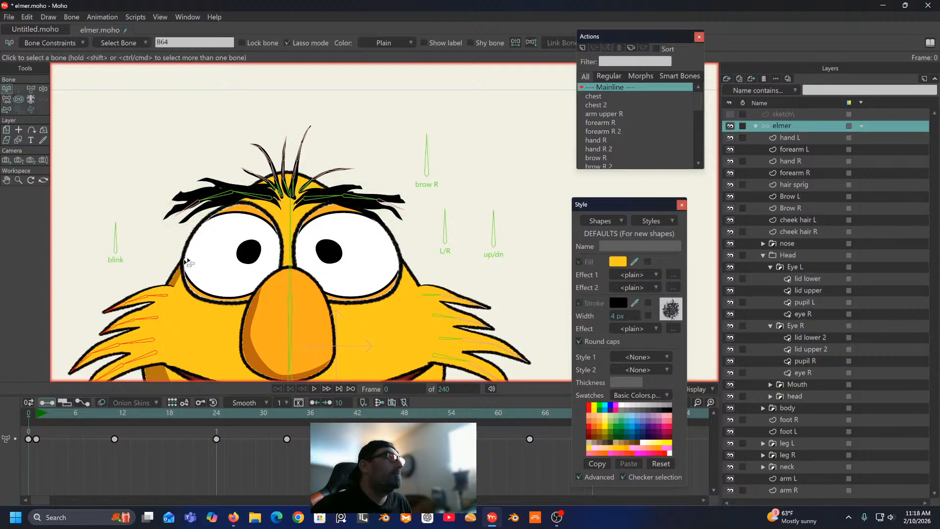
left_click(193, 209)
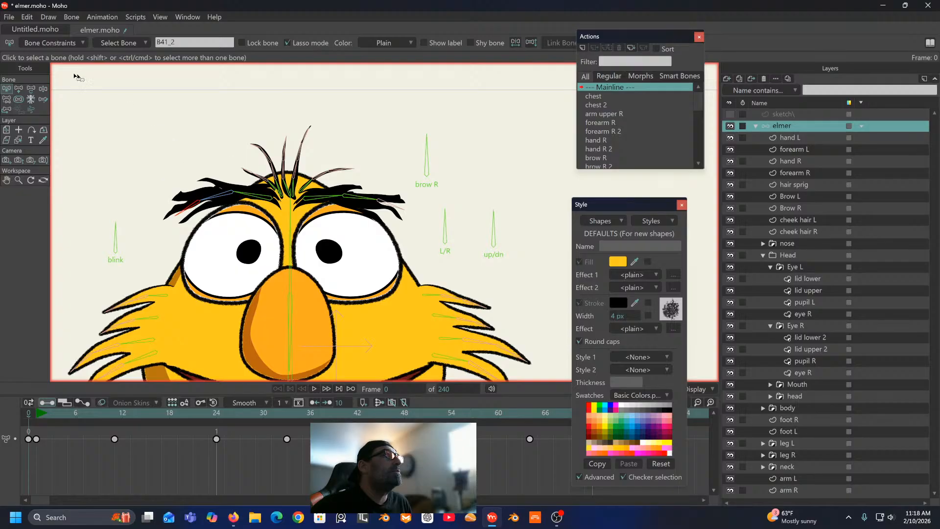
left_click(386, 202, "shift")
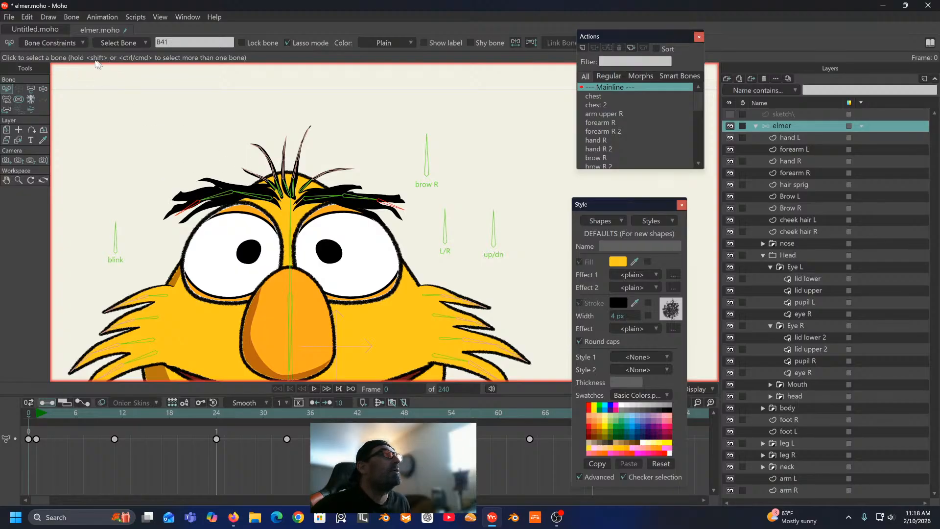
left_click(72, 43)
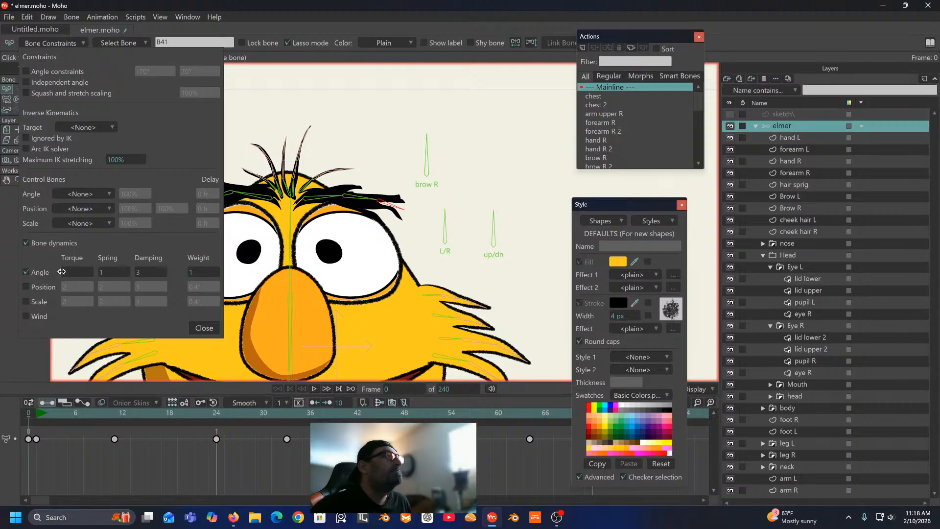
left_click_drag(87, 272, 164, 267)
left_click(204, 327)
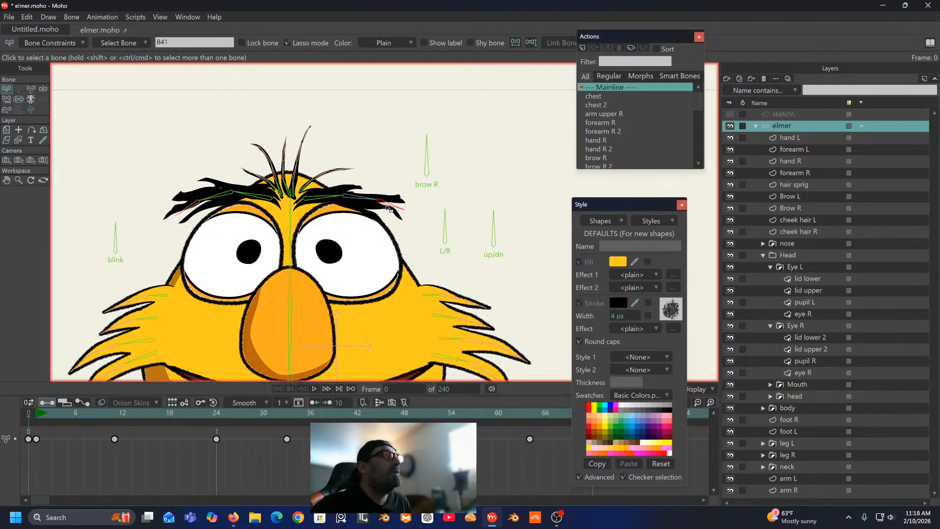
Step: Review the brow R end bone's dynamics settings and play the animation to check the eyebrow swing
left_click(64, 43)
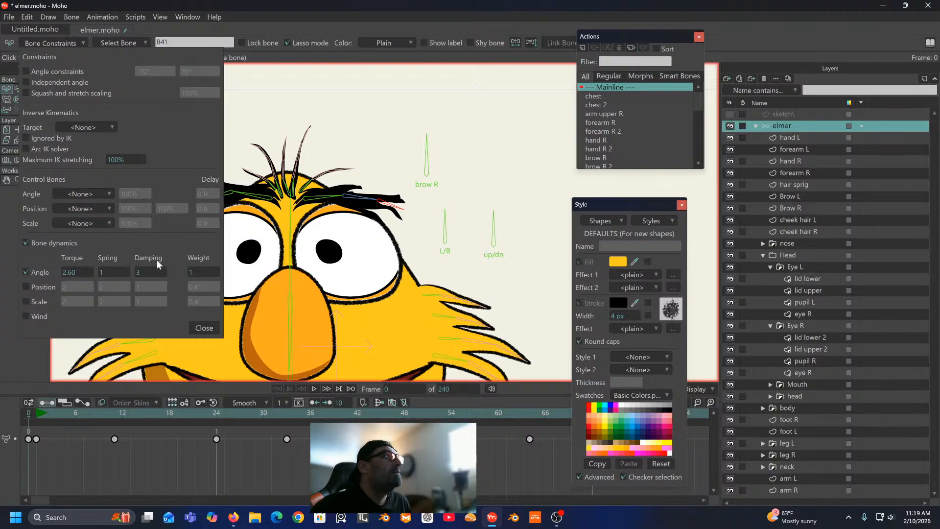
left_click(204, 327)
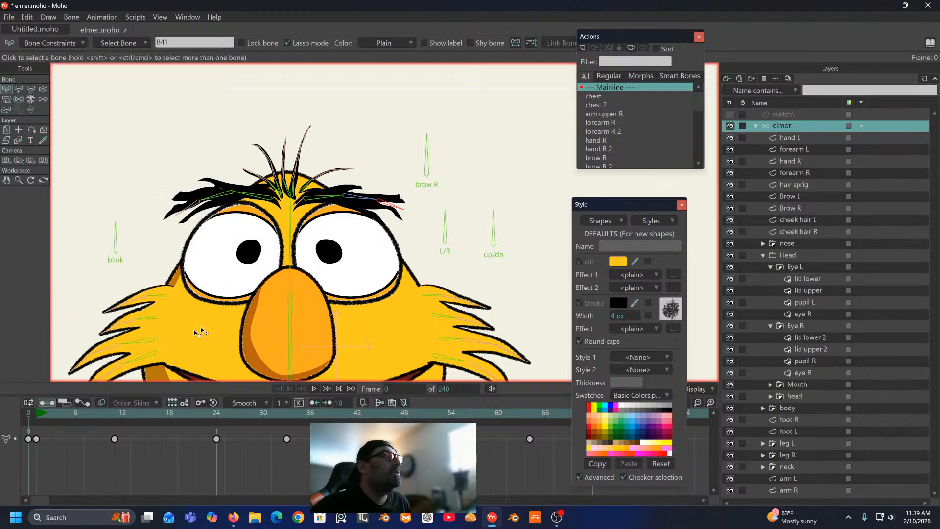
key("space")
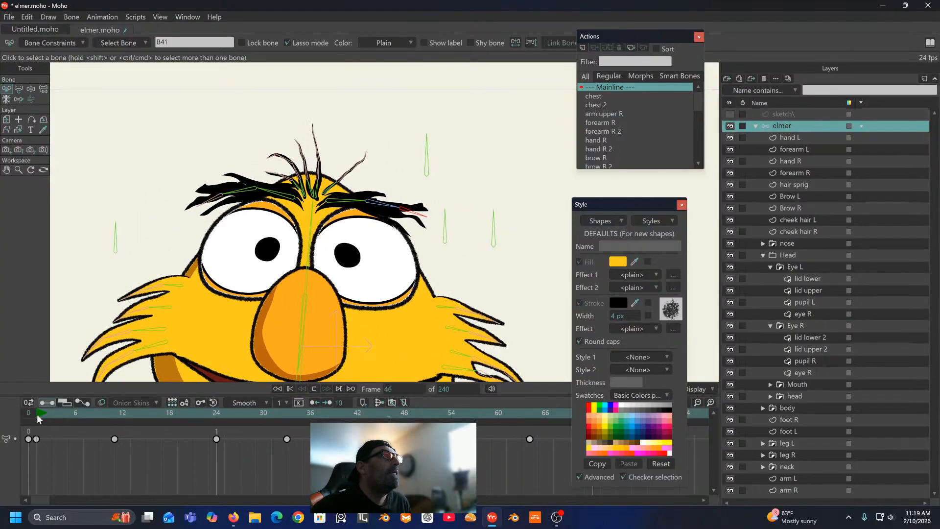
key("space")
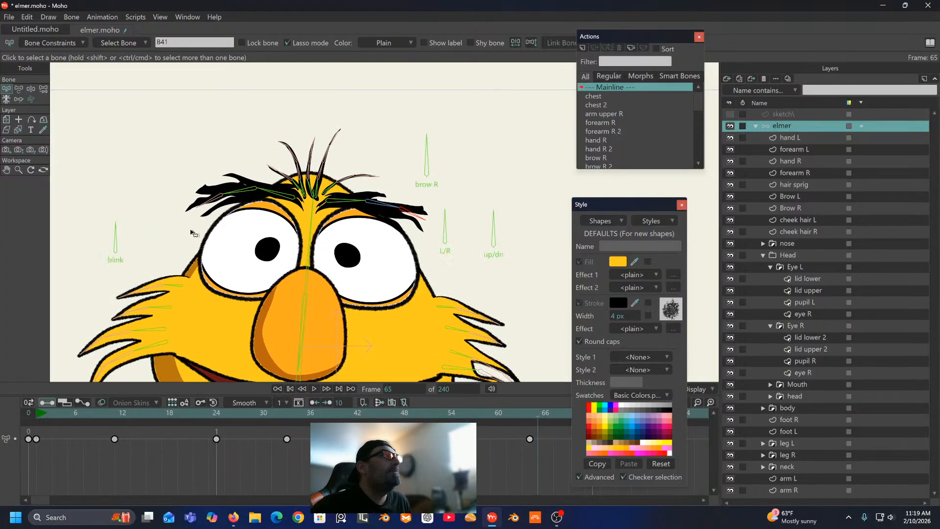
Step: At frame 0, set the angle dynamics weight of both eyebrows' outer end bones to 0.50 and play the animation to check the swing
left_click(211, 203)
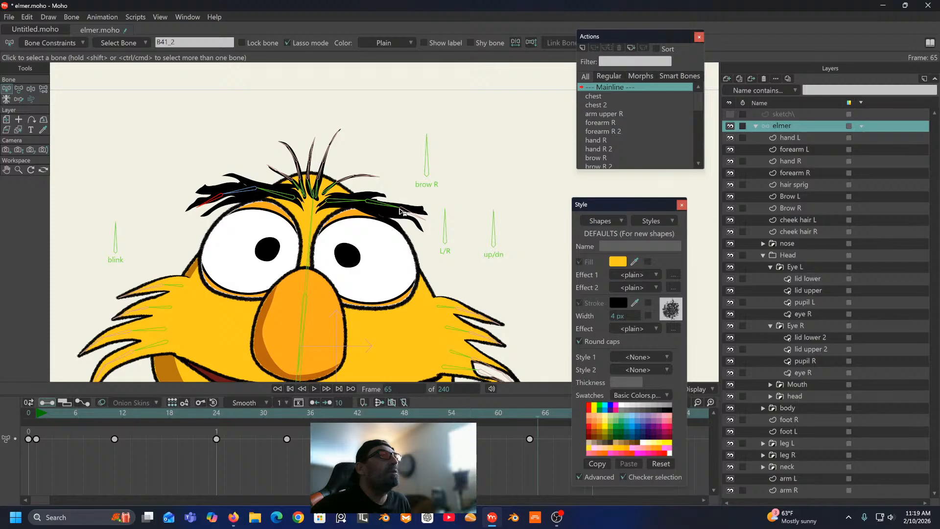
left_click(72, 43)
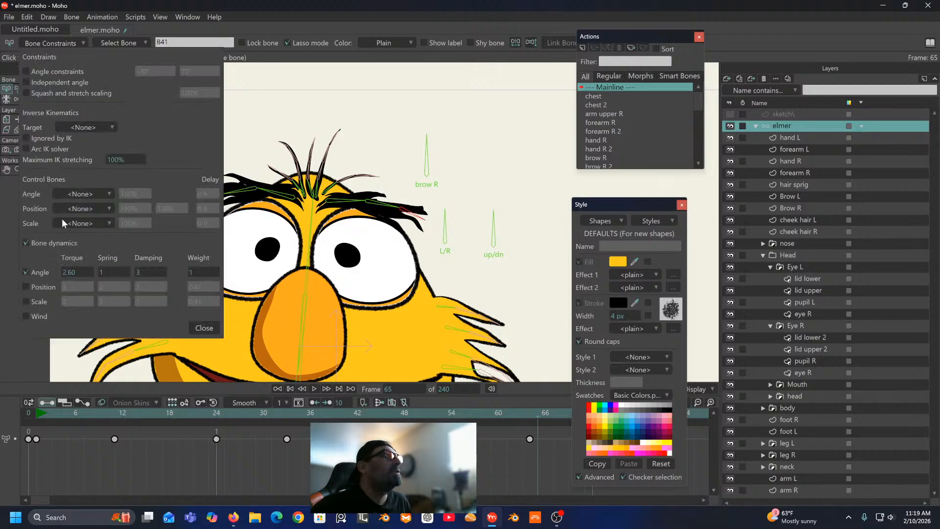
left_click(30, 416)
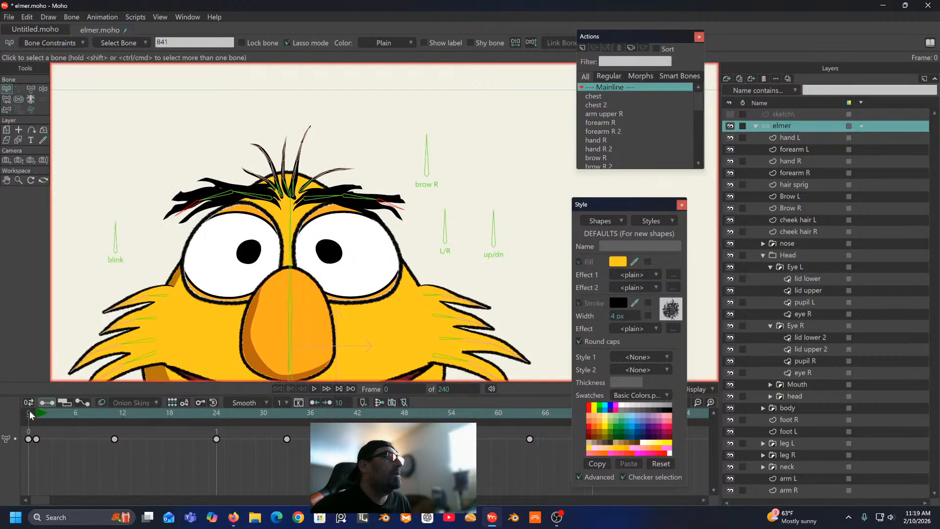
left_click(56, 43)
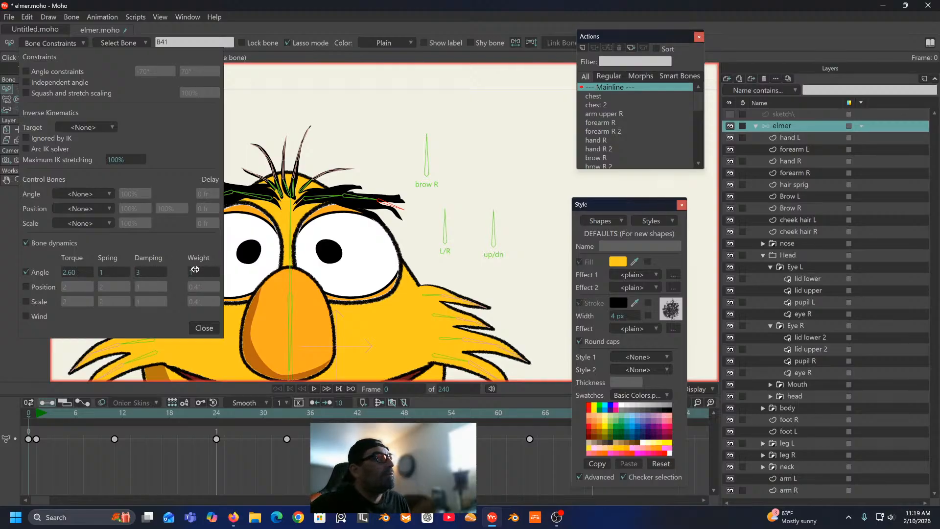
left_click_drag(202, 272, 182, 281)
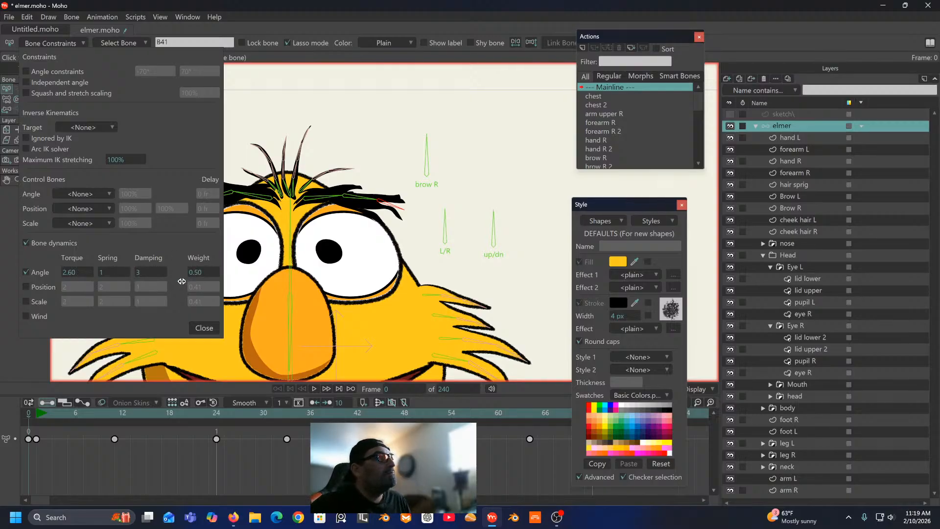
left_click(211, 326)
left_click(167, 170)
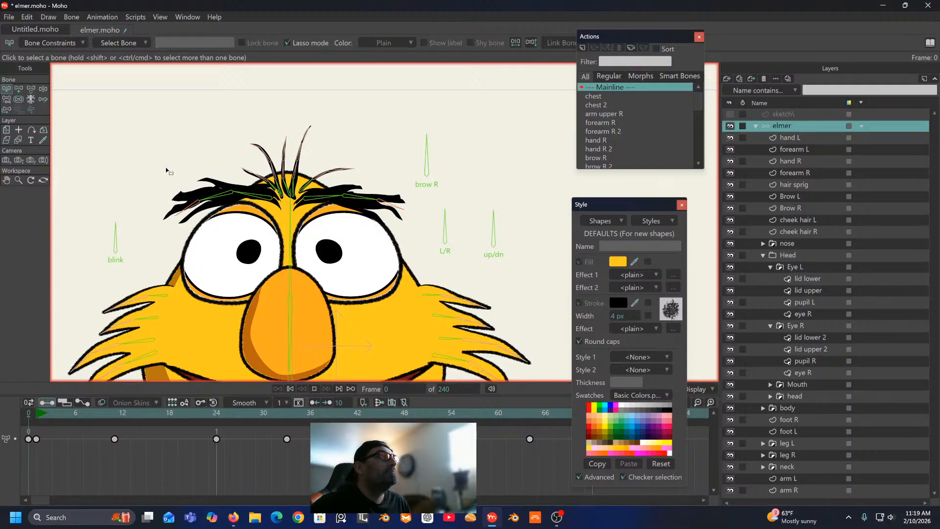
key("space")
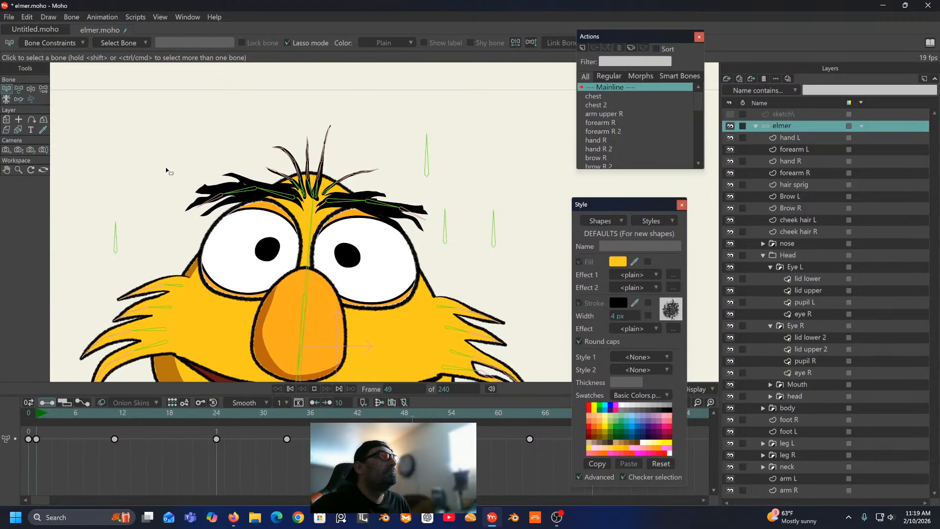
key("space")
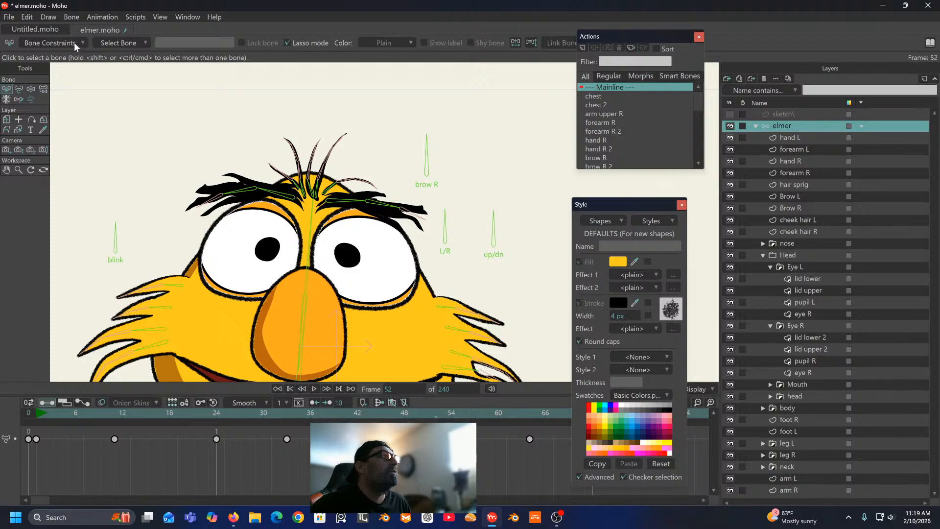
Step: At frame 0, set the angle dynamics weight of both eyebrows' outer end bones to 2 and play the animation
left_click(29, 414)
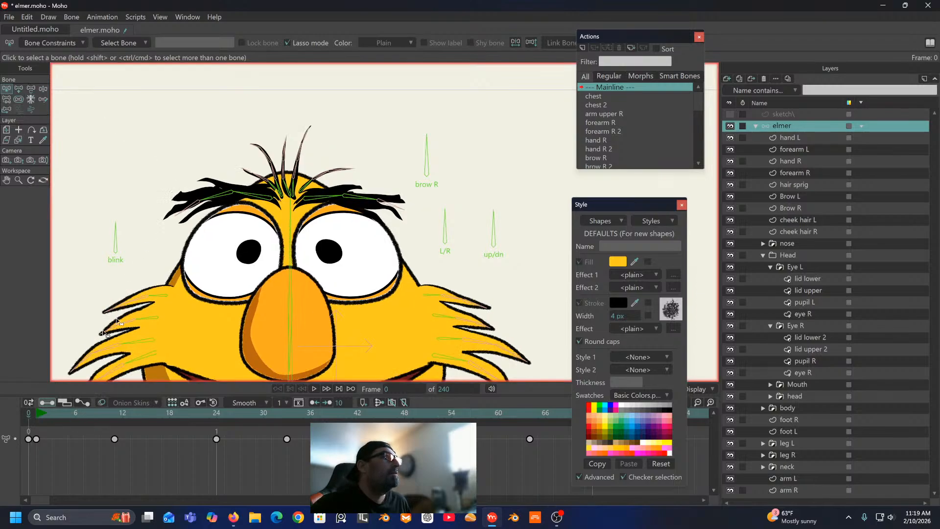
left_click(186, 209)
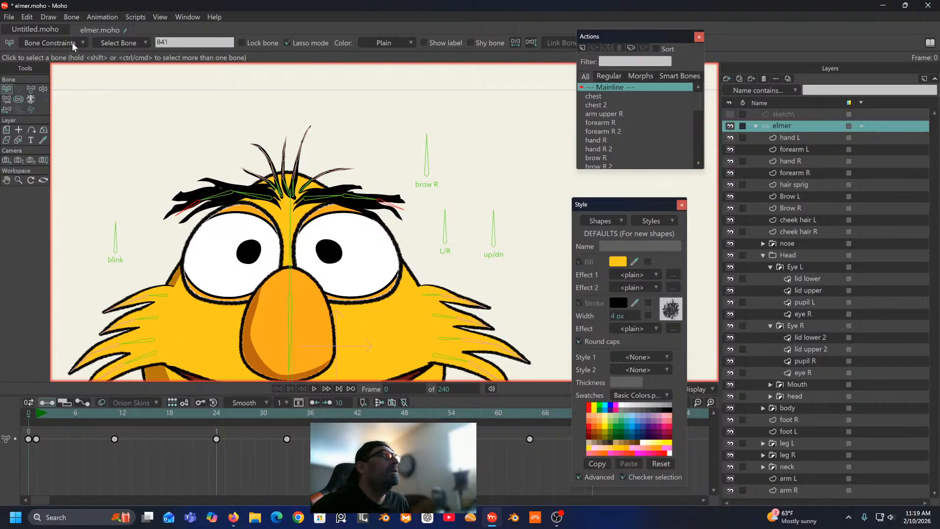
left_click(72, 42)
left_click(199, 270)
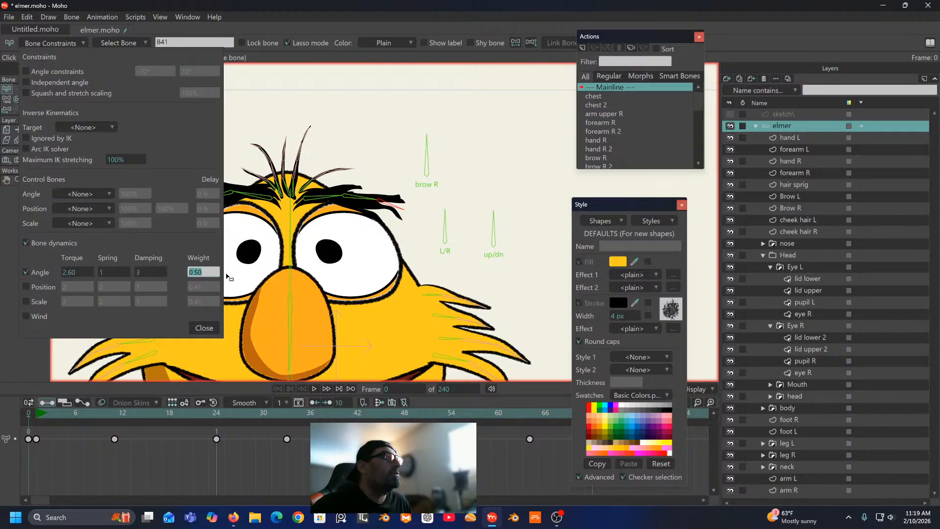
type("2")
left_click(205, 328)
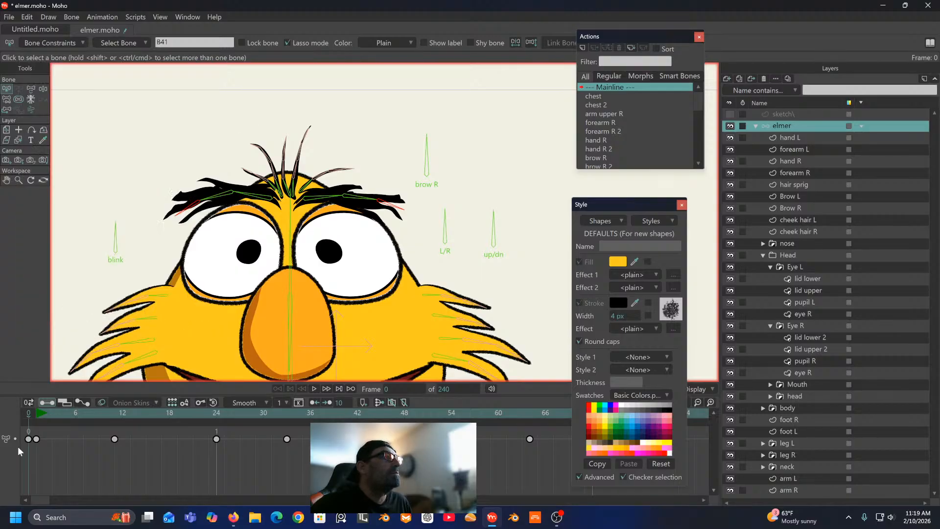
key("space")
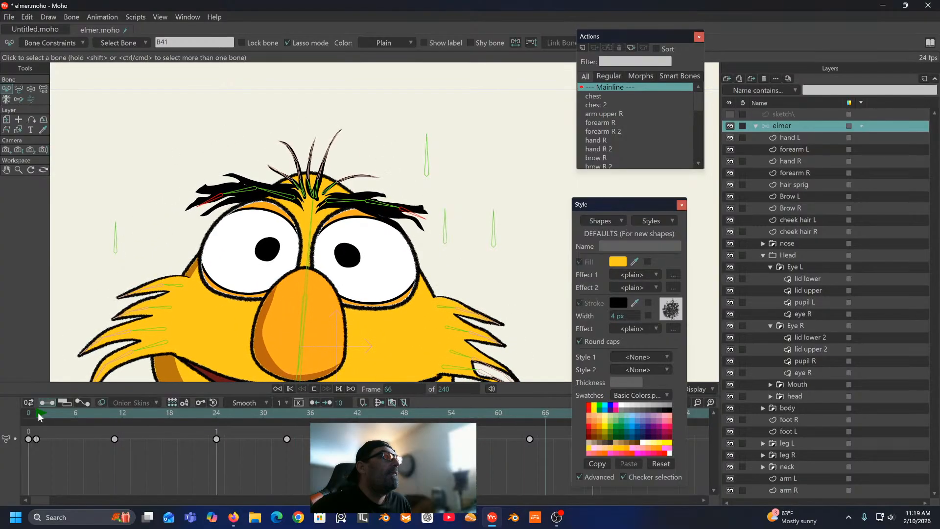
key("space")
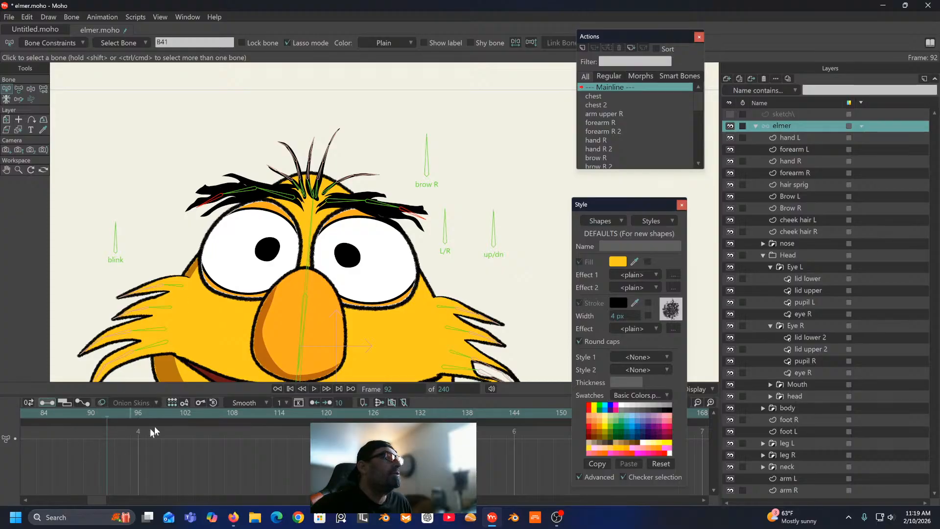
Step: At frame 0, set the outer eyebrow bones' angle dynamics damping to 4, raise their torque, and play the animation
left_click(290, 388)
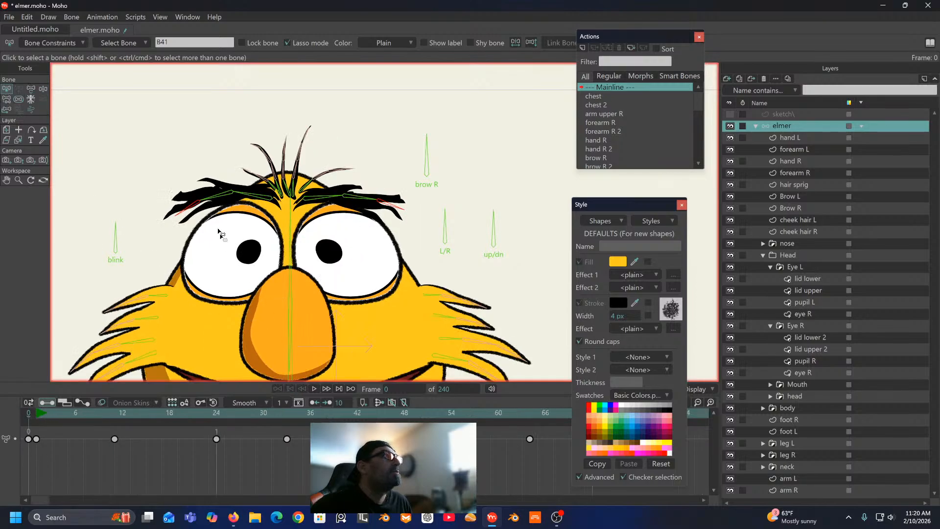
left_click(62, 43)
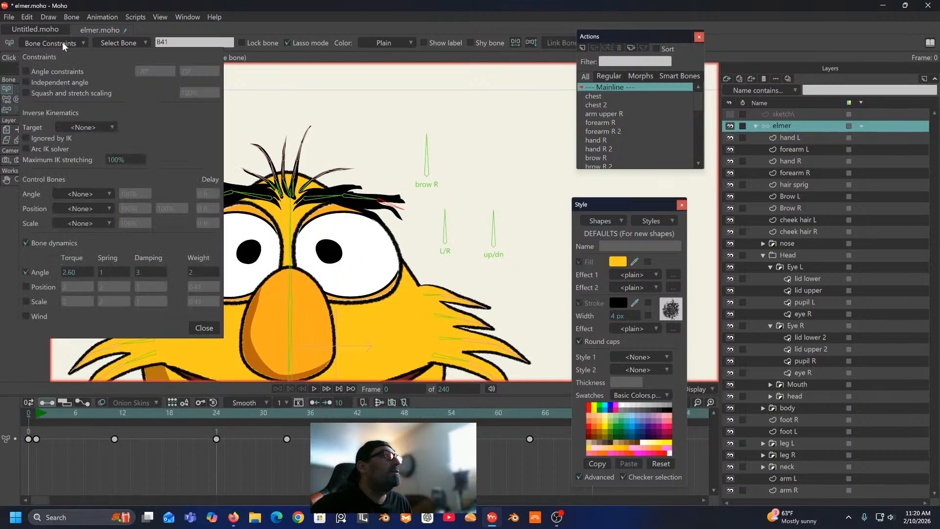
left_click(150, 272)
type("4")
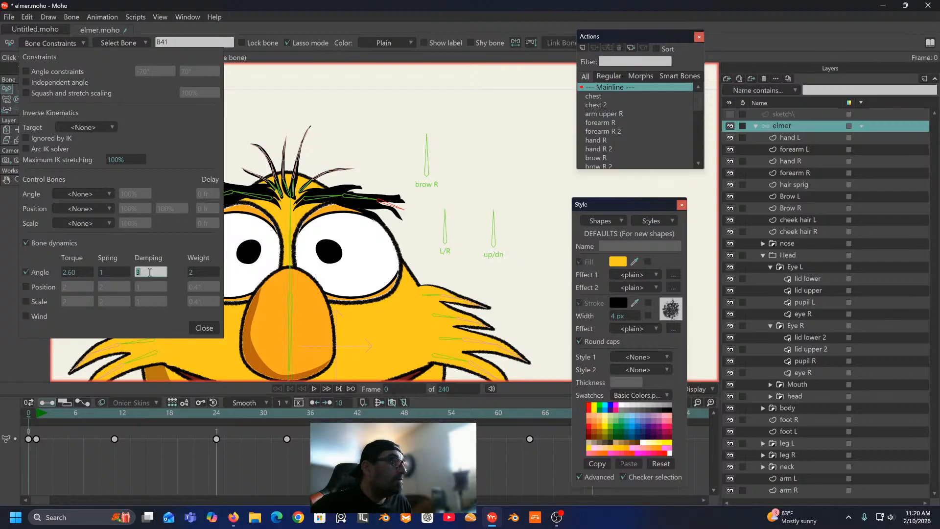
left_click(71, 272)
left_click(90, 245)
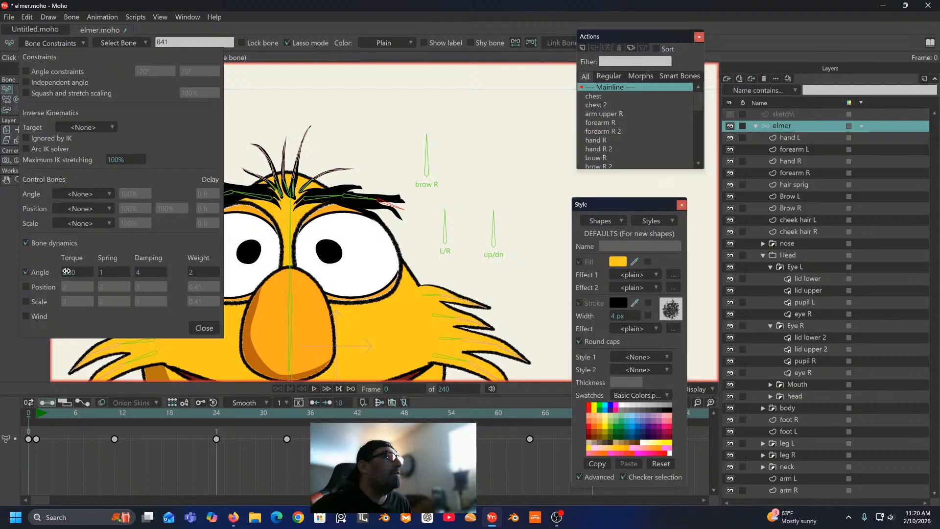
left_click_drag(66, 271, 112, 269)
left_click(203, 328)
key("space")
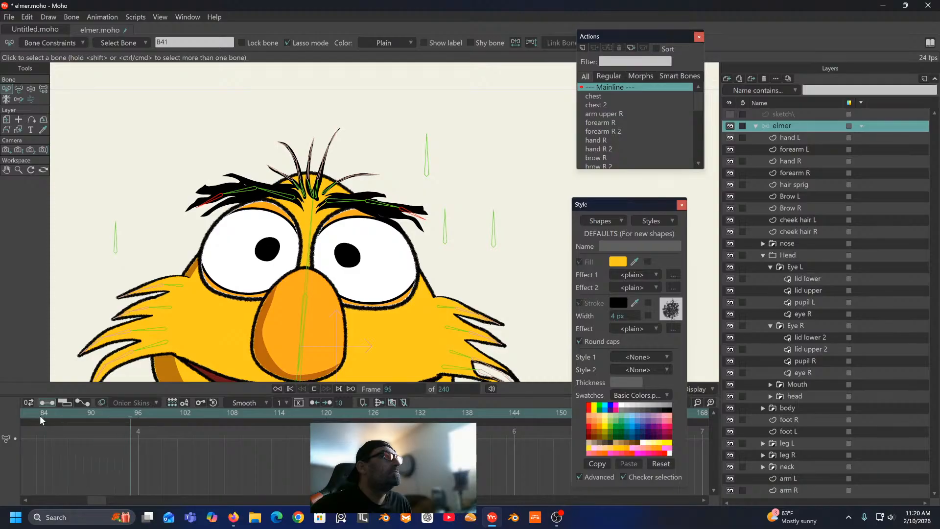
key("space")
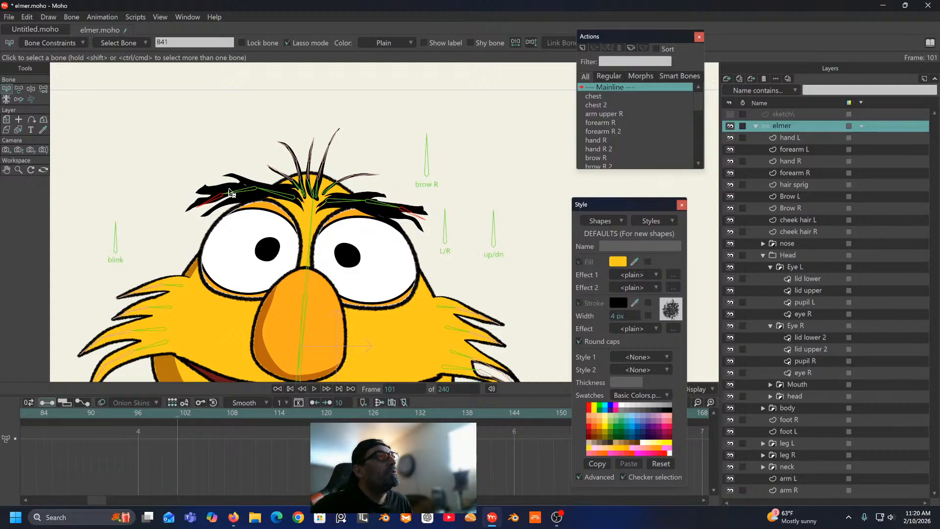
Step: Examine the whole puppet and compare the body and leg shapes at frame 0 and frame 9 for stray deformation
left_click(245, 189)
scroll(287, 196, "down", 4)
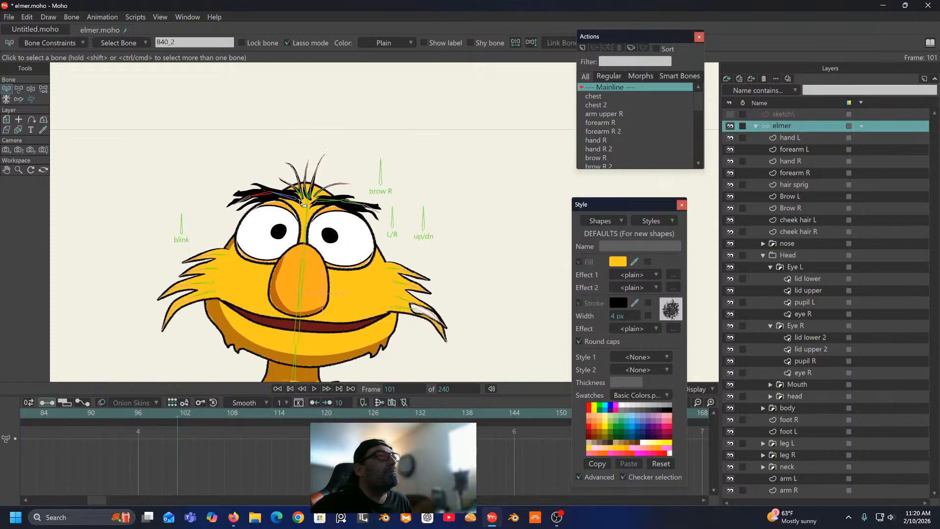
scroll(289, 180, "down", 3)
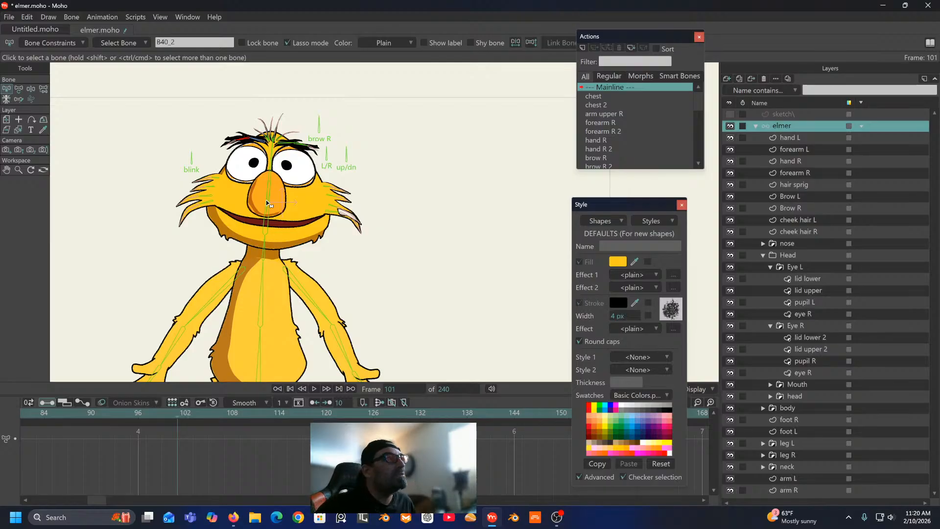
left_click_drag(262, 228, 277, 174)
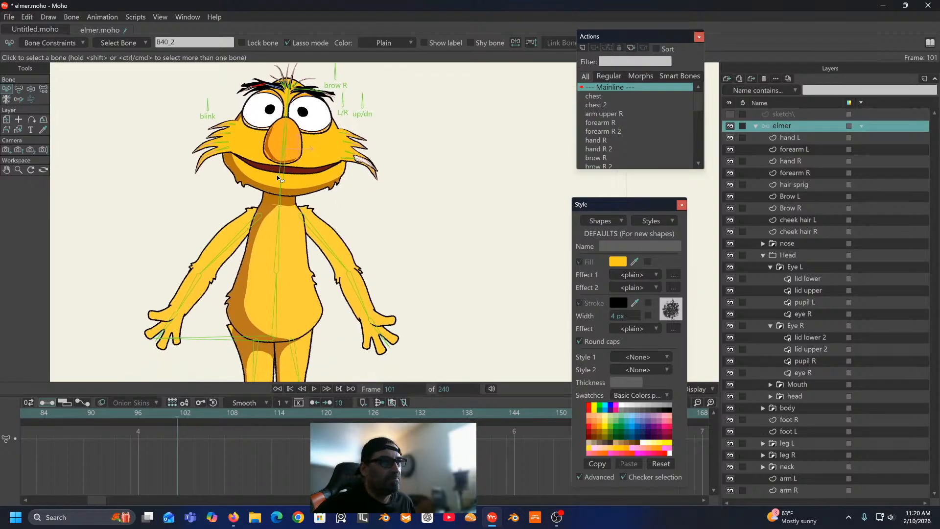
scroll(277, 174, "down", 3)
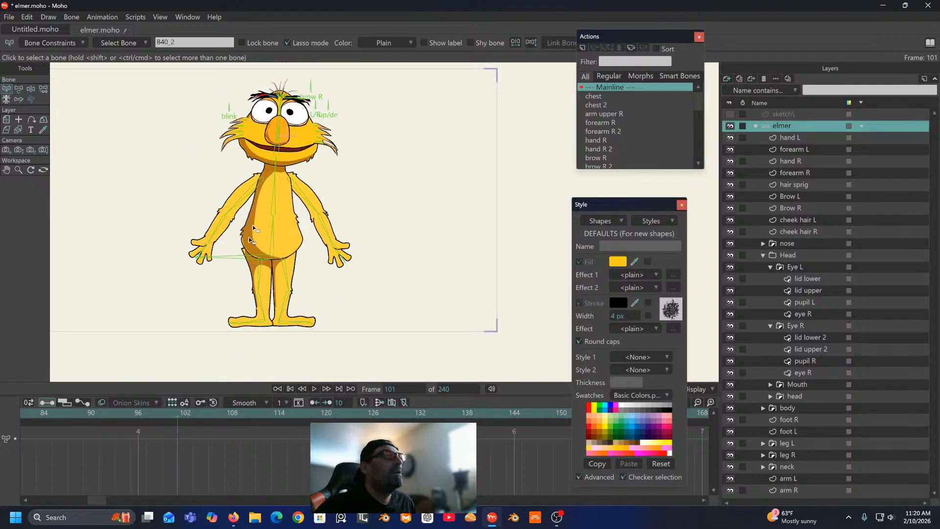
left_click(290, 389)
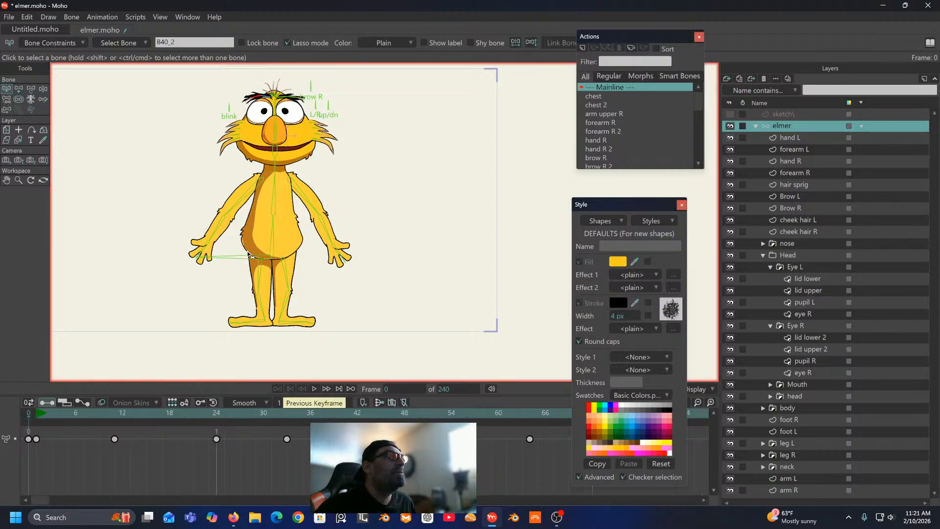
scroll(250, 262, "up", 3)
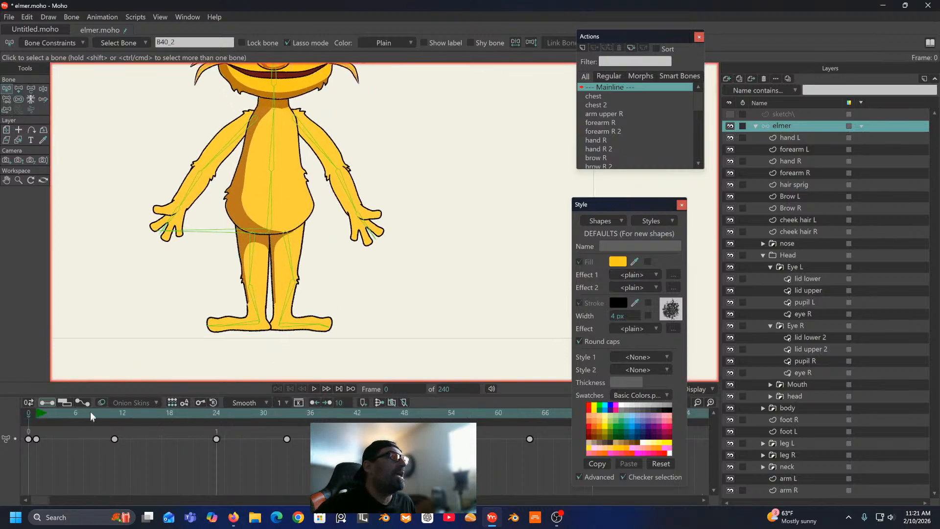
mouse_move(90, 411)
left_mouse_down()
mouse_move(128, 411)
mouse_move(98, 416)
left_mouse_up()
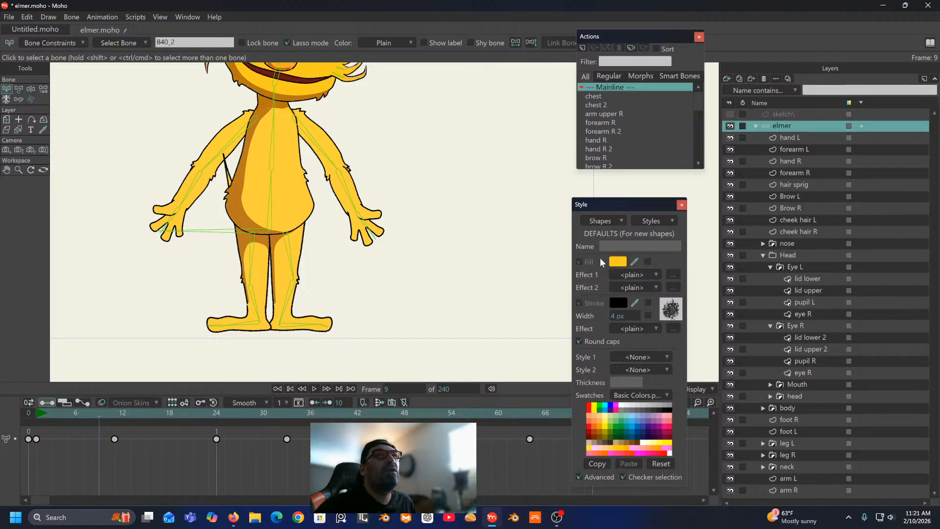
mouse_move(353, 135)
left_mouse_down()
mouse_move(377, 205)
mouse_move(365, 129)
left_mouse_up()
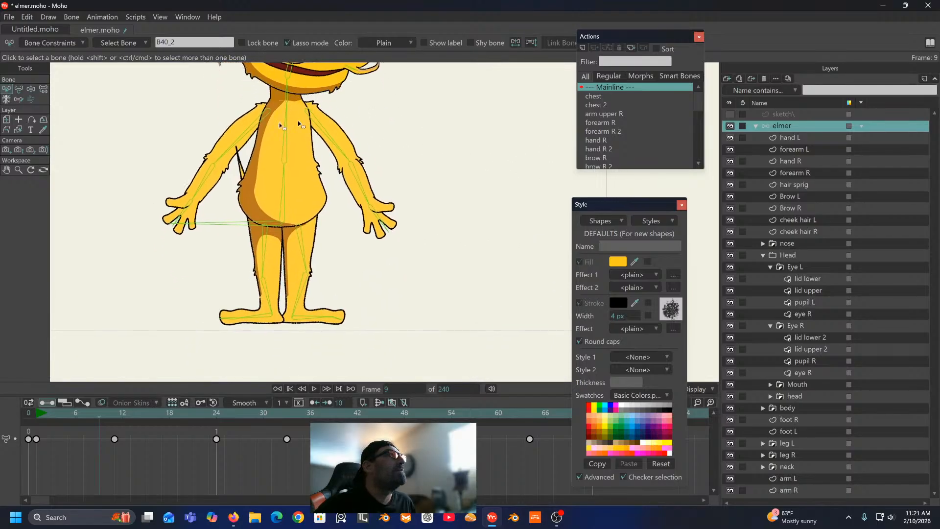
left_click(31, 412)
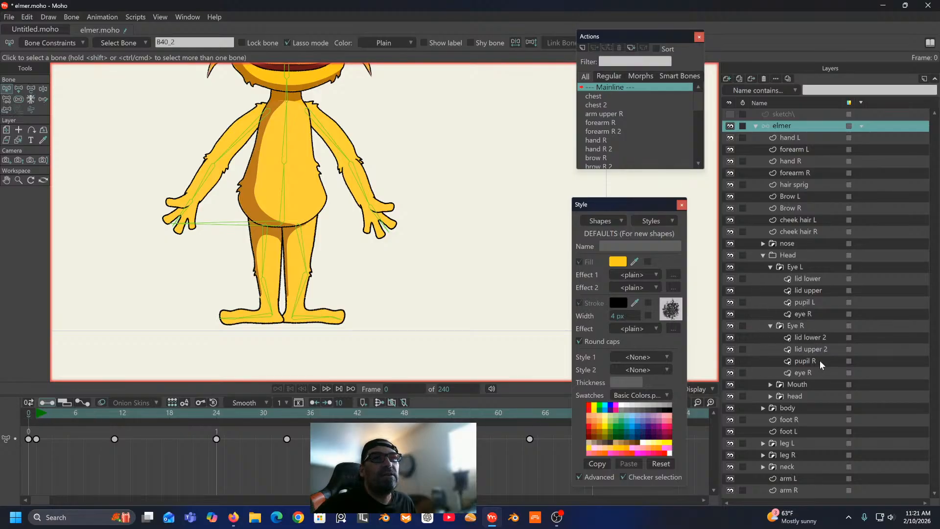
Step: Bind the outer hip point at the top of the leg R shape to the Root bone
left_click(763, 455)
scroll(841, 400, "down", 1)
scroll(842, 400, "down", 1)
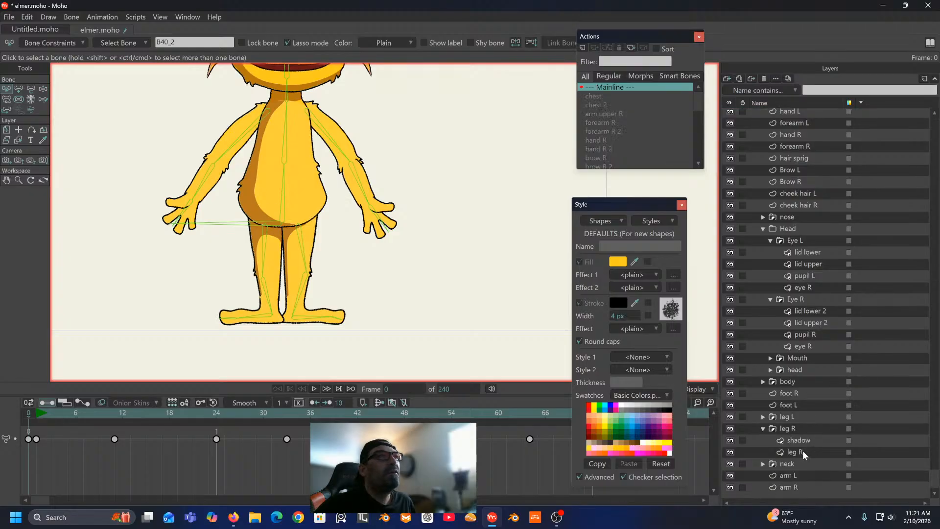
left_click(803, 450)
scroll(277, 159, "up", 4)
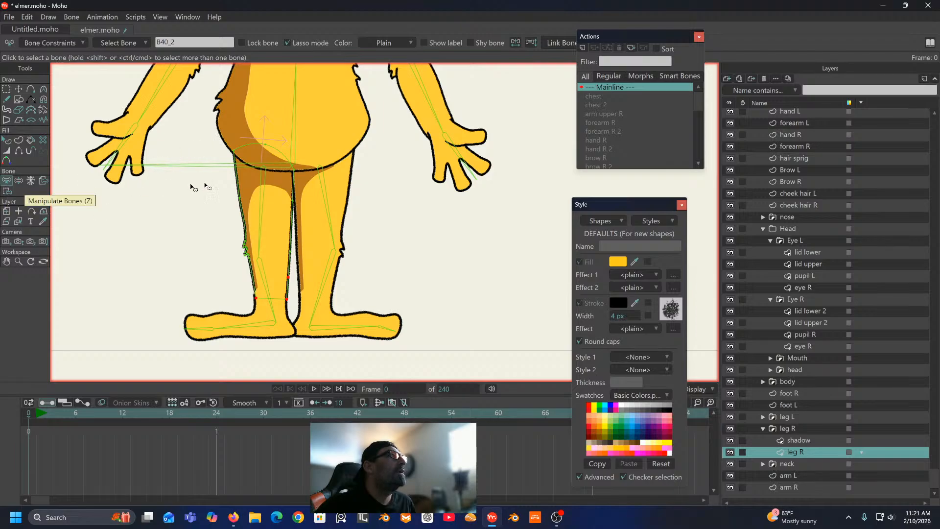
left_click(7, 191)
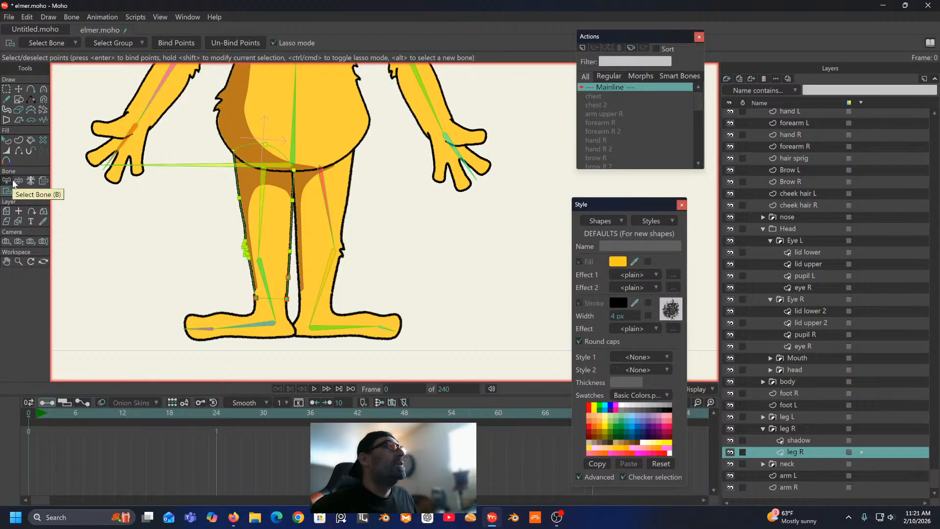
left_click(6, 182)
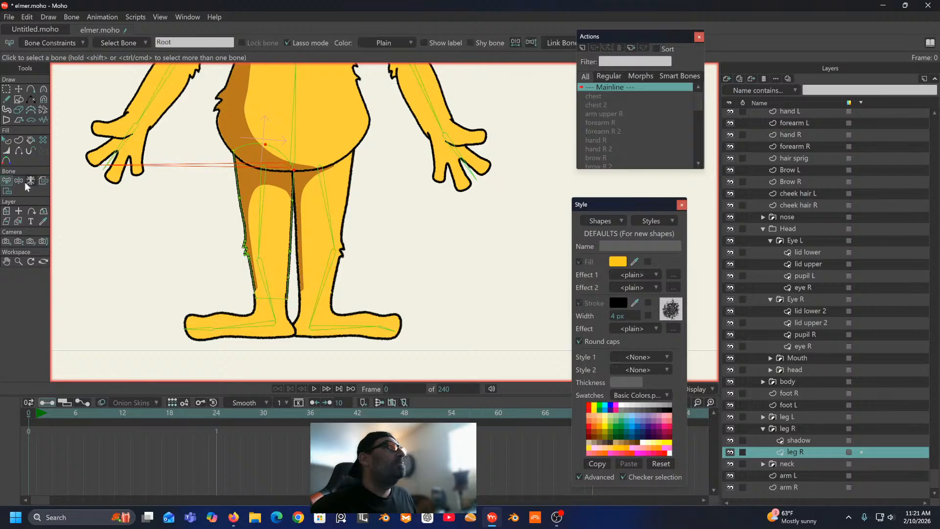
left_click(7, 192)
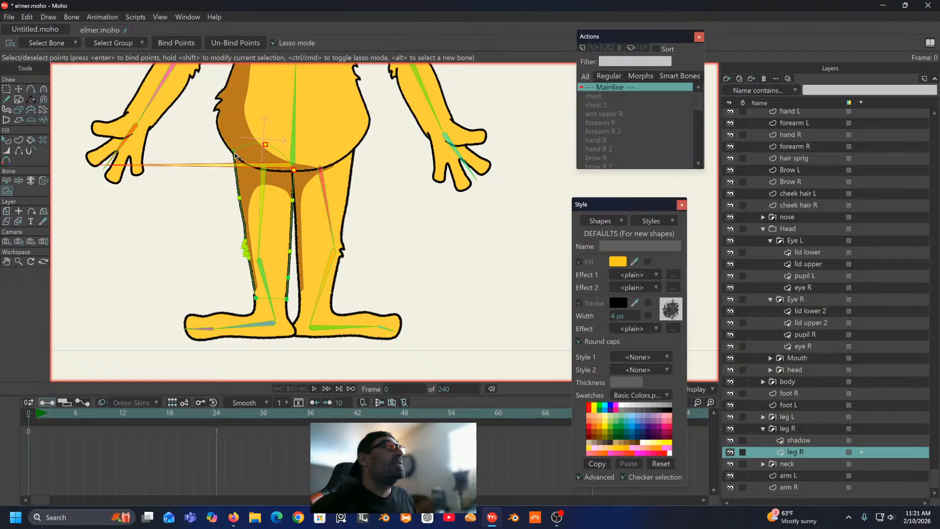
mouse_move(230, 137)
left_mouse_down()
mouse_move(224, 155)
mouse_move(232, 140)
left_mouse_up()
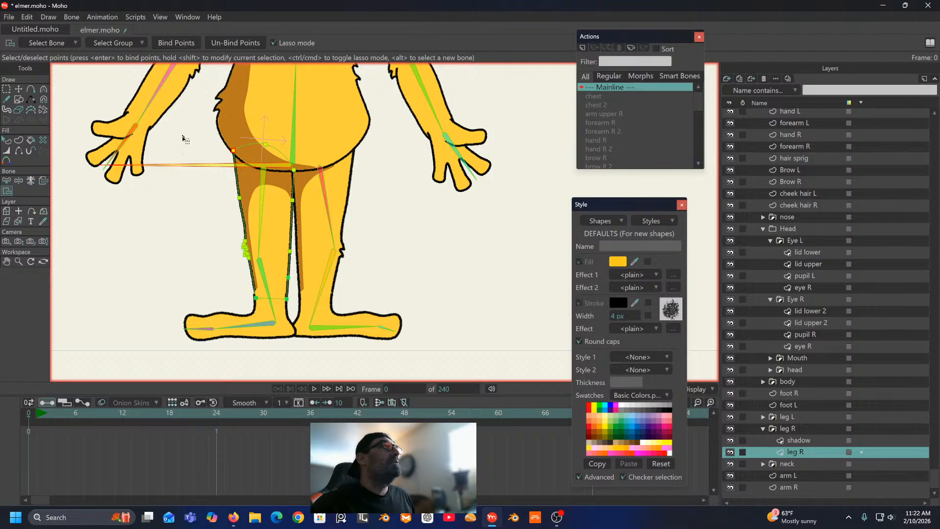
Step: Play the animation from frame 6, return to frame 0, and examine the right leg and hip for stray deformation
left_click(78, 413)
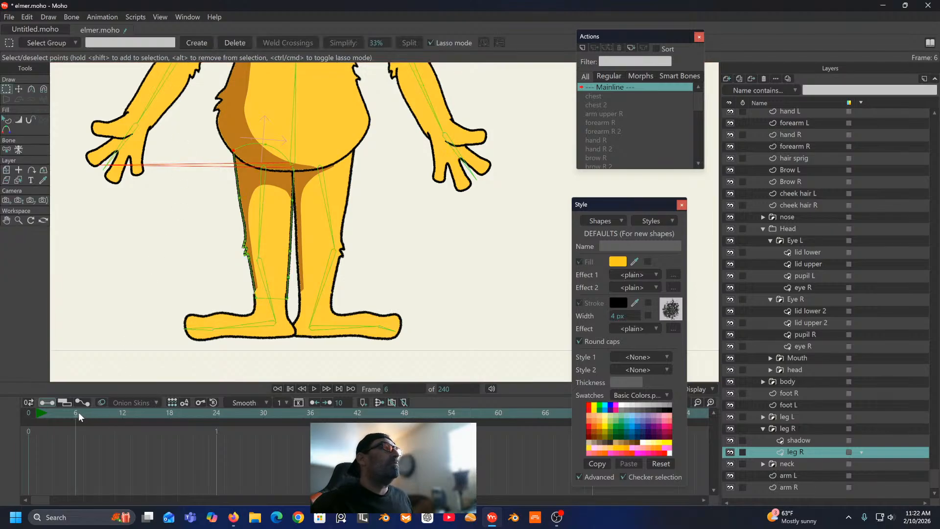
key("space")
key("space")
left_click(28, 413)
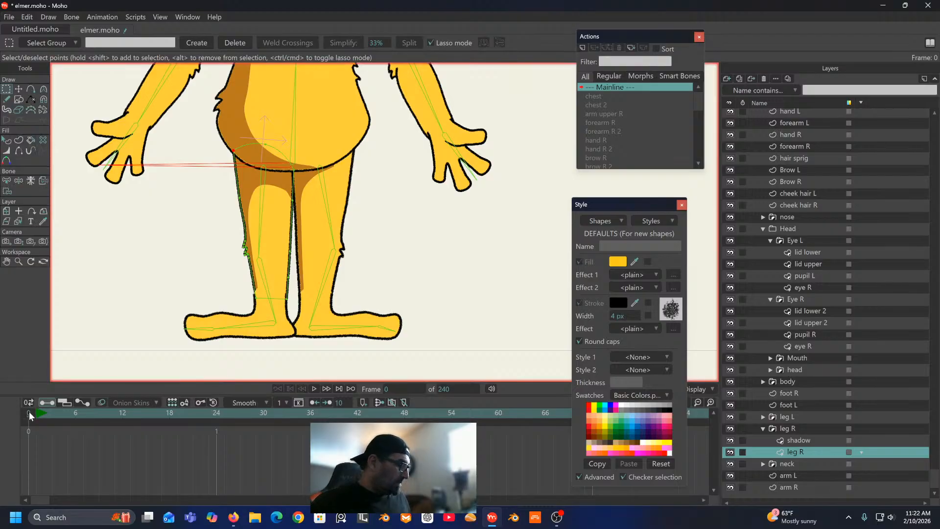
scroll(240, 289, "down", 3)
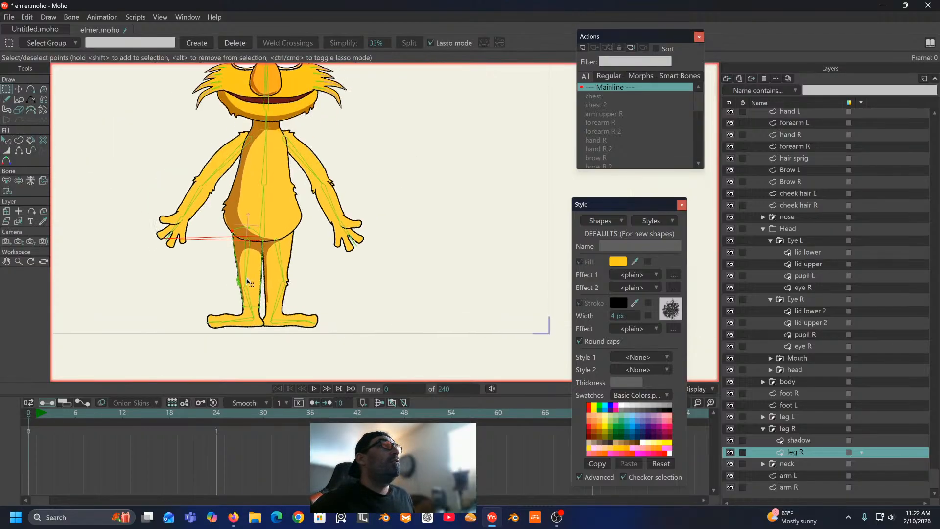
scroll(246, 280, "down", 2)
scroll(247, 275, "up", 3)
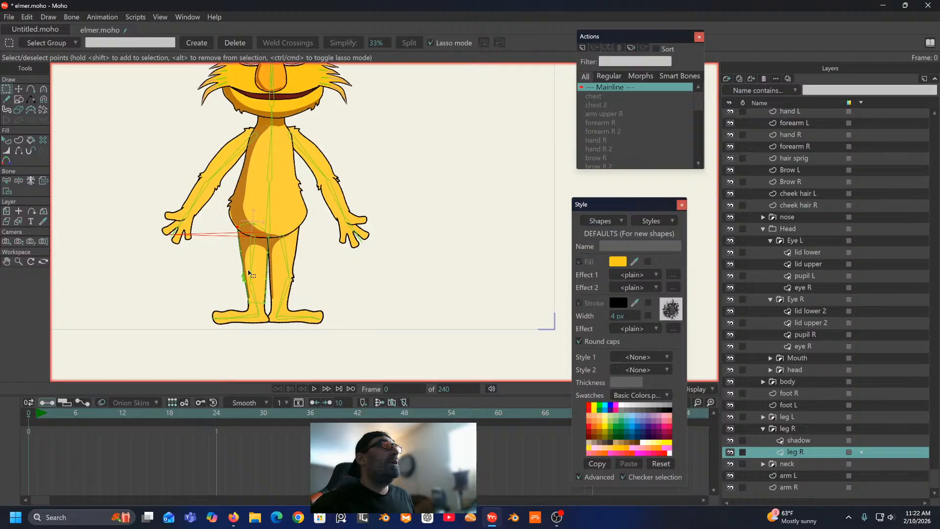
left_click_drag(247, 314, 253, 260)
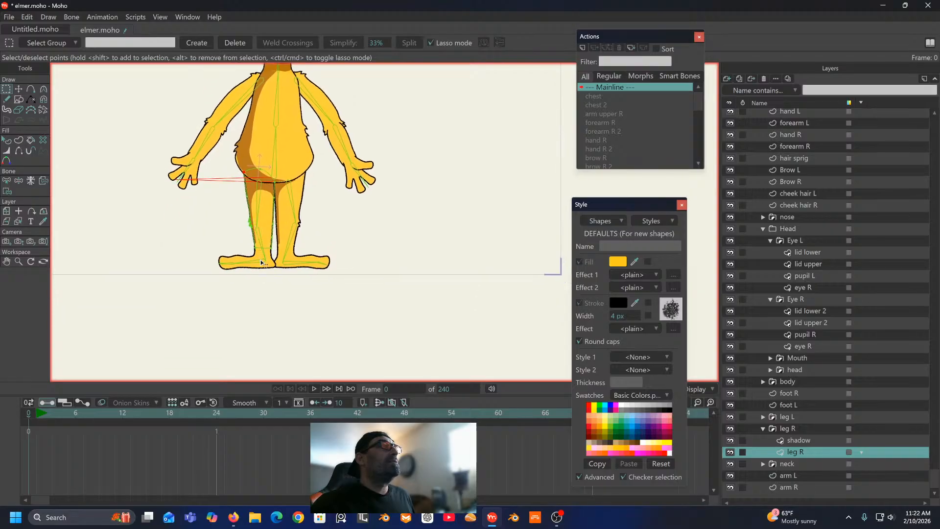
scroll(257, 243, "up", 3)
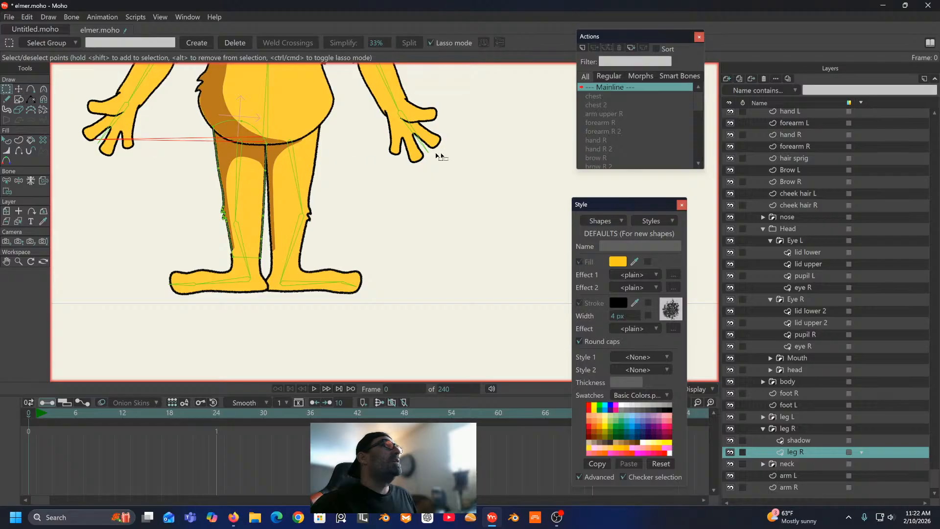
Step: Collapse the Head layer group, then make the elmer bone layer active with no bone selected
scroll(824, 179, "up", 2)
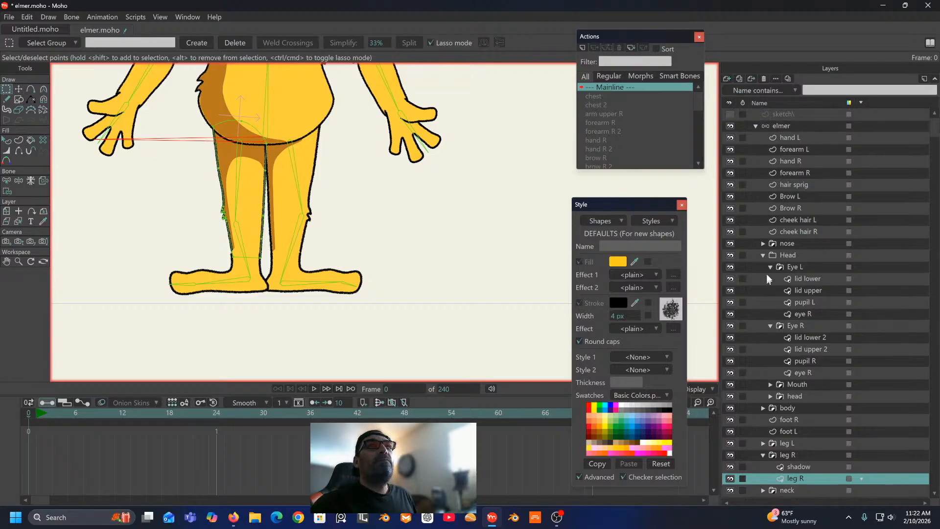
left_click(762, 255)
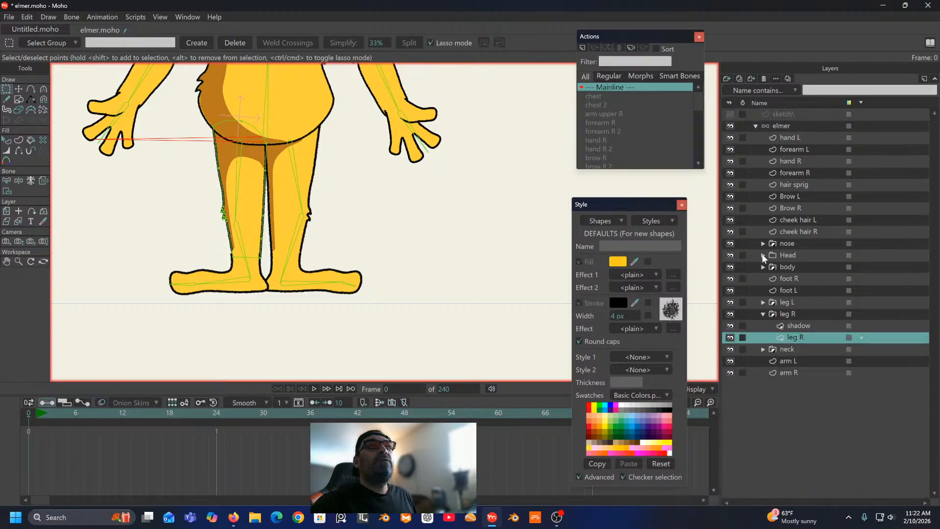
left_click(789, 124)
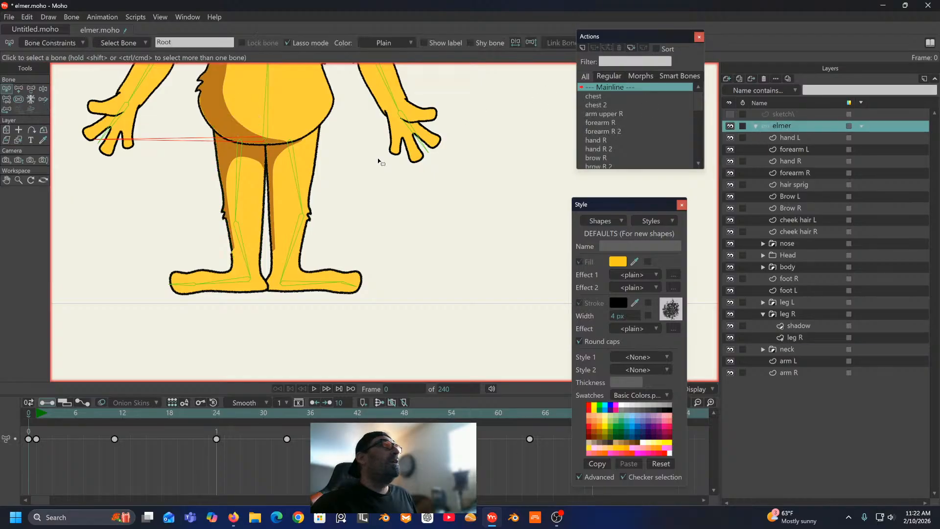
left_click(368, 172)
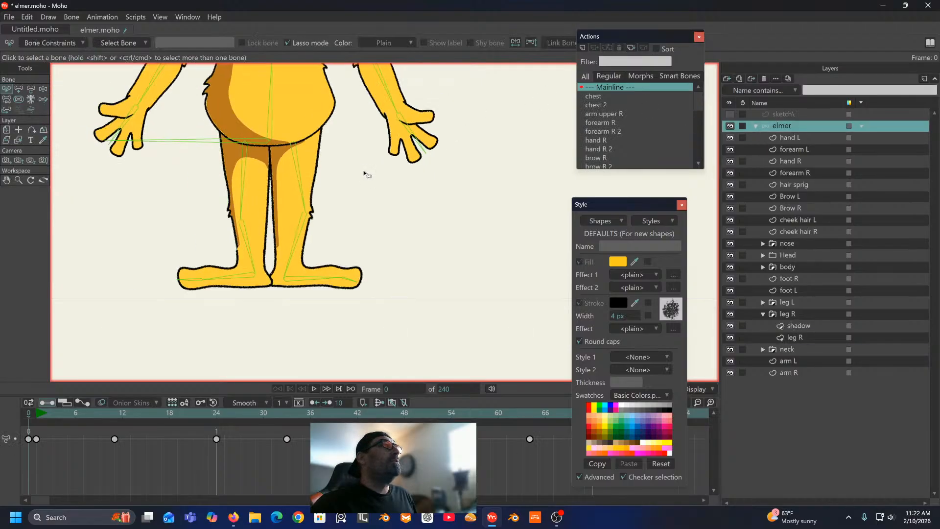
left_click_drag(368, 171, 361, 385)
left_click_drag(386, 221, 386, 199)
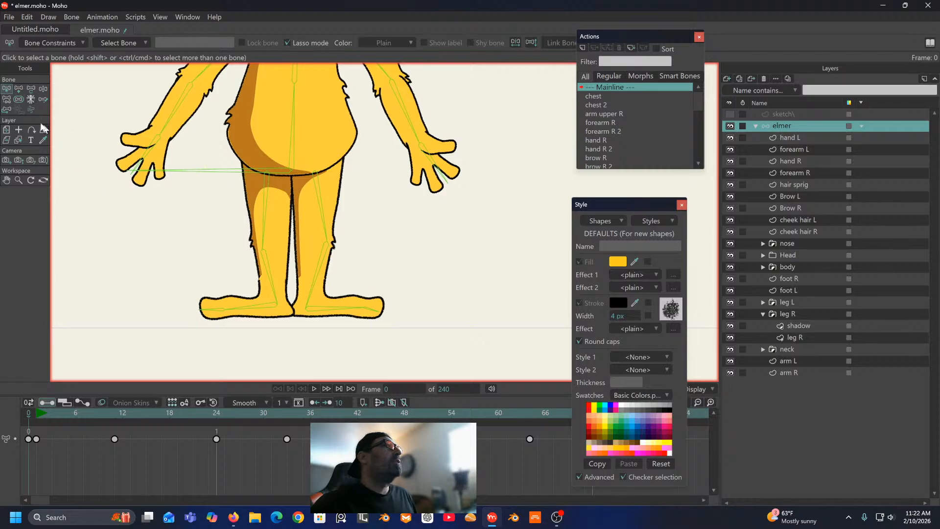
Step: Add a short unparented bone from the right ankle diagonally down below the heel and name it target R
left_click(19, 89)
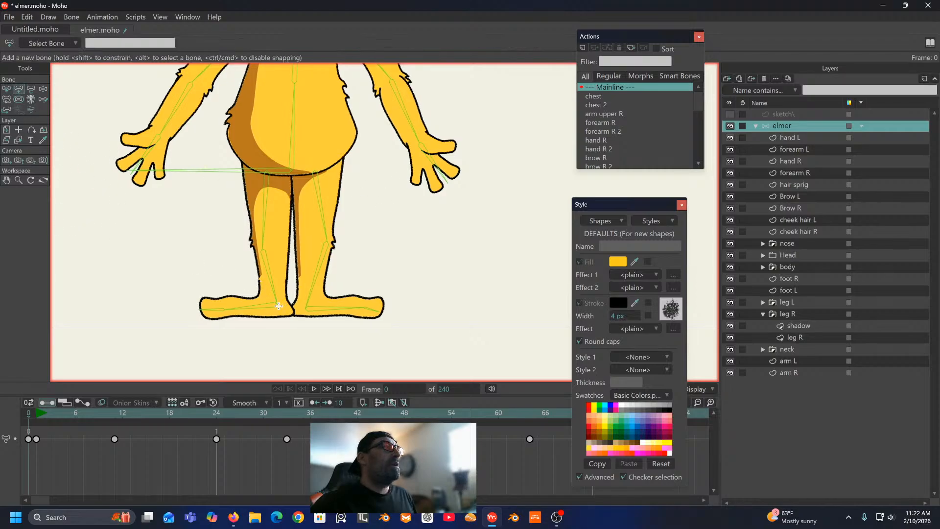
left_click_drag(281, 312, 294, 328)
double_click(130, 42)
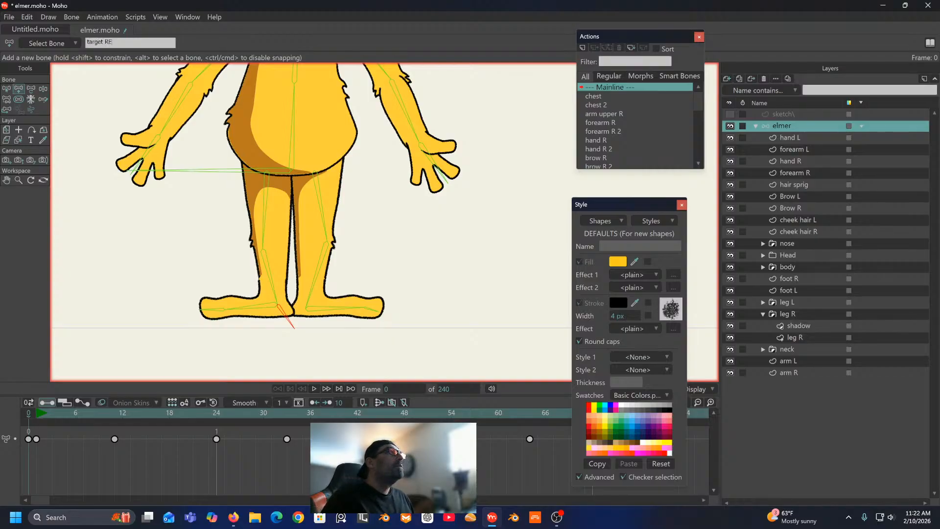
key("BackSpace")
key("Return")
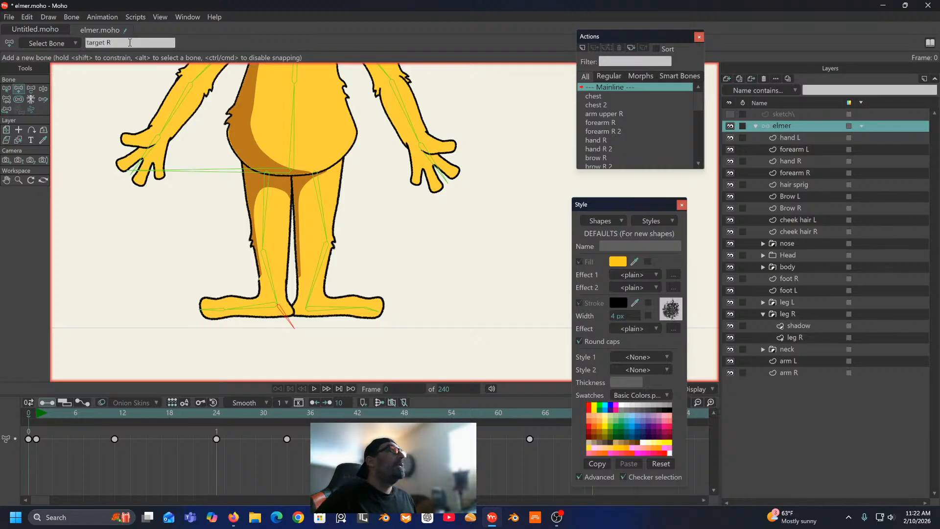
Step: Add a matching short unparented bone from the left ankle down below the heel and name it Target L
left_click(7, 91)
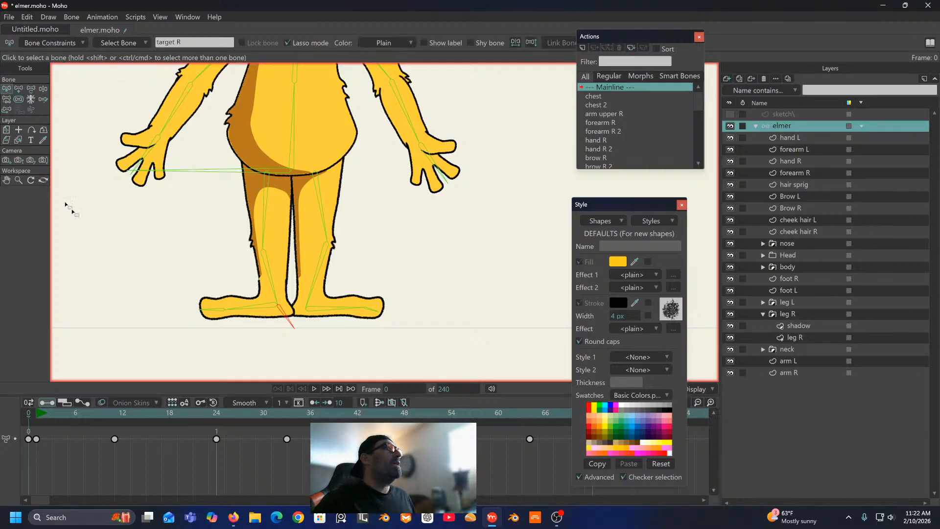
left_click(20, 88)
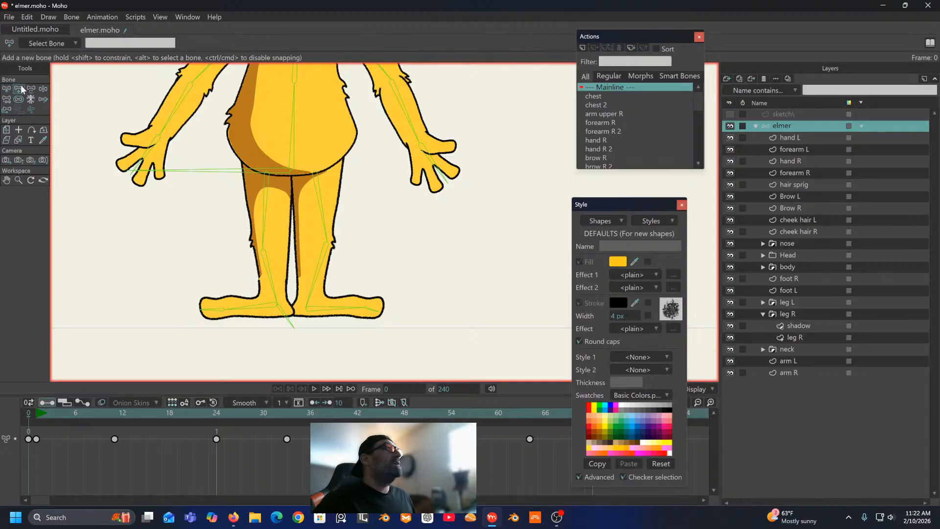
left_click_drag(307, 309, 295, 333)
left_click(123, 39)
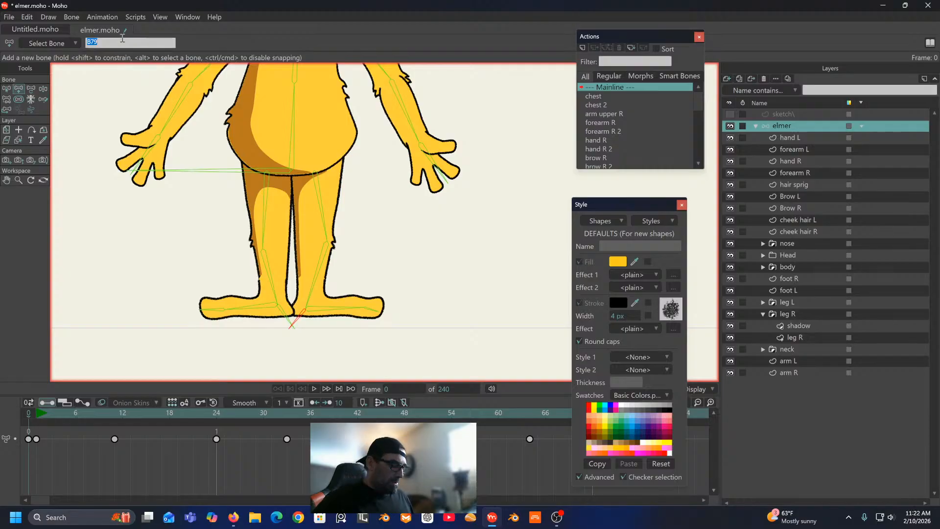
type("Target L")
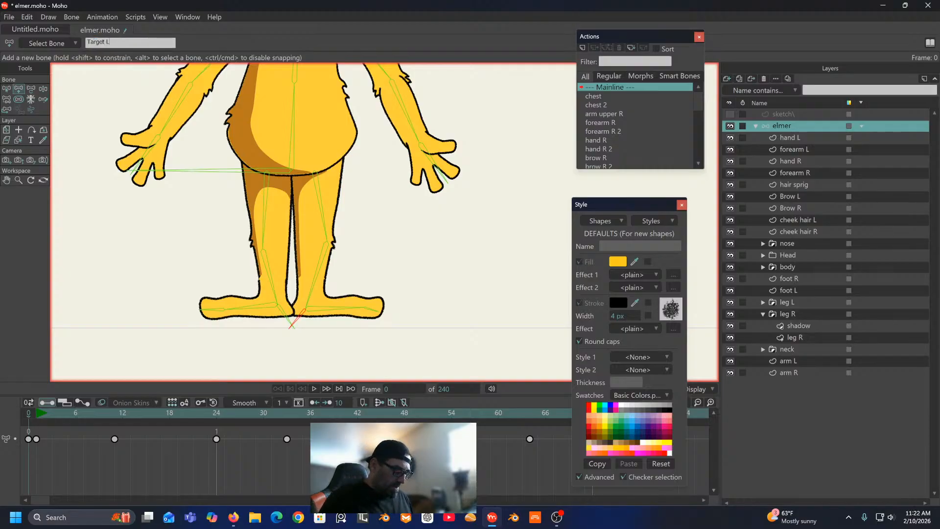
key("Return")
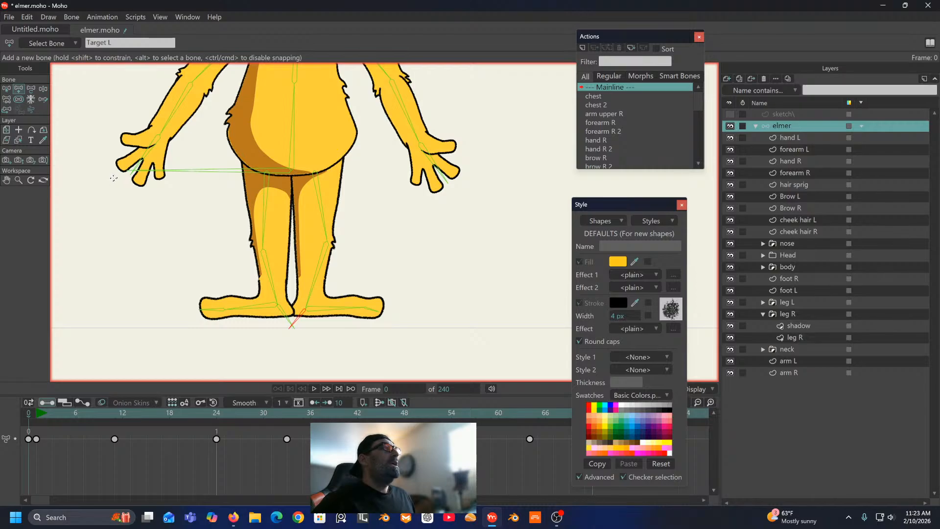
Step: Rename the right lower leg bone as shin R
left_click_drag(113, 179, 92, 171)
left_click(6, 89)
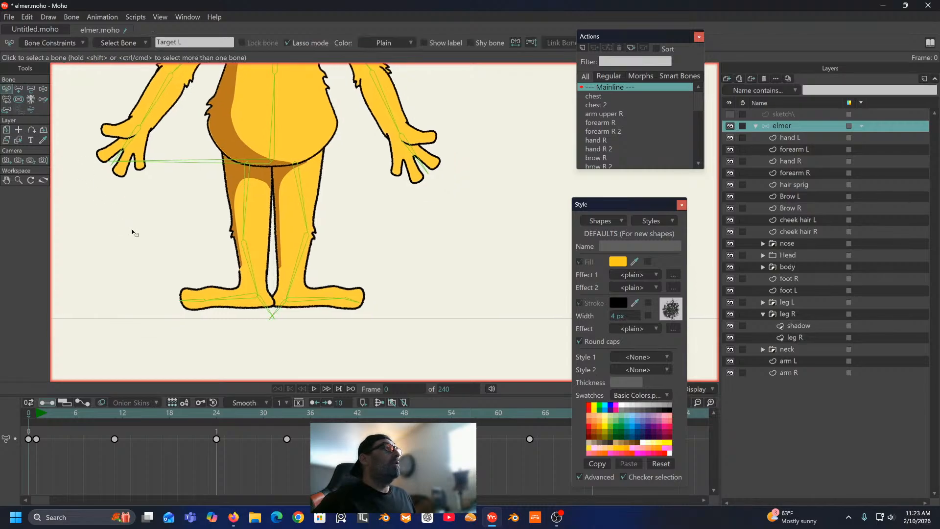
left_click(246, 251)
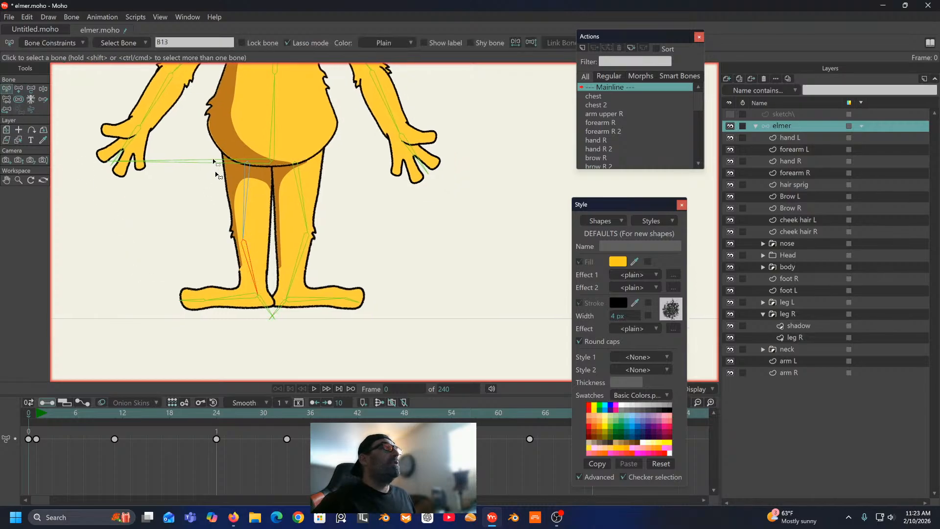
double_click(185, 41)
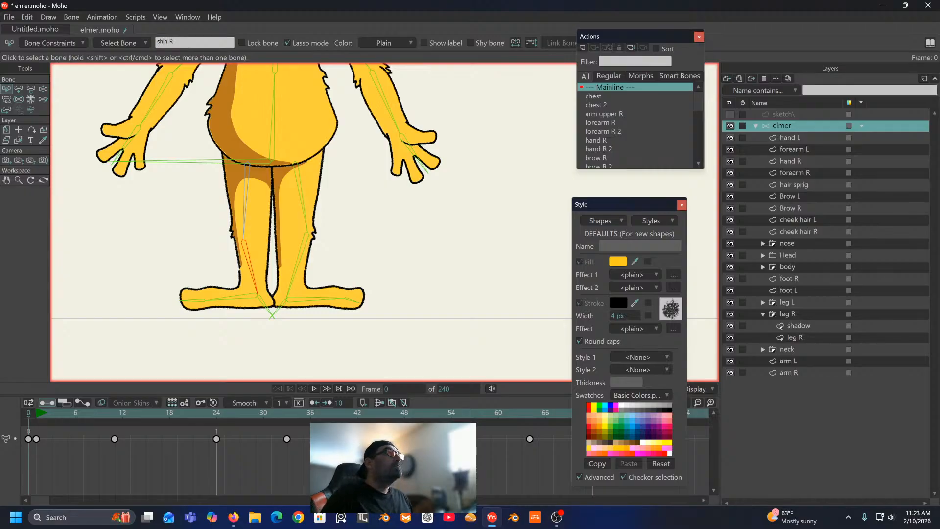
key("Return")
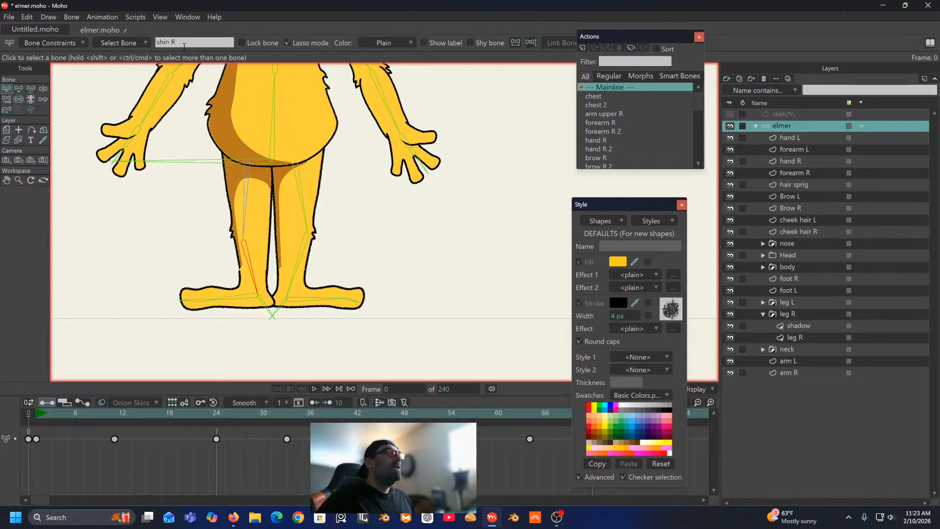
Step: Rename the left lower leg bone as Shin L
left_click(297, 255)
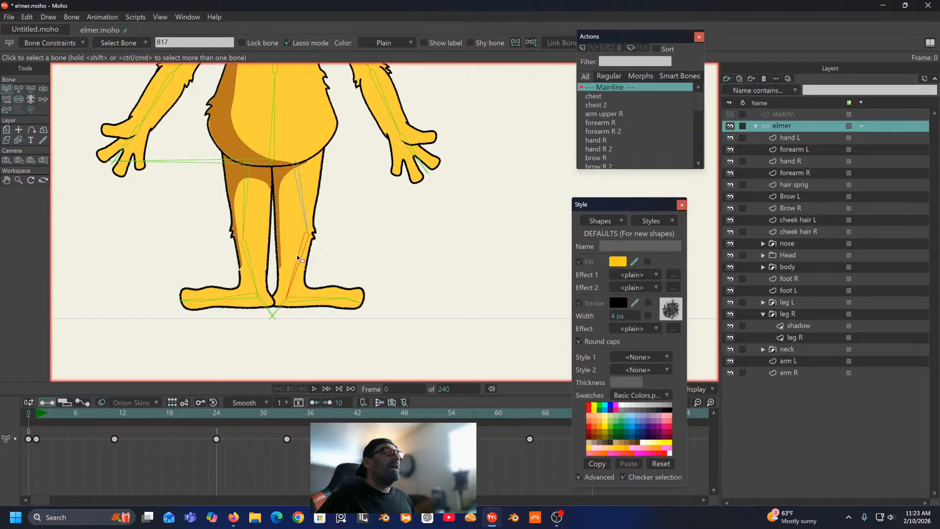
double_click(185, 43)
type("Shin")
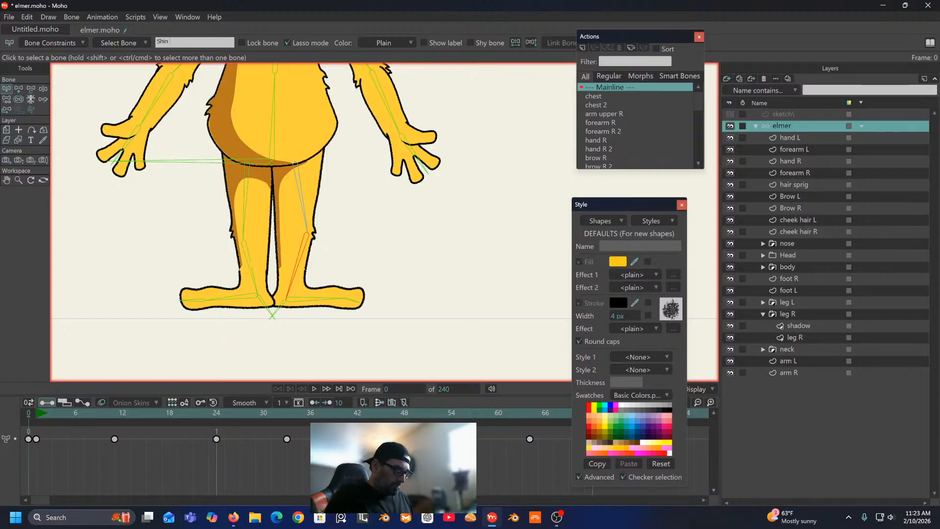
type(" L")
key("Return")
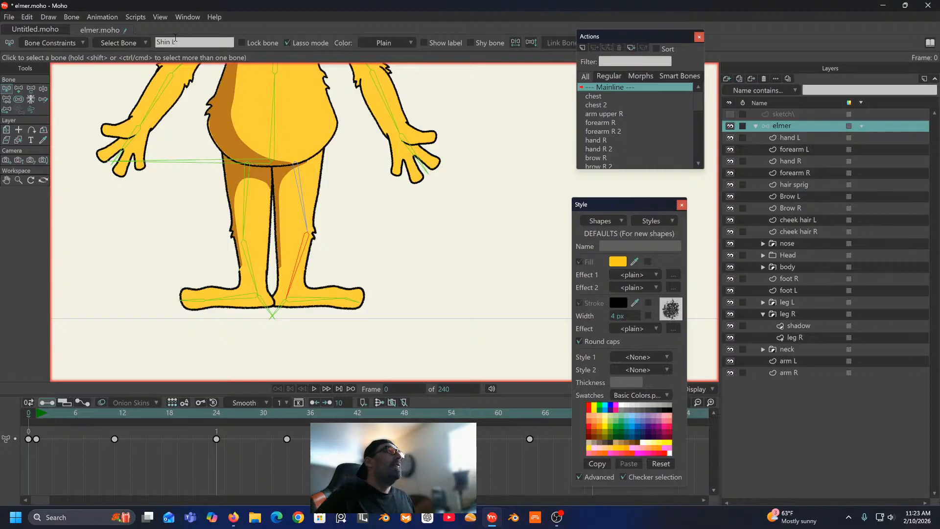
Step: Set the inverse kinematics target of the shin R bone to target R
left_click(229, 247)
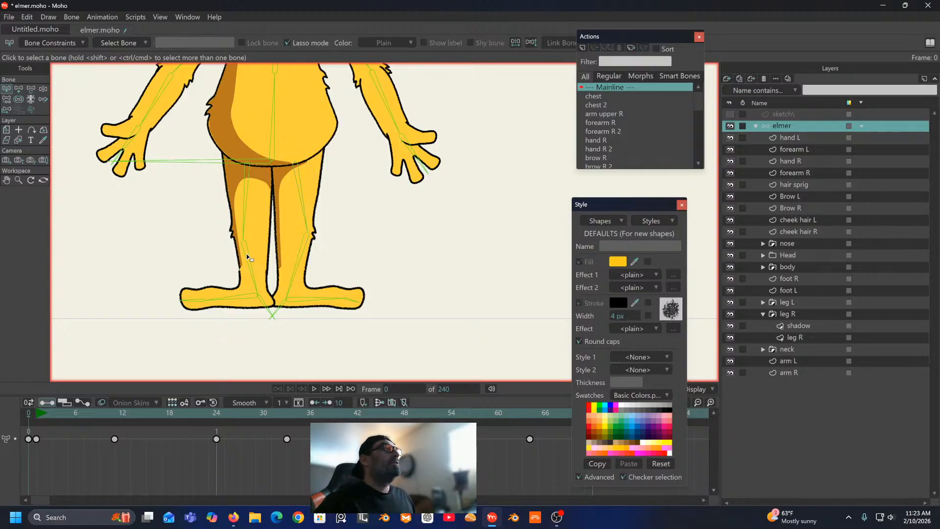
left_click(246, 253)
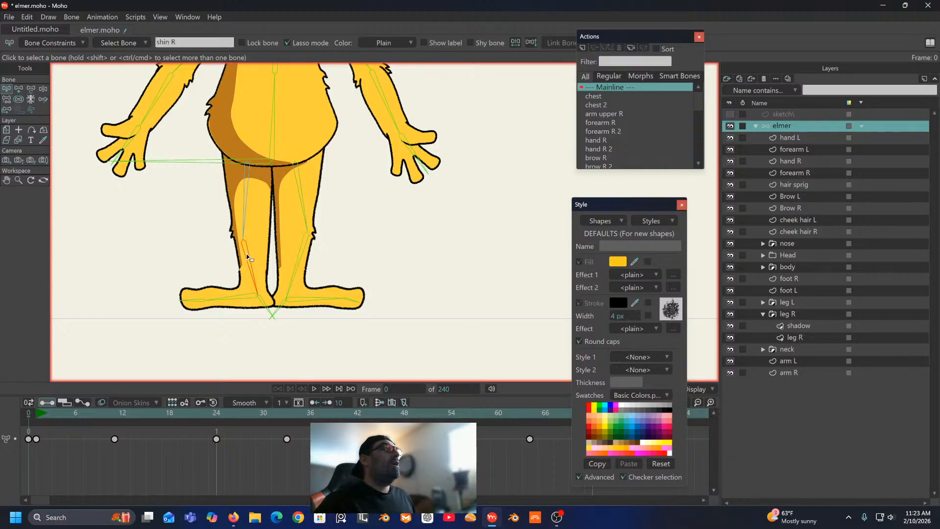
left_click(53, 43)
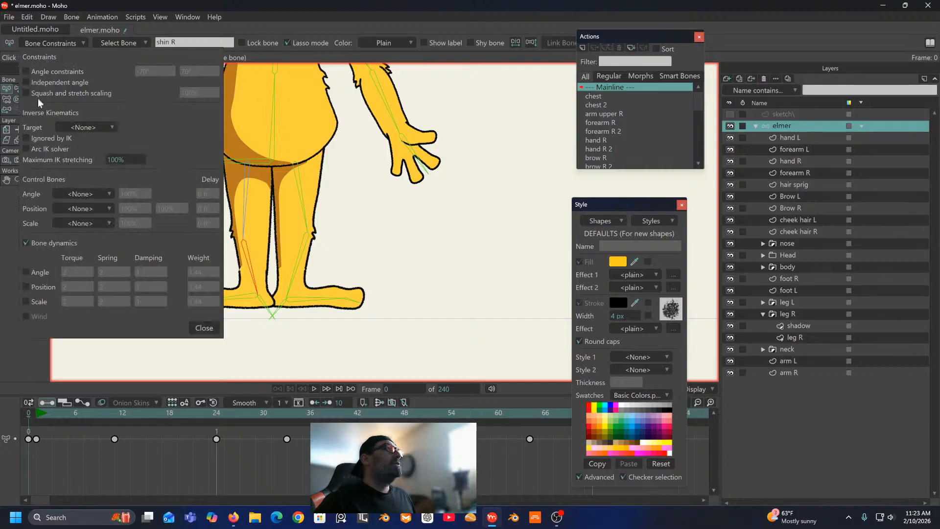
left_click(91, 126)
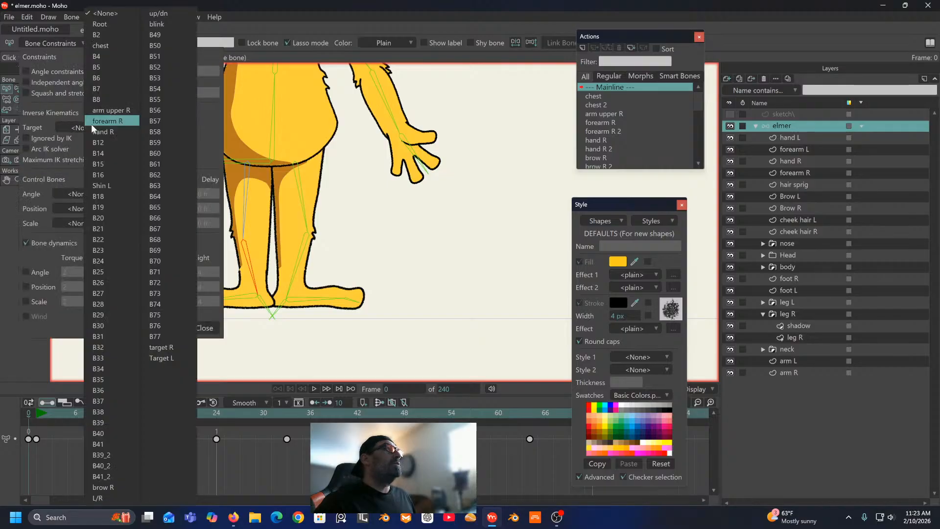
left_click(163, 346)
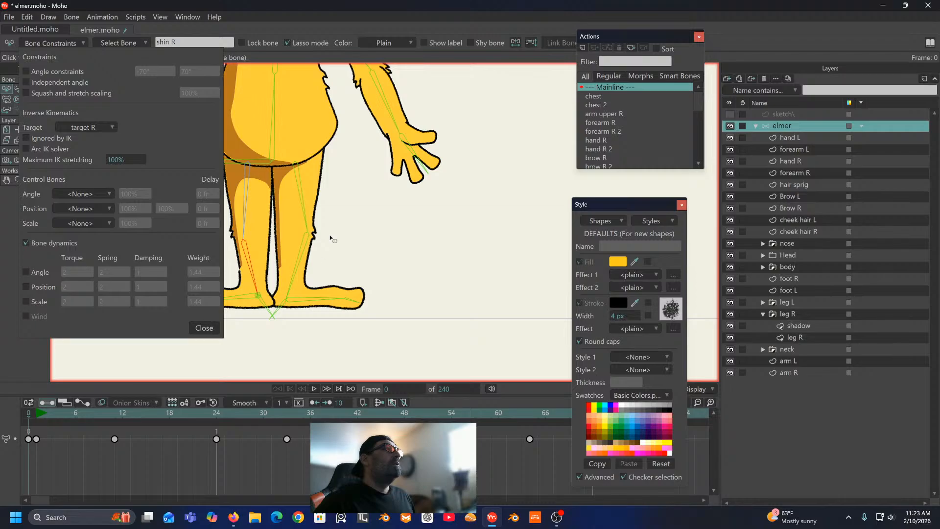
Step: Set the inverse kinematics target of the Shin L bone to Target L and close the bone constraints
left_click(302, 252)
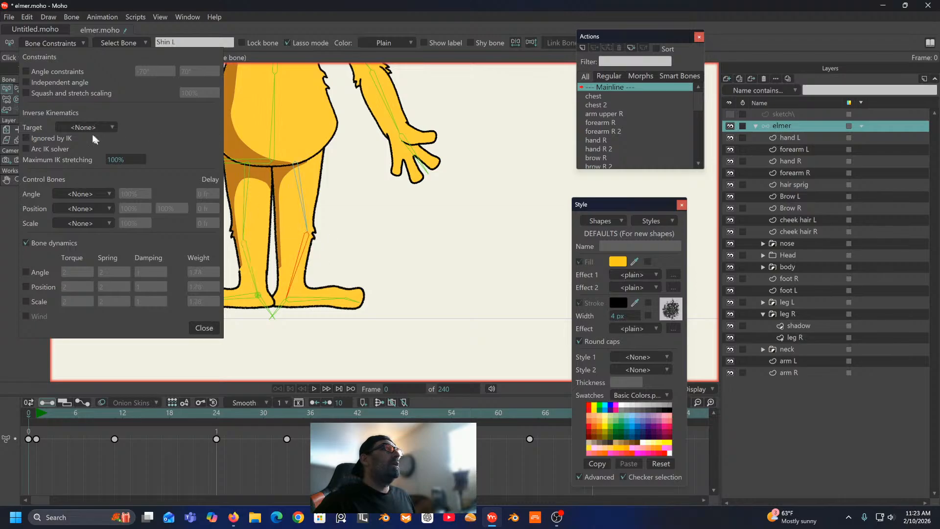
left_click(108, 126)
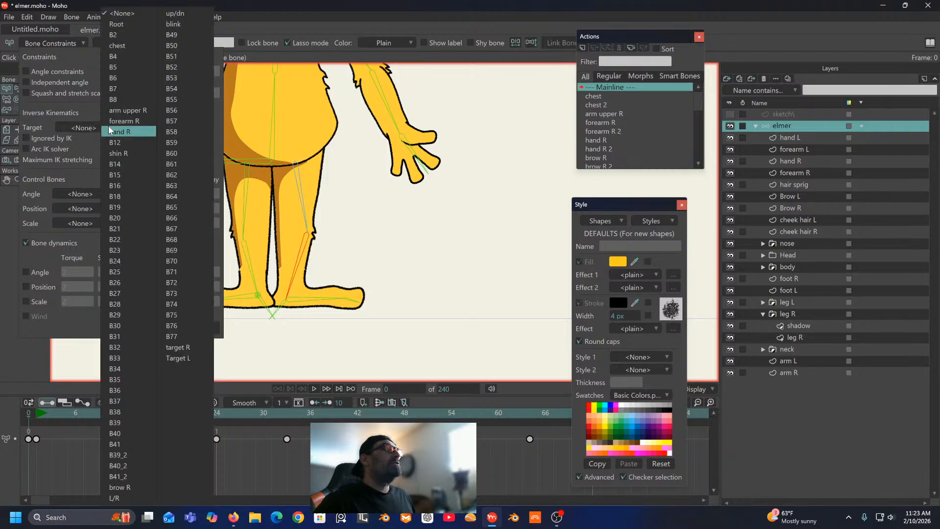
left_click(188, 358)
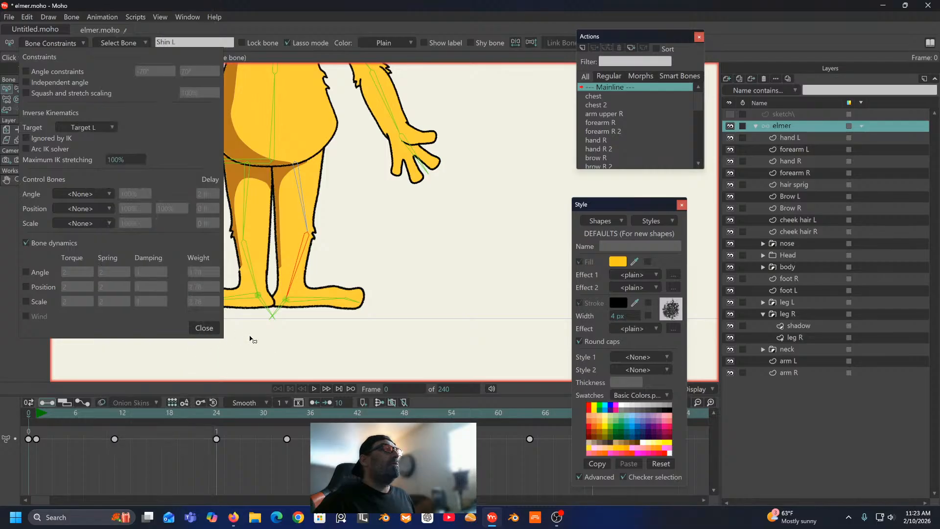
left_click(206, 328)
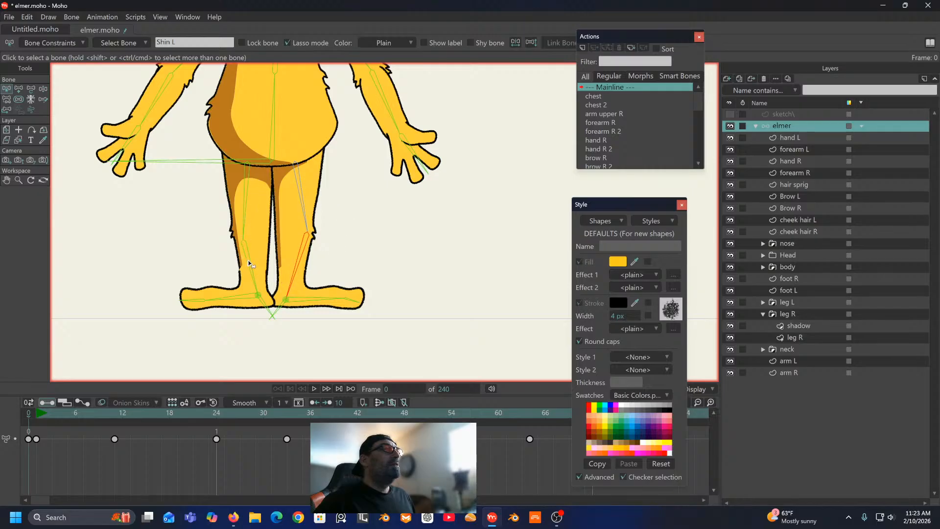
Step: Set the bone strength of both ankle target bones, target R and Target L, to 0
left_click(42, 89)
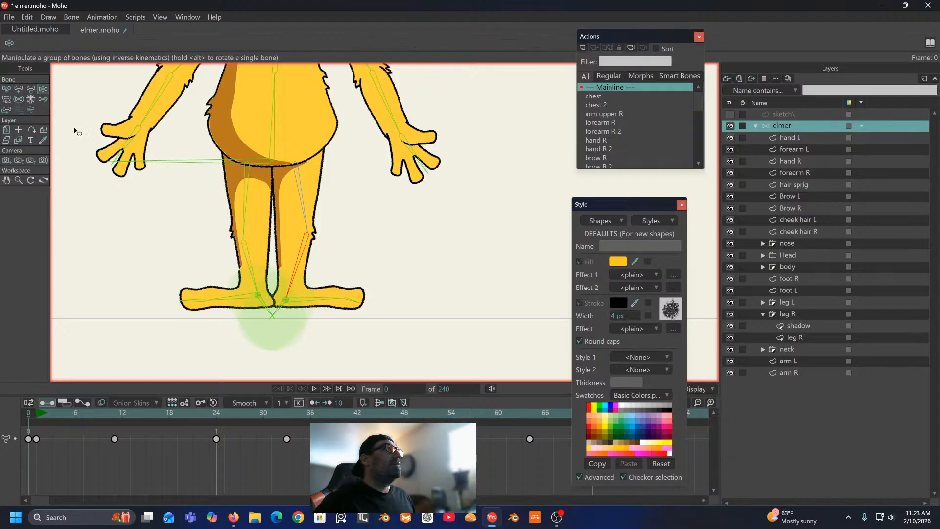
left_click(18, 99)
left_click(263, 298)
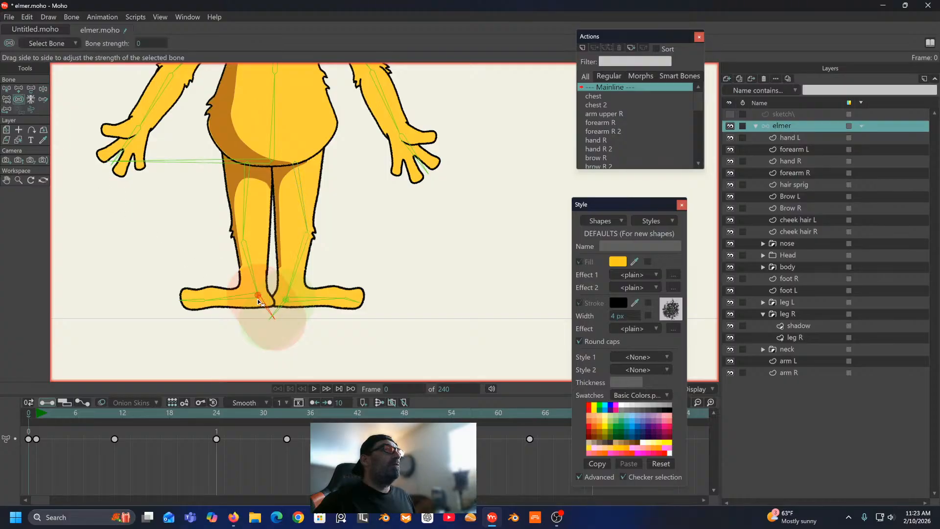
left_click(284, 304)
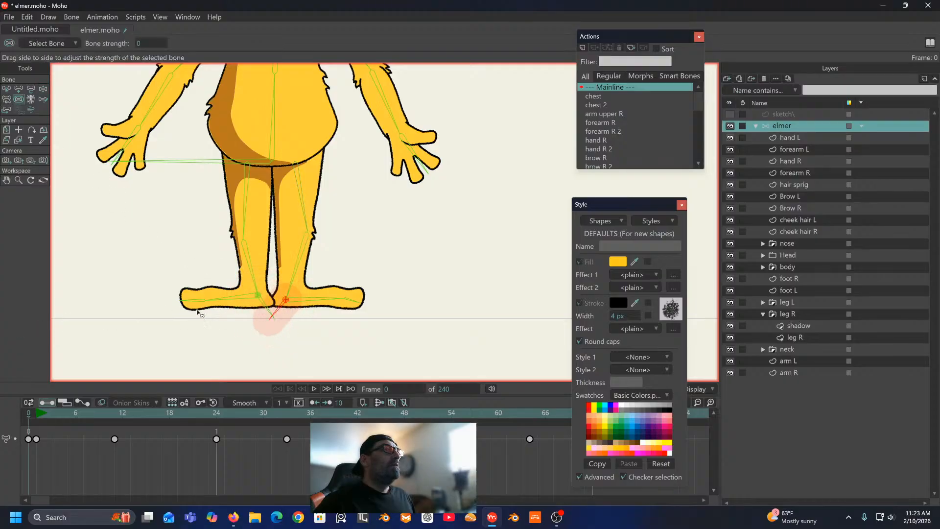
Step: Test both legs by moving their ankle target bones with Manipulate Bones, then return to the rest pose at frame 0
left_click(43, 89)
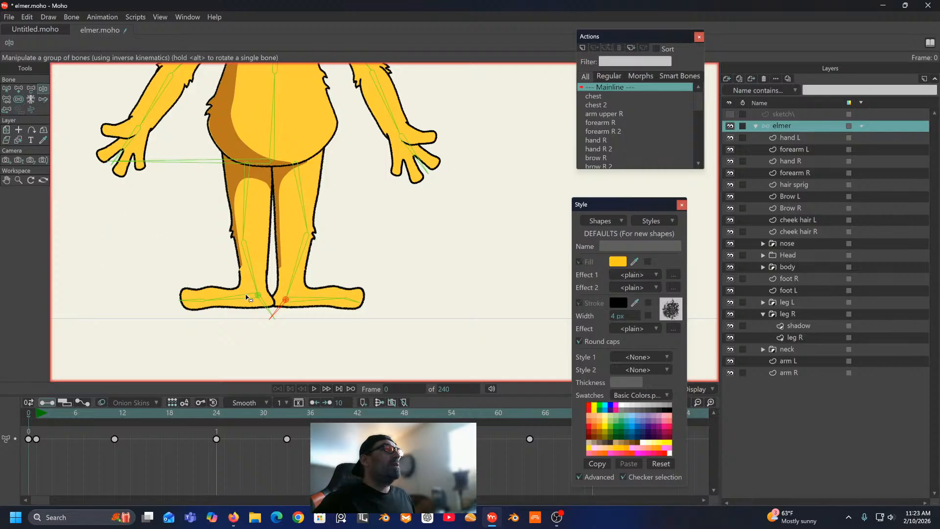
left_click_drag(273, 310, 325, 287)
left_click(219, 245)
left_click(287, 313)
left_click_drag(286, 313, 277, 338)
left_click(28, 412)
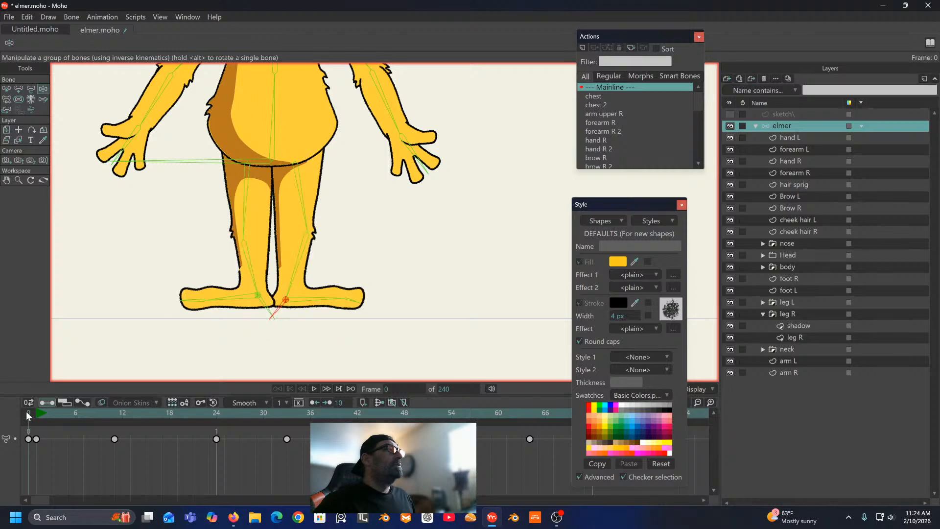
Step: Enable Independent angle for the main right foot bone and the main left foot bone
left_click(236, 299)
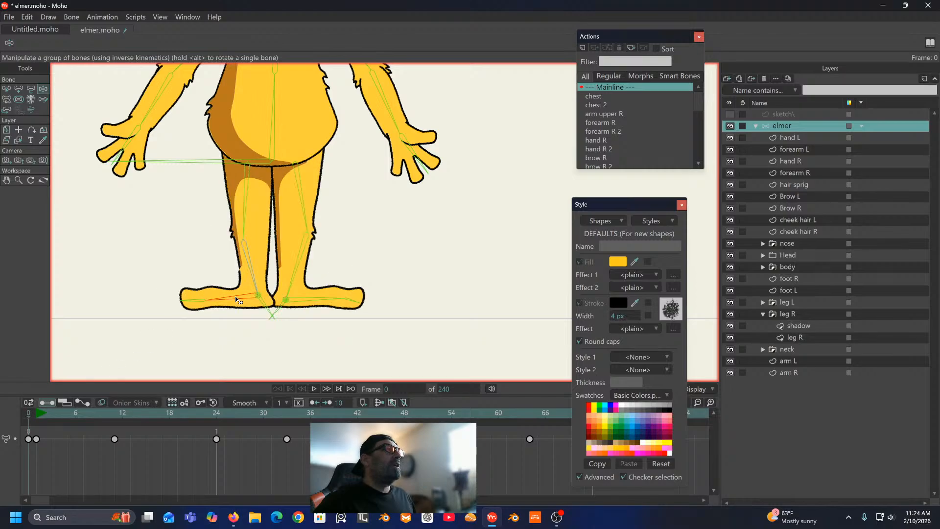
left_click(7, 89)
left_click(55, 43)
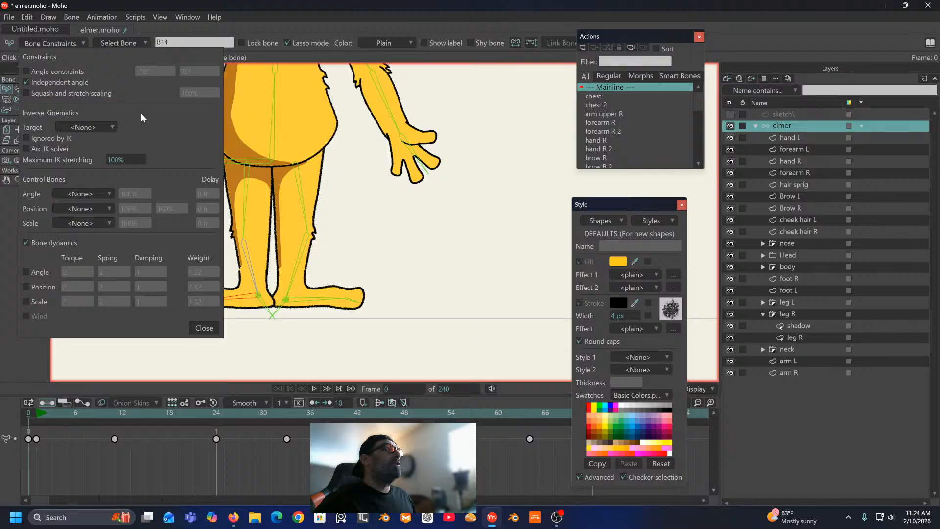
left_click(203, 327)
left_click(295, 298)
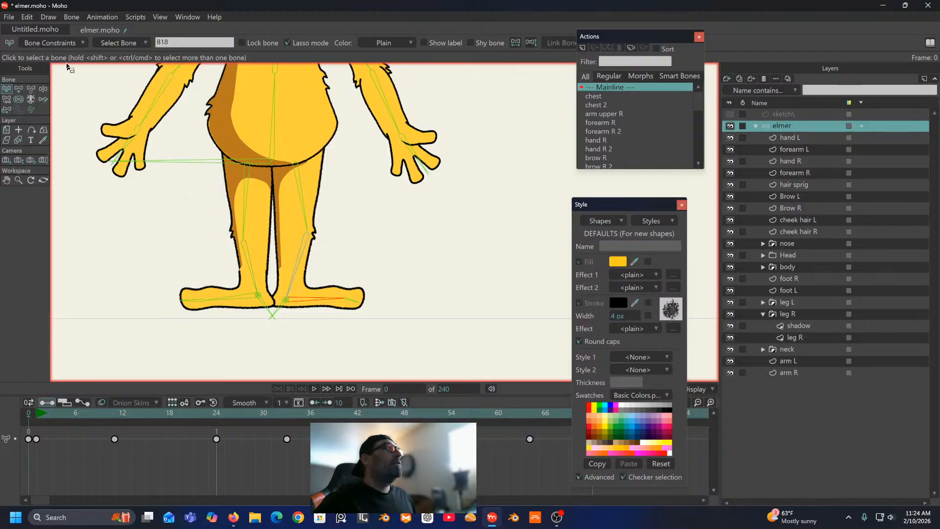
left_click(65, 43)
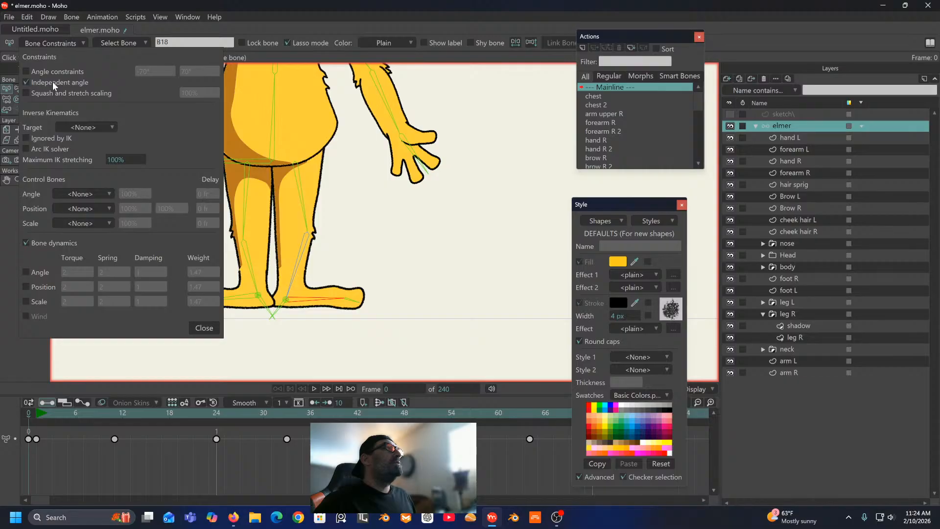
left_click(203, 329)
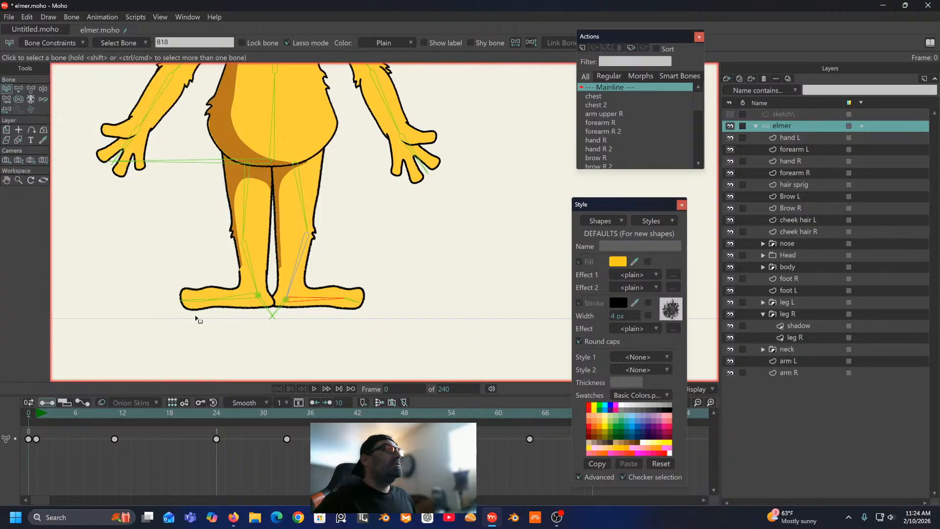
Step: Test the right leg by moving target R and bending the toe bone, then reset the pose at frame 0
left_click(266, 310)
left_click(43, 89)
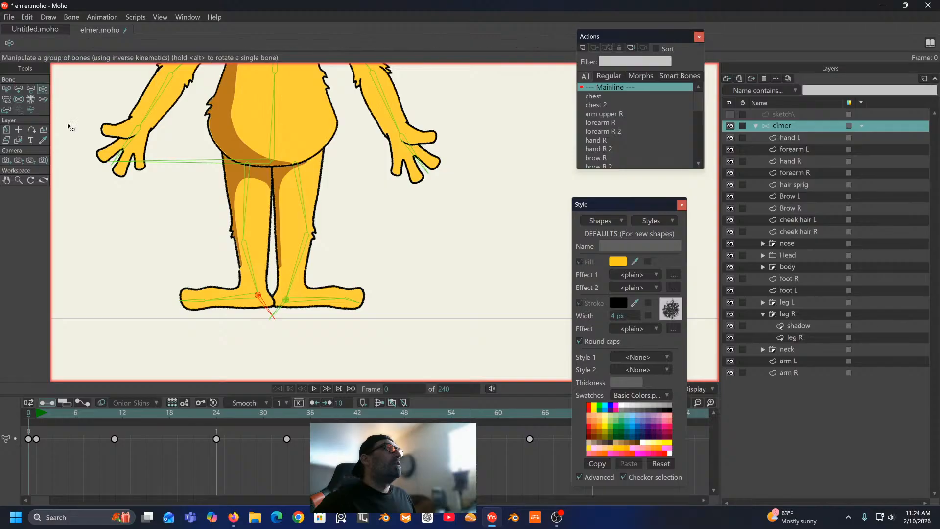
mouse_move(262, 299)
left_mouse_down()
mouse_move(247, 254)
mouse_move(193, 248)
mouse_move(181, 223)
mouse_move(172, 239)
mouse_move(171, 213)
mouse_move(267, 294)
mouse_move(166, 234)
mouse_move(155, 239)
mouse_move(170, 239)
mouse_move(246, 294)
left_mouse_up()
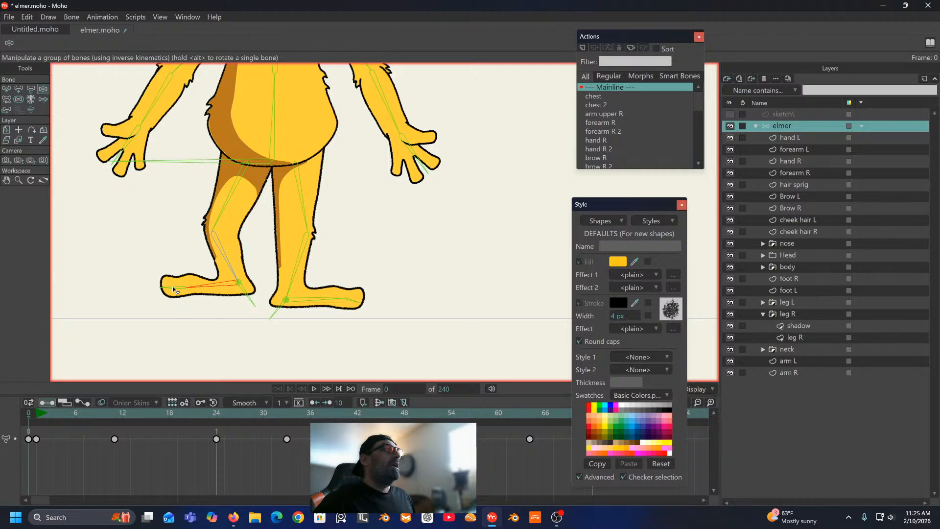
mouse_move(171, 287)
left_mouse_down()
mouse_move(178, 314)
mouse_move(169, 272)
left_mouse_up()
left_click(223, 282)
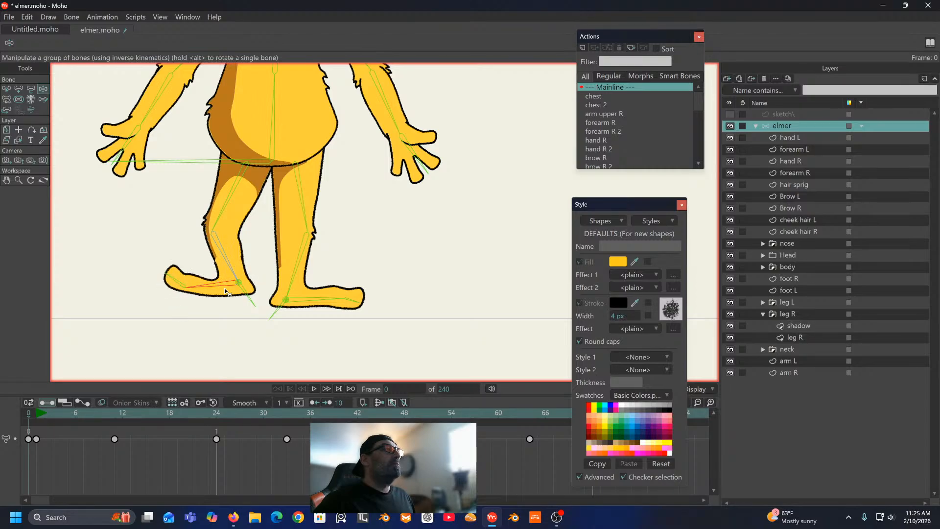
left_click_drag(241, 287, 222, 293)
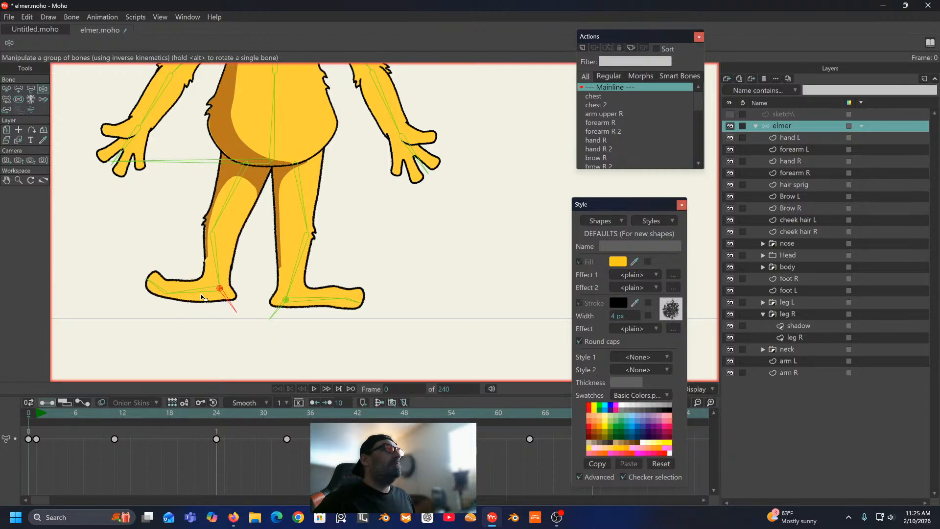
left_click(202, 295)
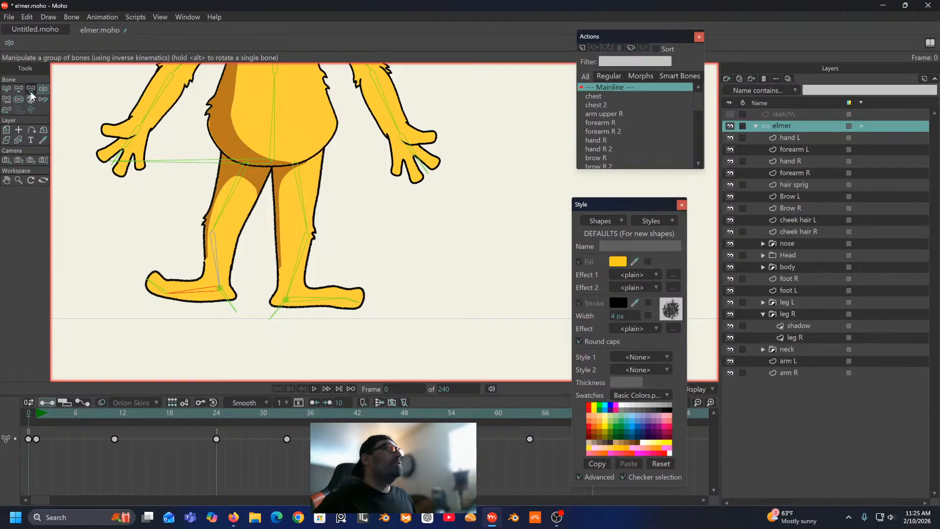
left_click(28, 413)
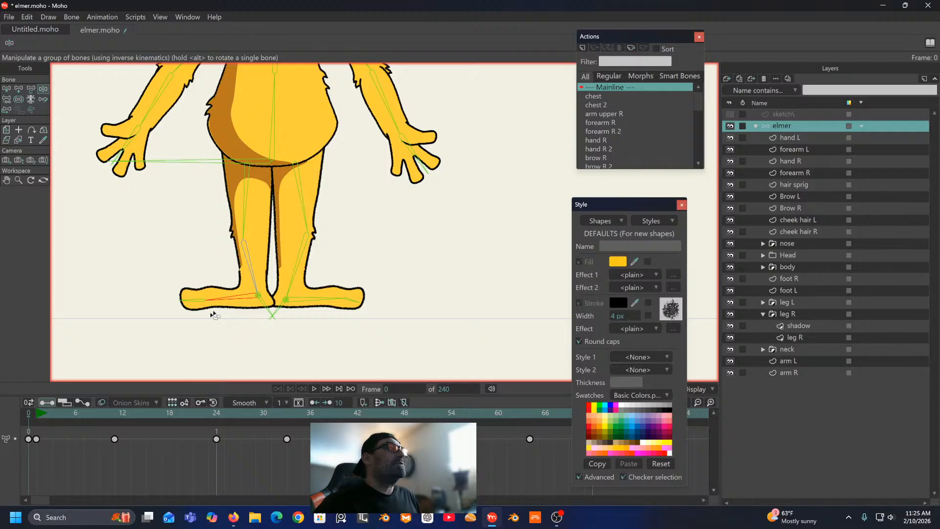
Step: Turn Independent angle back off for the main right and left foot bones
left_click(6, 89)
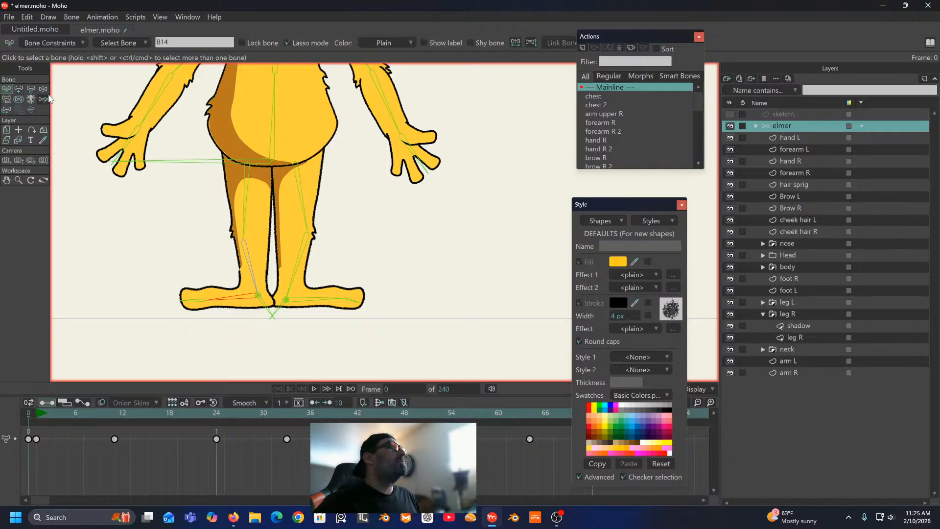
left_click(67, 42)
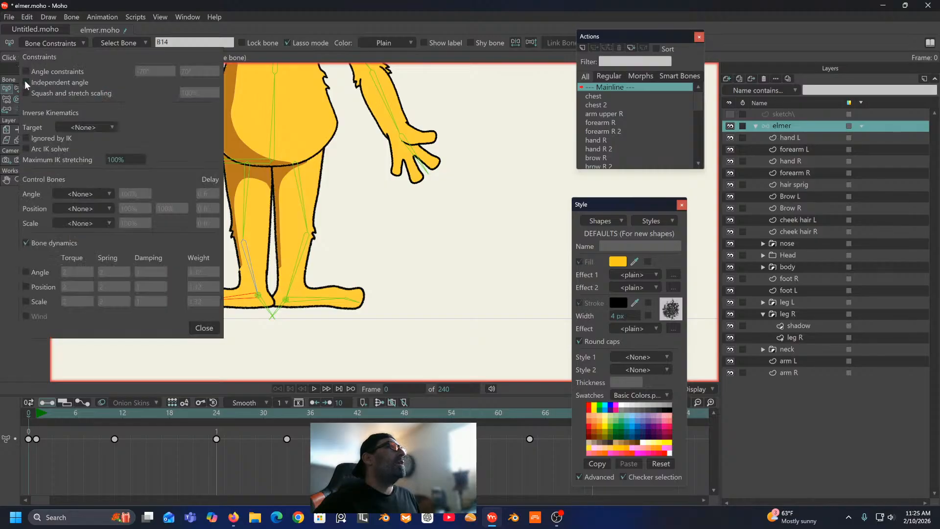
left_click(316, 300)
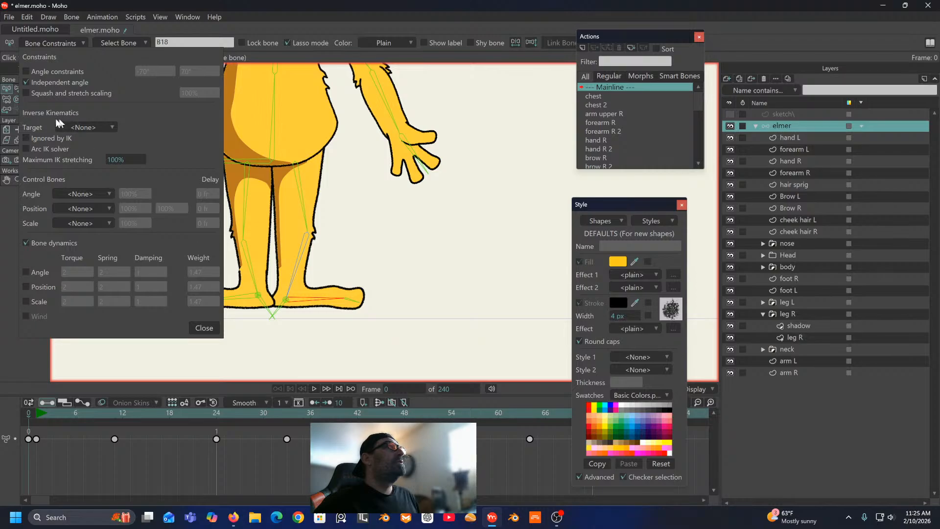
left_click(353, 300)
left_click(204, 328)
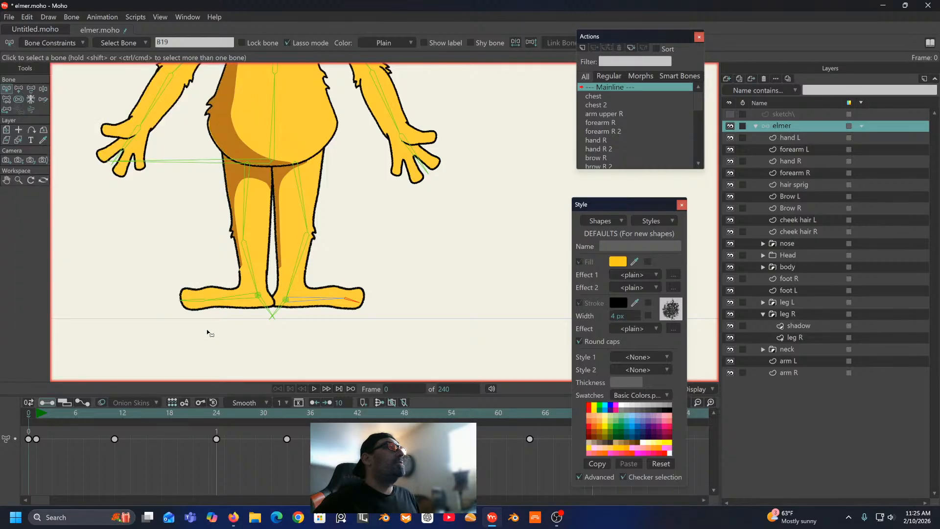
Step: Test how the right foot follows the leg by moving target R and rotating the foot bones with Manipulate Bones
left_click(229, 302)
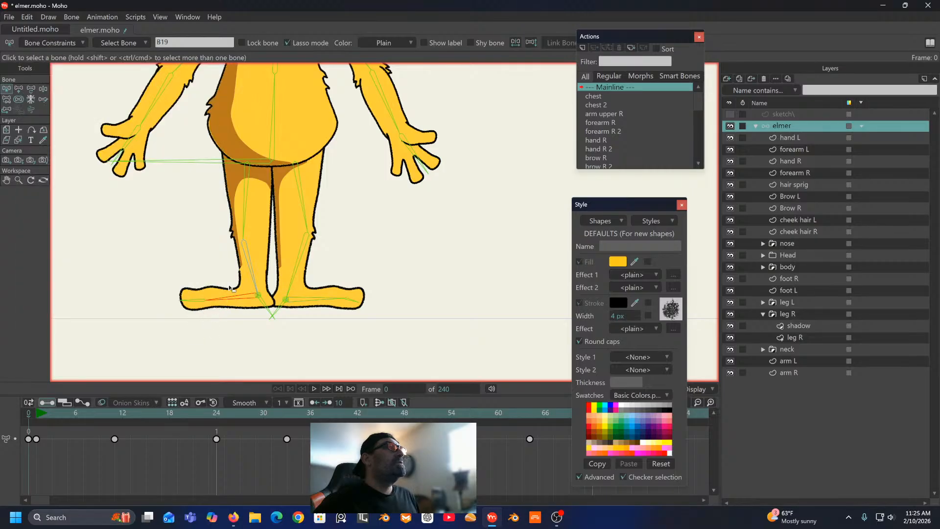
left_click(264, 308)
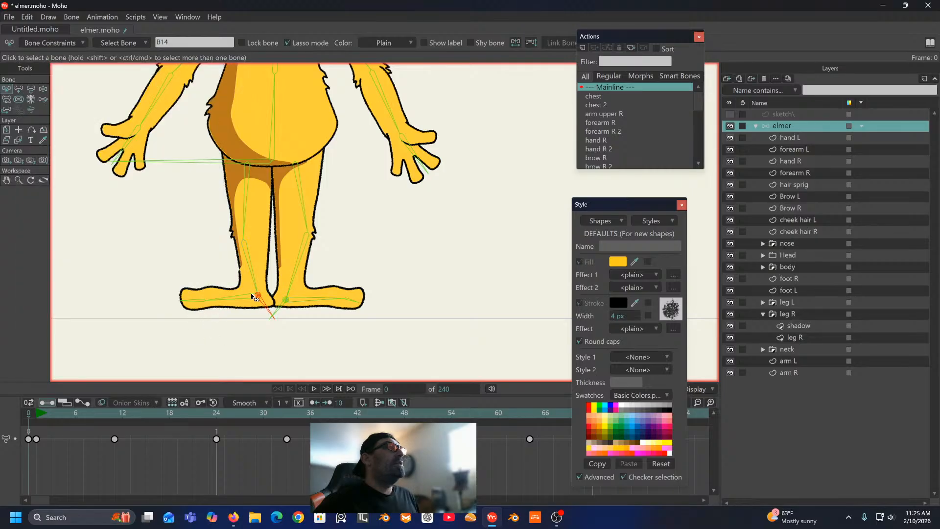
left_click(44, 88)
left_click_drag(258, 295, 221, 263)
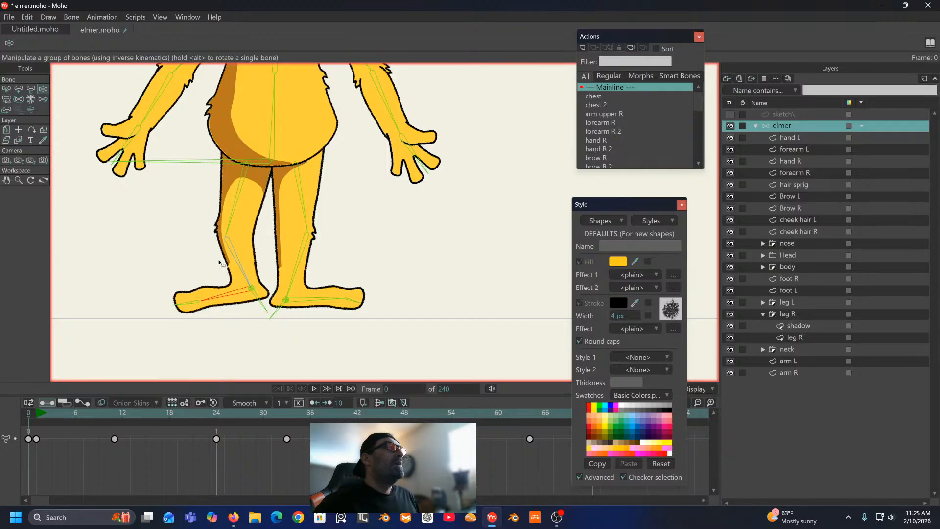
left_click_drag(191, 302, 197, 300)
left_click_drag(201, 288, 235, 297)
Step: Test the right leg's bend by moving target R with Manipulate Bones, and reset the pose at frame 0
left_click(7, 91)
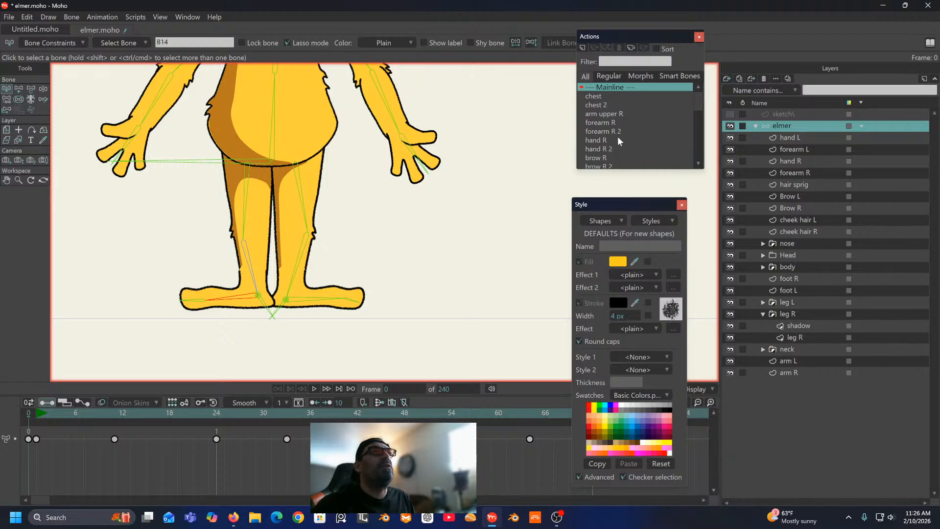
scroll(597, 132, "down", 2)
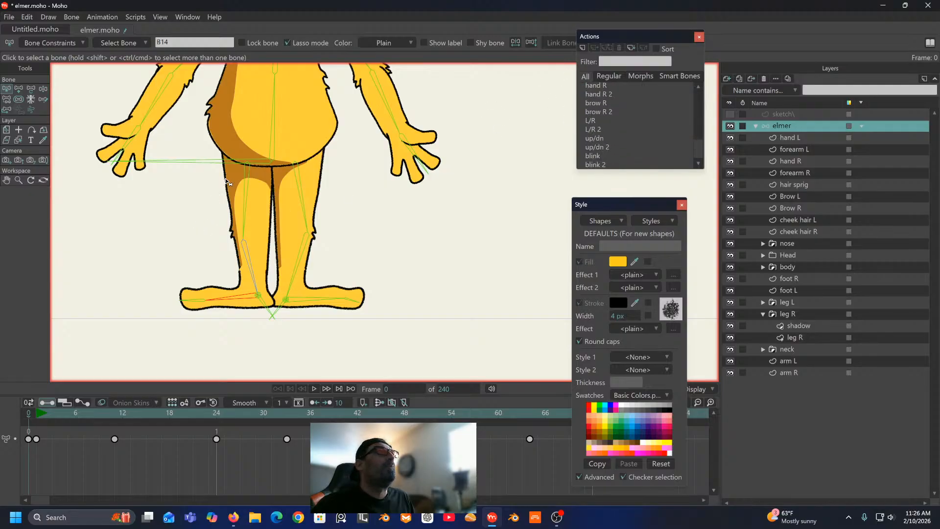
left_click(248, 177)
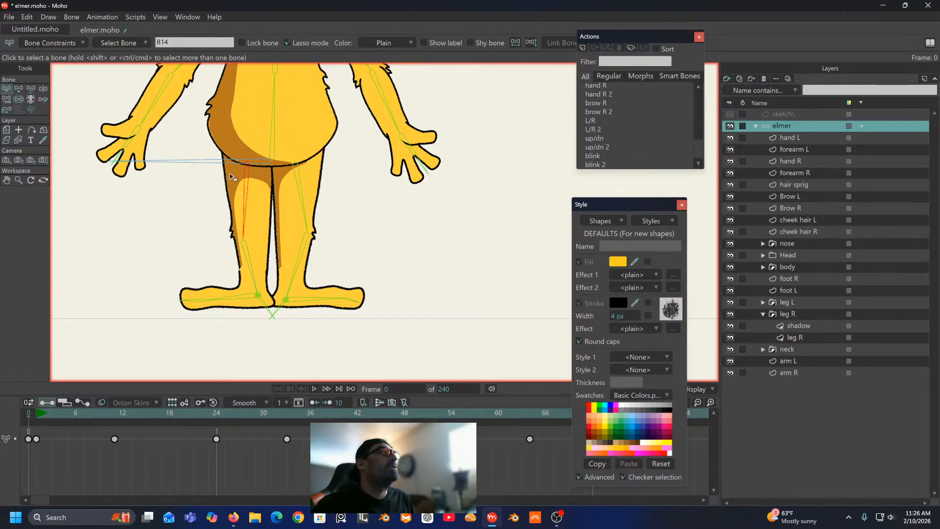
left_click(263, 290)
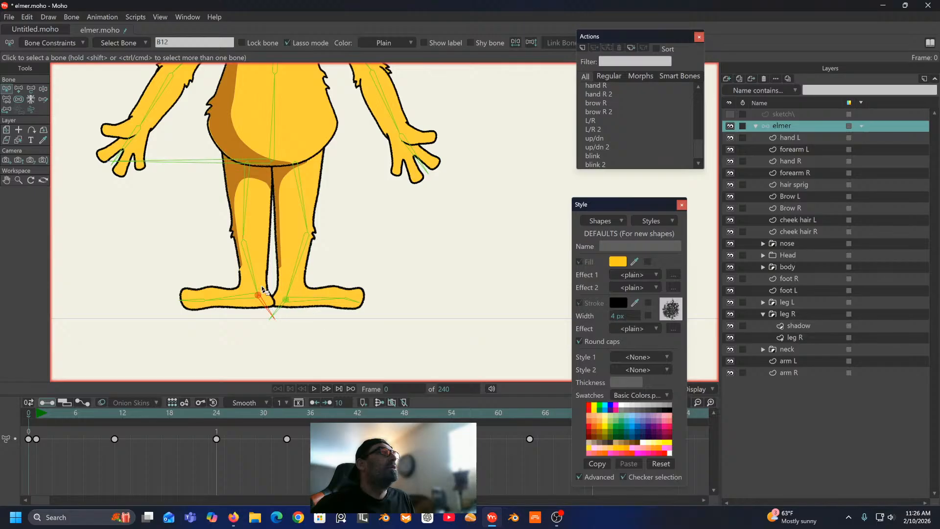
left_click(43, 89)
left_click_drag(269, 310, 216, 196)
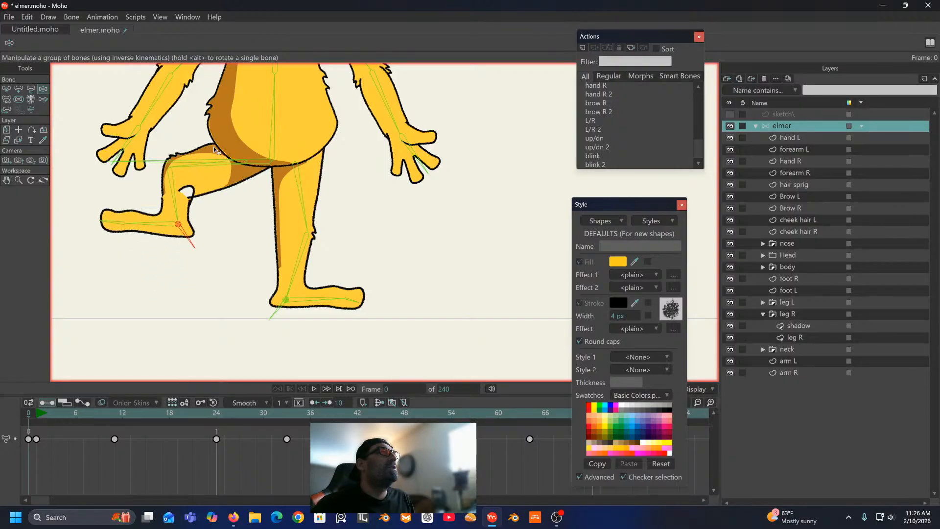
left_click(172, 208)
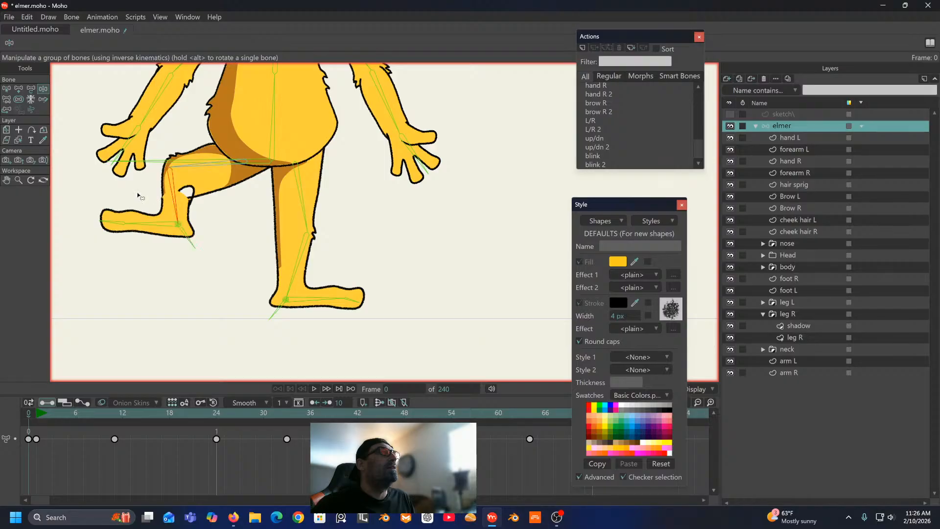
left_click_drag(184, 233, 247, 310)
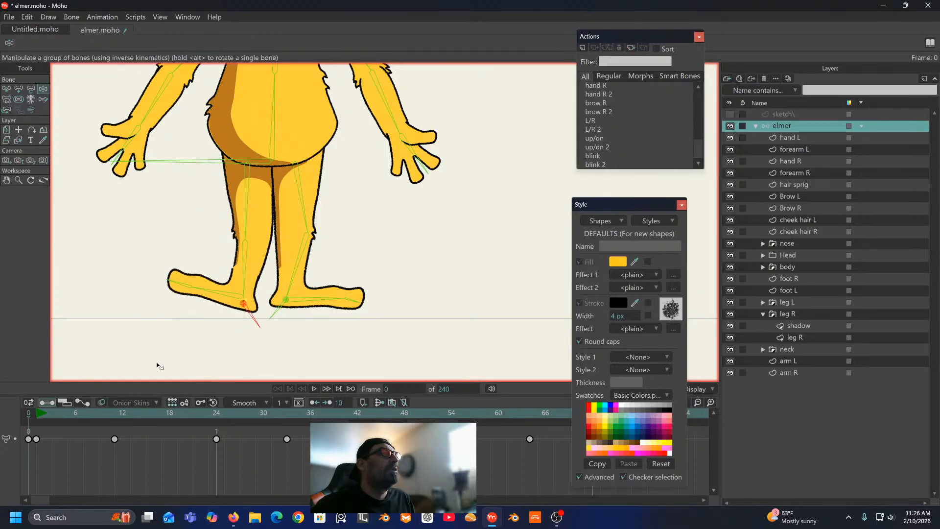
left_click(30, 414)
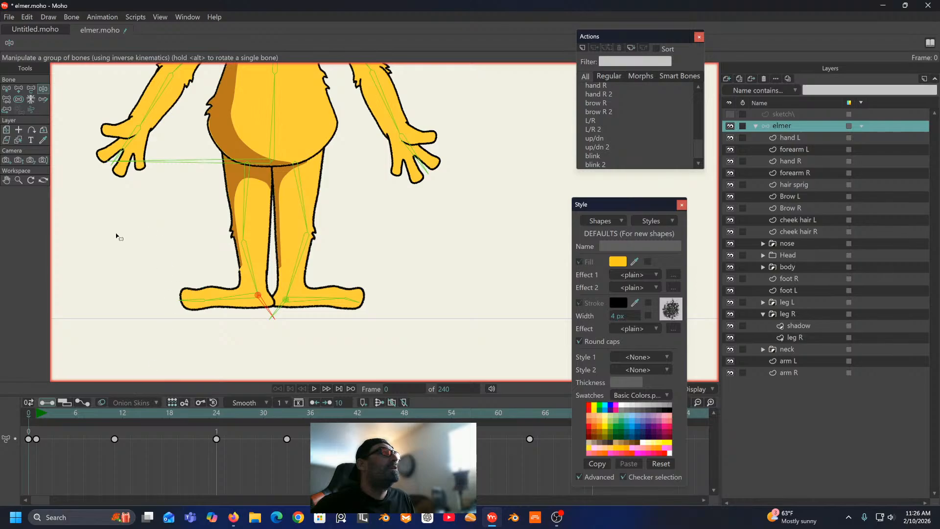
Step: Rename the right upper leg bone as thigh R
left_click(7, 89)
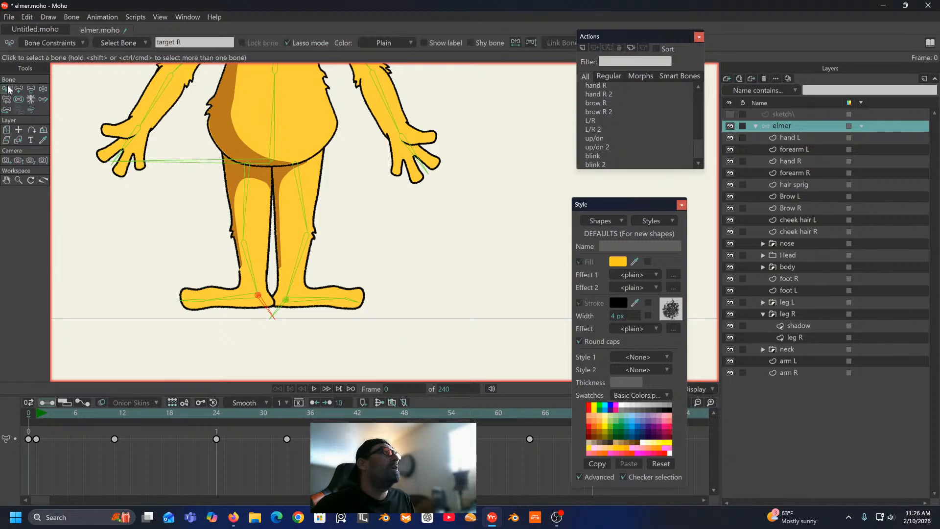
left_click(246, 186)
double_click(177, 46)
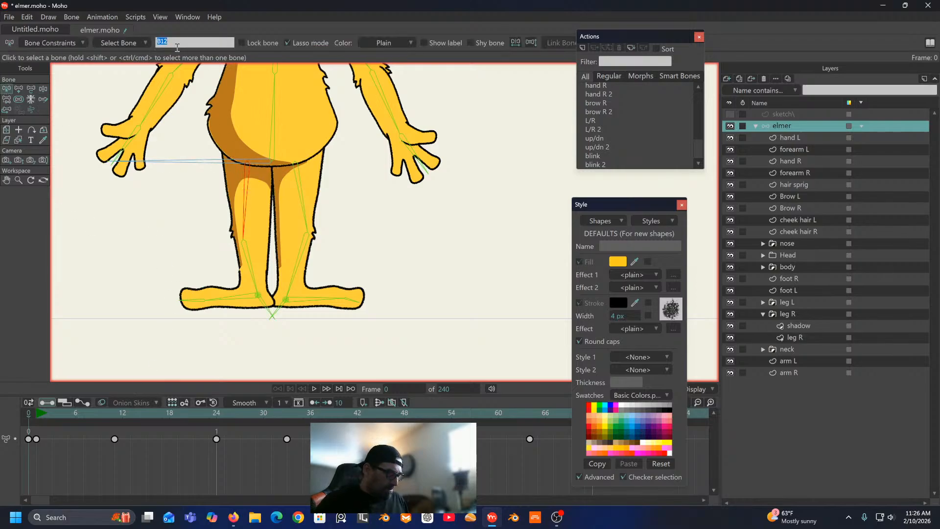
type("thigh R")
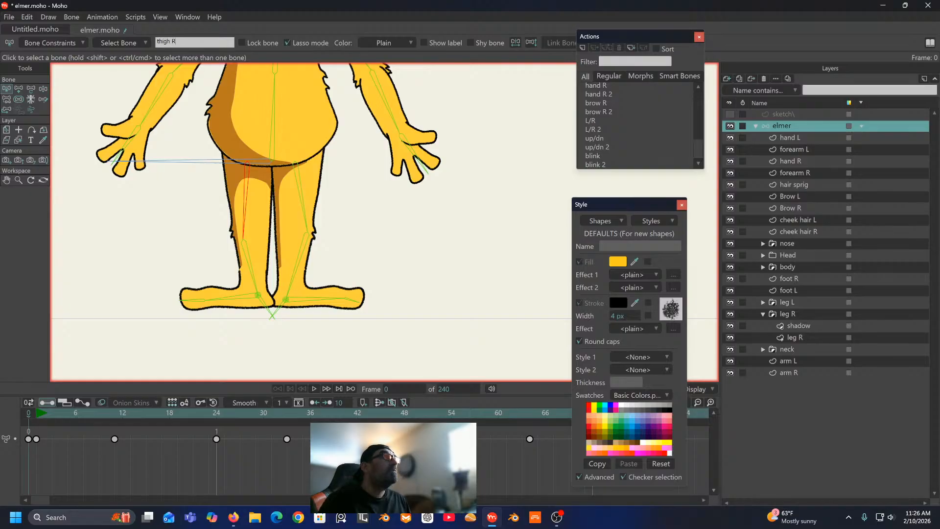
key("Return")
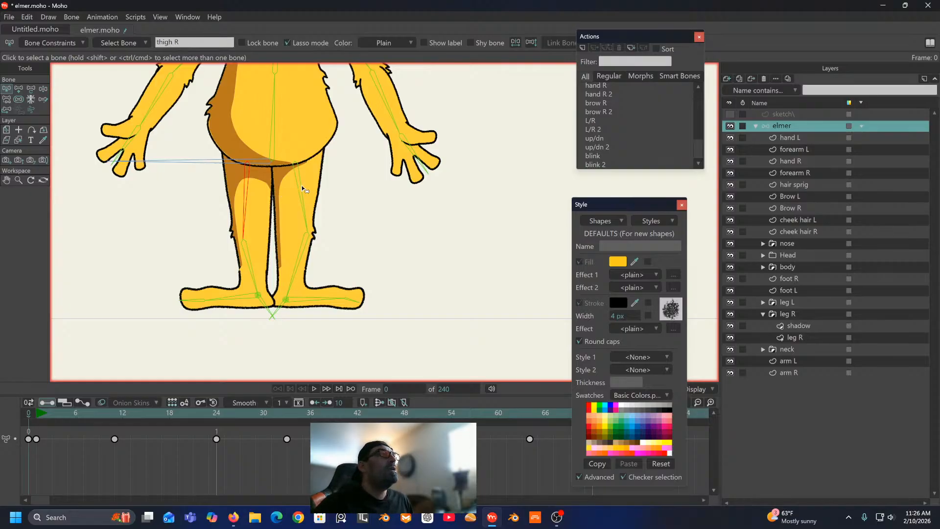
Step: Rename the left upper leg bone as thigh L and reselect the thigh R bone
left_click(301, 188)
left_click(194, 42)
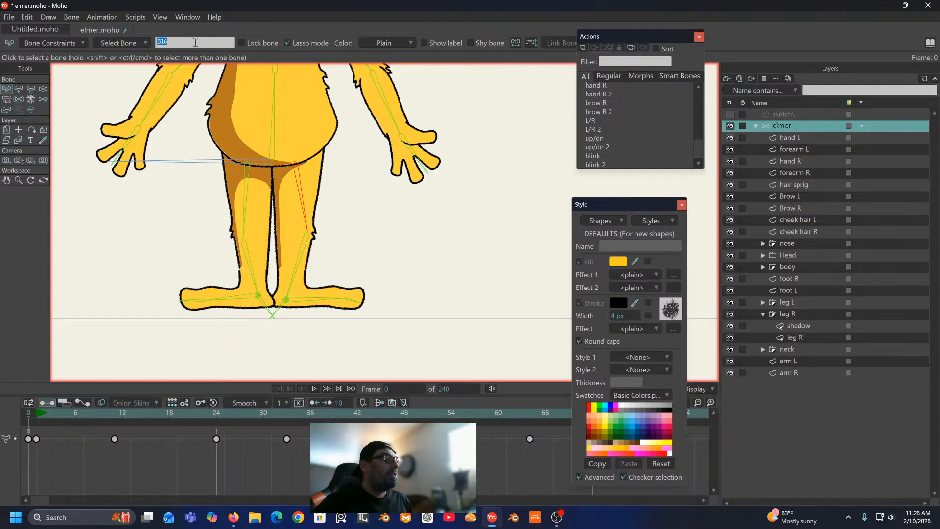
type("thigh L")
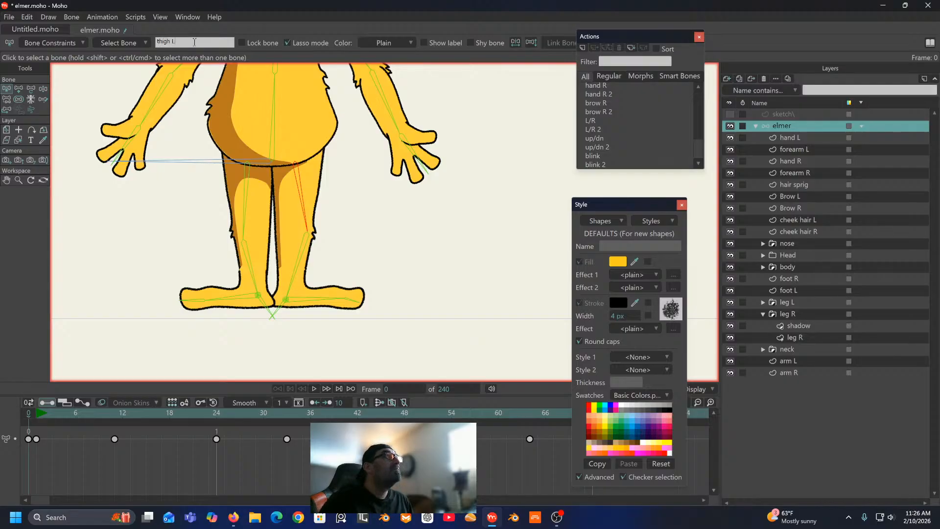
key("Return")
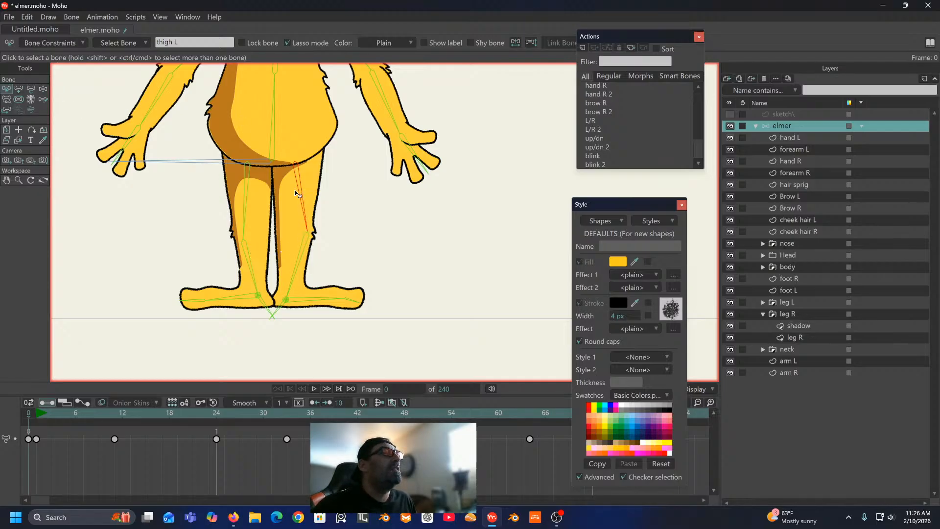
left_click(248, 187)
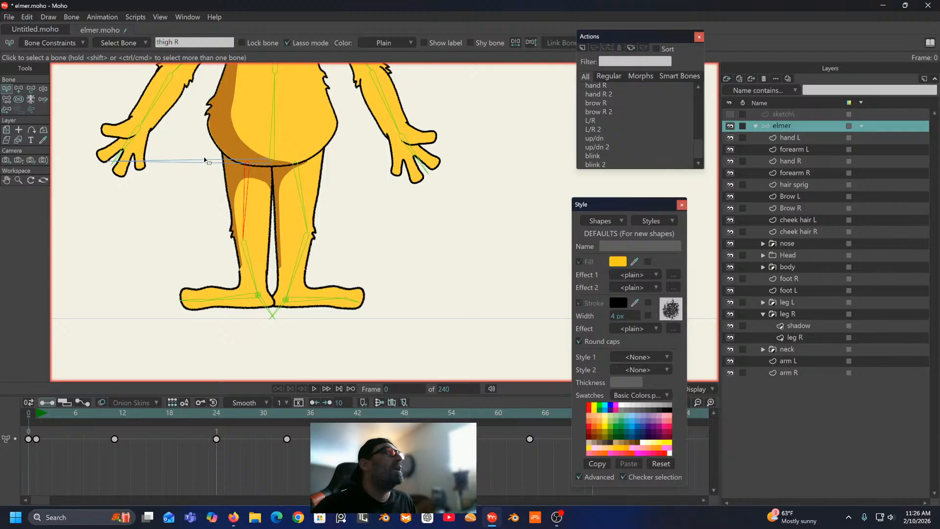
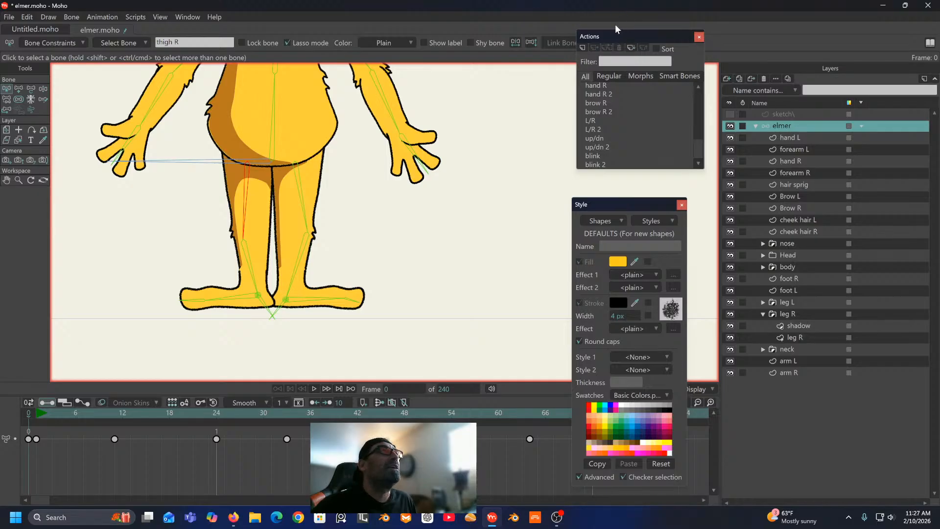
left_click(188, 17)
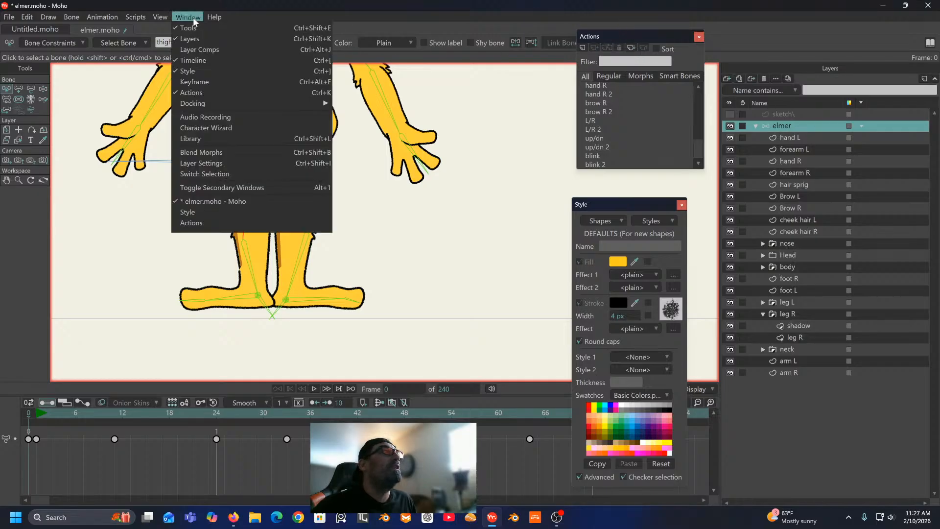
mouse_move(188, 106)
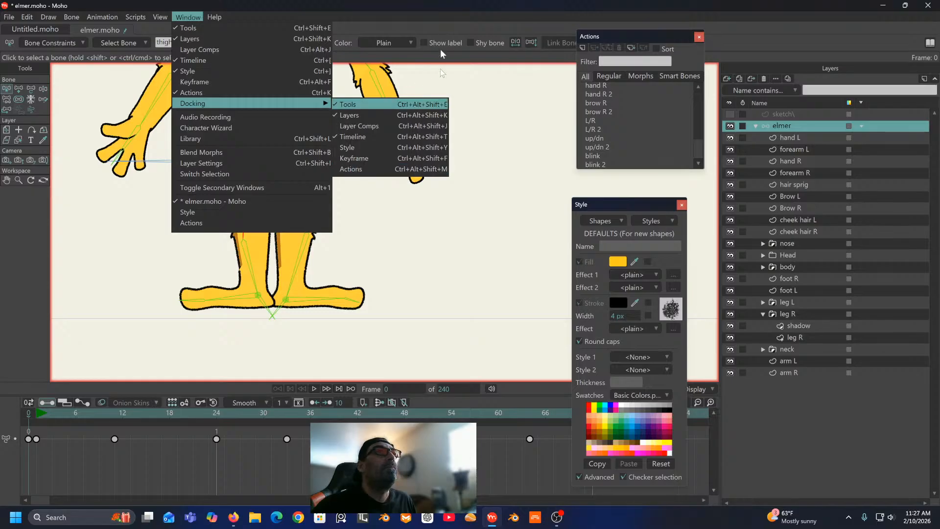
left_click(499, 123)
Step: Reposition the floating Style window just below the Actions window and shift the Actions window slightly upward
left_click_drag(618, 210, 651, 178)
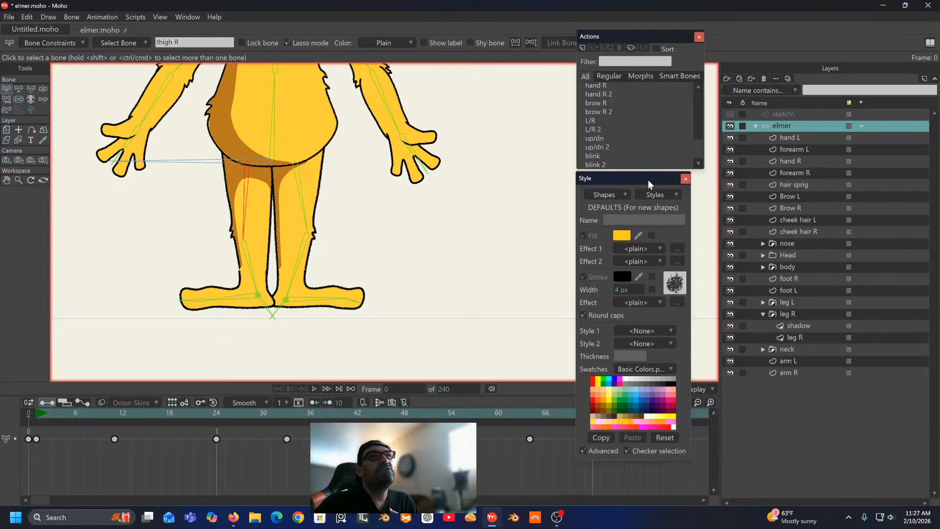
left_click_drag(650, 181, 659, 183)
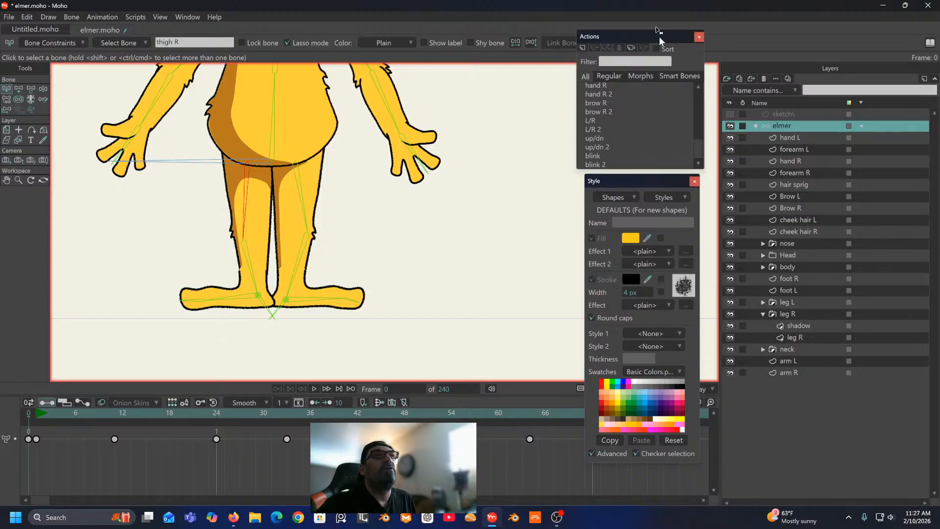
left_click_drag(646, 36, 644, 31)
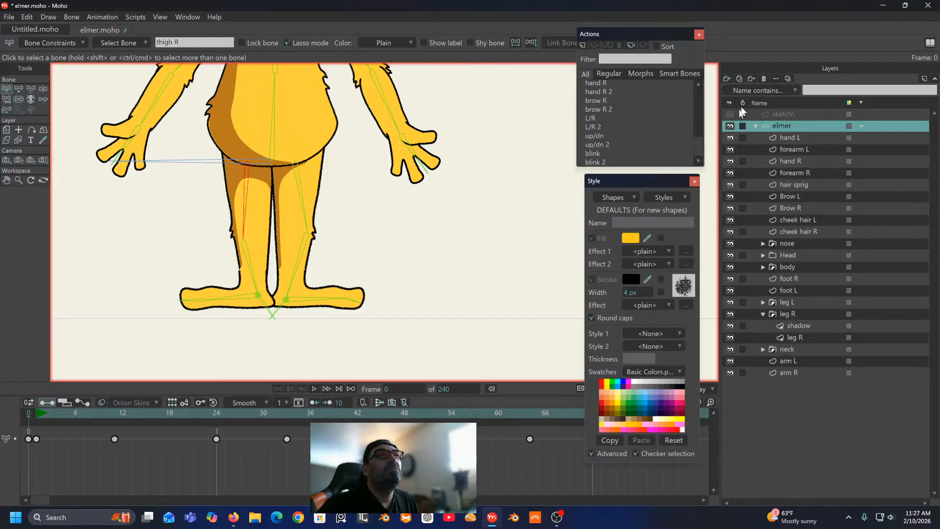
Step: Create a new smart bone action for the selected thigh R bone
left_click(729, 79)
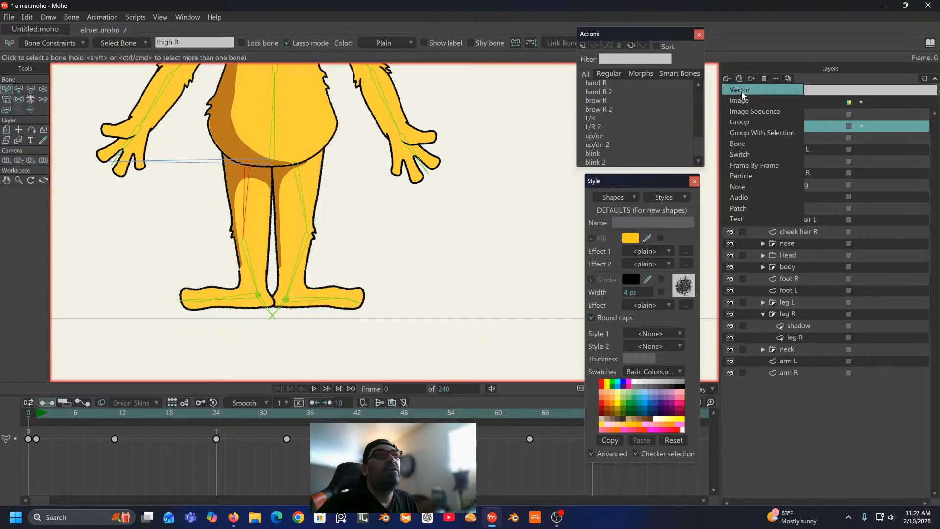
left_click(733, 67)
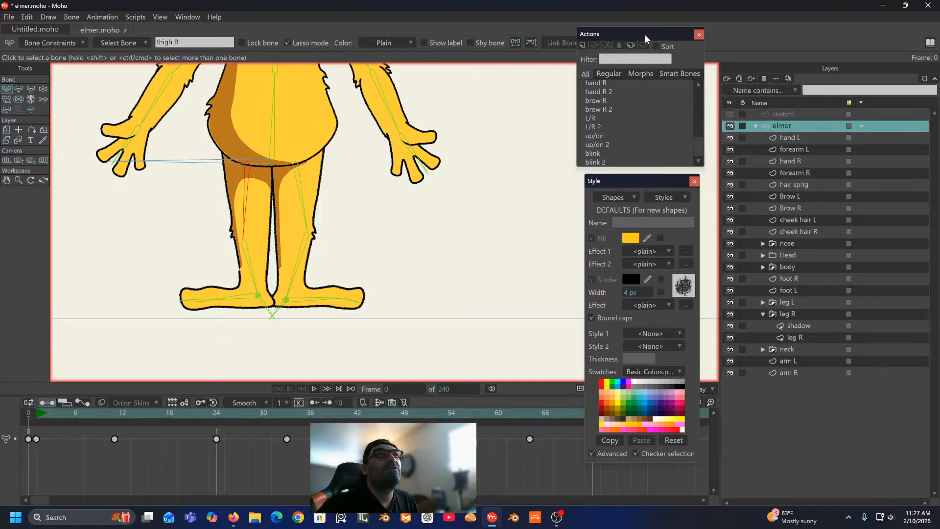
left_click(582, 45)
left_click(475, 289)
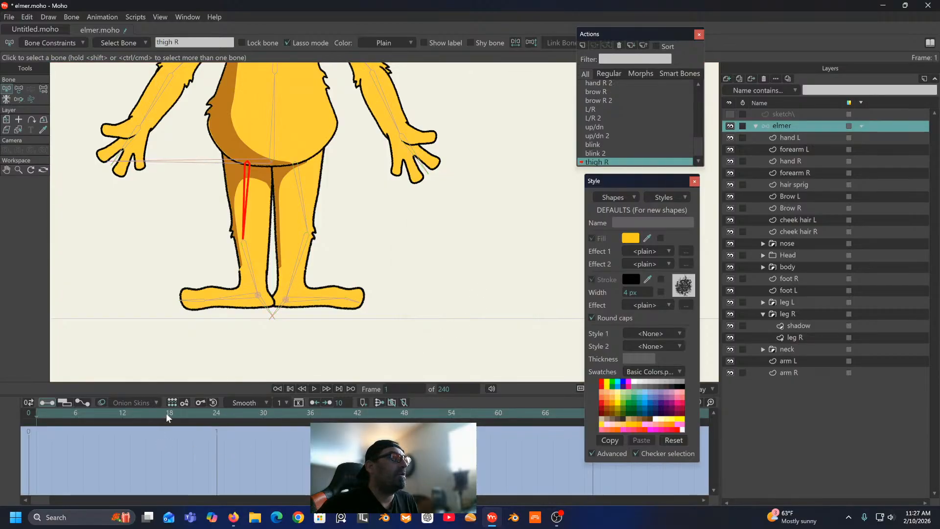
Step: At frame 24 of the thigh R action, rotate the thigh R bone outward to an angle of about -5.4°
left_click(186, 415)
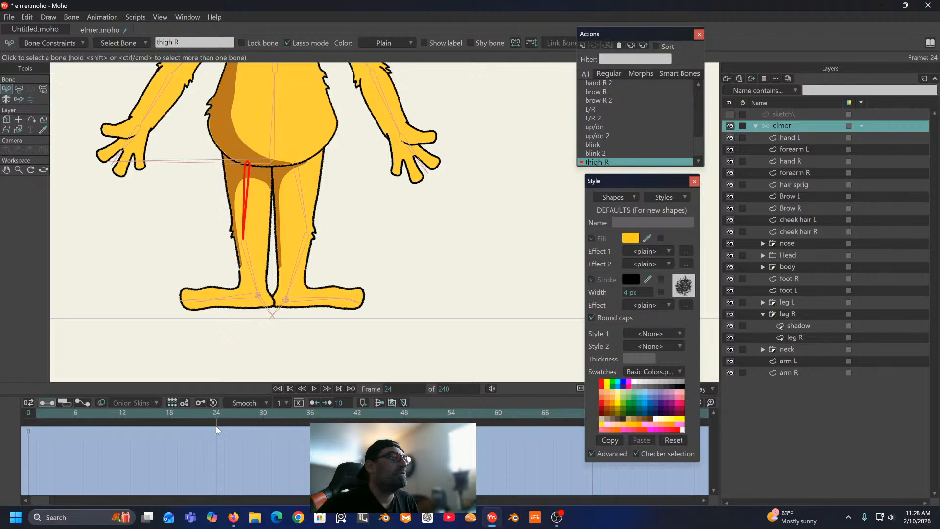
left_click(217, 414)
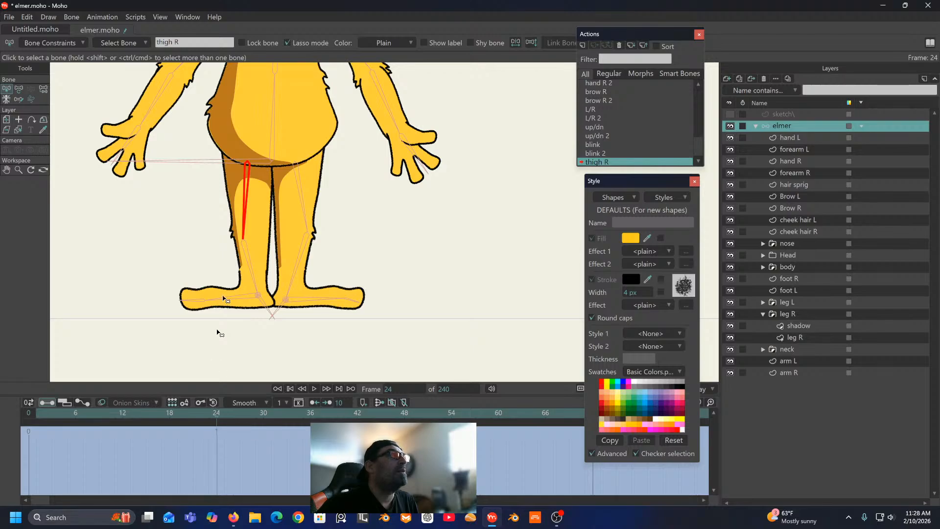
left_click(20, 91)
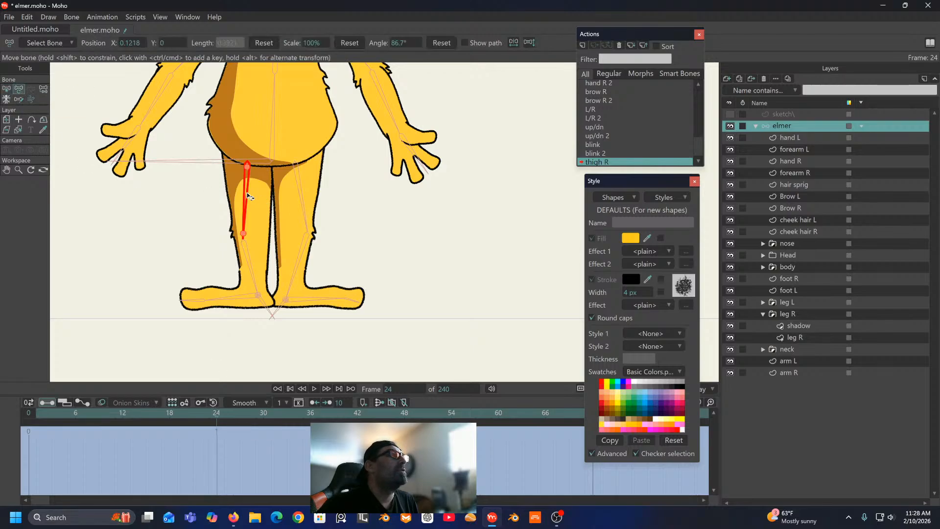
left_click_drag(248, 196, 225, 161)
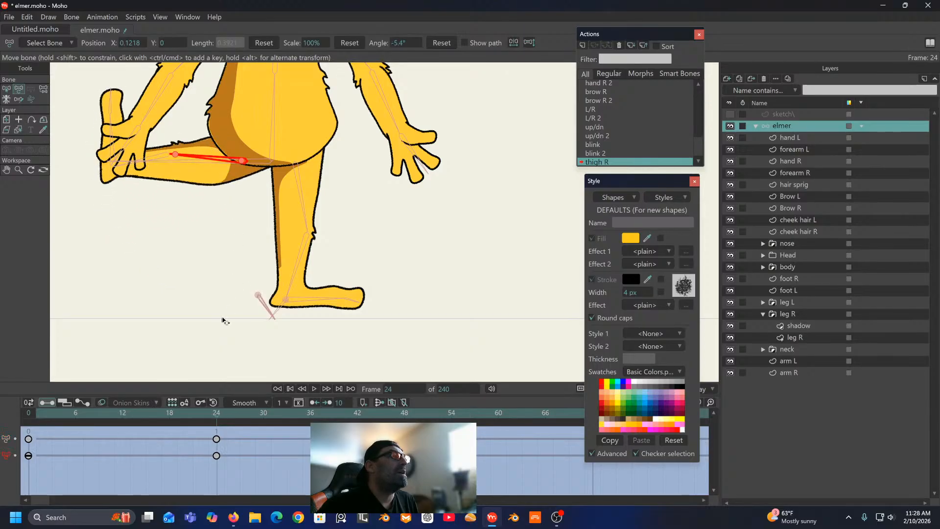
Step: Set all keyframes of the thigh R action at frames 0 and 24 to Linear interpolation
left_click_drag(233, 430, 19, 490)
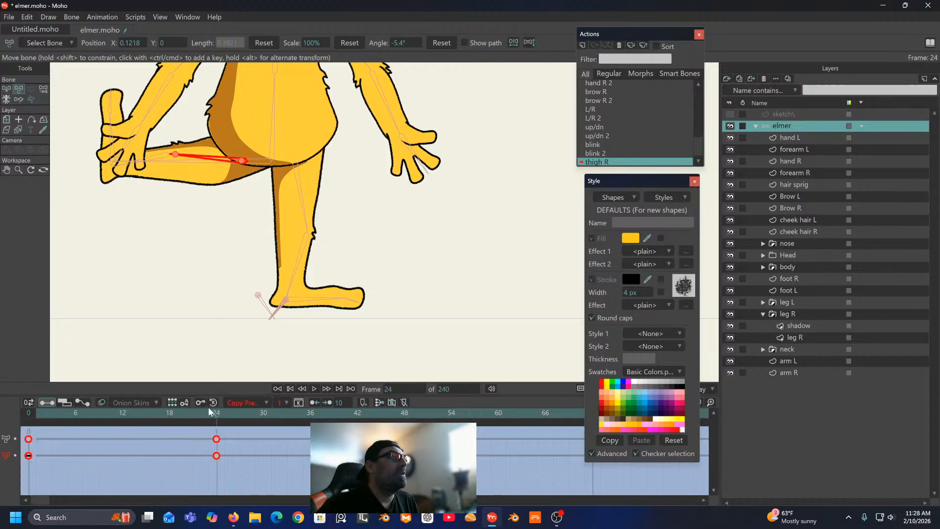
right_click(226, 414)
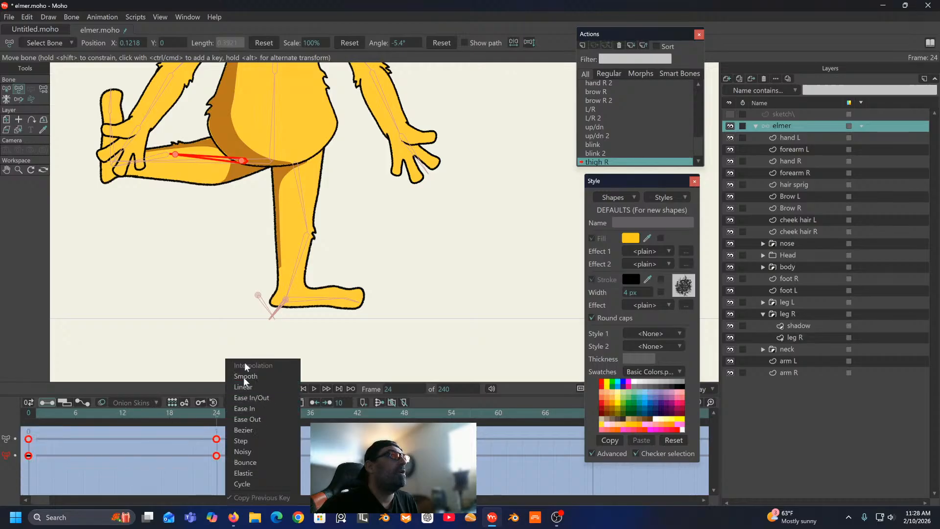
left_click(243, 387)
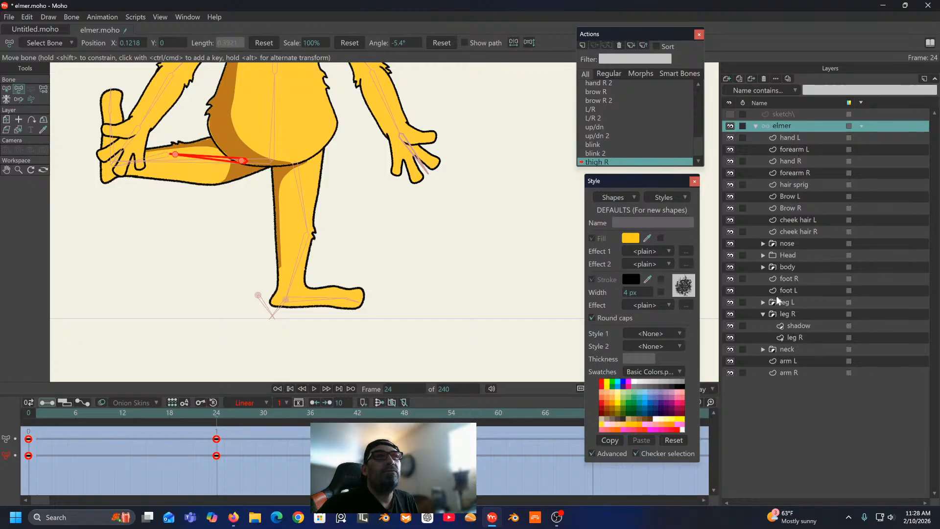
Step: At frame 24 of the thigh R action, move the leg R layer's outer hip point up behind the belly to about (-0.35, -1.19)
left_click(763, 303)
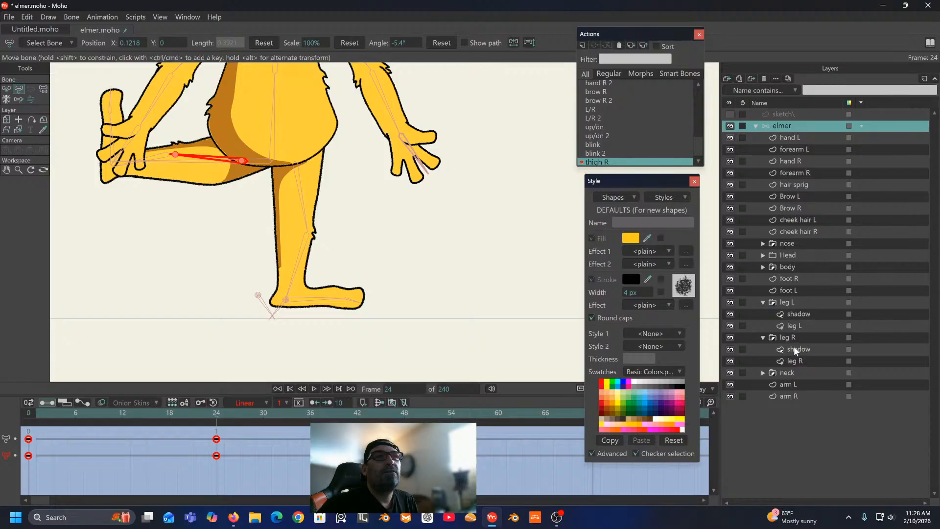
left_click(793, 361)
scroll(238, 200, "up", 5)
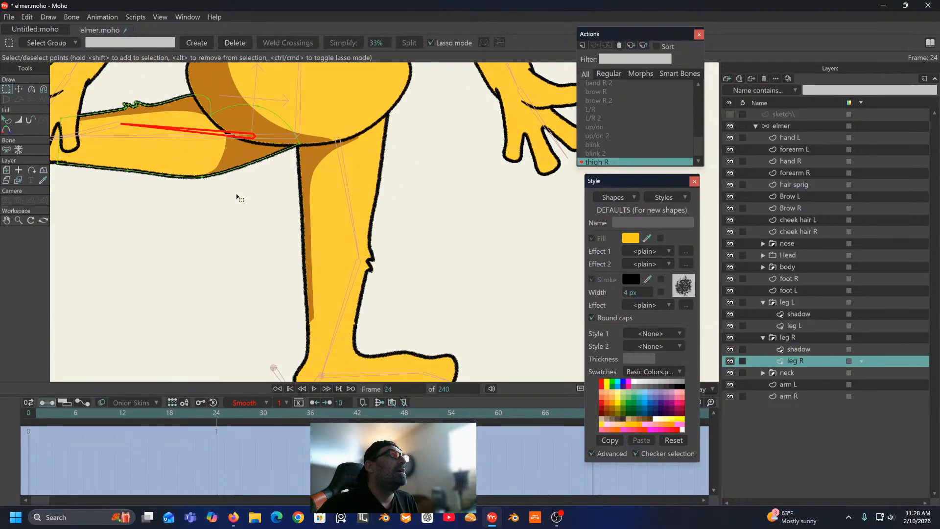
left_click(19, 89)
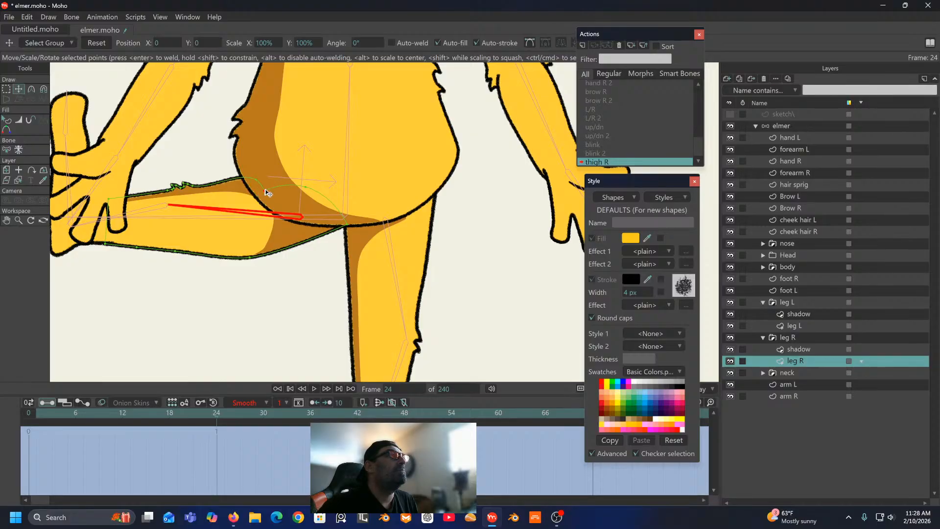
left_click_drag(265, 193, 271, 180)
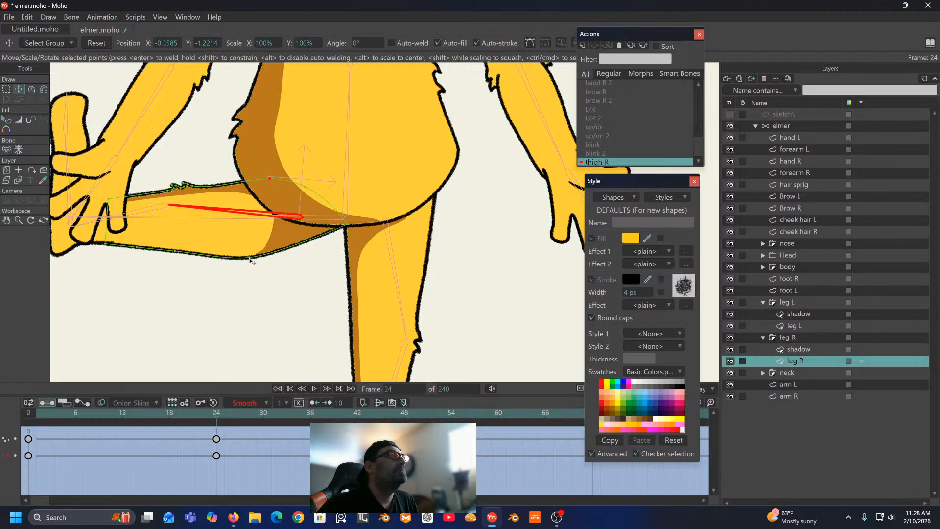
left_click_drag(259, 179, 276, 167)
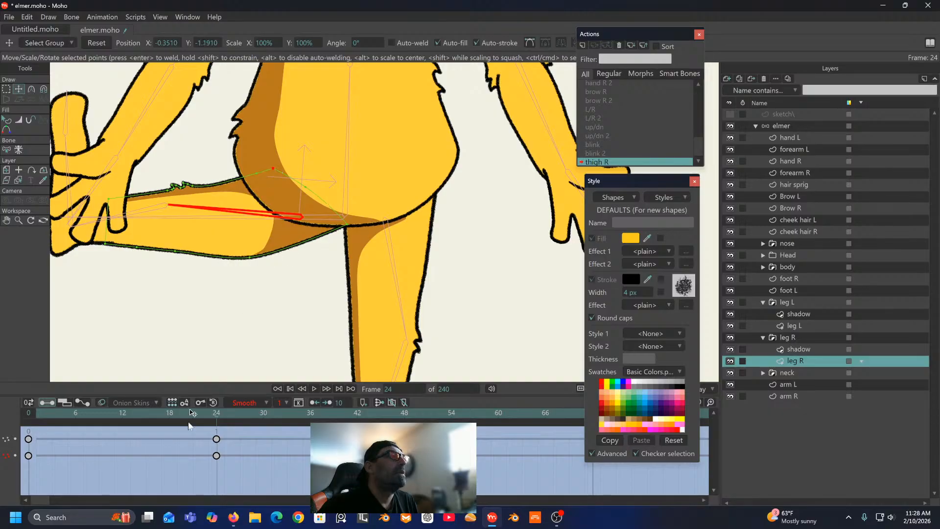
Step: Set the leg R layer's keyframes at frames 0 and 24 to Linear and scrub back to frame 0 to check the motion
left_click_drag(248, 430, 5, 495)
left_click(248, 404)
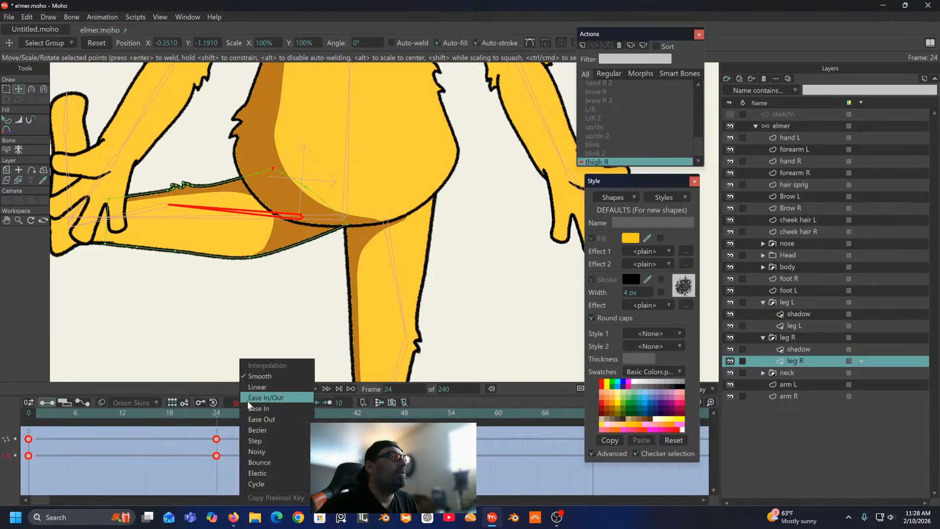
left_click(256, 388)
left_click_drag(216, 416, 30, 459)
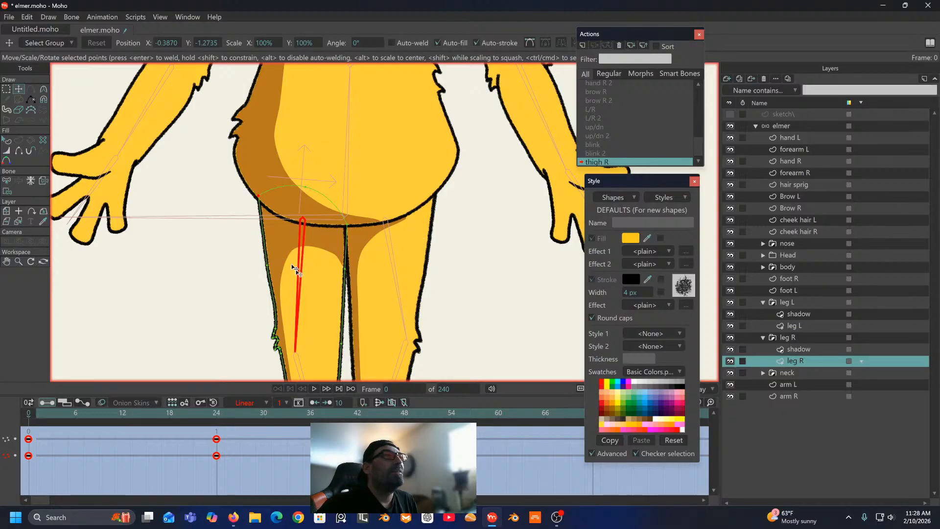
Step: Return to the main timeline, select the elmer bone layer and create a second smart bone action named thigh R 2
left_click_drag(356, 256, 330, 153)
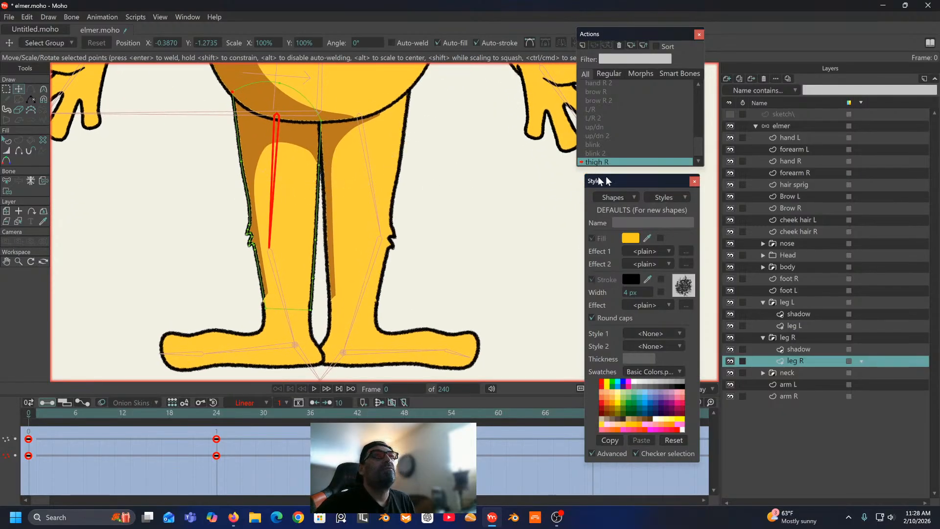
left_click(582, 46)
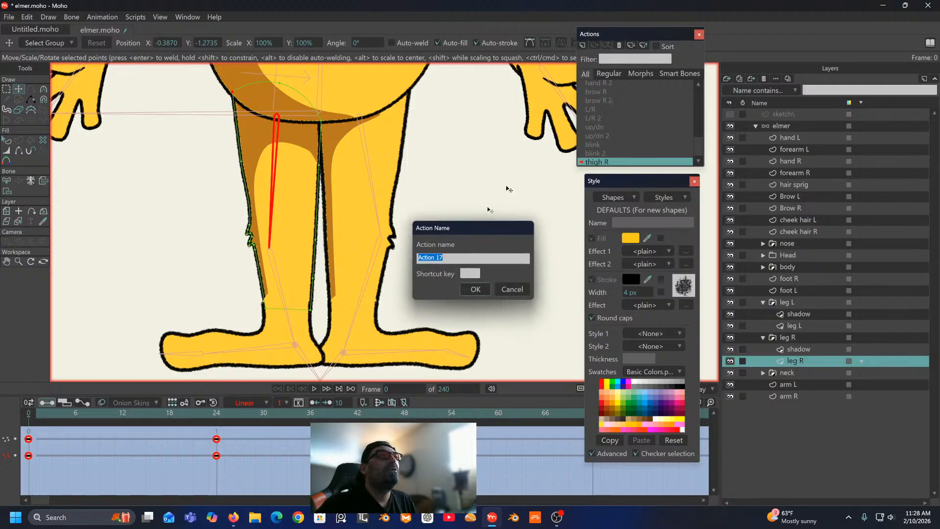
left_click(521, 290)
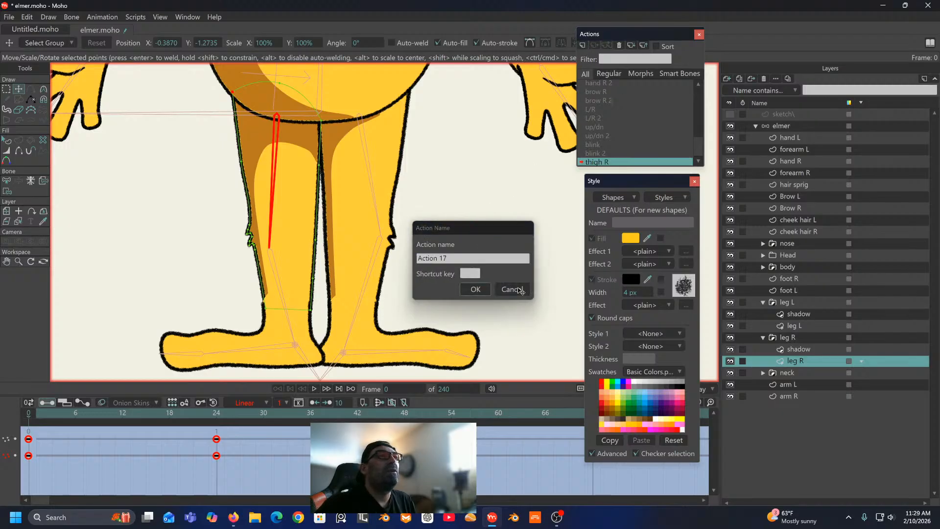
right_click(654, 110)
left_click(674, 117)
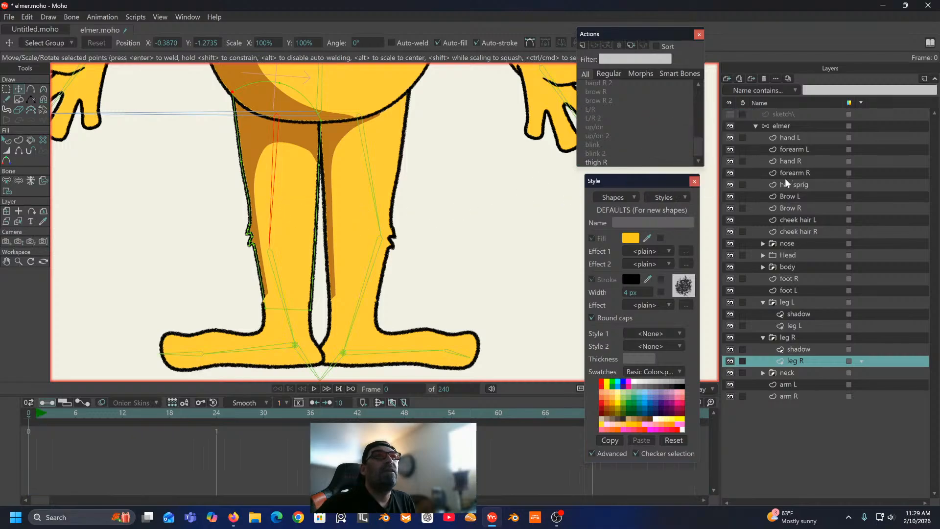
left_click(615, 162)
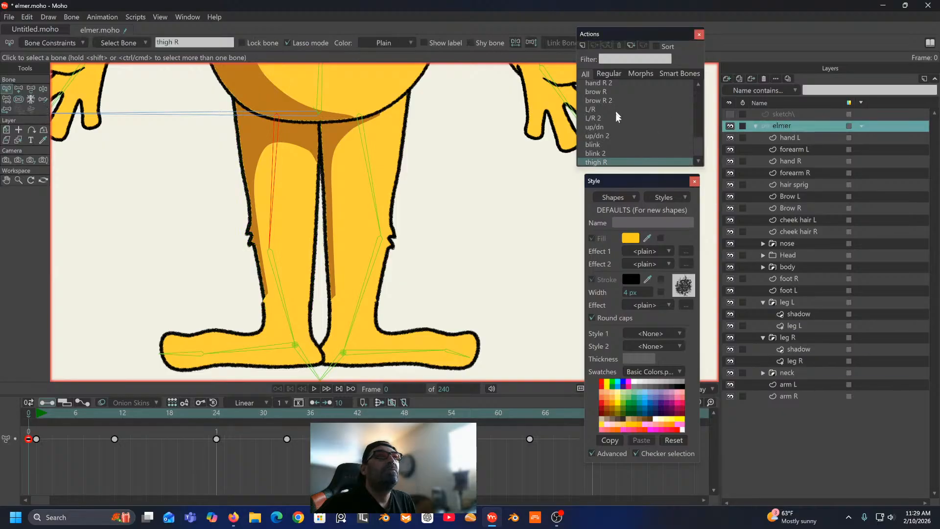
left_click(583, 46)
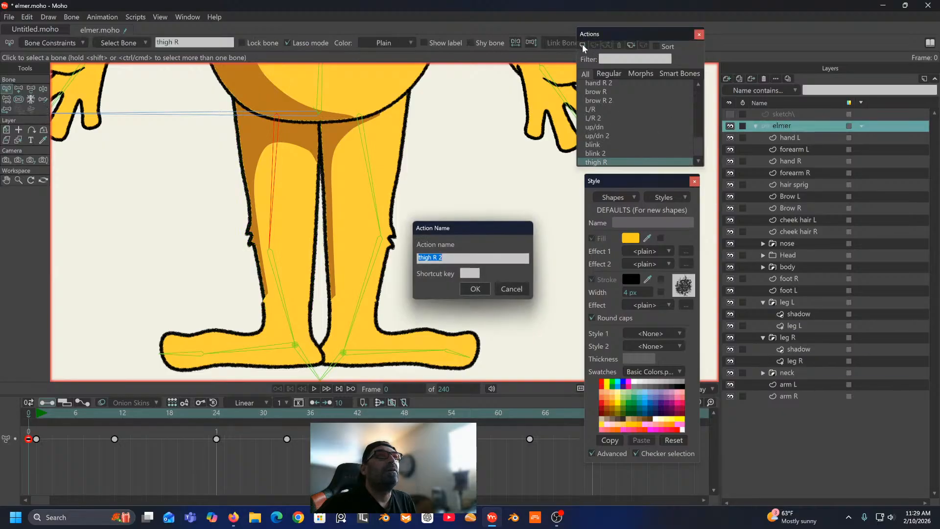
left_click(476, 290)
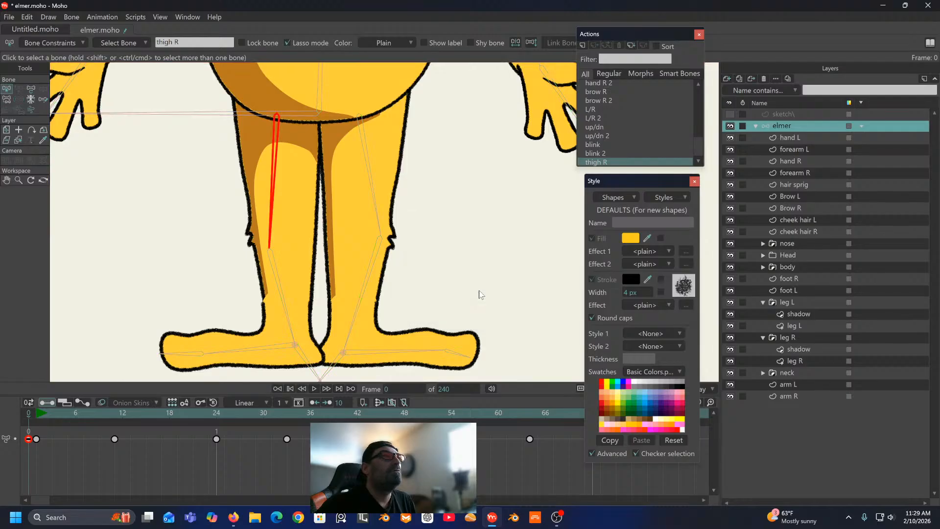
Step: At frame 24 of the thigh R 2 action, rotate the thigh R bone inward to an angle of about 149.5°
left_click(217, 415)
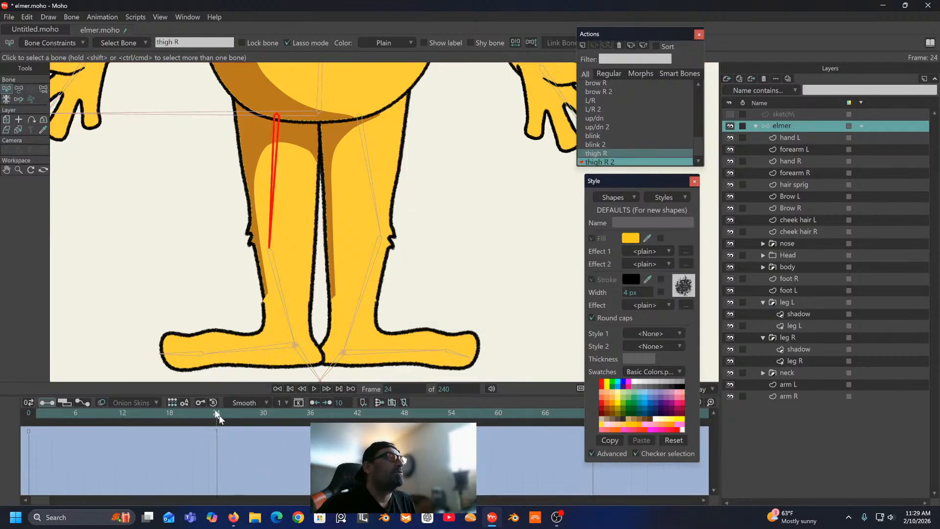
left_click(18, 89)
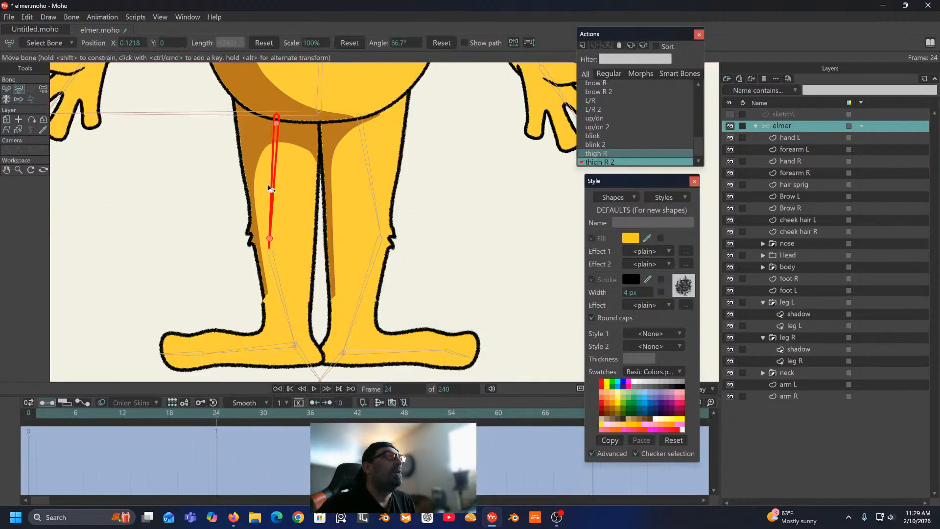
left_click_drag(275, 182, 333, 191)
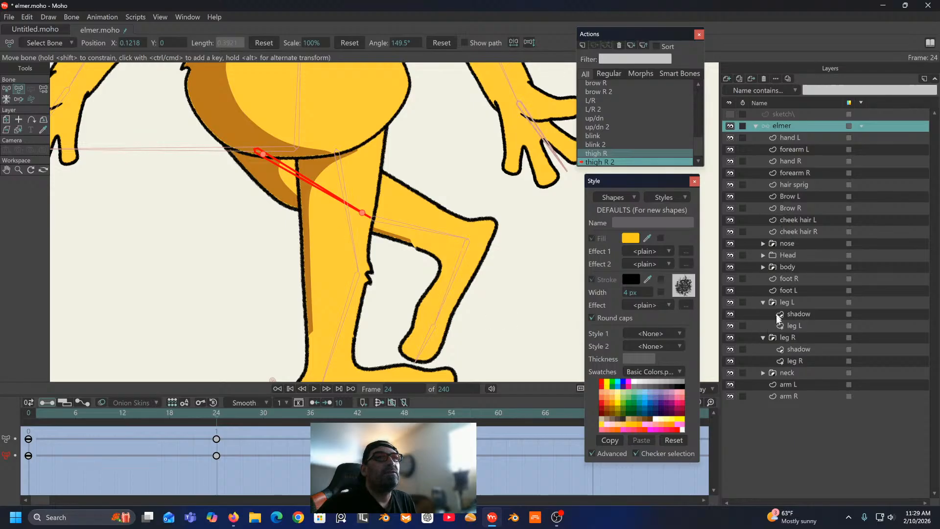
Step: Hide the leg L group and set the thigh R 2 bone keyframes at frames 0 and 24 to Linear interpolation
left_click(731, 302)
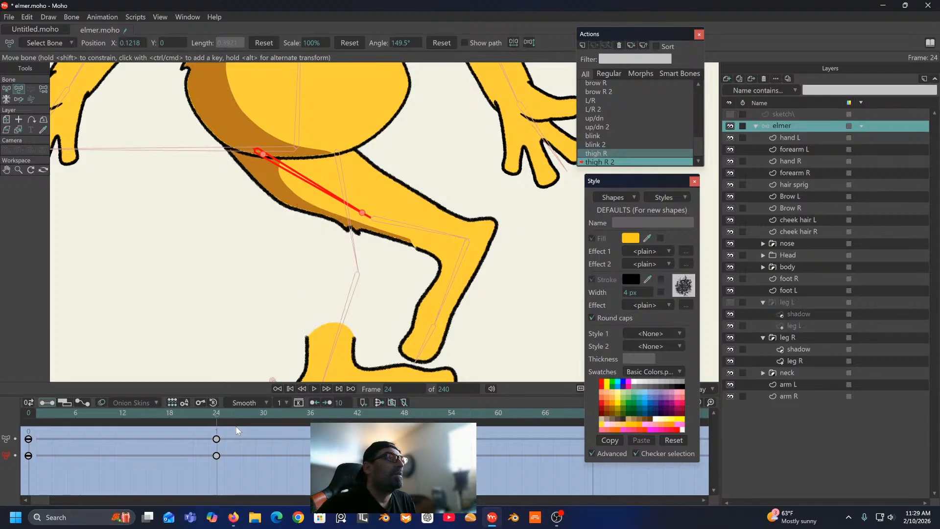
left_click_drag(234, 427, 24, 484)
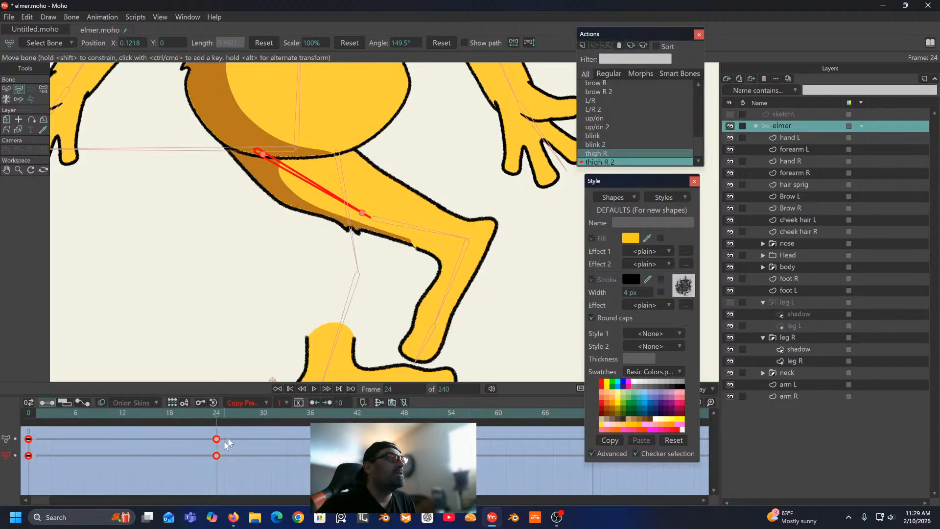
right_click(251, 399)
left_click(258, 385)
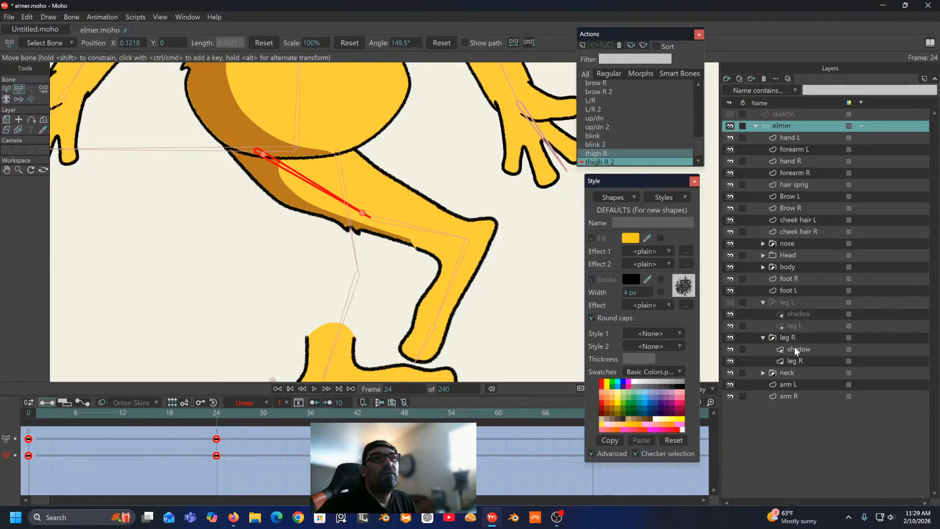
Step: At frame 24 of thigh R 2, move the leg R layer's inner hip point up into the belly to about (-0.12, -1.24)
left_click(796, 361)
scroll(354, 134, "up", 2)
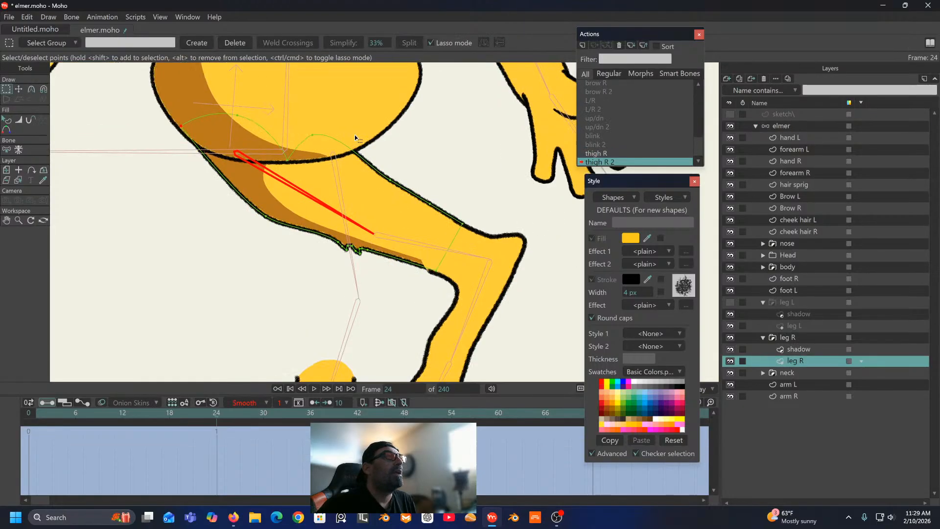
left_click(19, 88)
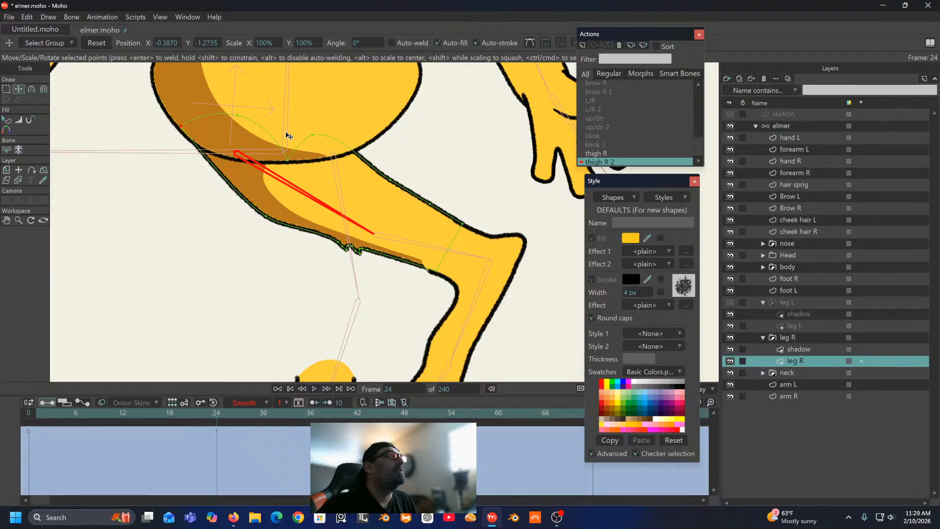
left_click_drag(291, 163, 296, 126)
left_click(263, 220)
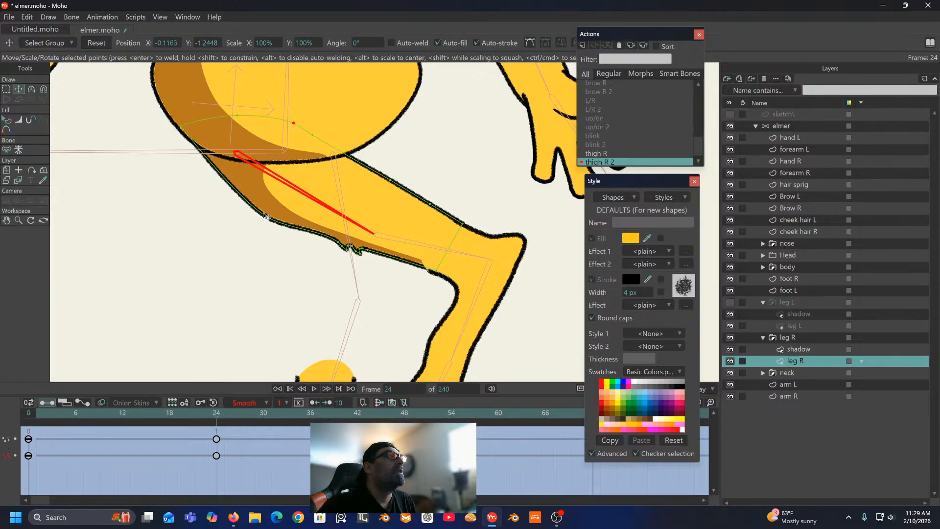
Step: Set the leg R layer's keyframes in the thigh R 2 action to Linear and scrub the timeline to check the thigh
left_click_drag(234, 433, 15, 487)
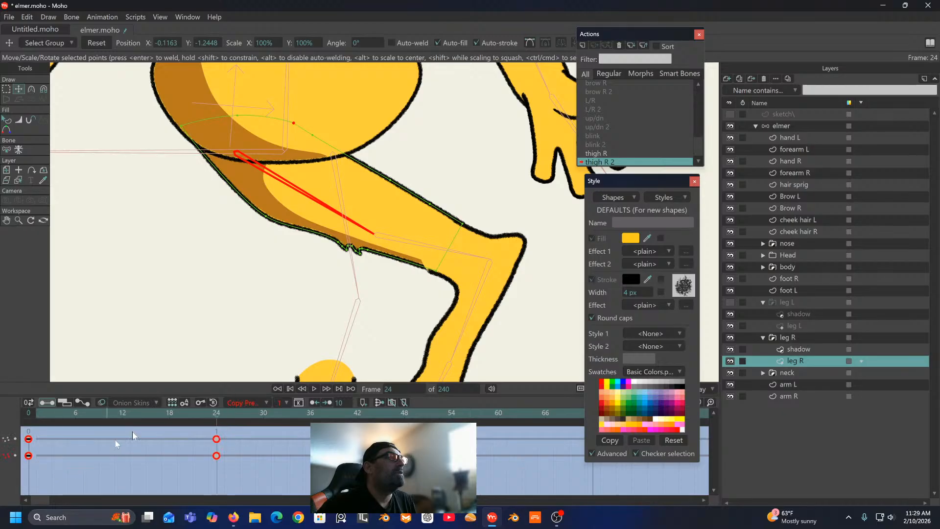
left_click(238, 401)
left_click(252, 388)
left_click_drag(216, 417, 238, 429)
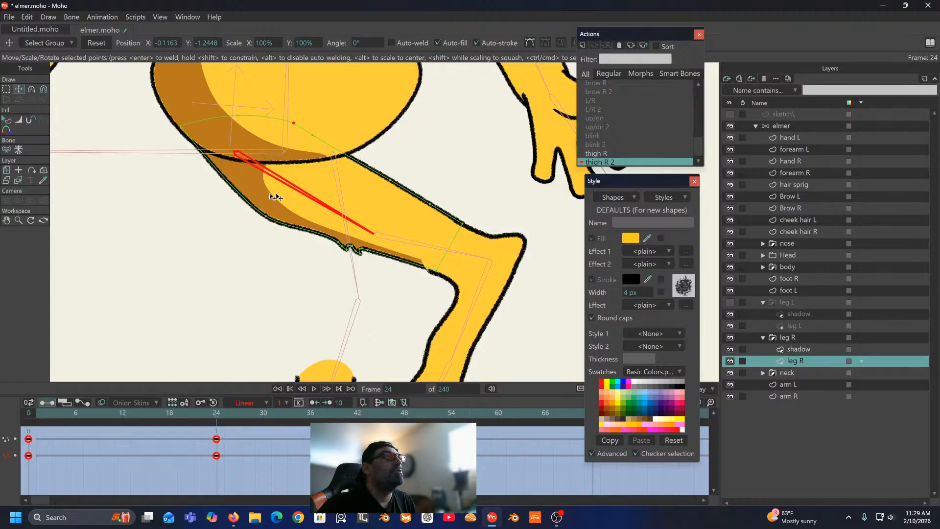
Step: On the leg R shadow layer at frame 24, move the looped upper shadow point down just below the belly's lower edge
left_click(803, 348)
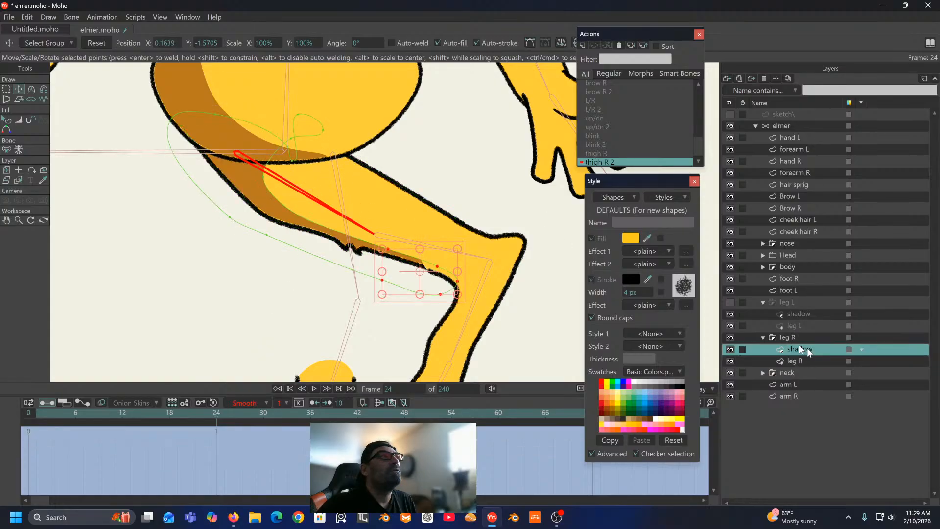
scroll(259, 148, "up", 1)
left_click_drag(259, 148, 238, 179)
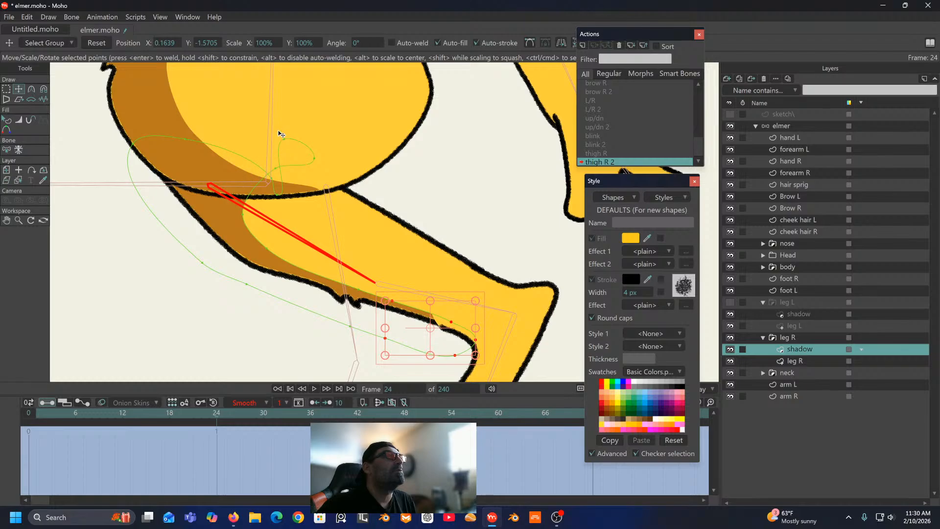
left_click_drag(284, 140, 296, 210)
key("ctrl+z")
key("ctrl+z")
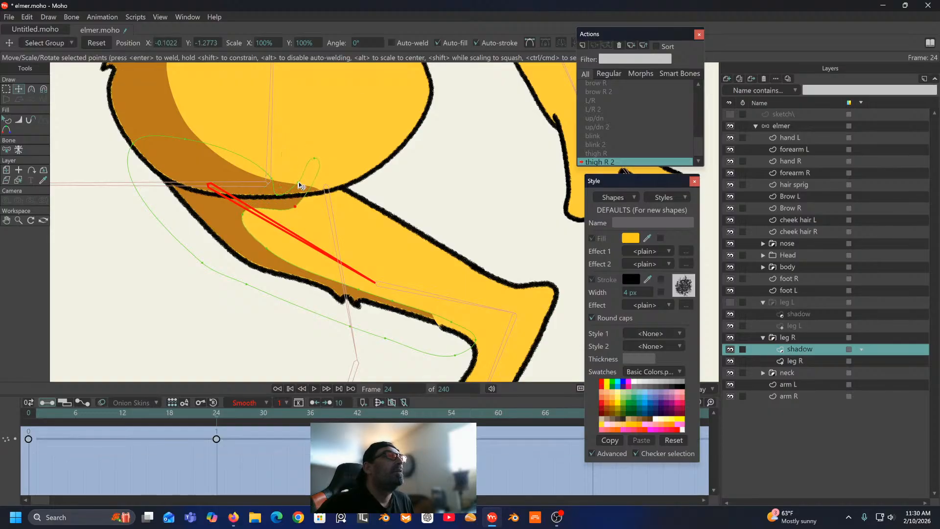
Step: Extend the shadow's end point along the belly edge to about (0.00, -1.29) and adjust its curvature to about 0.17
left_click_drag(319, 164, 349, 187)
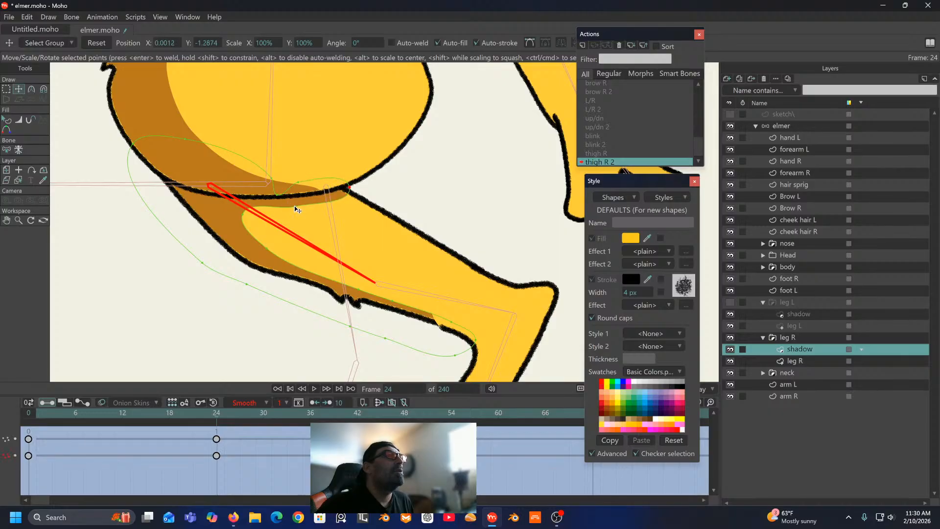
left_click(295, 206)
left_click_drag(279, 196, 267, 177)
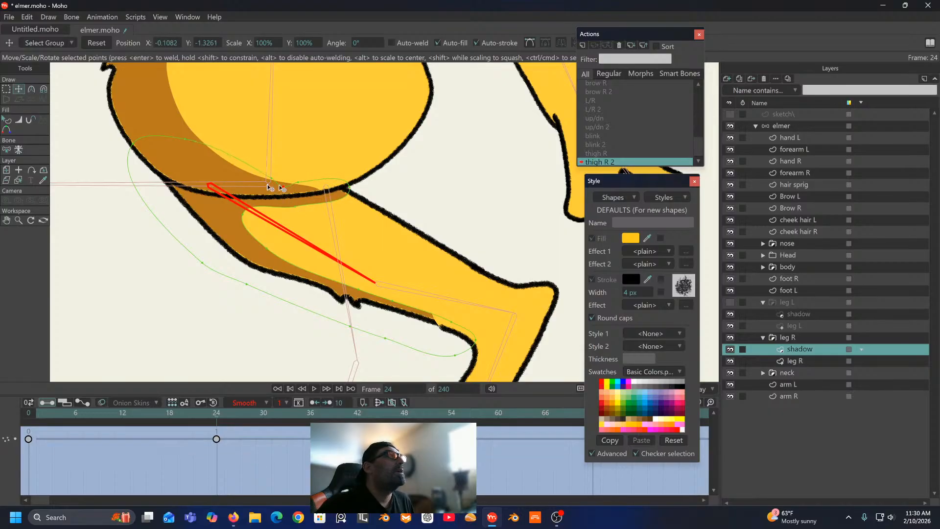
left_click(32, 89)
left_click_drag(317, 202, 293, 191)
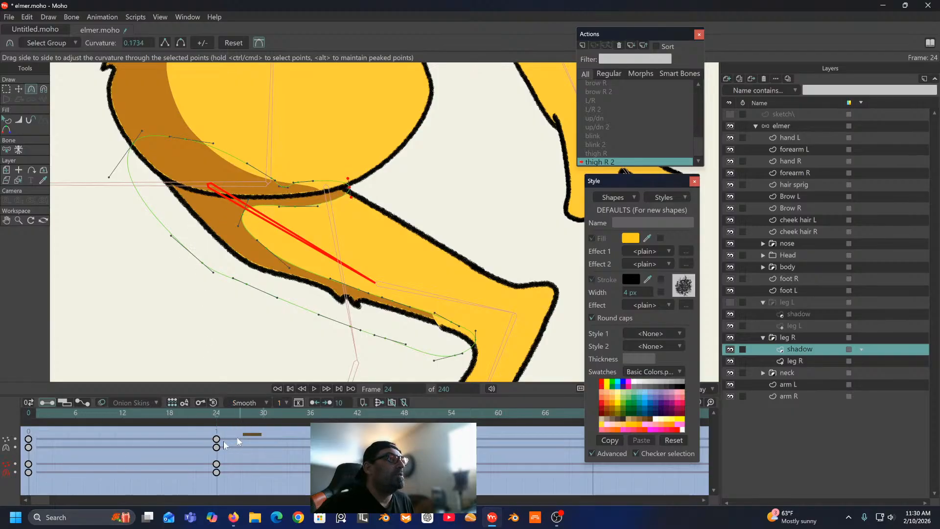
Step: Set all the leg R shadow's point and curvature keyframes in thigh R 2 to Linear and reselect the elmer bone layer
left_click_drag(224, 441, 4, 506)
left_click(247, 403)
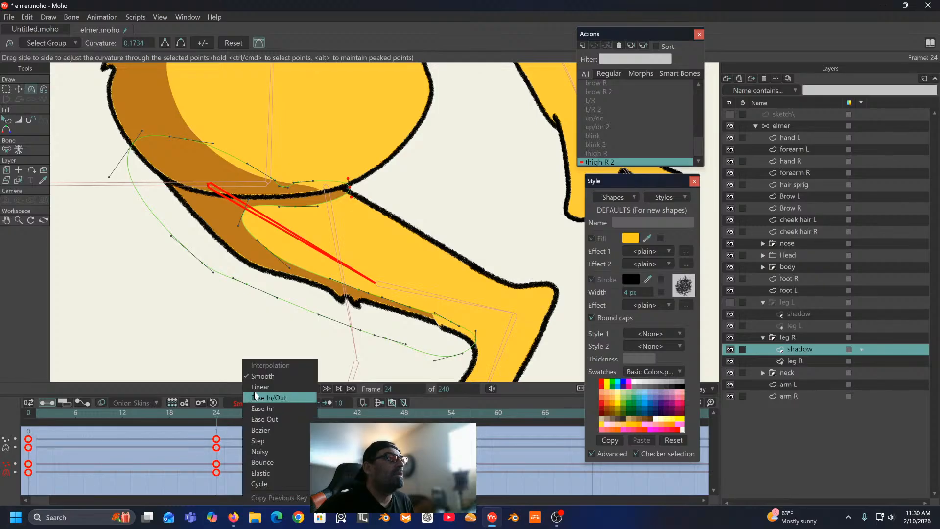
left_click(254, 387)
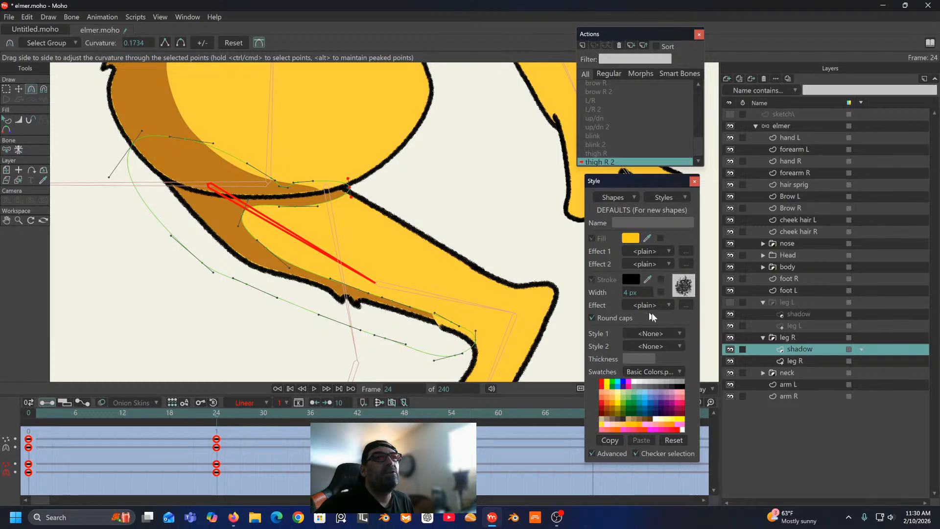
scroll(459, 270, "down", 3)
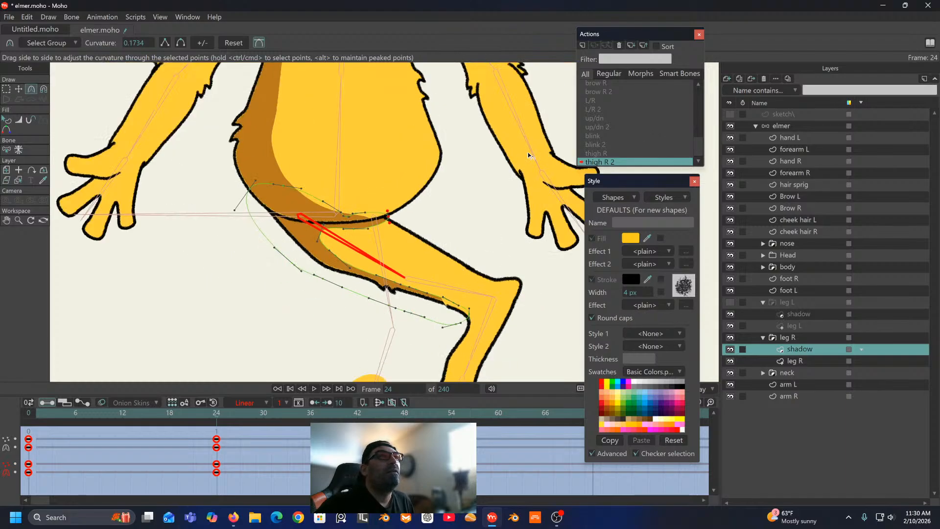
left_click(781, 125)
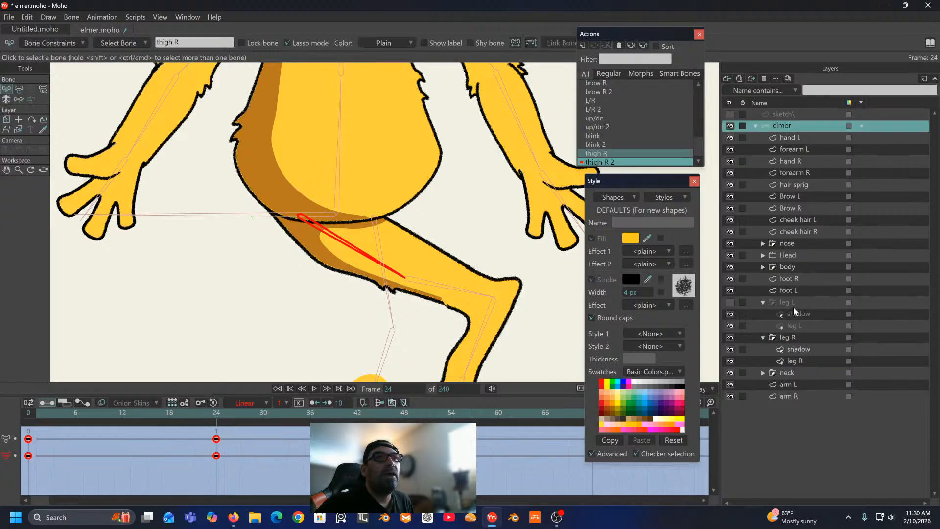
Step: Leave the thigh R 2 action, returning the leg R layer to the mainline at frame 0
left_click(803, 348)
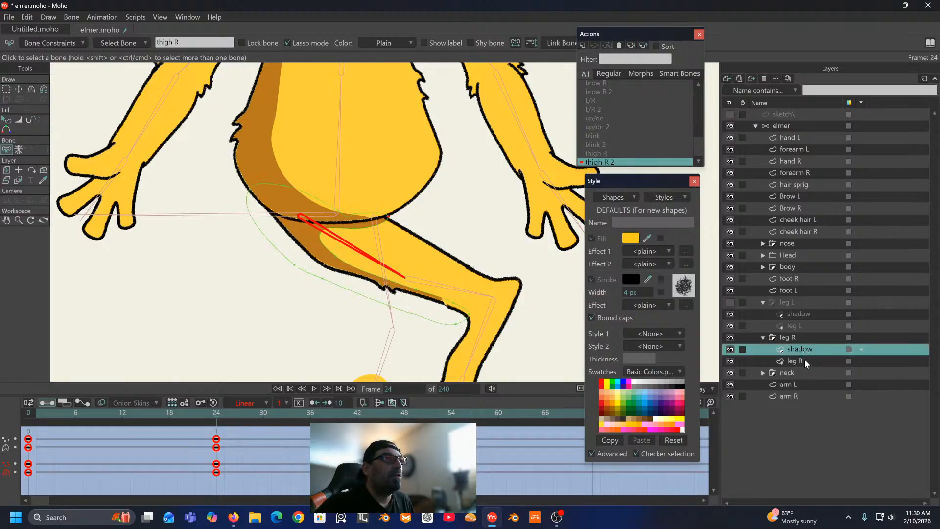
left_click(804, 359)
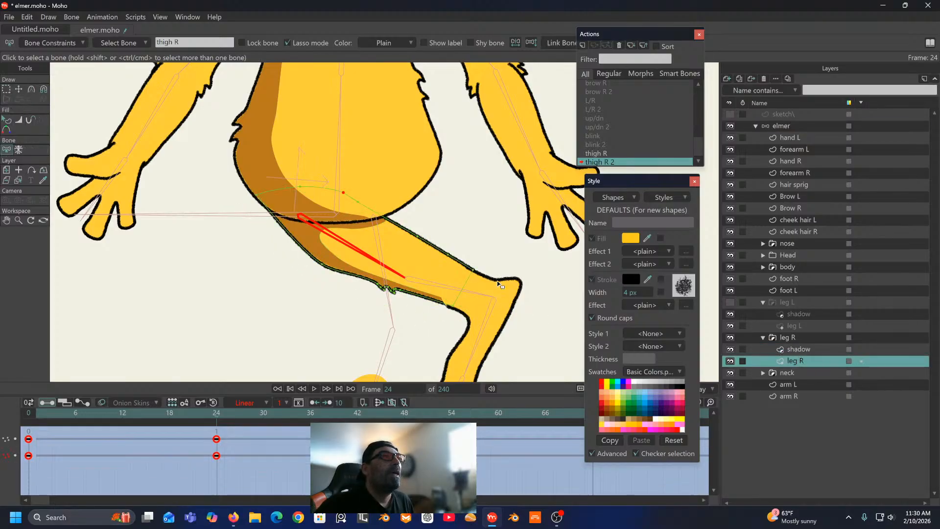
right_click(643, 140)
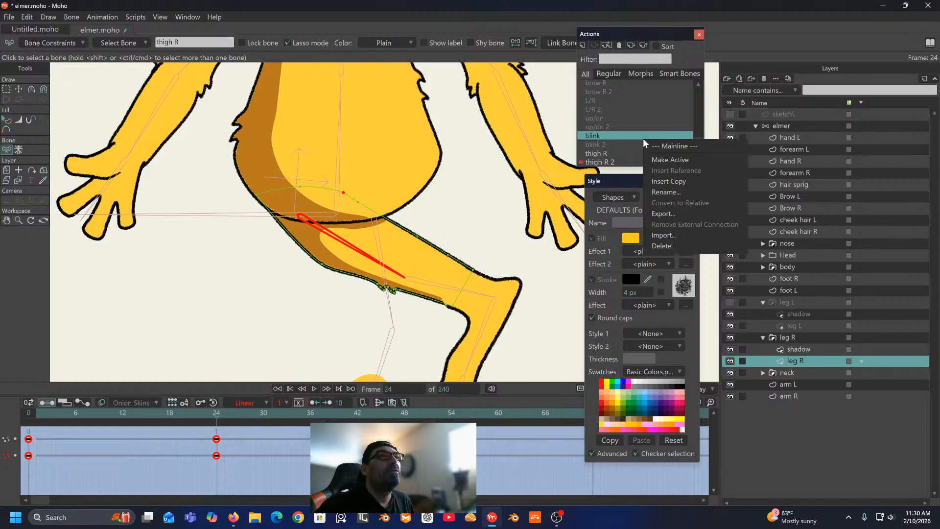
left_click(666, 146)
key("shift+Left")
scroll(404, 237, "down", 5)
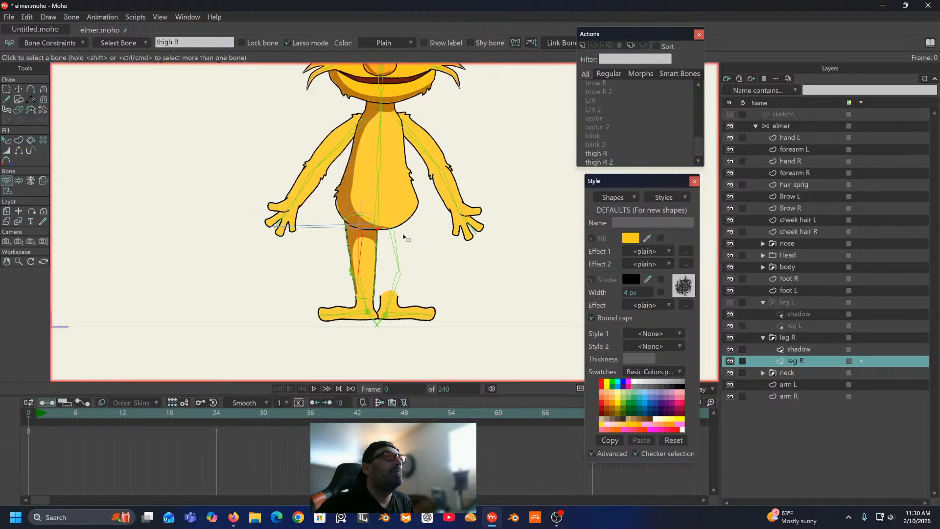
left_click_drag(404, 237, 313, 234)
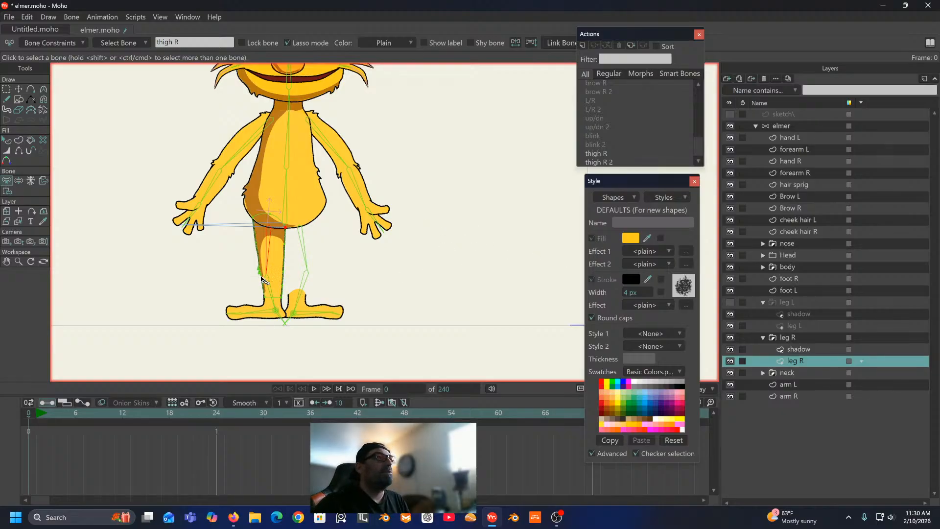
scroll(284, 274, "up", 4)
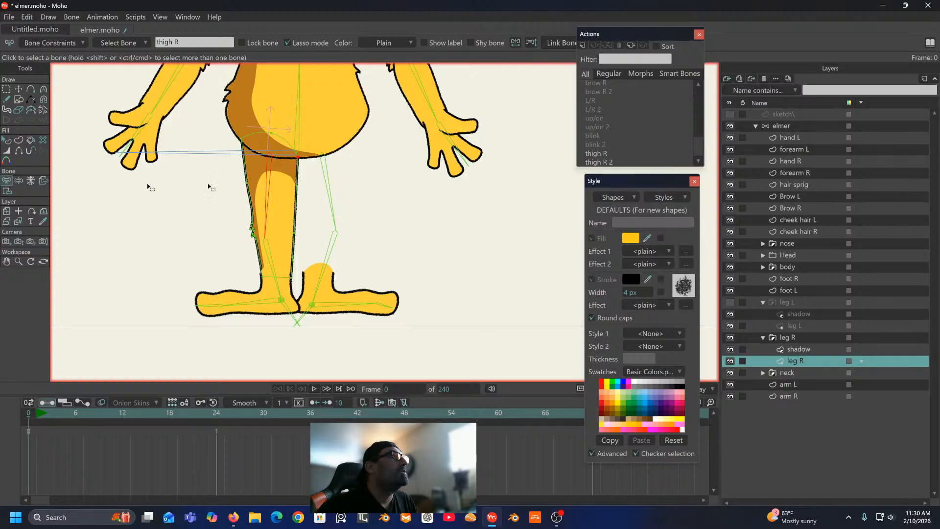
Step: Set interpolation to Smooth on the elmer bone layer and create a smart bone action for the shin R bone
left_click(269, 248)
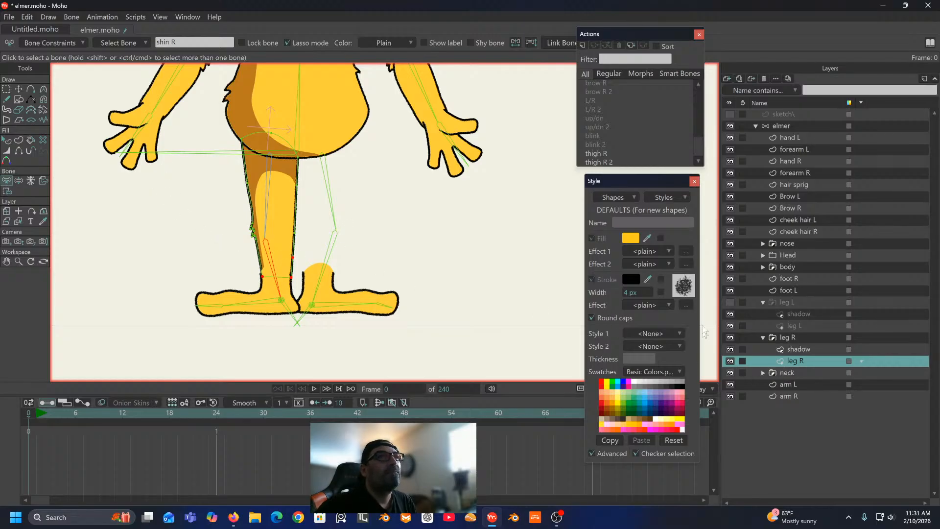
left_click(796, 125)
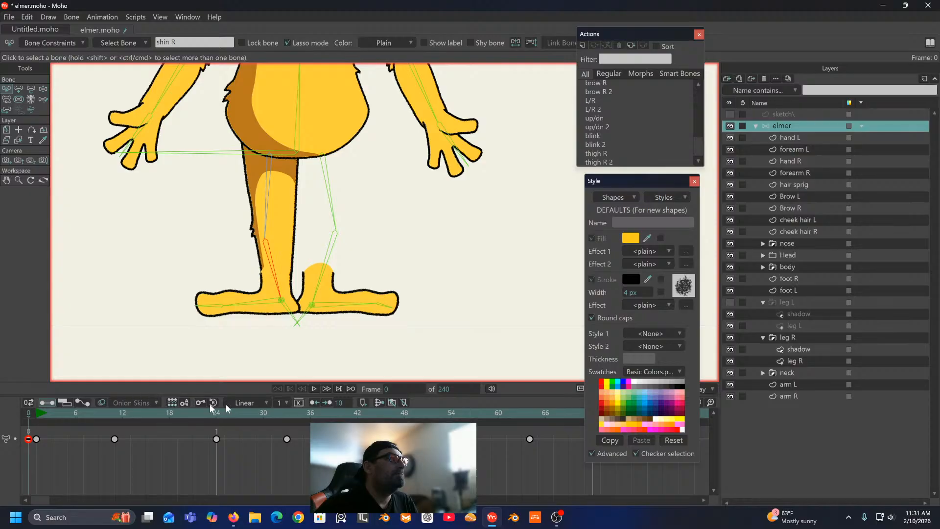
left_click(264, 401)
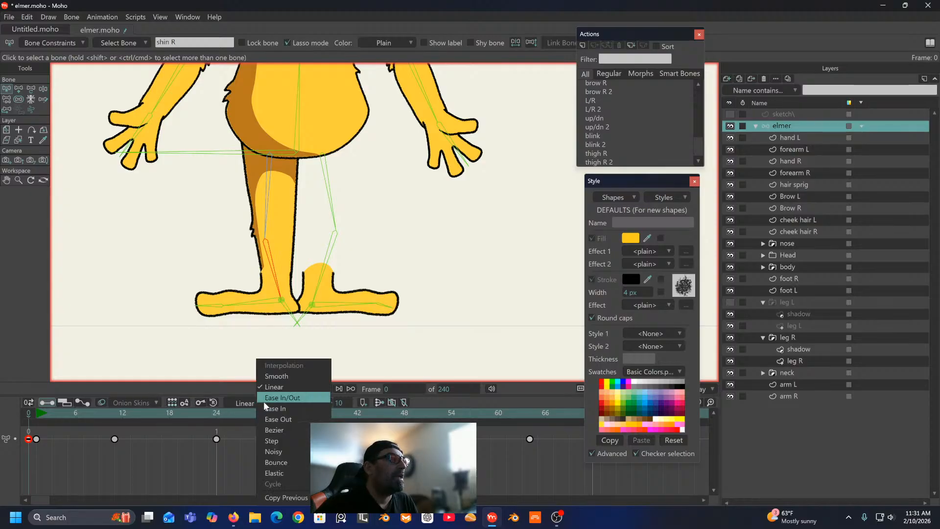
left_click(268, 376)
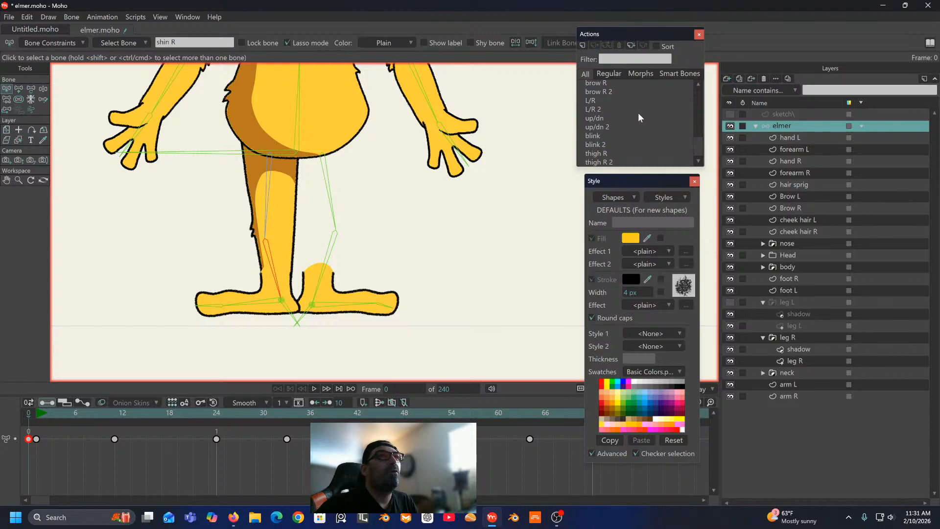
left_click(583, 45)
left_click(483, 290)
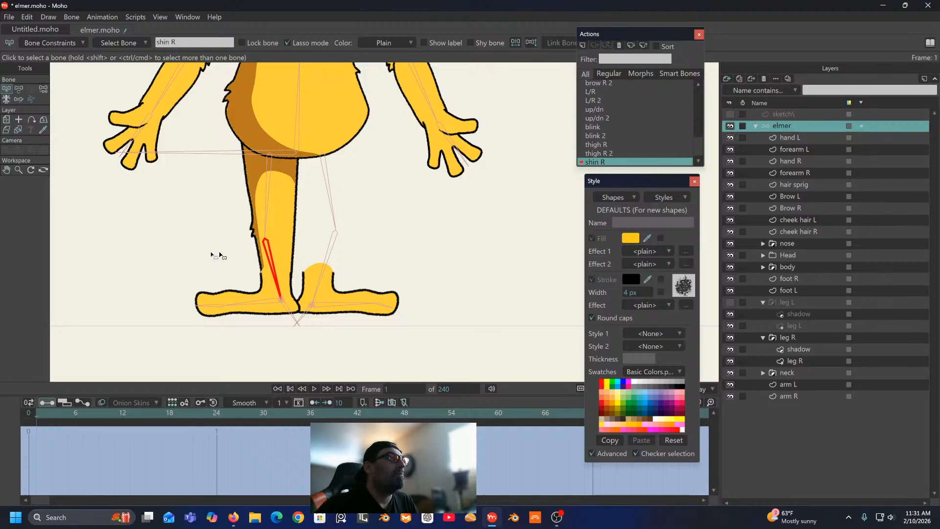
Step: At frame 24 of the shin R action, rotate the shin R bone to -102.6° and set its keyframes to Linear
left_click(218, 415)
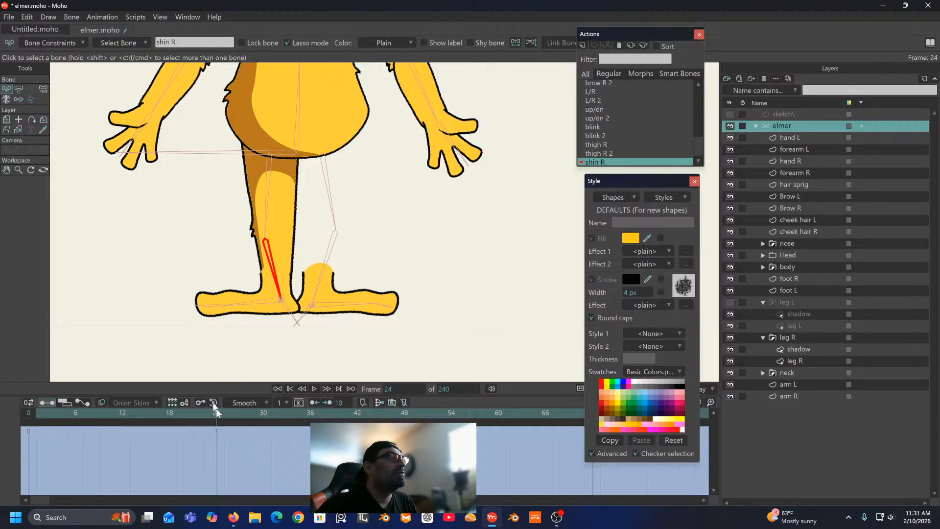
left_click(18, 88)
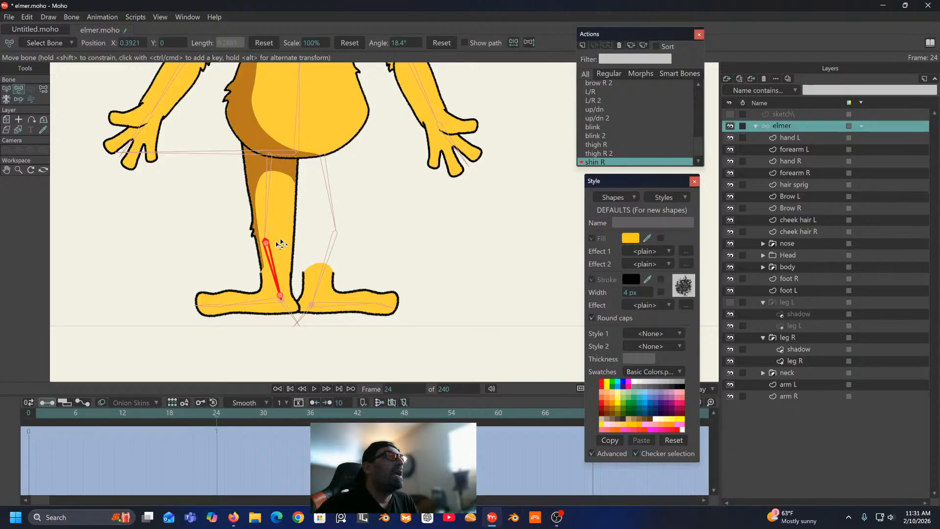
left_click_drag(273, 251, 241, 228)
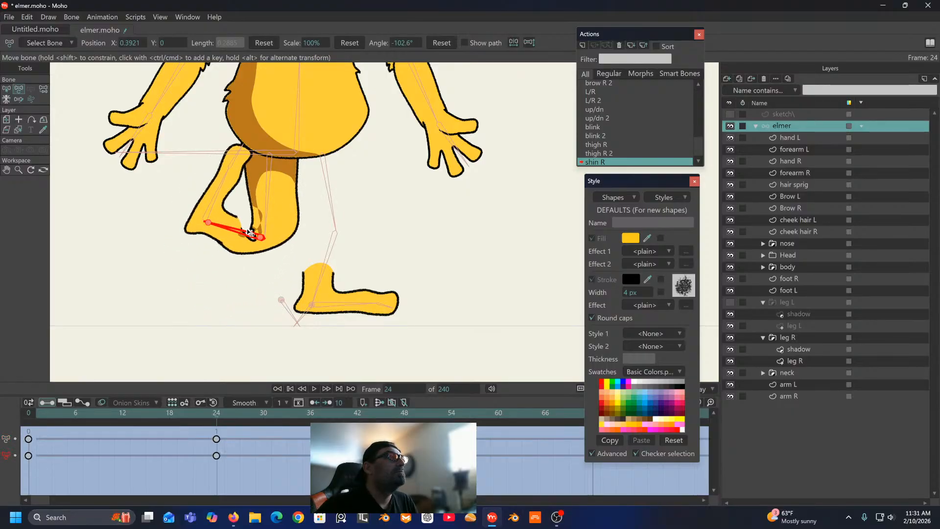
scroll(241, 227, "up", 4)
left_click_drag(233, 303, 247, 278)
left_click_drag(243, 428, 13, 483)
left_click(251, 401)
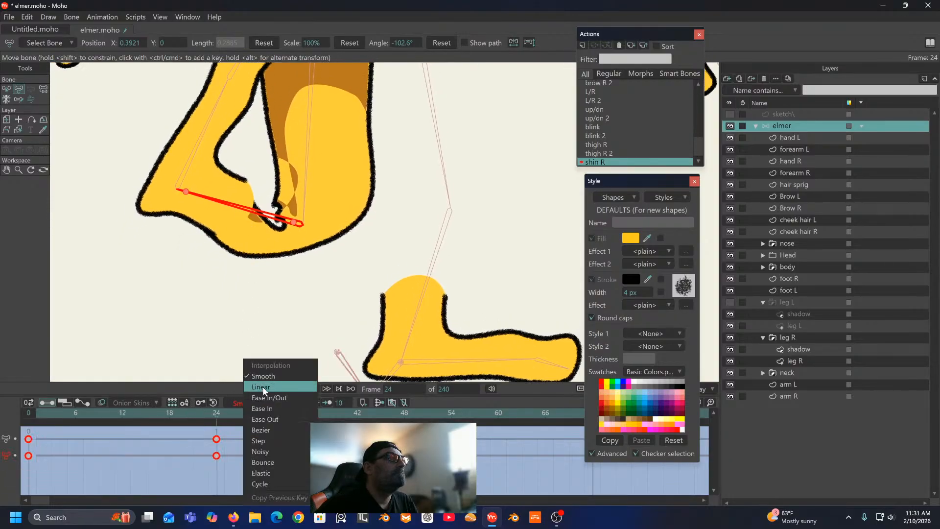
left_click(264, 387)
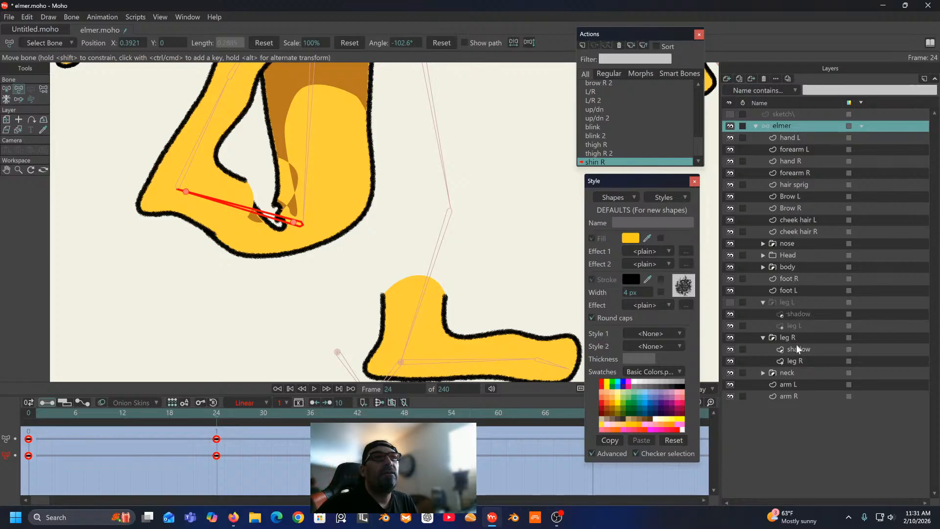
Step: On the leg R layer, use the Magnet tool at radius 0.03 to lift the upper fur points out of the inner knee fold
left_click(795, 360)
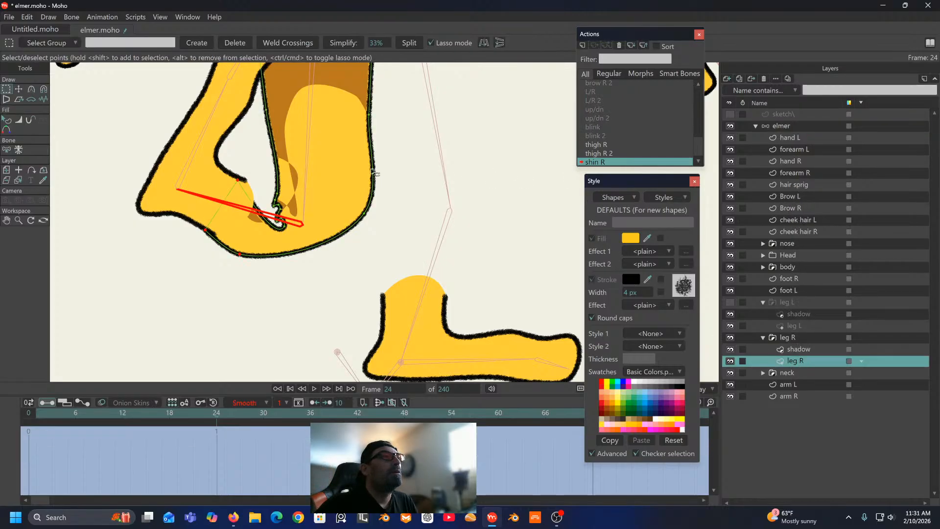
scroll(379, 166, "up", 2)
left_click_drag(406, 159, 502, 138)
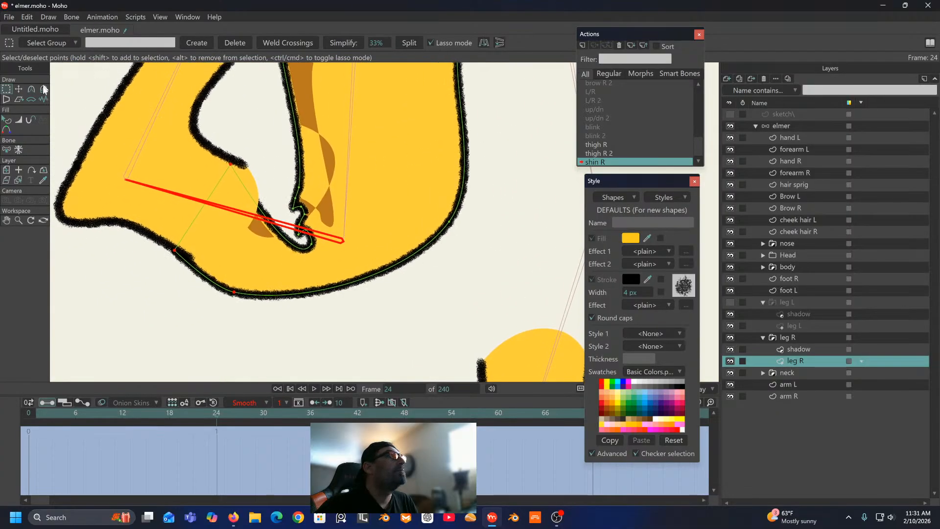
left_click(18, 90)
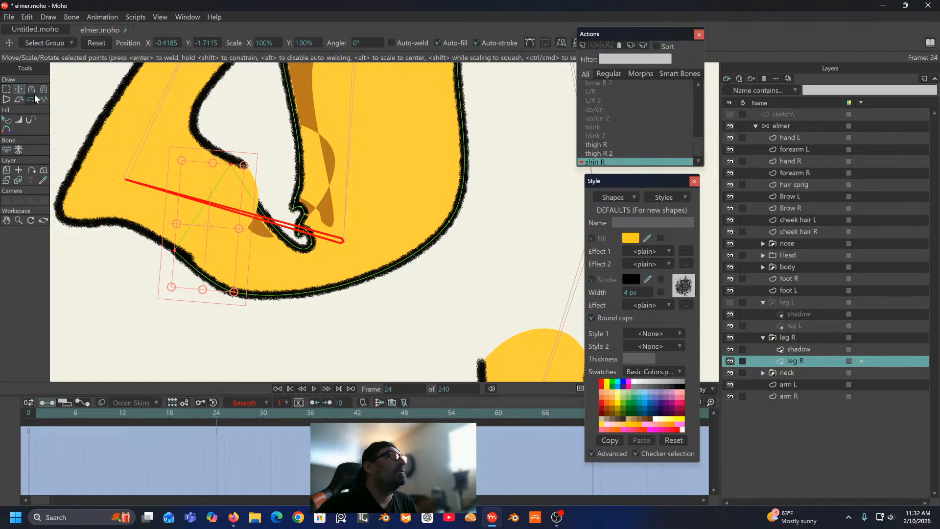
left_click(252, 121)
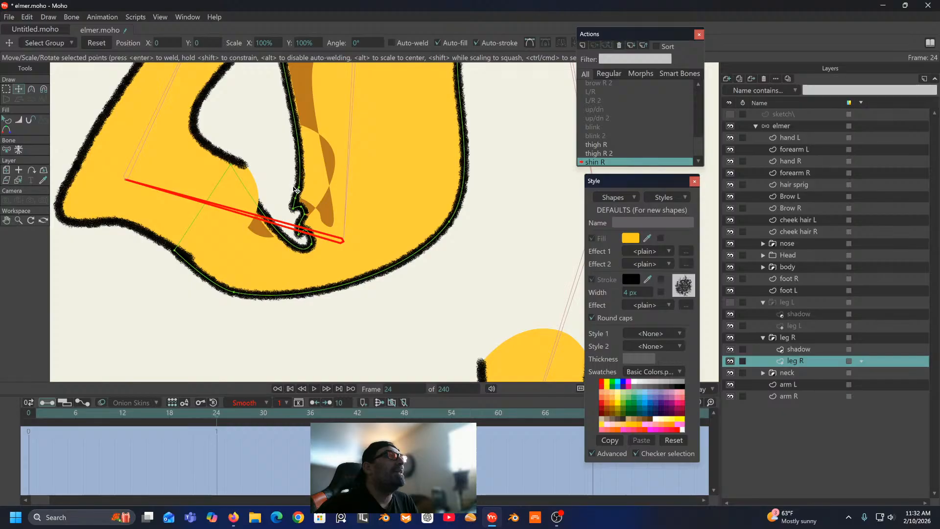
left_click_drag(297, 186, 276, 200)
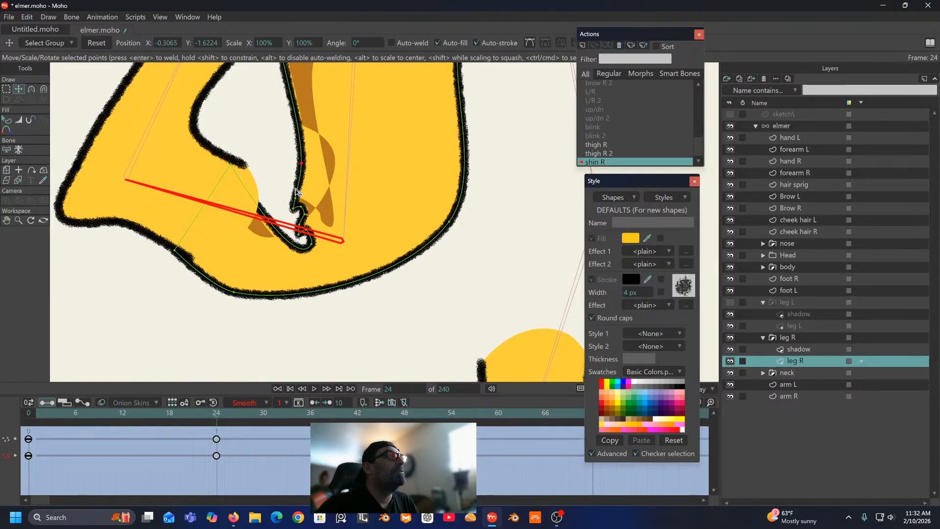
left_click(44, 89)
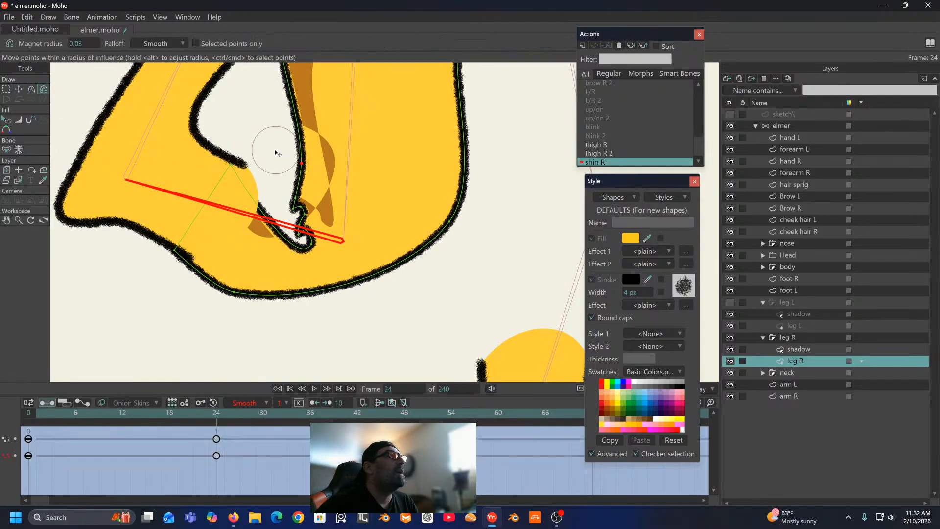
left_click_drag(301, 192, 295, 170)
left_click(263, 136)
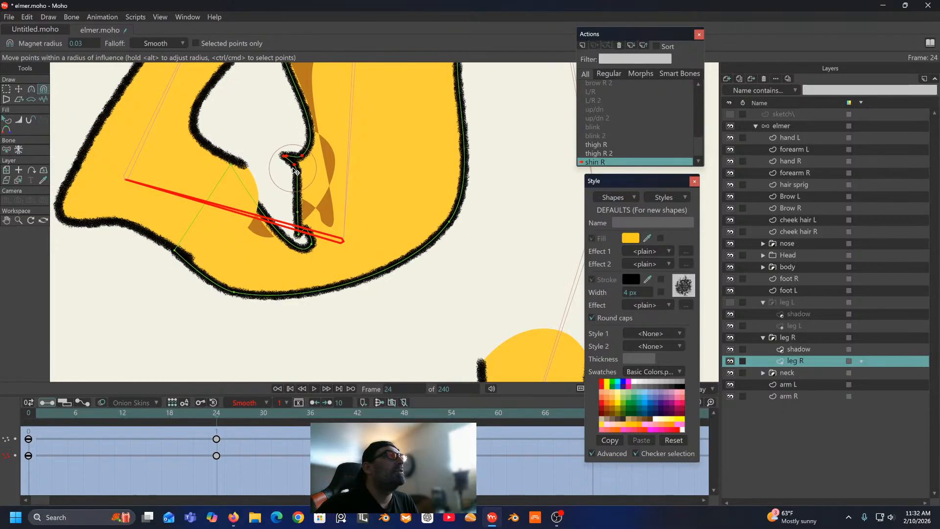
Step: Pull the remaining inner knee points up into a compact fur tuft, closing the outline gap between thigh and shin
left_click_drag(299, 229, 276, 167)
left_click_drag(293, 174, 292, 150)
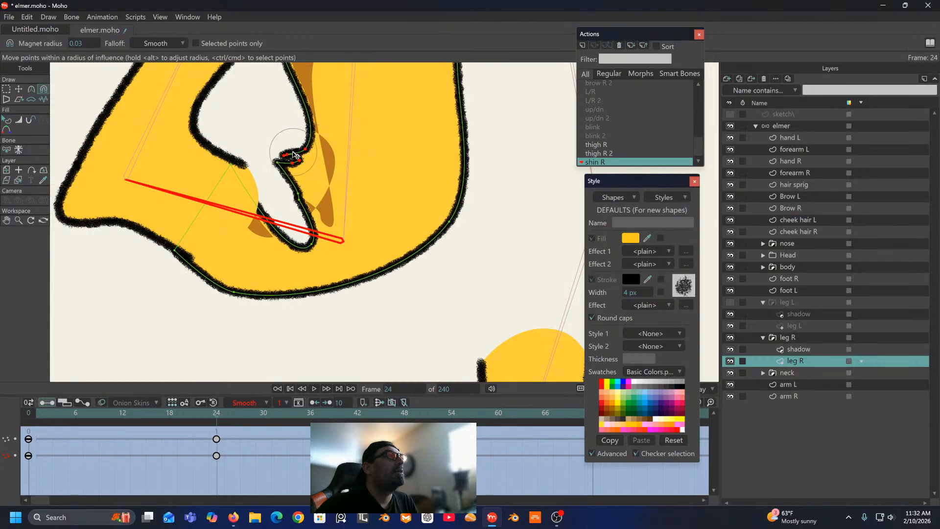
left_click_drag(301, 196, 284, 170)
left_click_drag(309, 228, 280, 174)
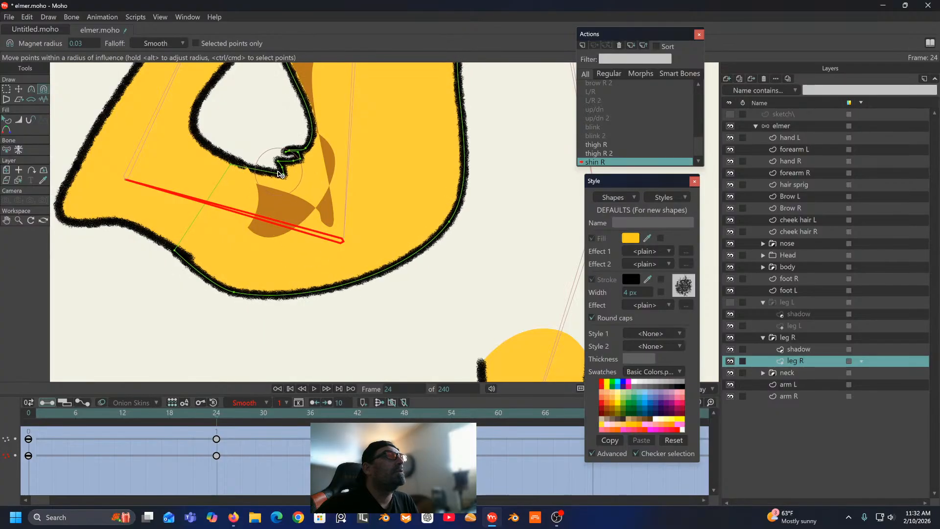
Step: Shift the outer outline point under the bent knee inward and set the leg R keyframes in the shin R action to Linear
left_click_drag(237, 296, 269, 292)
left_click_drag(240, 433, 22, 492)
left_click(246, 402)
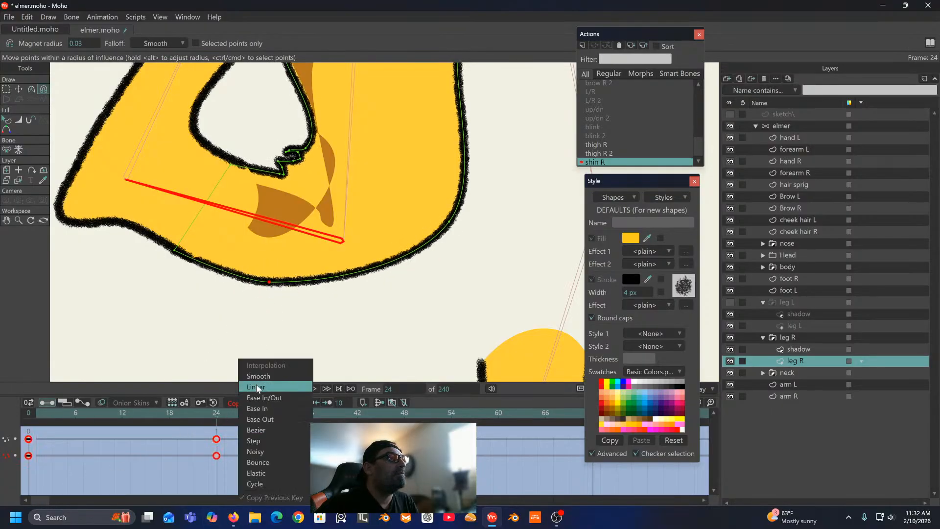
left_click(257, 385)
mouse_move(216, 416)
left_mouse_down()
mouse_move(99, 439)
mouse_move(223, 411)
left_mouse_up()
scroll(470, 213, "down", 5)
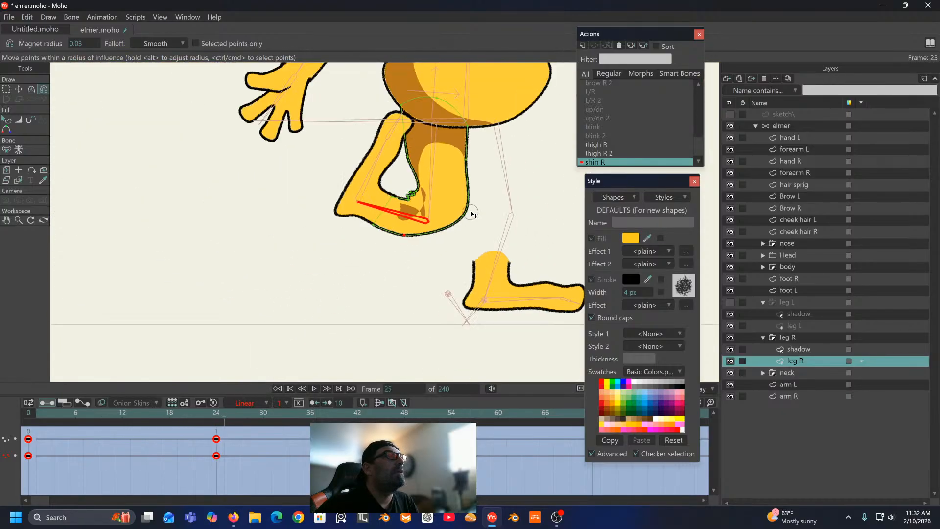
left_click_drag(471, 212, 361, 225)
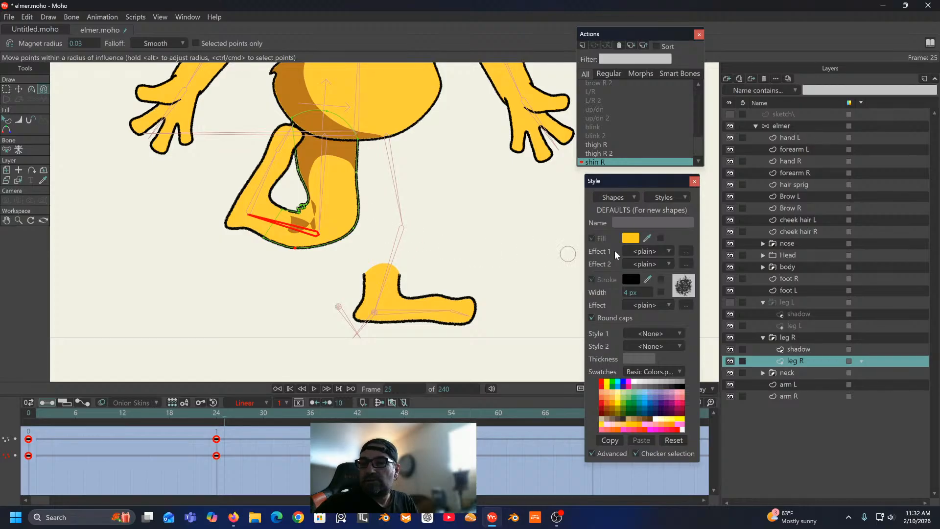